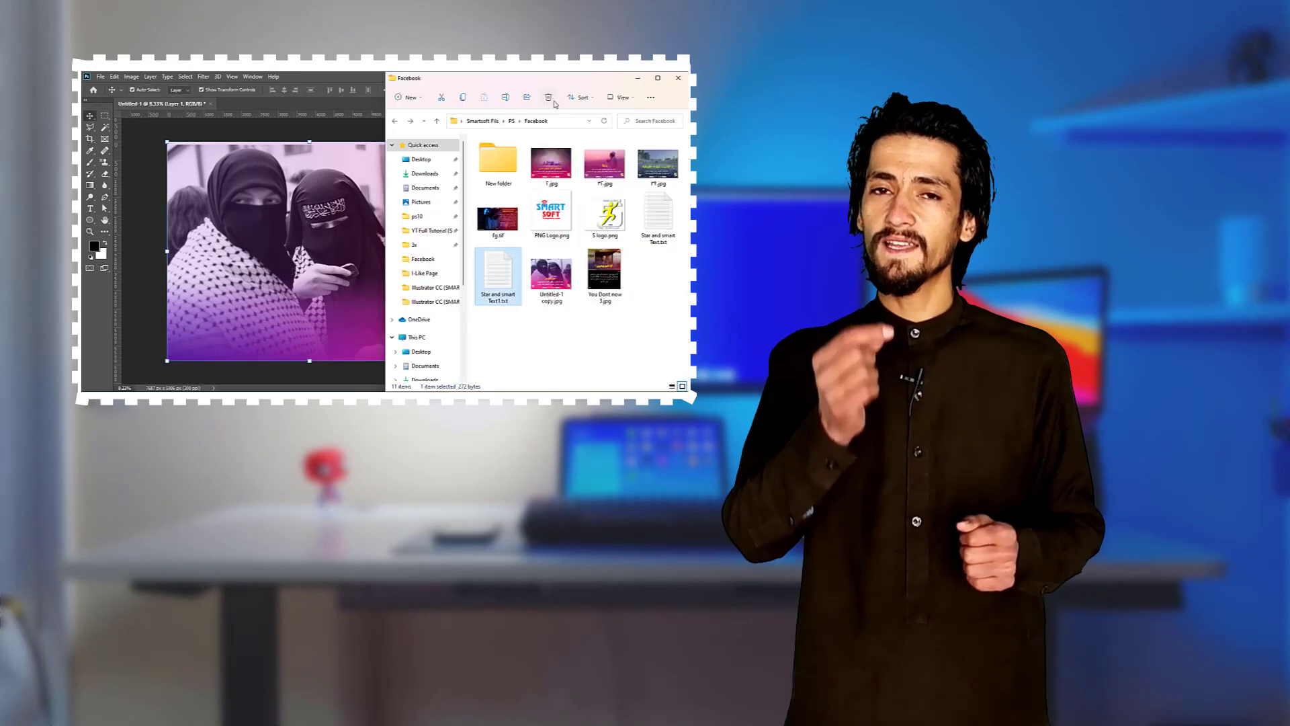
Add the yellow Pashto heading across the photo and darken the photo with a black layer directly above it
scroll(535, 268, "down", 5)
left_click(535, 336)
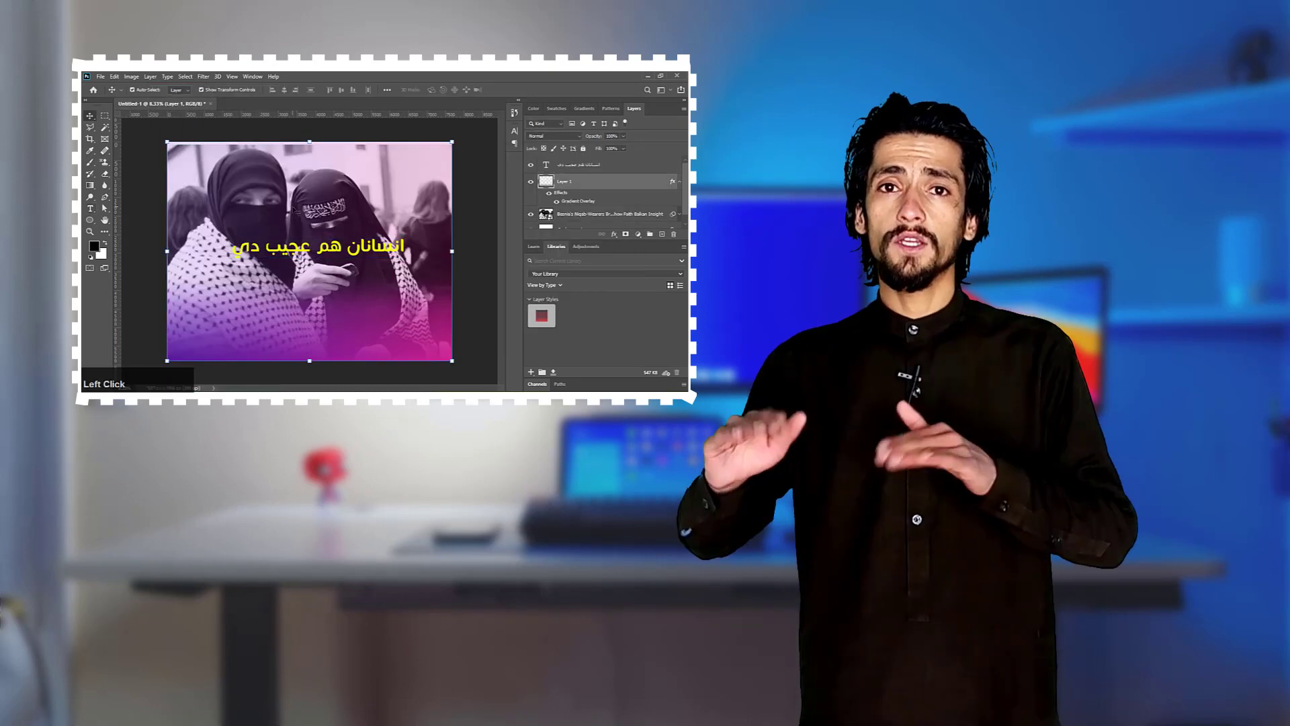
left_click(562, 215)
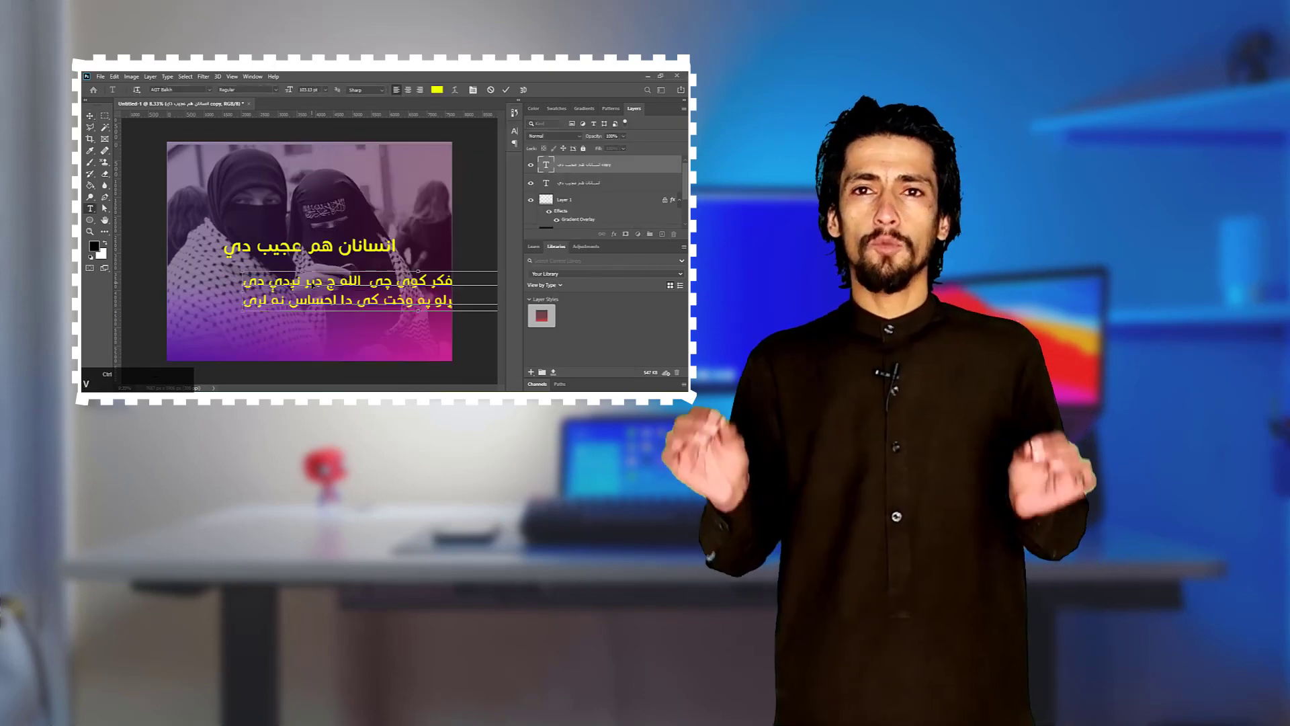
Resize and centre the Pashto body text below the yellow heading, breaking it into separate lines
left_click_drag(498, 290, 403, 308)
left_click_drag(349, 291, 403, 286)
left_click_drag(456, 302, 407, 317, "alt+shift")
left_click(90, 209)
left_click(222, 278)
key("Return")
key("ctrl+t")
left_click_drag(336, 293, 342, 293)
key("Return")
Change the body text colour from yellow to white
left_click(91, 208)
left_click(437, 89)
left_click(479, 277)
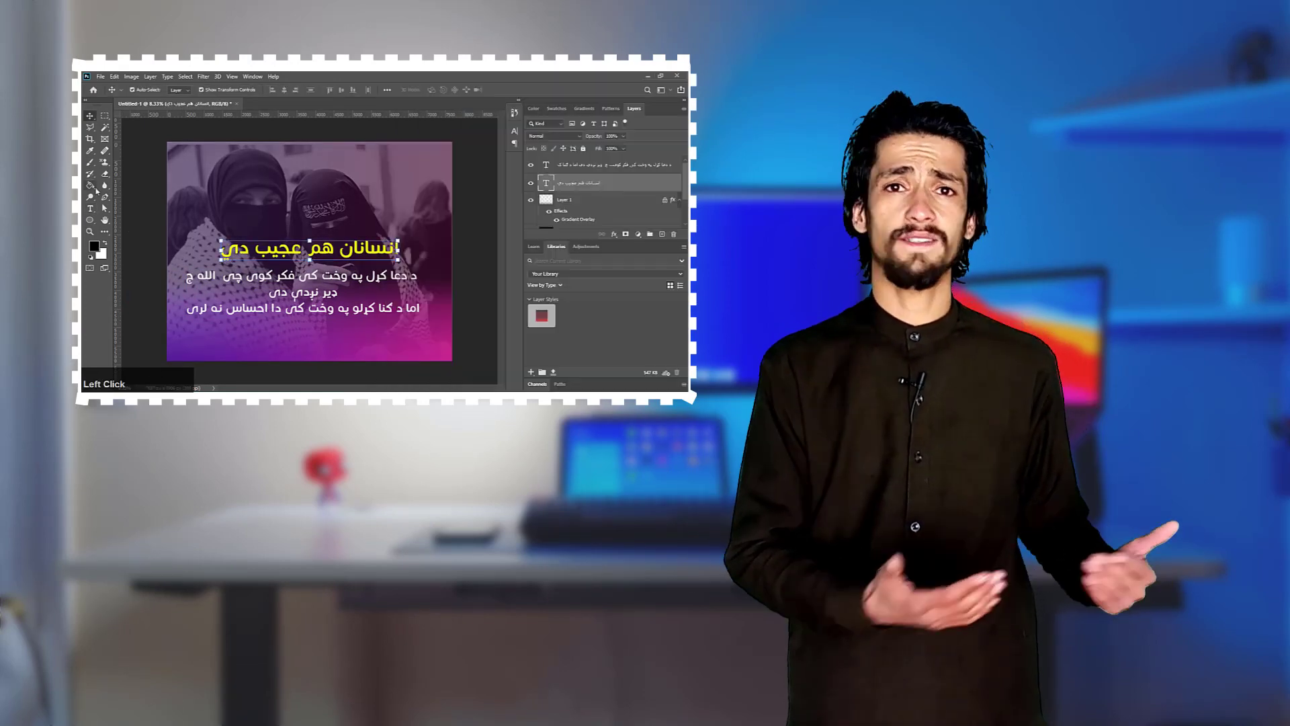
Draw a horizontal line from the poster's left edge below the body text and give it a thicker white stroke
left_click_drag(166, 335, 278, 336)
left_click(212, 90)
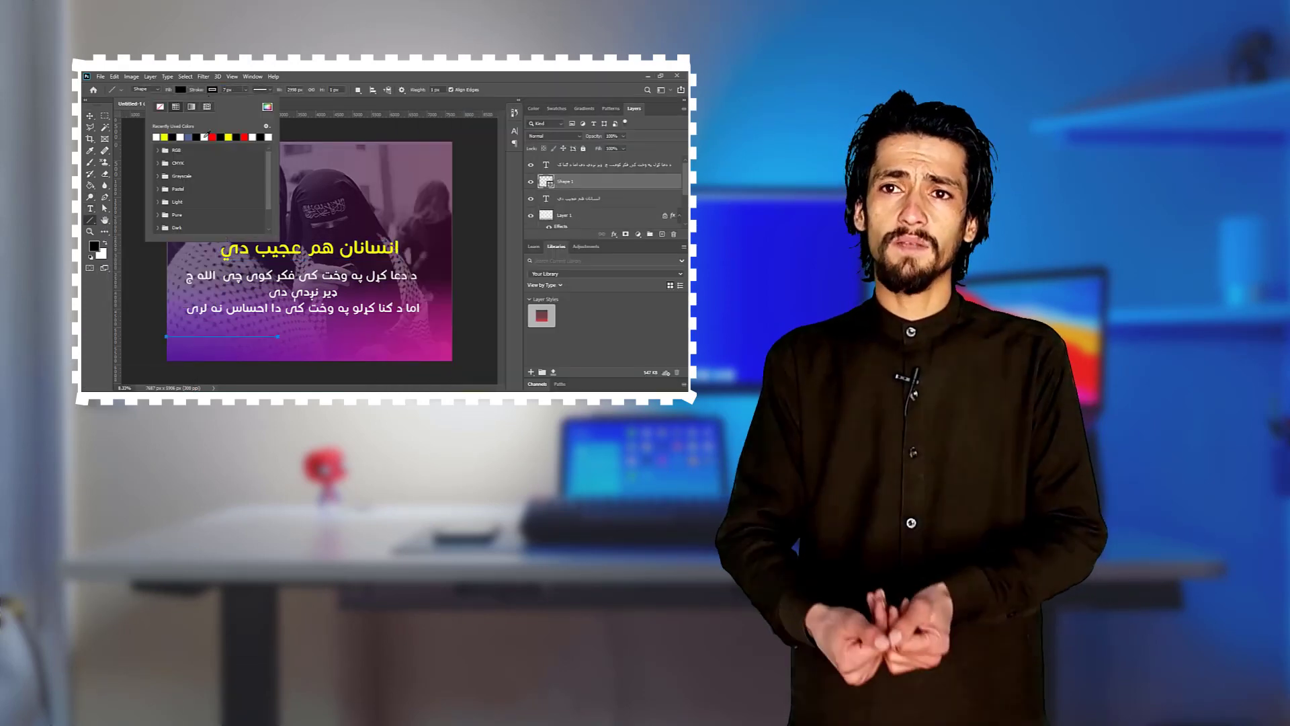
left_click(162, 135)
left_click(230, 89)
key("Up")
key("Up")
key("Up")
key("Up")
key("Up")
key("Up")
key("Up")
key("Up")
left_click(90, 115)
Move the white line closer to the poster's lower edge
key("ctrl+plus")
left_click(299, 335)
left_click(228, 373)
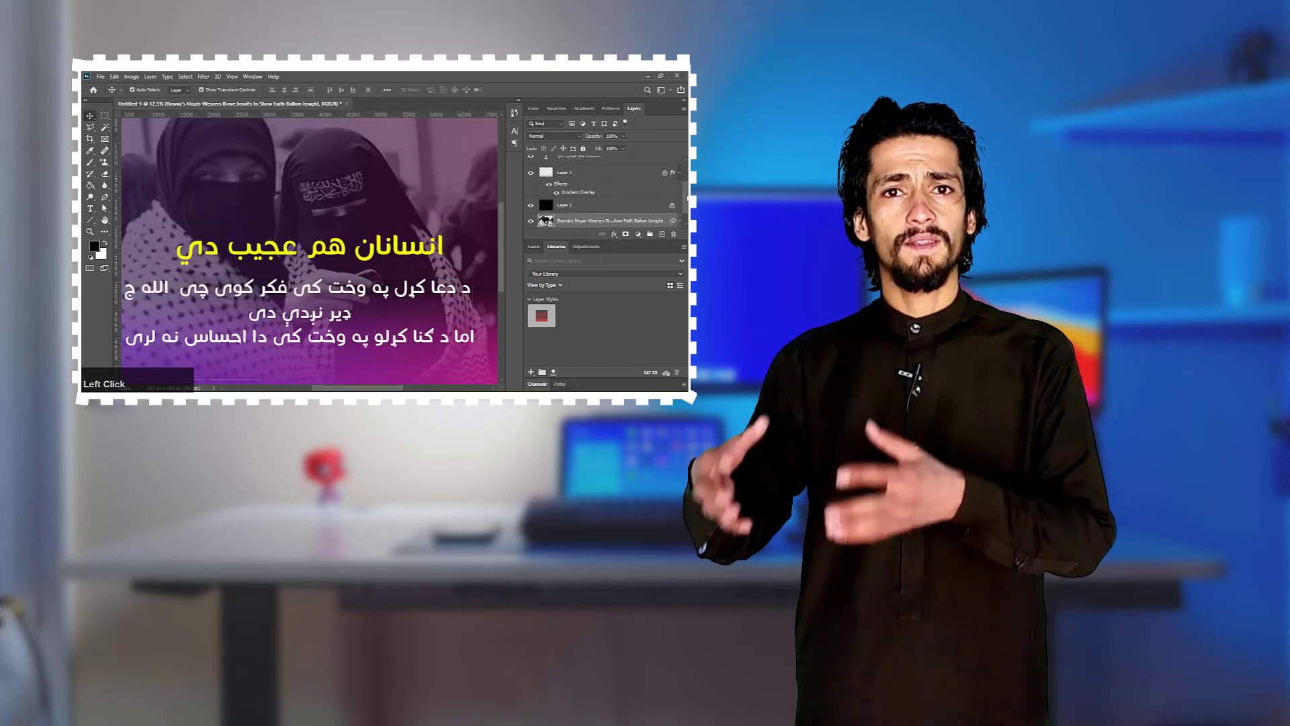
left_click(228, 378)
left_click(90, 219)
mouse_move(161, 378)
left_mouse_down()
mouse_move(258, 378)
mouse_move(209, 364)
left_mouse_up()
key("v")
key("ctrl+plus")
key("ctrl+plus")
scroll(251, 322, "down", 5)
key("Return")
key("ctrl+0")
key("ctrl+plus")
key("ctrl+plus")
scroll(222, 302, "down", 5)
right_click(90, 220)
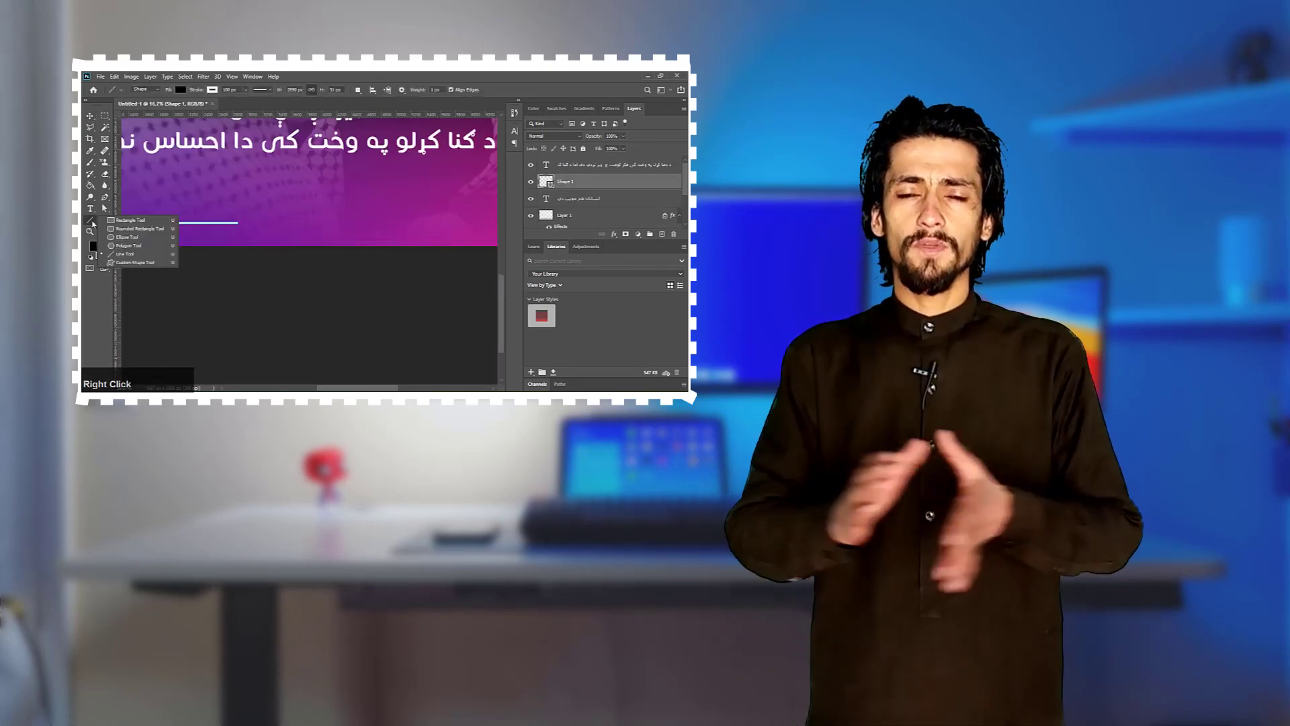
left_click(134, 237)
left_click_drag(199, 259, 248, 309)
left_click(90, 116)
key("Delete")
Draw a small white circle with the Ellipse tool and place it at the line's right end
left_click(90, 219)
mouse_move(270, 199)
left_mouse_down()
mouse_move(316, 246)
mouse_move(258, 224)
mouse_move(272, 208)
mouse_move(225, 211)
left_mouse_up()
left_click(316, 277)
left_click(315, 269)
left_click(90, 115)
left_click(388, 207)
key("Return")
Add an empty layer and merge the circle shape with it into a pixel layer
key("ctrl+plus")
left_click(662, 234)
left_click(578, 197, "ctrl")
key("ctrl+e")
Apply a red Color Overlay to the copy of the circle
left_click(614, 234)
left_click(634, 295)
left_click(512, 177)
left_click(602, 169)
left_click(652, 127)
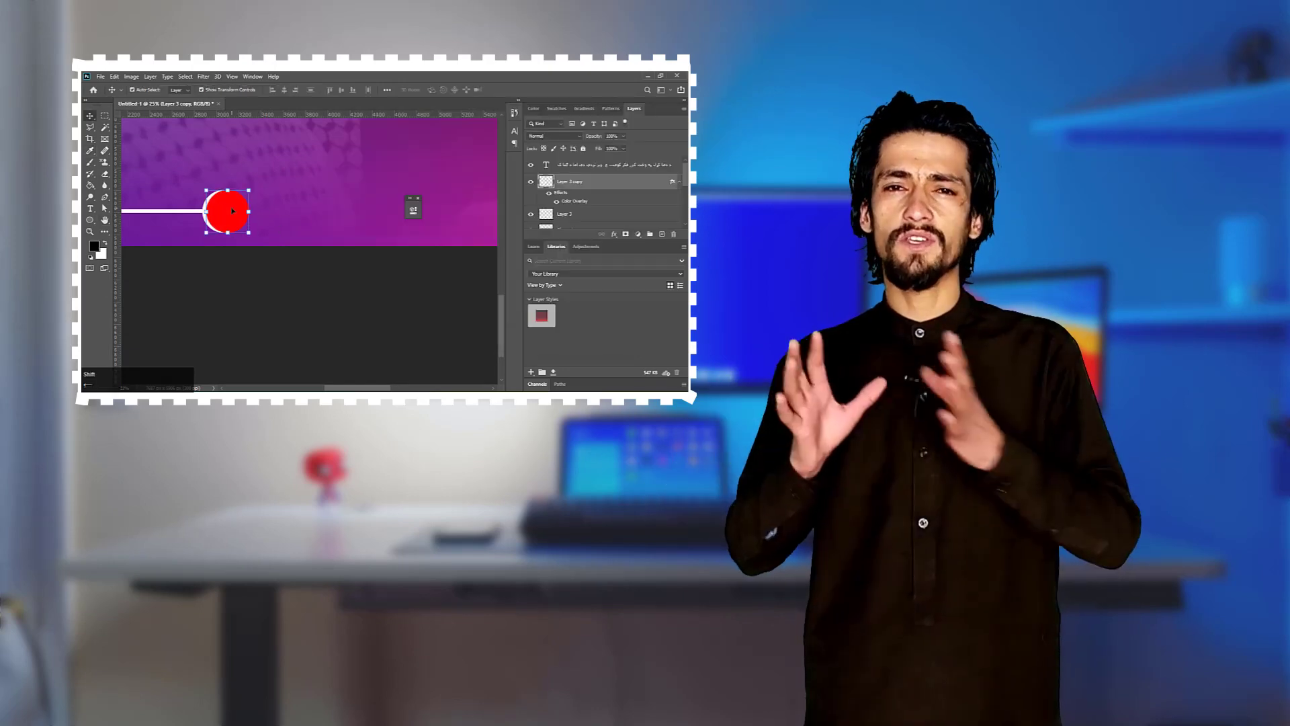
Delete the red circle's area from the white circle to leave a thin arc, and merge the arc with the line
left_click(546, 181, "ctrl")
left_click(566, 213)
key("Delete")
left_click(203, 215)
left_click(578, 197, "ctrl")
key("ctrl+e")
key("ctrl+0")
Shift the line and arc toward the poster's centre and stretch the line to reach the left edge
left_click_drag(274, 367, 261, 366)
left_click_drag(252, 365, 281, 366)
right_click(449, 367)
key("Escape")
key("Delete")
left_click_drag(181, 364, 144, 364)
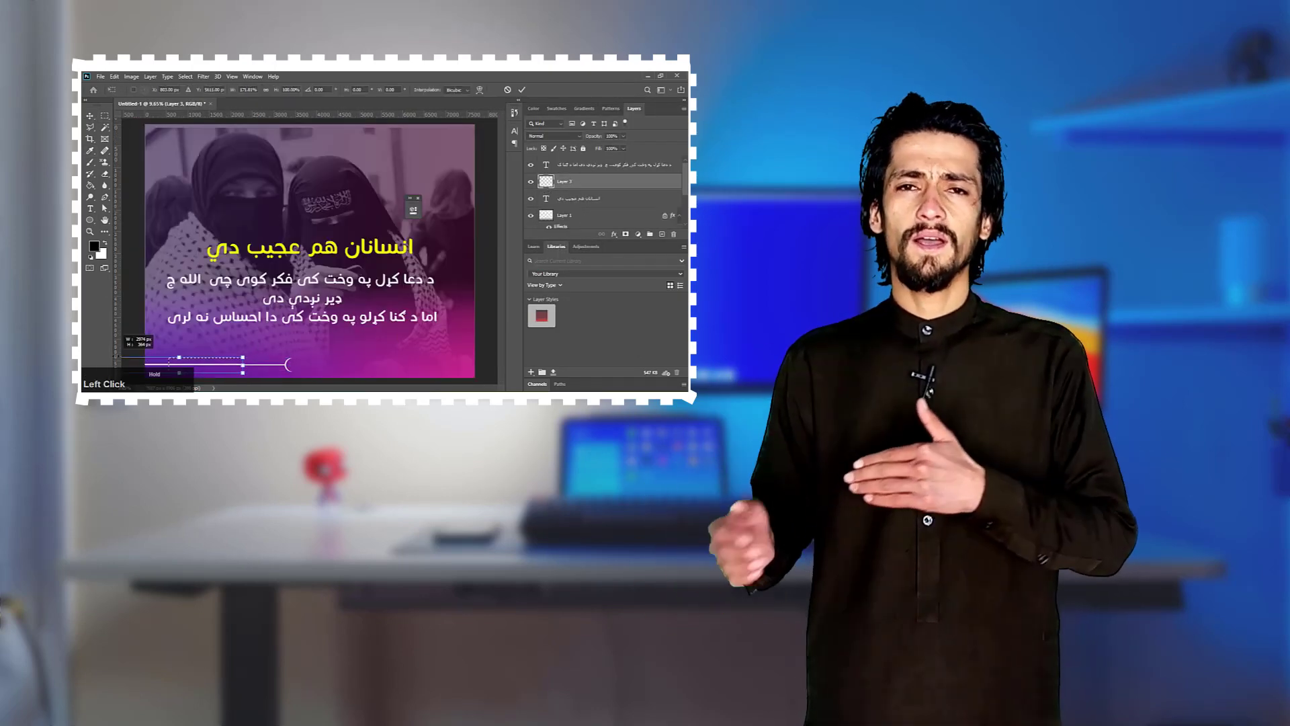
key("Return")
left_click(283, 356)
left_click(287, 366)
right_click(287, 366)
left_click(301, 200)
left_click_drag(287, 365, 376, 351)
key("ctrl+z")
left_click(303, 356)
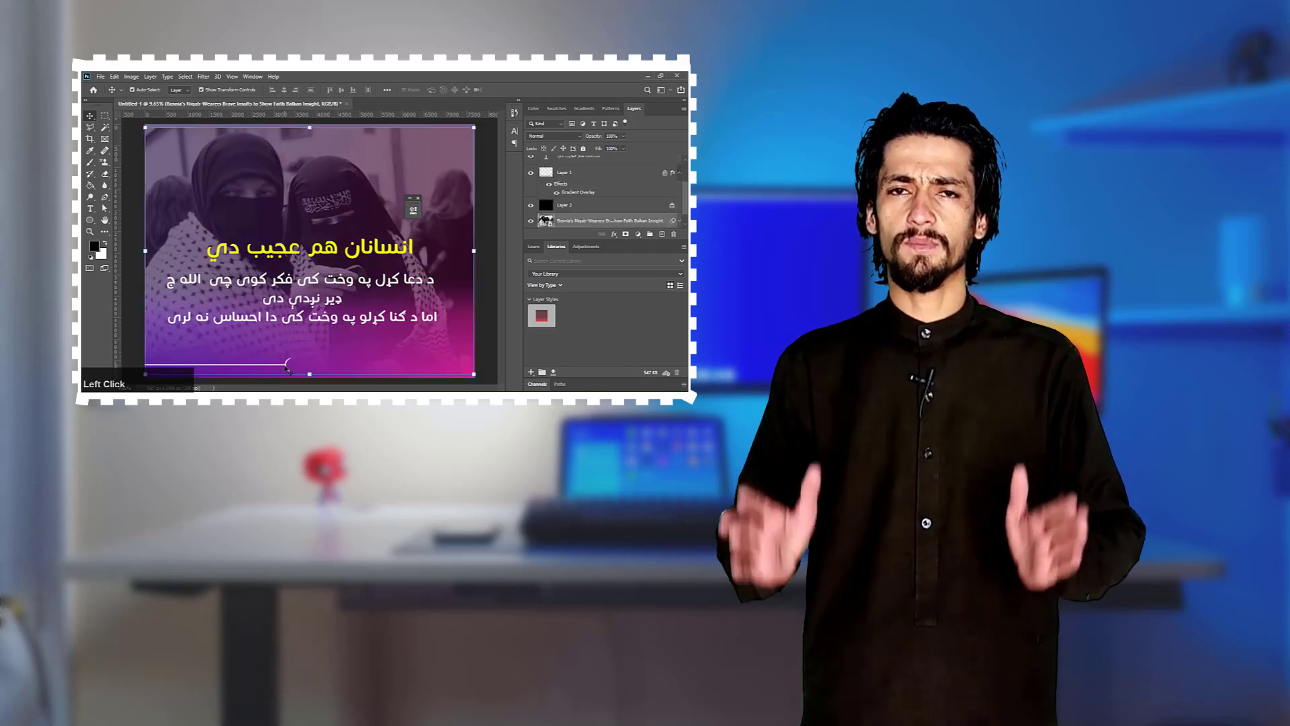
Duplicate the line with its arc, flip the copy horizontally and place it on the poster's right half as a mirror image
left_click_drag(274, 365, 457, 364)
key("ctrl+t")
right_click(457, 367)
key("ctrl+z")
left_click(456, 347)
key("Return")
left_click(393, 228)
key("ctrl+minus")
key("ctrl+0")
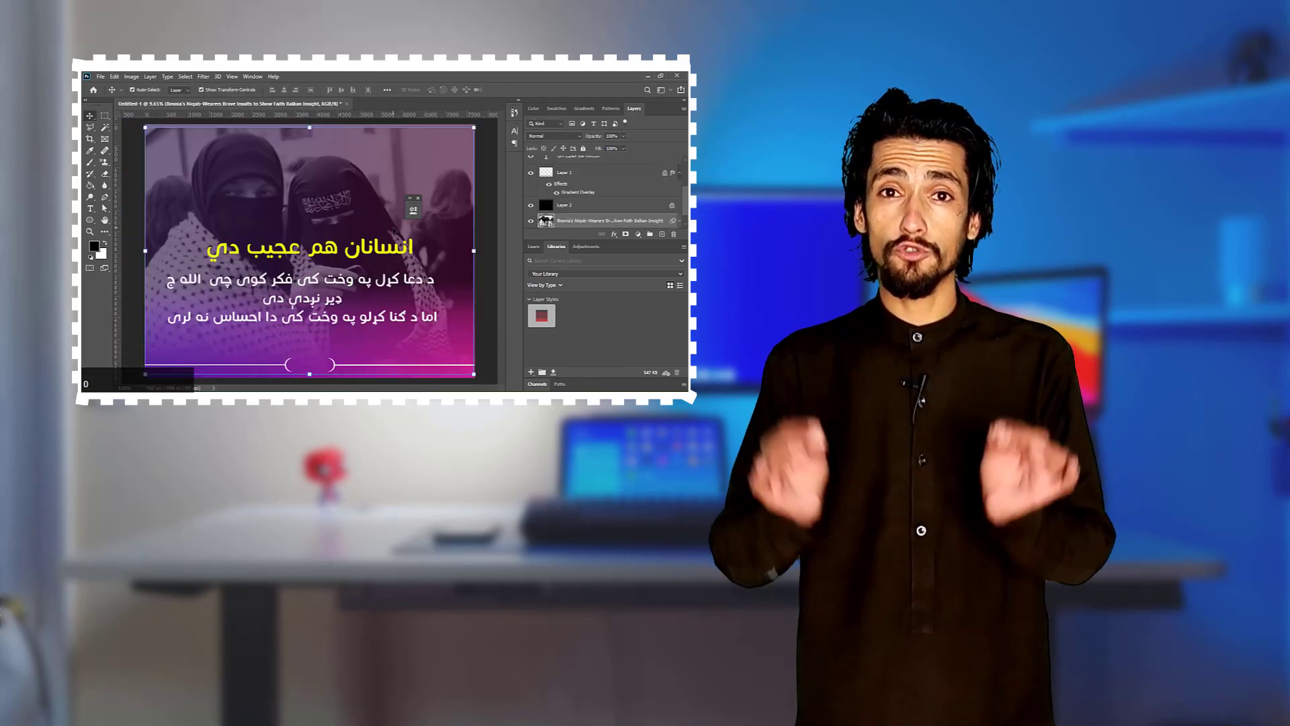
Draw a small white rounded rectangle, bring it to the front and position it on the left footer line
right_click(90, 220)
left_click(134, 227)
mouse_move(237, 356)
left_mouse_down()
mouse_move(276, 372)
mouse_move(219, 364)
mouse_move(204, 335)
mouse_move(250, 329)
left_mouse_up()
left_click(328, 264)
left_click(333, 287)
key("ctrl+shift+bracketright")
key("v")
key("ctrl+plus")
key("ctrl+plus")
scroll(207, 327, "down", 4)
key("Return")
Add the text SMARTSOFT inside the rounded rectangle and colour it purple
key("t")
left_click(211, 307)
type("SMARTSOFT")
left_click(90, 116)
left_click(382, 343)
left_click(470, 139)
left_click(603, 170)
key("Return")
left_click(382, 343)
left_click(603, 171)
left_click(400, 202)
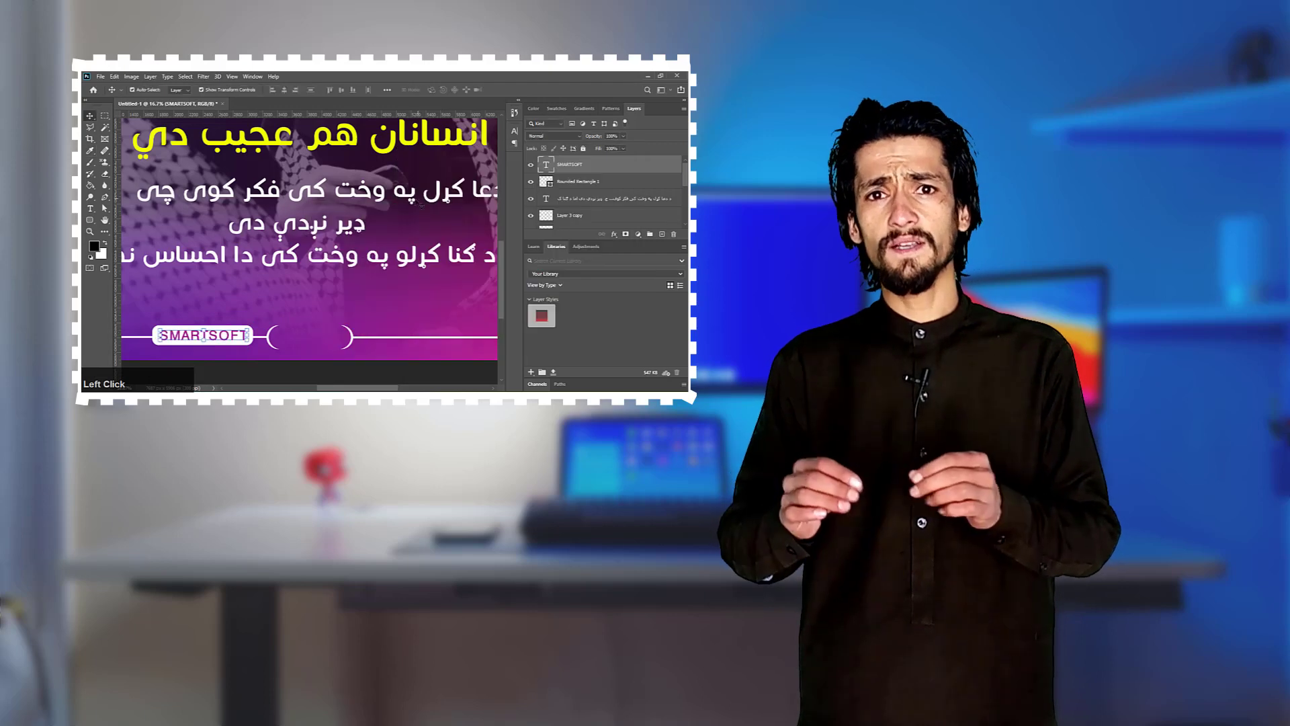
Duplicate the SMARTSOFT label onto the right footer line and change the copy's text to STARINSKY
left_click(165, 338, "shift")
left_click_drag(166, 338, 379, 338)
key("t")
left_click(421, 335)
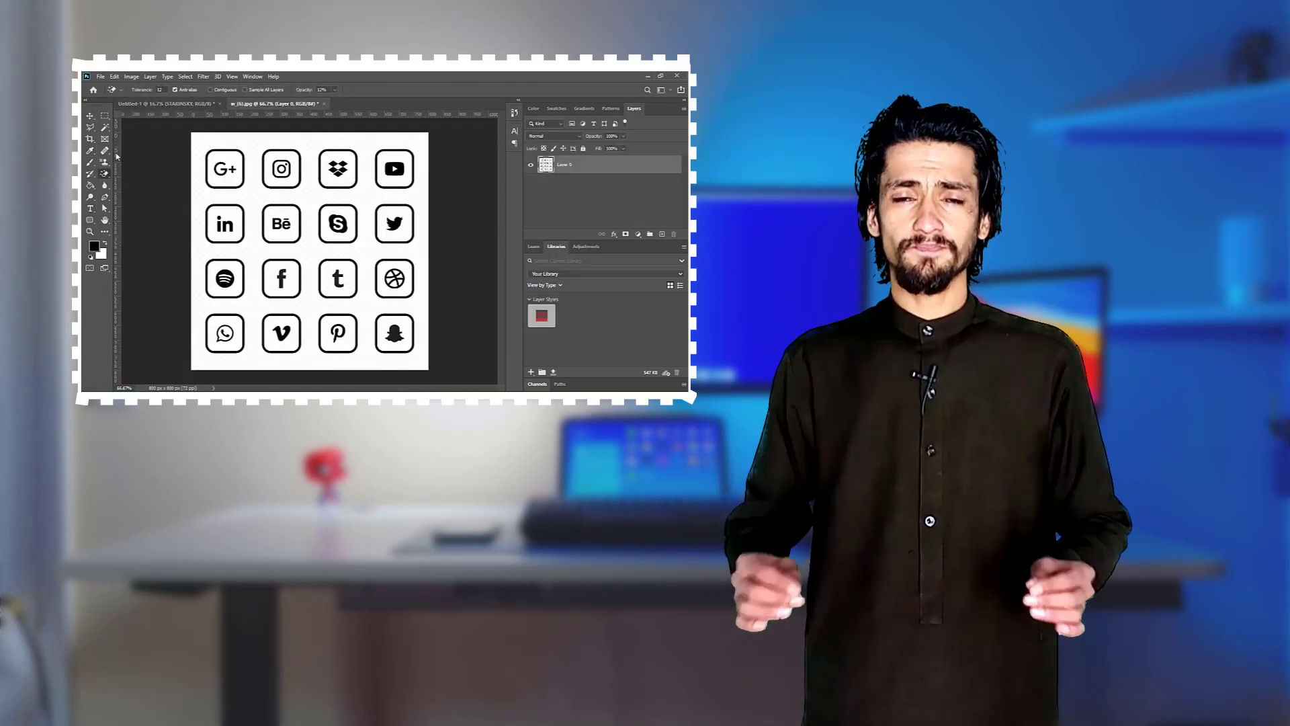
Erase the white background of the social icon sheet and add an empty layer beneath the sheet
left_click(253, 197)
left_click(662, 234)
left_click_drag(564, 165, 565, 191)
left_click(565, 165)
Copy the YouTube, Twitter and Facebook icons onto separate layers and hide the original icon sheet
left_click(105, 116)
left_click_drag(405, 230, 415, 244)
key("ctrl+j")
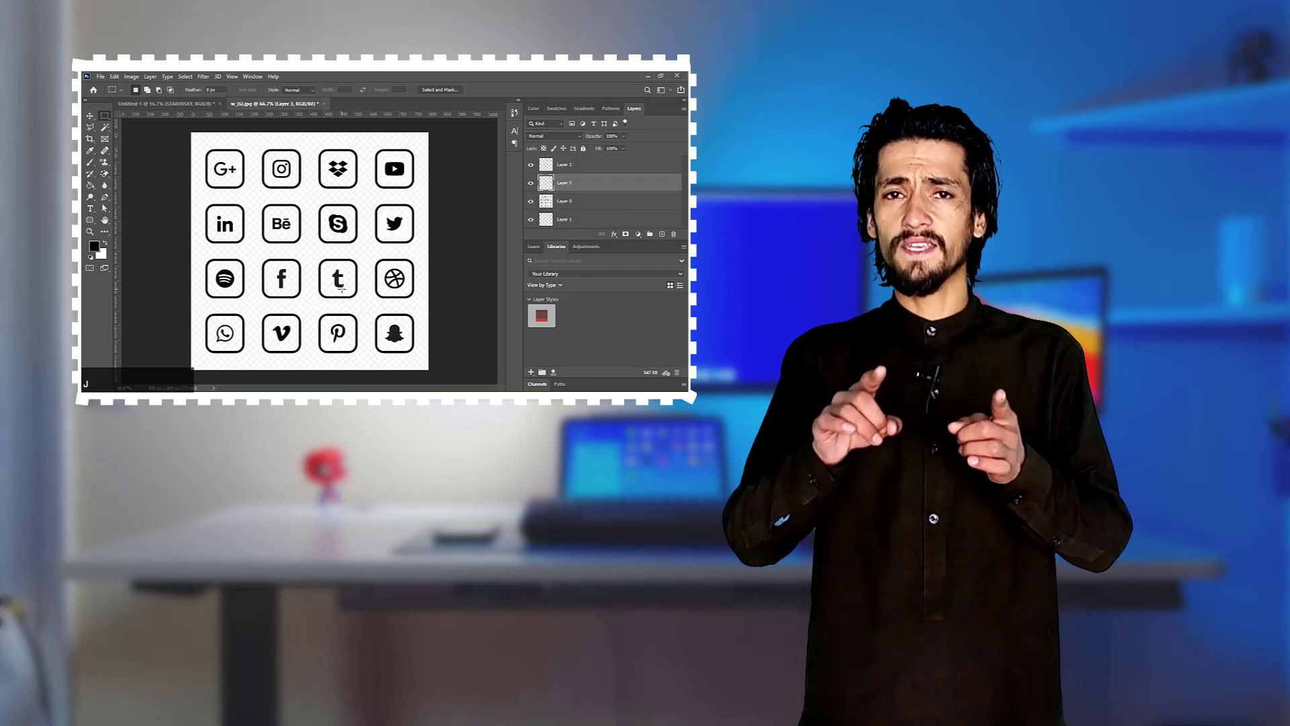
left_click(567, 201)
key("ctrl+j")
left_click(530, 219)
Align the three icon layers to a common horizontal and vertical centre
key("v")
left_click(565, 164, "shift")
left_click(341, 90)
left_click(283, 90)
Spread the icons into a row, with YouTube left of Facebook and Twitter right of it
left_click(342, 228)
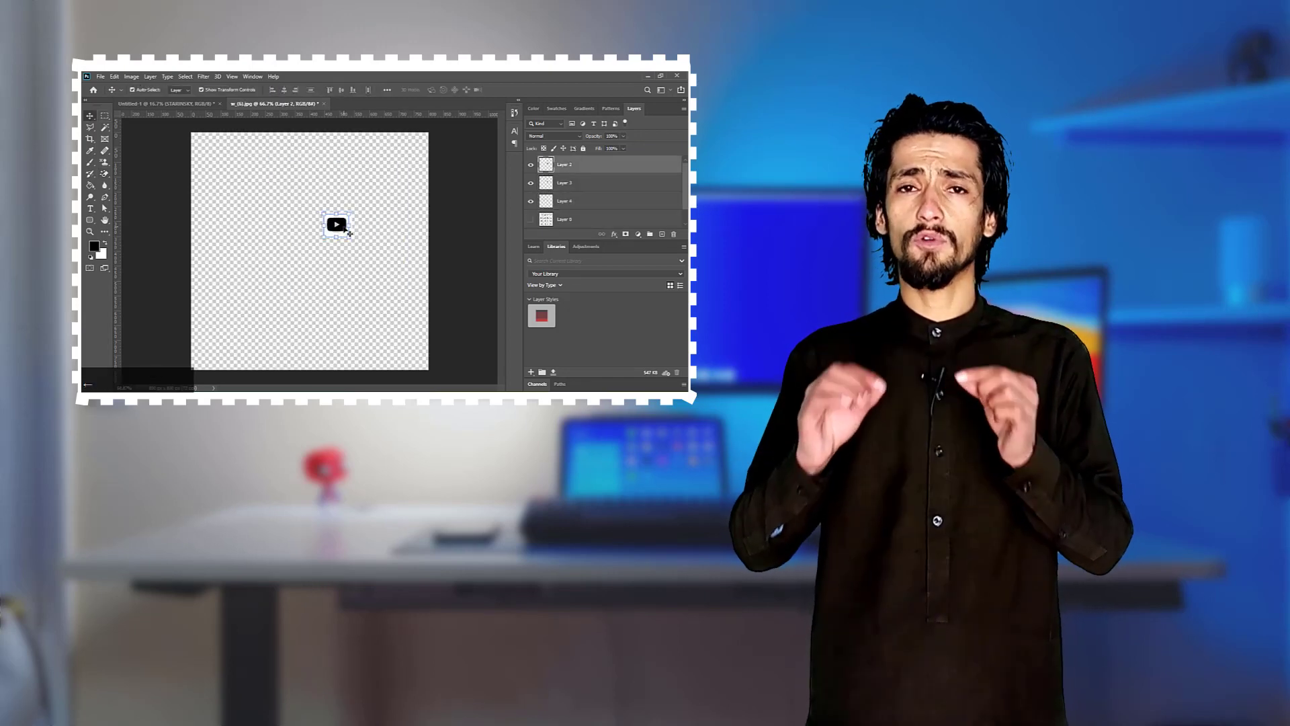
key("shift+Right")
key("shift+Right")
key("shift+Right")
key("shift+Right")
key("shift+Right")
key("shift+Right")
left_click(321, 225)
key("shift+Left")
key("shift+Left")
key("shift+Left")
left_click_drag(391, 250, 287, 215)
Erase the white background around the YouTube, Twitter and Facebook icons on their layers
left_click(105, 173)
left_click(565, 165)
key("ctrl+plus")
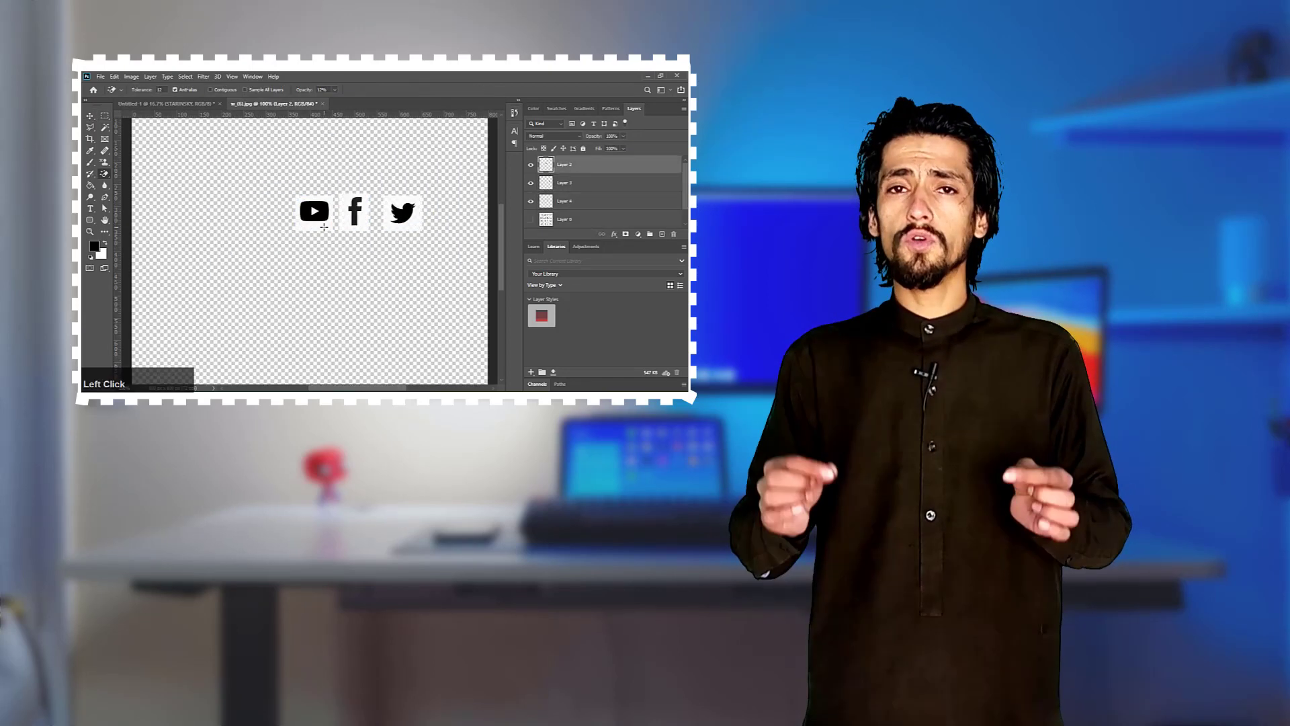
left_click(565, 183)
left_click(392, 227)
left_click(567, 202)
left_click(344, 226)
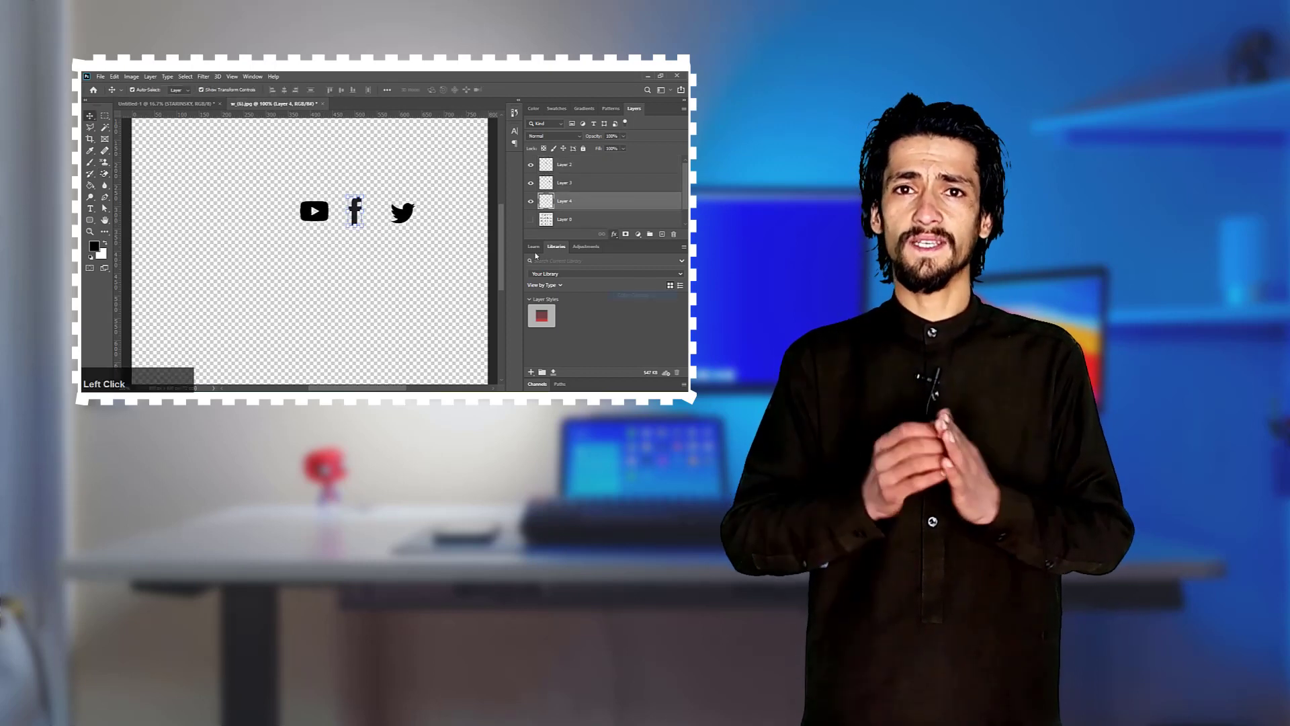
Apply a white Color Overlay to the Facebook icon and copy that style to the other two icon layers
double_click(571, 204)
left_click(651, 128)
left_click(568, 165, "shift")
right_click(570, 207)
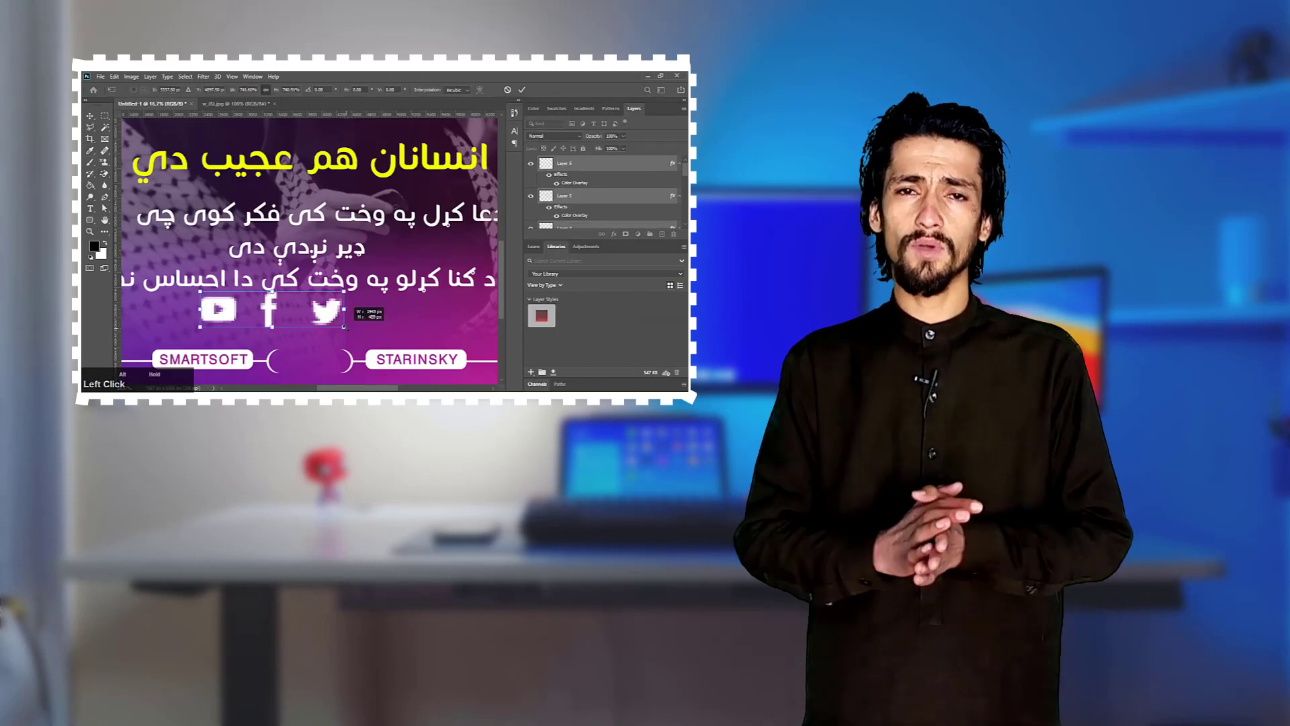
Scale the three social media icons down and fit them between the curved brackets in the footer, then commit the transform
left_click(307, 310)
left_click_drag(246, 309, 310, 361)
left_click_drag(298, 311, 335, 361)
left_click_drag(270, 309, 337, 353)
left_click(310, 360, "shift")
left_click(334, 361, "shift")
key("Return")
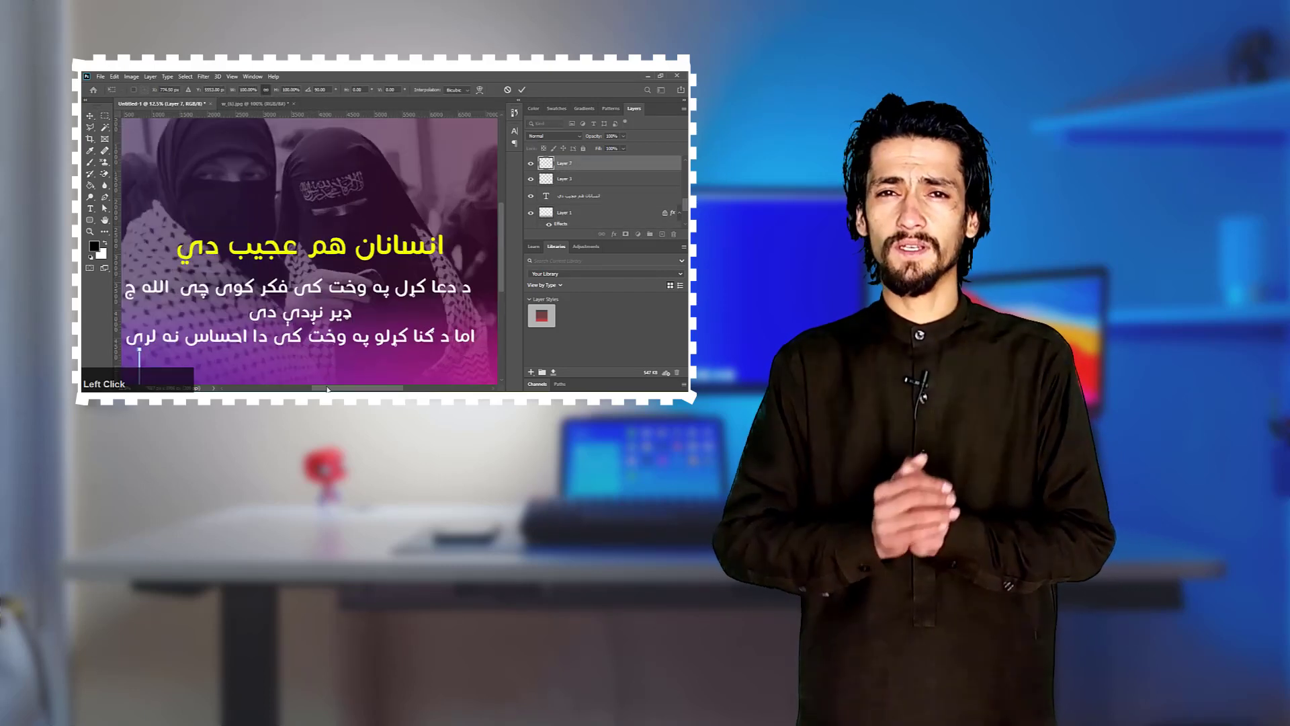
Position the vertical white line at the poster's left edge and place a copy of it at the right edge
left_click_drag(492, 269, 351, 269)
key("ctrl+0")
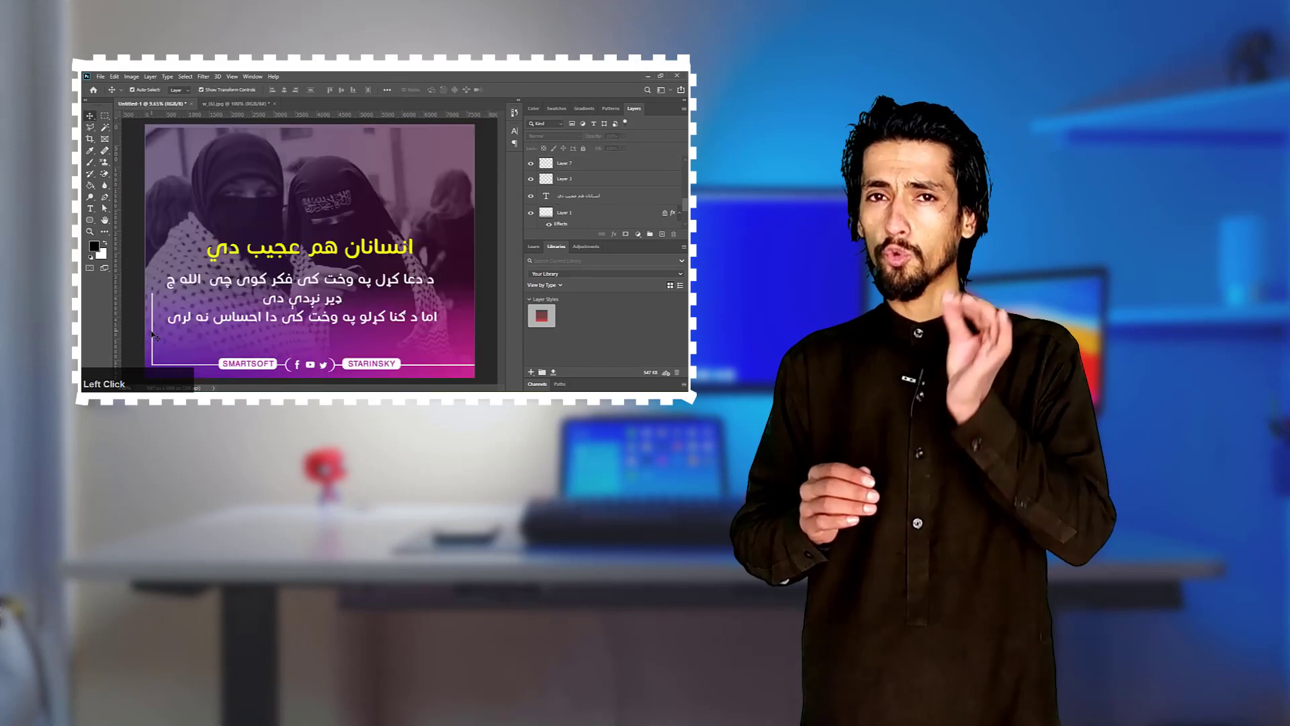
left_click(151, 330, "ctrl")
key("ctrl+v")
left_click(153, 303)
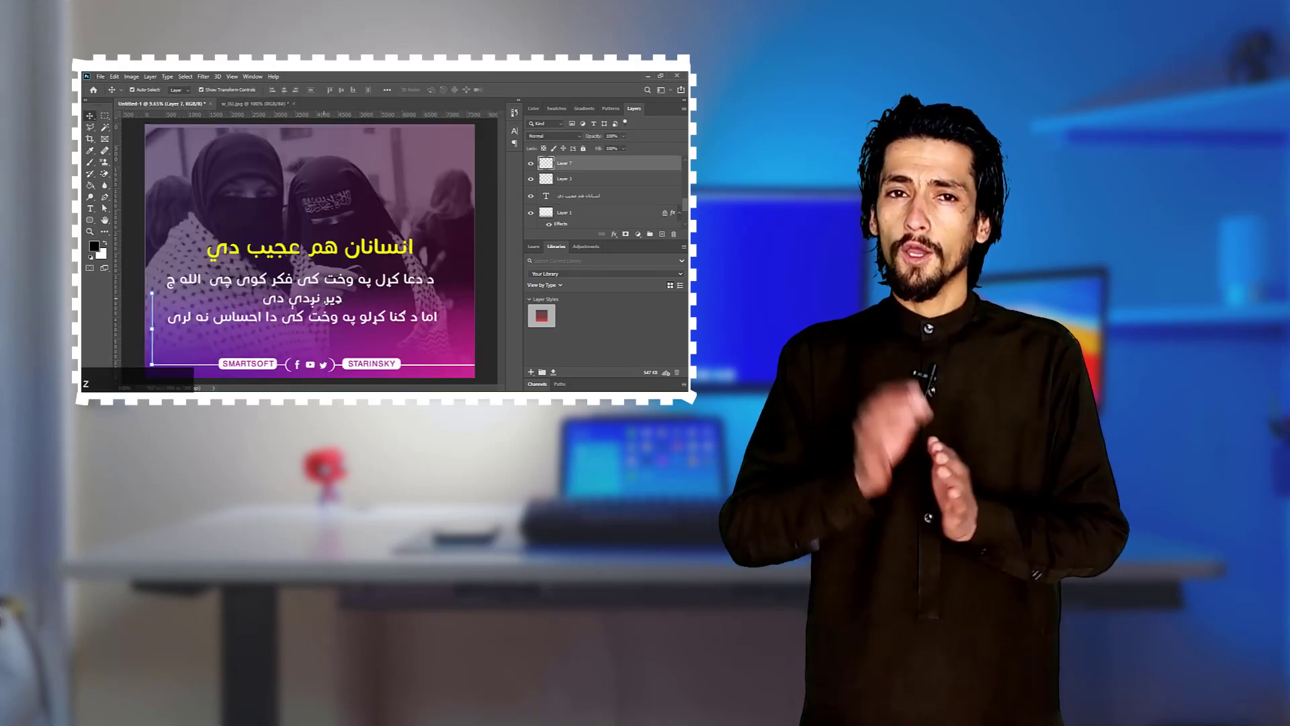
left_click_drag(152, 301, 465, 324)
Shrink the quote text to fit between the side lines and move the heading and quote closer to the footer
scroll(473, 374, "up", 4)
left_click_drag(388, 349, 363, 347)
key("ctrl+0")
left_click_drag(329, 284, 303, 293)
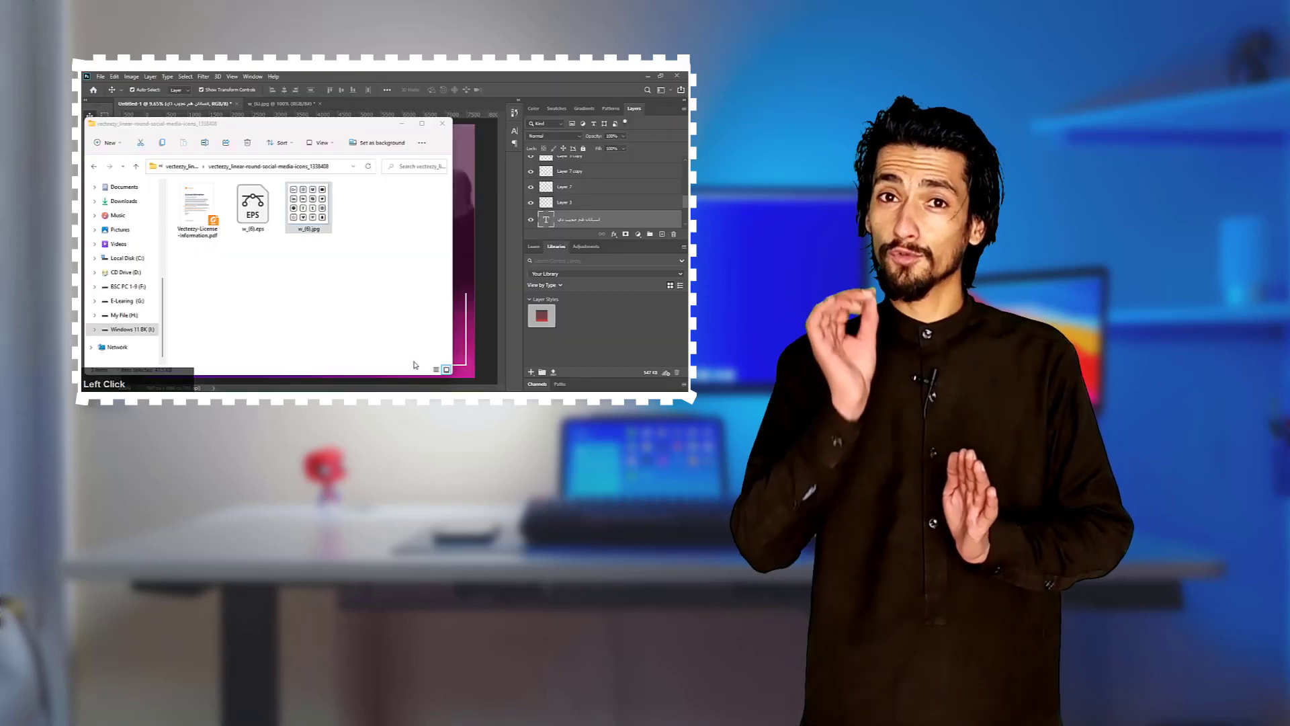
Place the SMART SOFT and S logos, scaled down, in the poster's lower-left and lower-right corners
left_click(548, 246)
left_click(551, 313, "ctrl")
left_click(363, 268)
left_click(409, 123)
left_click_drag(537, 201, 318, 193)
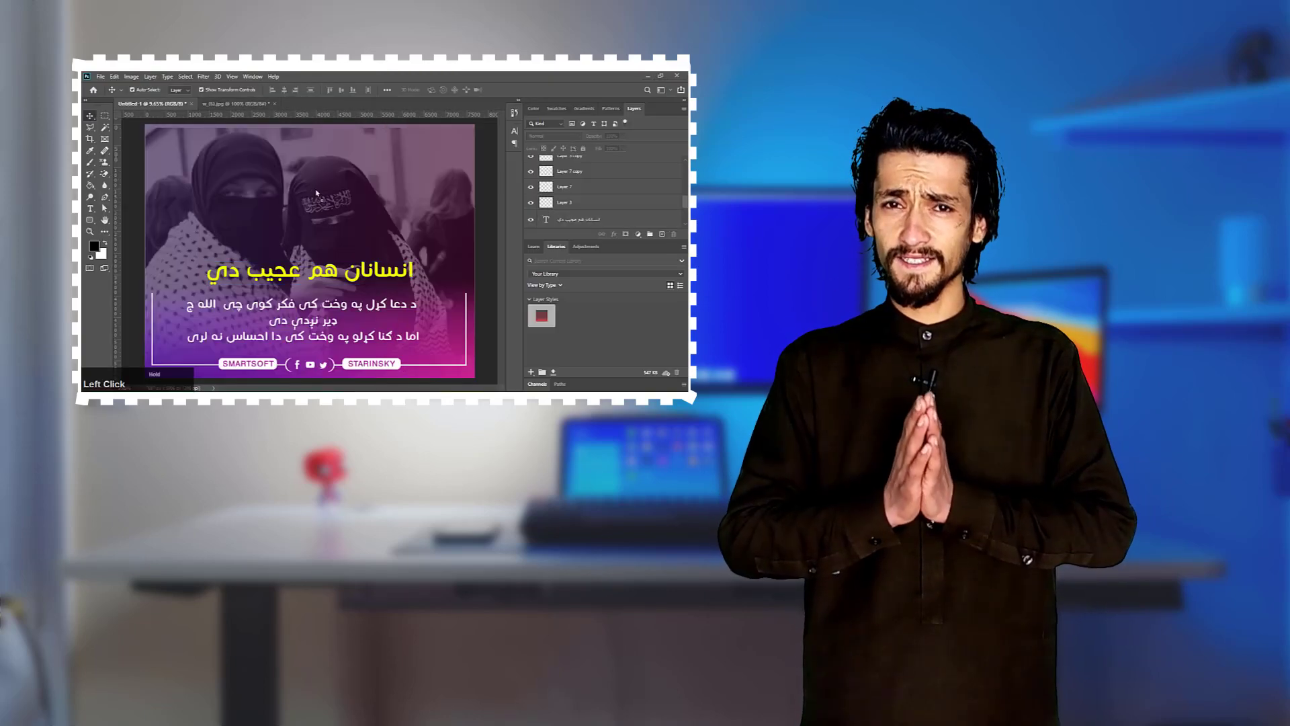
left_click_drag(436, 378, 337, 279)
left_click_drag(319, 262, 181, 363)
key("Return")
left_click_drag(372, 312, 338, 279)
left_click_drag(334, 271, 470, 365)
key("Return")
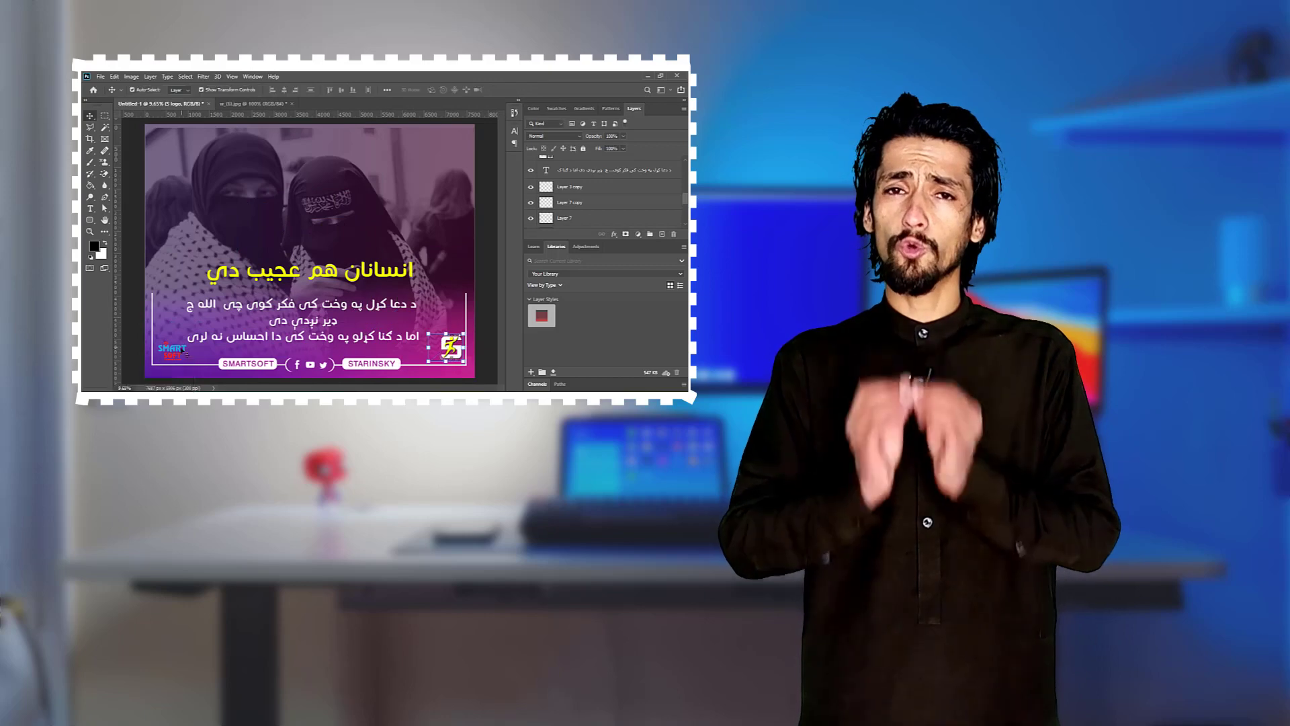
Apply a white Color Overlay to the SMART SOFT logo
left_click(172, 350)
left_click(614, 234)
left_click(628, 299)
left_click(655, 189)
Delete the photo layer beneath the black and gradient layers
scroll(597, 194, "down", 5)
left_click(571, 182)
left_click(571, 216)
key("Delete")
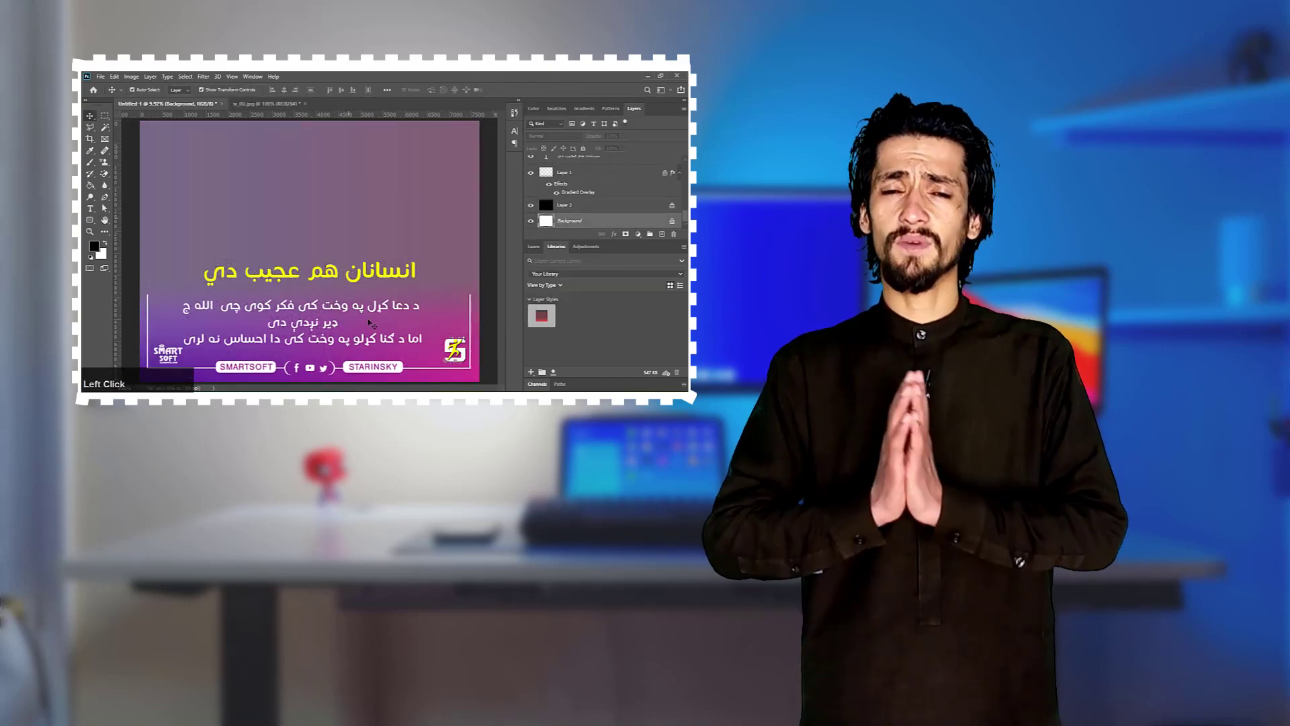
Place a different photo of a veiled woman at the bottom of the layer stack and enlarge it to fill the canvas
key("alt+Tab")
left_click_drag(684, 175, 684, 302)
left_click(511, 121)
left_click_drag(602, 161, 302, 228)
left_click_drag(417, 235, 480, 251)
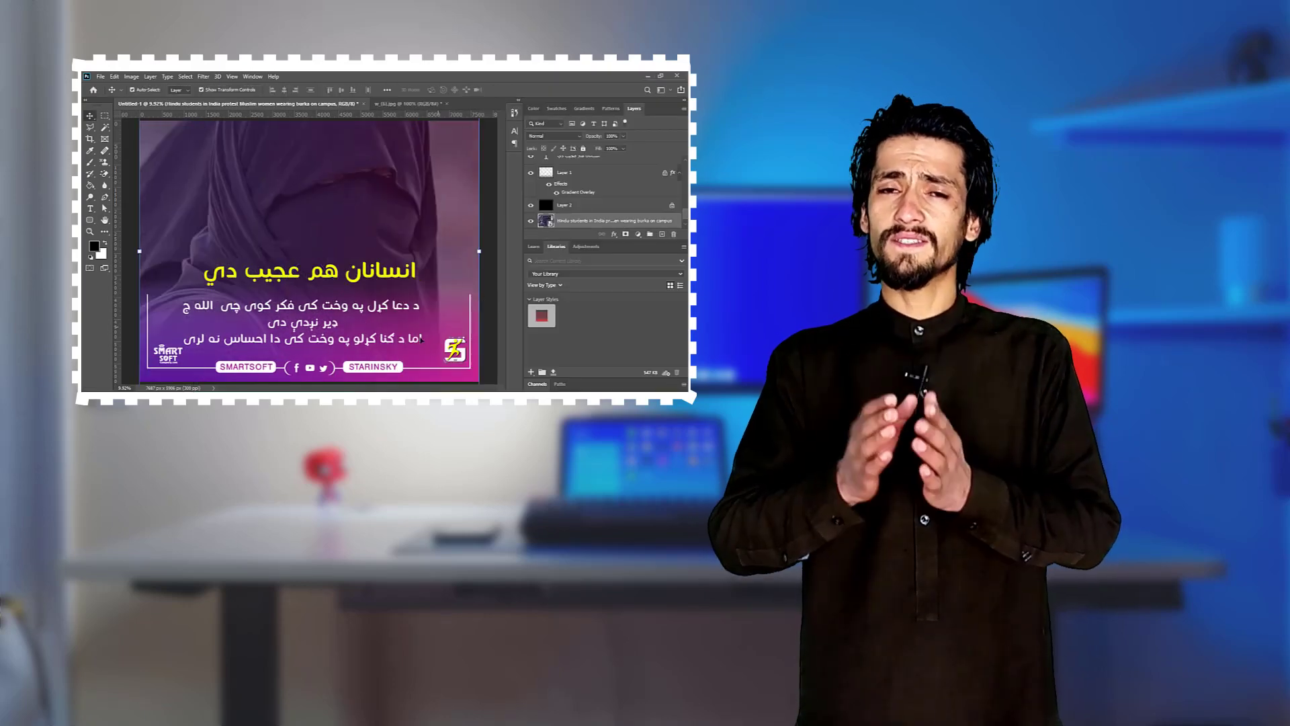
key("Return")
Recolour the gradient layer's Gradient Overlay with green and red stops, adjust its angle and apply the layer style
double_click(571, 189)
left_click(514, 165)
double_click(458, 265)
left_click(524, 249)
left_click(610, 163)
double_click(641, 265)
left_click(524, 281)
left_click(631, 103)
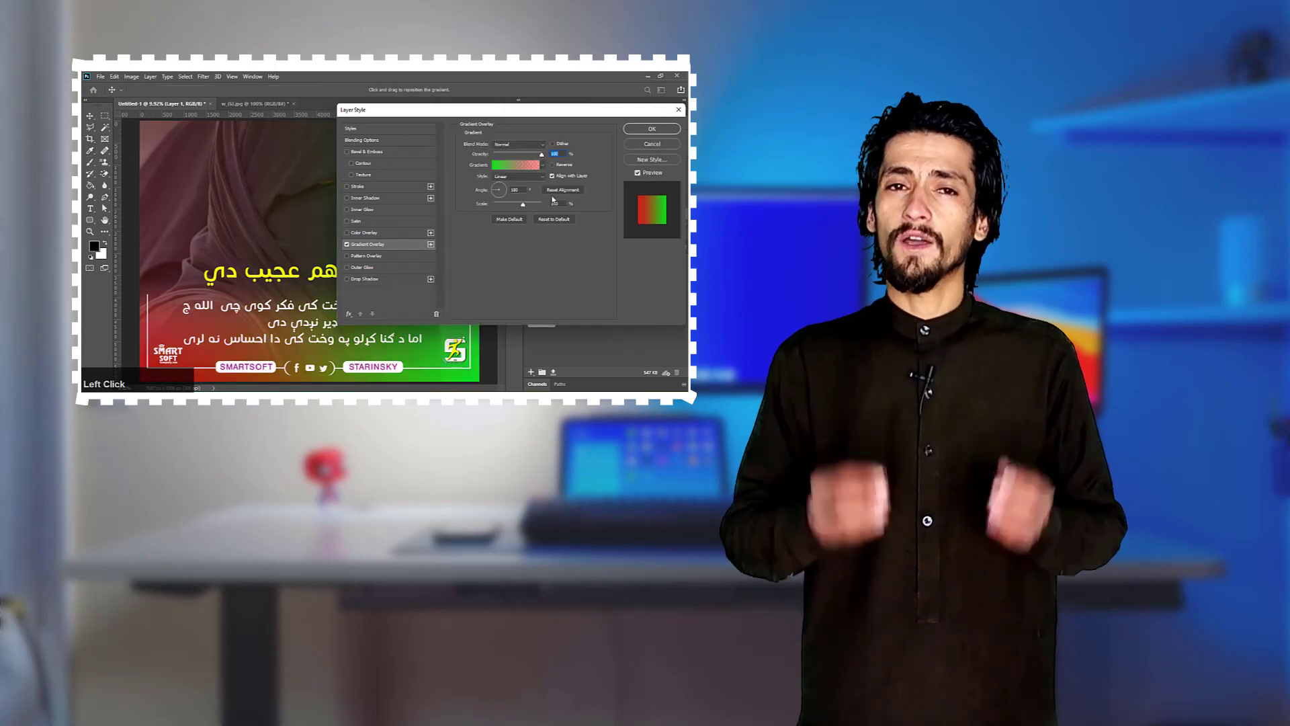
left_click(499, 189)
left_click(652, 131)
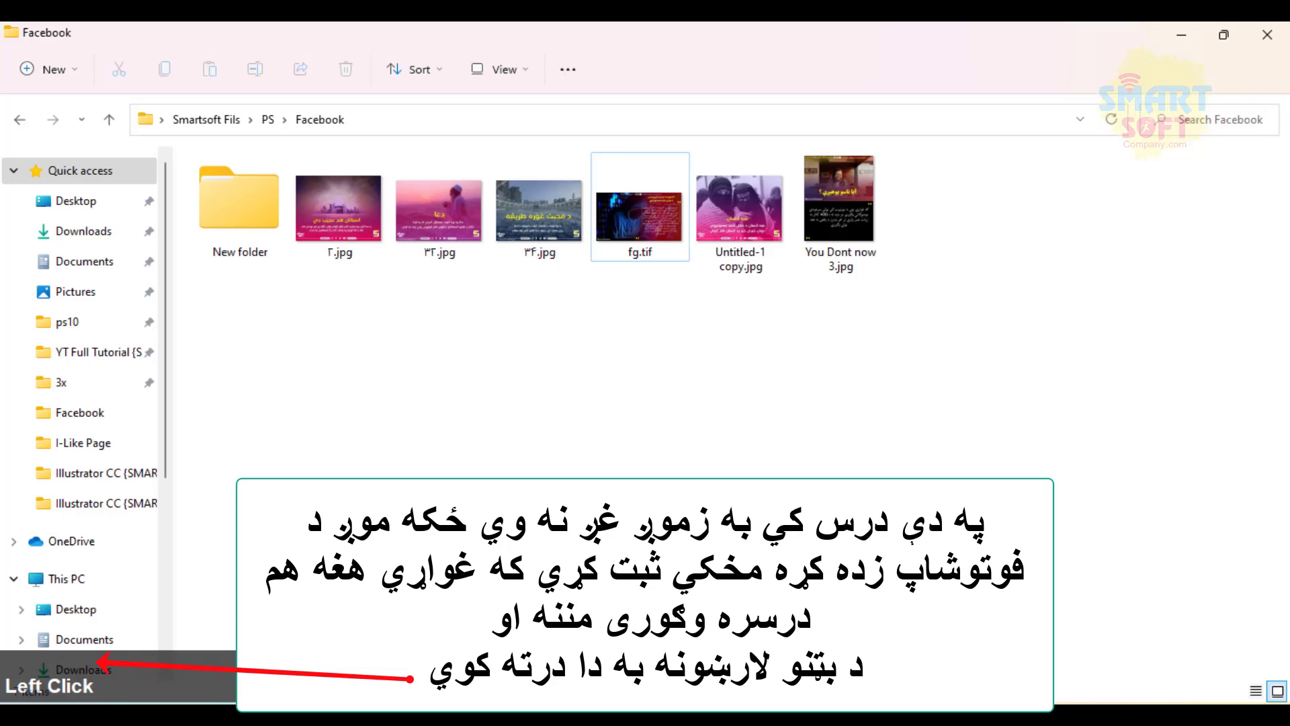
Open the sample poster ٢.jpg full screen and browse the finished posters in the Facebook folder for reference
left_click(337, 191)
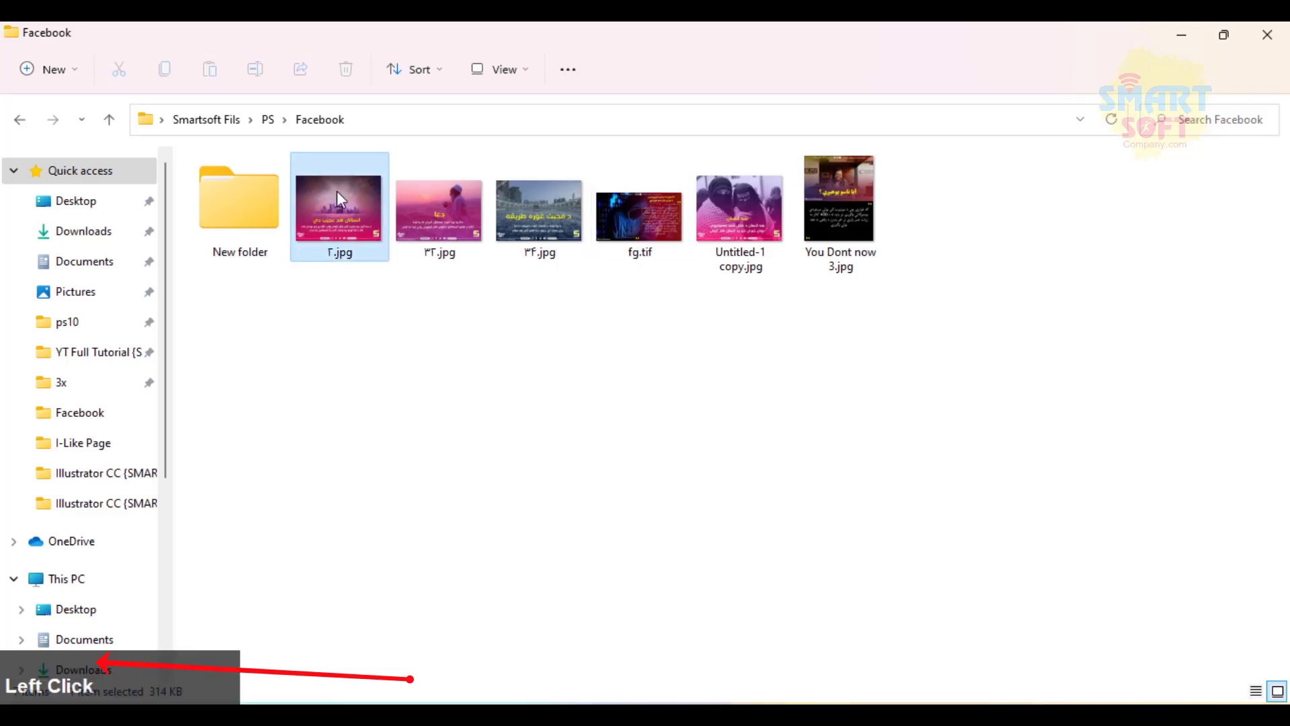
key("Return")
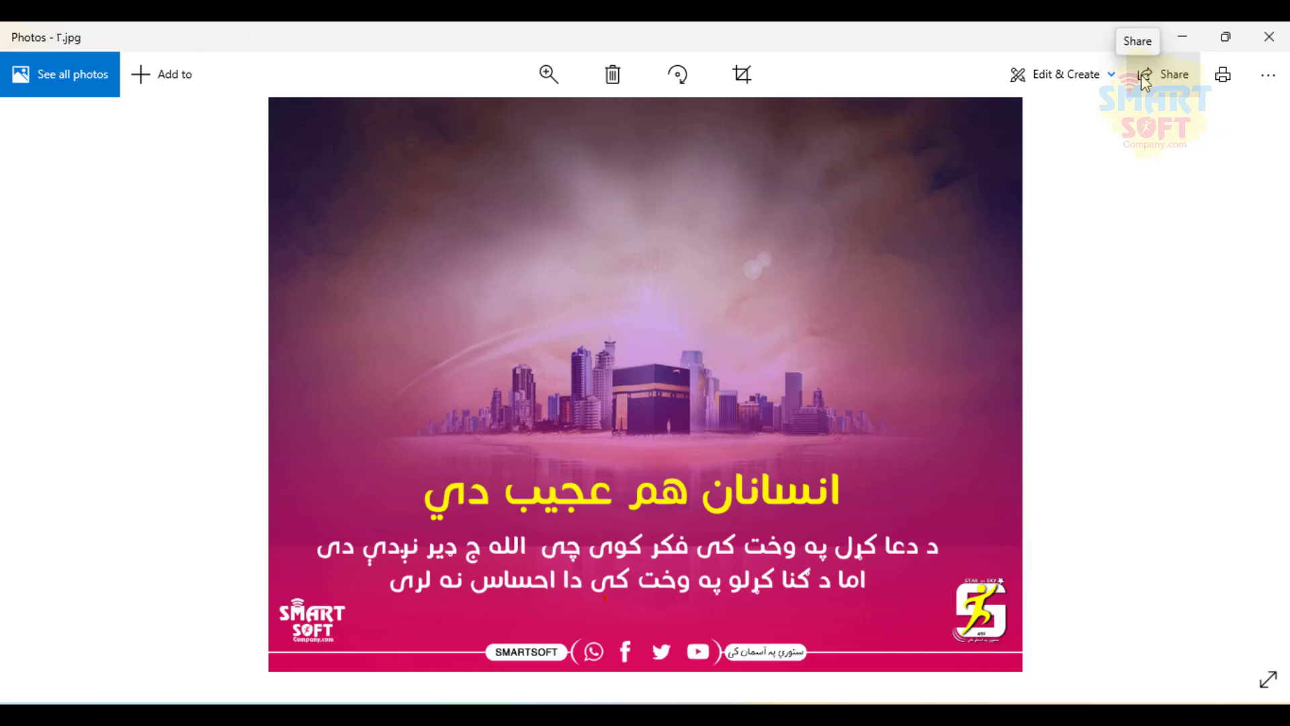
left_click(1227, 41)
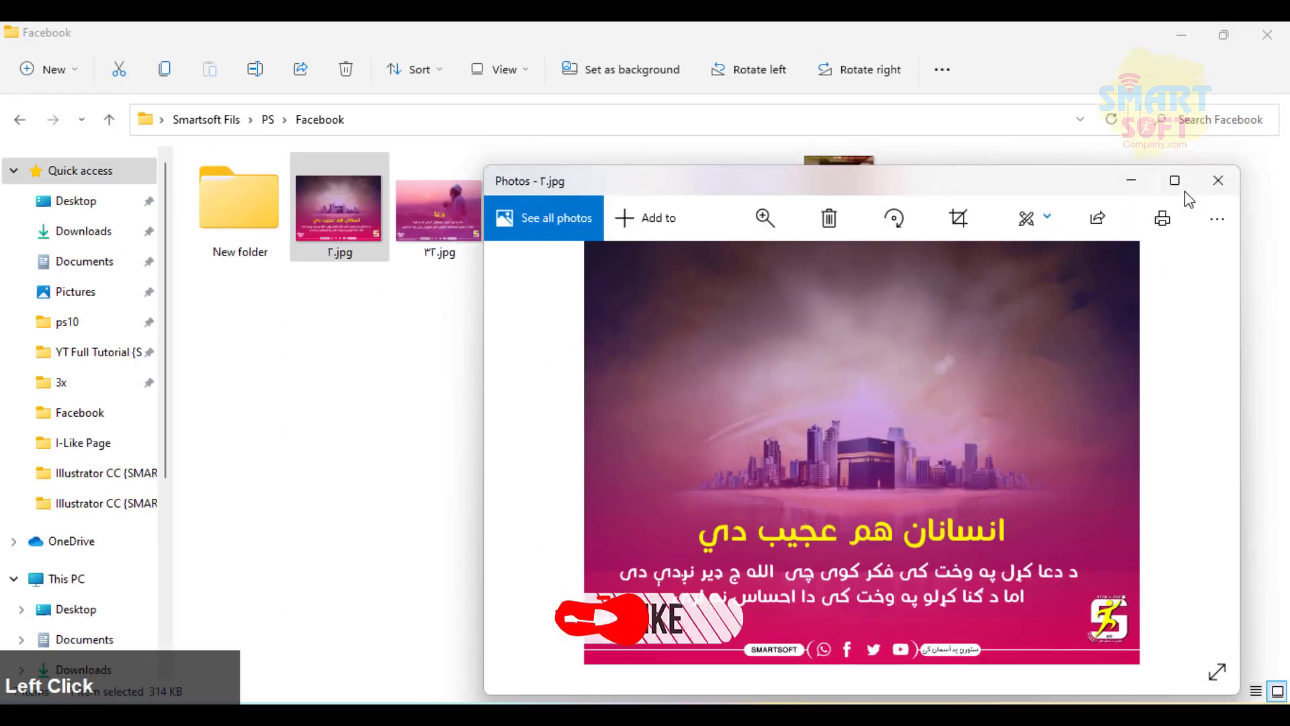
left_click(1174, 180)
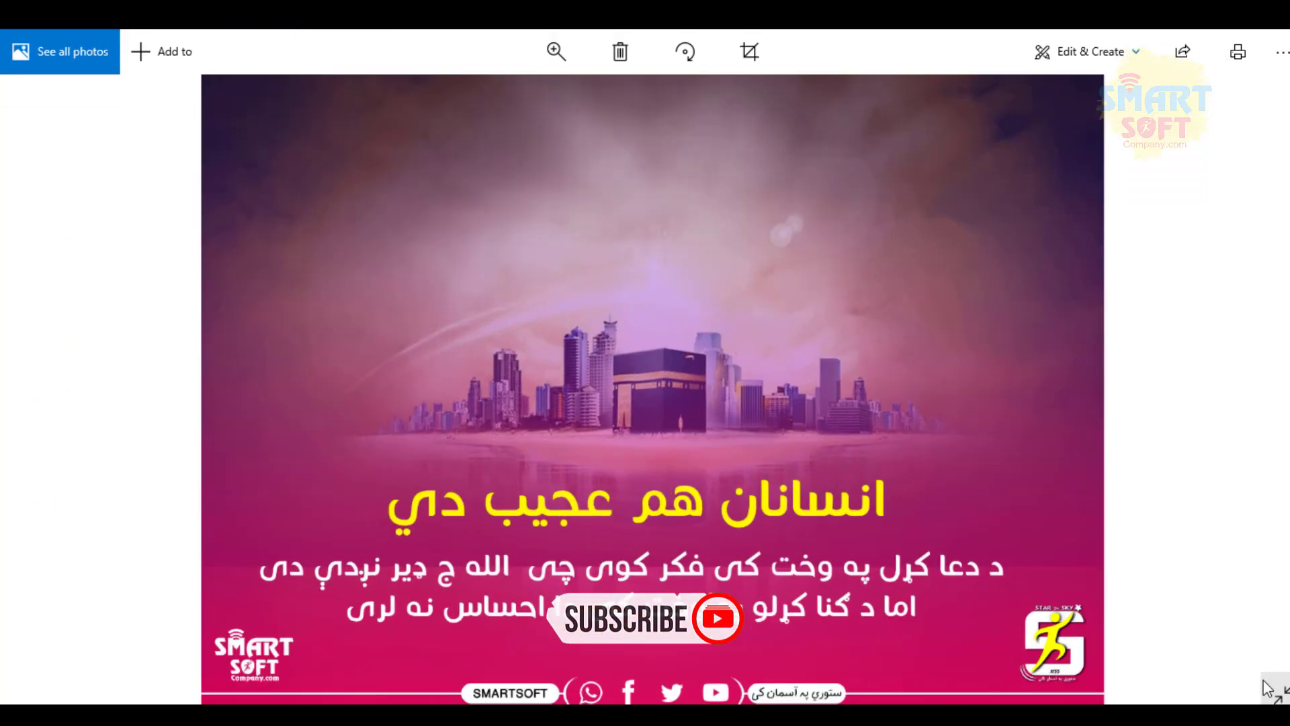
left_click(1266, 685)
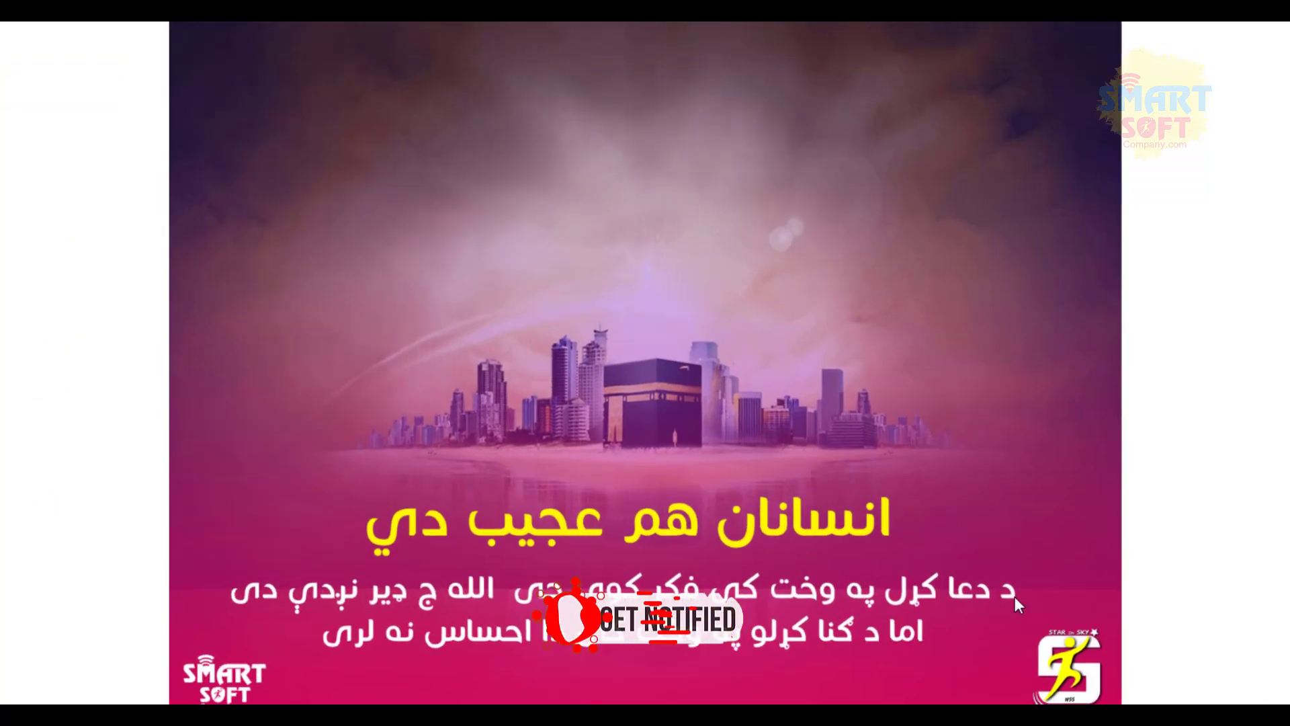
key("Right")
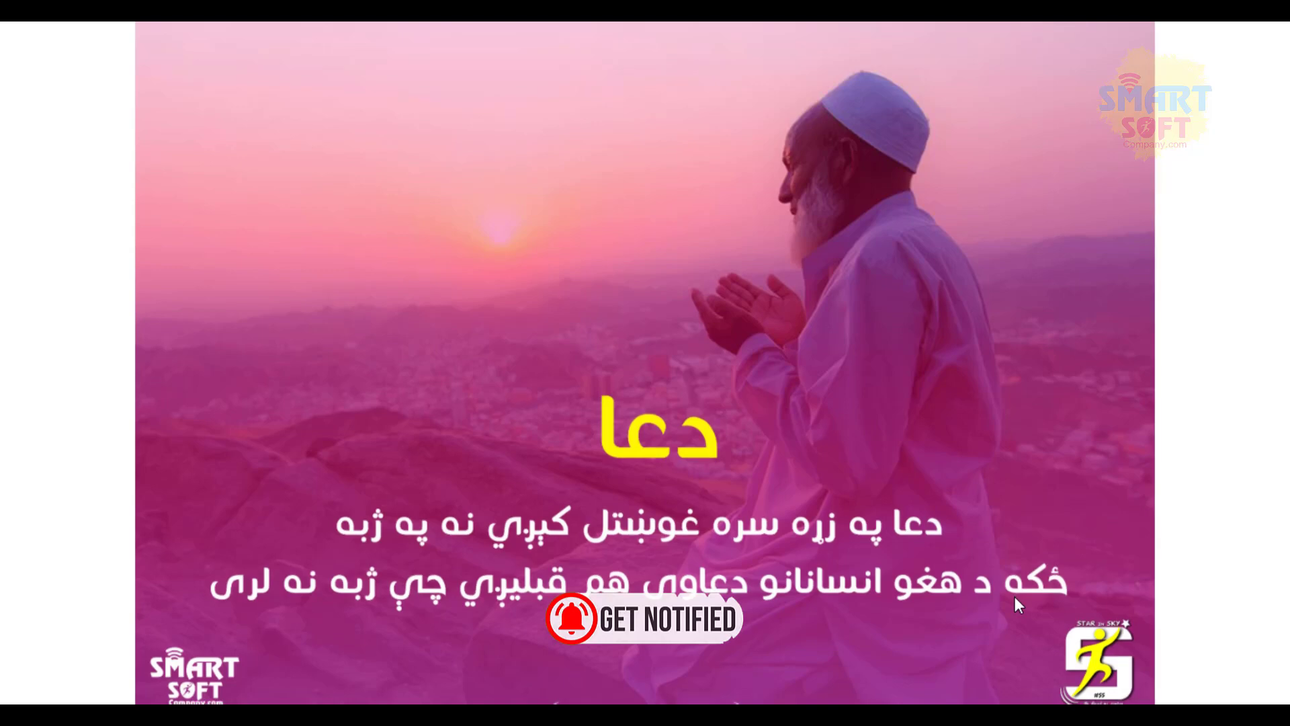
key("Left")
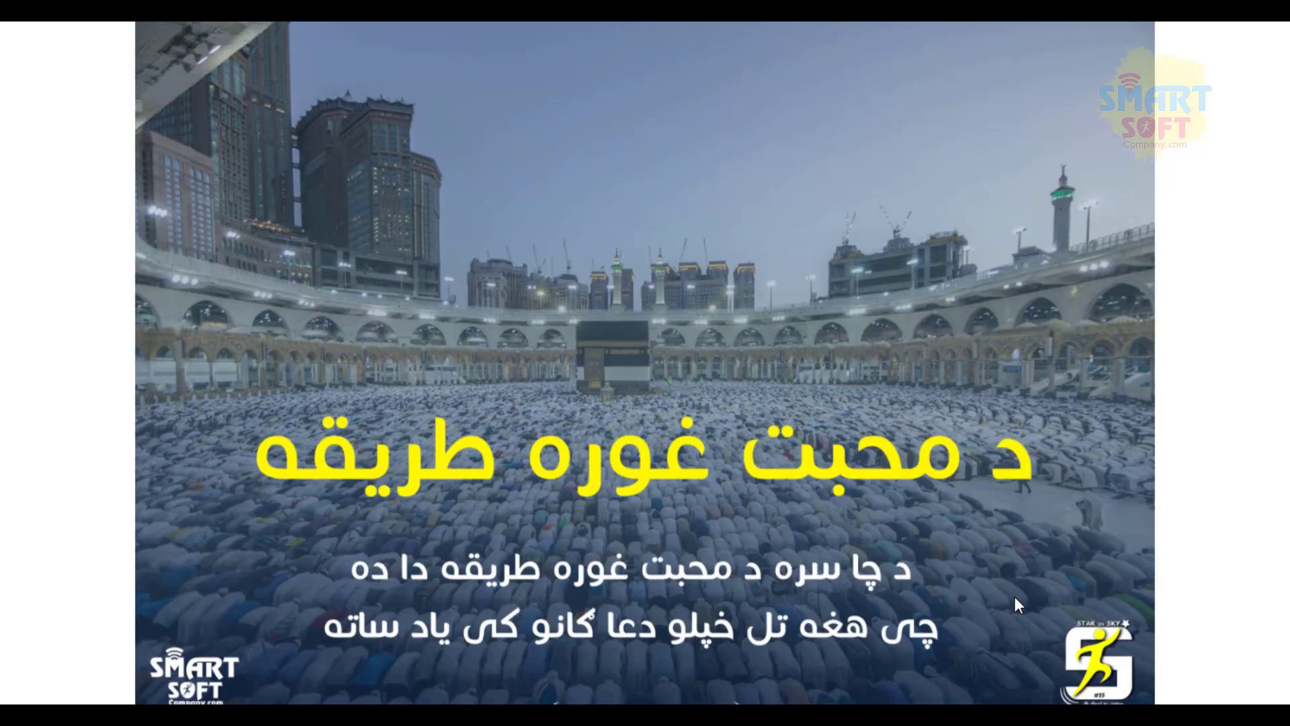
key("Left")
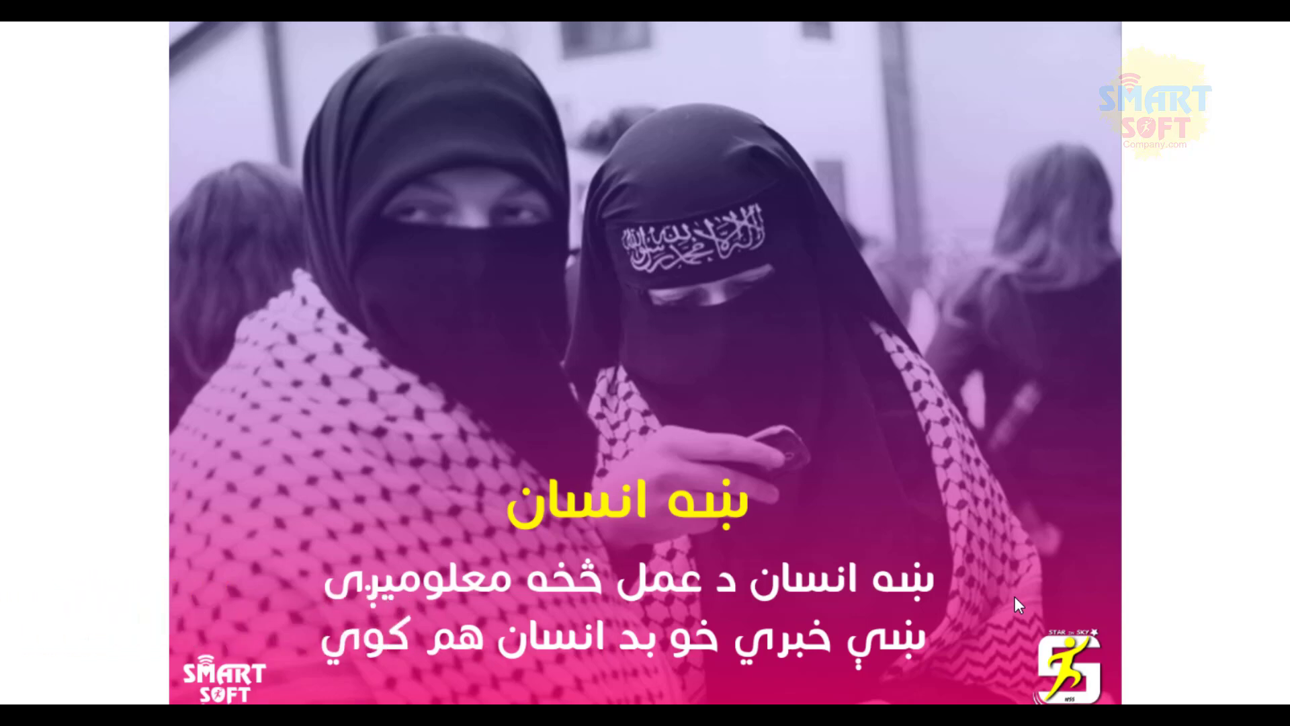
key("Escape")
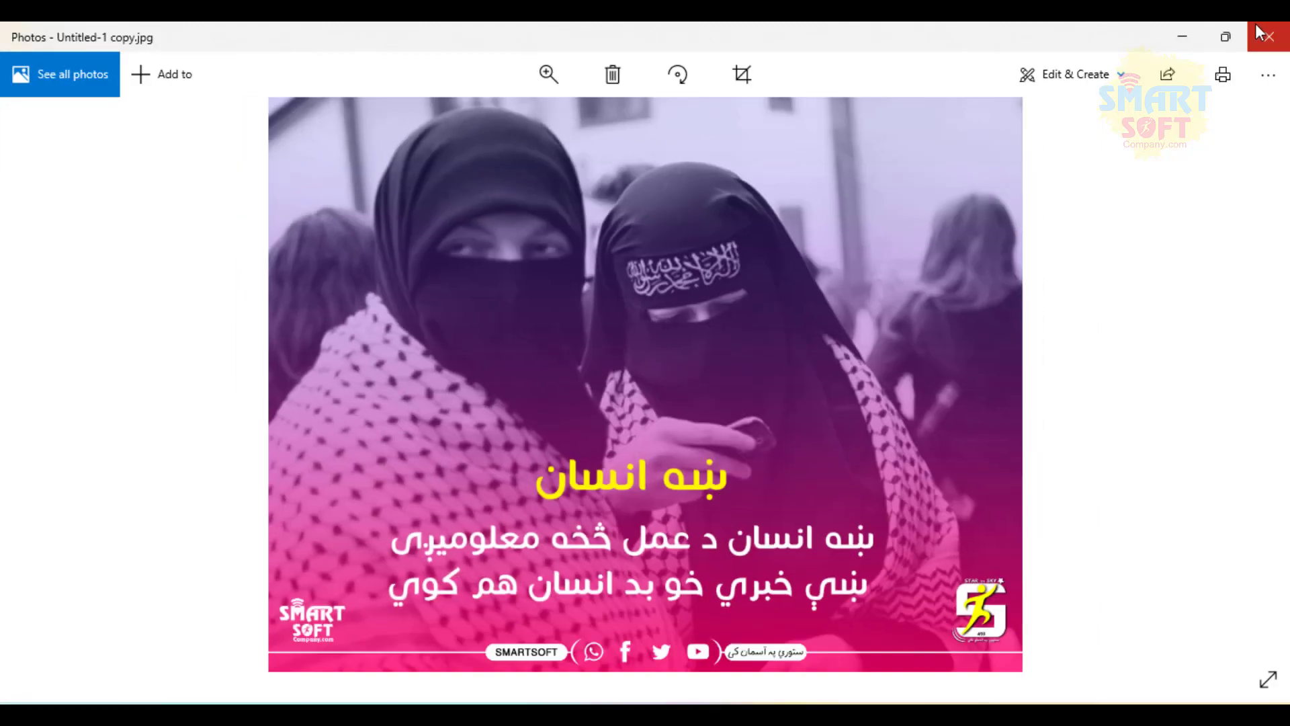
left_click(1259, 32)
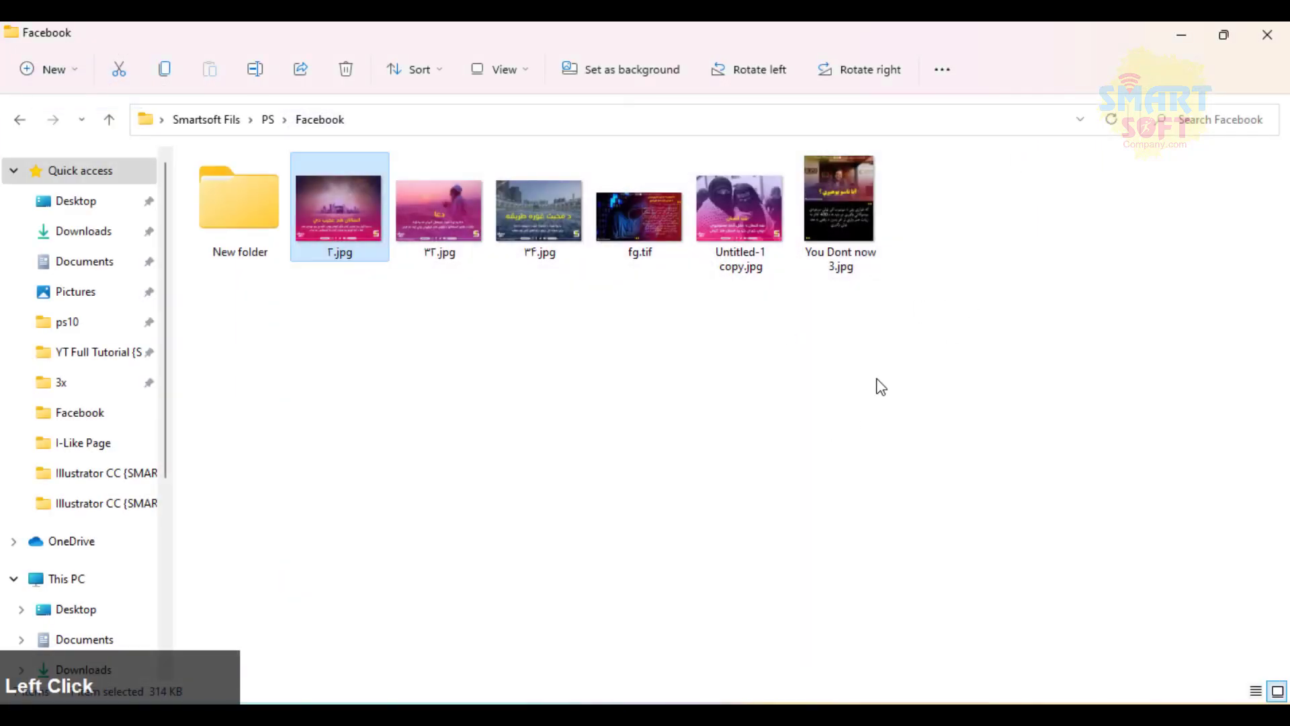
Switch to Photoshop and create a new document 60 cm wide and 50 cm high at 300 pixels/inch in RGB Color
mouse_move(773, 714)
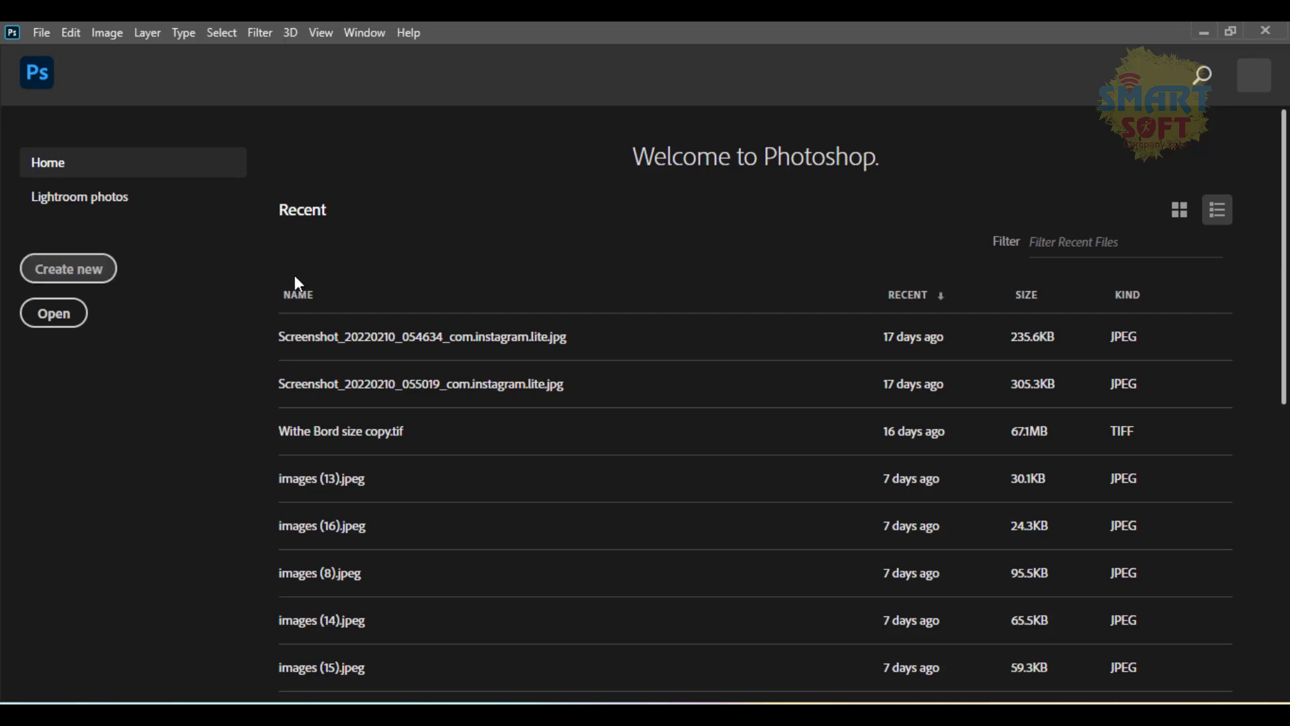
left_click(81, 276)
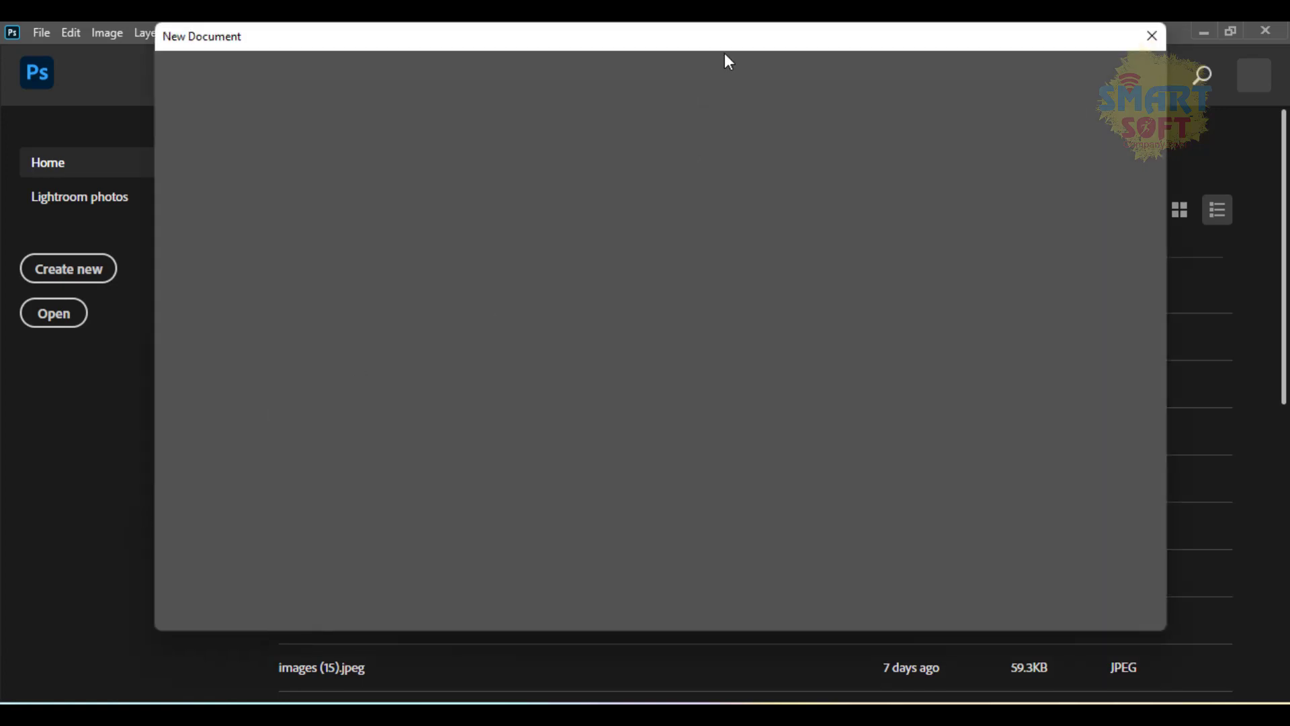
left_click_drag(732, 43, 728, 79)
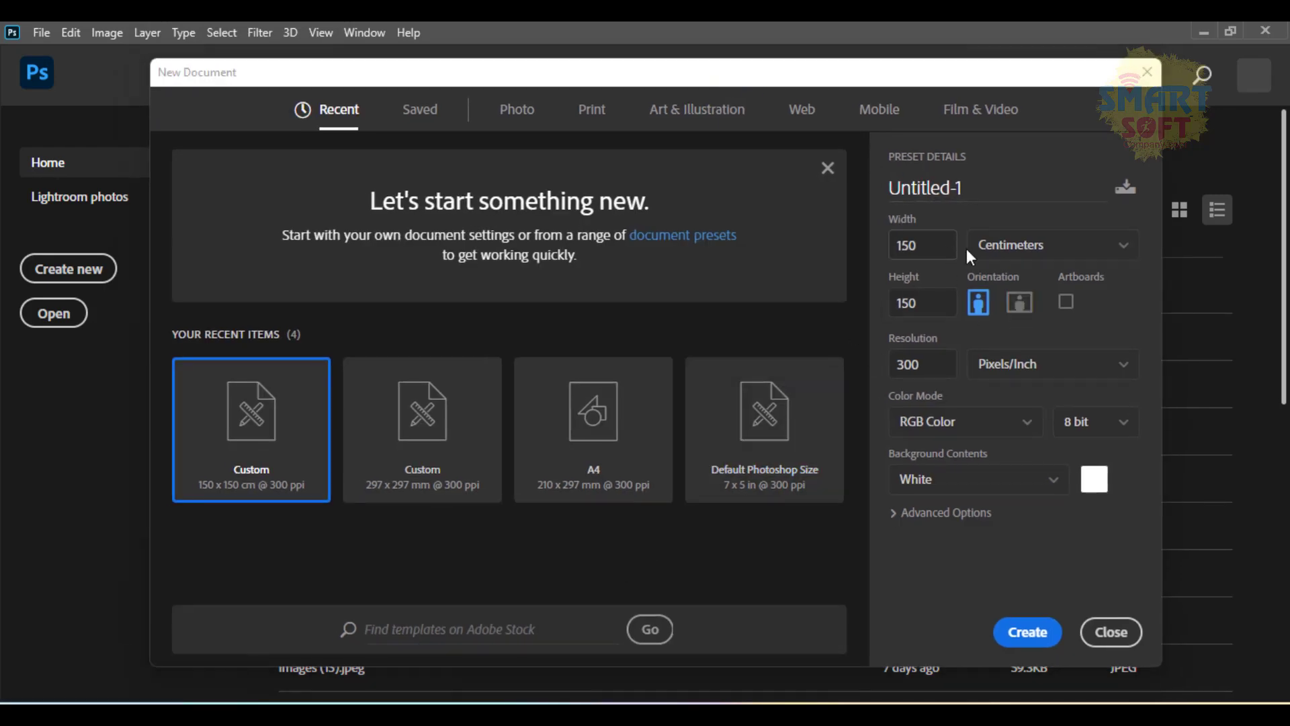
left_click(938, 244)
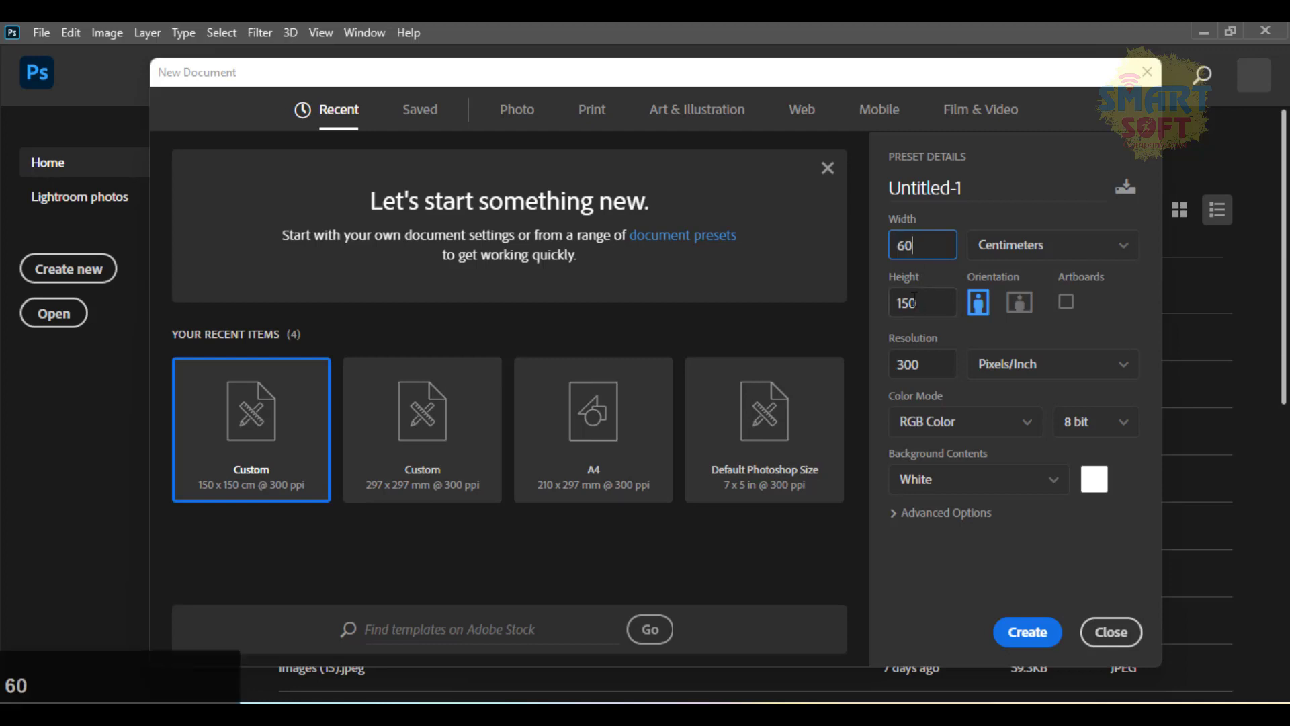
type("50")
key("Return")
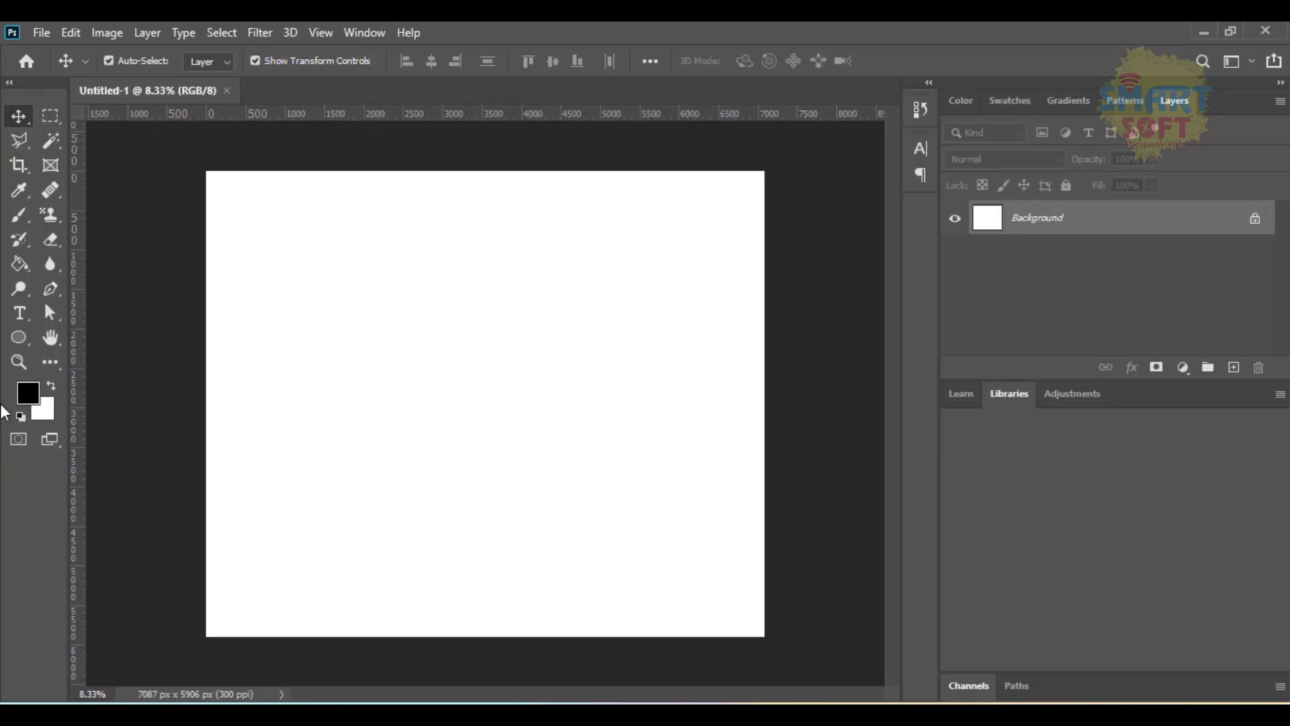
key("c")
left_click(248, 339)
key("c")
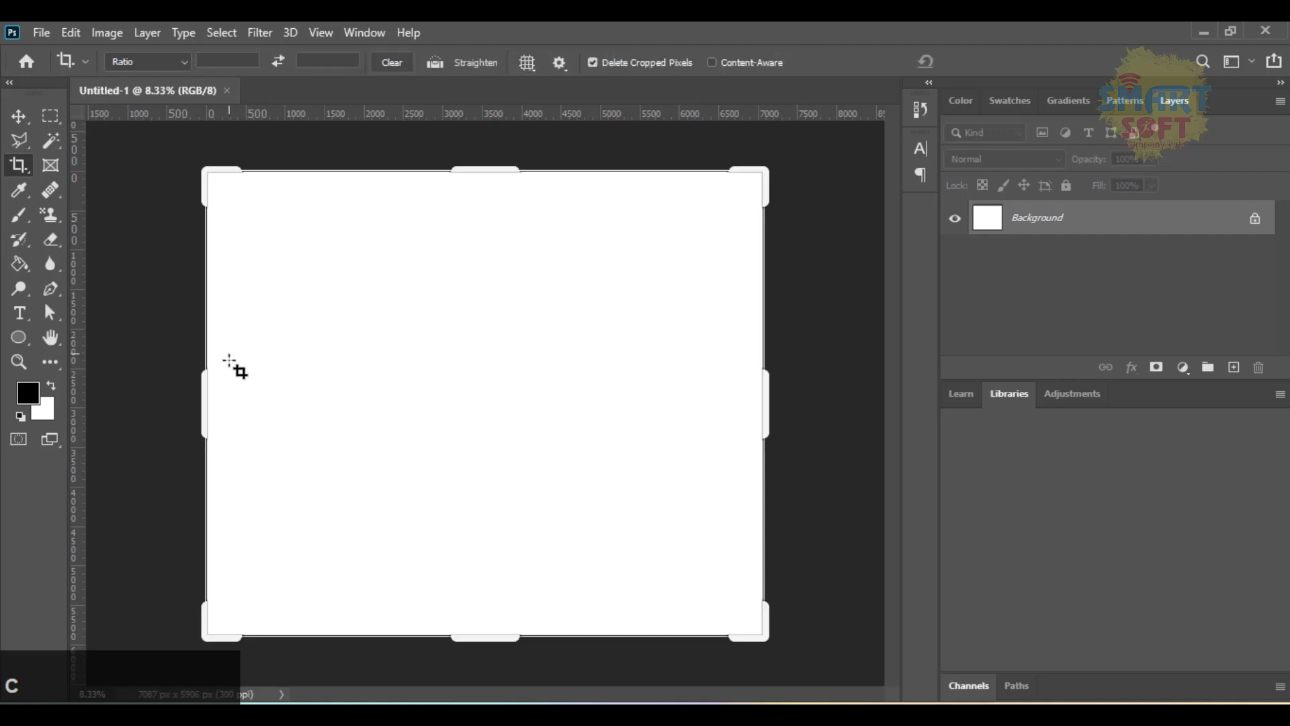
left_click_drag(200, 406, 173, 400)
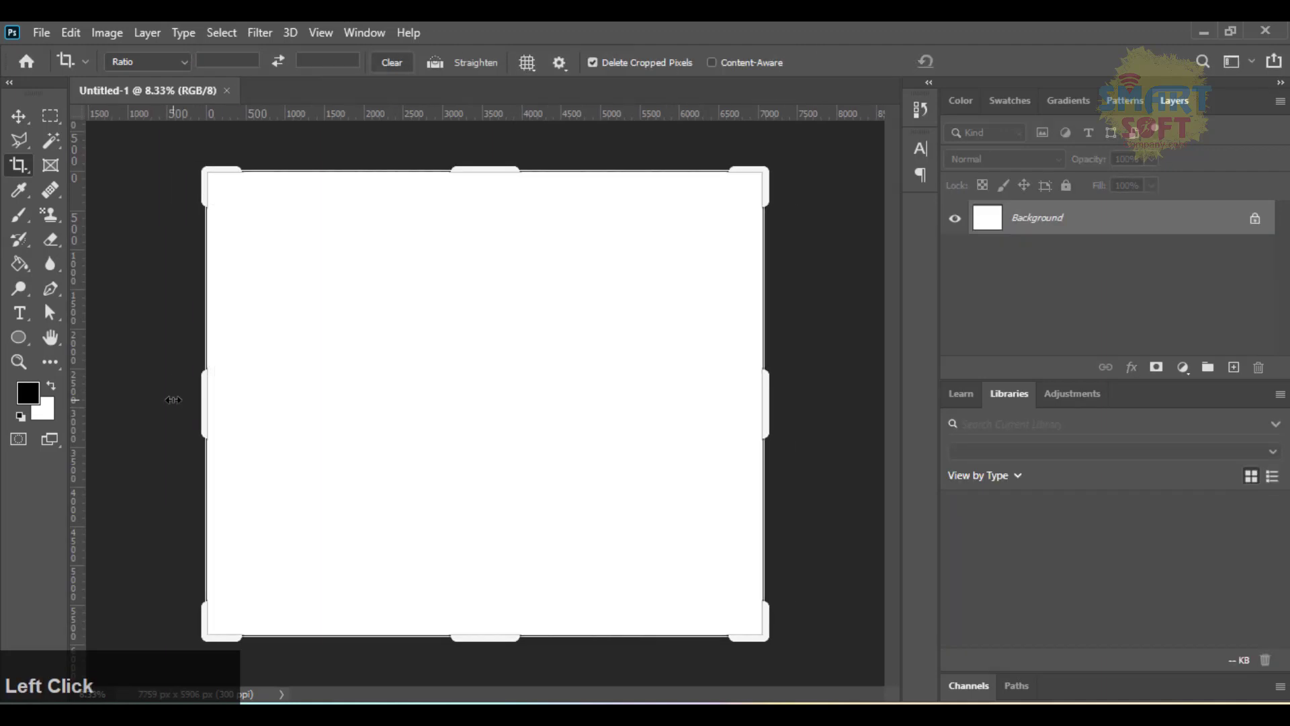
left_click(154, 313)
key("Return")
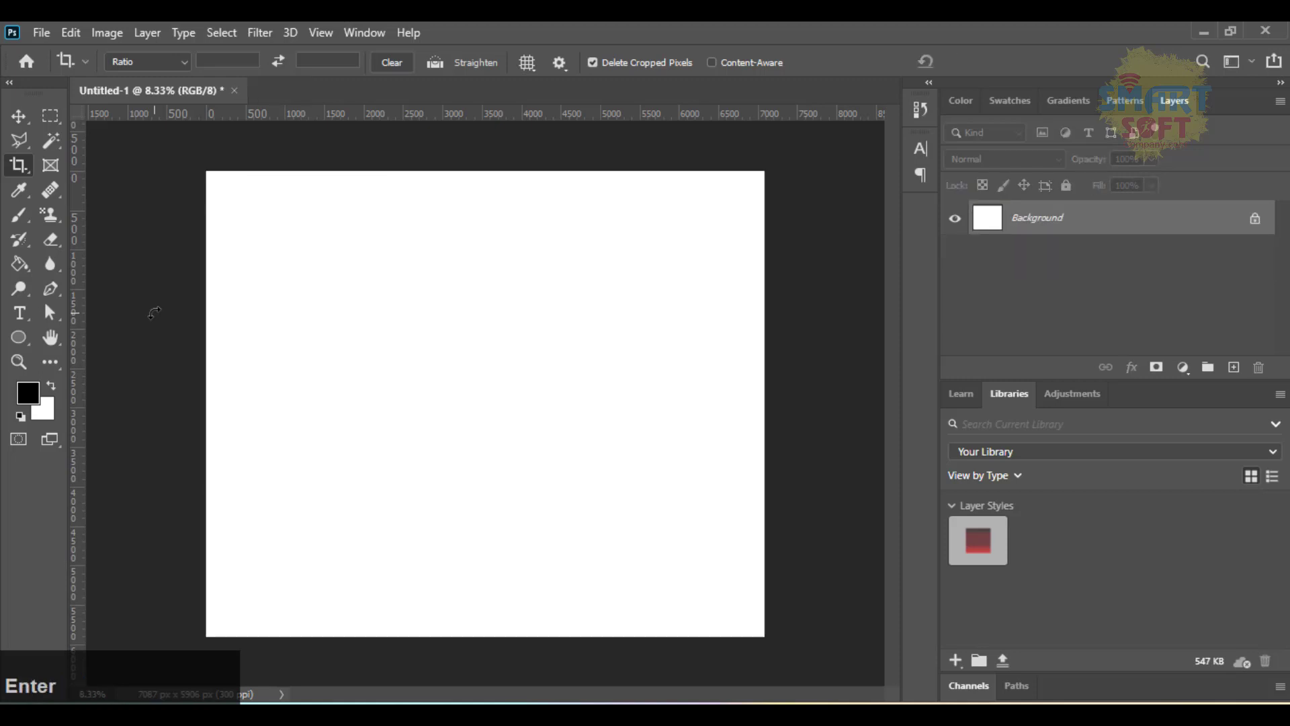
key("ctrl+z")
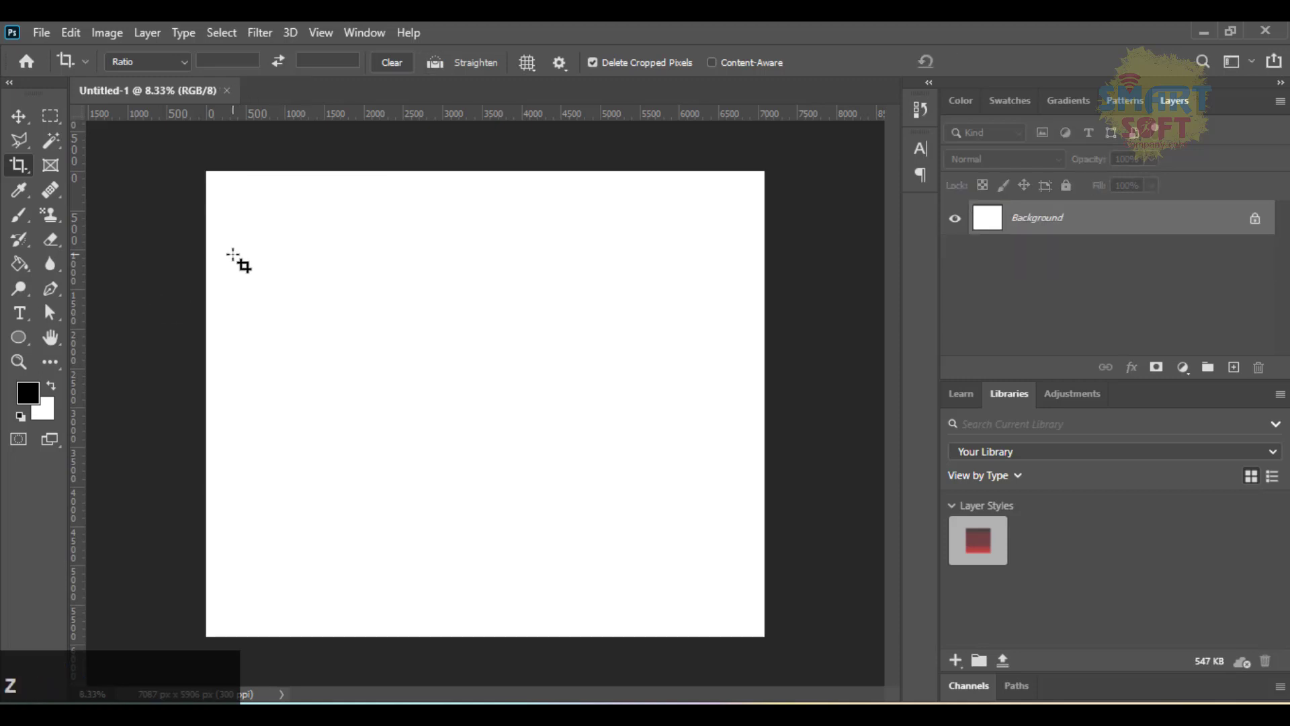
key("ctrl+z")
Extend the canvas past its left edge with the Crop tool to a width of about 7687 px
left_click(328, 365)
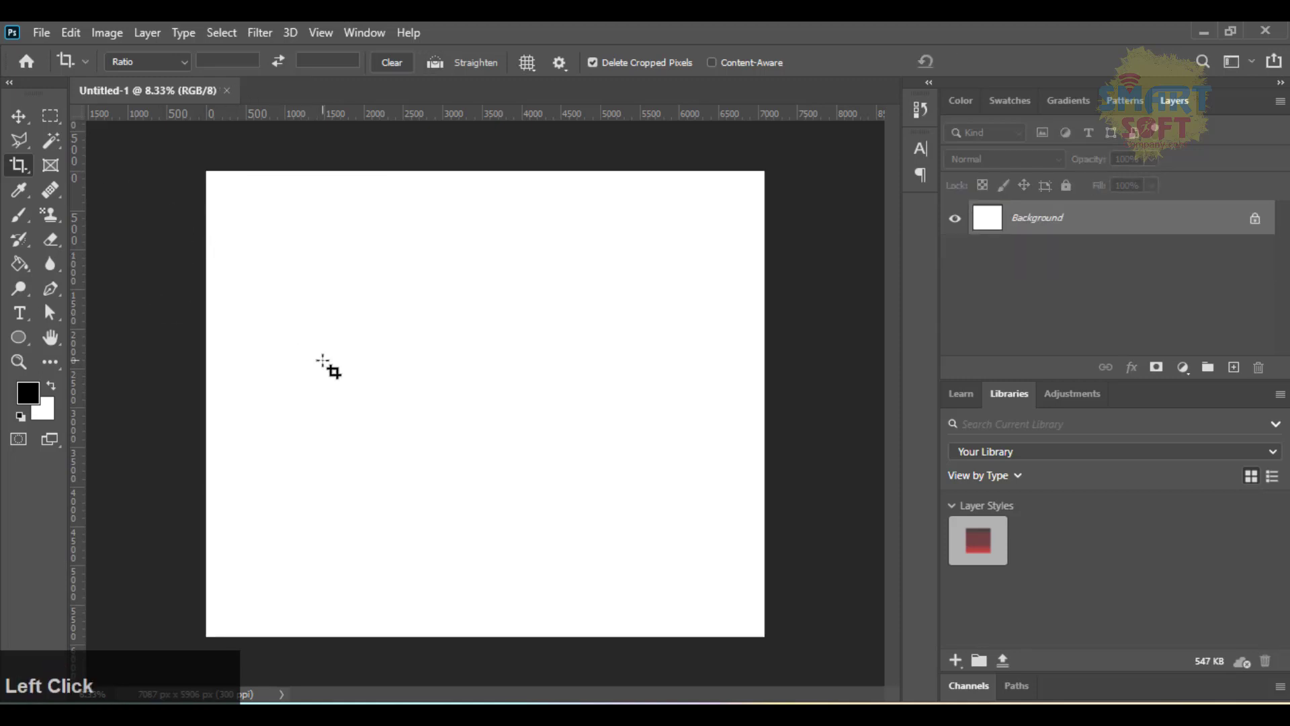
left_click_drag(201, 403, 178, 401)
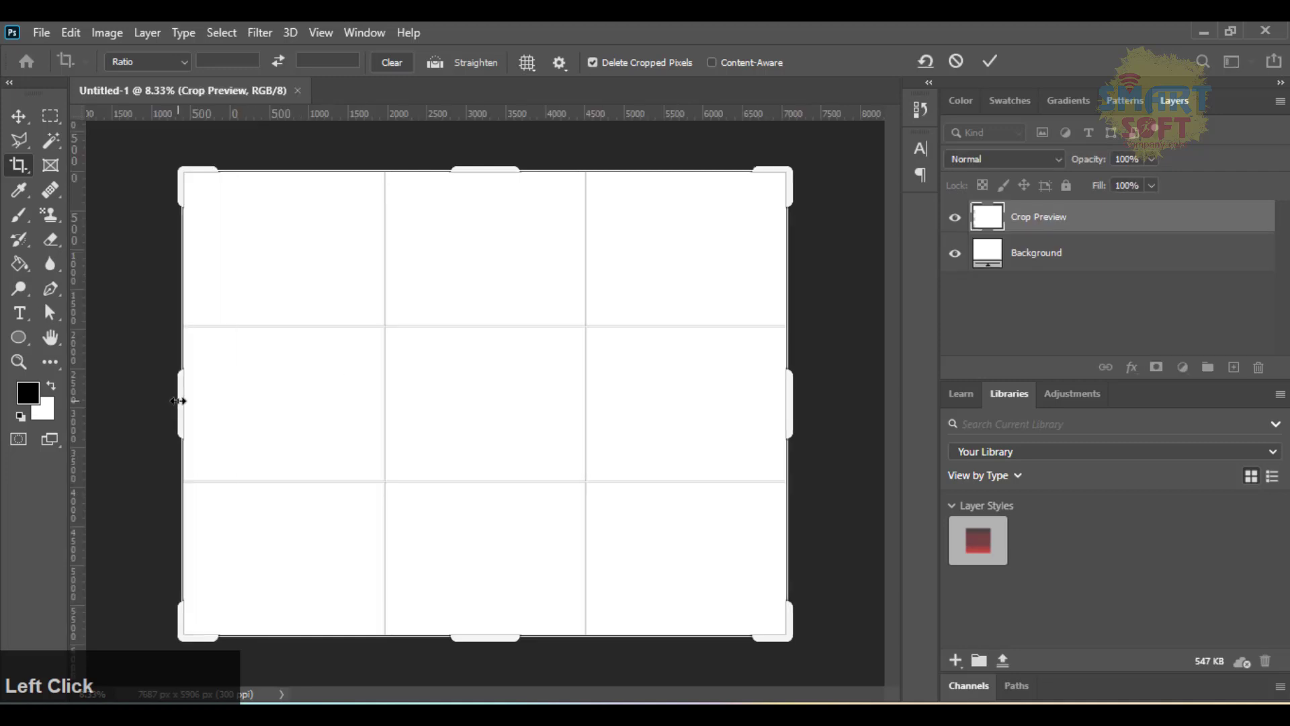
key("Return")
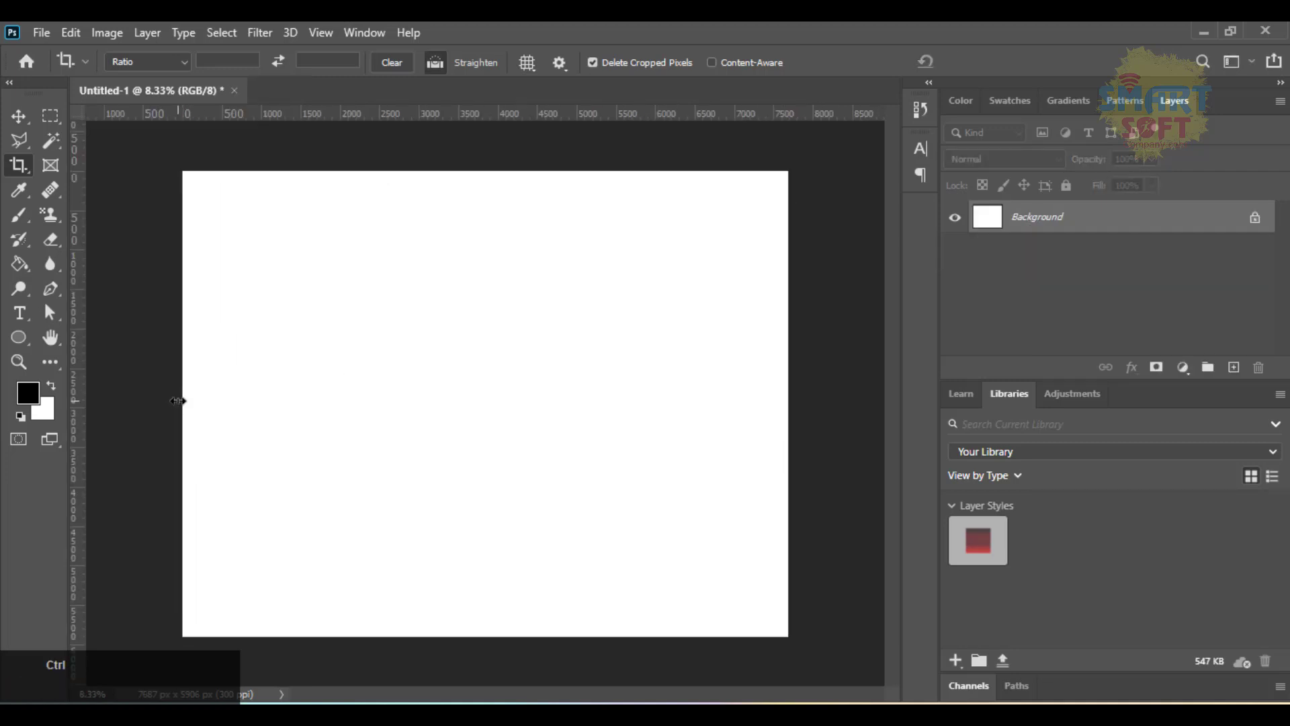
key("ctrl+0")
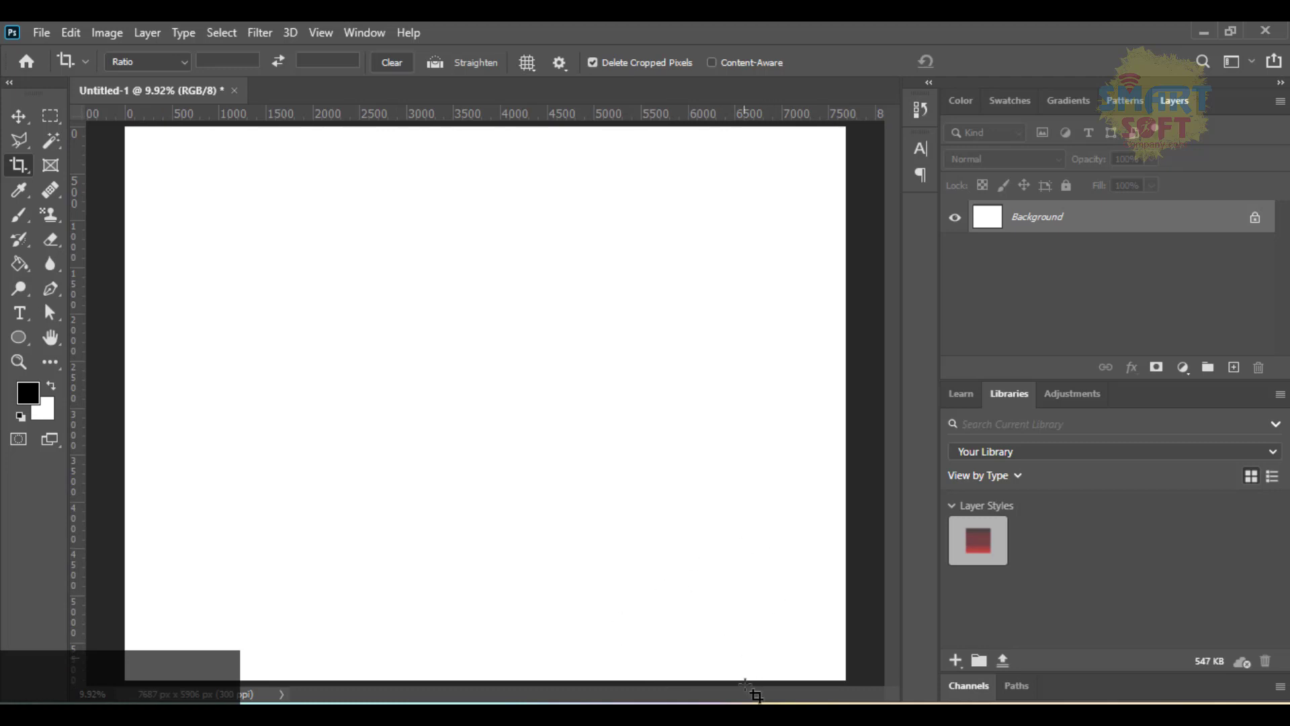
Switch to File Explorer, open the New folder inside the Facebook folder and move the window aside
left_click(725, 712)
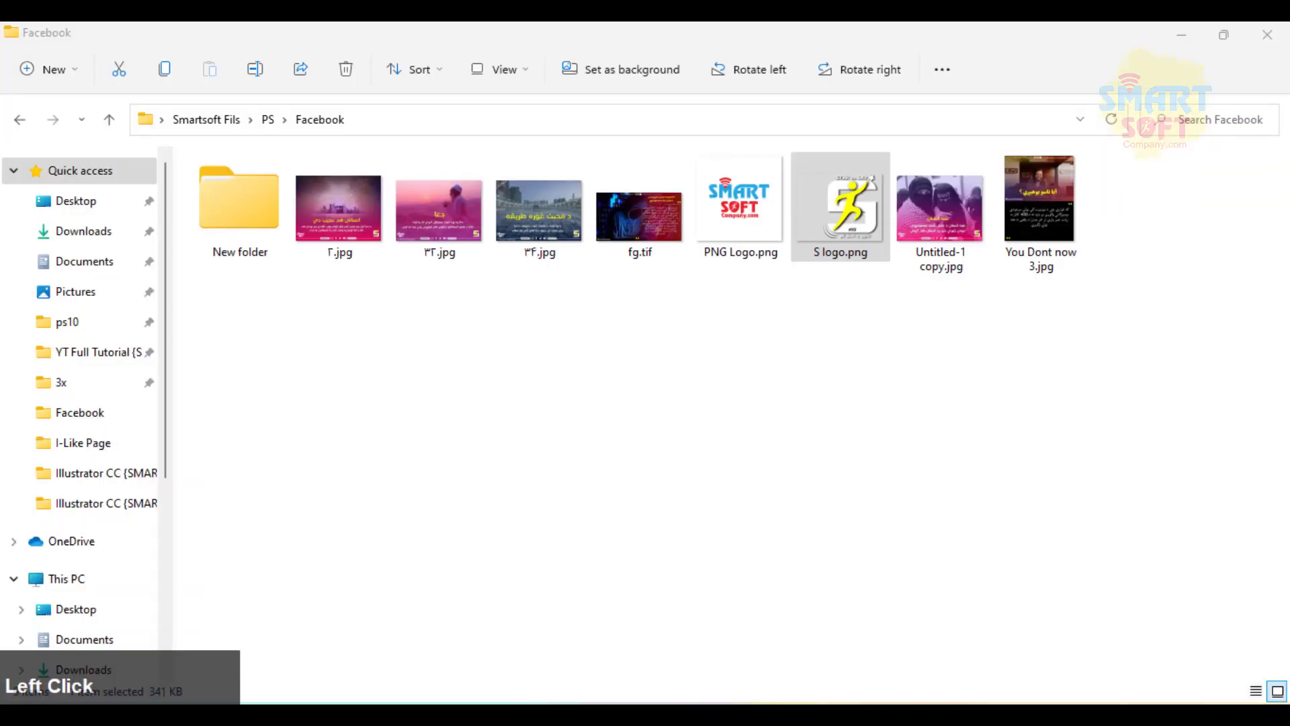
left_click(924, 269)
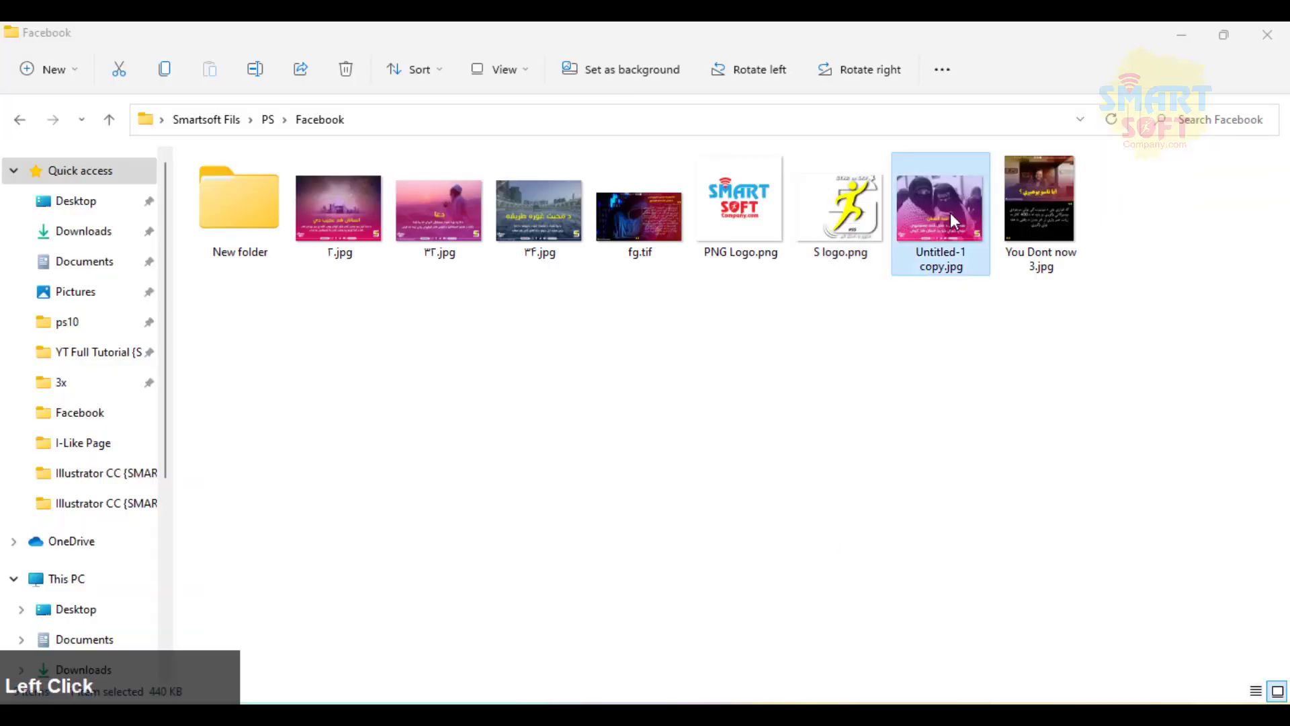
left_click(257, 220)
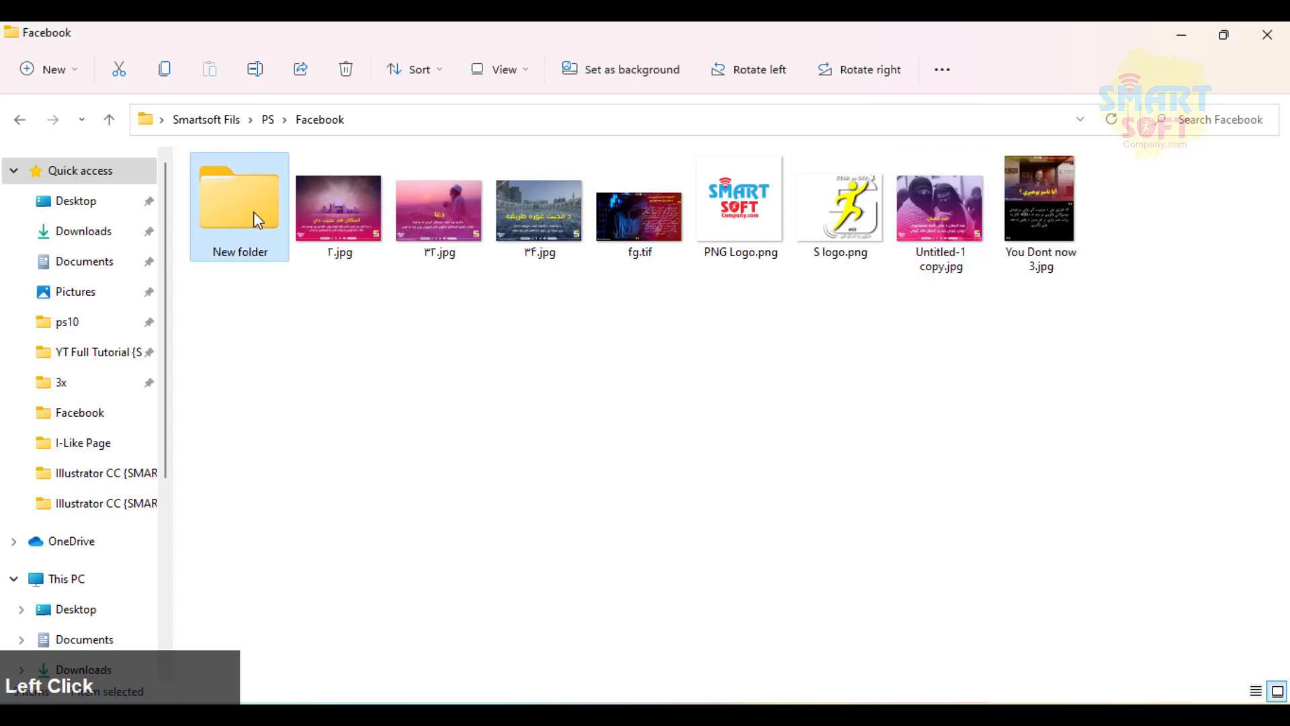
key("Return")
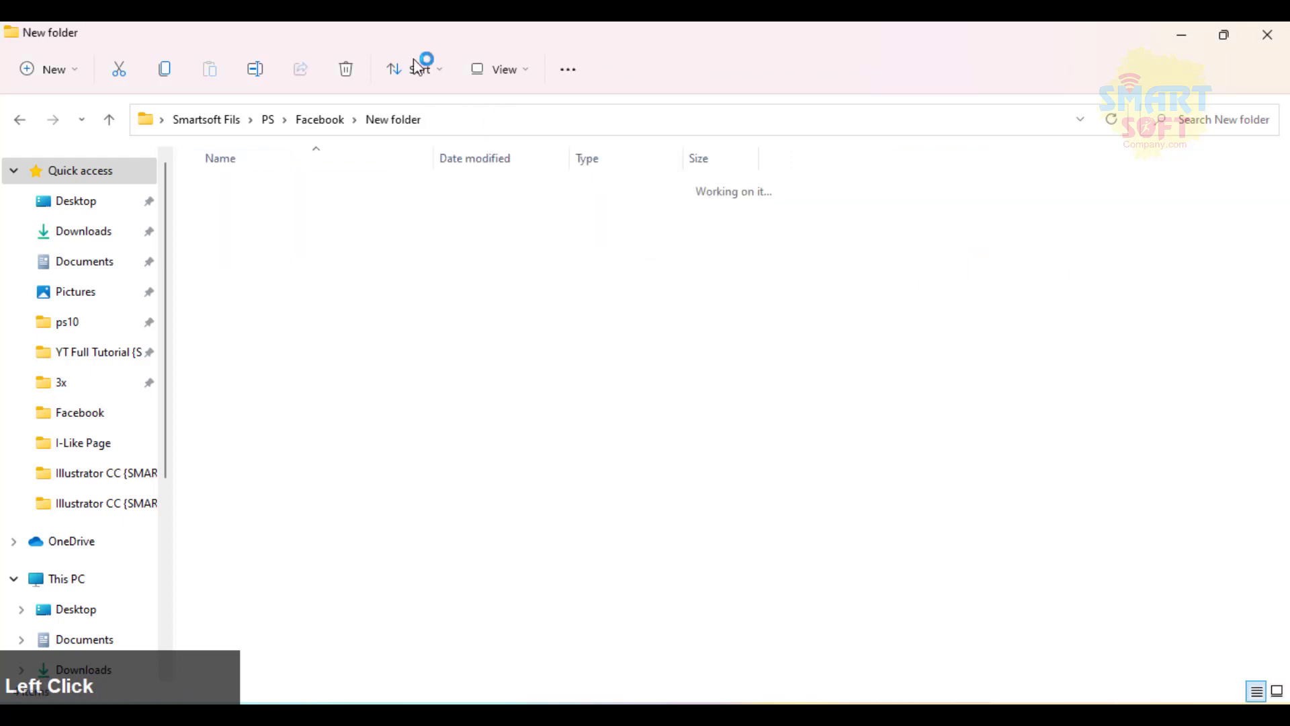
left_click_drag(460, 36, 812, 118)
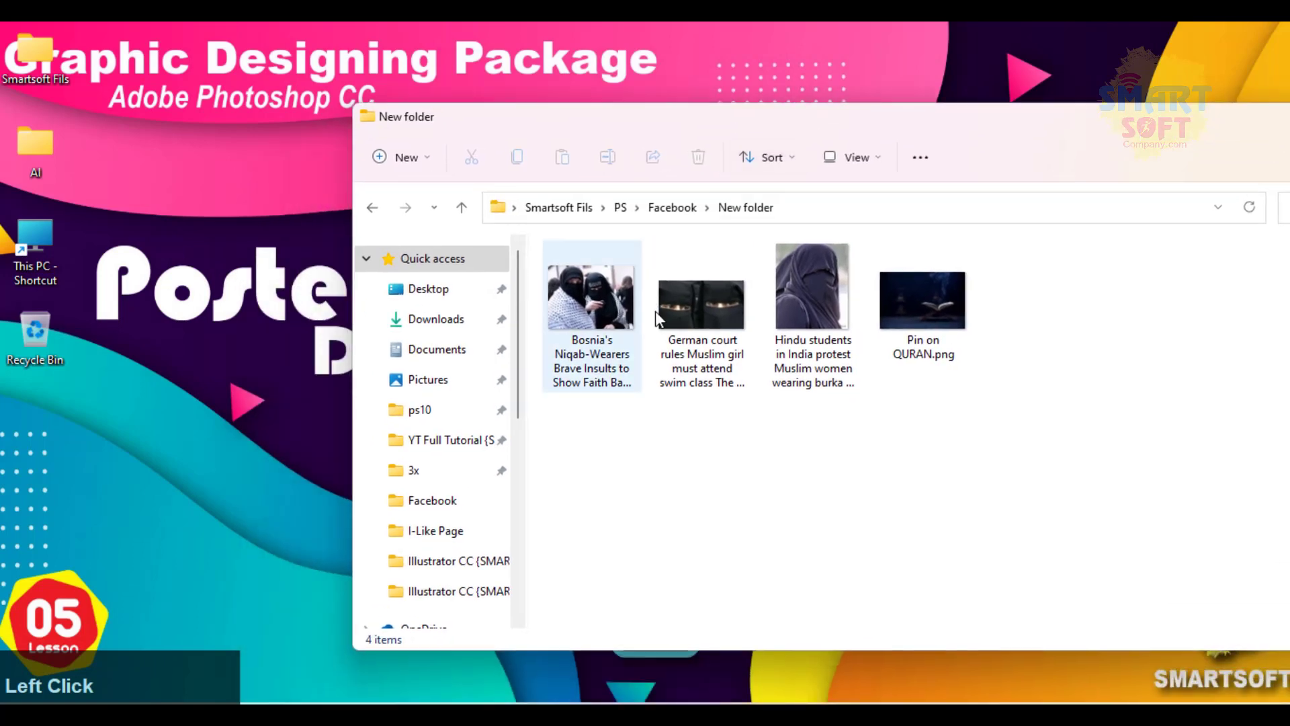
Place the Bosnia's Niqab-Wearers photo in the Untitled-1 document and scale it proportionally from its centre to about 598% to fill the canvas
left_click(599, 301)
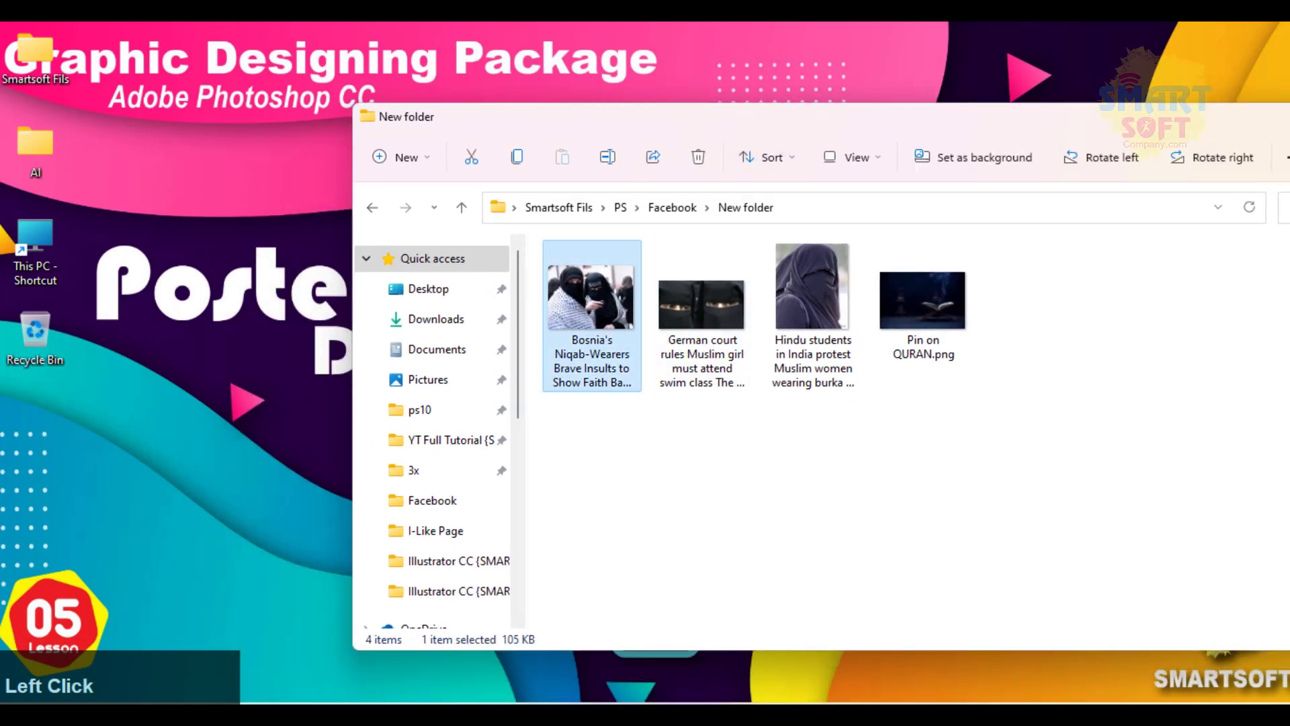
key("alt+Tab")
key("alt+Tab")
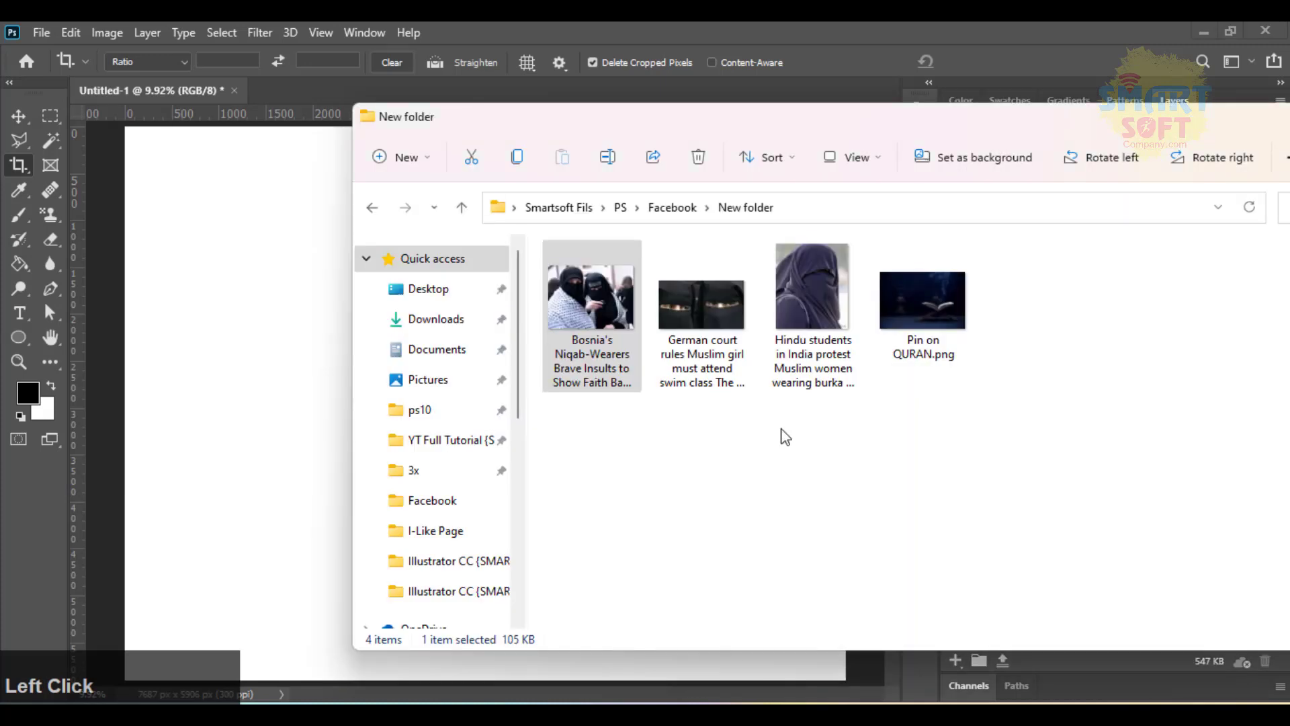
left_click_drag(594, 313, 231, 419)
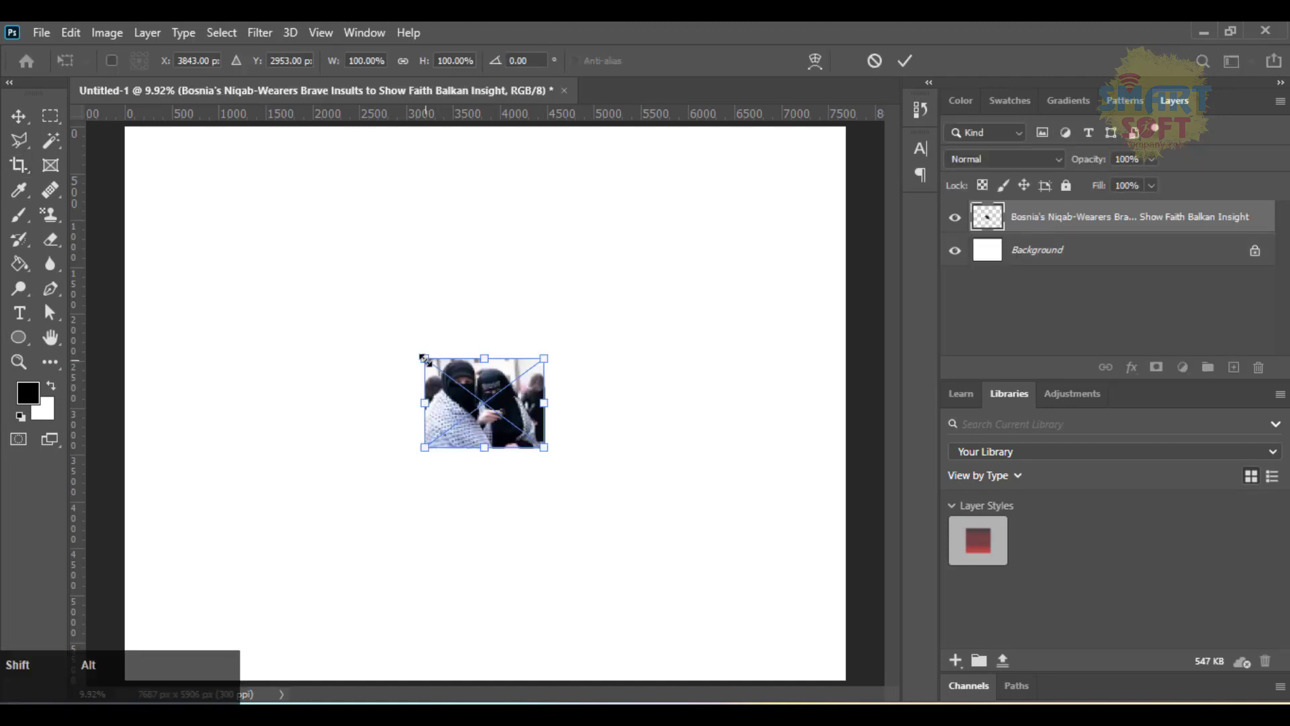
left_click_drag(424, 358, 80, 193)
key("Return")
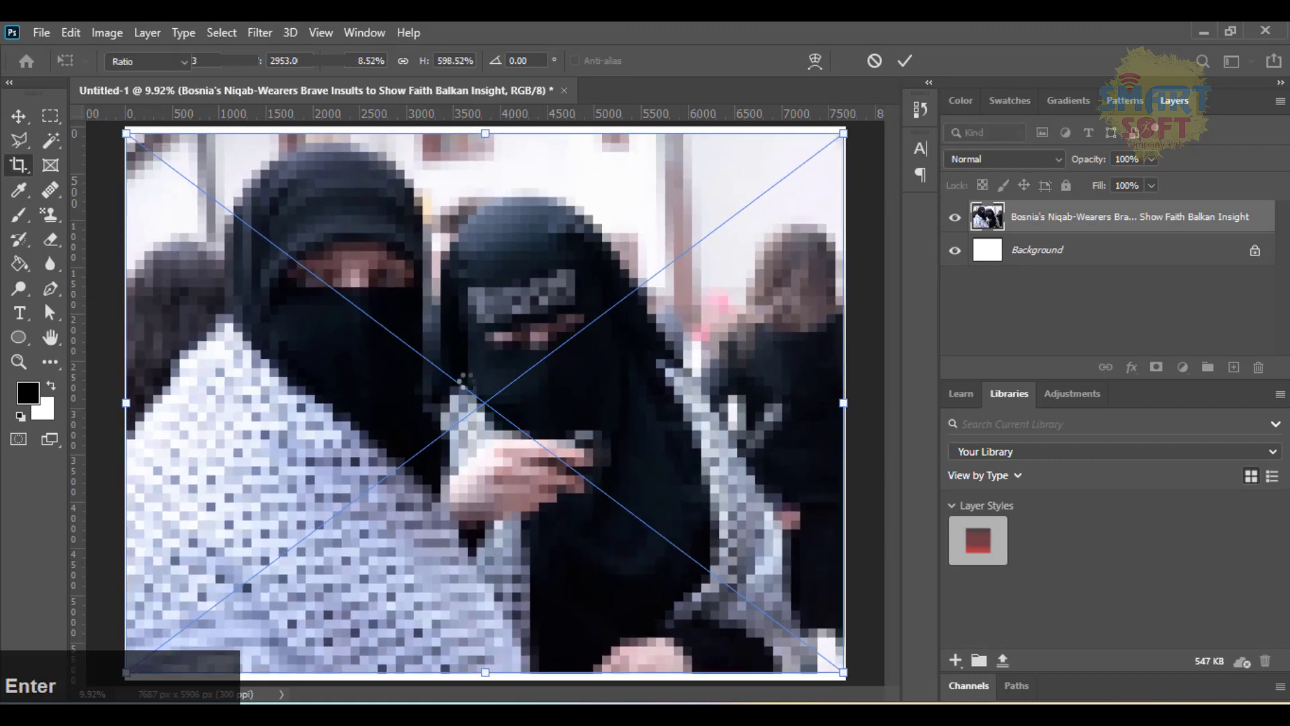
Show the Facebook folder beside Photoshop to check the sample posters, and return to the Untitled-1 document
left_click(652, 714)
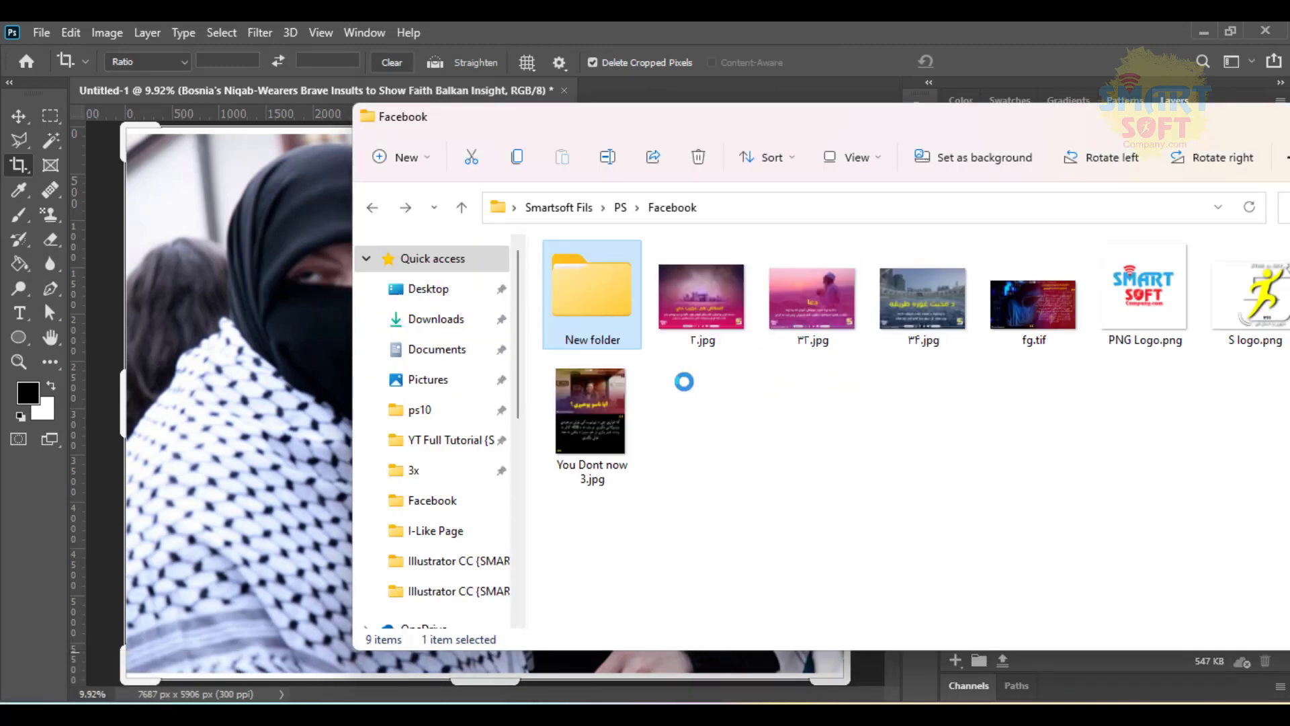
left_click(1053, 300)
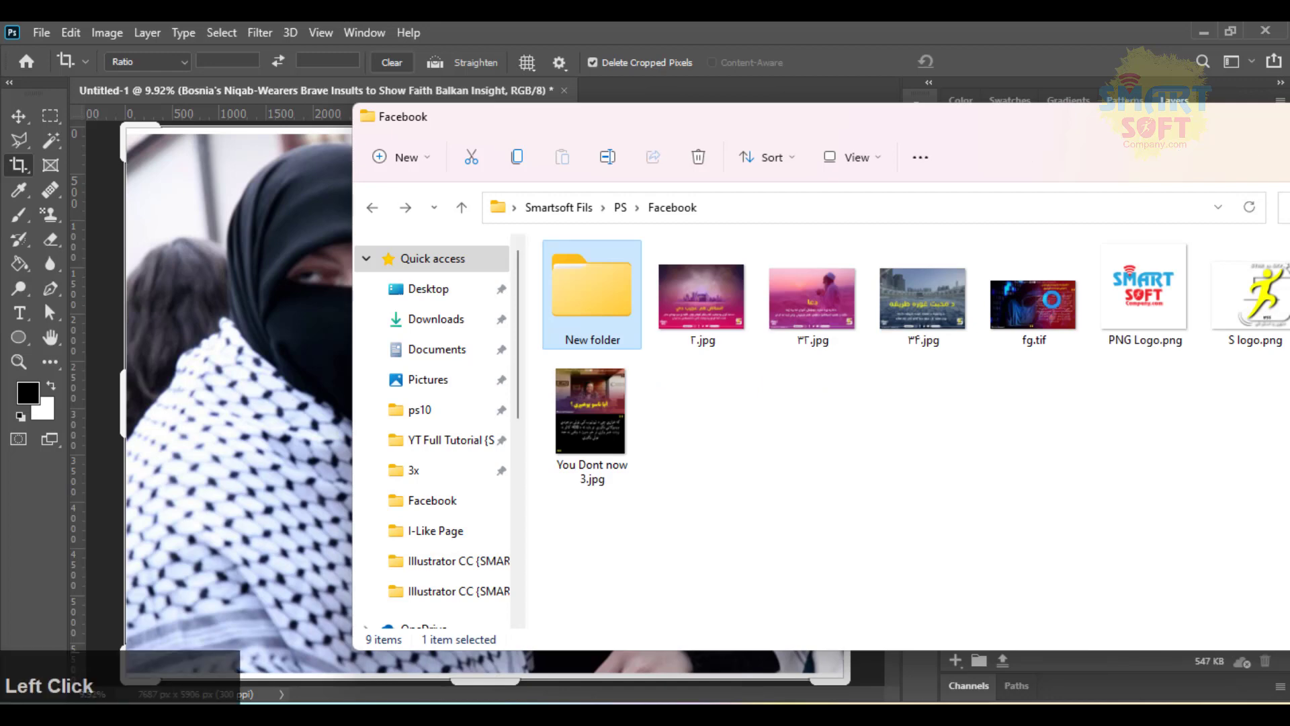
key("super+Right")
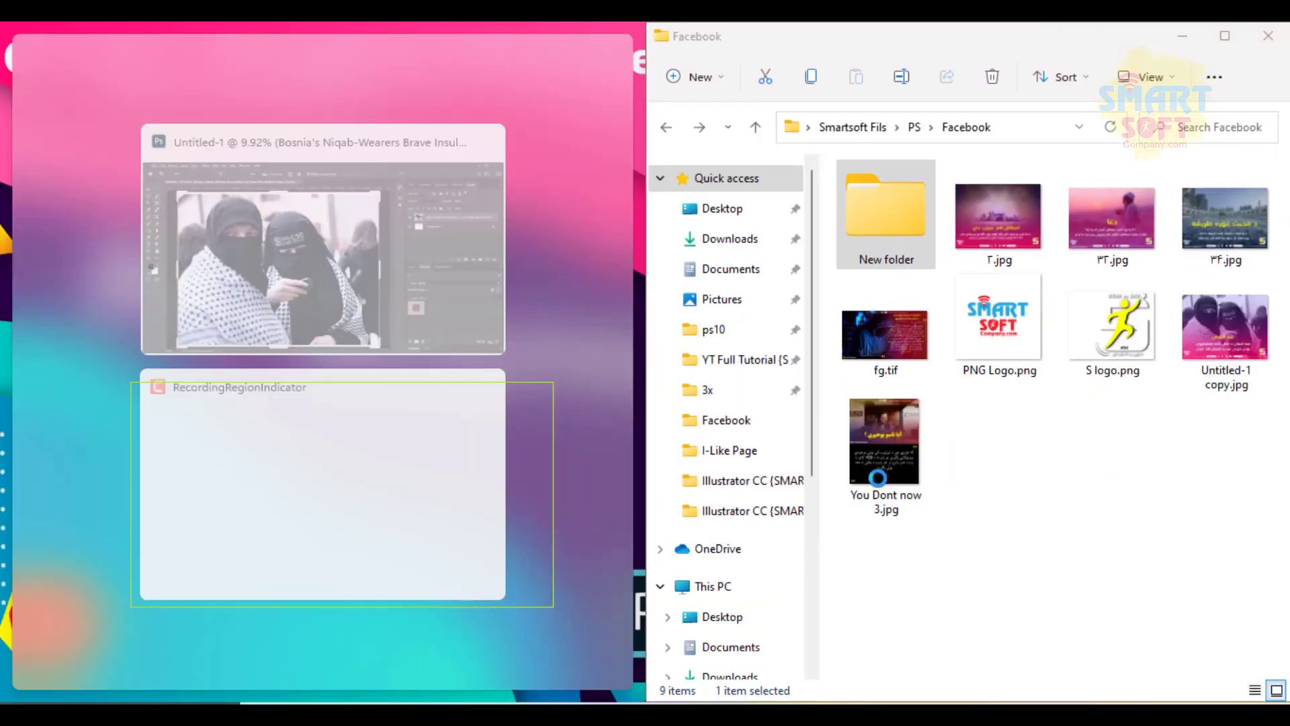
left_click(901, 470)
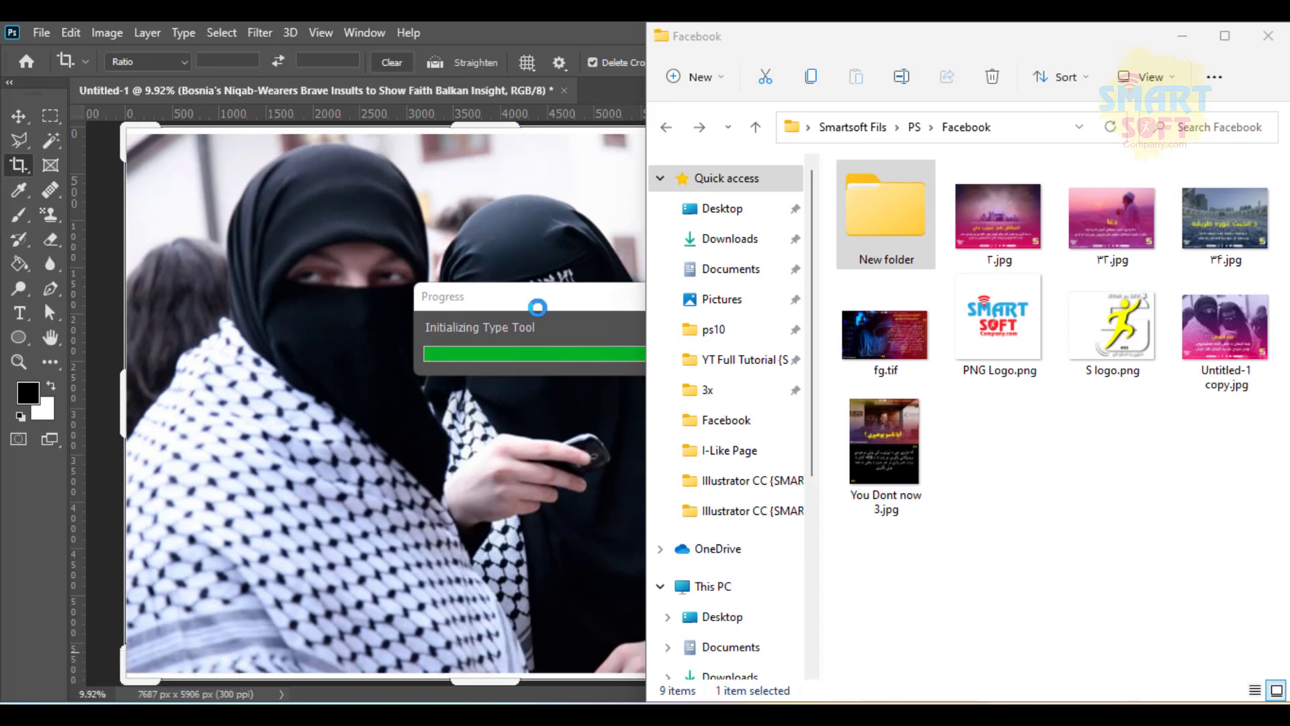
left_click(545, 30)
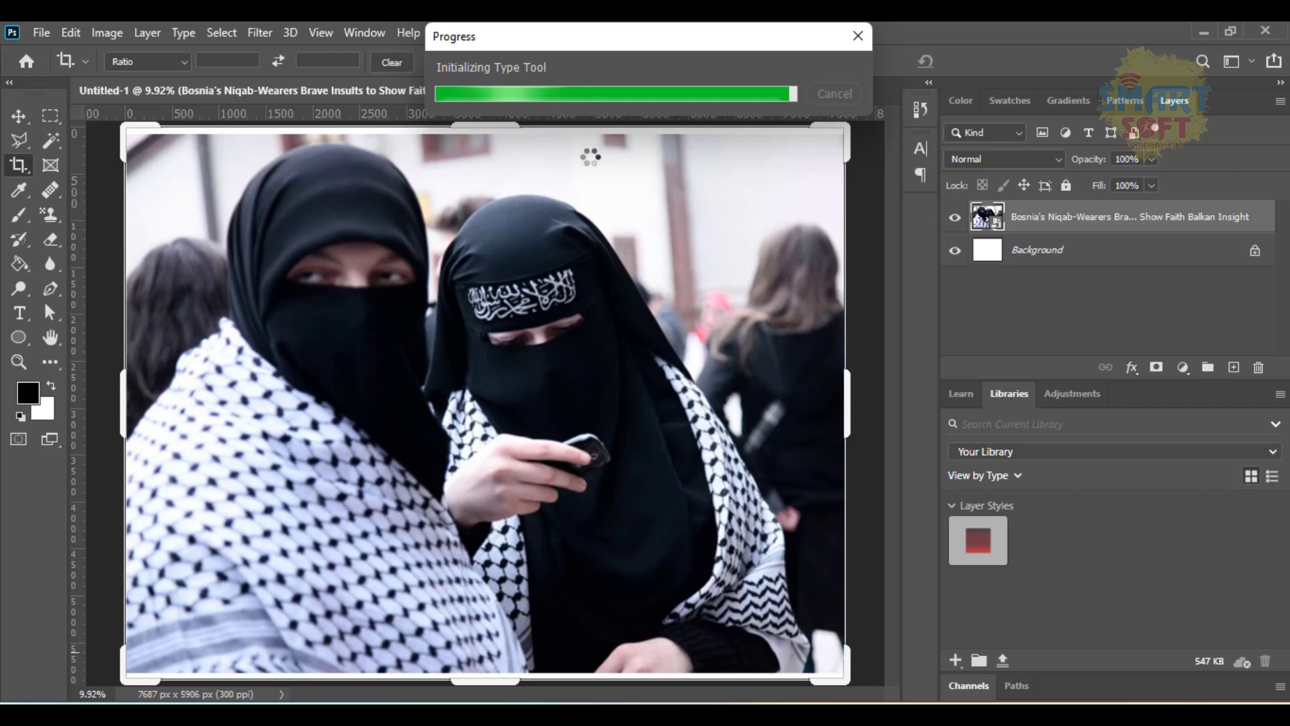
Apply a Black & White adjustment with the Default preset to the placed photo
left_click(18, 116)
left_click(113, 35)
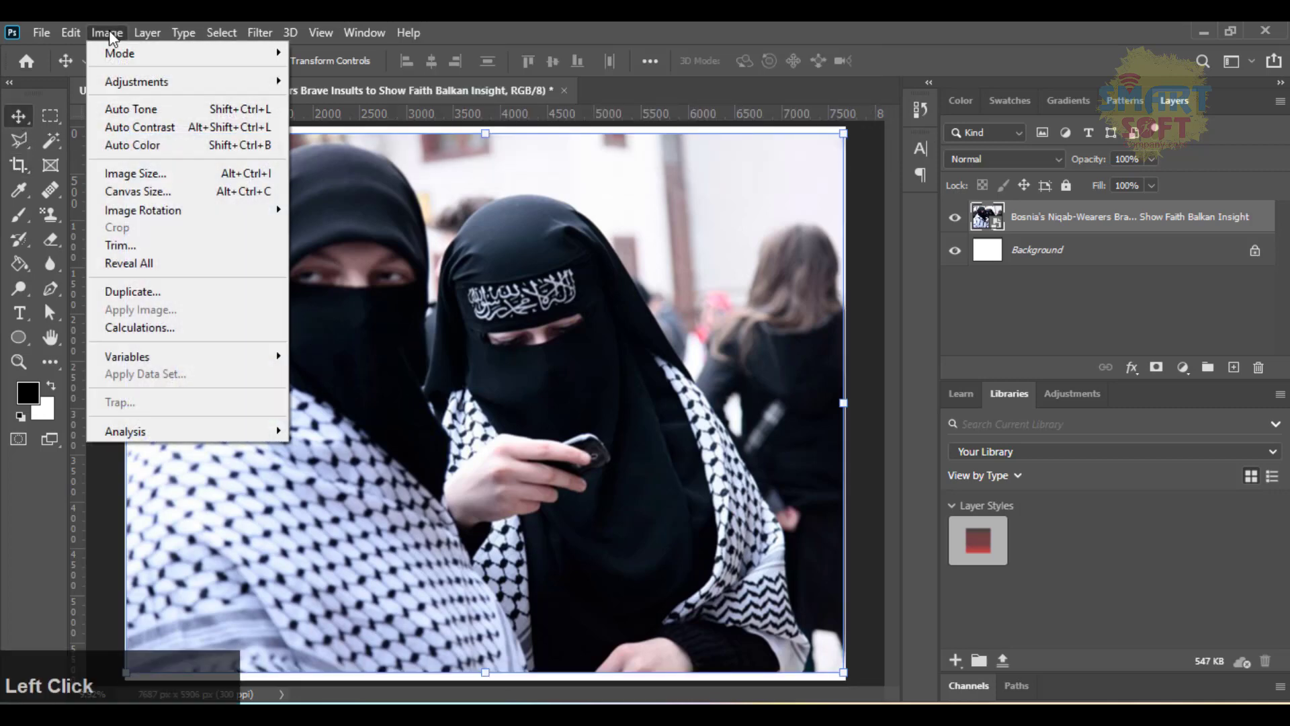
mouse_move(262, 82)
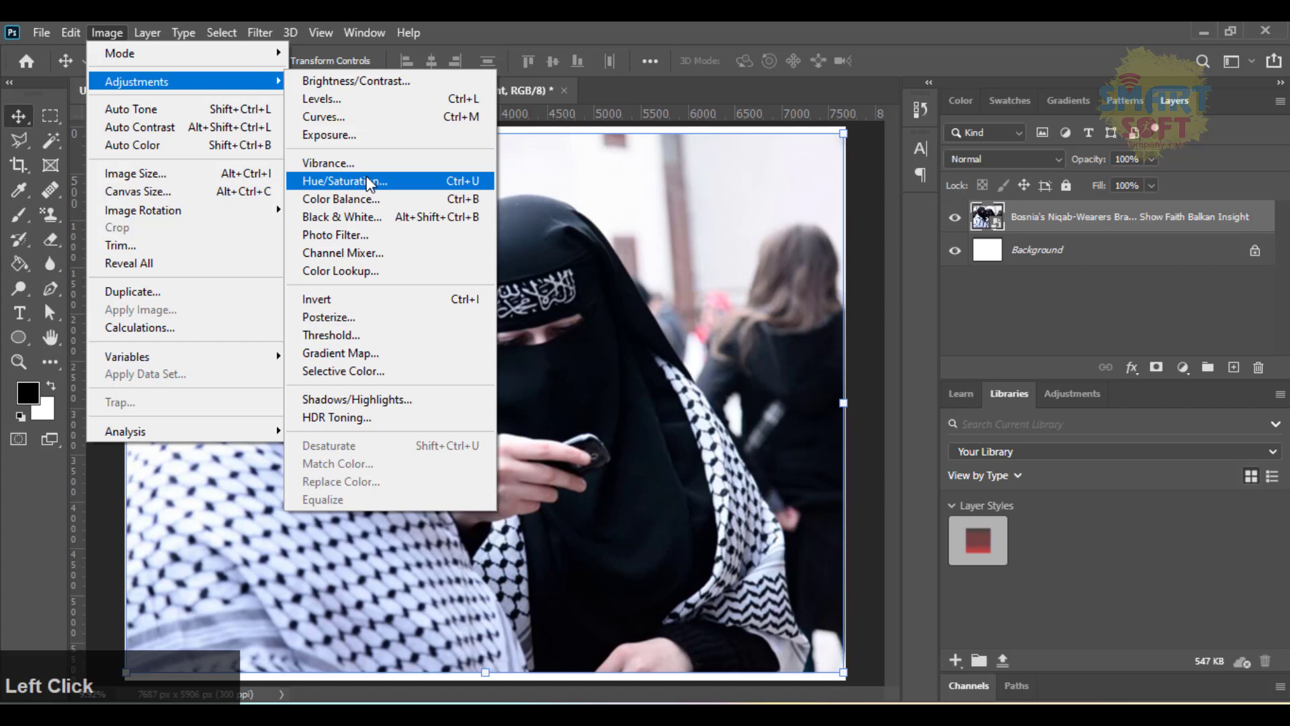
left_click(373, 215)
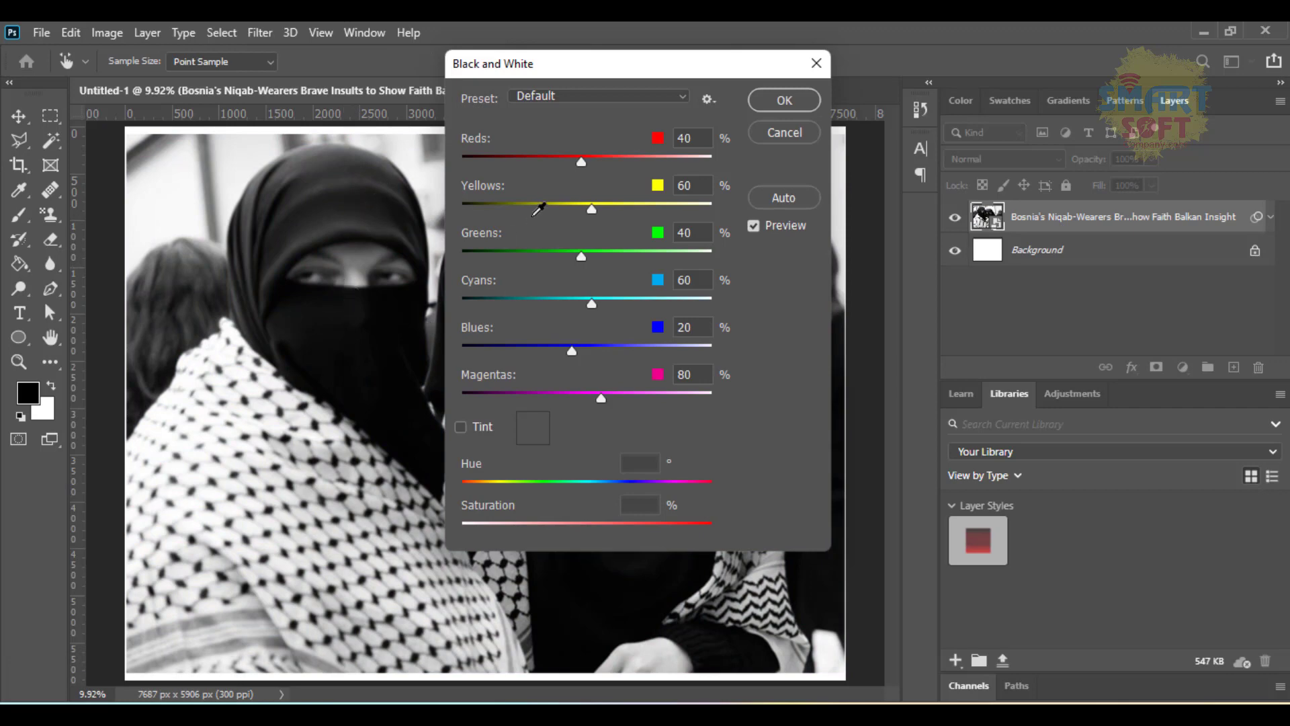
left_click(783, 99)
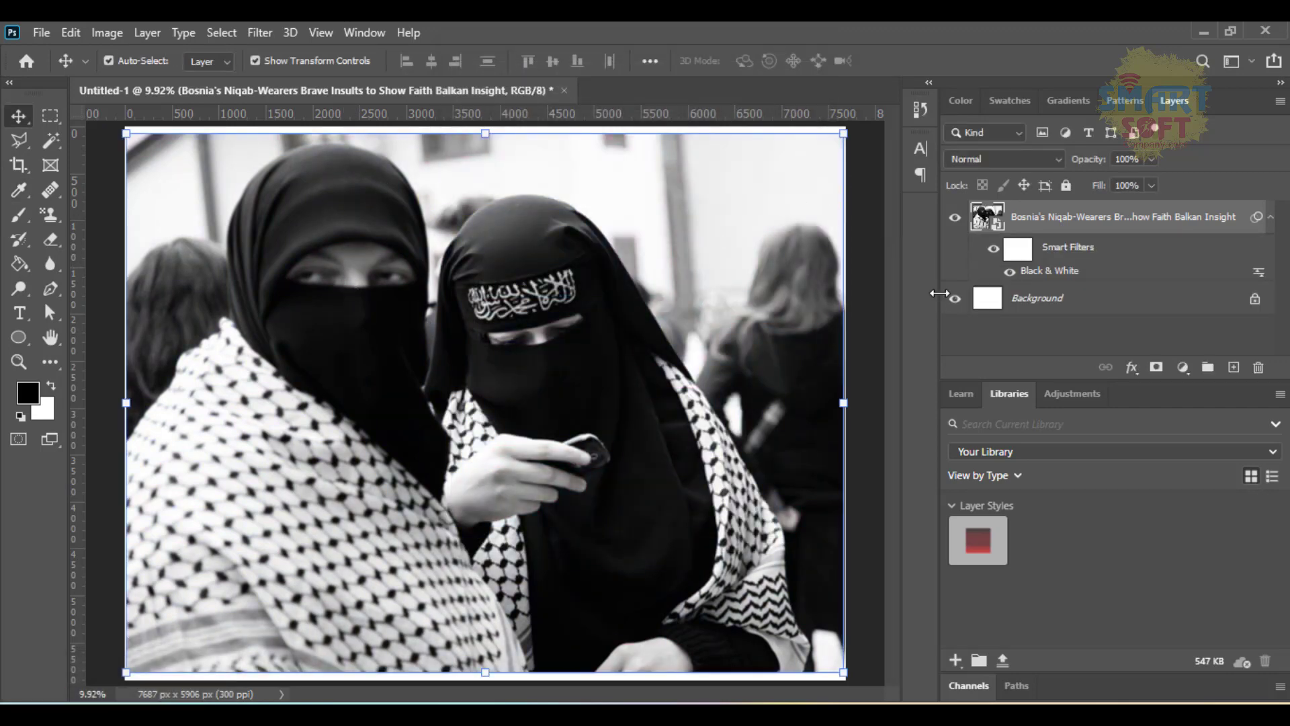
Compare the photo with its smart filters hidden and shown, and collapse its filter list
left_click(994, 262)
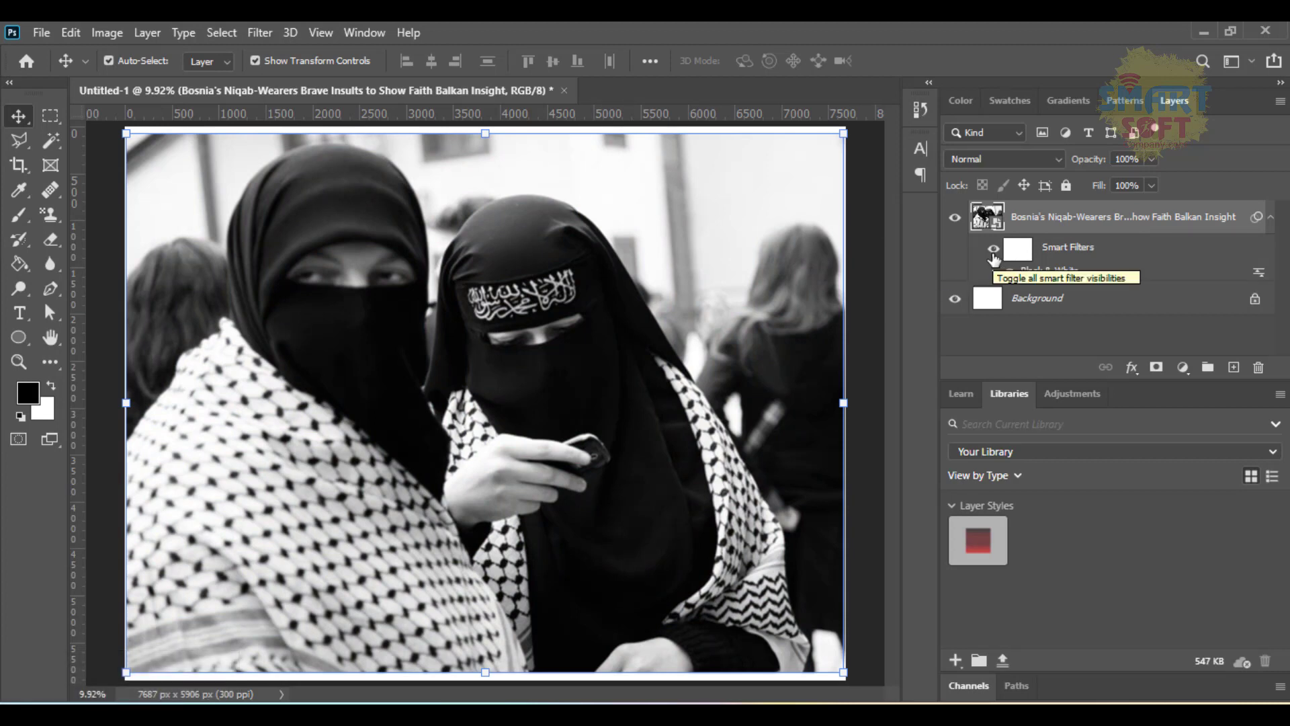
left_click(994, 254)
left_click(994, 254)
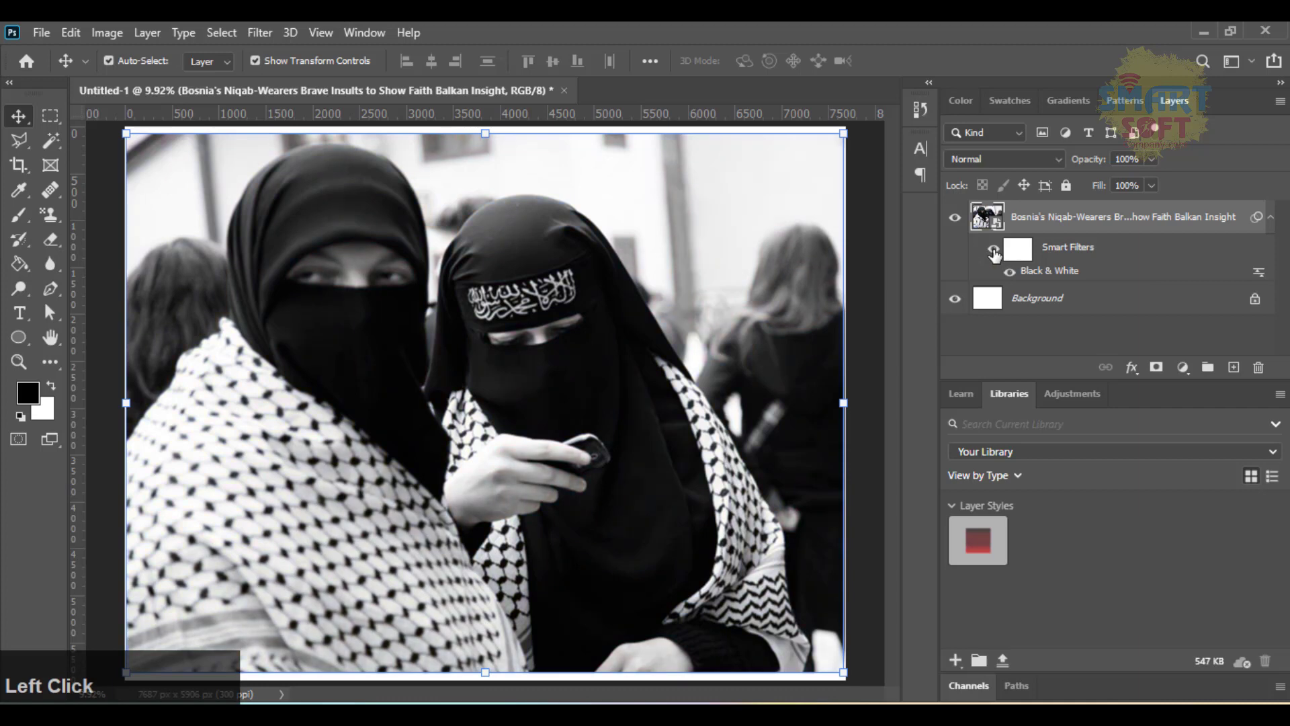
left_click(1271, 218)
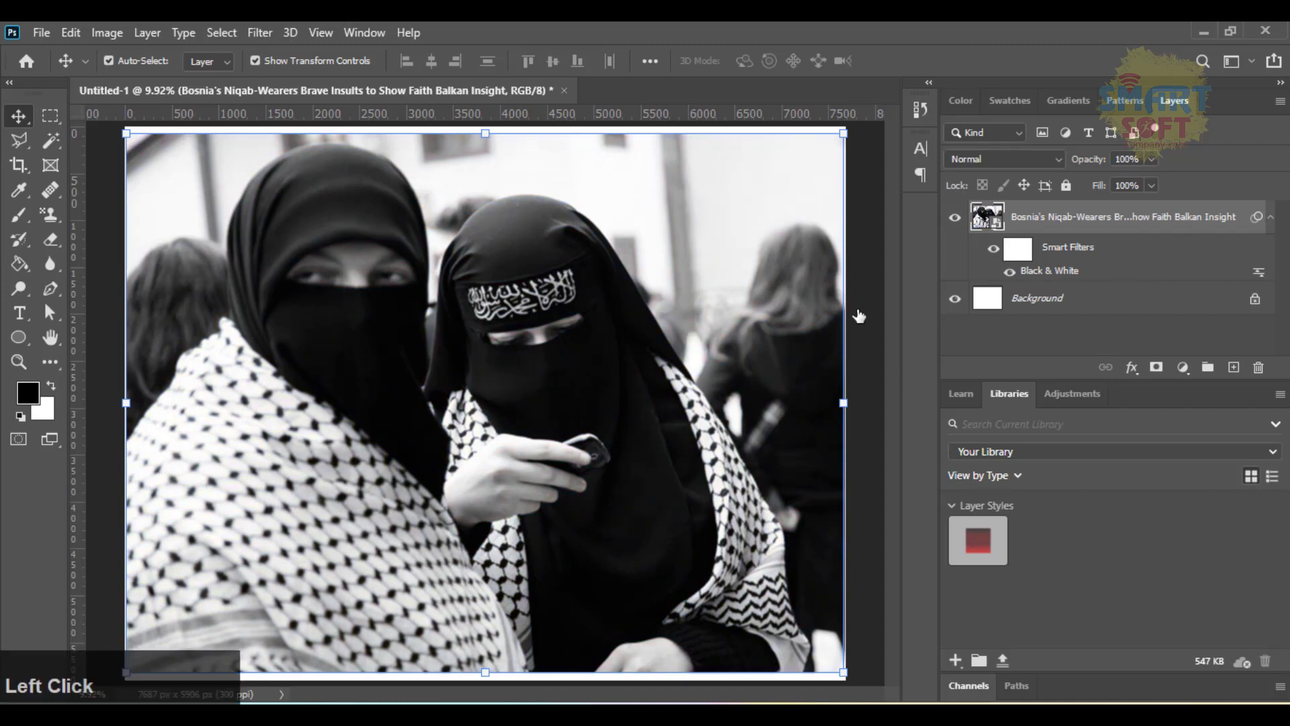
Add a new empty layer above the black-and-white photo
left_click(15, 119)
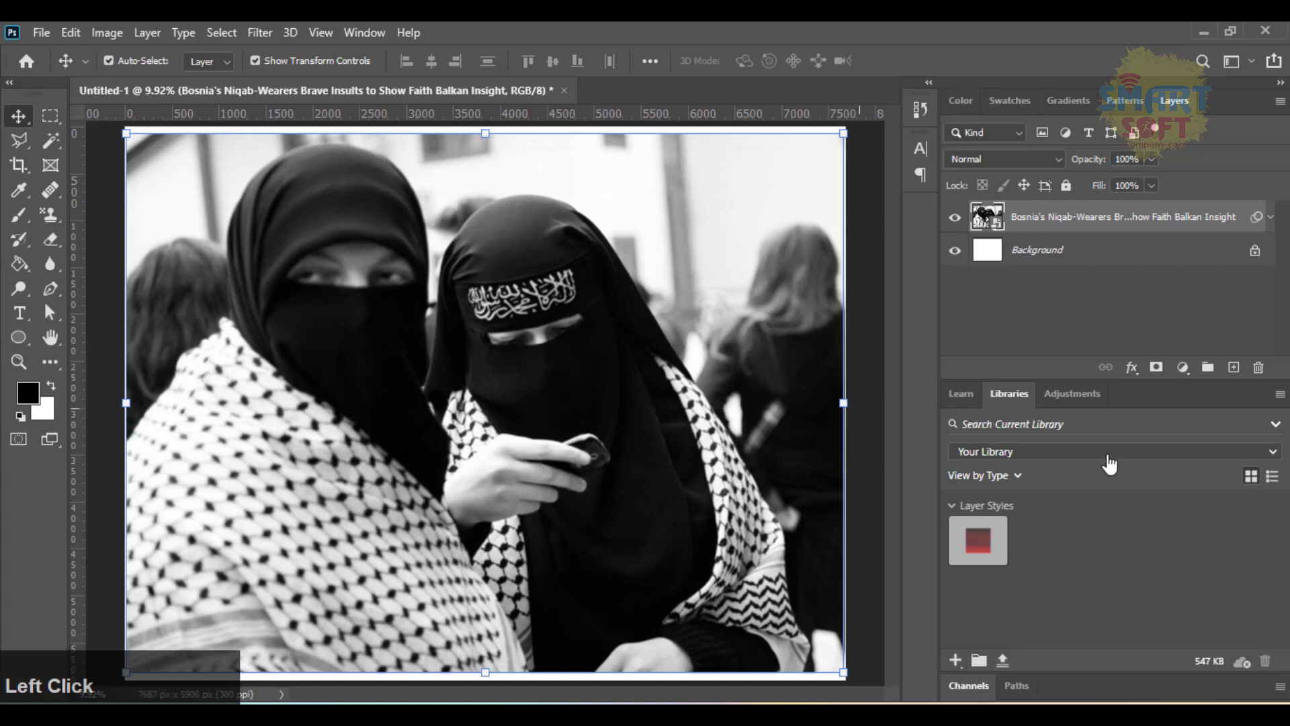
left_click(1233, 366)
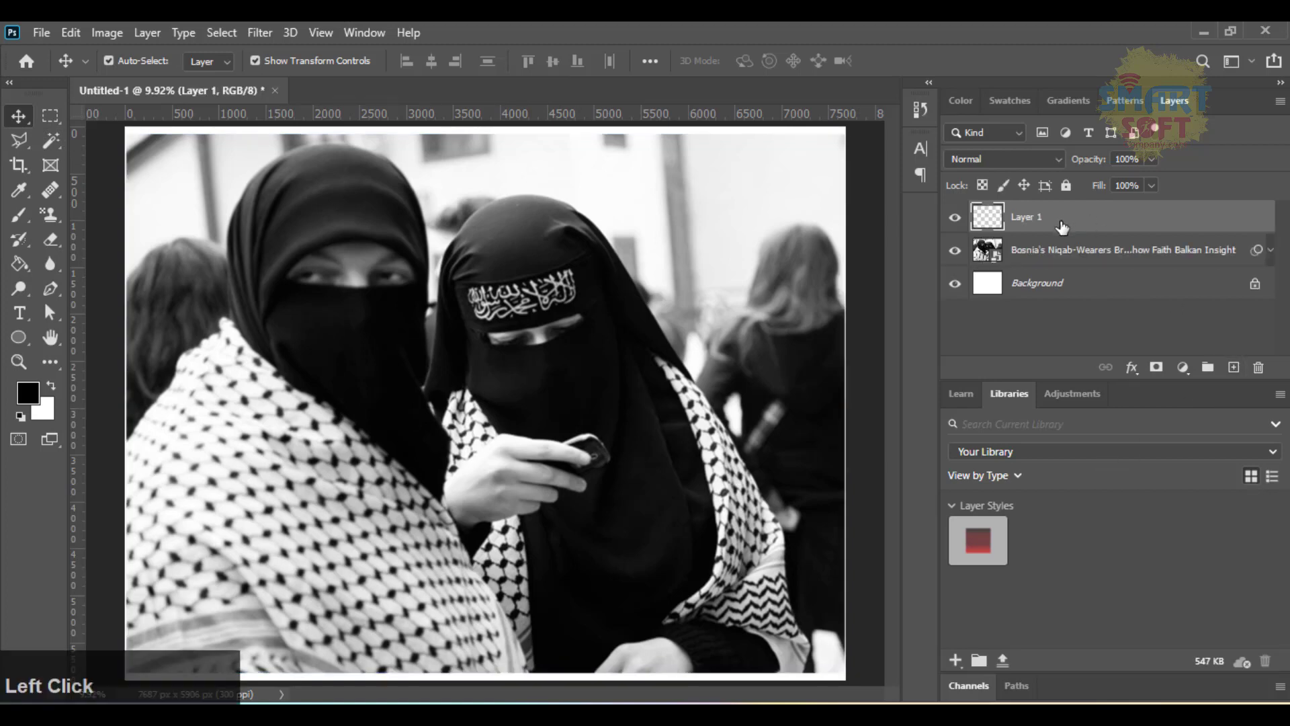
left_click_drag(1061, 226, 787, 223)
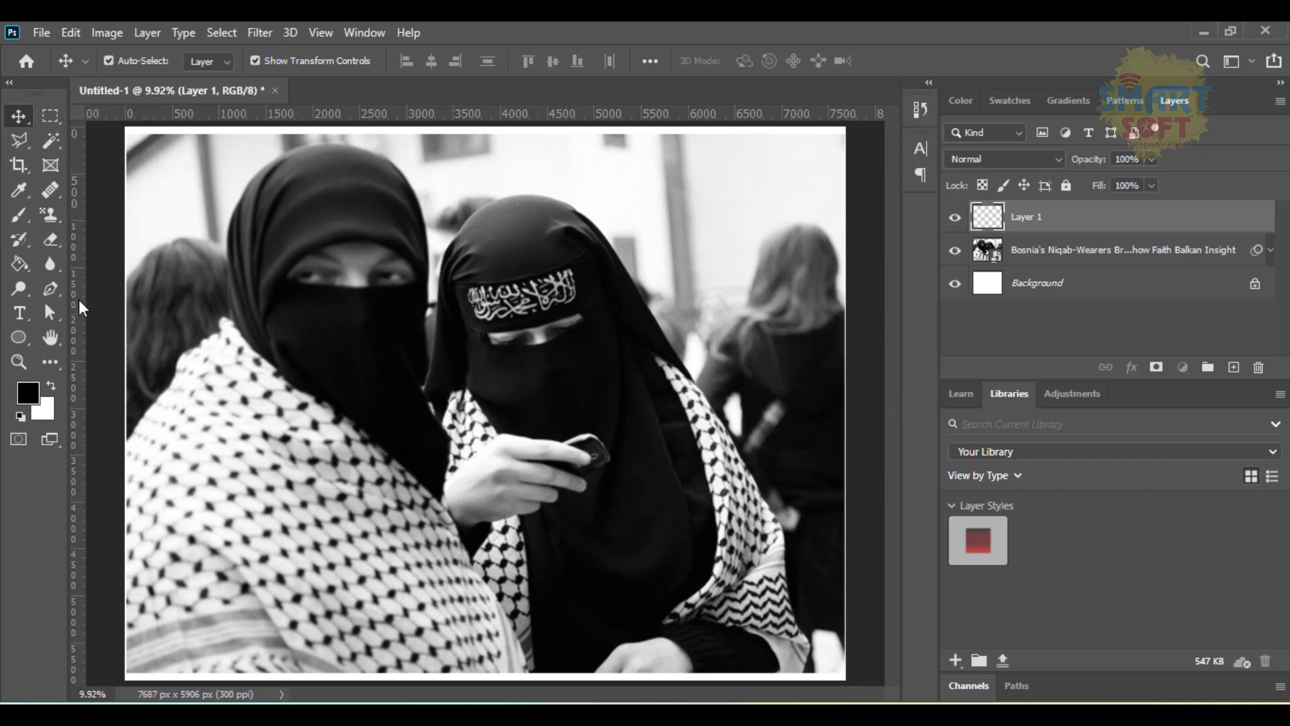
Try filling the new layer with black using the Paint Bucket, view the available layer effects, and undo the fill
left_click(20, 268)
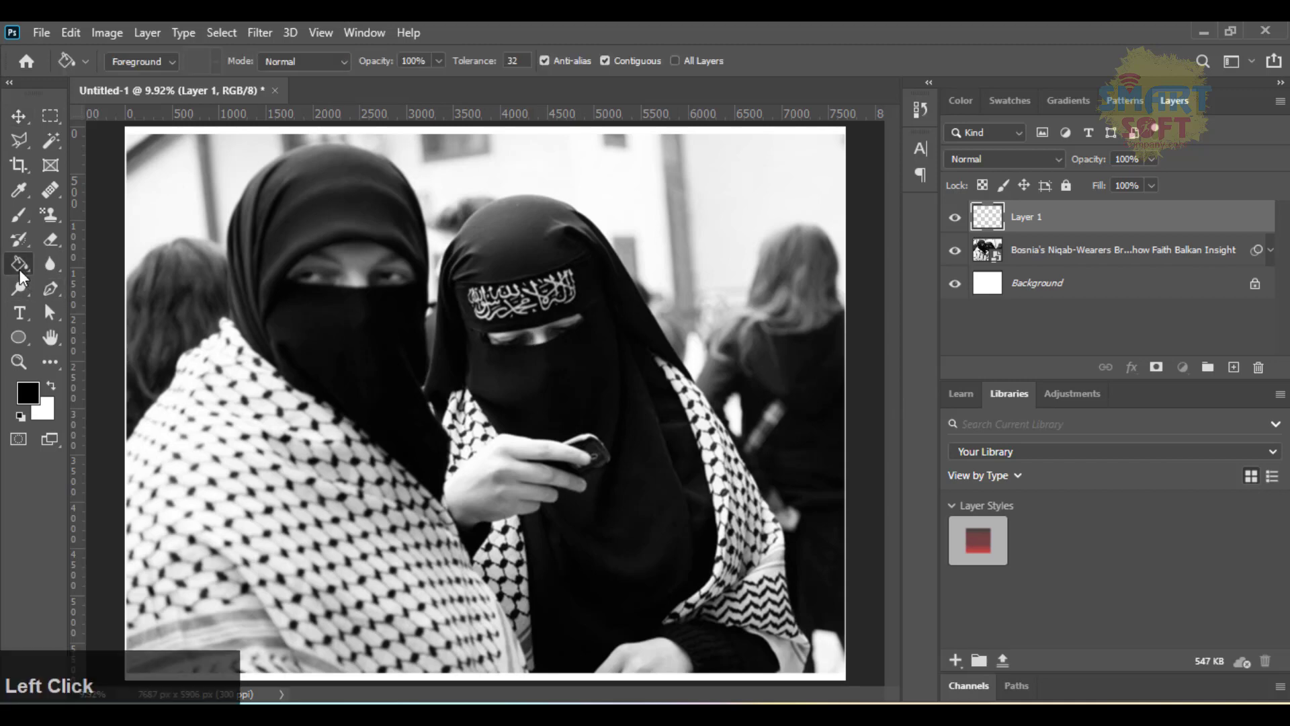
left_click(368, 329)
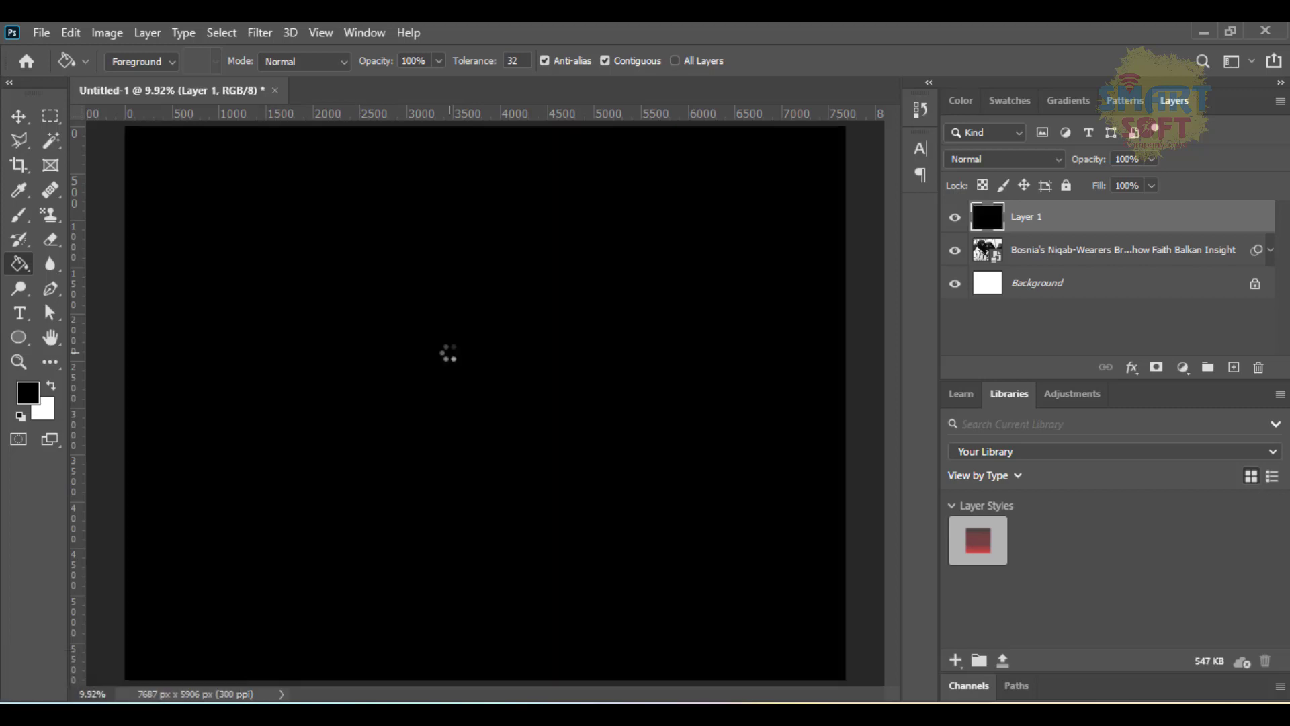
left_click(1135, 370)
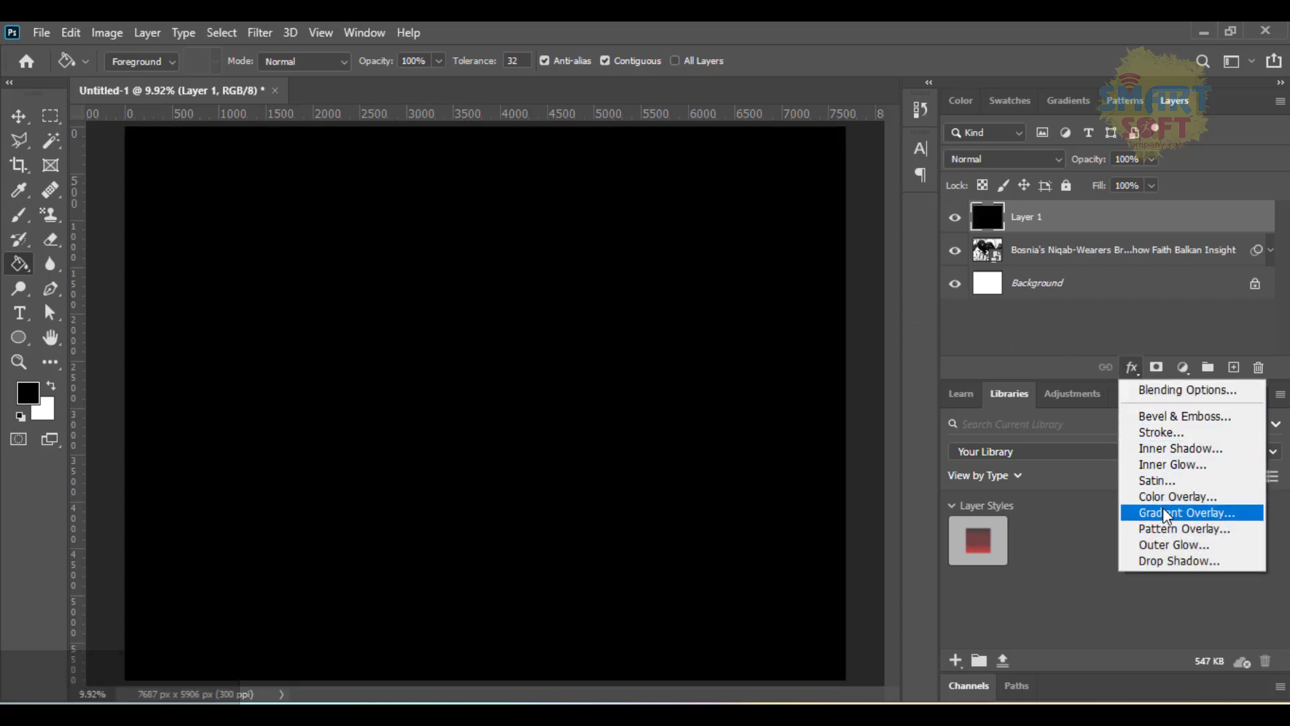
left_click(987, 26)
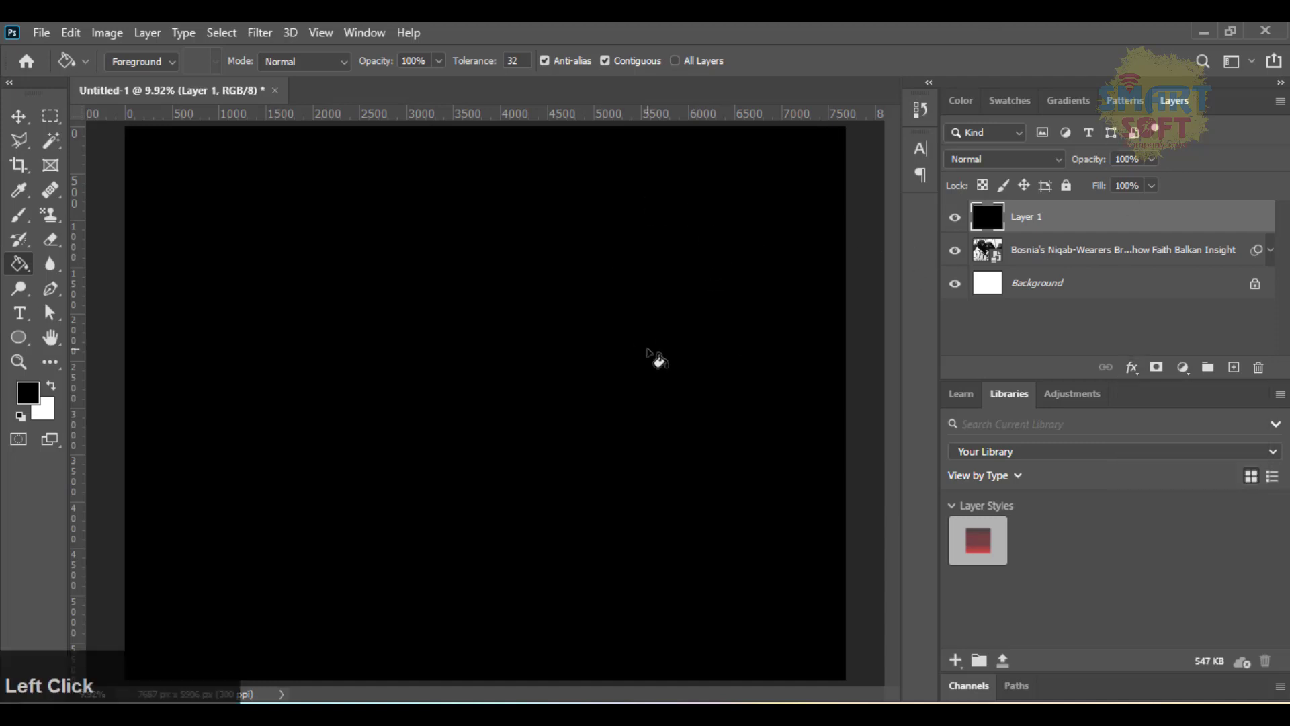
key("ctrl+z")
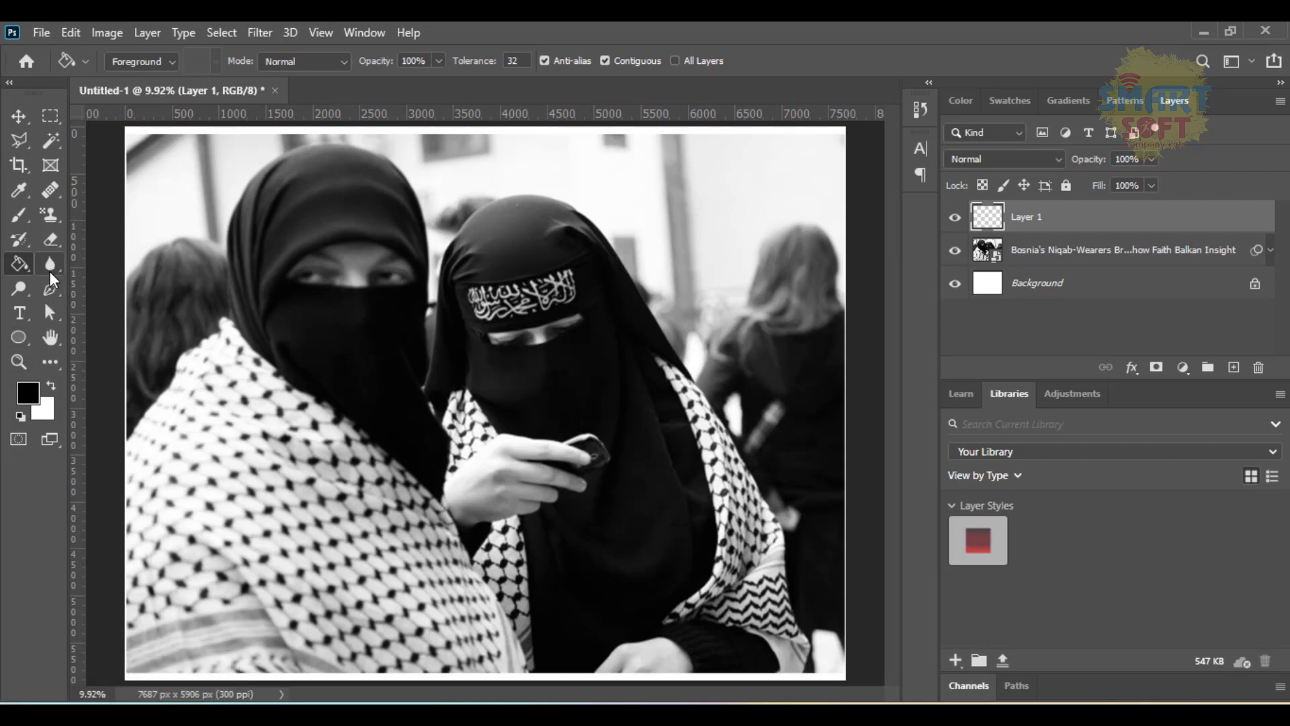
Draw a vertical black-to-white linear gradient on the new layer with the Gradient Tool, from just above mid-height to the lower part
right_click(25, 263)
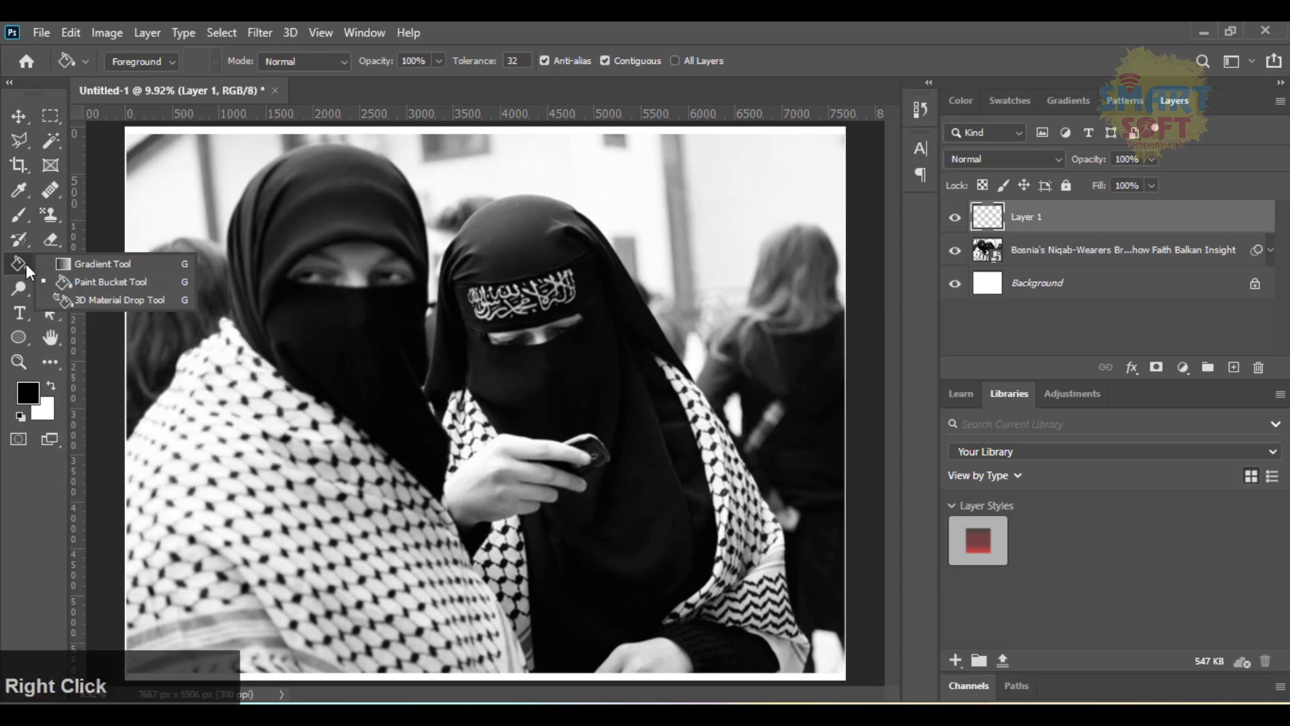
left_click(72, 264)
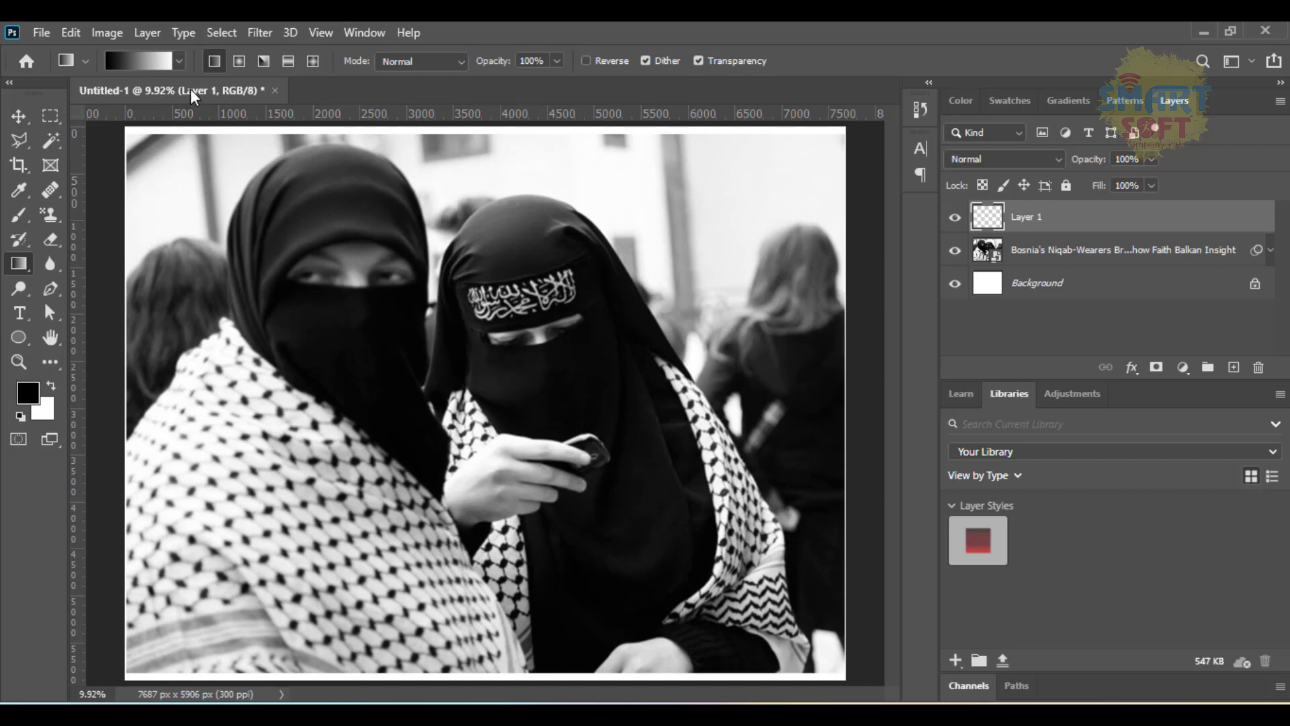
left_click(179, 61)
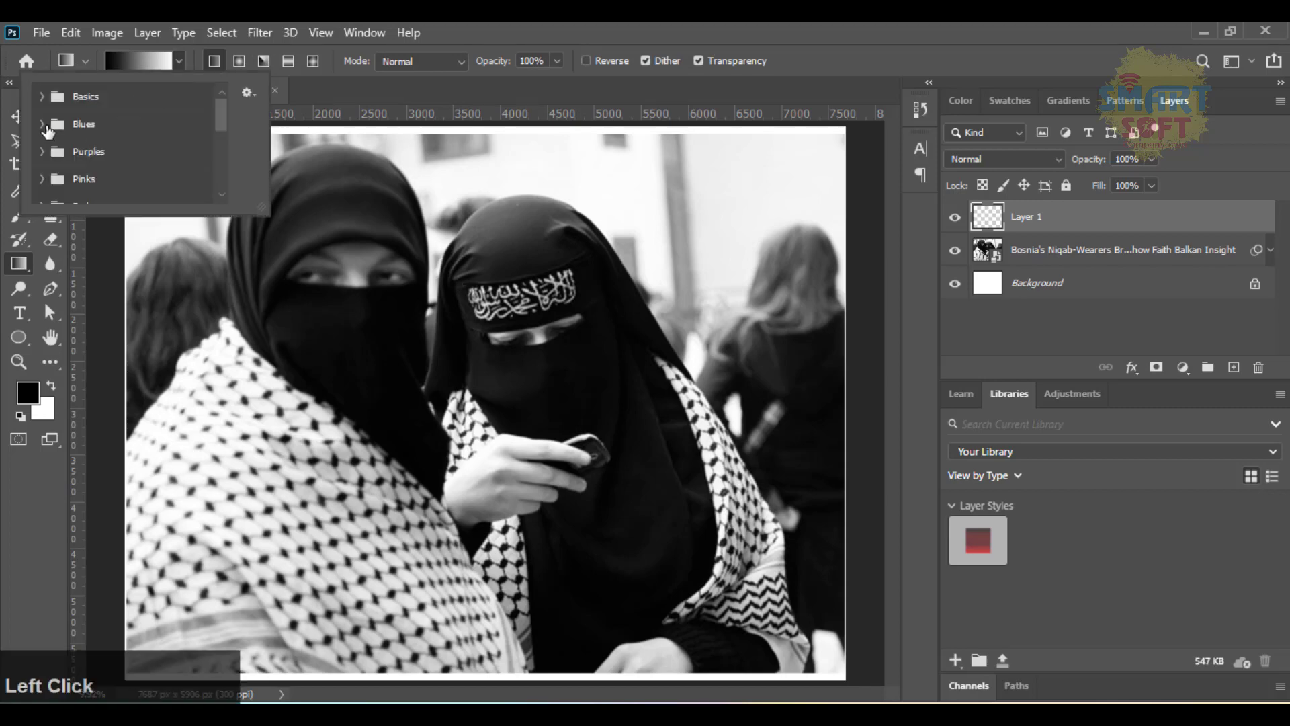
left_click(43, 124)
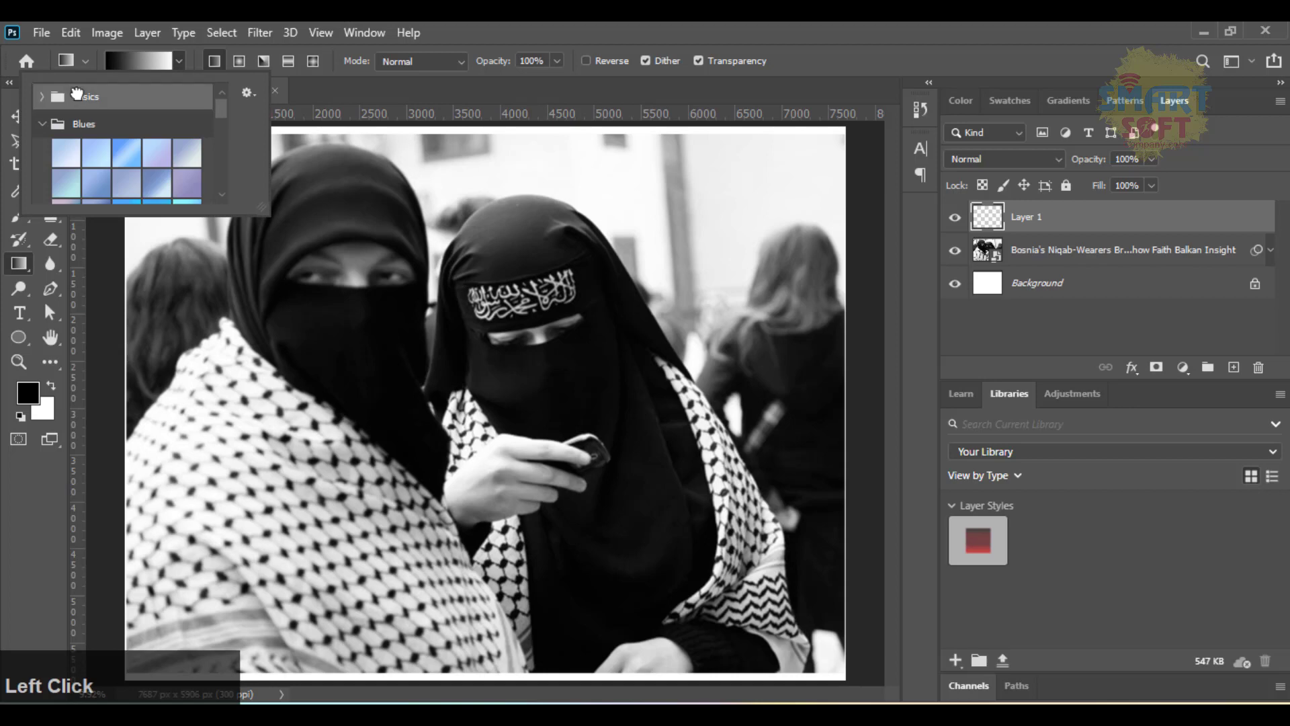
left_click(520, 27)
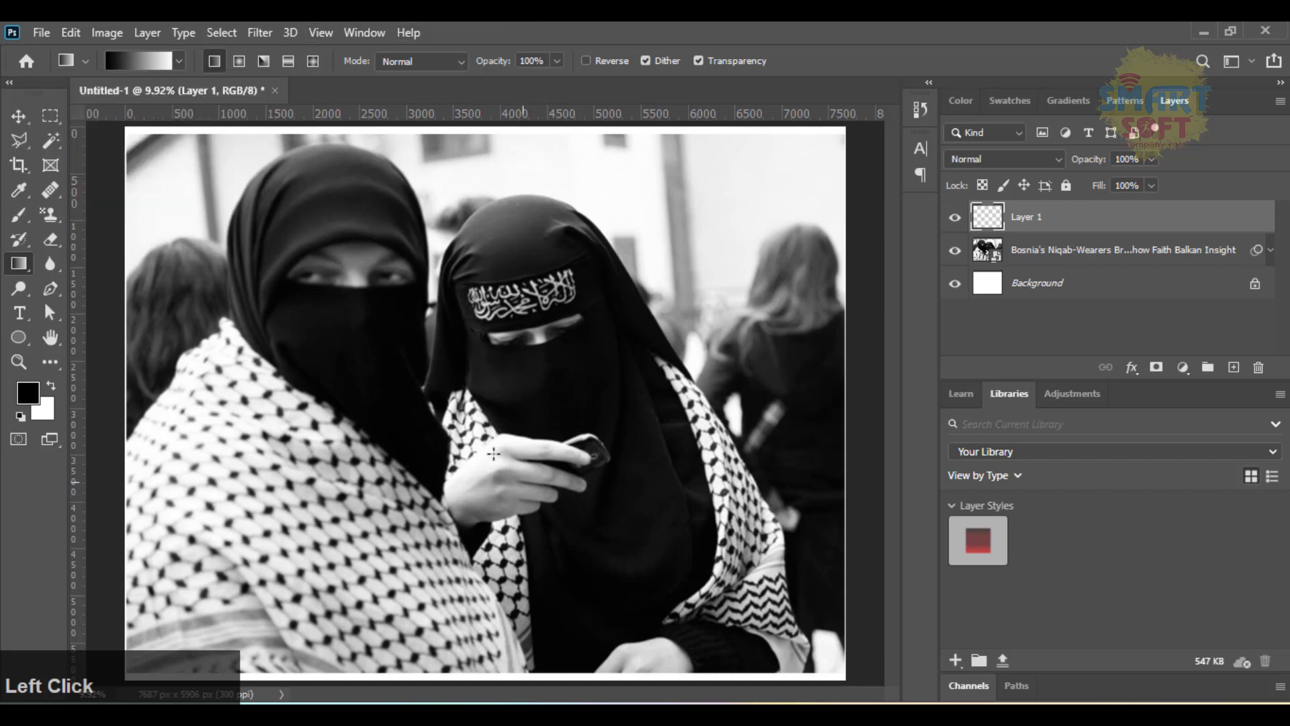
key("shift")
left_click_drag(479, 354, 477, 566)
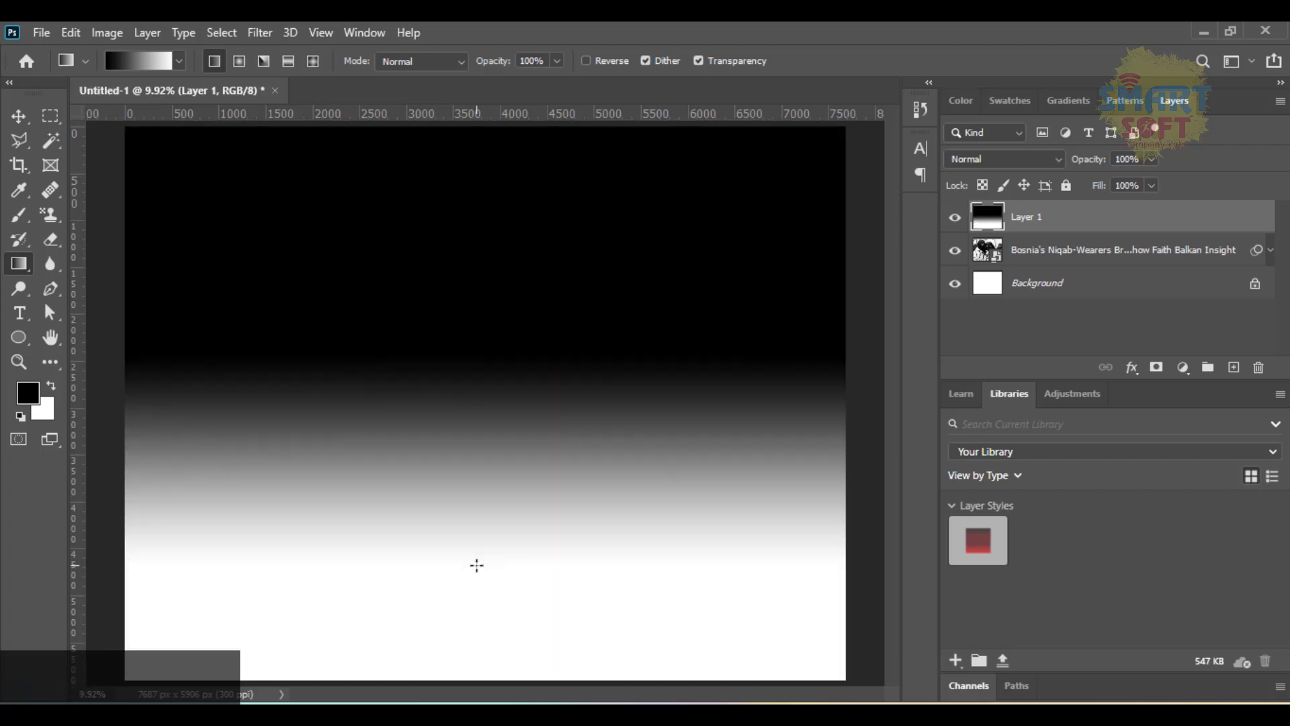
Undo the last gradient and edit its definition: white end opacity 69%, opacity midpoint dragged toward the white end, black opacity stop at 22%
key("ctrl+z")
left_click(156, 67)
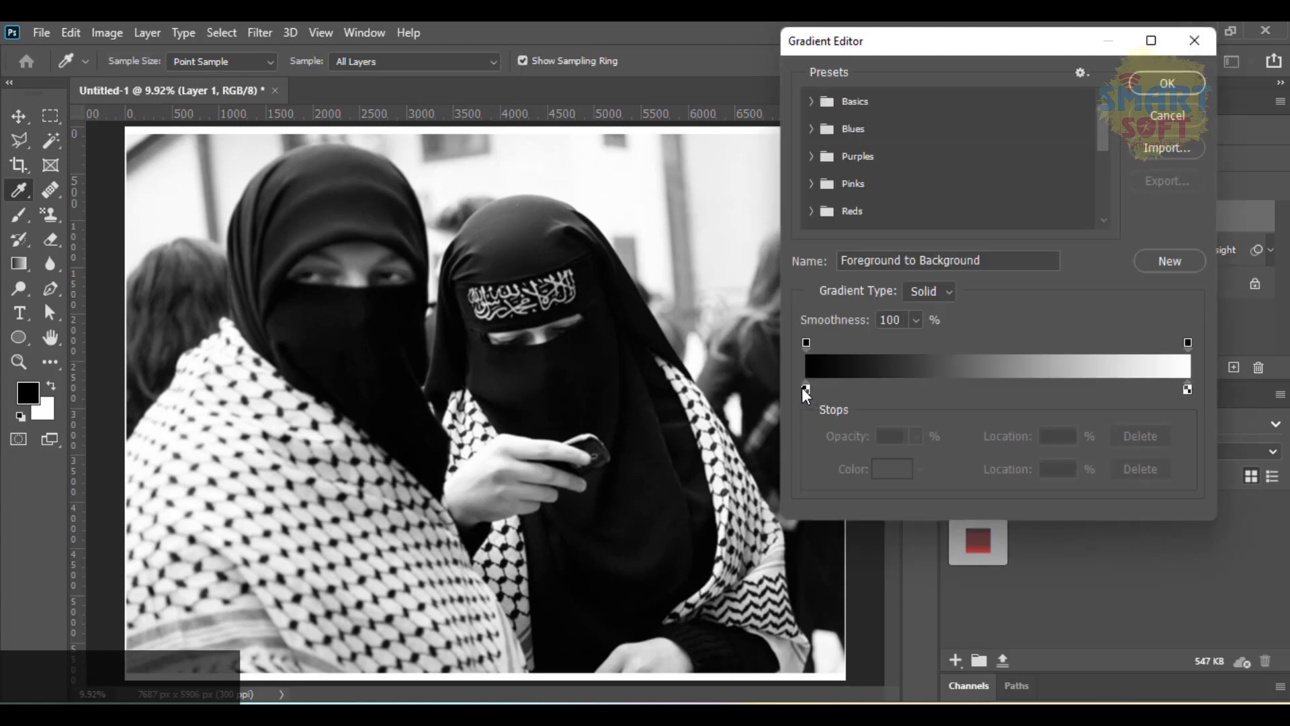
left_click(1188, 389)
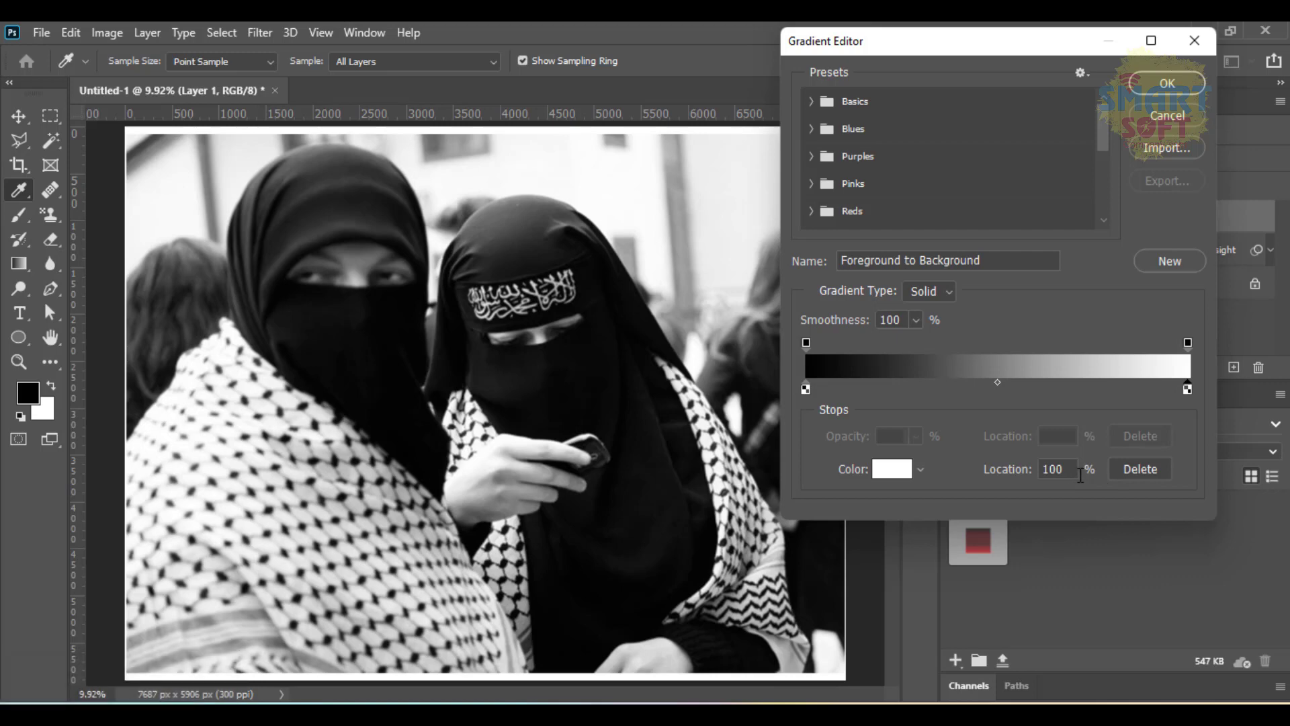
left_click(1187, 343)
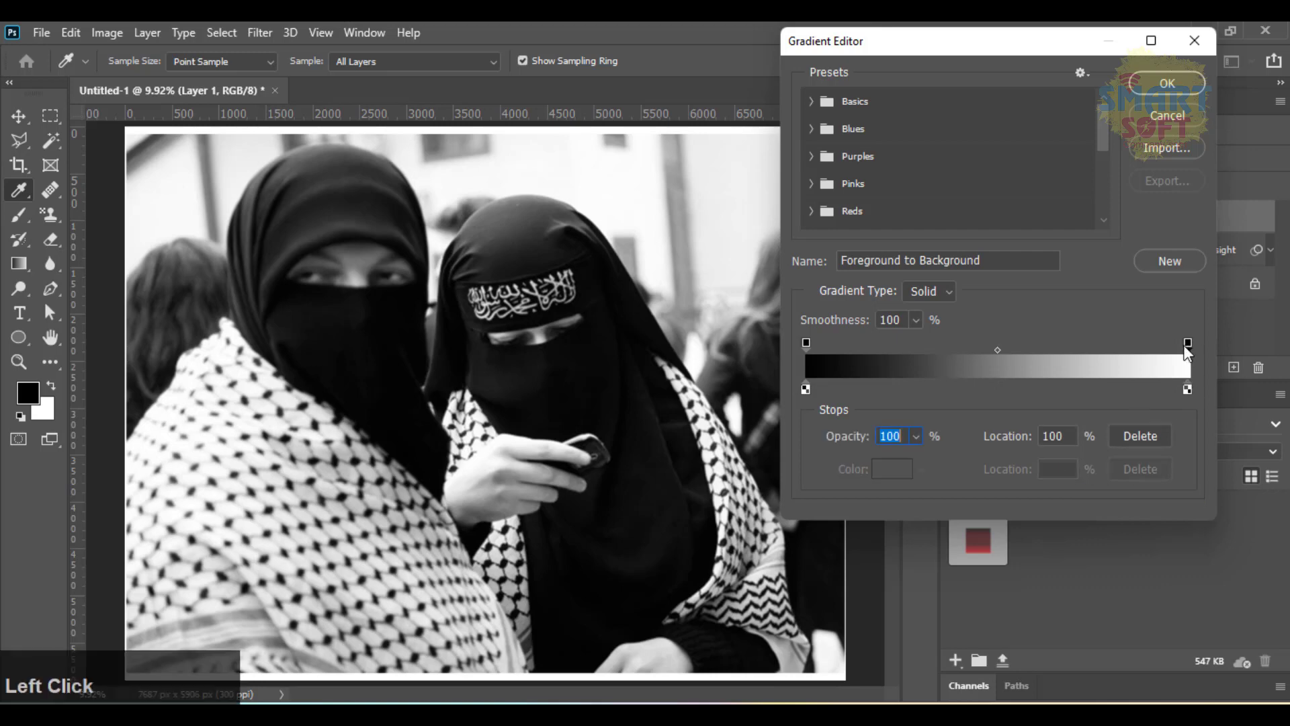
left_click(914, 438)
left_click_drag(870, 465, 863, 460)
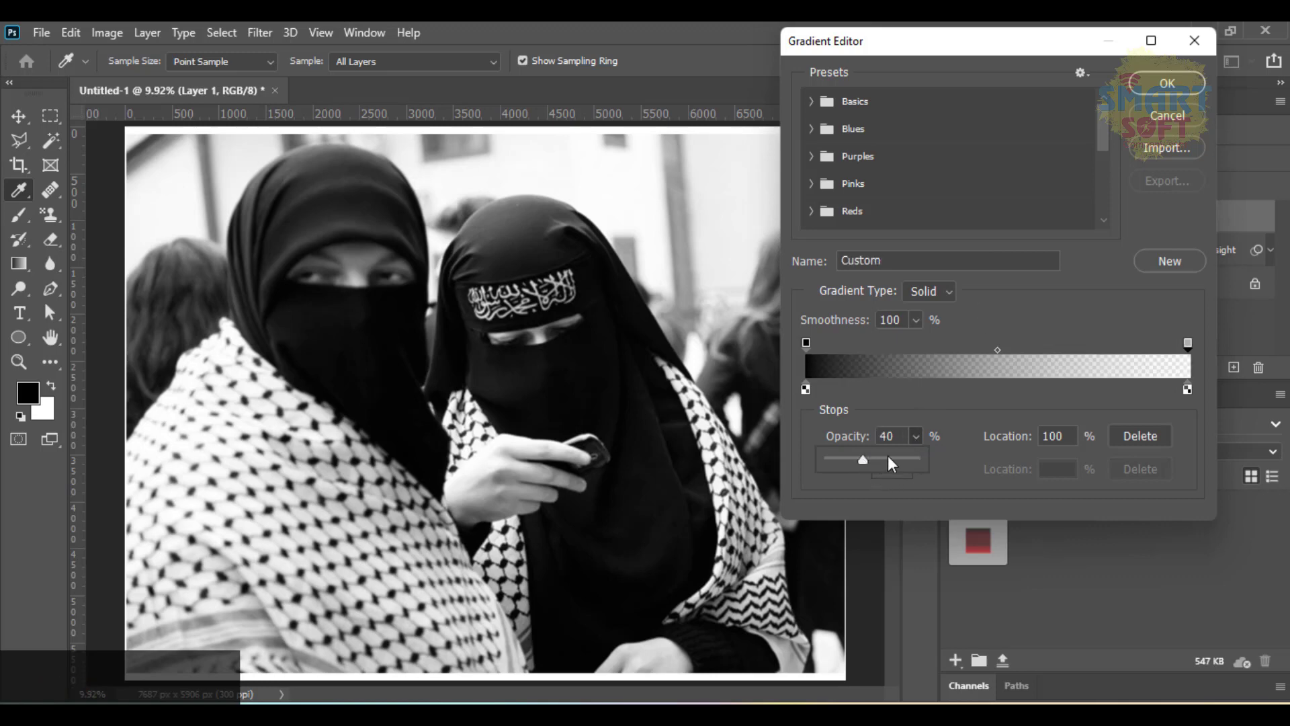
left_click(889, 457)
left_click(1014, 313)
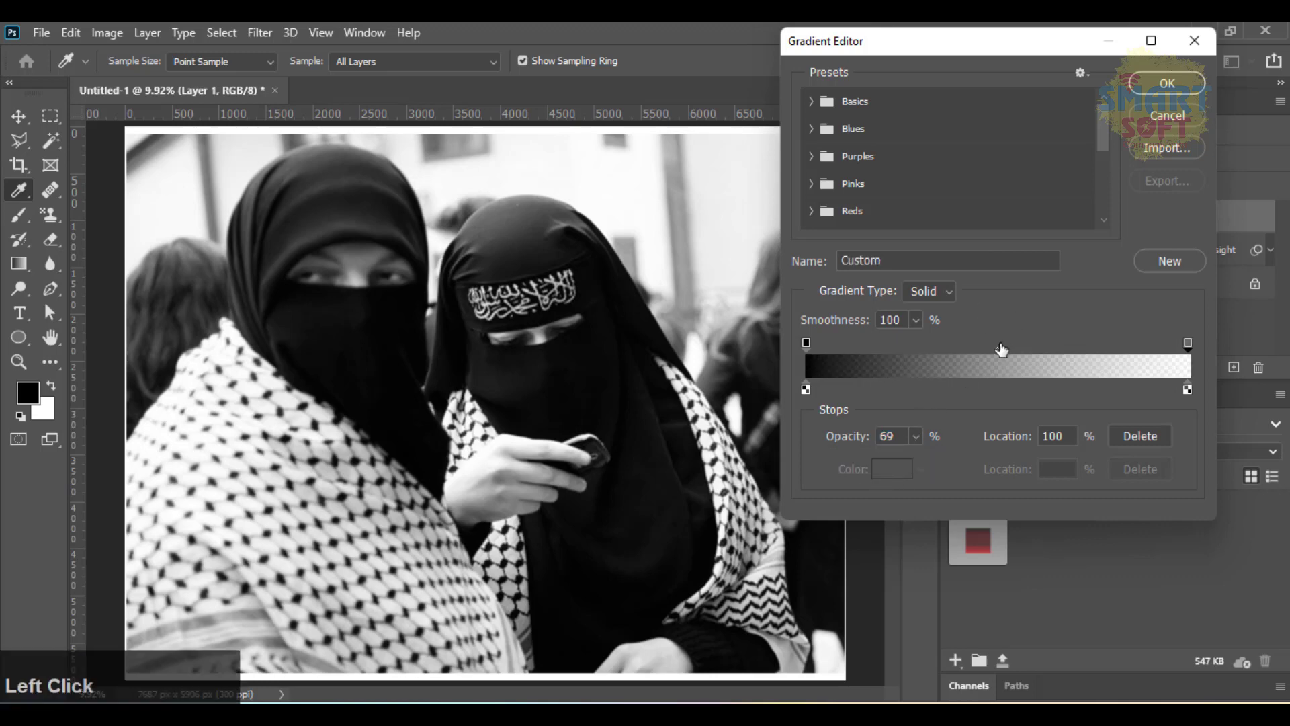
left_click_drag(1001, 349, 1059, 354)
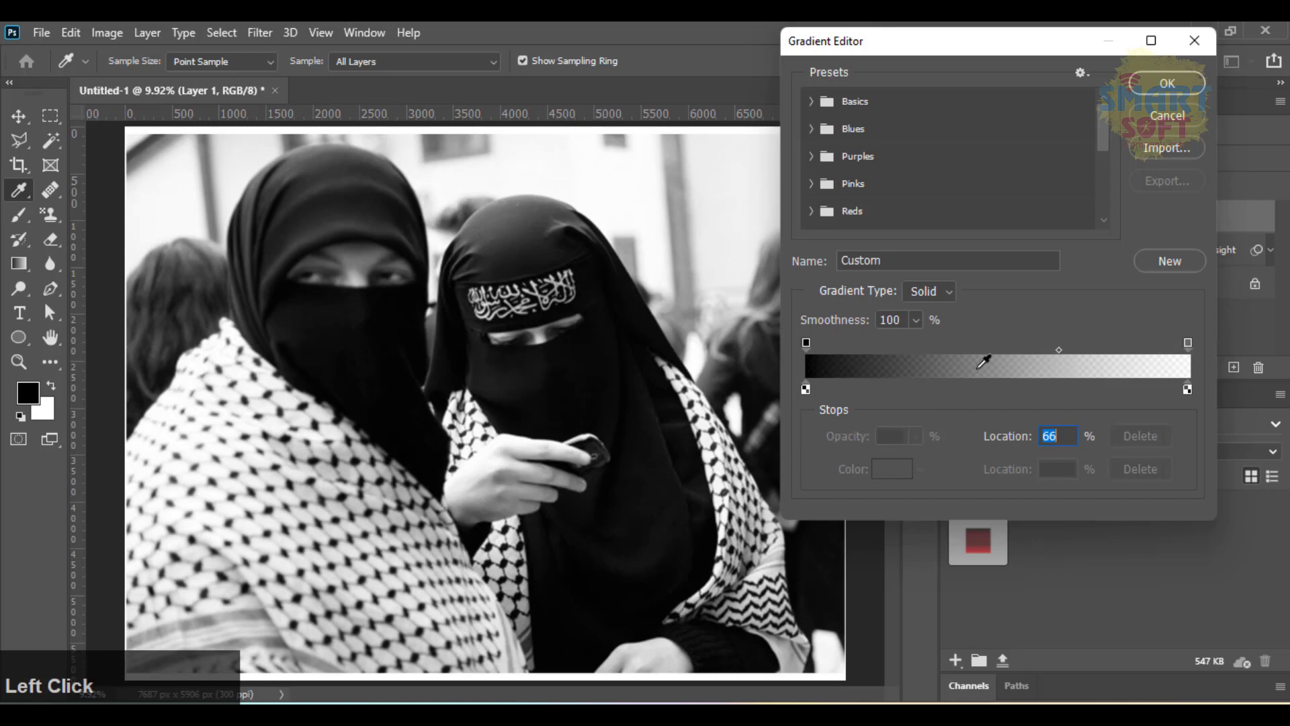
left_click_drag(806, 344, 892, 344)
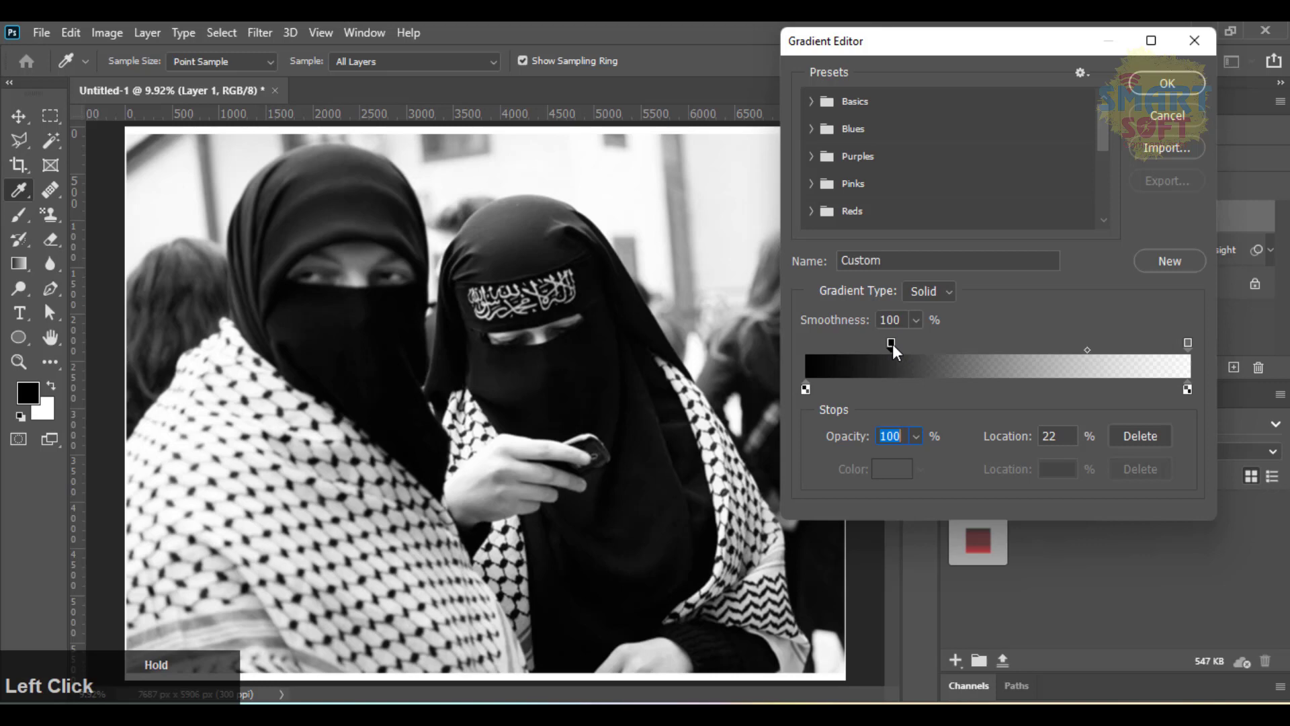
left_click(1151, 88)
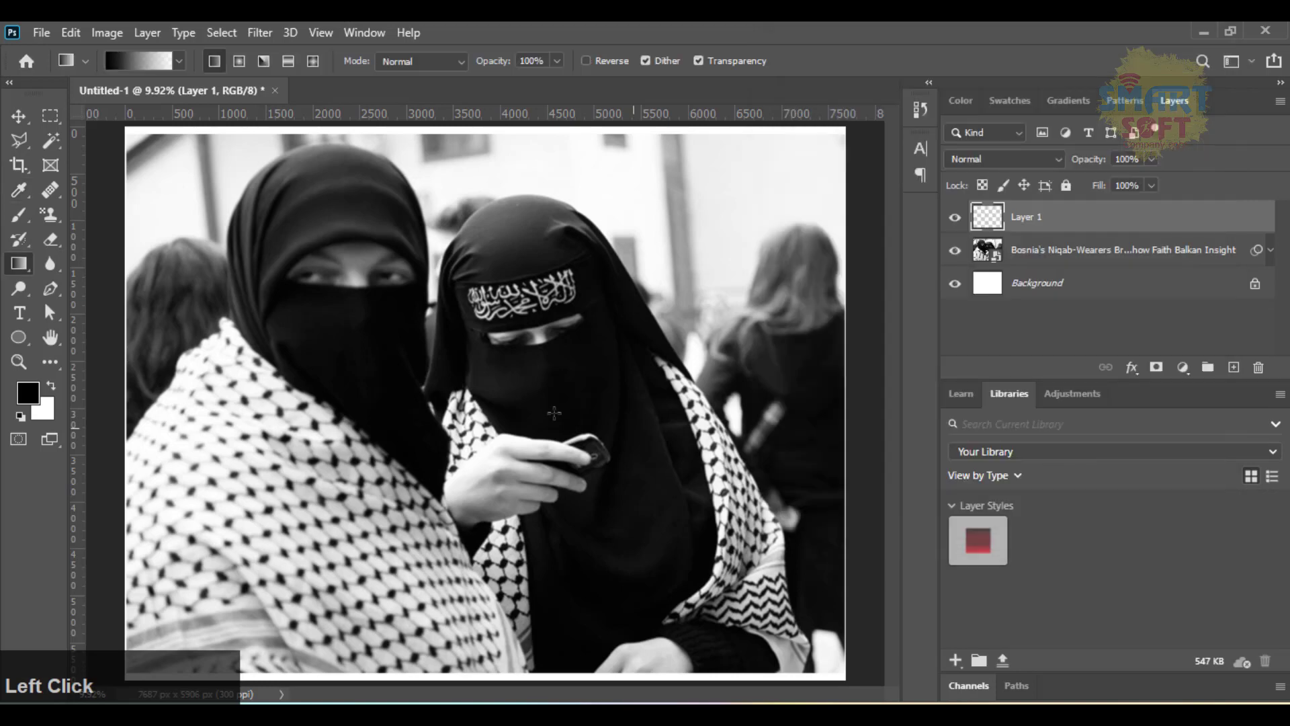
Try the edited gradient on the layer, drawn from the lower part up to the second woman's eyes, and undo it
left_click_drag(457, 570, 474, 327)
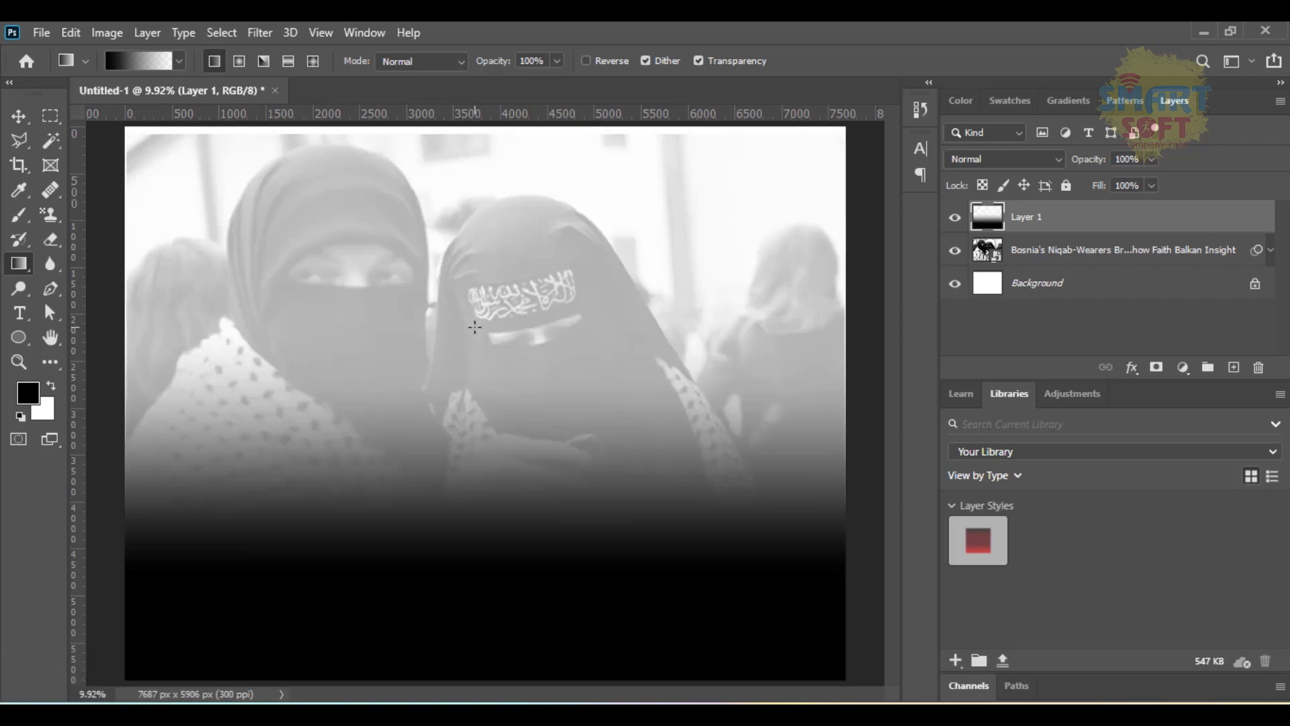
key("ctrl+z")
Edit the gradient again, setting the white end's opacity to 22% and the black opacity stop's location to 13%
left_click(164, 60)
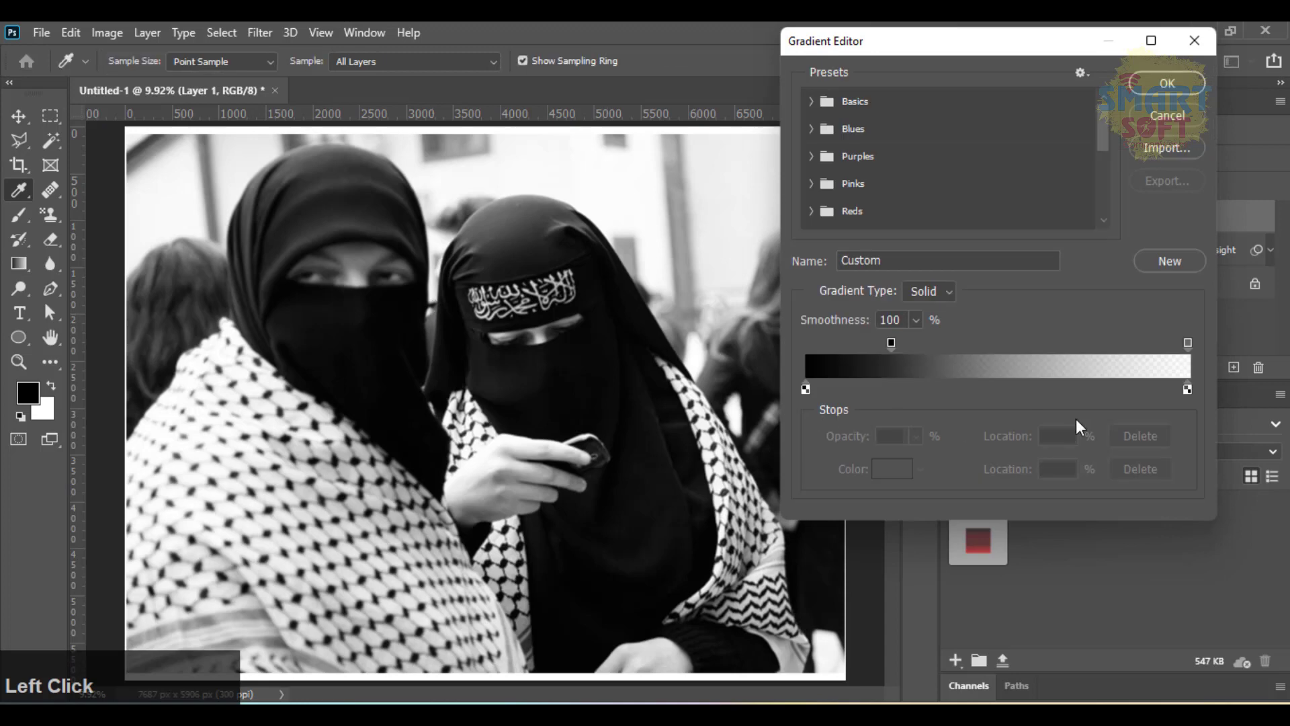
left_click(1187, 343)
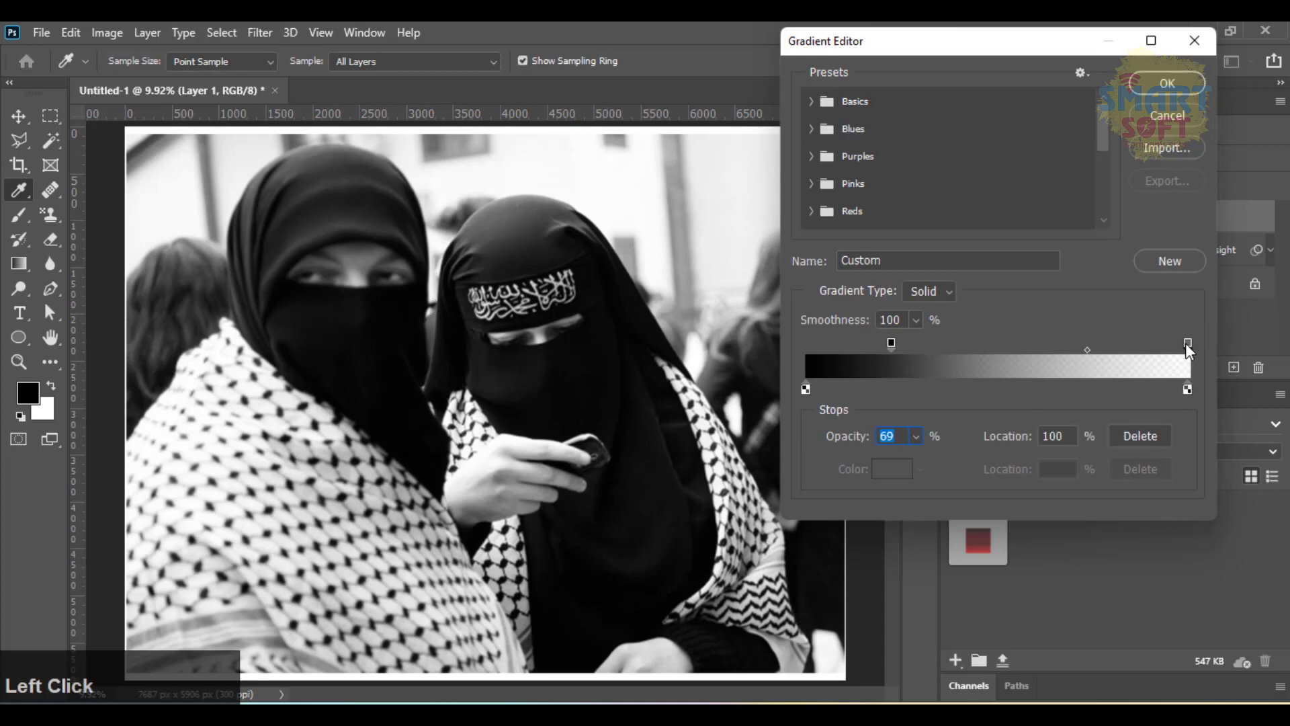
left_click(915, 437)
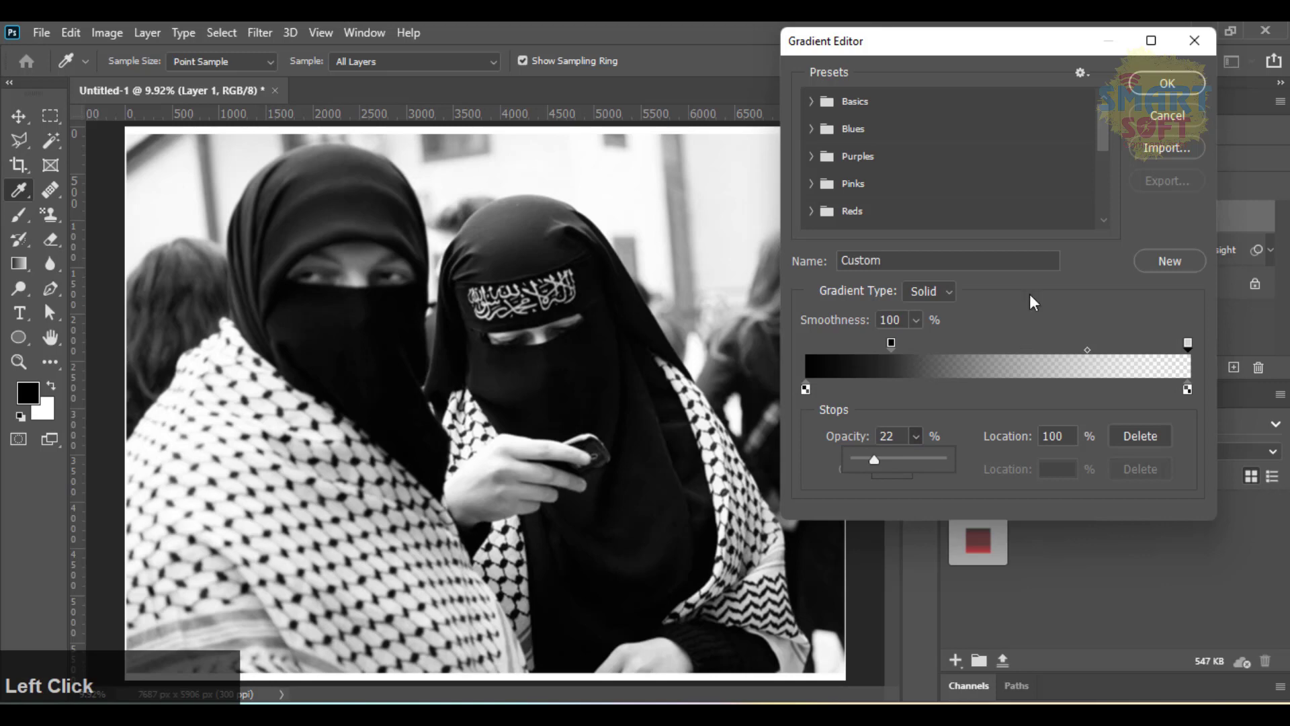
left_click_drag(892, 343, 856, 343)
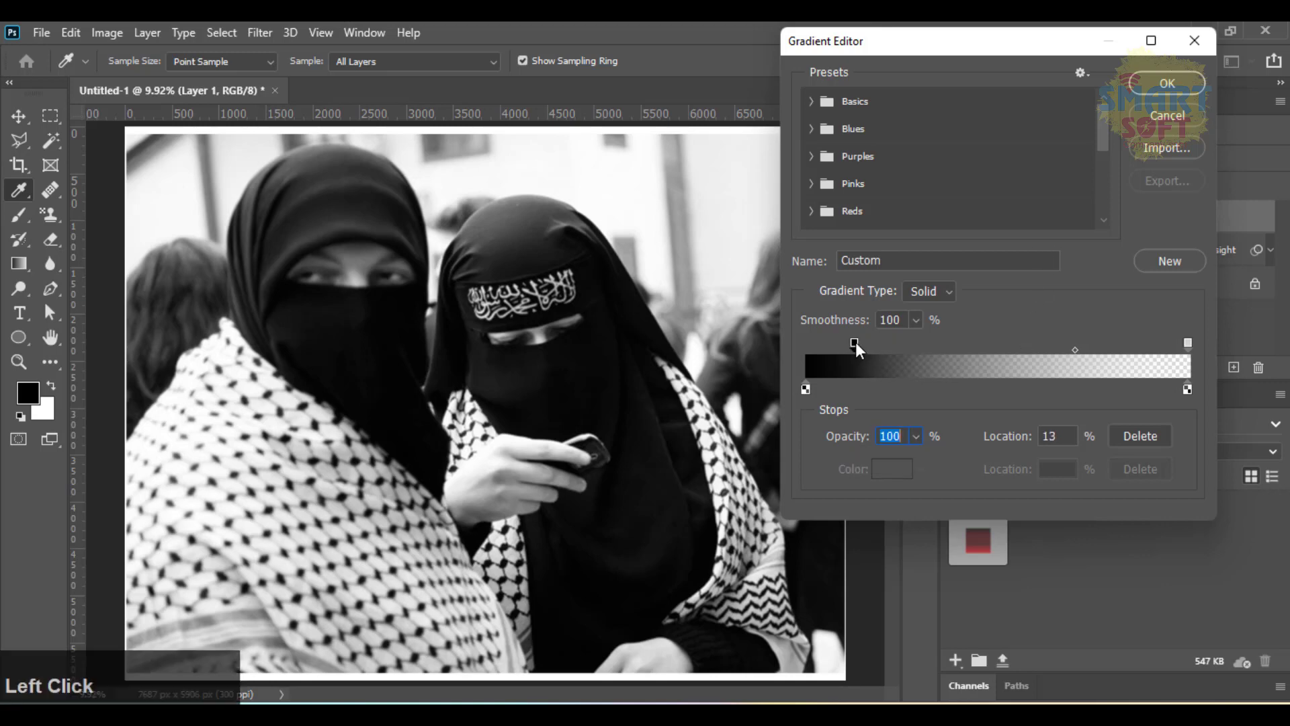
left_click(1145, 90)
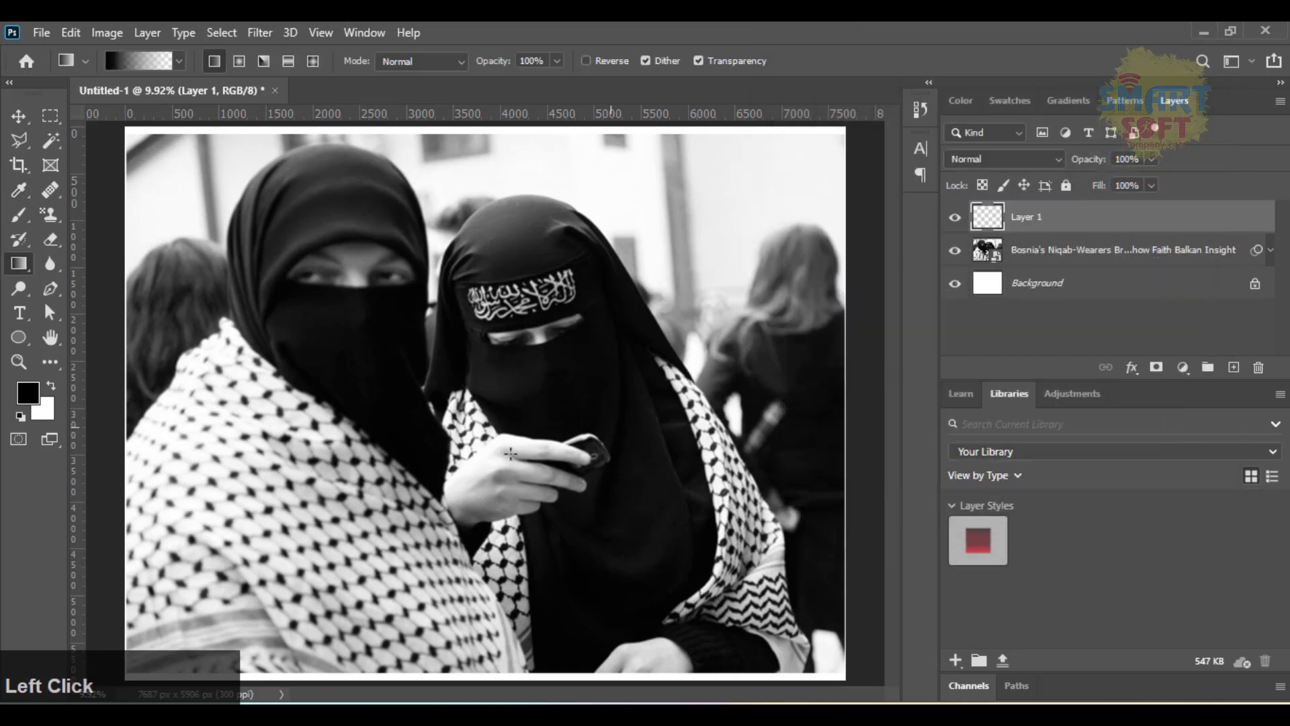
Try the revised gradient on the layer as an upward black fade over the photo's lower half, and undo it
left_click_drag(469, 518, 495, 215)
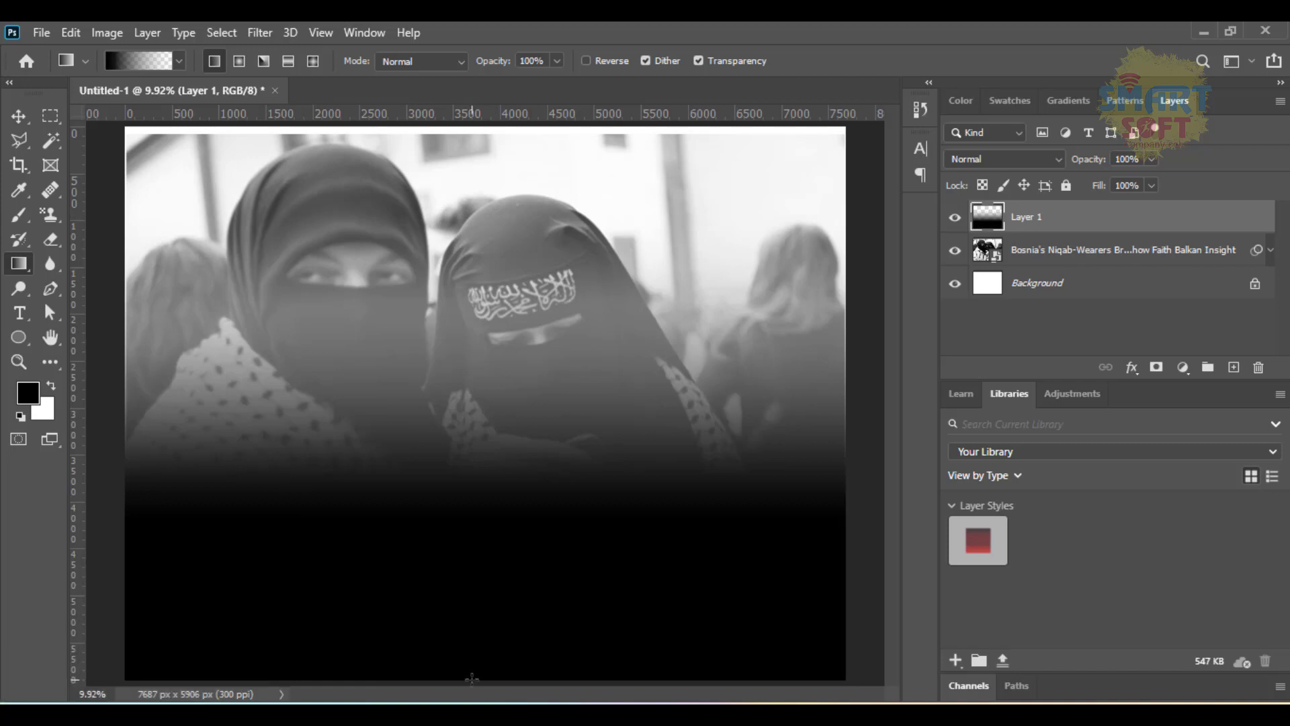
key("ctrl+minus")
key("ctrl+minus")
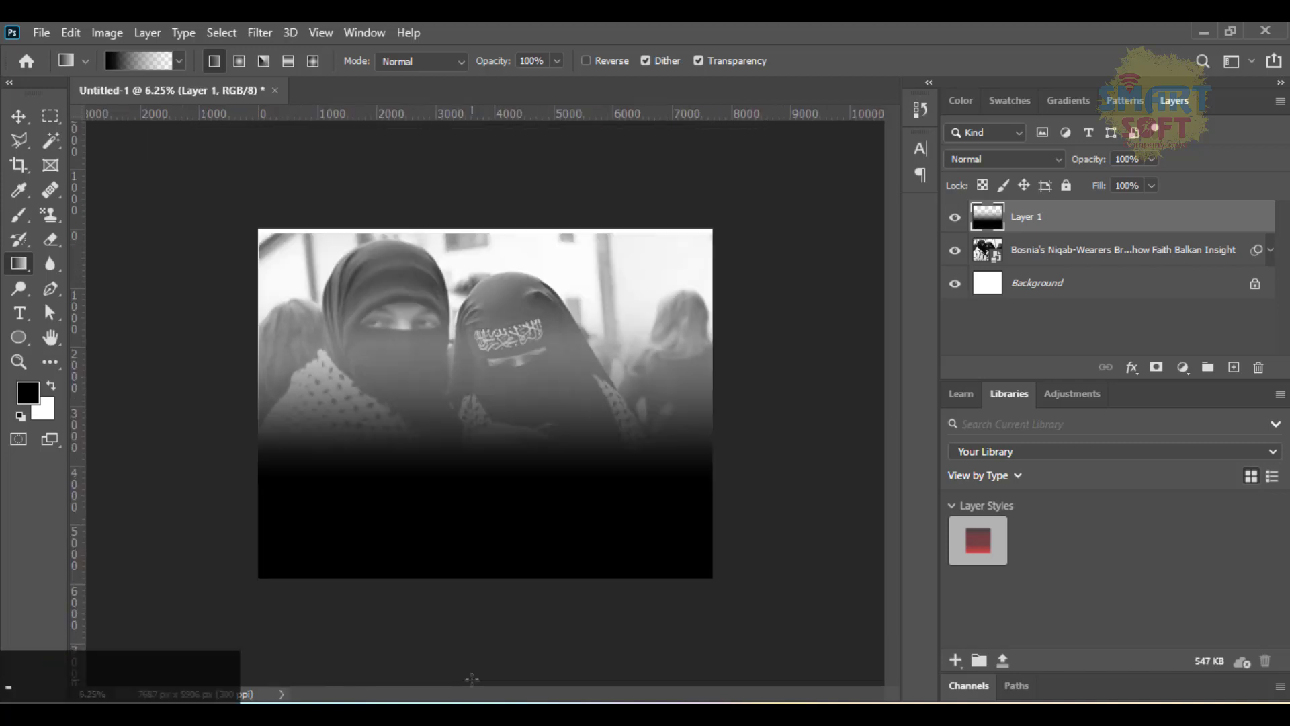
key("ctrl+z")
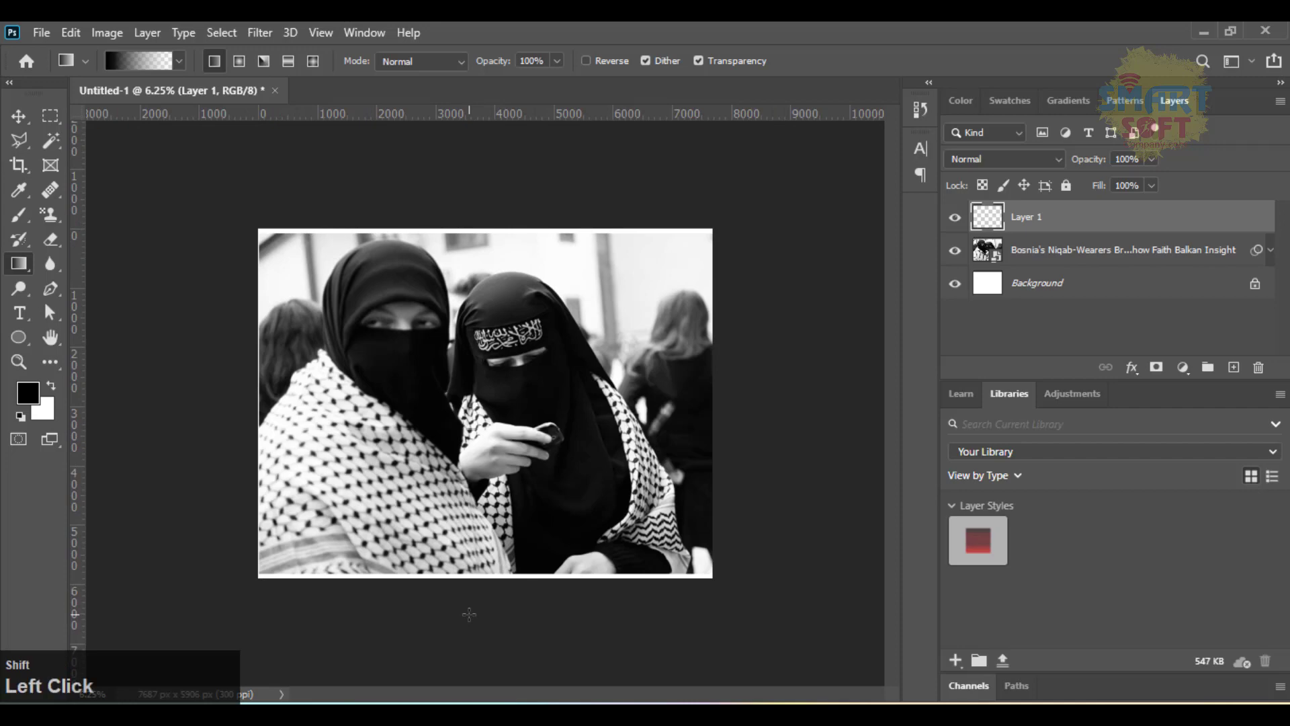
Try two short upward gradients starting below the canvas with the Gradient Tool, undoing the first one
left_click_drag(468, 613, 462, 511)
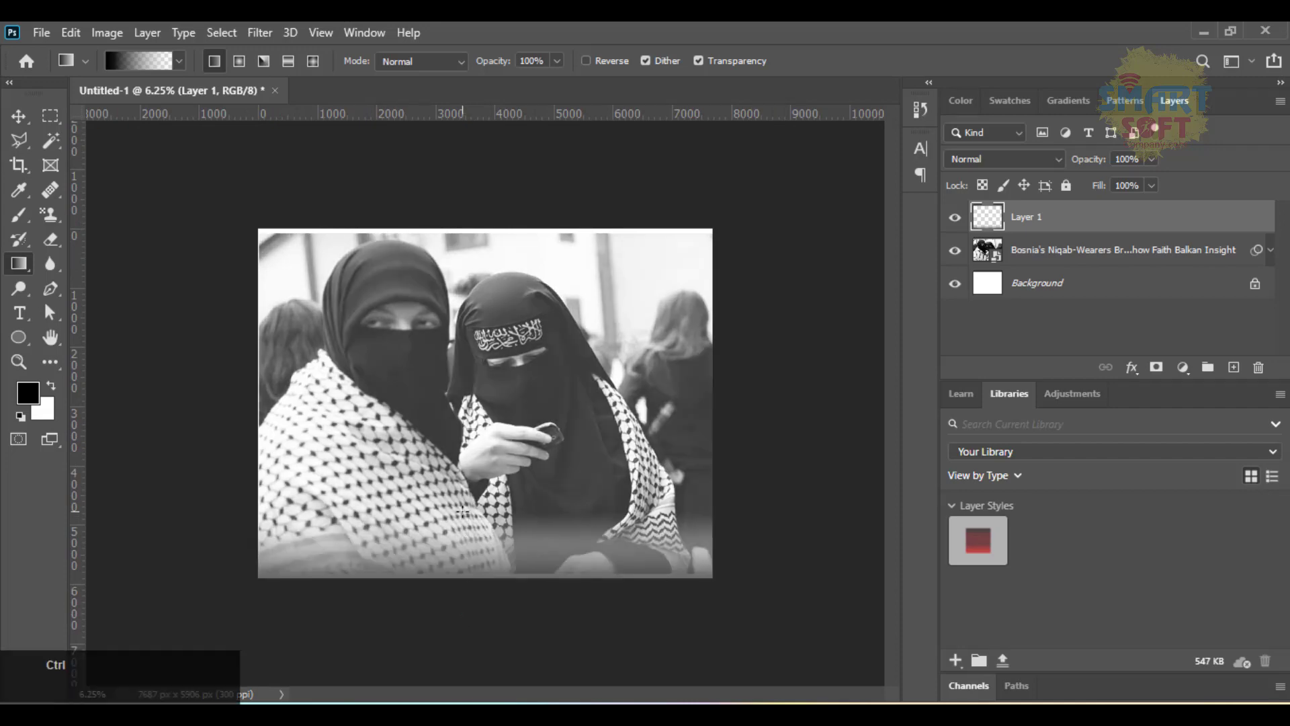
key("z")
key("ctrl+z")
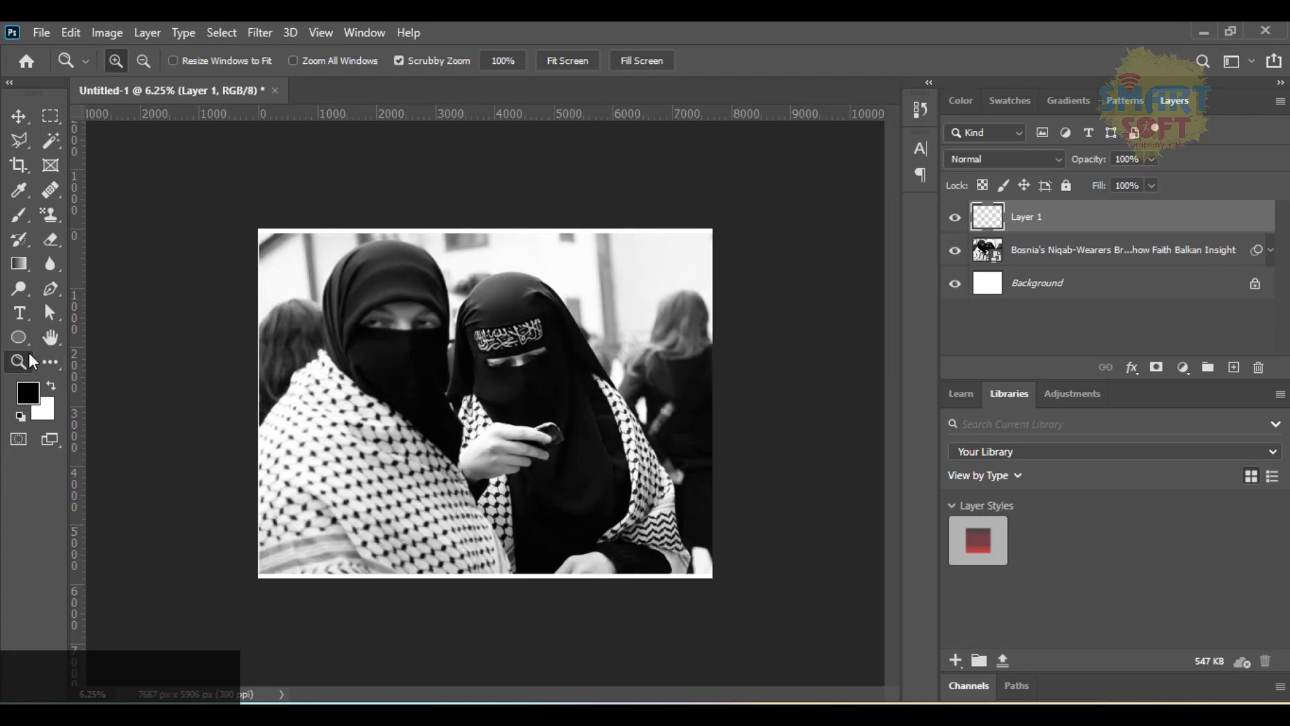
left_click(19, 263)
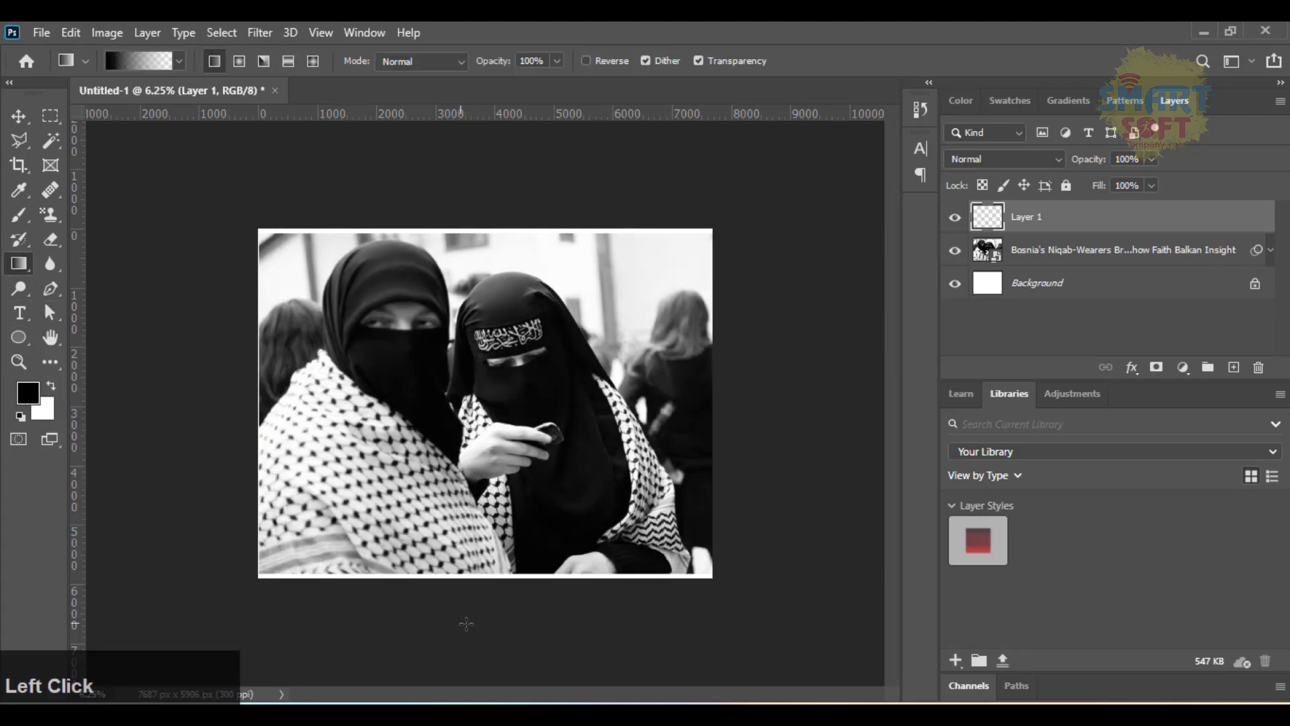
left_click_drag(475, 624, 465, 492)
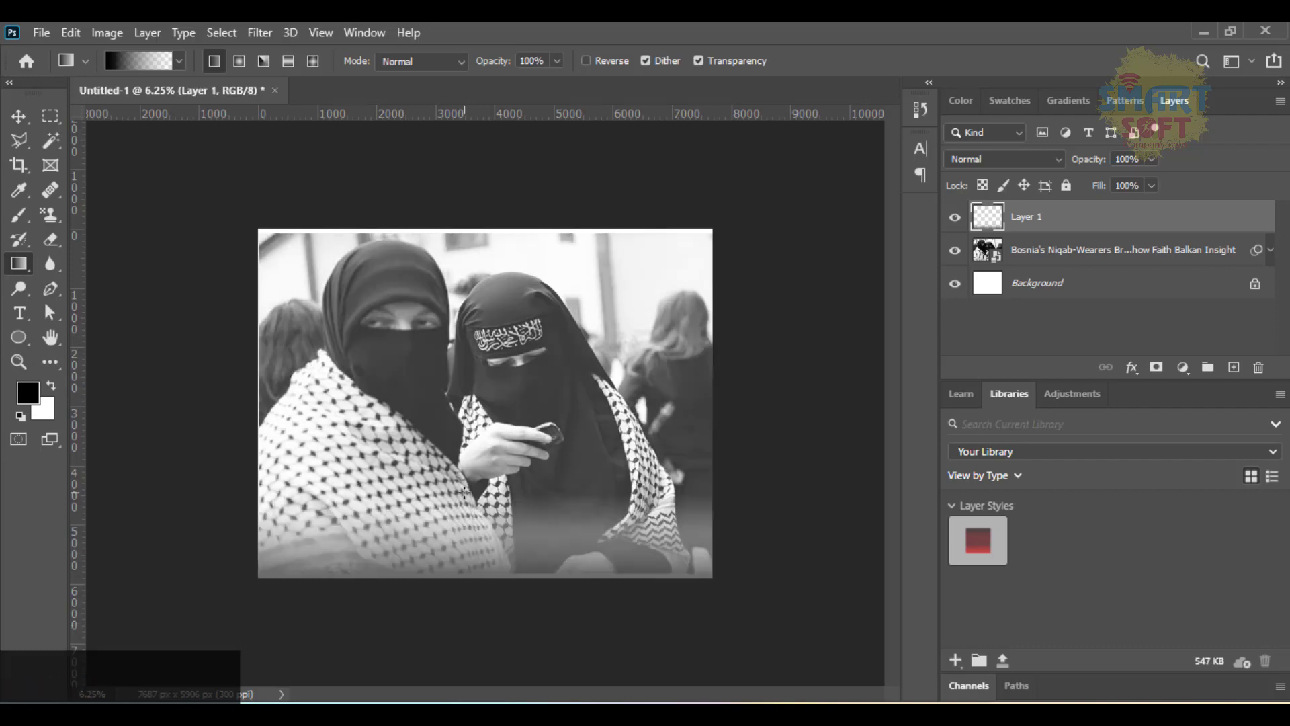
key("ctrl+0")
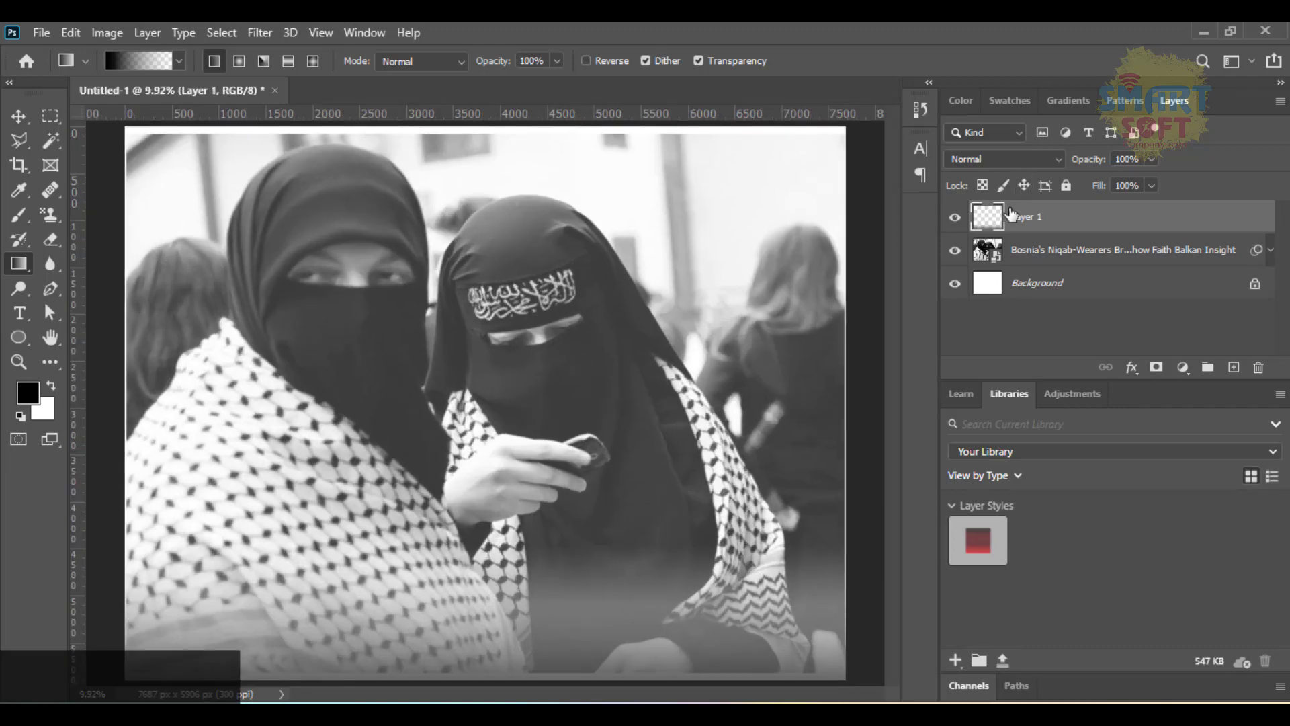
Undo the short gradient and draw a longer vertical one from just below the canvas up to the hand in the photo
key("ctrl+minus")
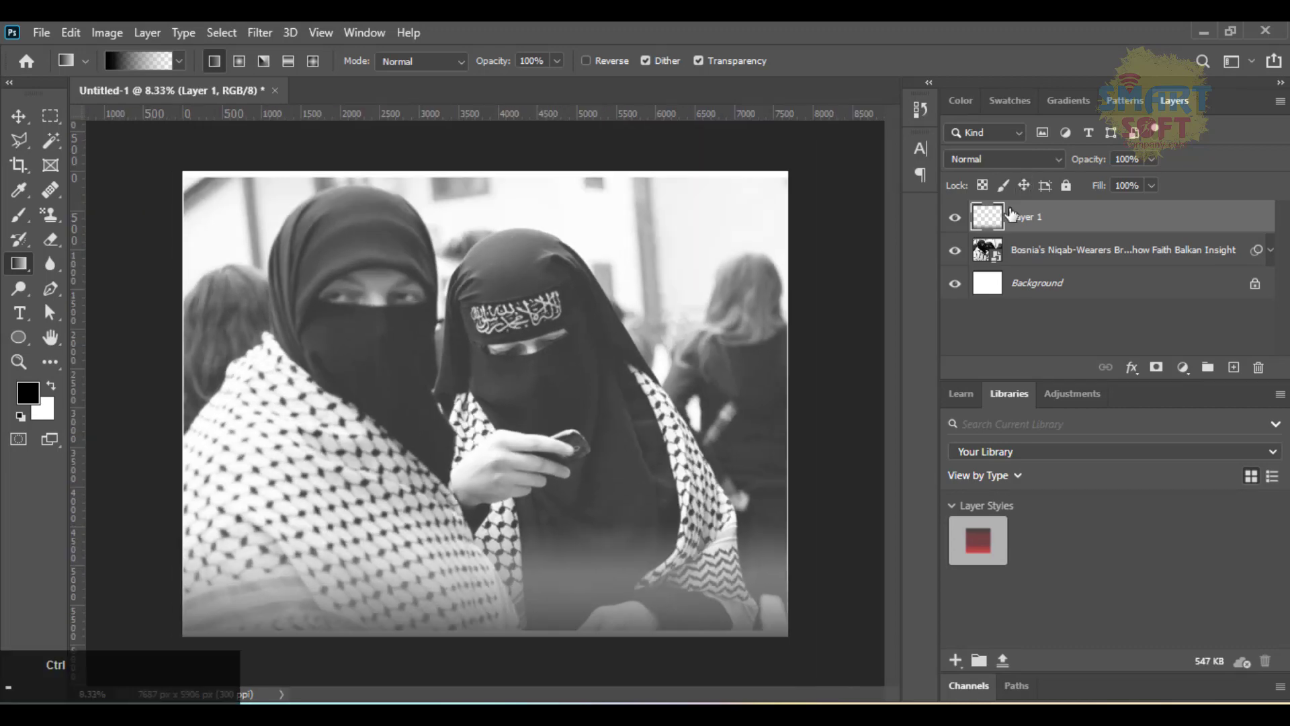
key("ctrl+z")
left_click_drag(435, 674, 448, 463)
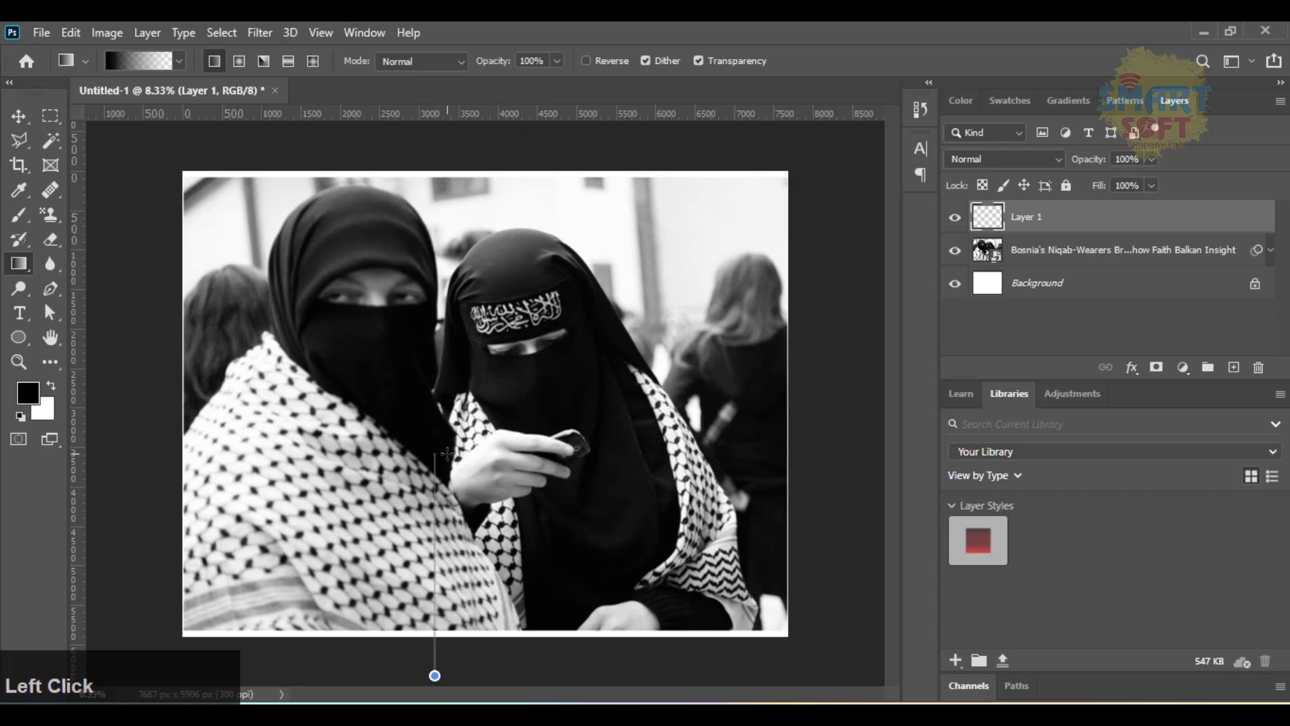
left_click_drag(447, 454, 448, 454)
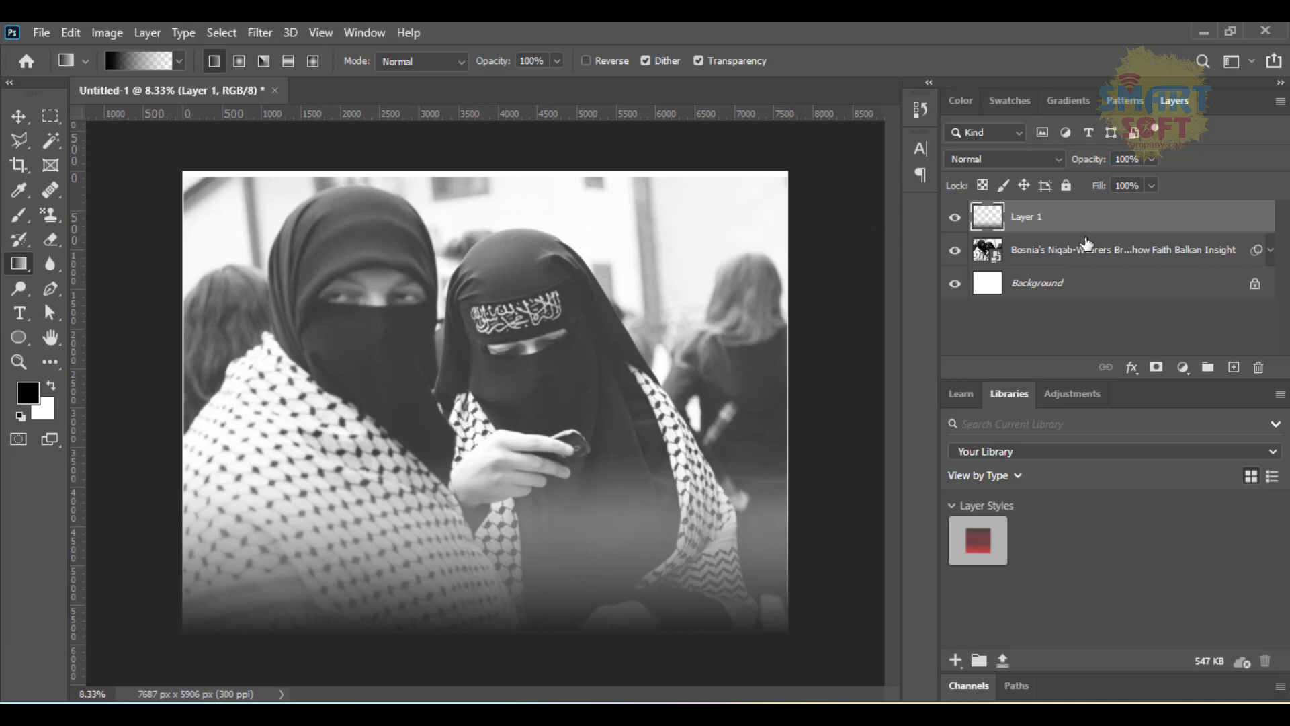
Add a Gradient Overlay effect to the gradient layer and move its settings window aside to uncover the photo
left_click(1131, 368)
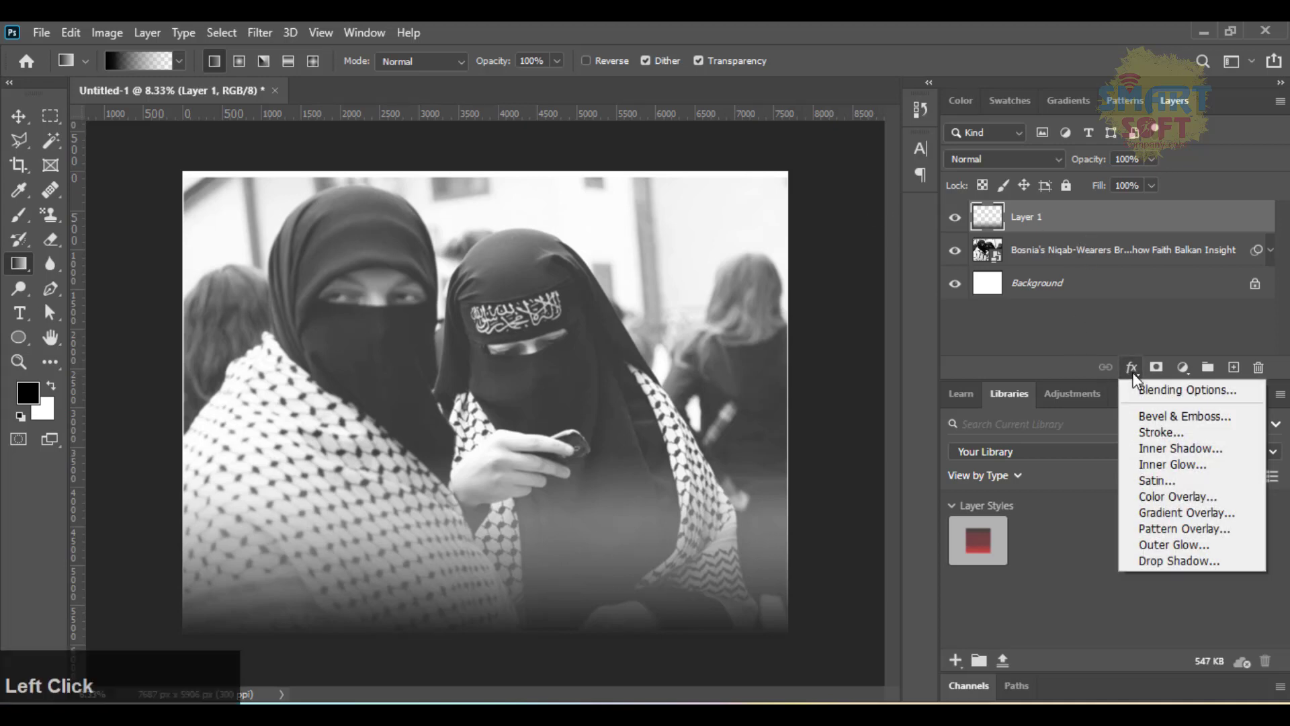
left_click(1153, 513)
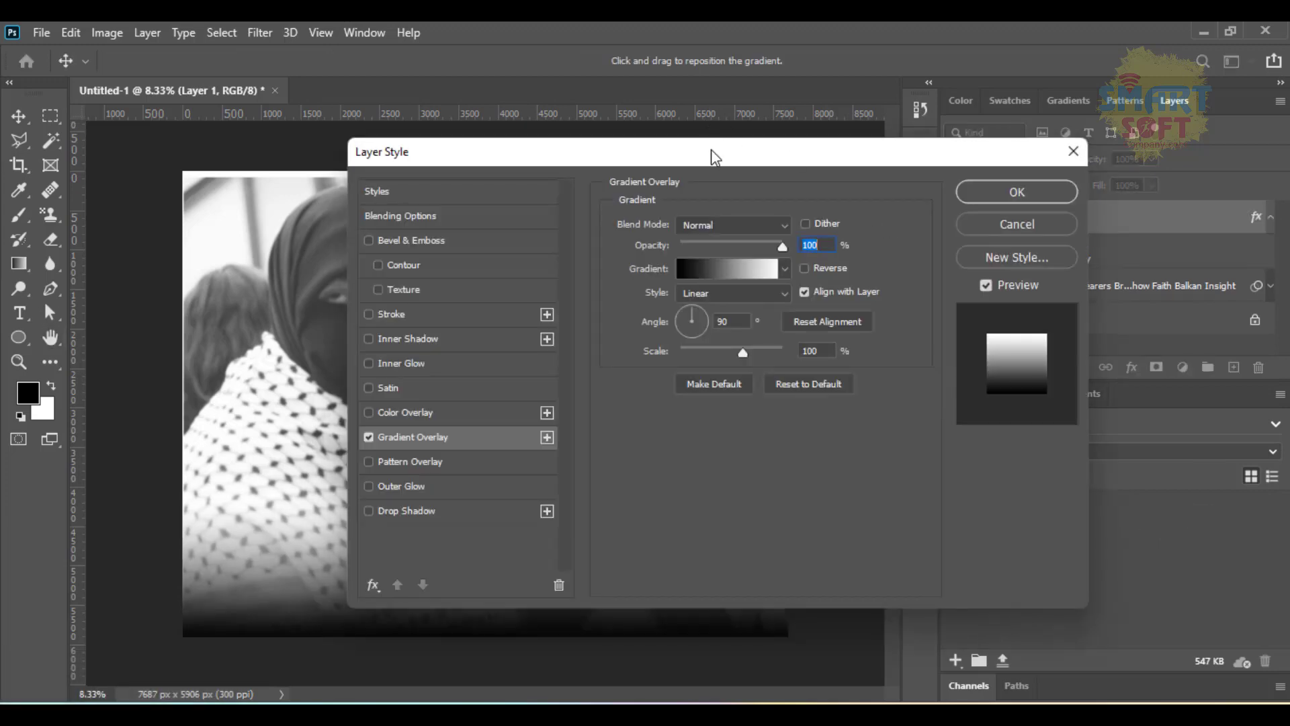
left_click_drag(711, 149, 759, 147)
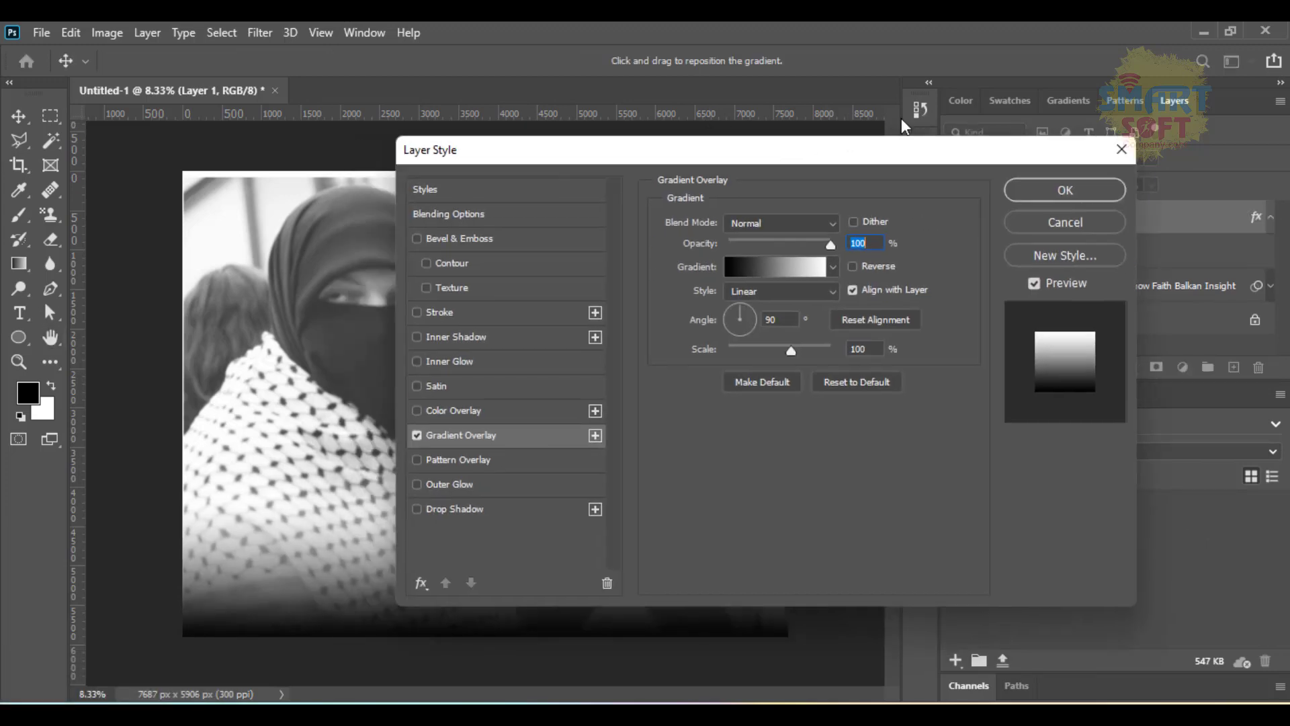
left_click_drag(901, 120, 977, 106)
Try two gradient presets from the Blues group on the gradient overlay
left_click(1052, 223)
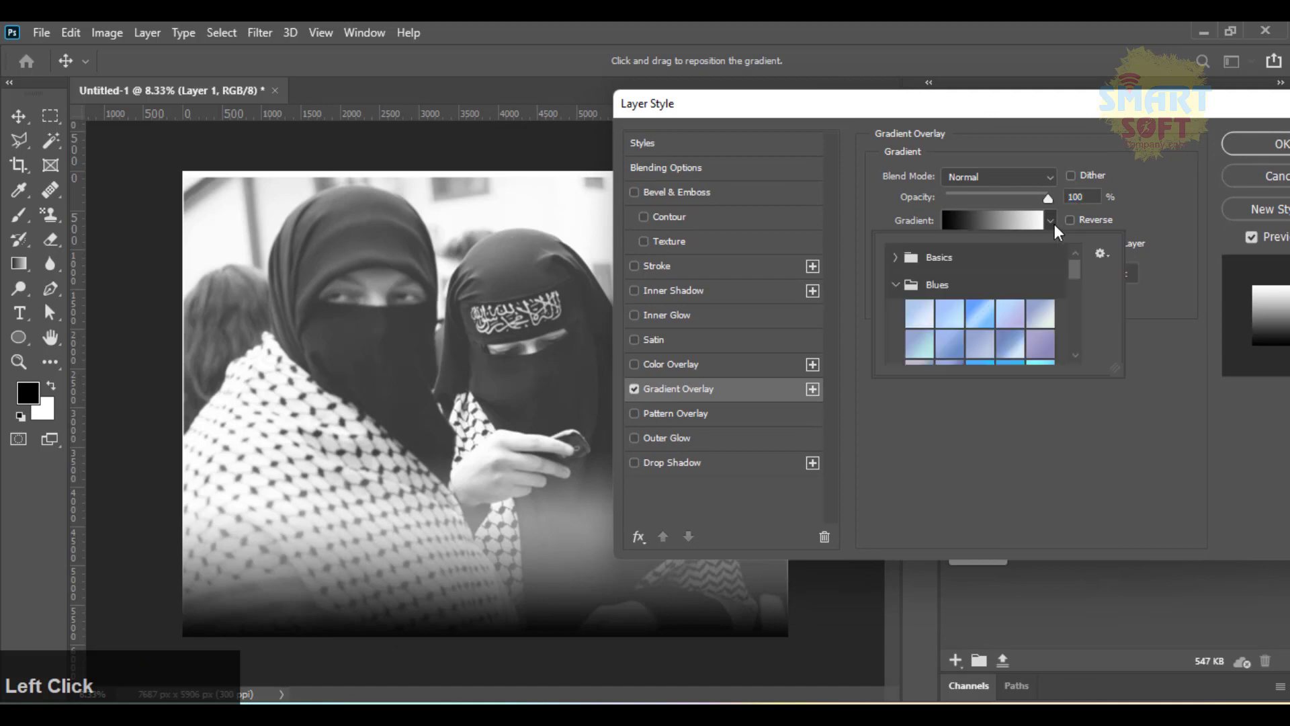
left_click(970, 306)
left_click(980, 344)
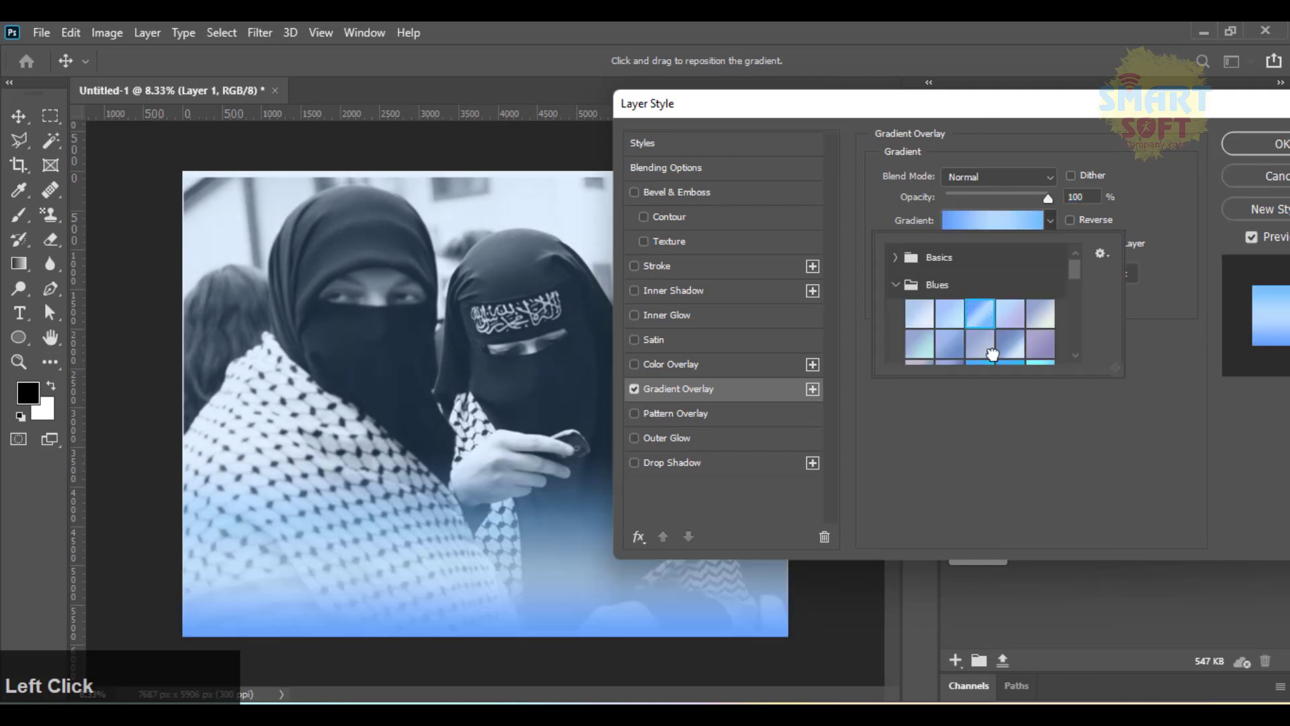
Try several gradients from the Purples group, apply the pink-to-violet preset Purple_20 to the overlay, and compare it with the sample posters
left_click_drag(1075, 264, 1066, 313)
left_click(900, 254)
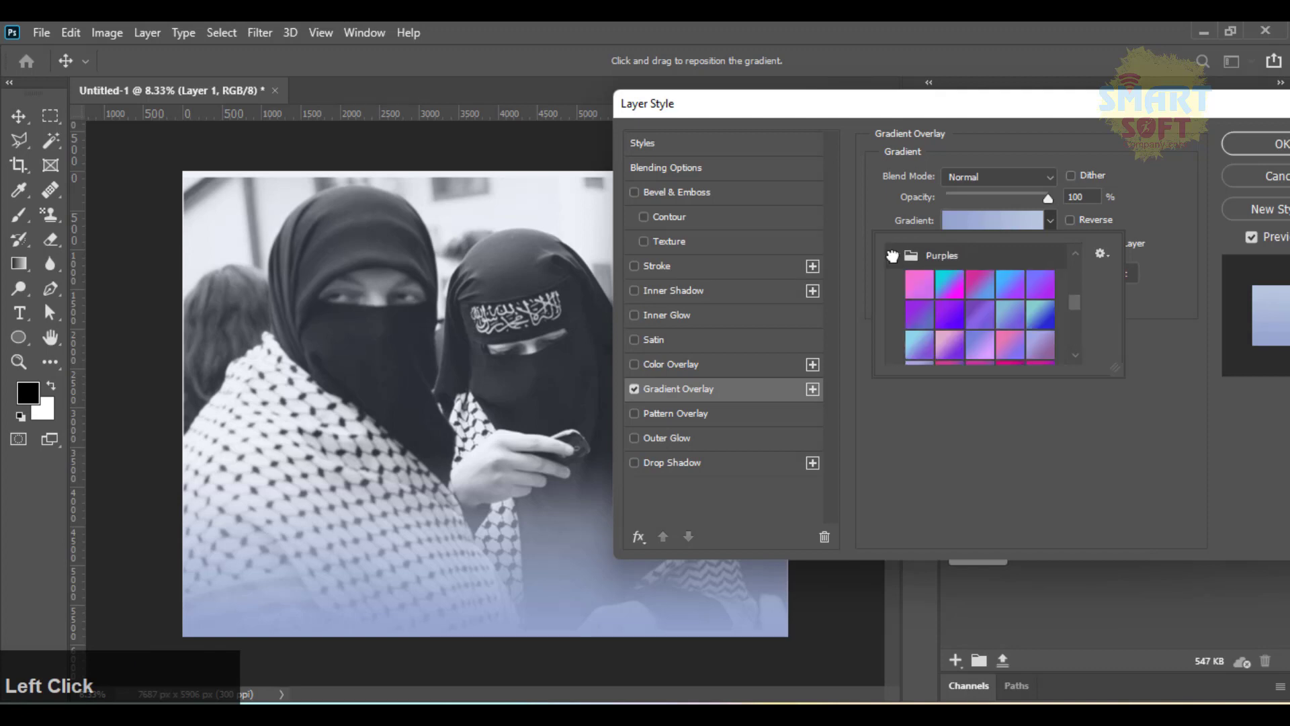
left_click(983, 272)
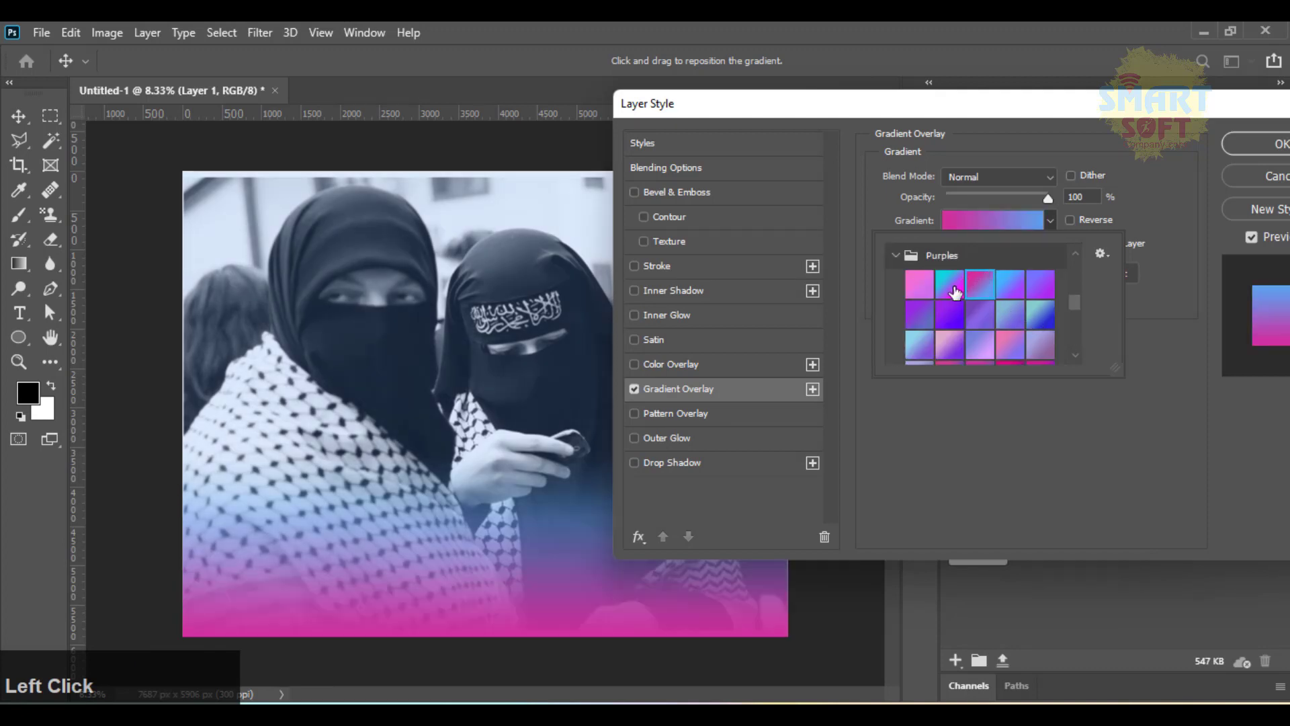
left_click(951, 285)
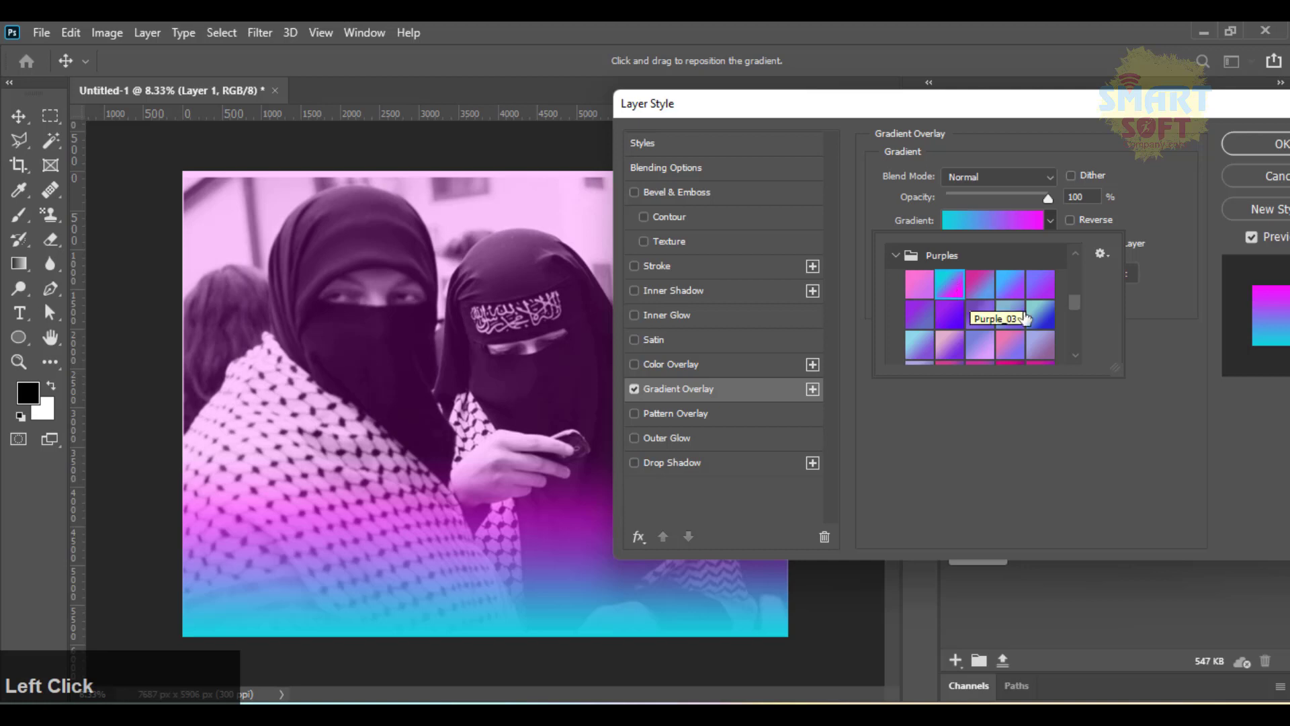
mouse_move(1075, 298)
left_mouse_down()
mouse_move(1075, 332)
mouse_move(1071, 315)
left_mouse_up()
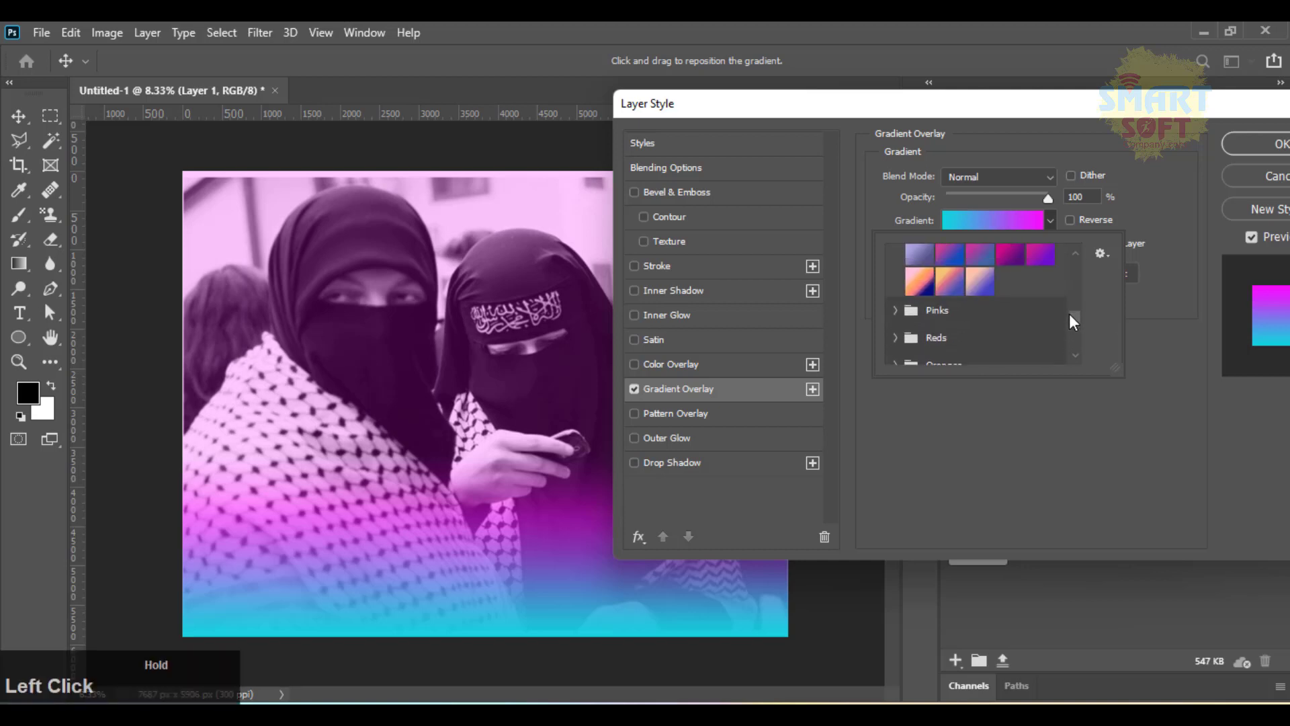
left_click(1020, 262)
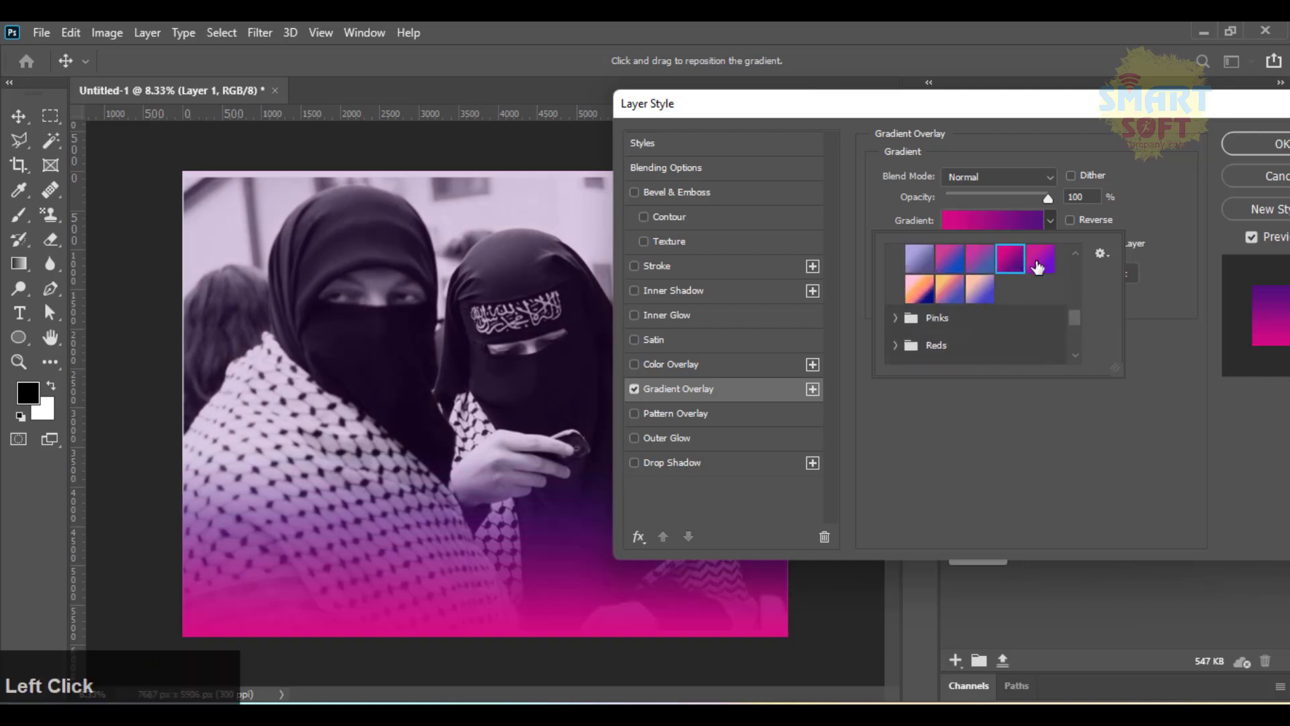
left_click(1040, 261)
left_click(707, 701)
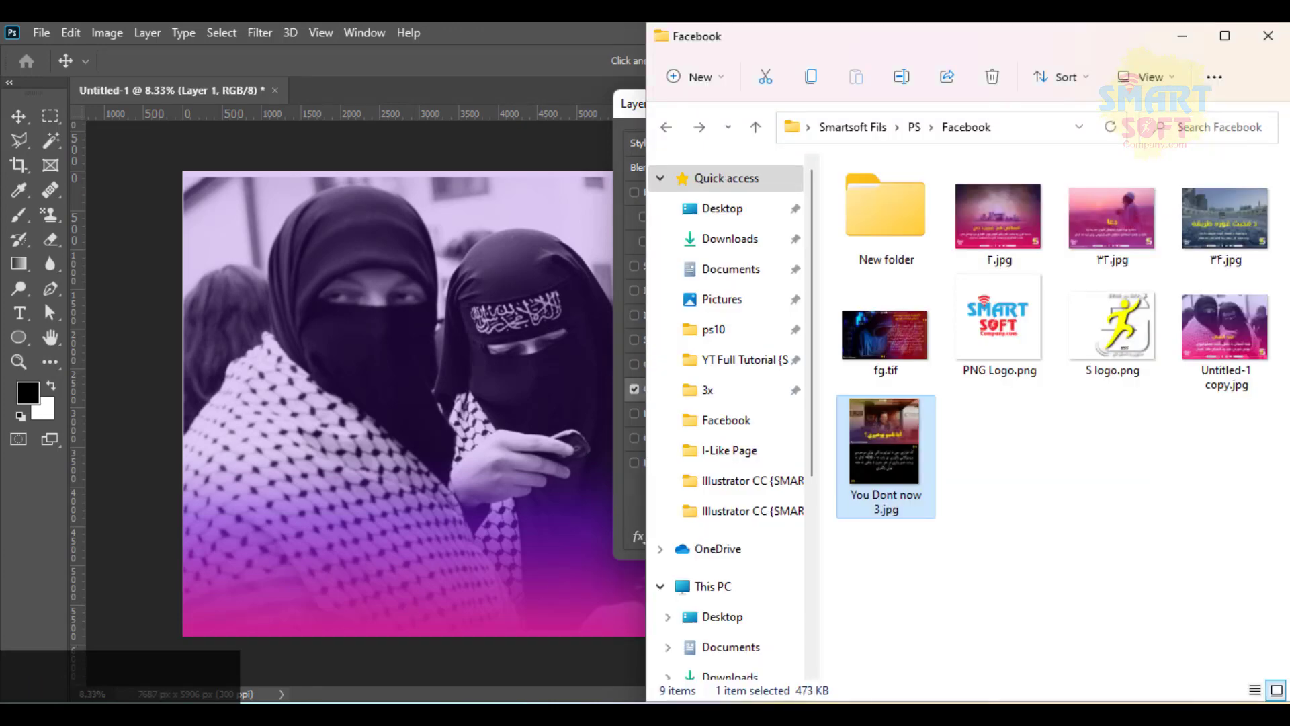
left_click(707, 710)
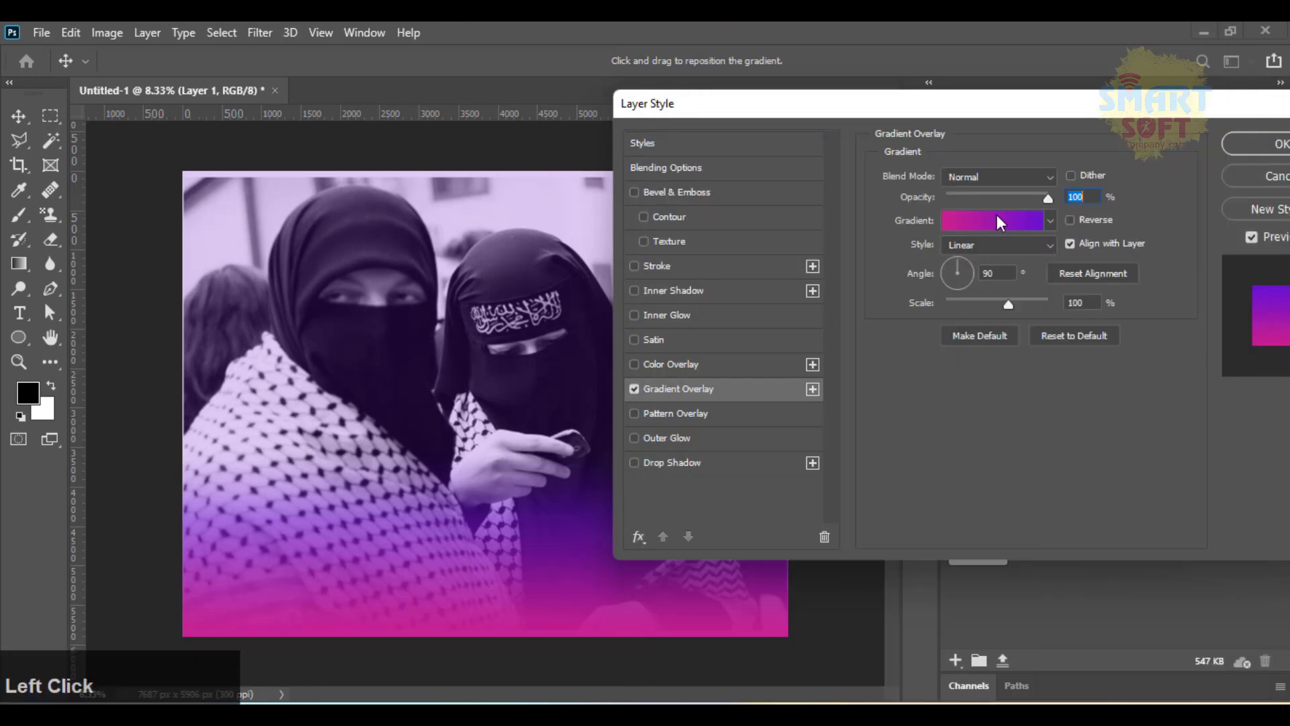
Edit the overlay's gradient, lowering the opacity stop at its violet end to 69%, and accept the change
left_click(997, 221)
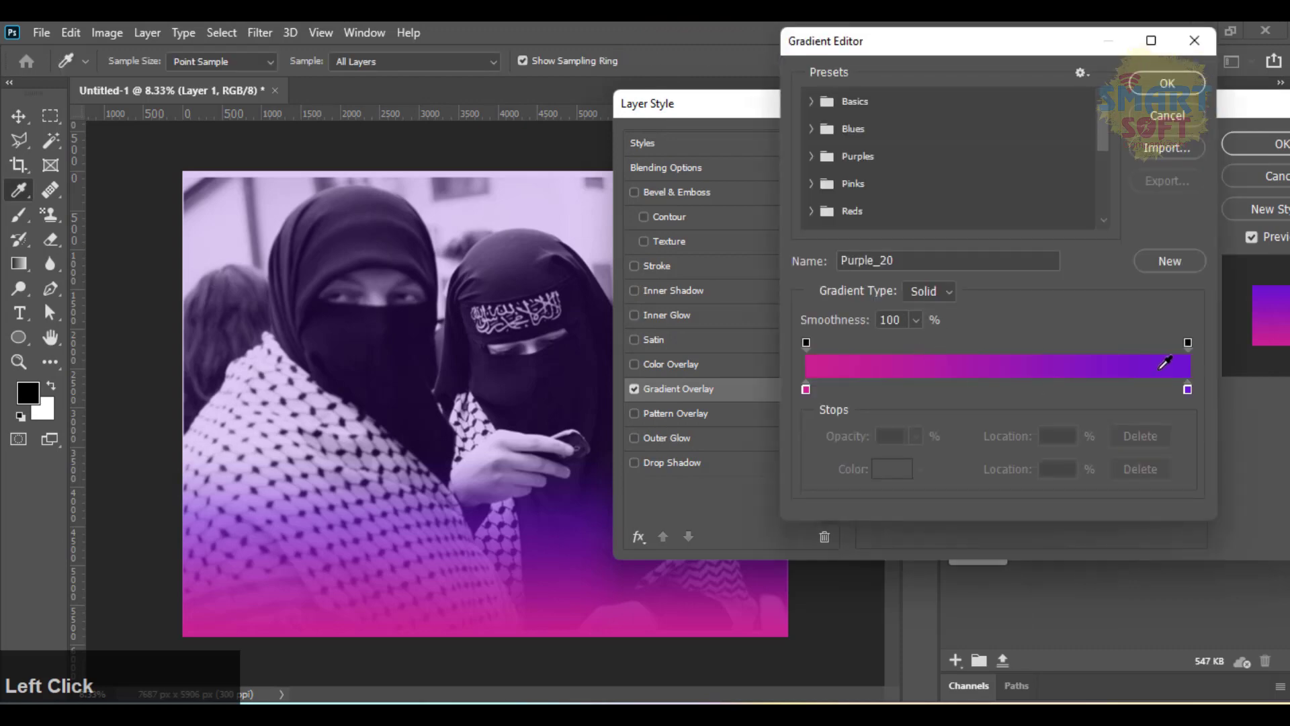
left_click(1187, 391)
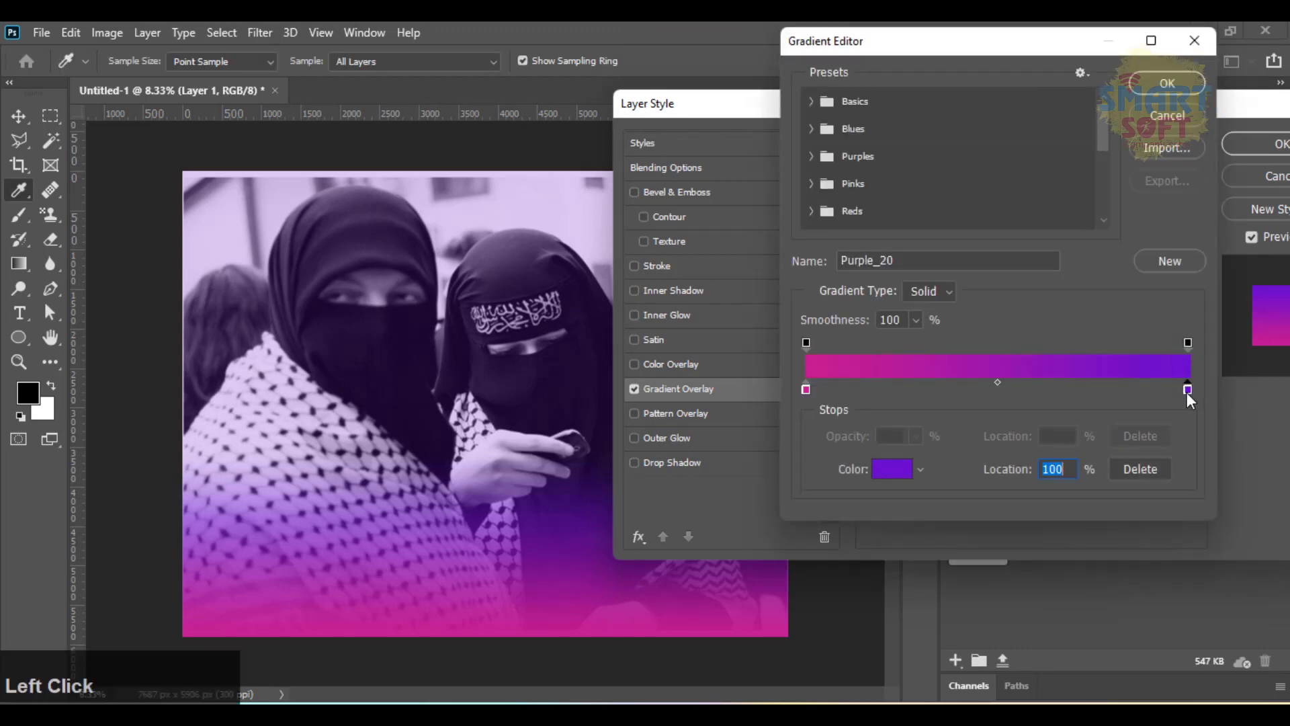
left_click(1188, 344)
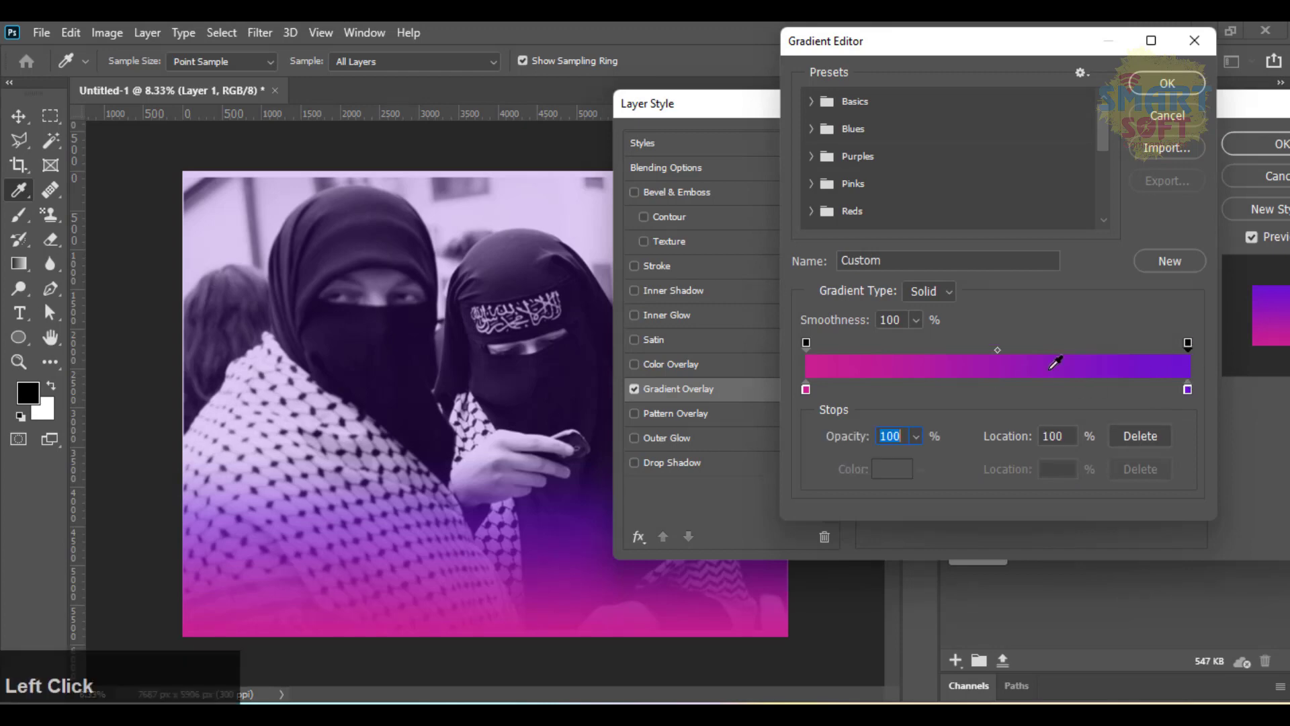
left_click(915, 437)
left_click_drag(902, 452, 889, 465)
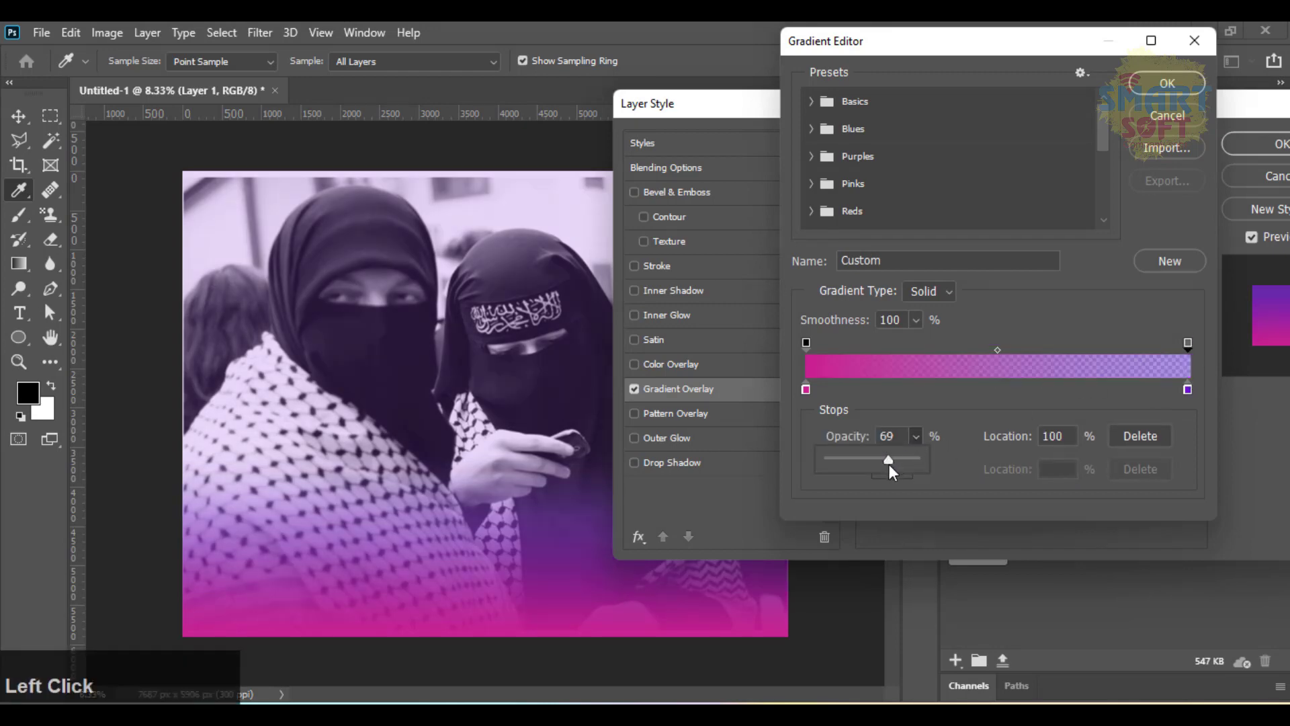
left_click(1163, 79)
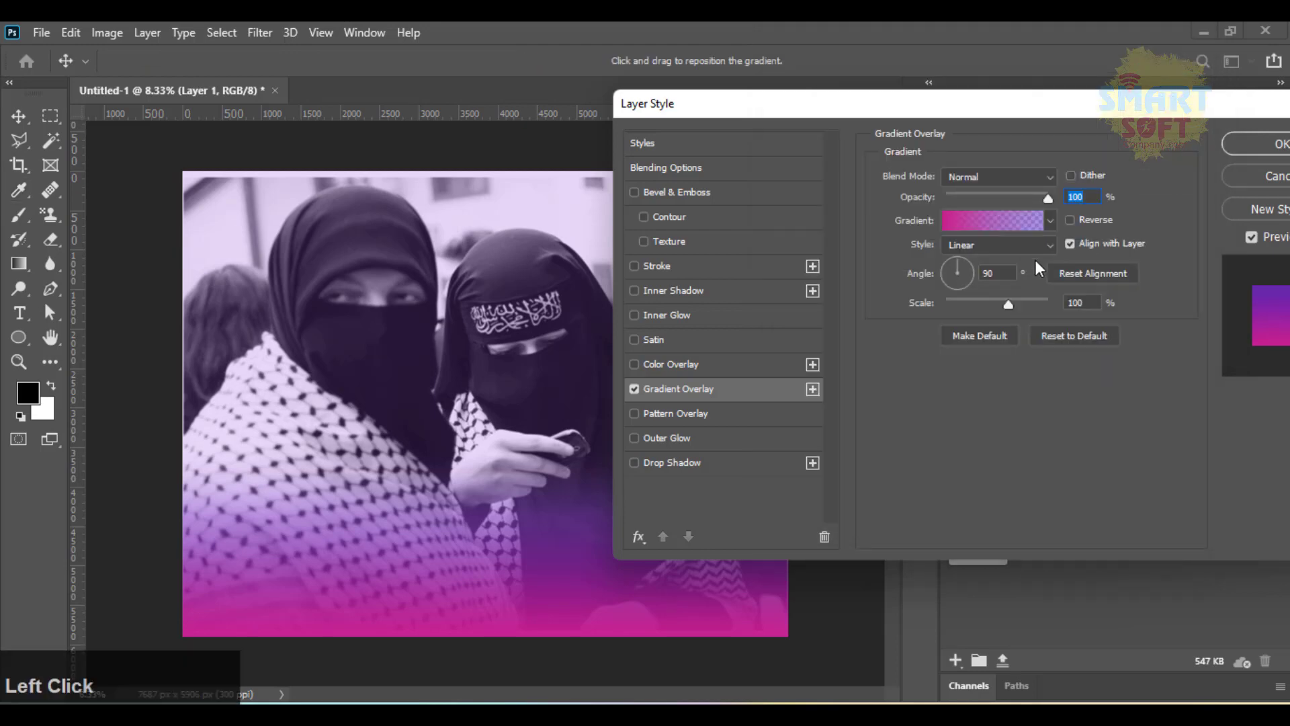
Try the Radial, Angle, Reflected and Diamond styles on the gradient overlay
left_click(1002, 245)
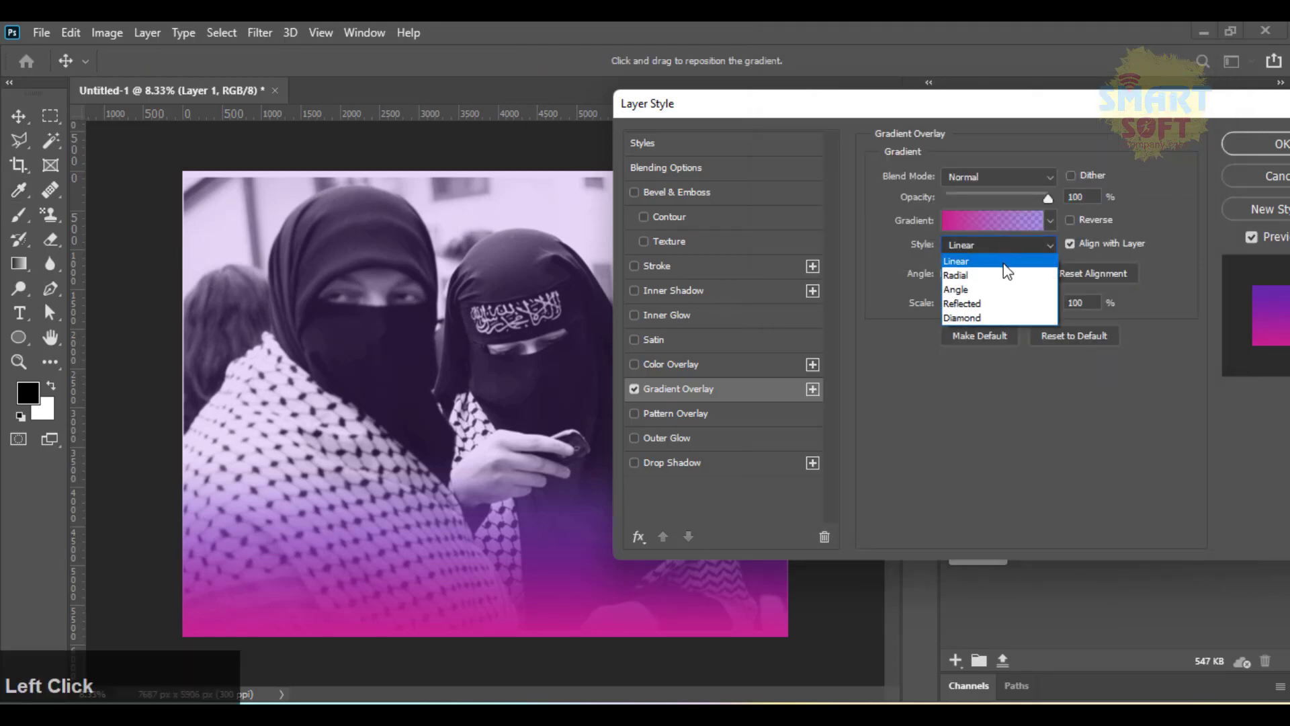
left_click(1002, 271)
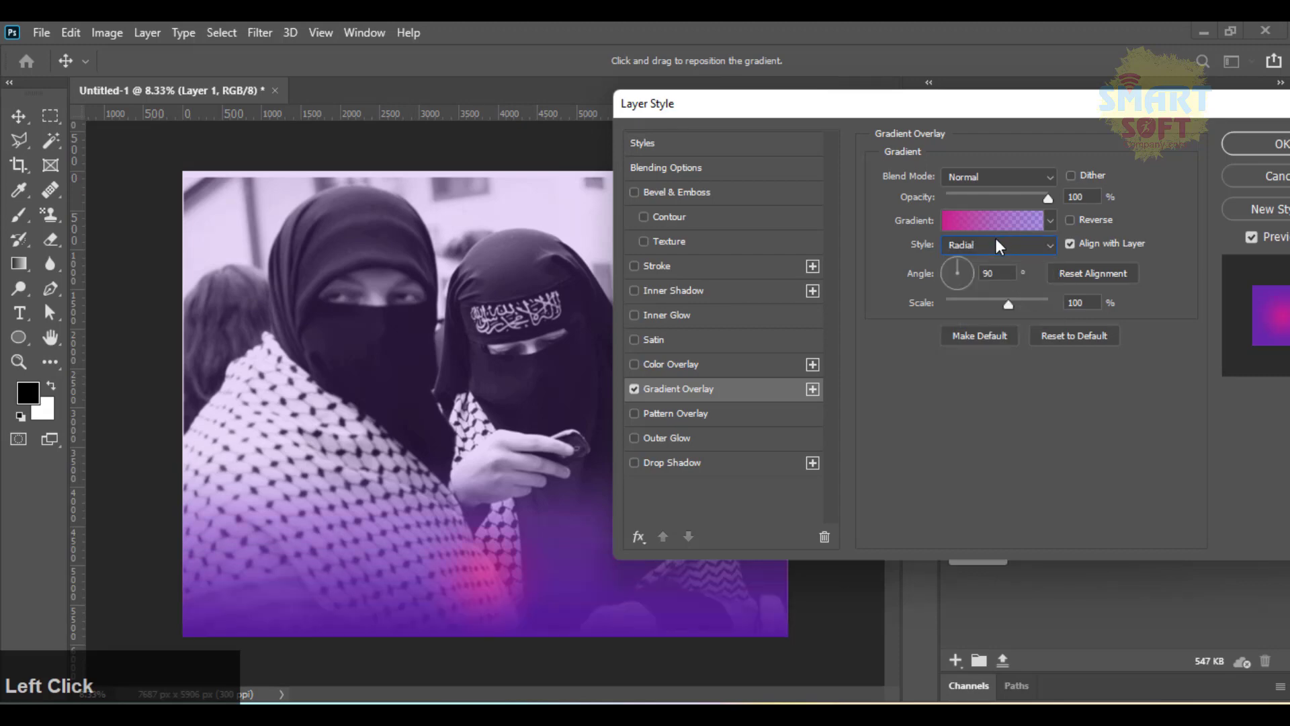
left_click(994, 244)
left_click(1000, 287)
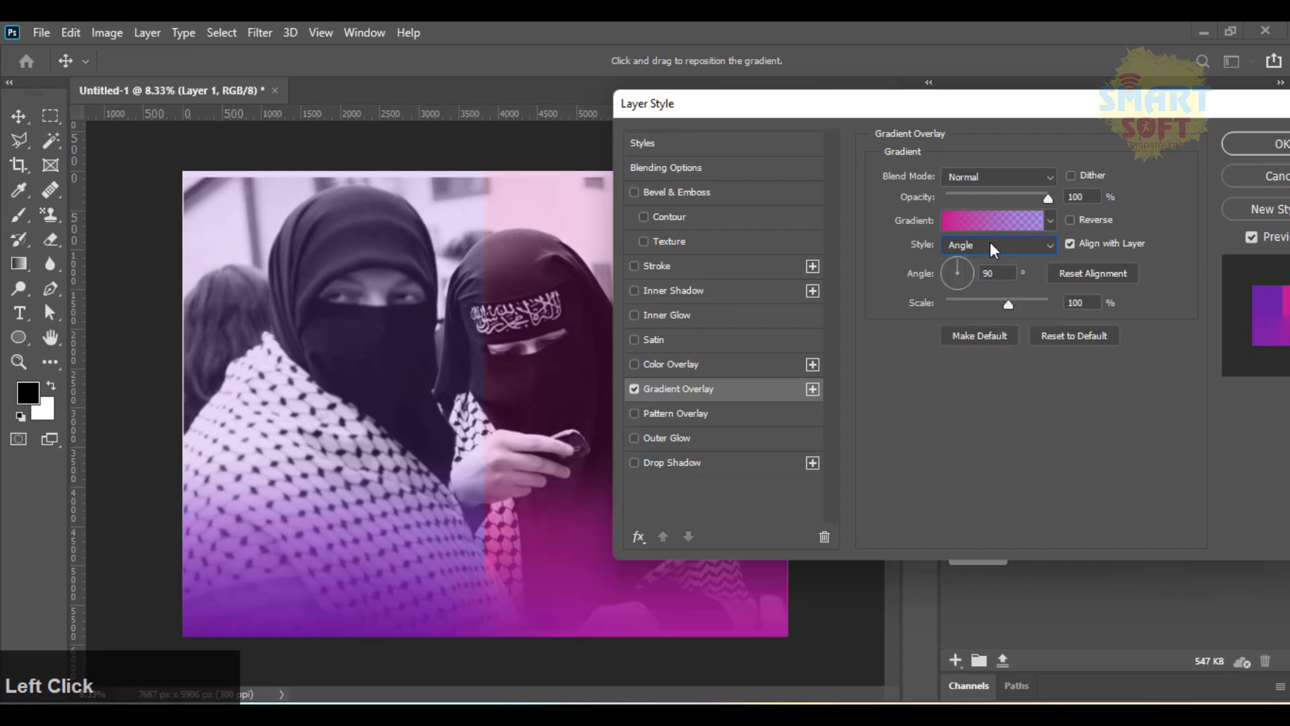
left_click(990, 244)
left_click(989, 297)
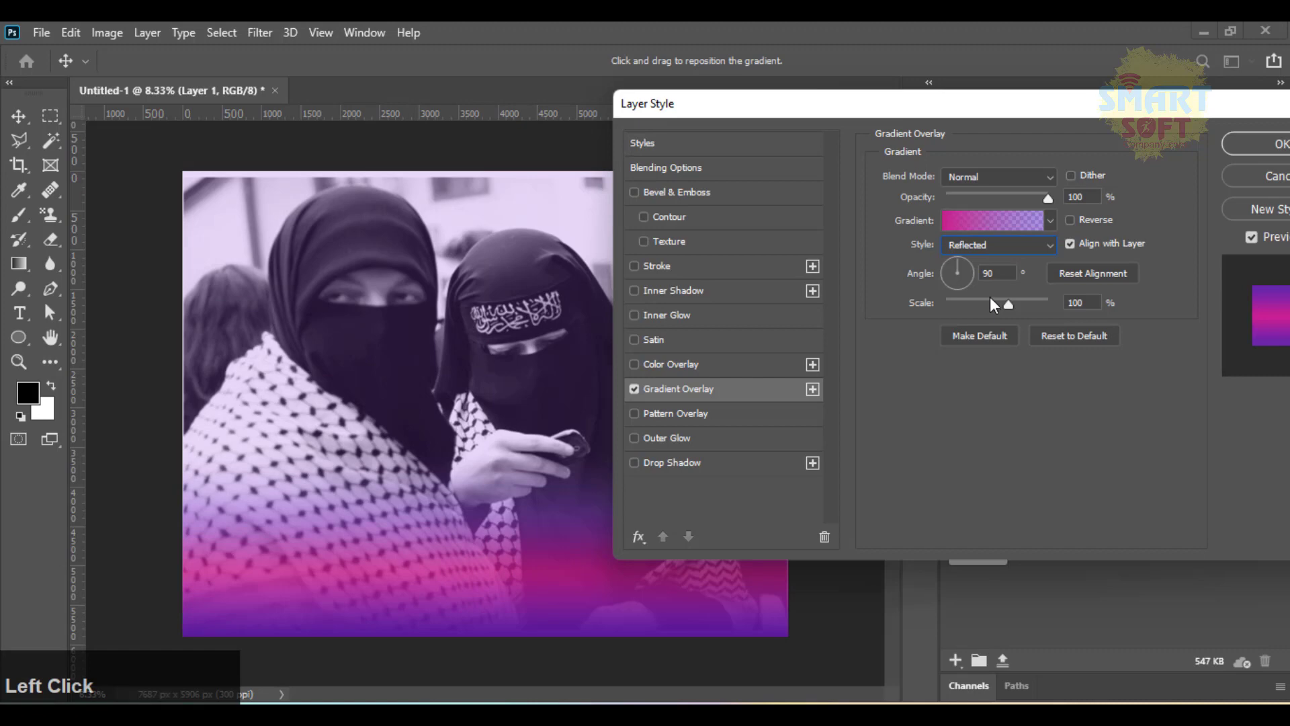
left_click(978, 247)
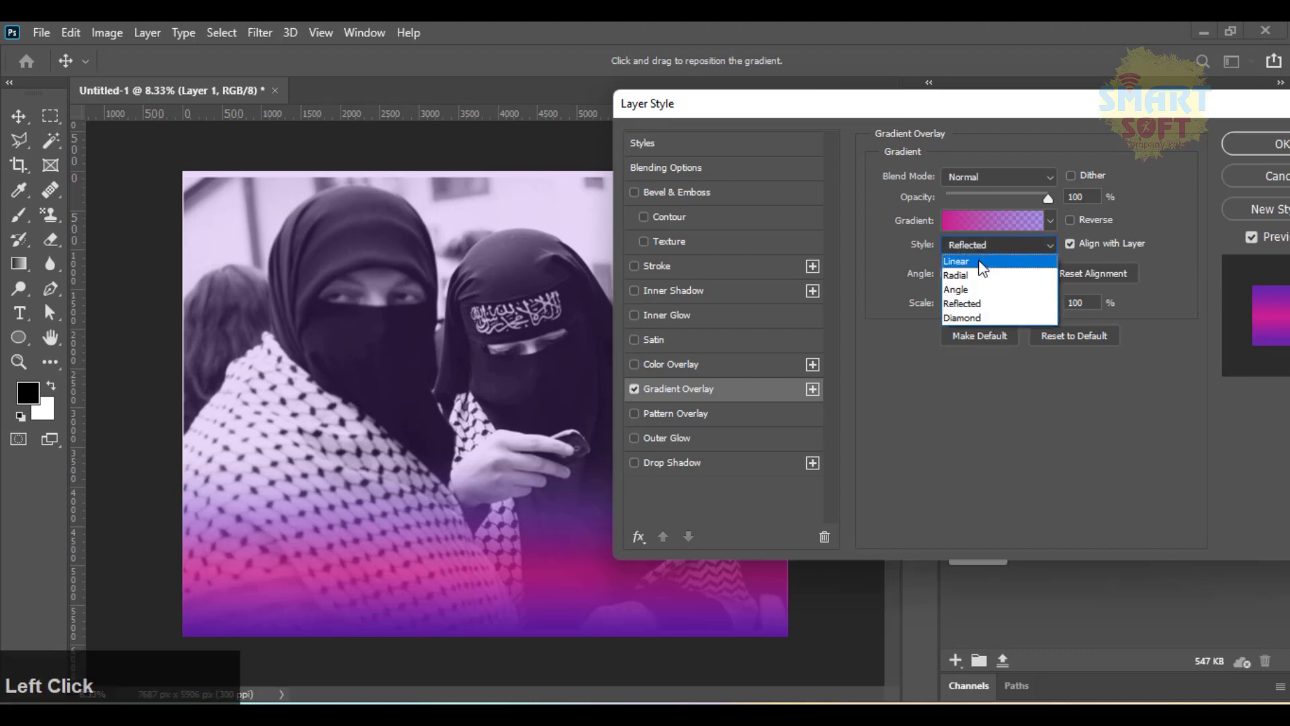
left_click(986, 318)
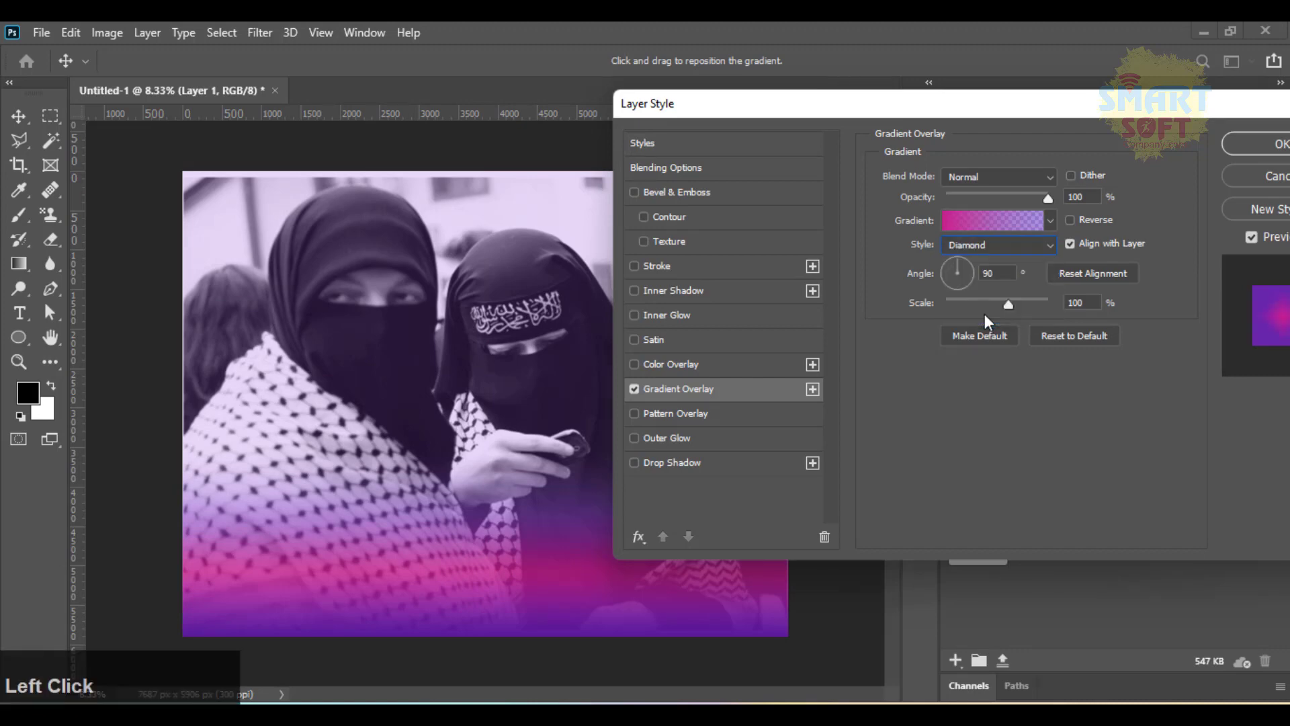
Return the gradient overlay to the Linear style, set its angle to 180°, apply the effect, and switch to the Move Tool
left_click(966, 275)
left_click_drag(965, 272, 941, 296)
left_click(980, 244)
left_click(976, 266)
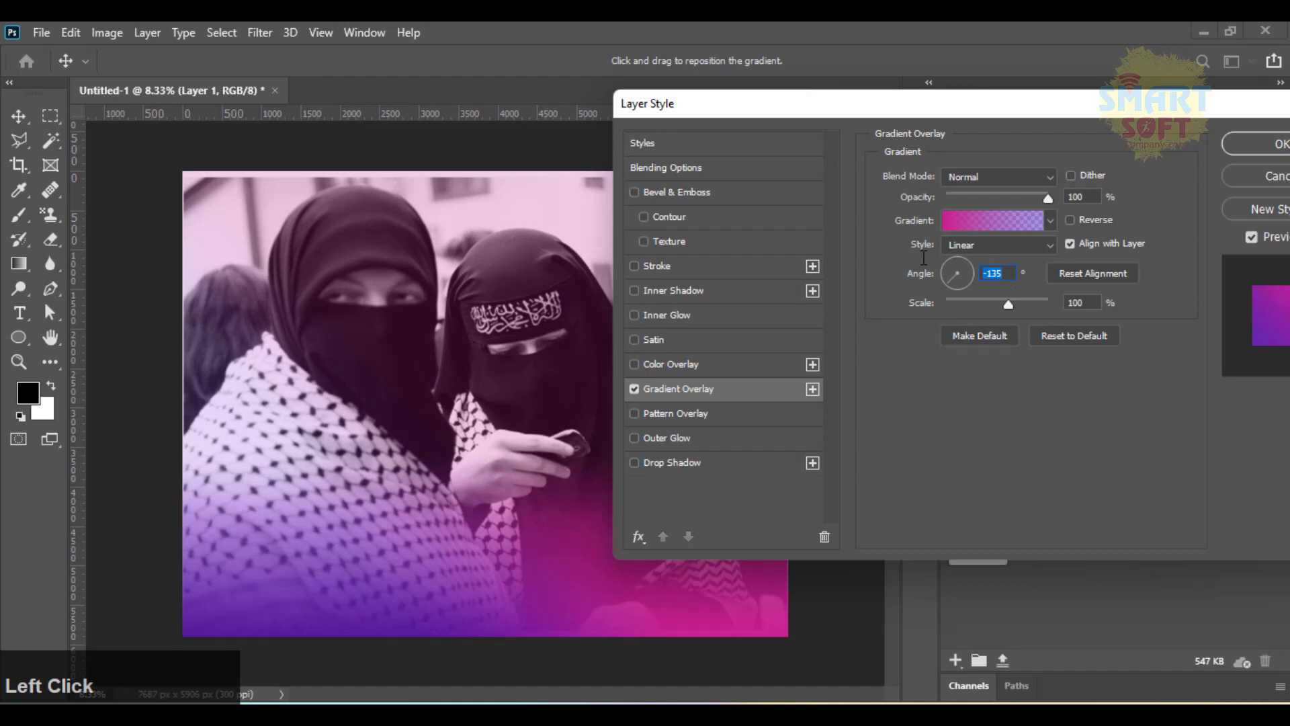
type("190")
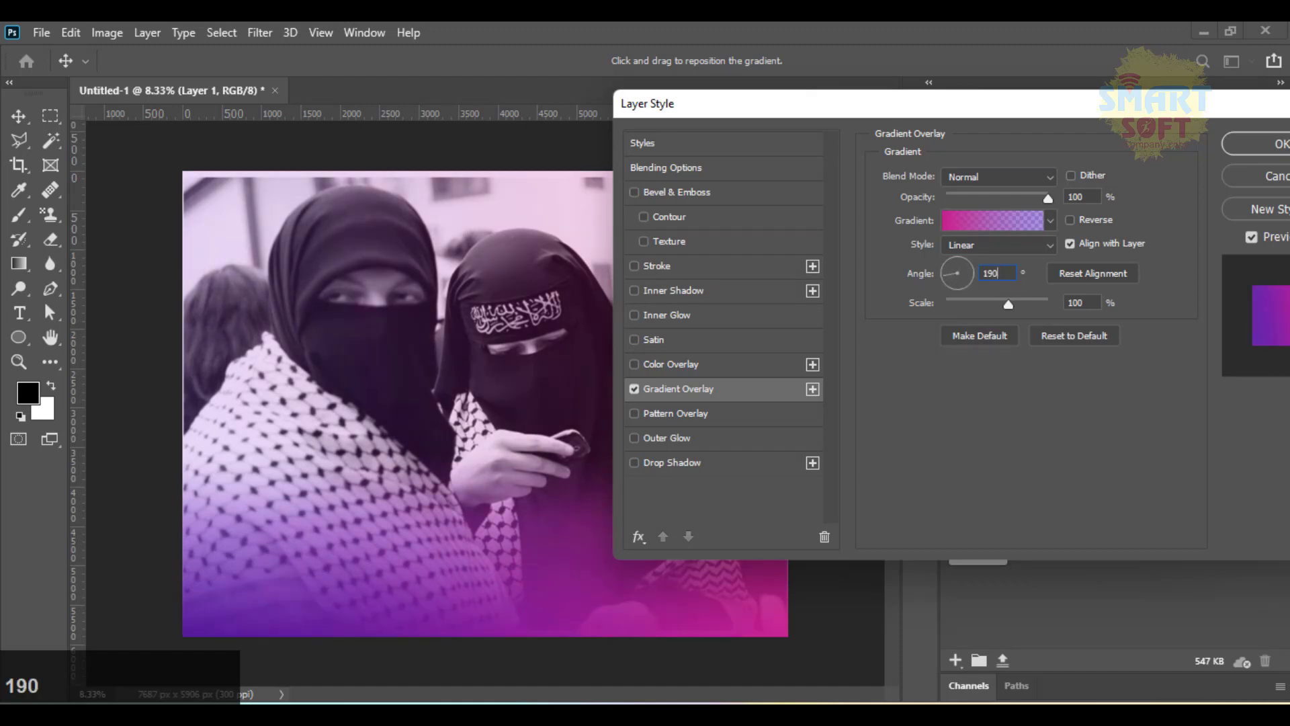
key("BackSpace")
key("BackSpace")
type("80")
left_click(1244, 149)
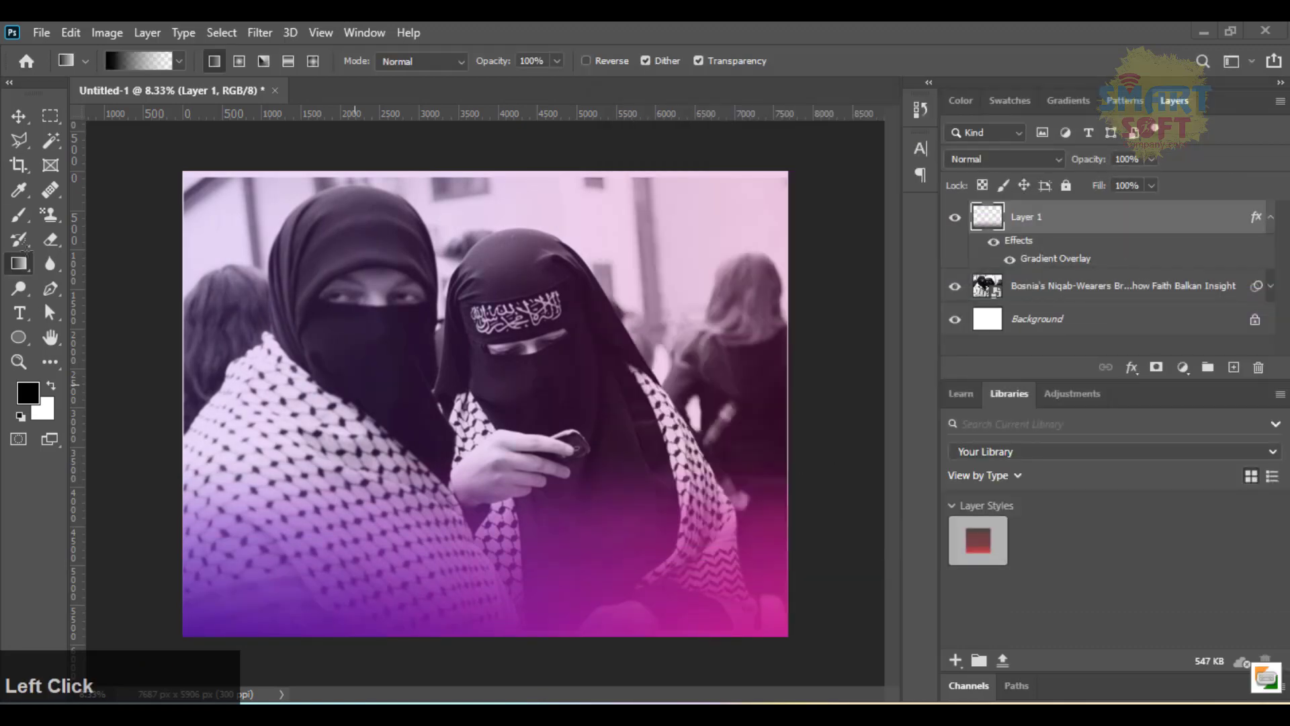
left_click(19, 119)
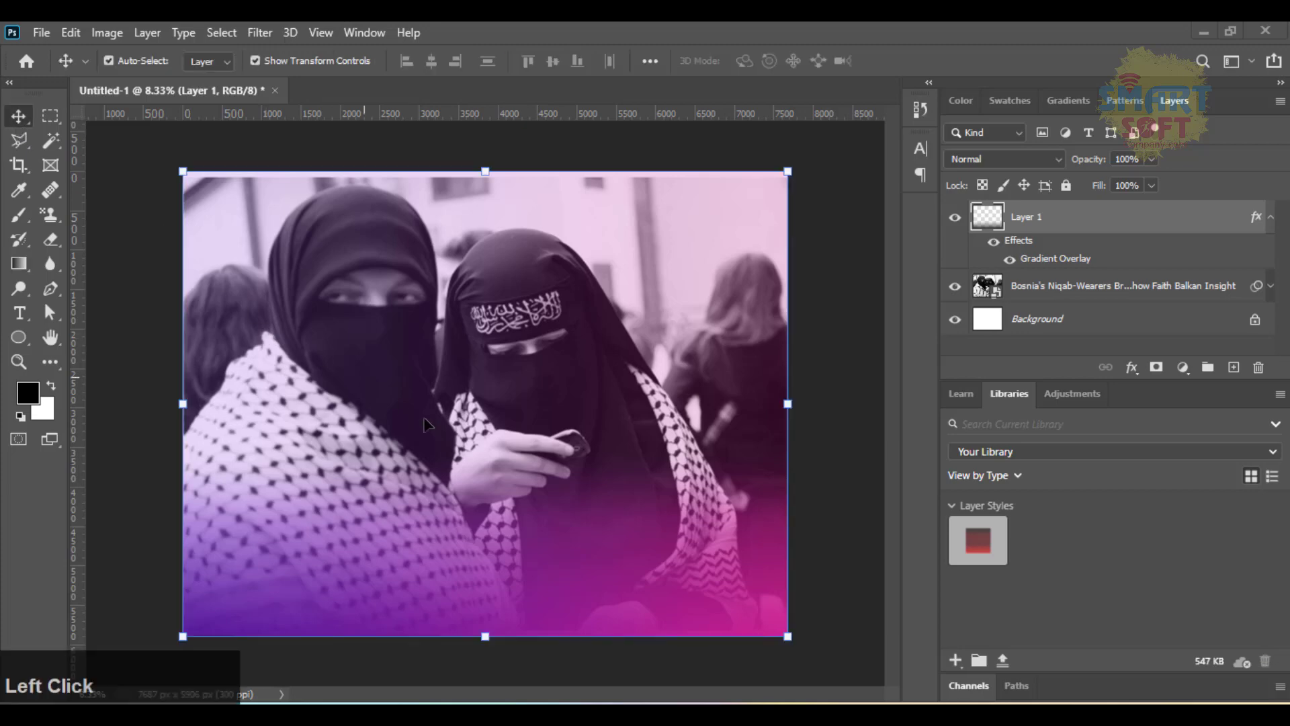
Switch to the Facebook folder in File Explorer, enlarge its thumbnails, and examine the sample posters and Untitled-1 copy.jpg
key("F9")
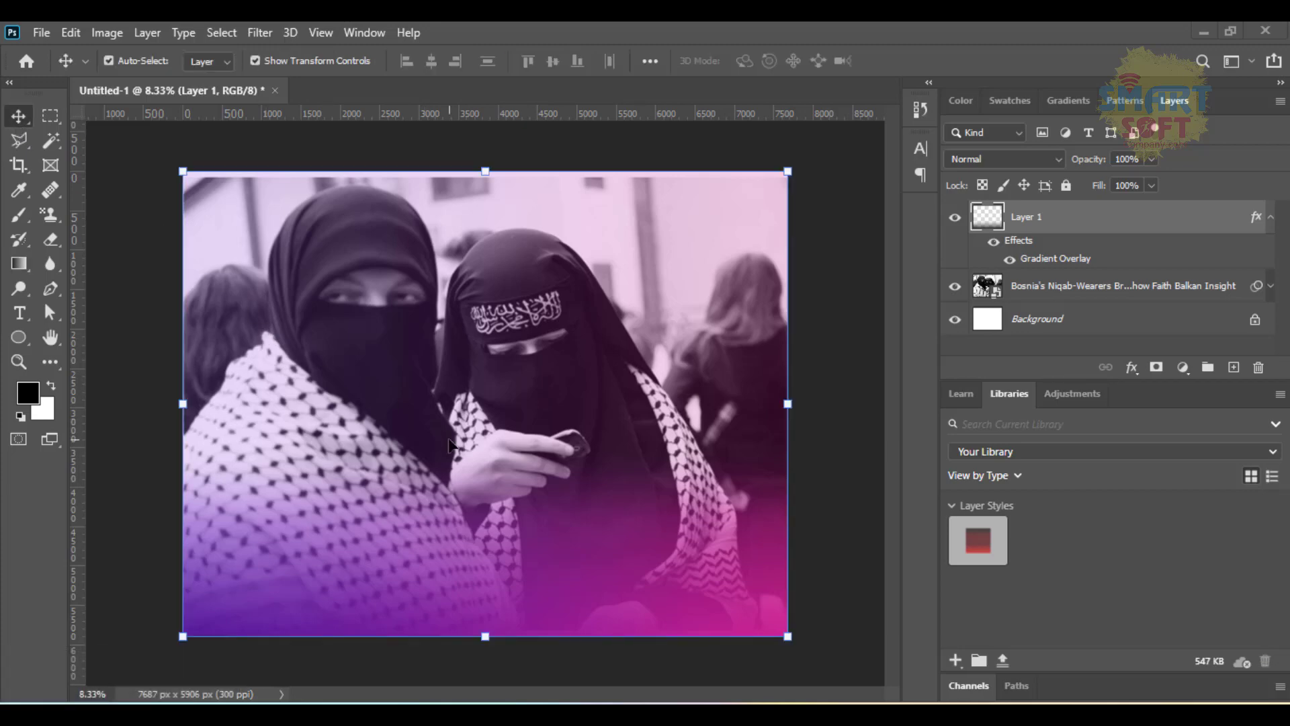
left_click(513, 284)
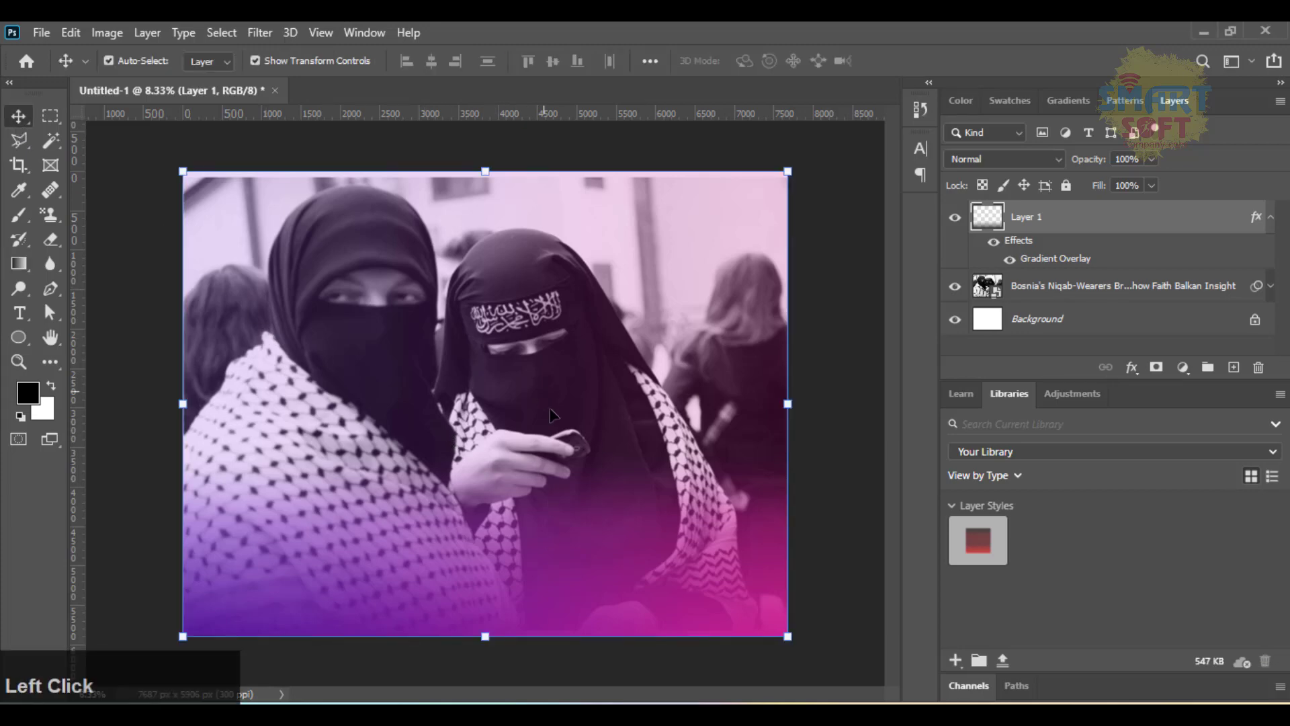
left_click(513, 712)
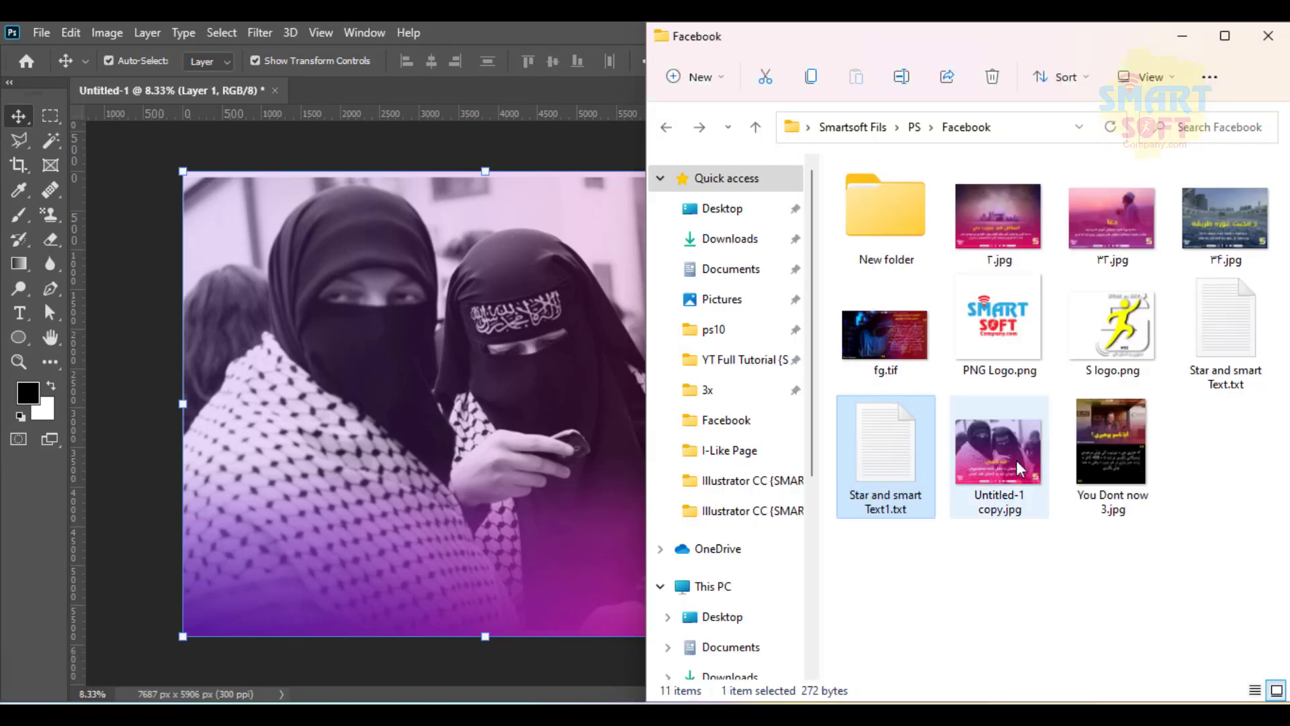
left_click(1142, 77)
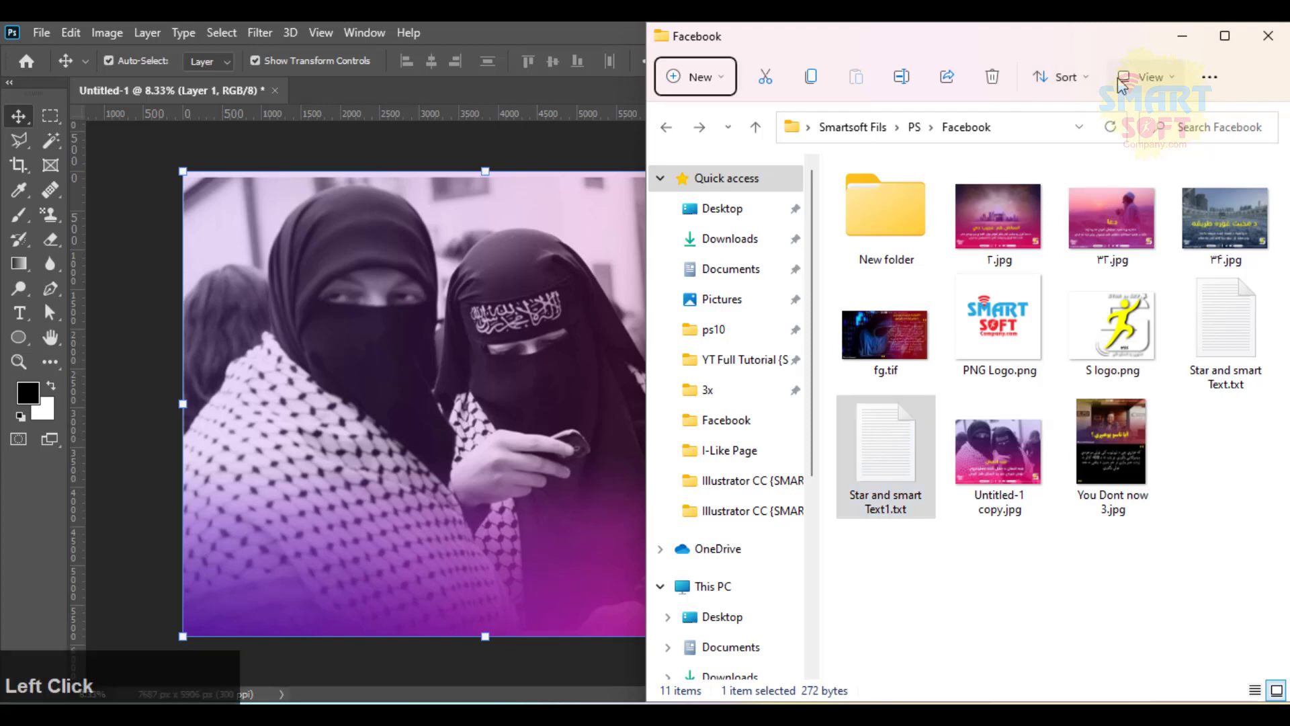
left_click(1133, 128)
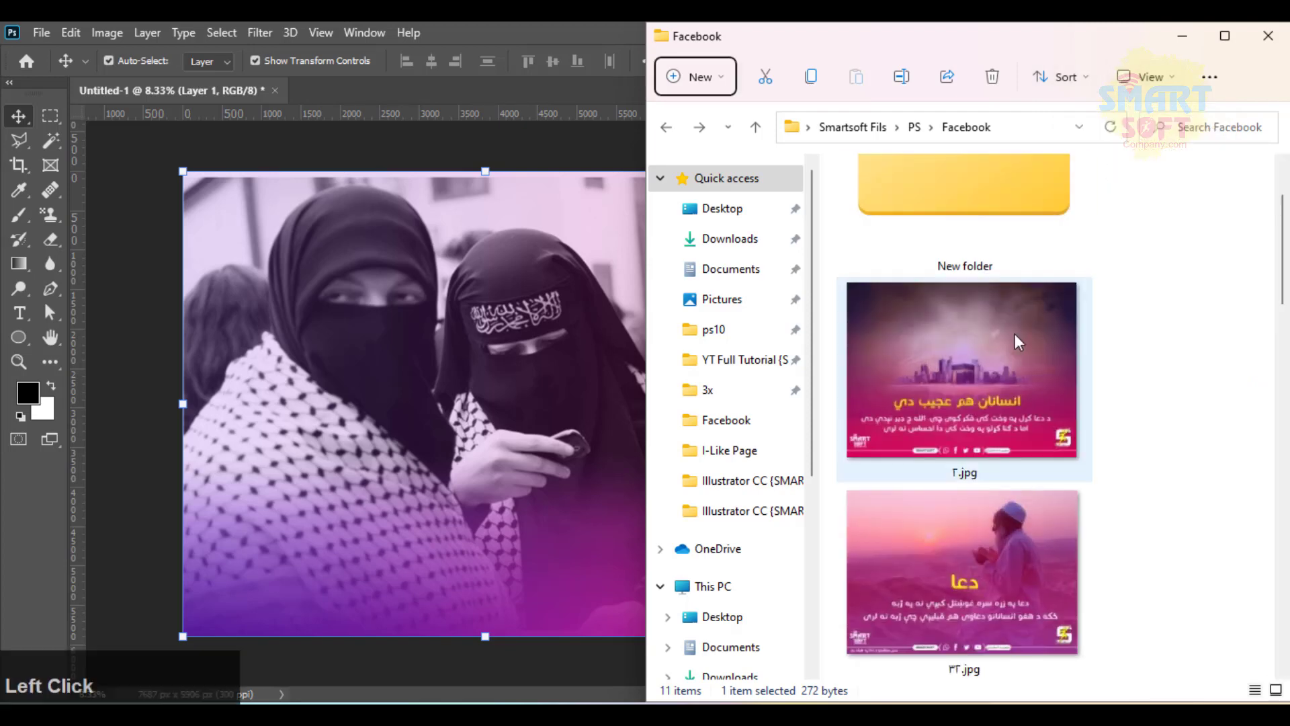
left_click(975, 477)
key("Down")
key("Down")
key("Down")
key("Down")
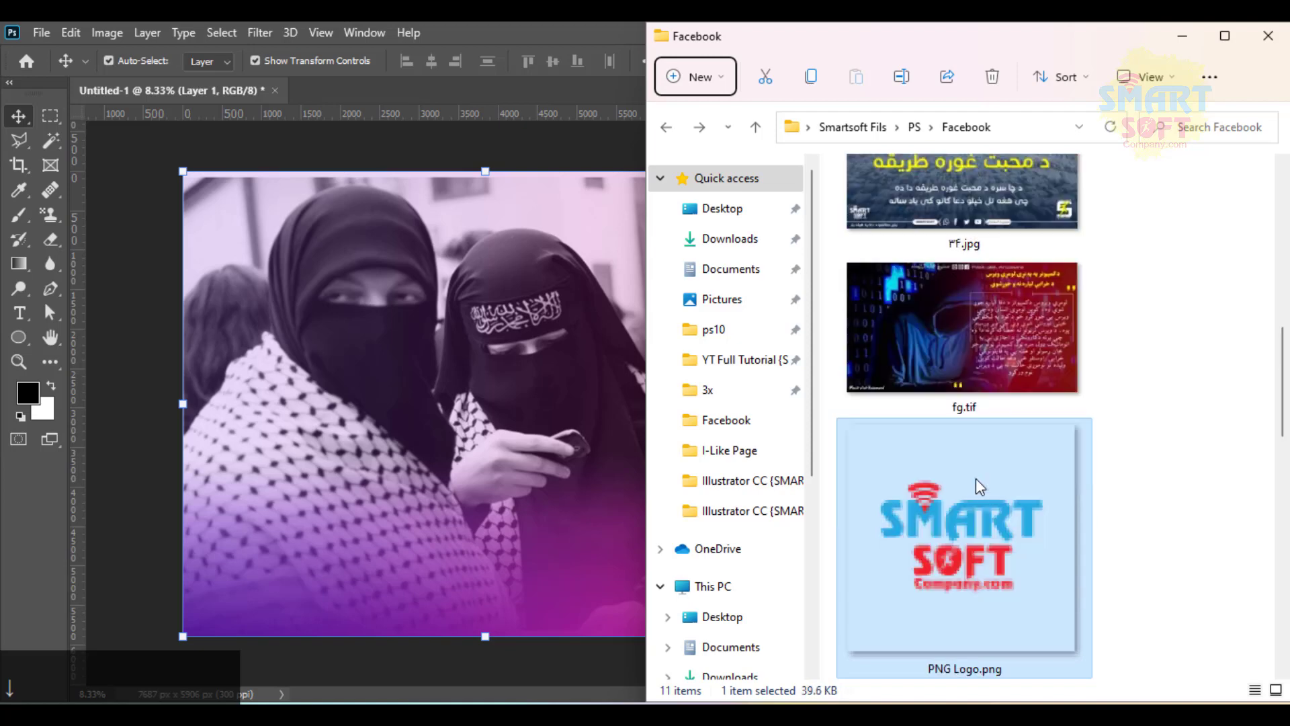
key("Down")
key("Down")
key("Down")
key("Down")
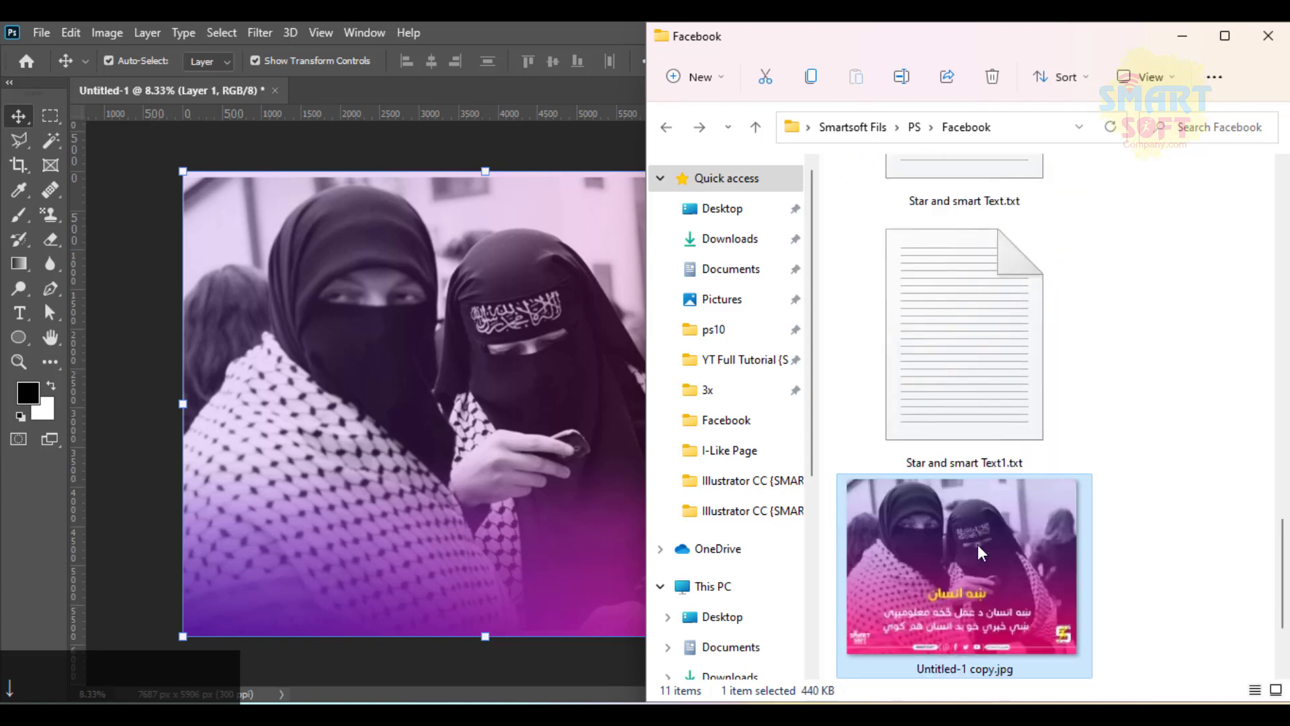
left_click(977, 544)
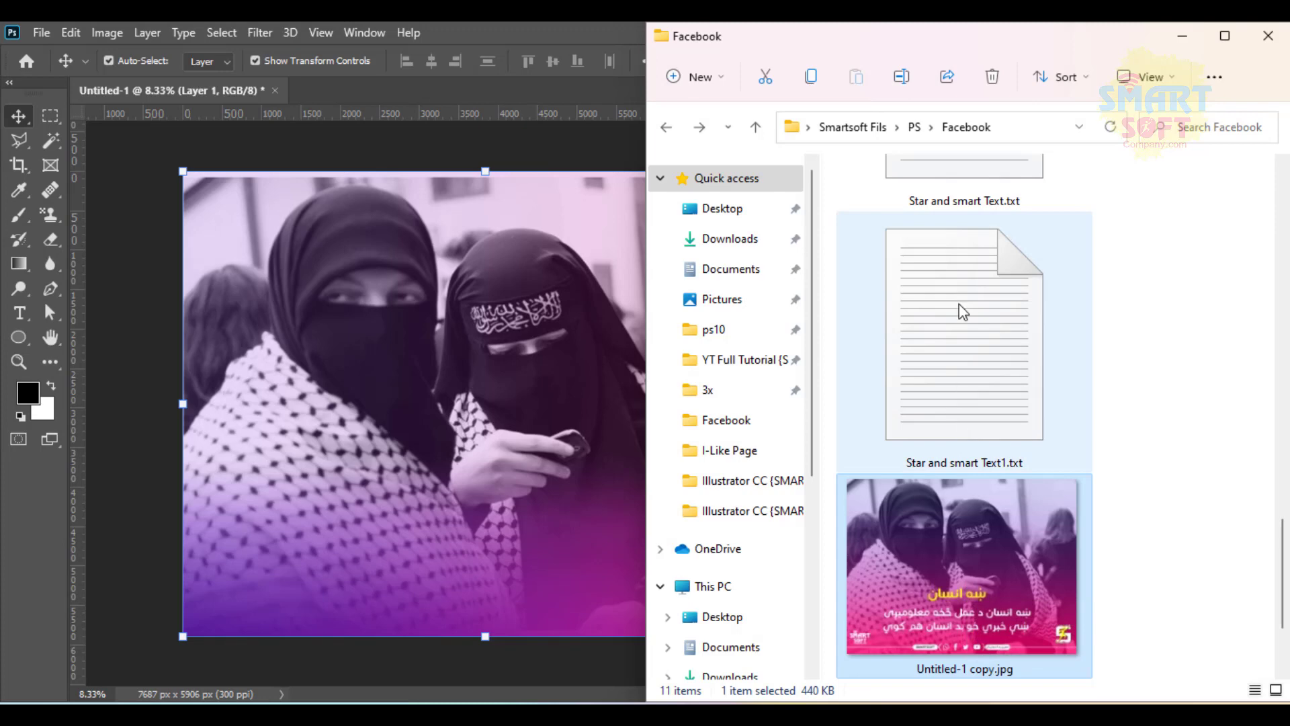
Open Star and smart Text.txt, copy its heading line انسانان هم عجیب دي, and paste it into a new text layer on the Photoshop poster
left_click(950, 183)
key("Return")
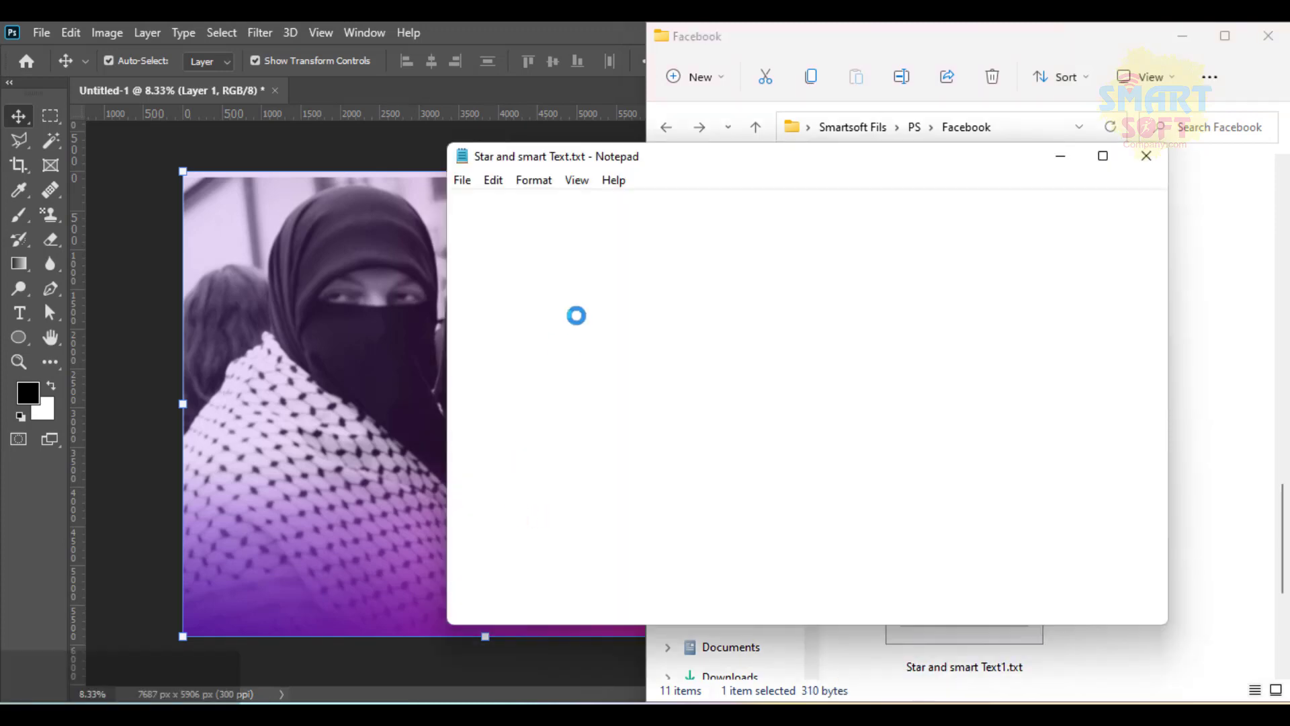
mouse_move(557, 214)
left_mouse_down()
mouse_move(499, 210)
mouse_move(553, 210)
left_mouse_up()
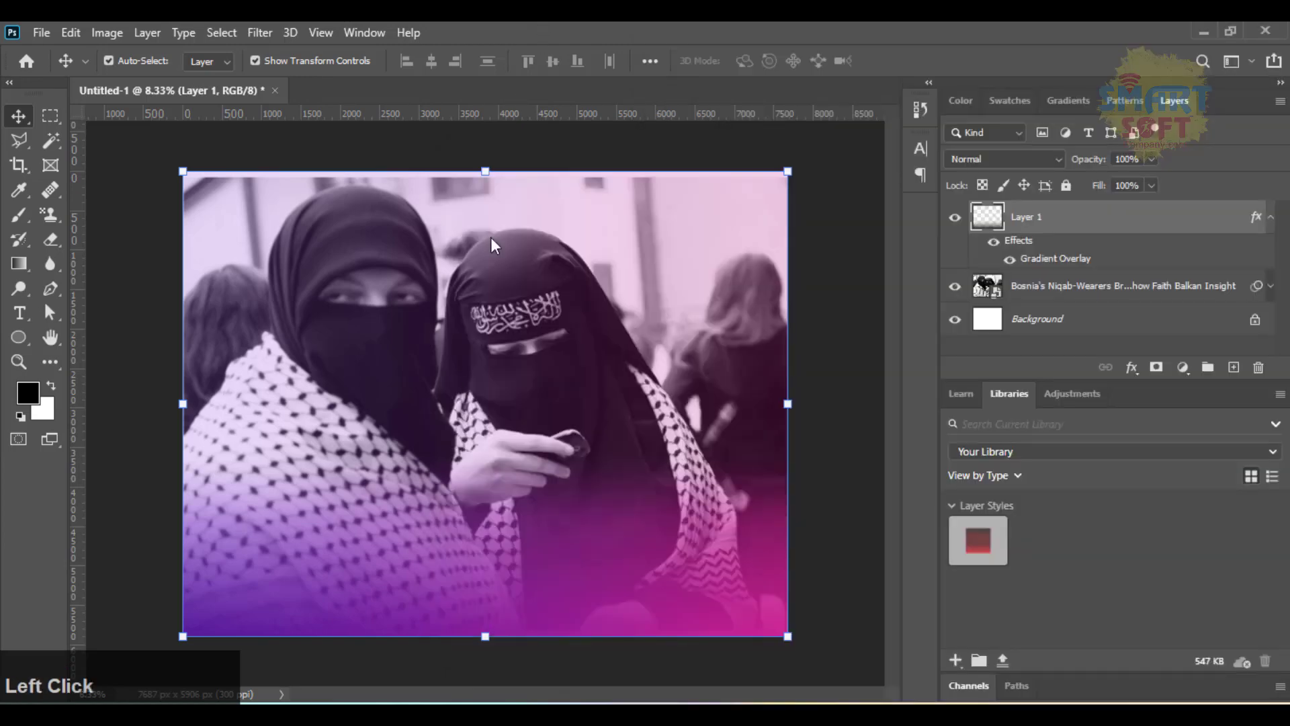
left_click(544, 27)
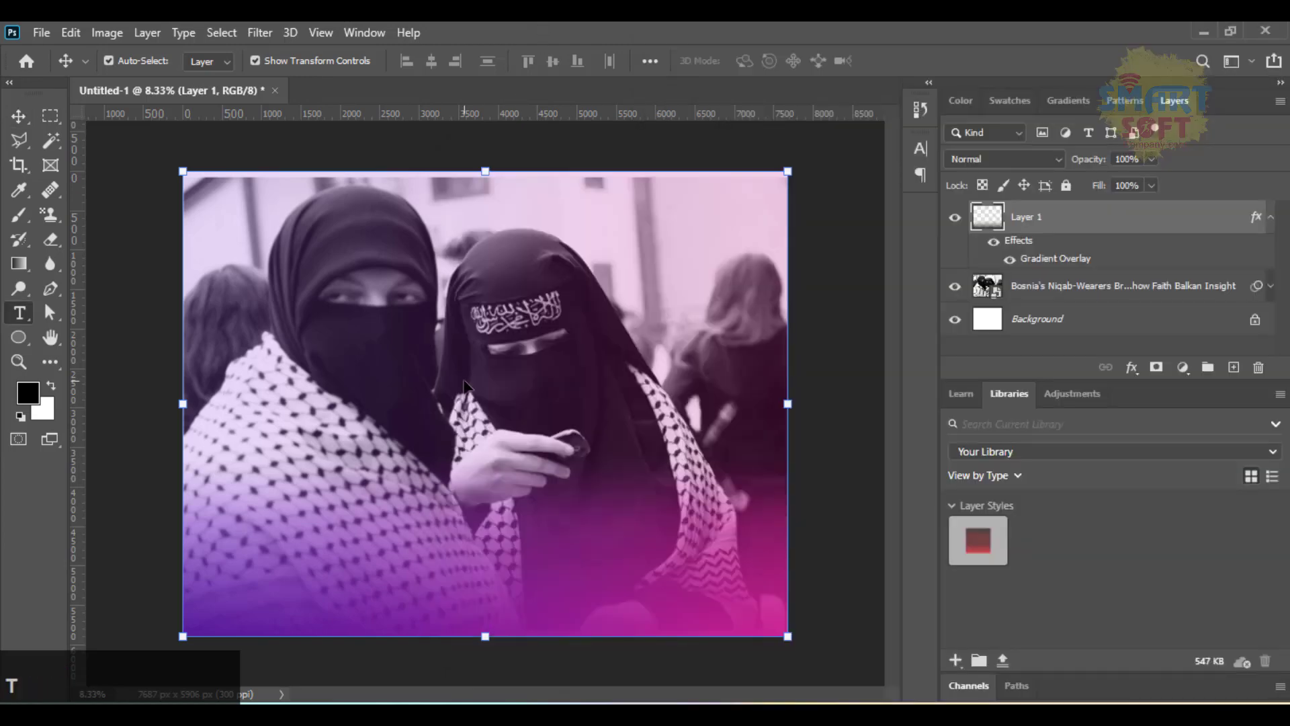
key("t")
left_click(468, 344)
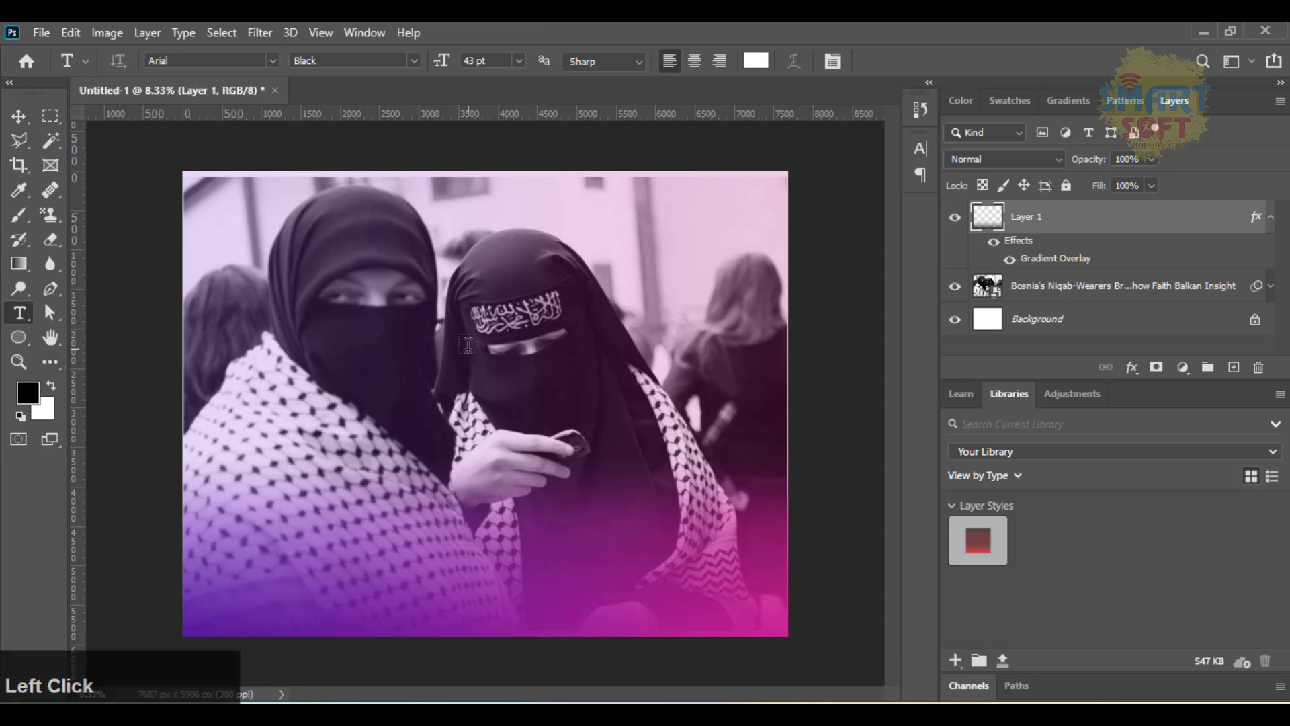
key("ctrl+v")
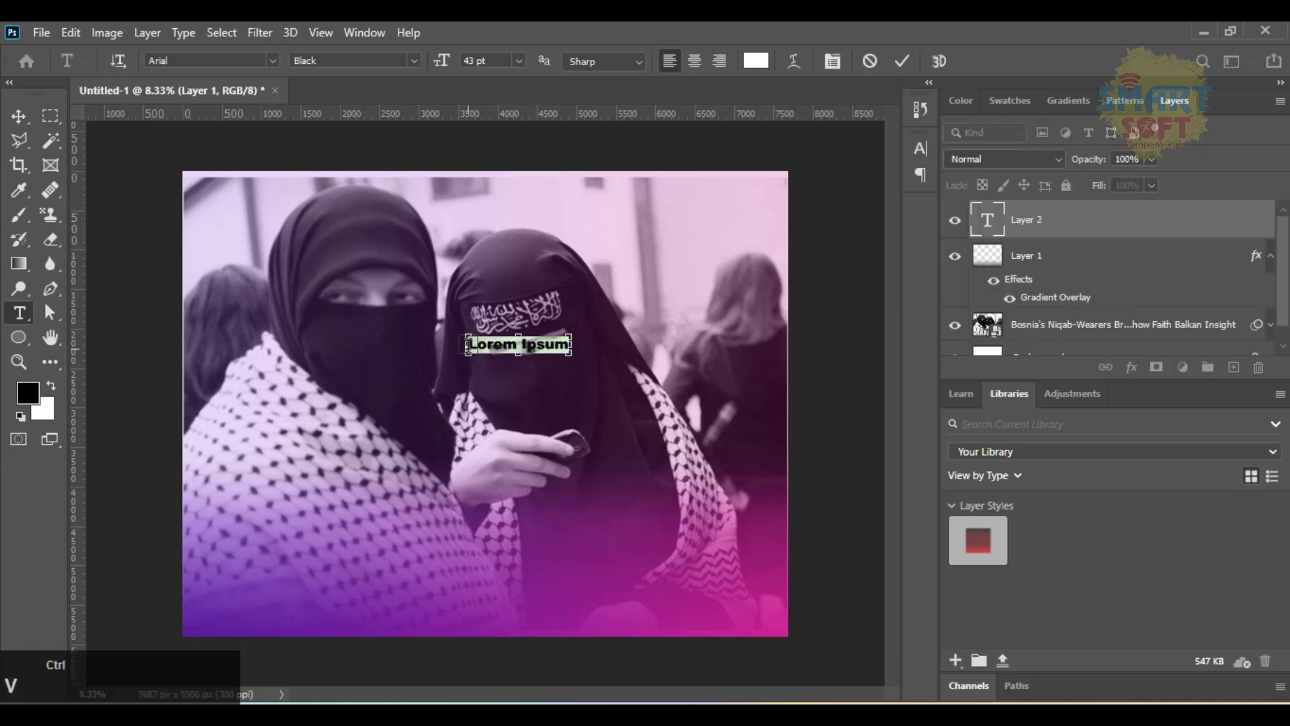
Set the heading text to 72 pt, scale it to about 185%, and move it down near the middle of the photo
key("ctrl+a")
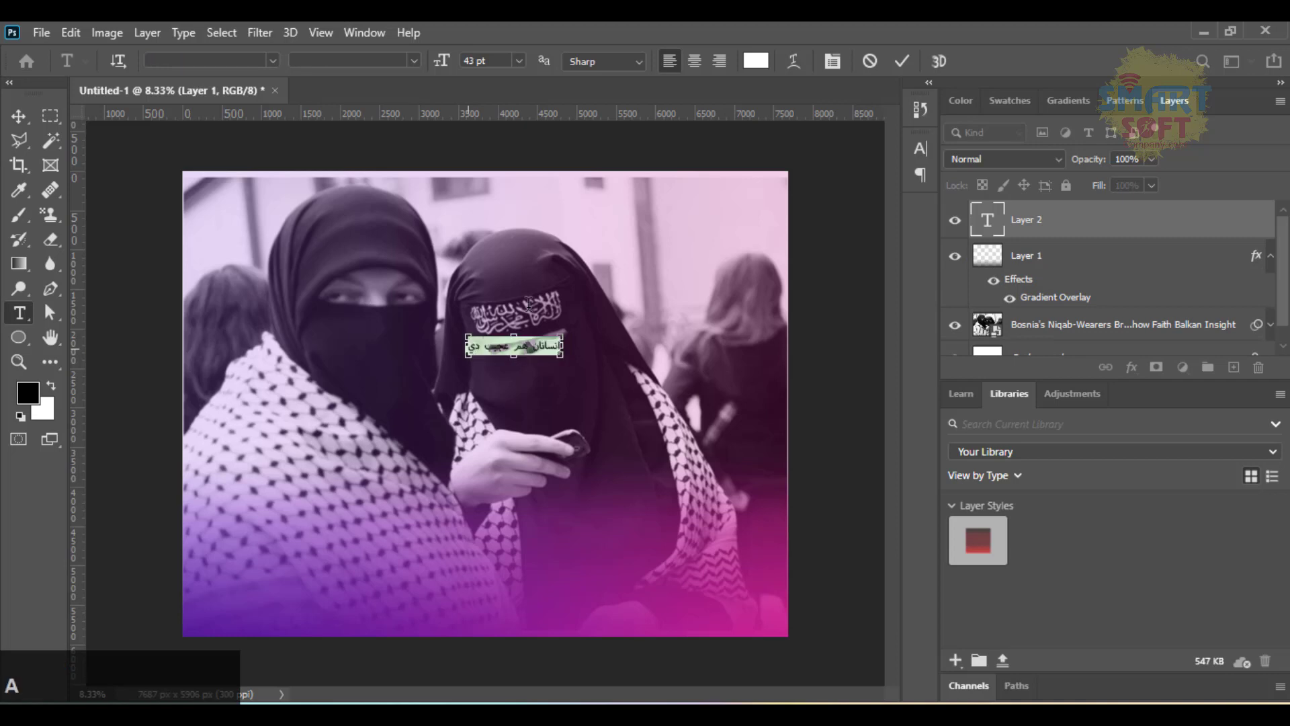
left_click(516, 62)
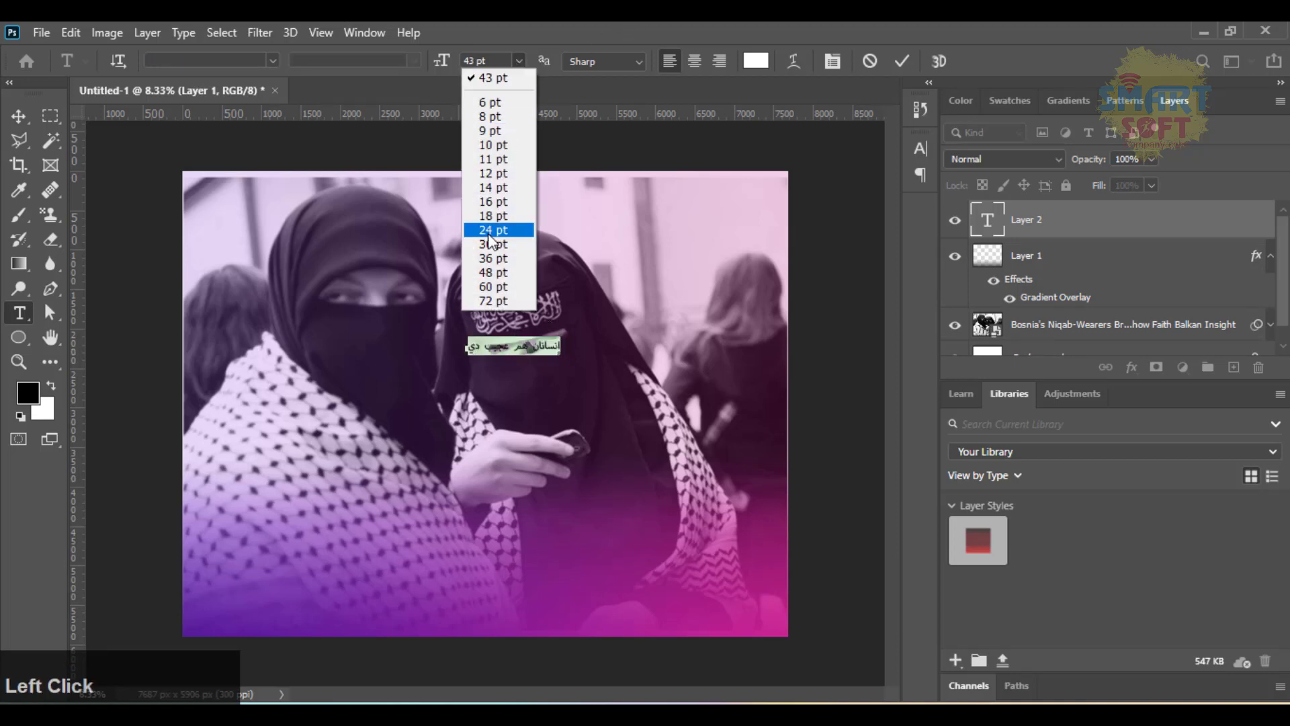
left_click(494, 299)
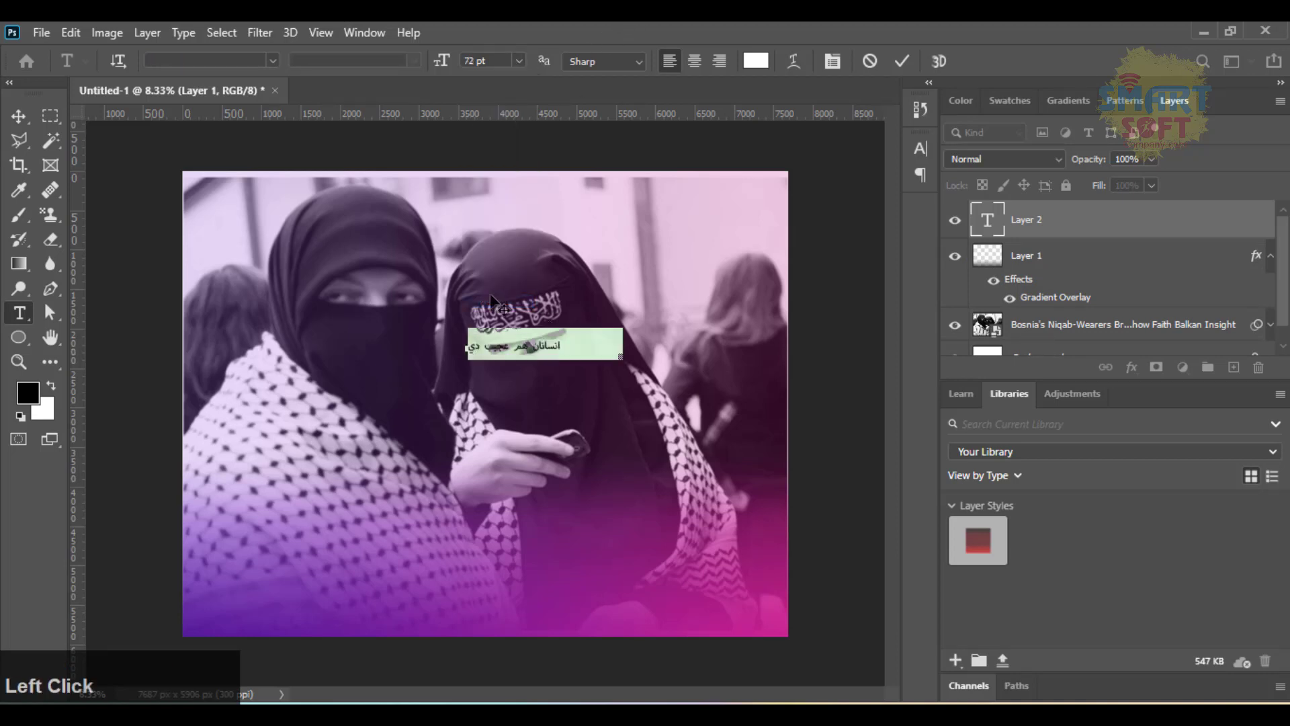
left_click(20, 117)
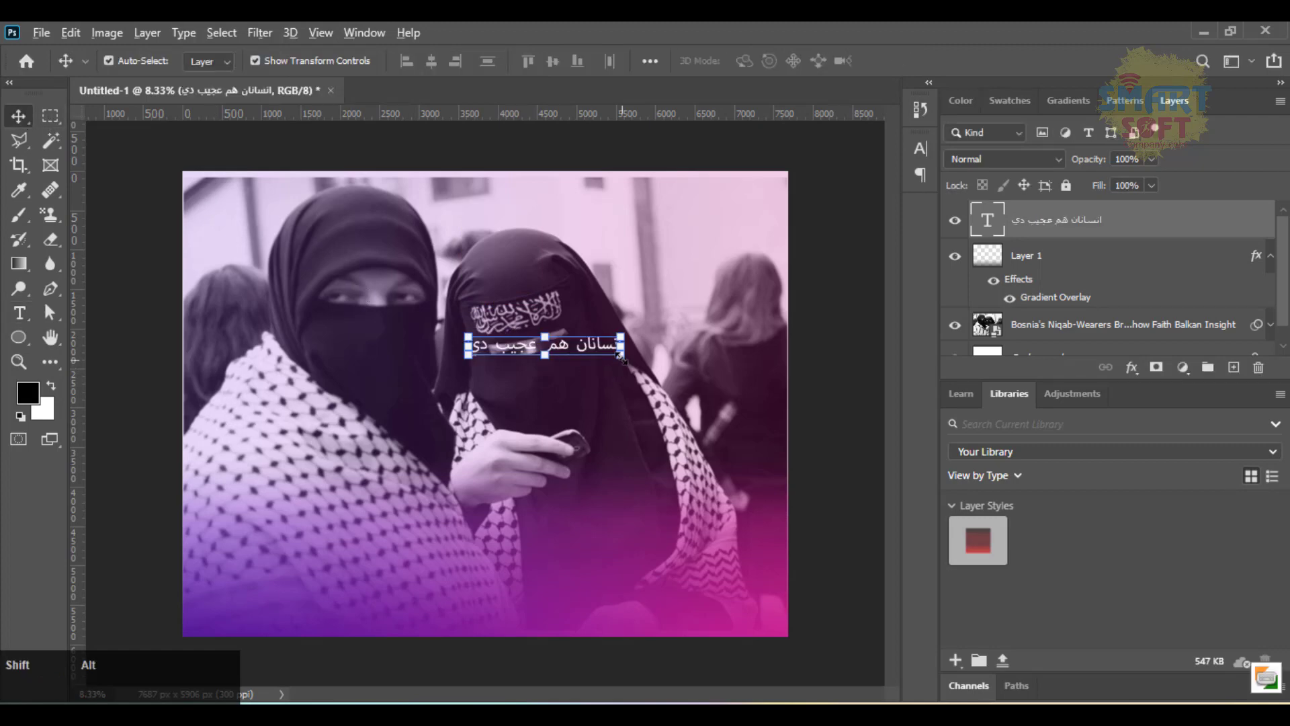
left_click_drag(621, 355, 685, 396)
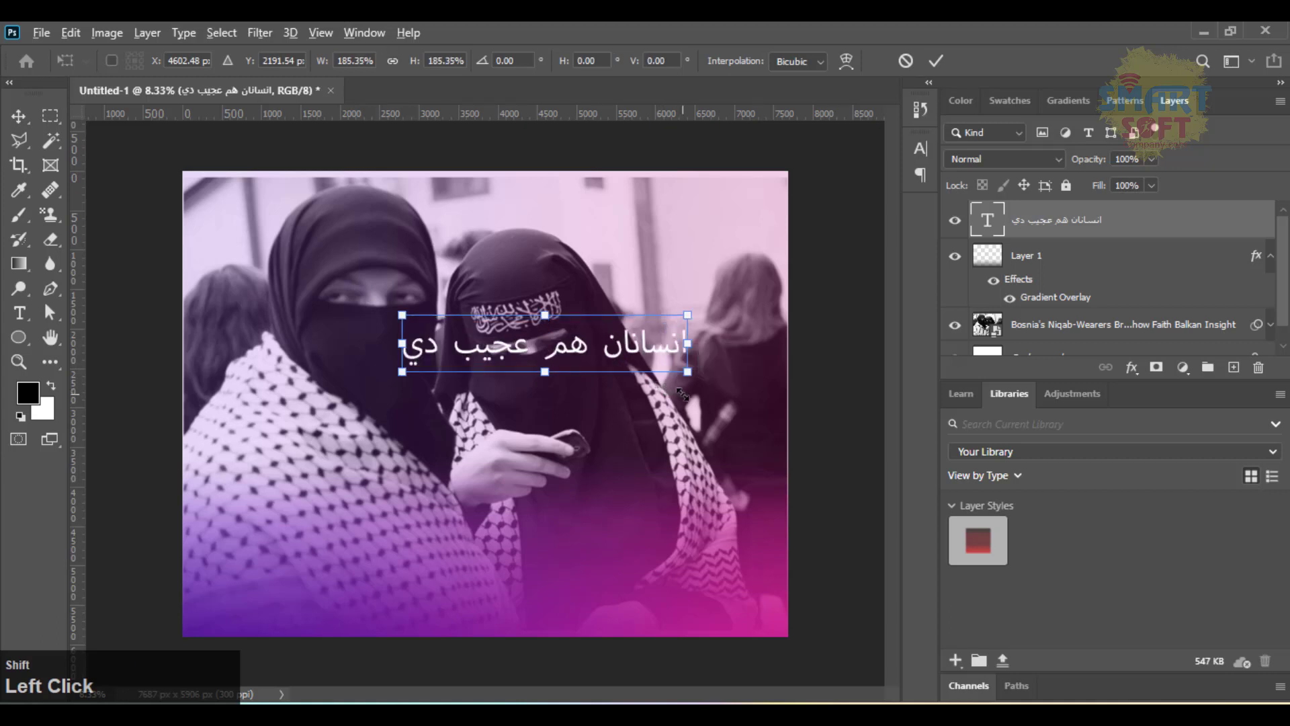
key("Return")
left_click_drag(589, 352, 508, 396)
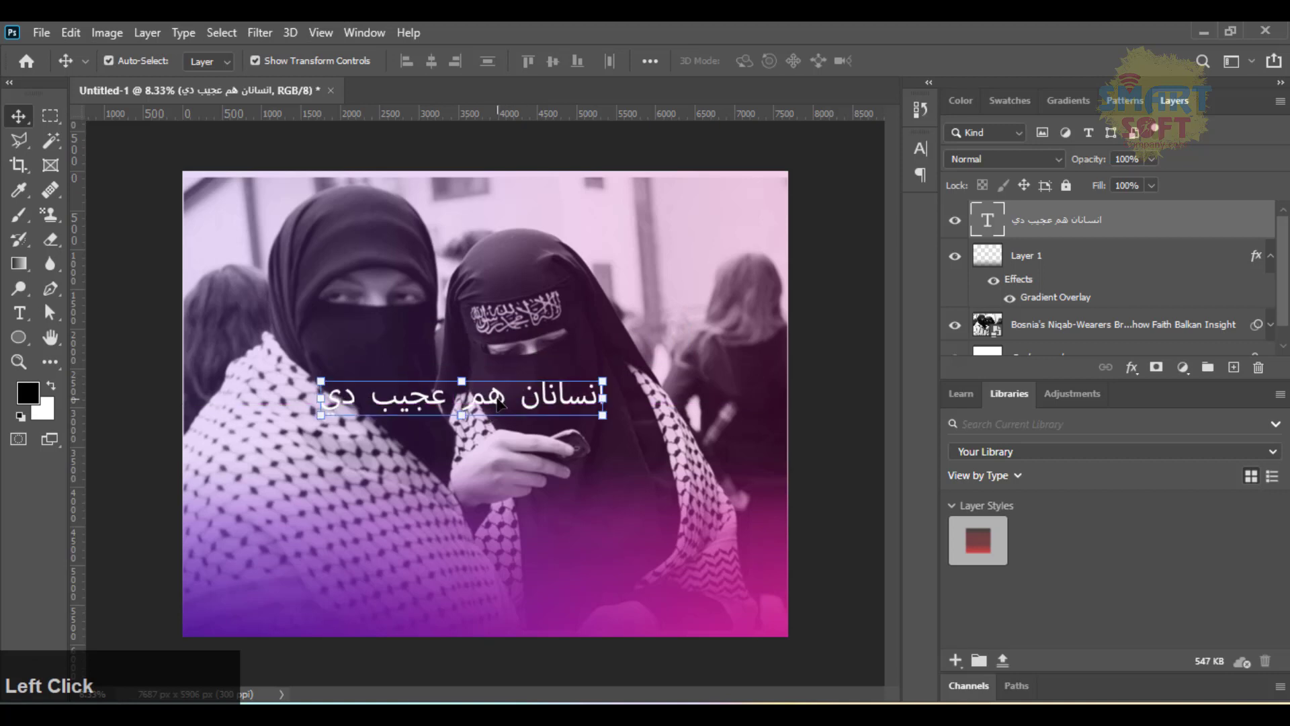
Change the font of the whole heading text to AGT Balkh
key("t")
left_click(509, 390)
key("ctrl+a")
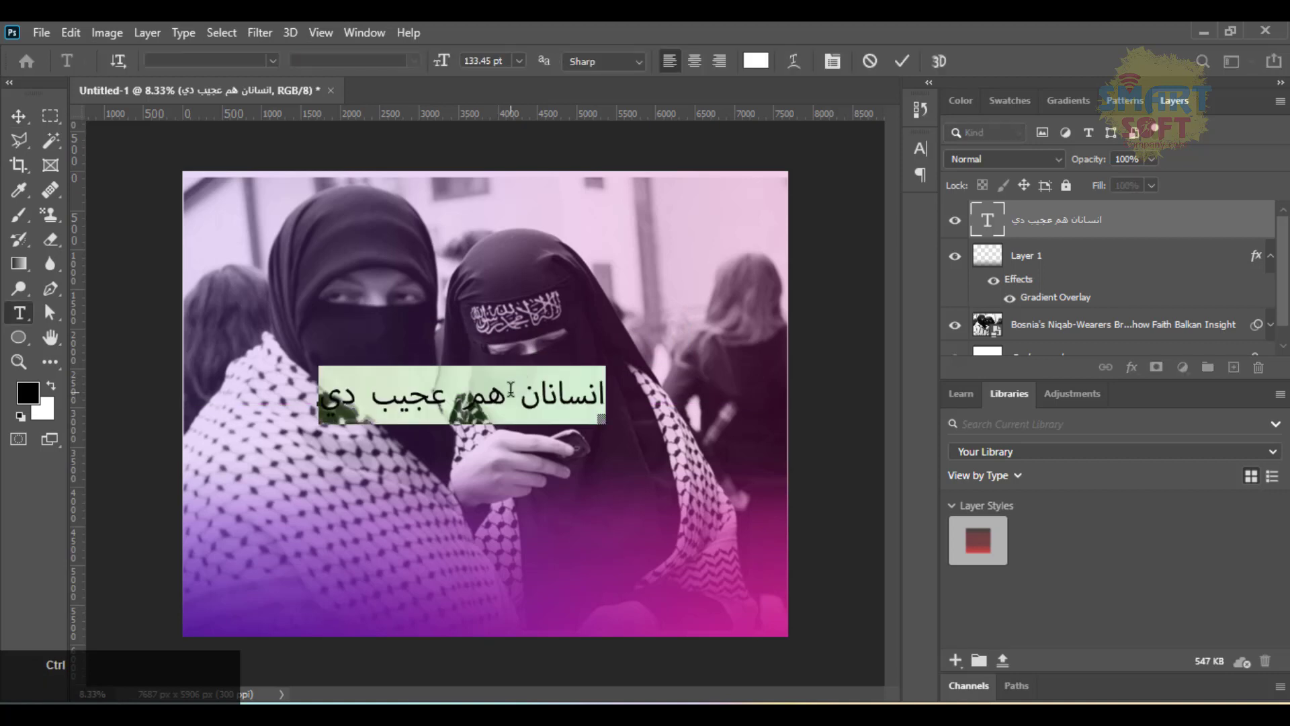
left_click(273, 62)
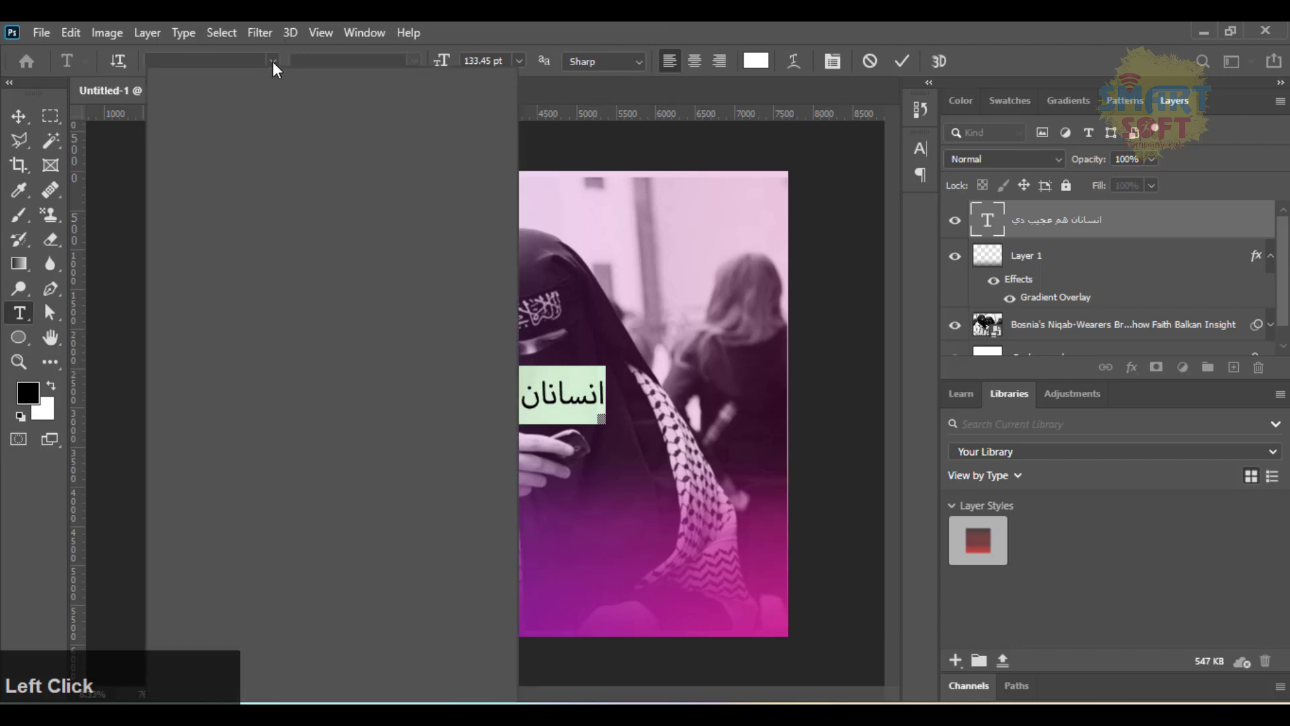
key("alt")
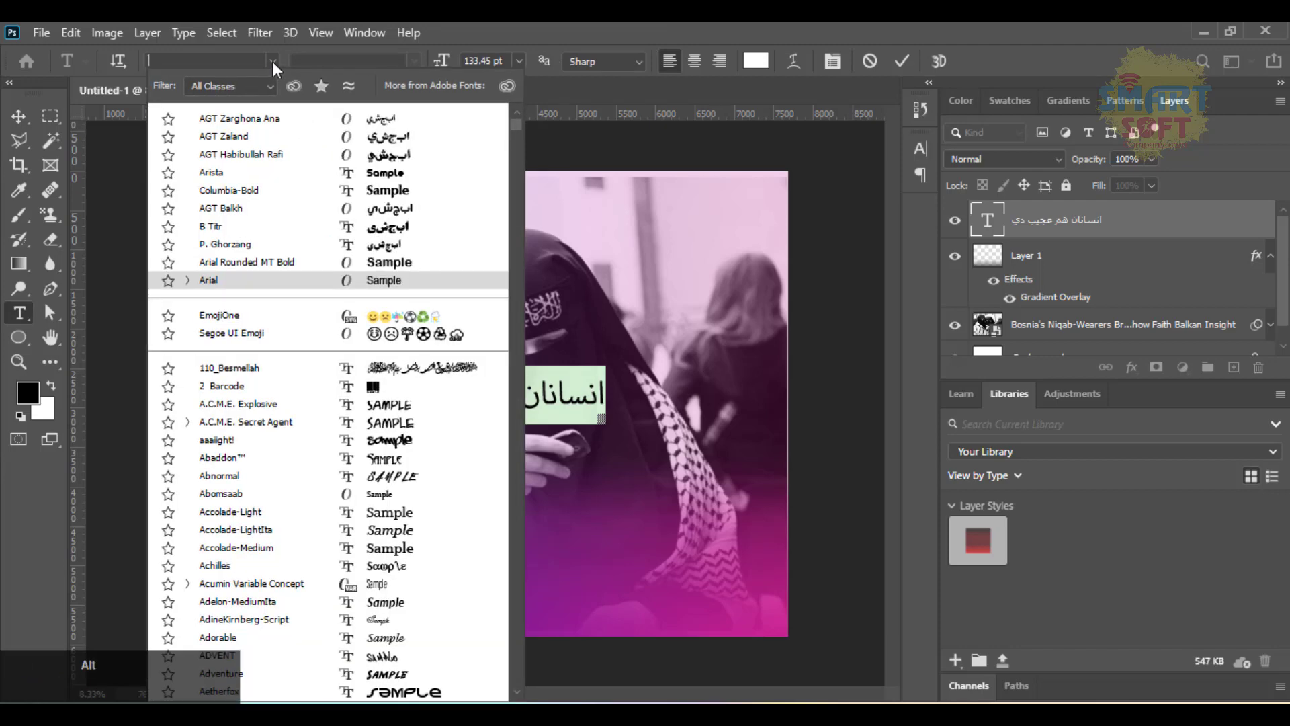
type("AGT Balkh")
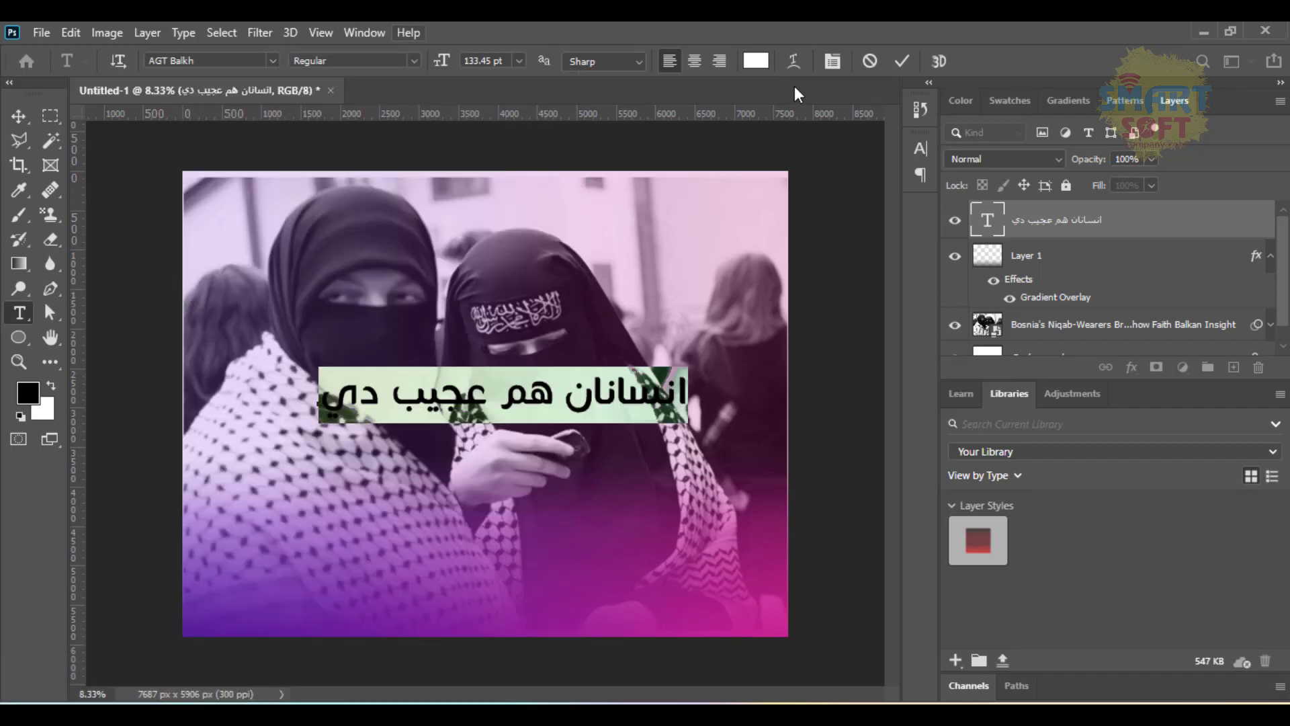
Colour the heading text bright yellow and switch back to the Move Tool
left_click(756, 62)
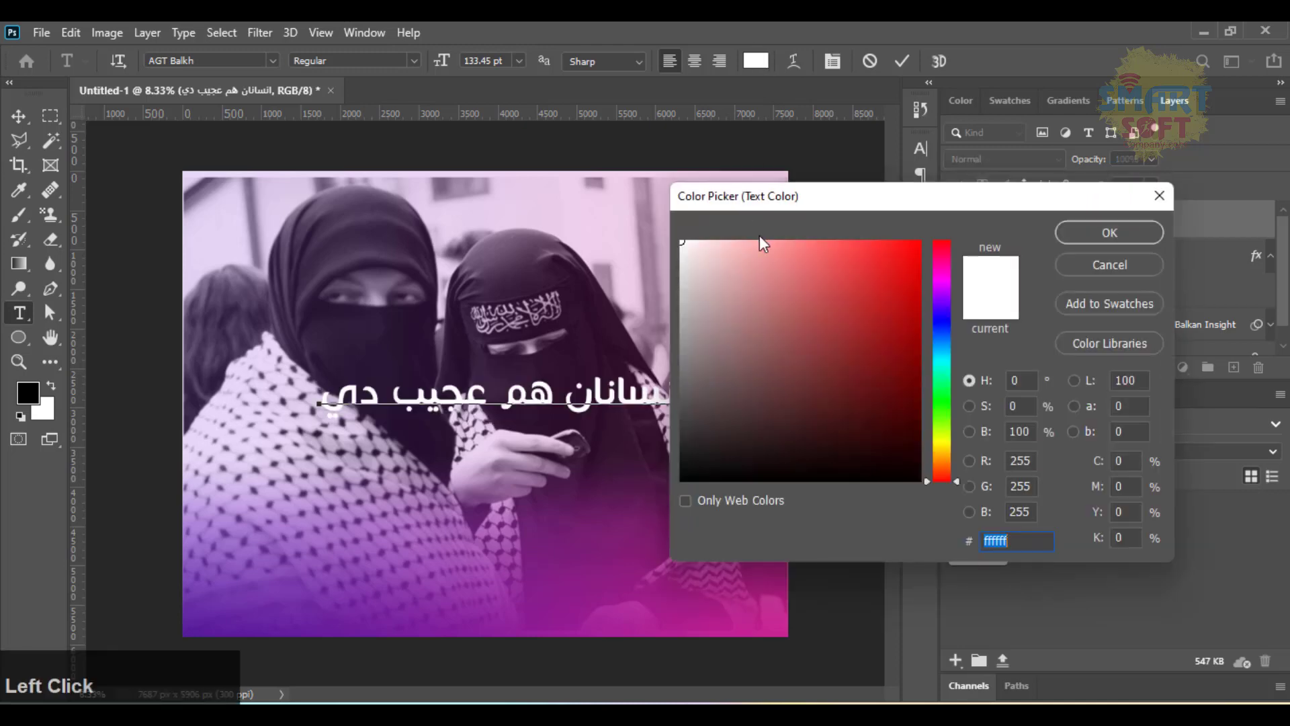
left_click(942, 445)
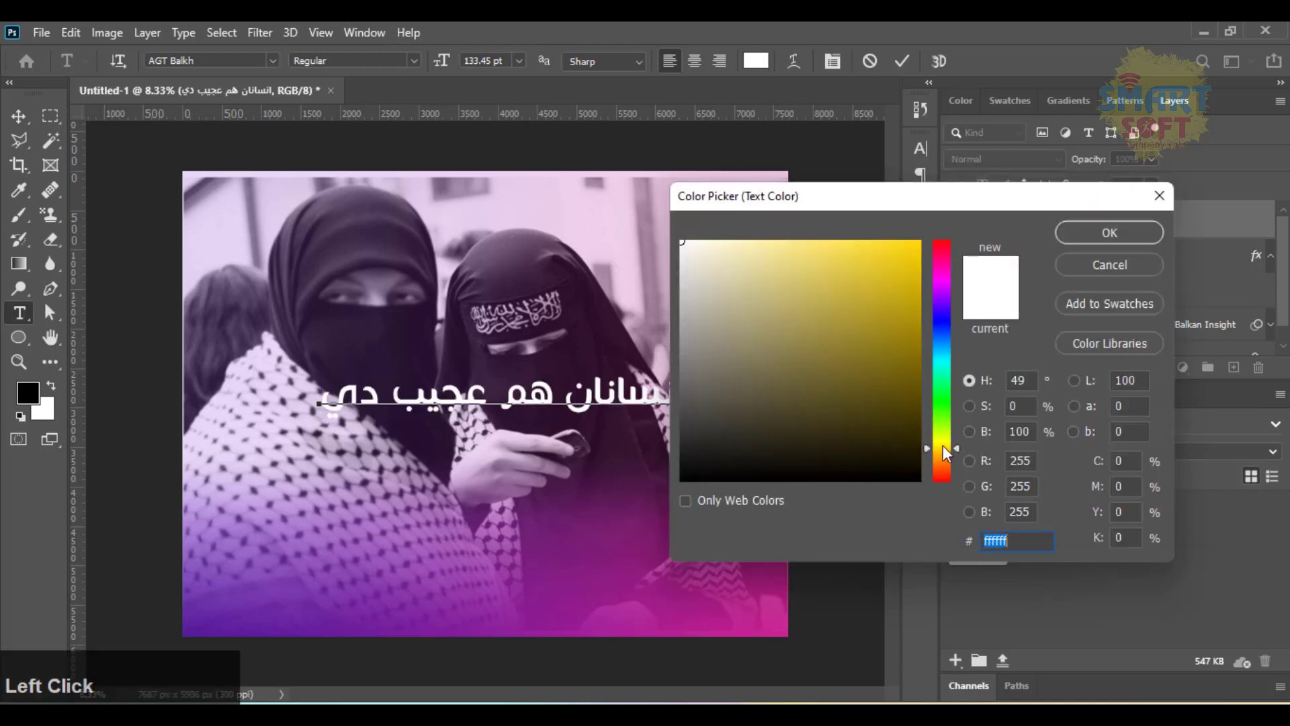
left_click(941, 439)
left_click_drag(900, 327, 923, 226)
left_click(1073, 238)
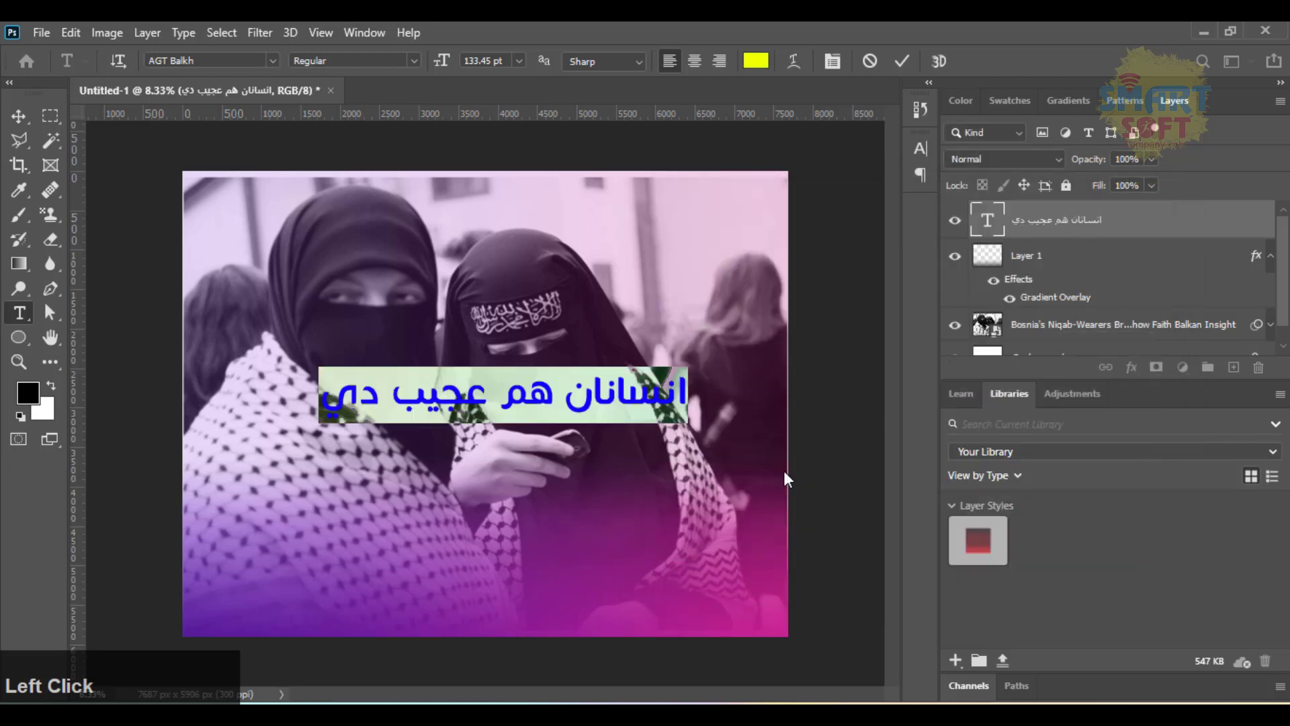
left_click(18, 118)
Add a new empty layer and place it directly beneath Layer 1, keeping the new layer selected
left_click(449, 307)
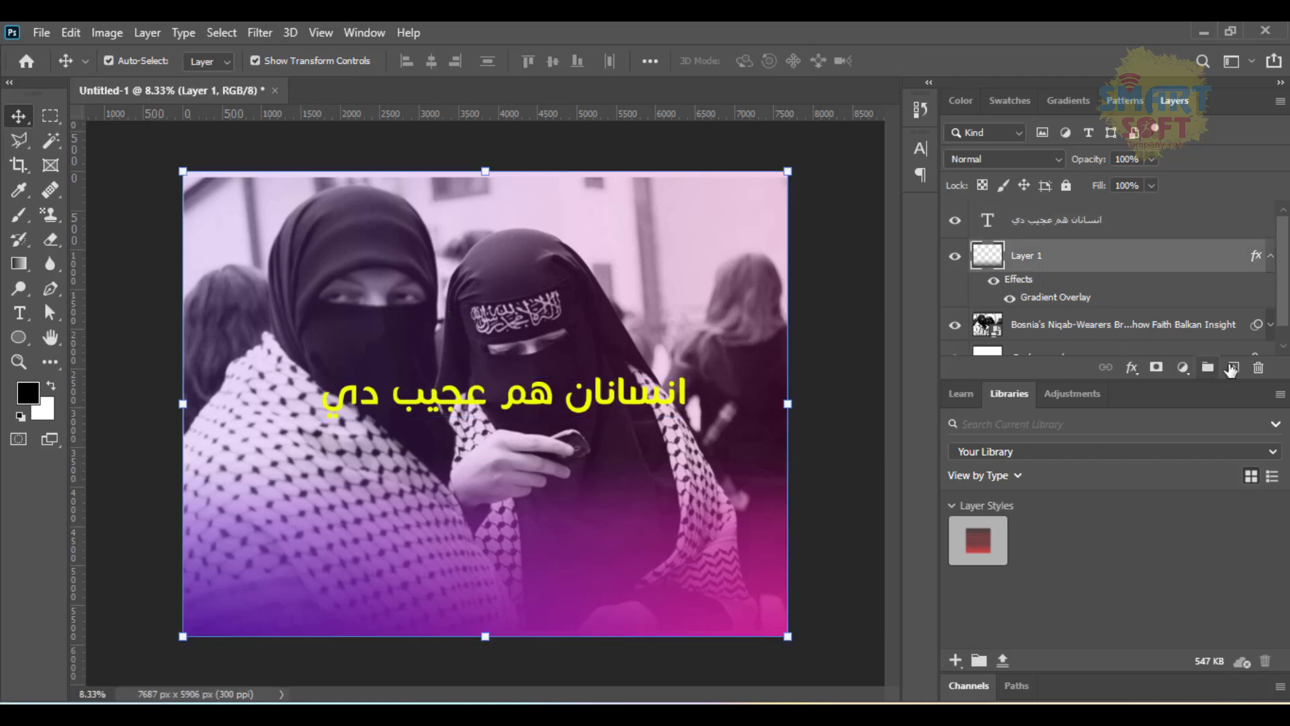
left_click(1233, 367)
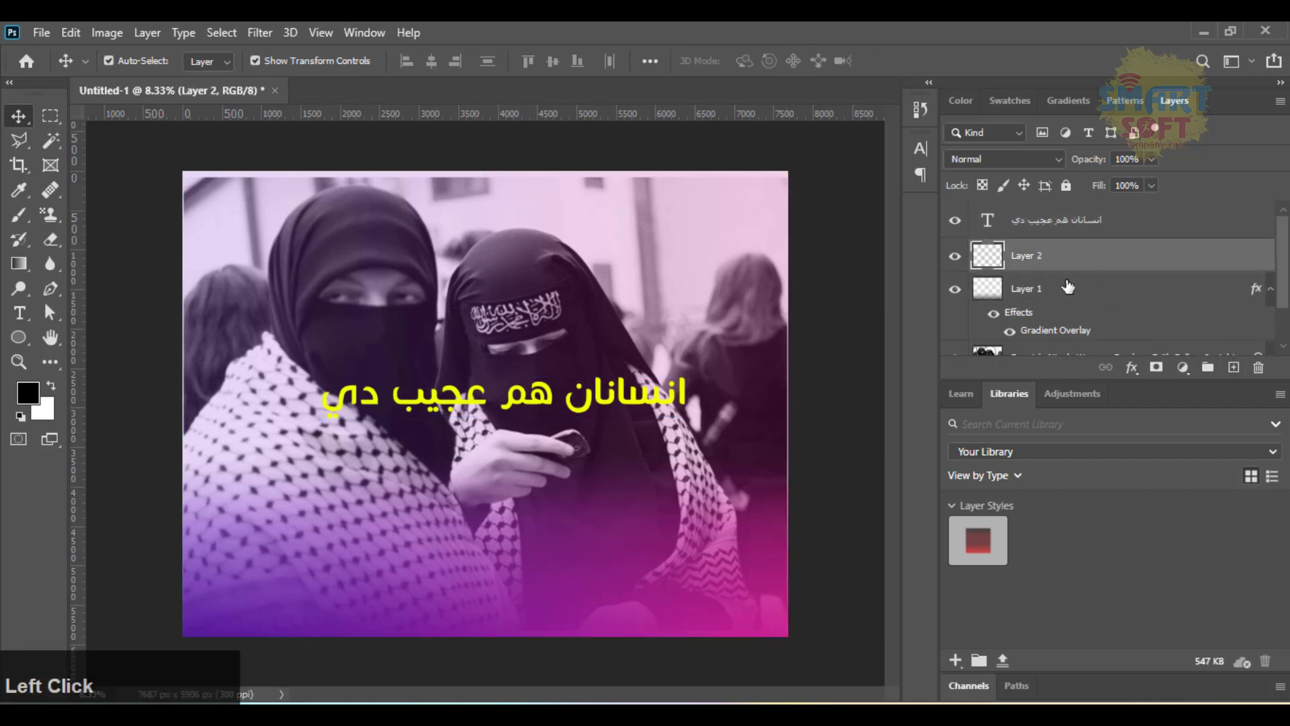
left_click_drag(1068, 289, 1060, 254)
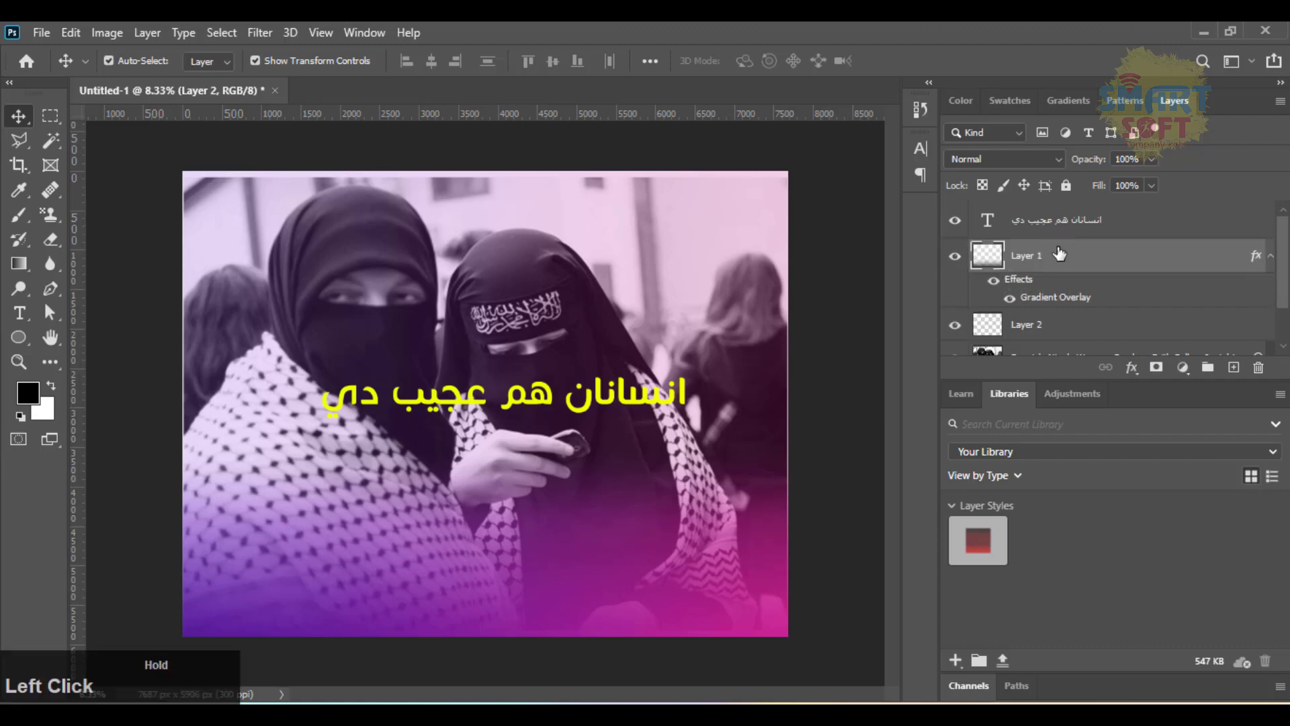
left_click(1025, 325)
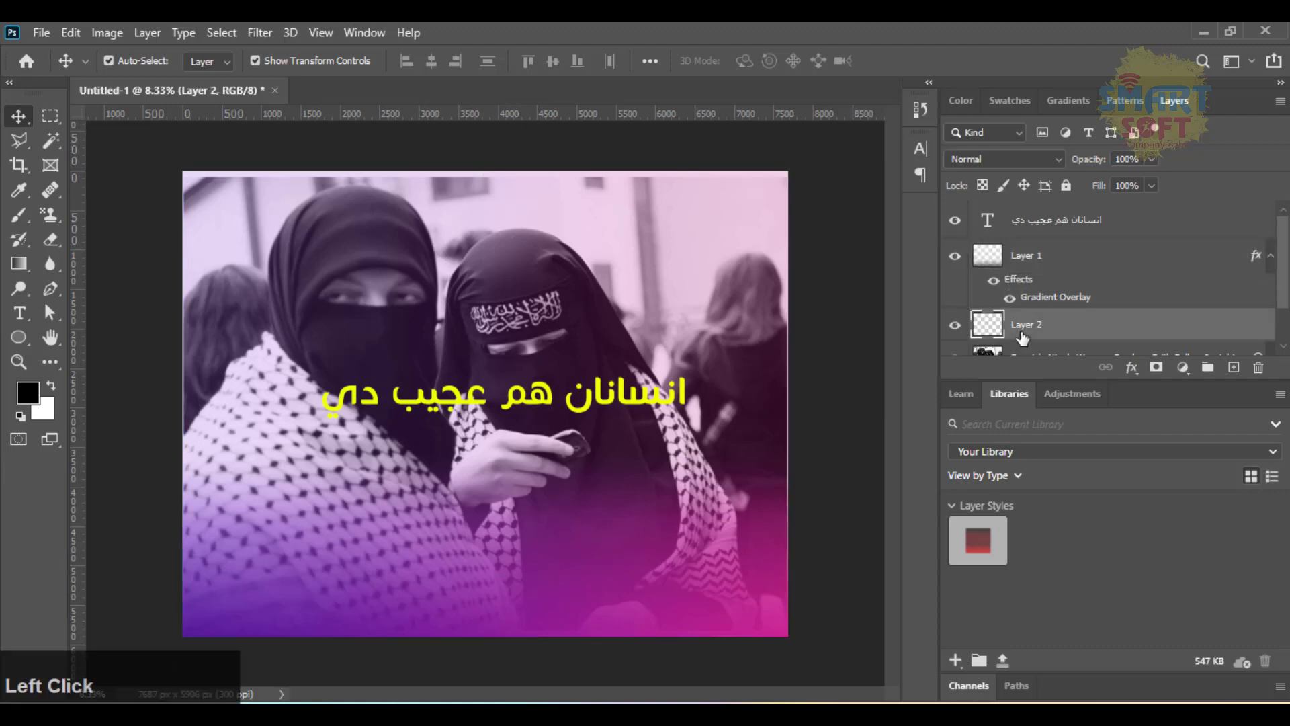
Fill Layer 2 with black using the Paint Bucket Tool, lower its opacity to 46%, and switch to the Move Tool
right_click(19, 263)
left_click(101, 282)
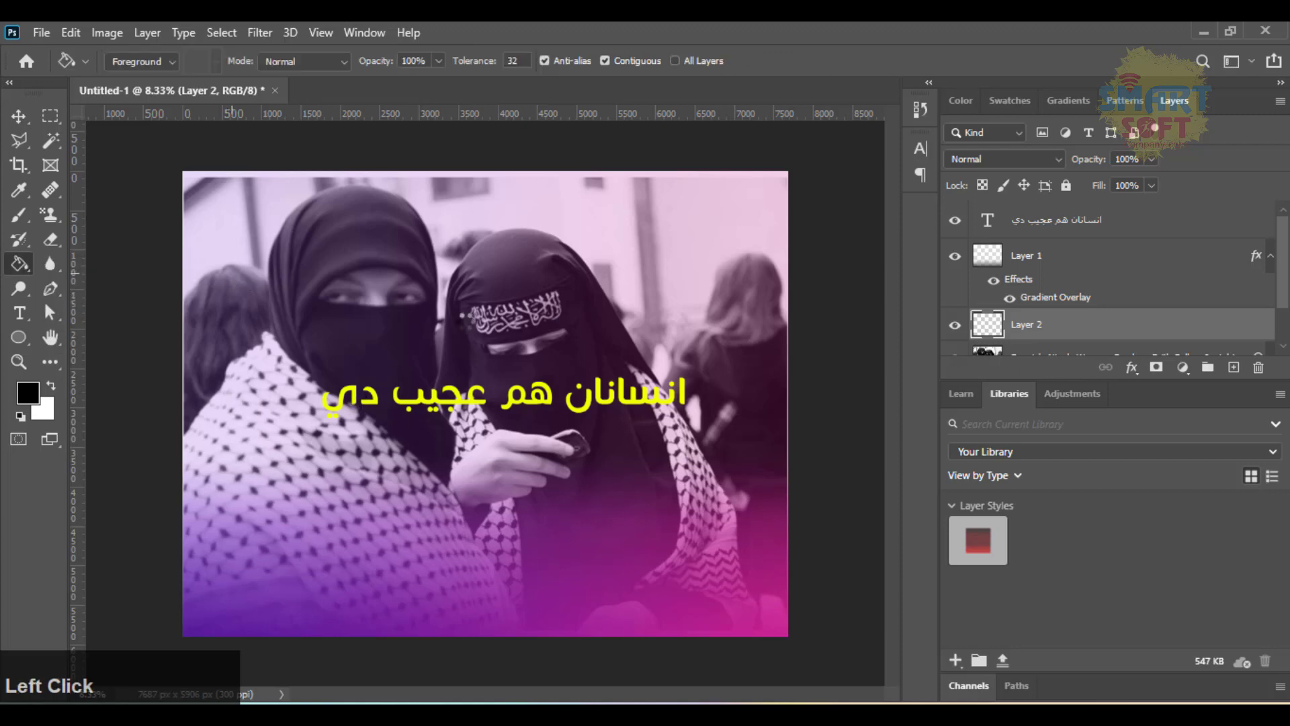
left_click(494, 337)
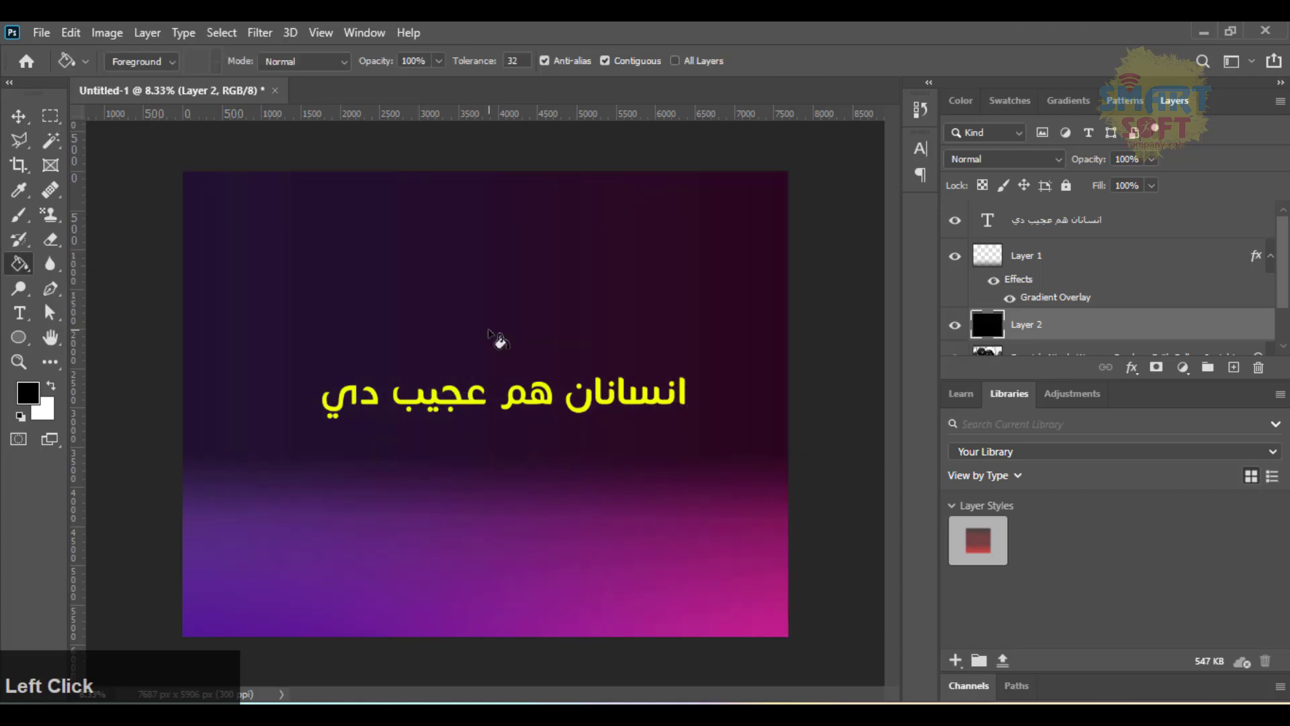
left_click(1146, 154)
left_click(1119, 180)
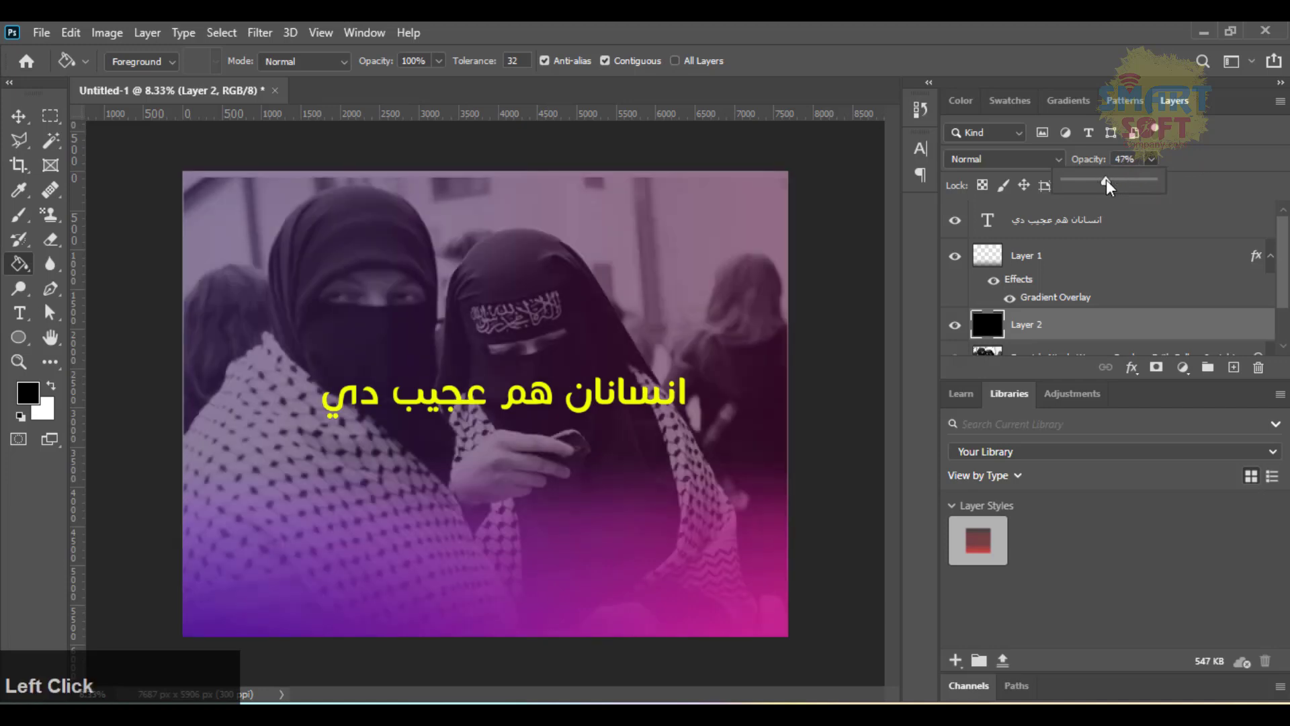
left_click_drag(1107, 180, 1105, 183)
left_click(946, 20)
left_click(19, 116)
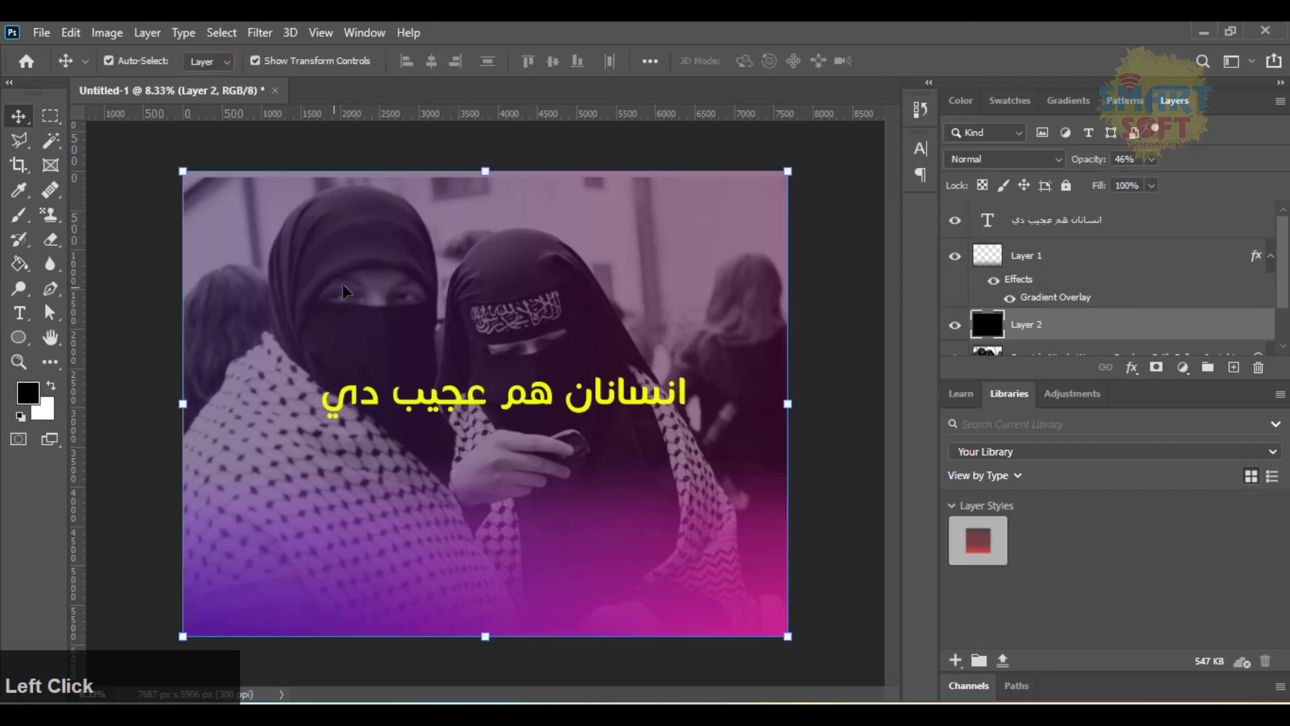
Lock the position of both Layer 2 and Layer 1
left_click(1023, 185)
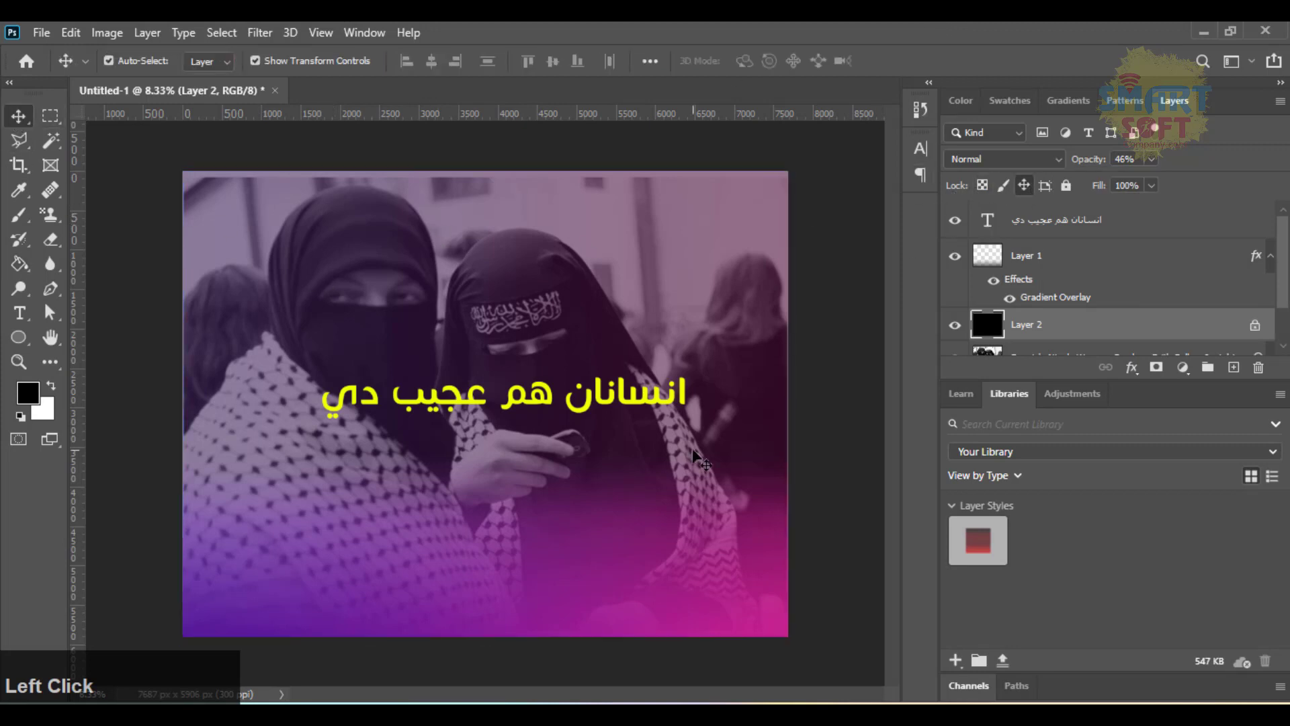
left_click(986, 267)
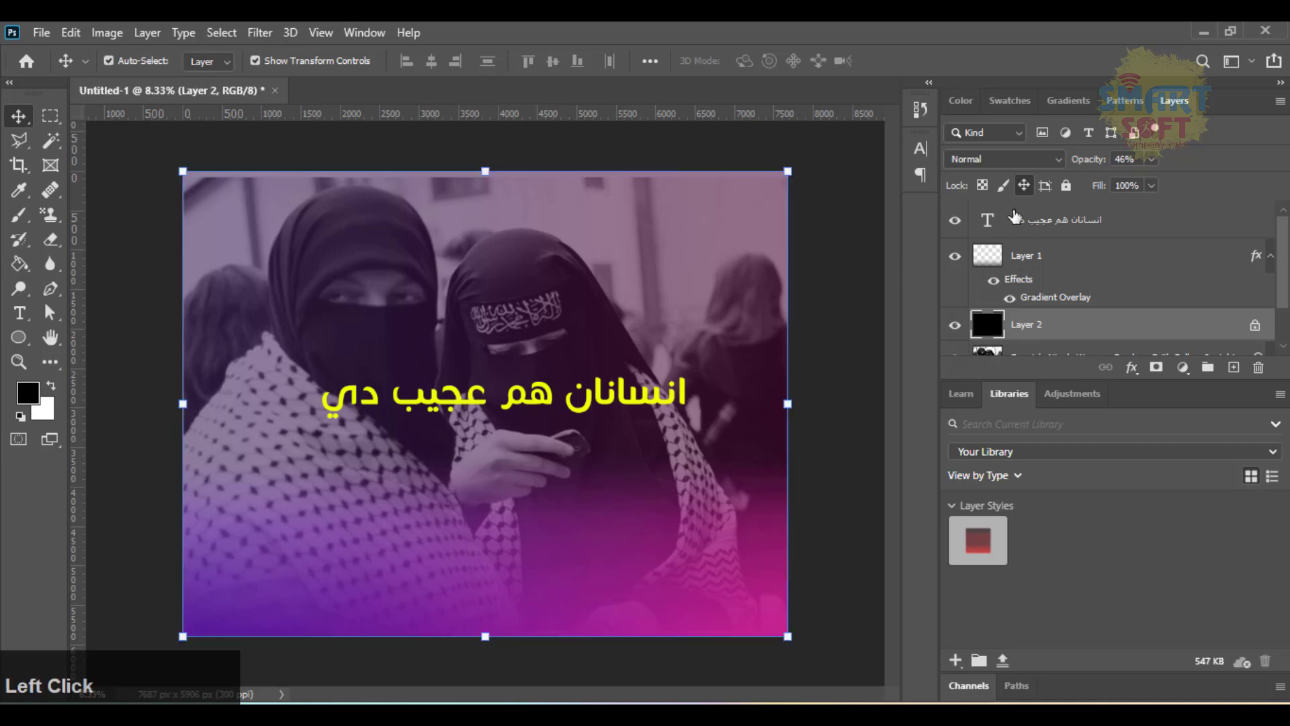
left_click(1024, 185)
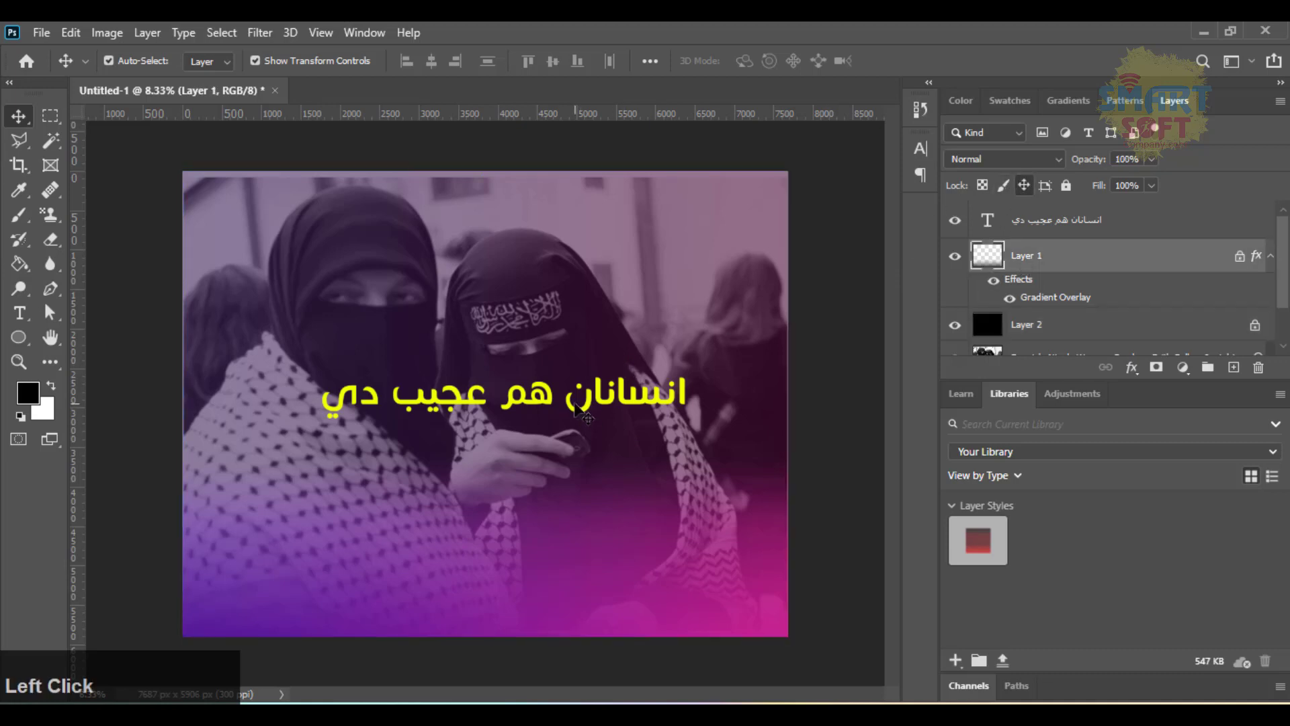
Centre the yellow heading horizontally on the poster, duplicate it just below, and scale the copy to about 77%
left_click_drag(582, 411, 563, 480)
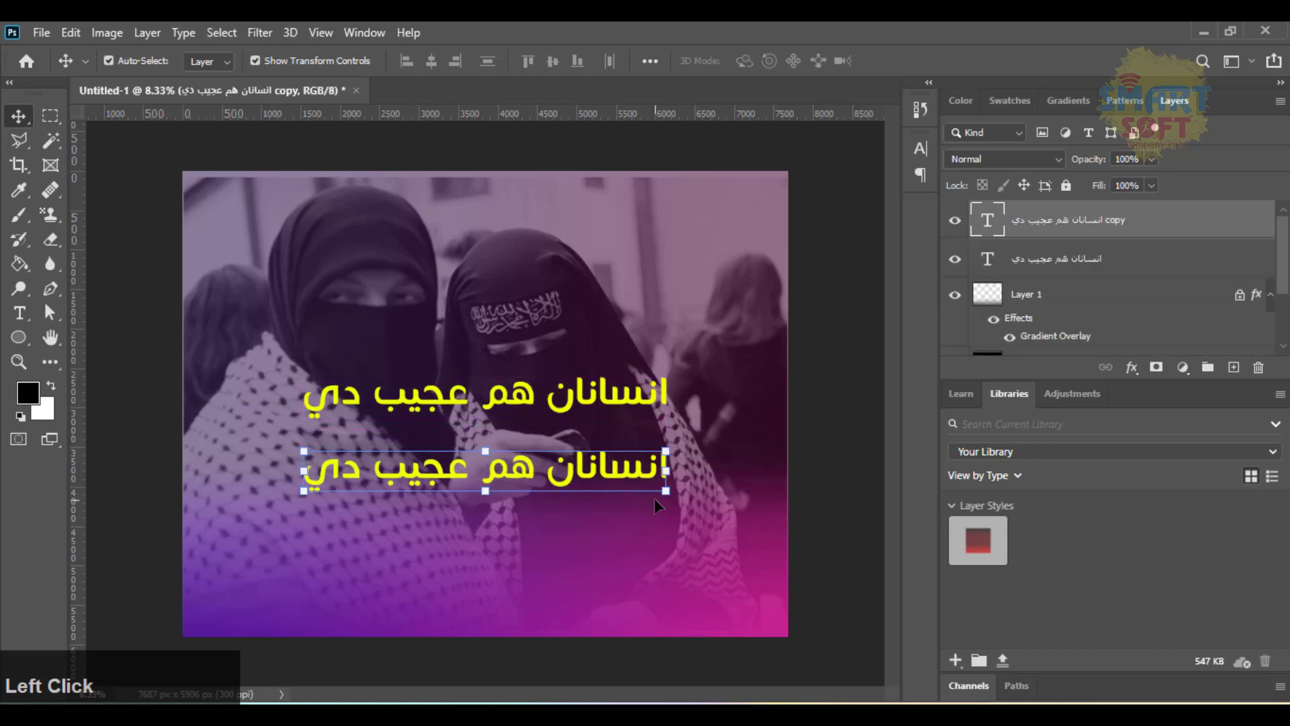
left_click_drag(666, 491, 626, 487)
key("Return")
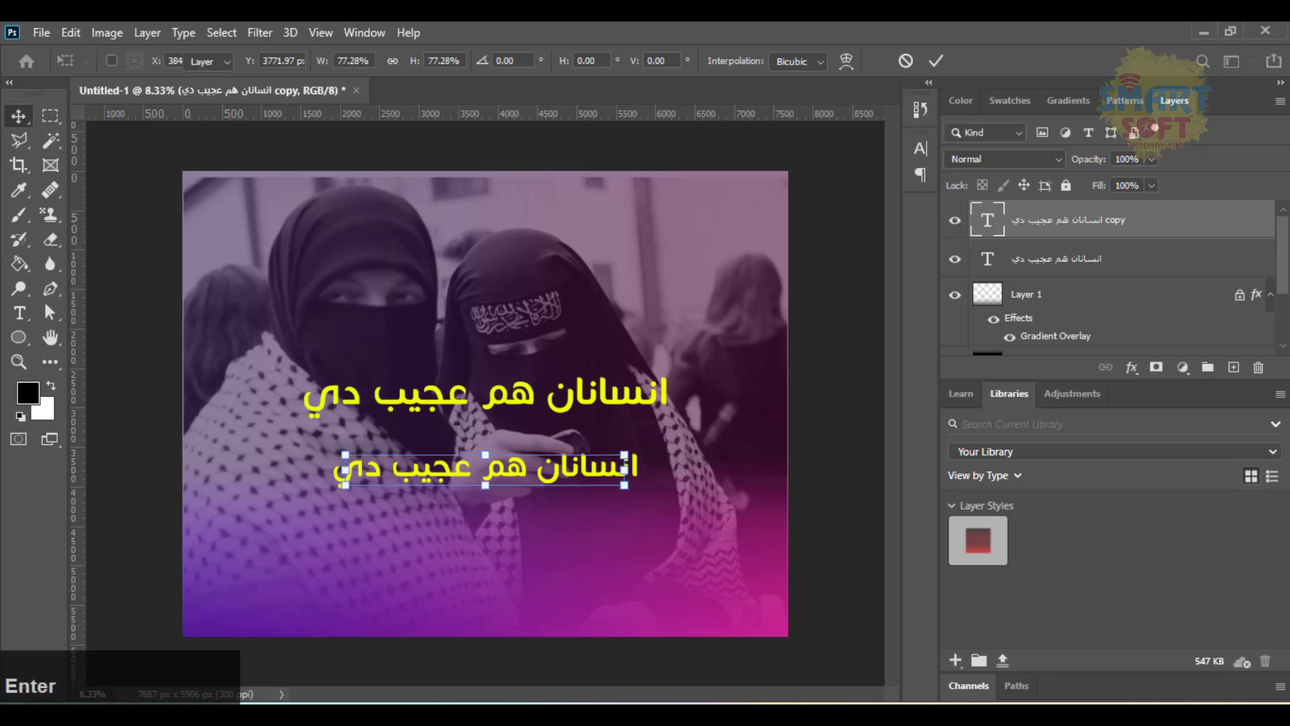
Switch to Notepad and copy the two quote lines beneath the heading in Star and smart Text.txt
left_click(739, 702)
left_click_drag(719, 242, 616, 250)
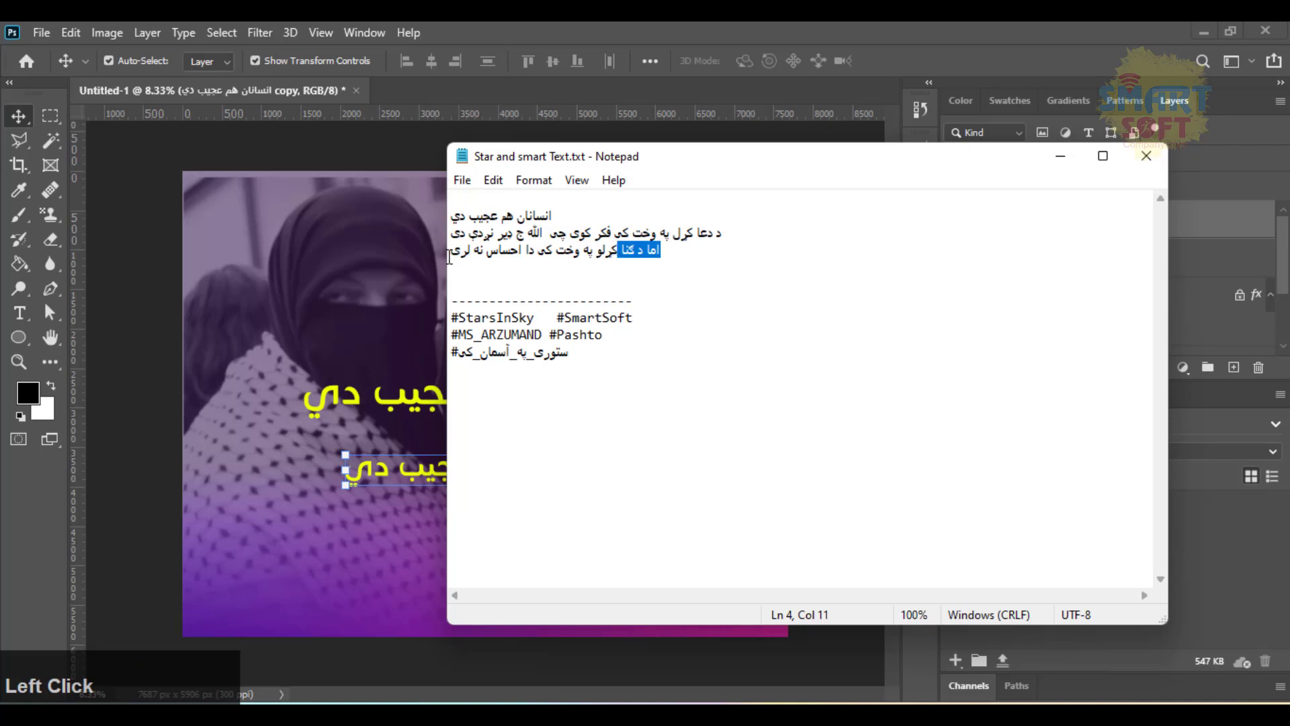
left_click_drag(449, 252, 713, 229)
left_click(726, 234)
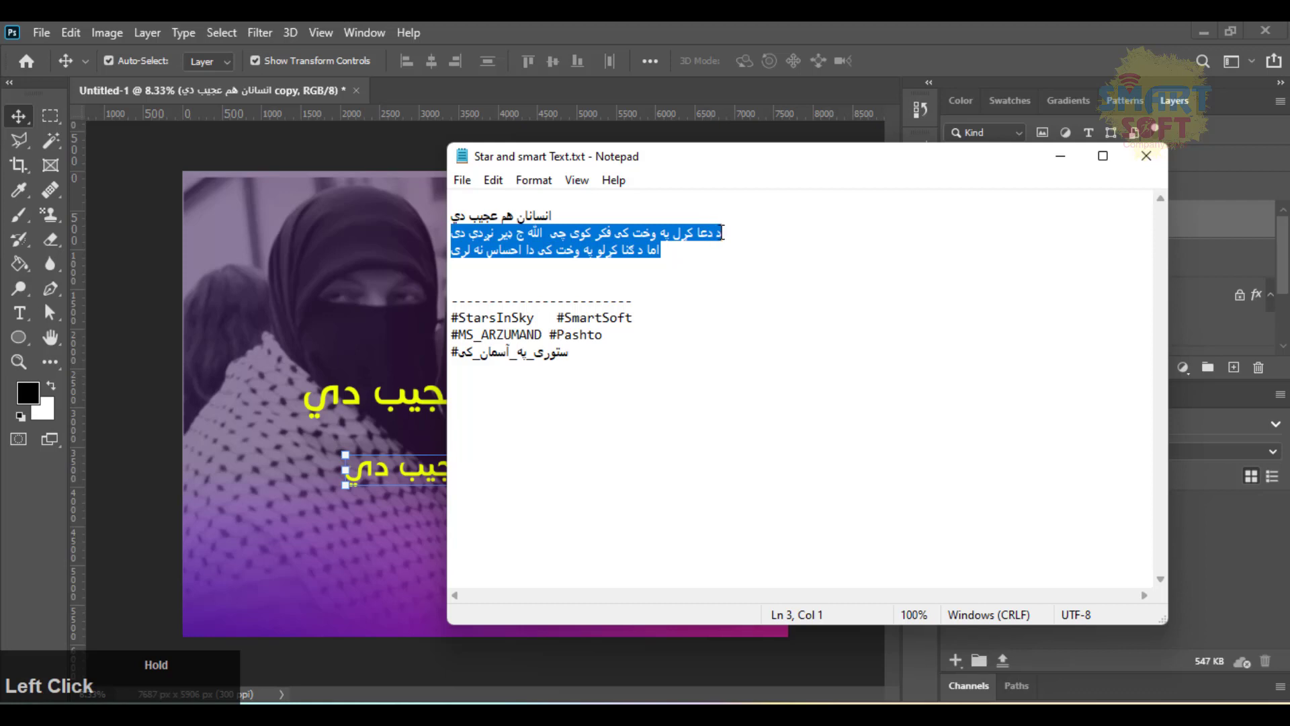
key("ctrl+c")
Back in Photoshop, replace the duplicated heading's text with the copied two quote lines and centre-align the paragraph
left_click(690, 29)
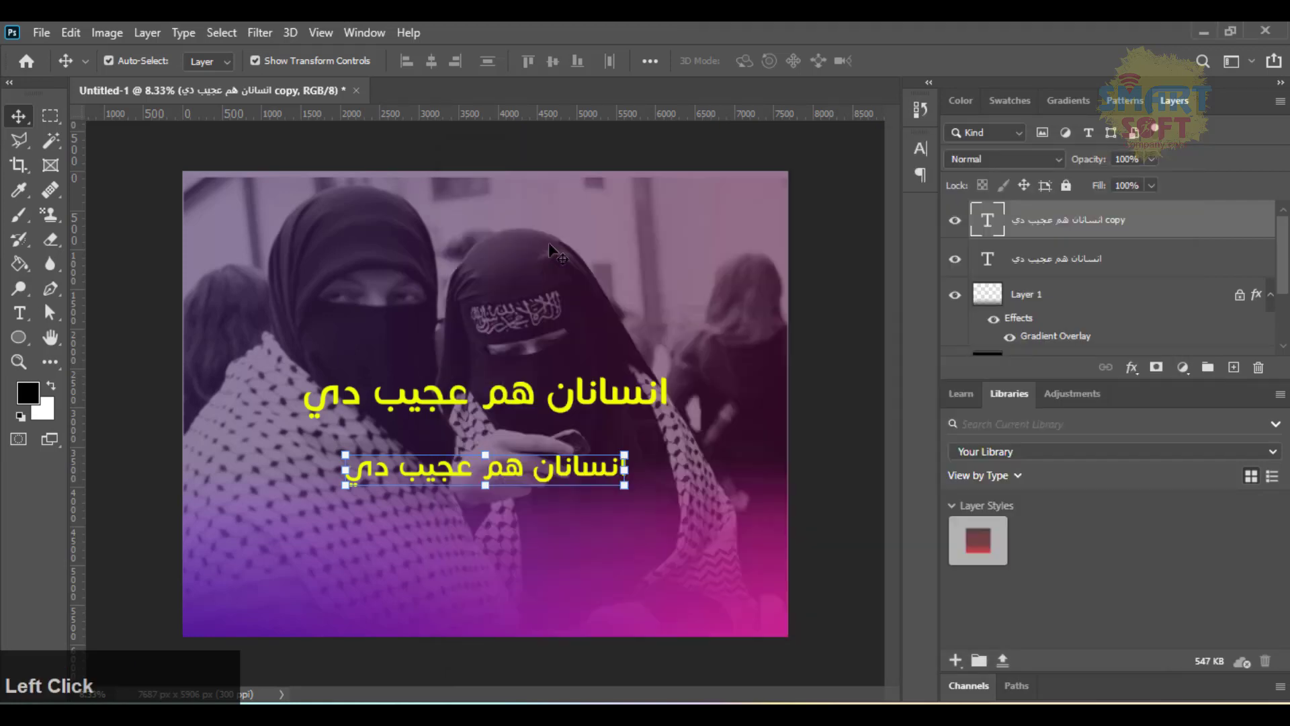
double_click(491, 475)
key("ctrl+a")
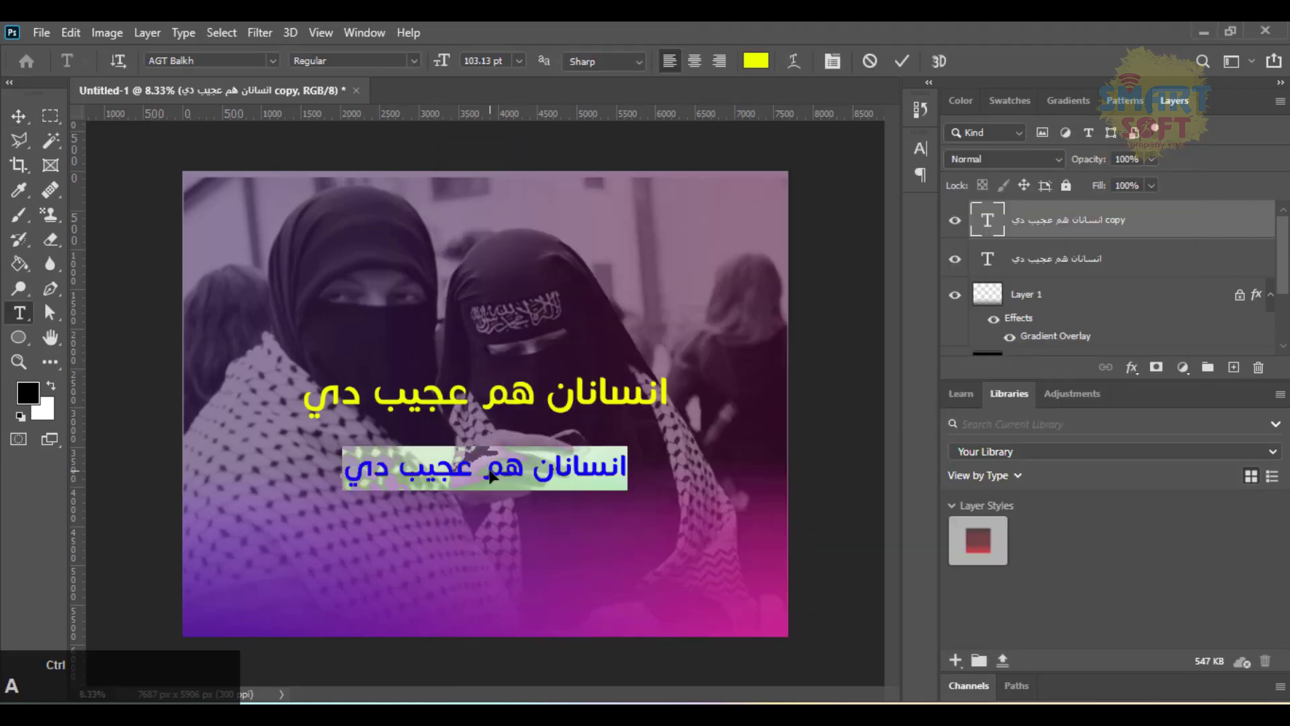
key("ctrl+v")
key("ctrl+a")
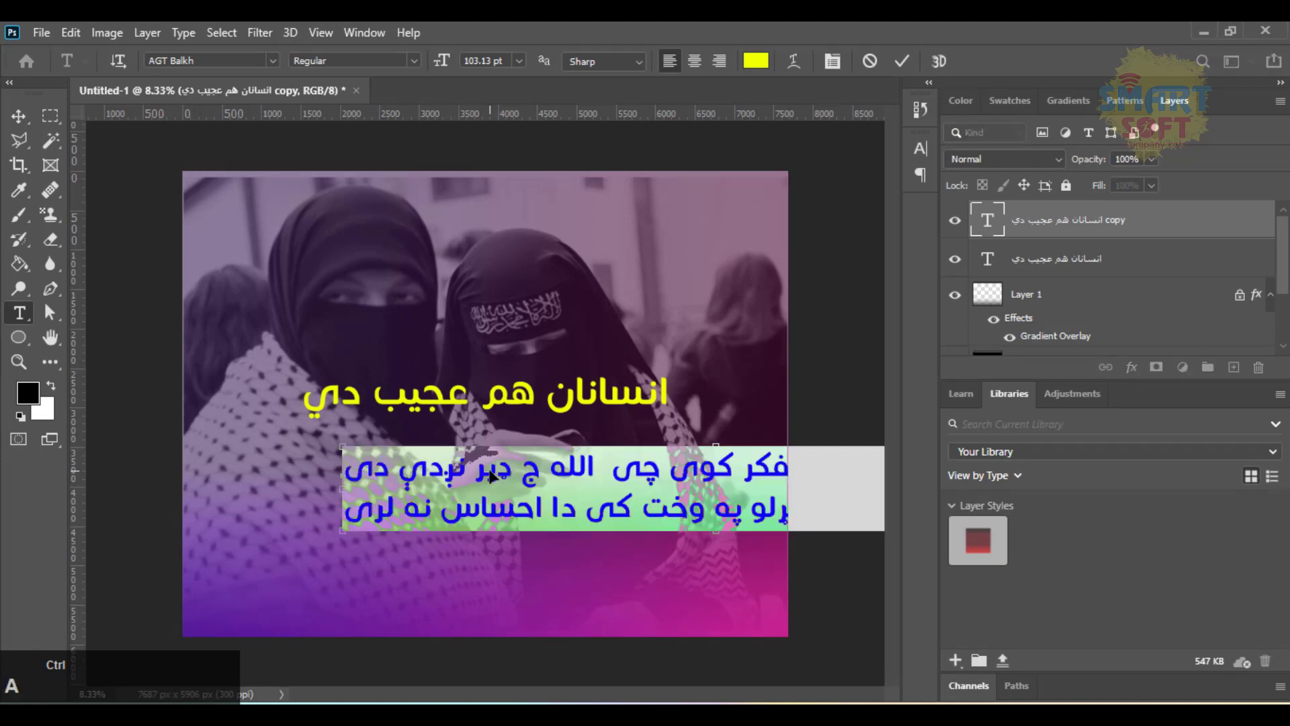
left_click(694, 62)
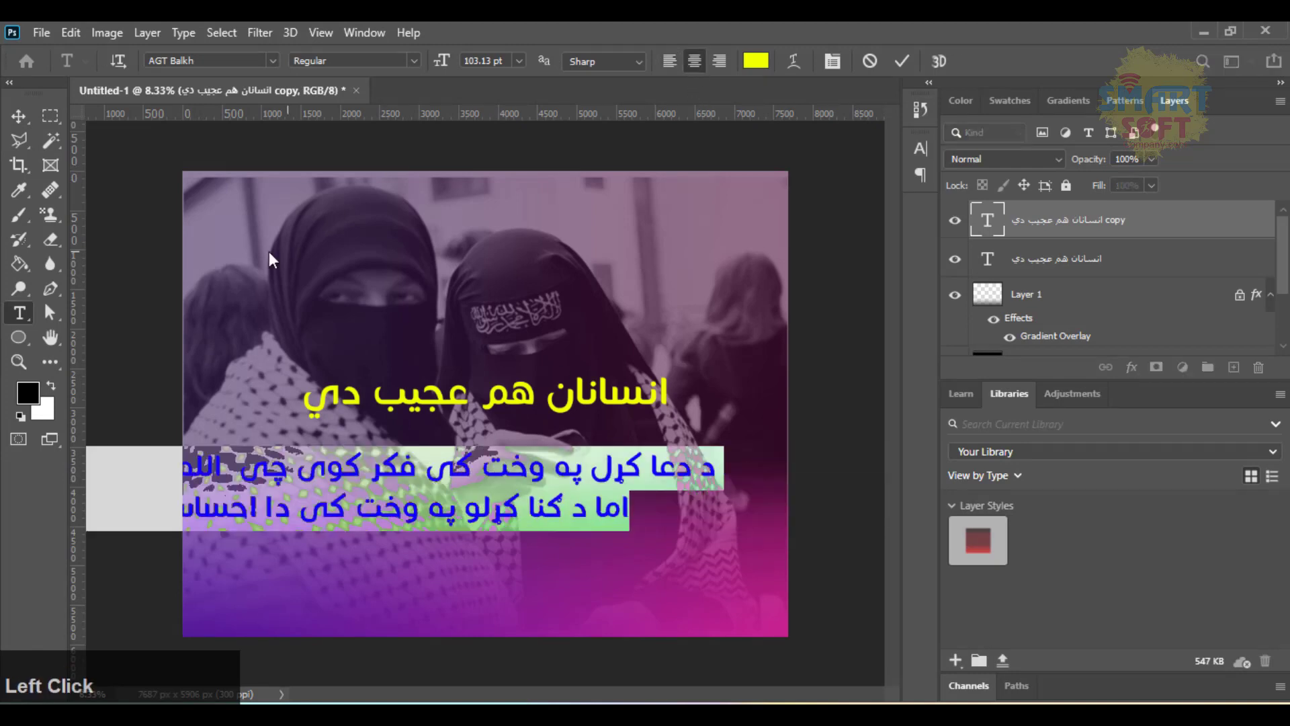
left_click(19, 116)
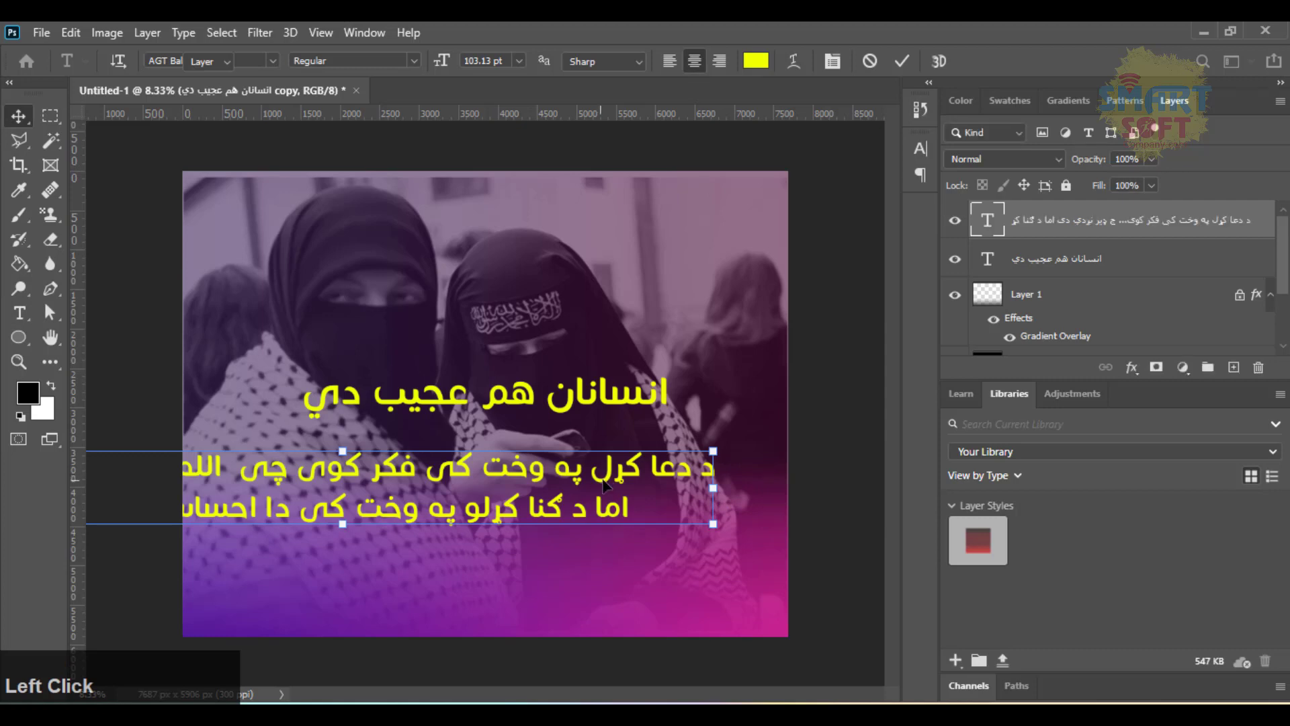
Scale the quote text down to about 75.6% and move it right so it sits beneath the yellow heading
left_click_drag(712, 524, 681, 517)
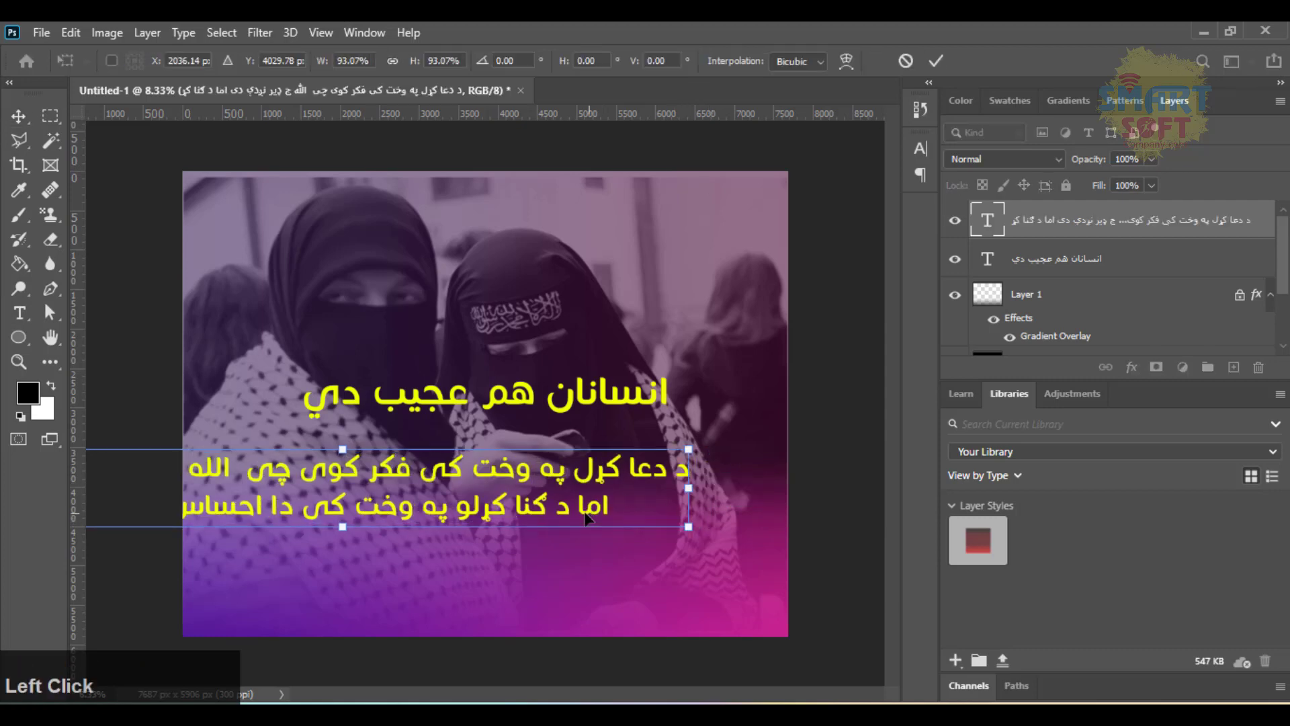
left_click_drag(528, 474, 637, 463)
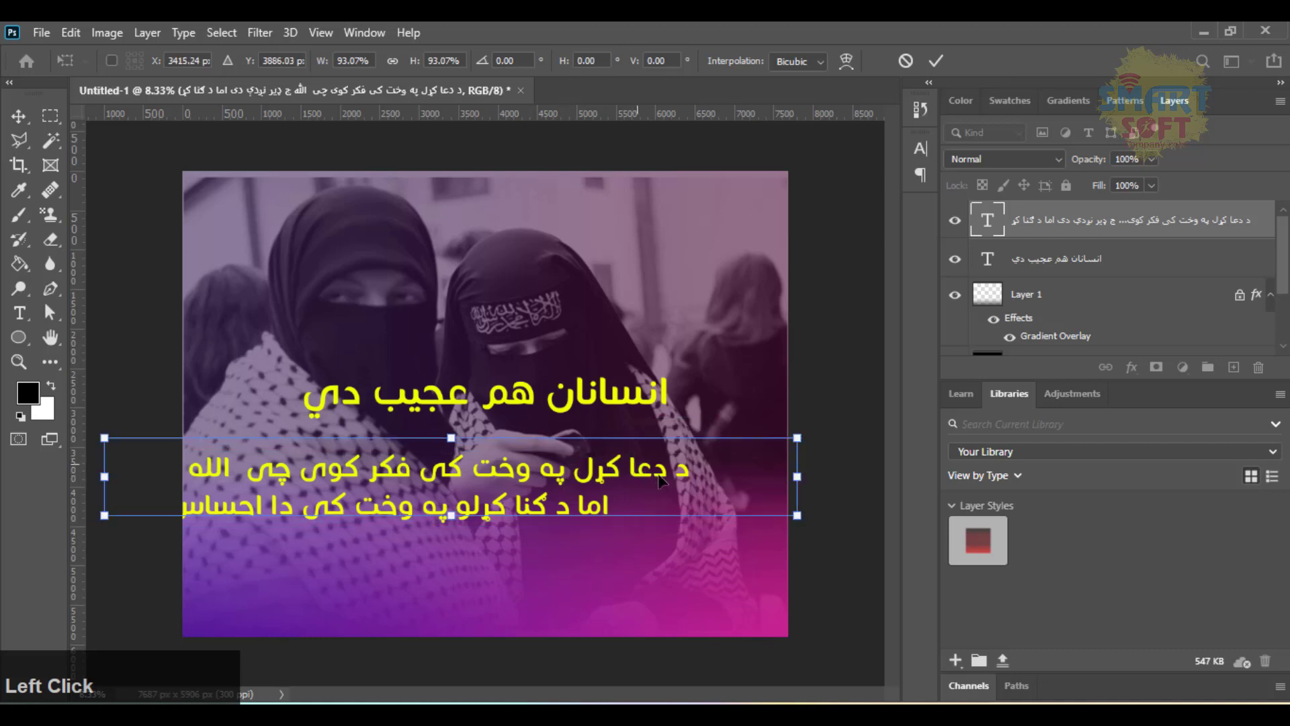
left_click(789, 499, "shift")
left_click_drag(790, 500, 731, 481)
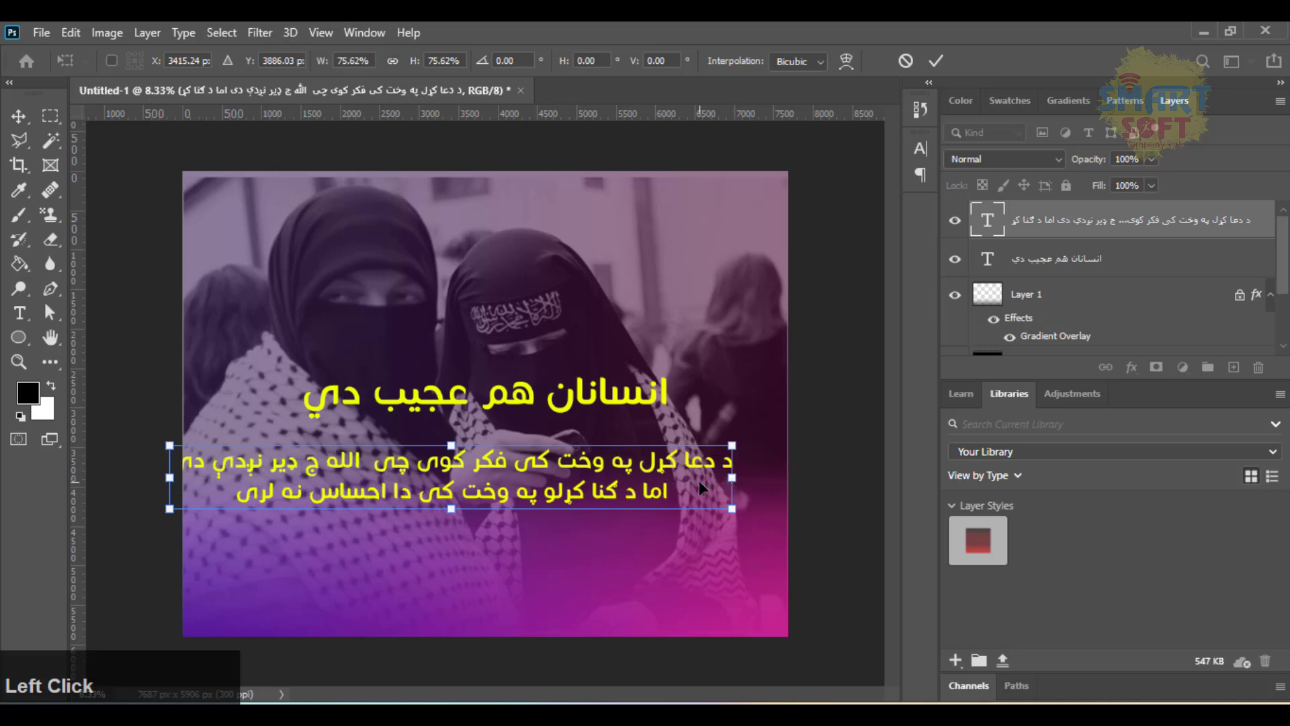
key("Return")
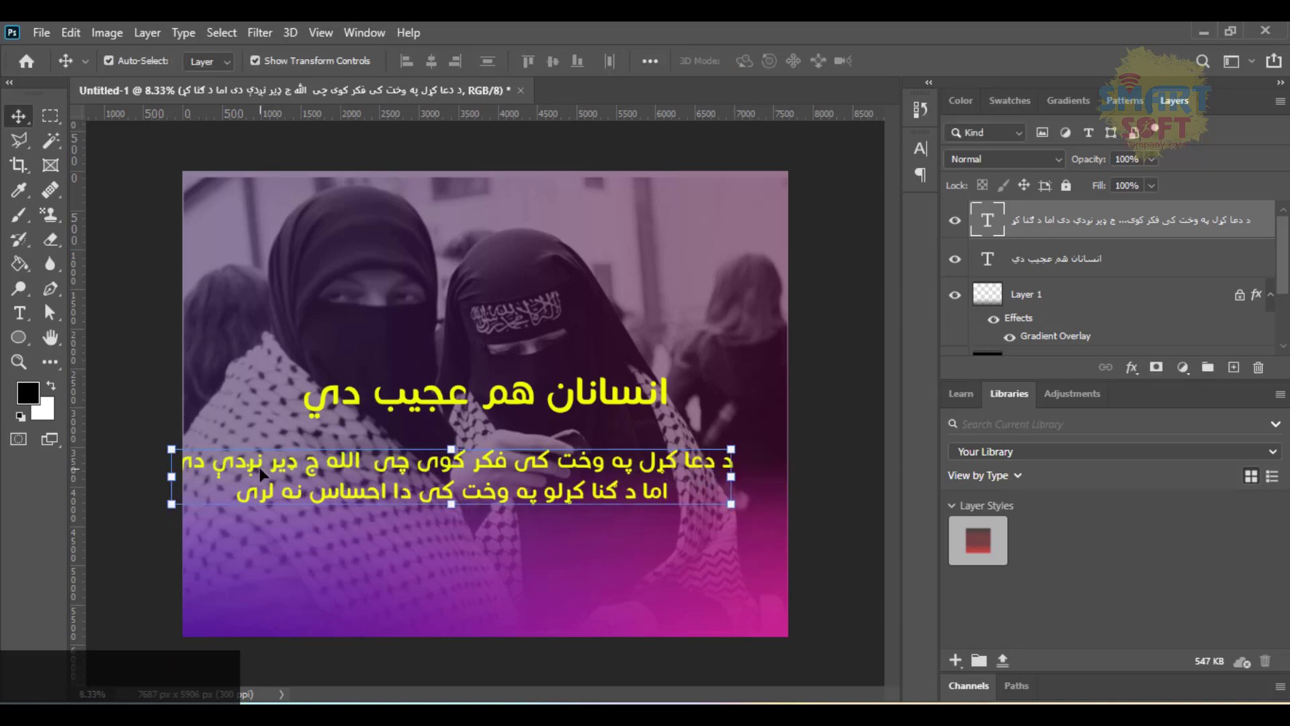
Break the first quote line after «الله ج» so its closing words form a separate middle line
double_click(216, 466)
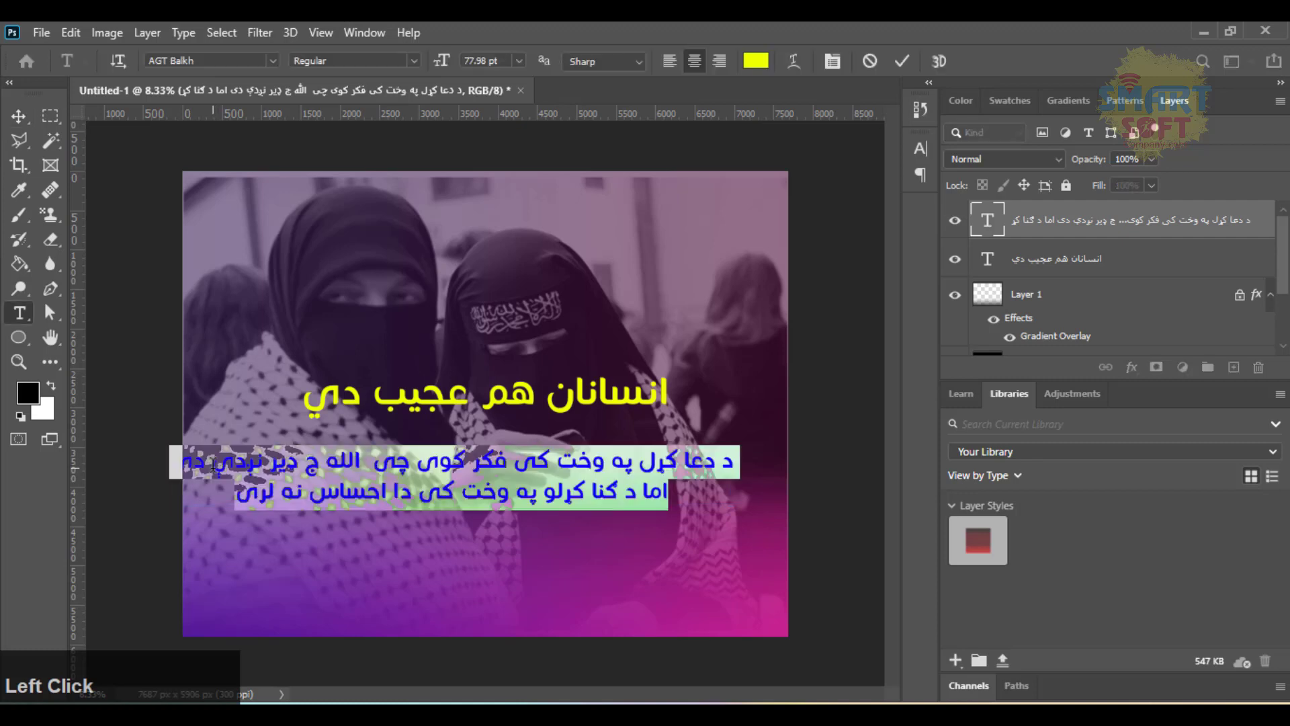
left_click(214, 464)
key("Return")
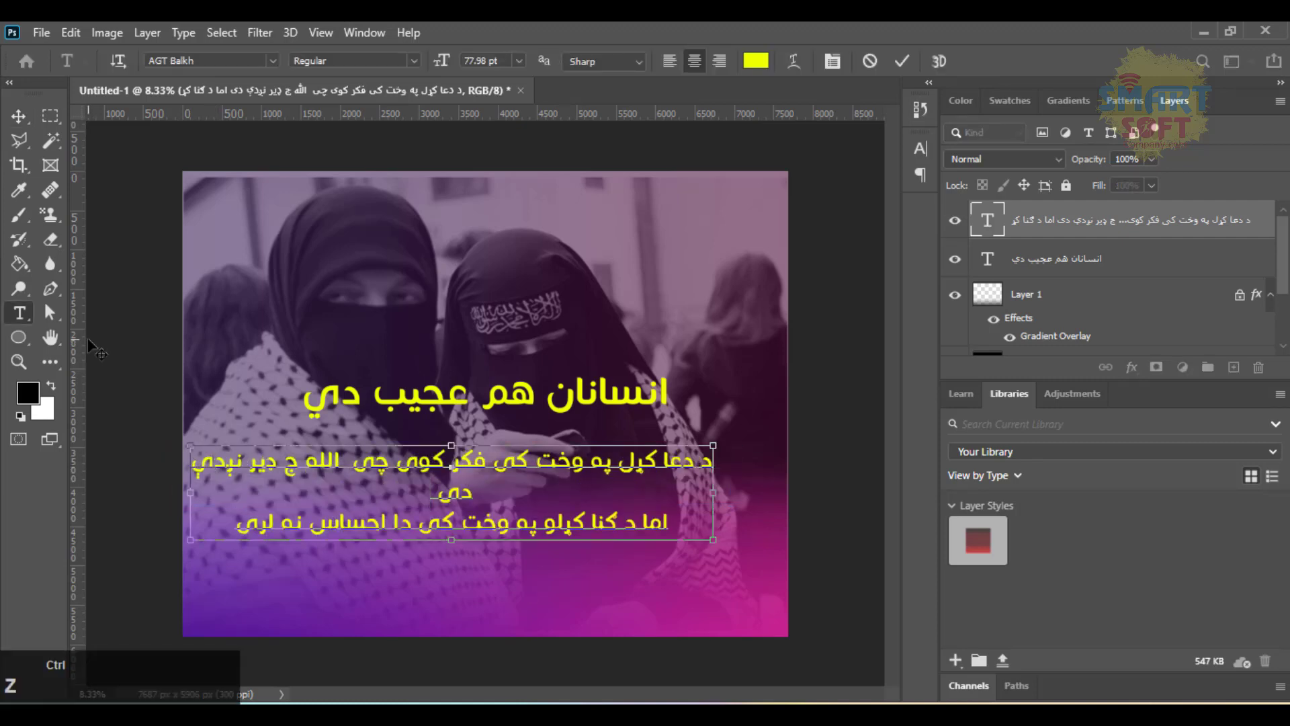
key("ctrl+z")
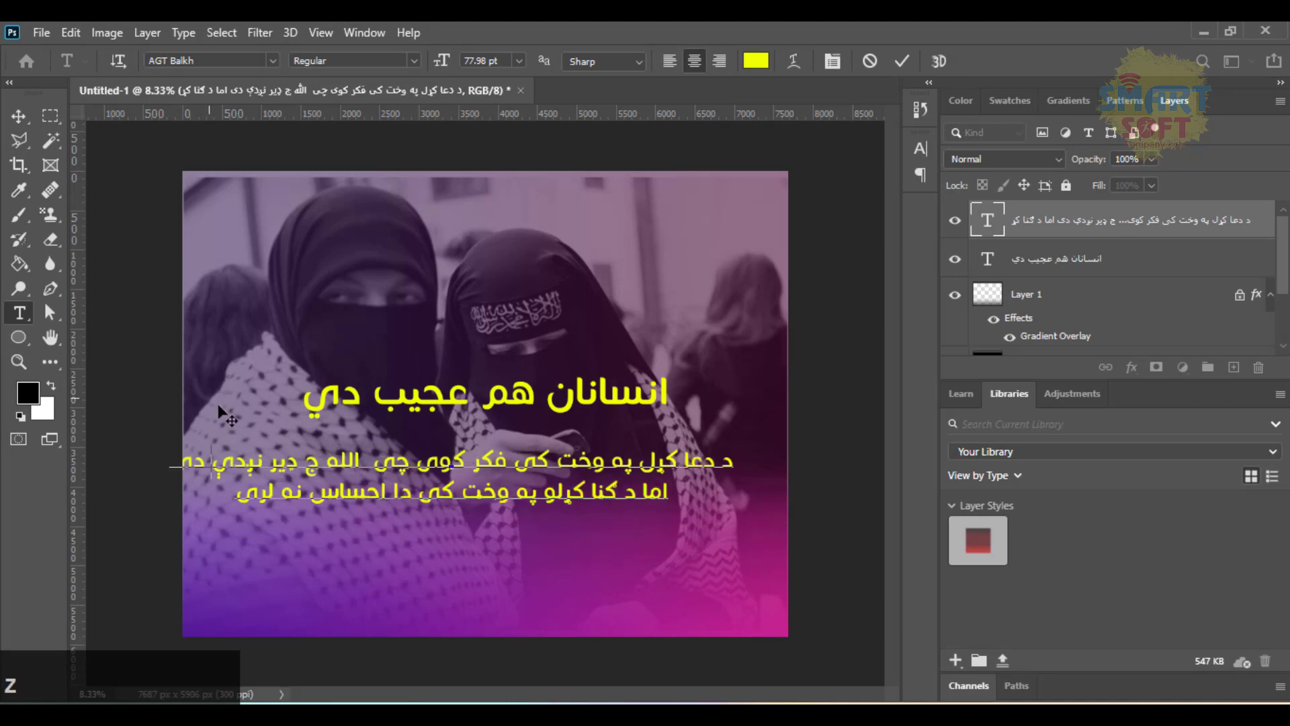
left_click(289, 466)
key("Return")
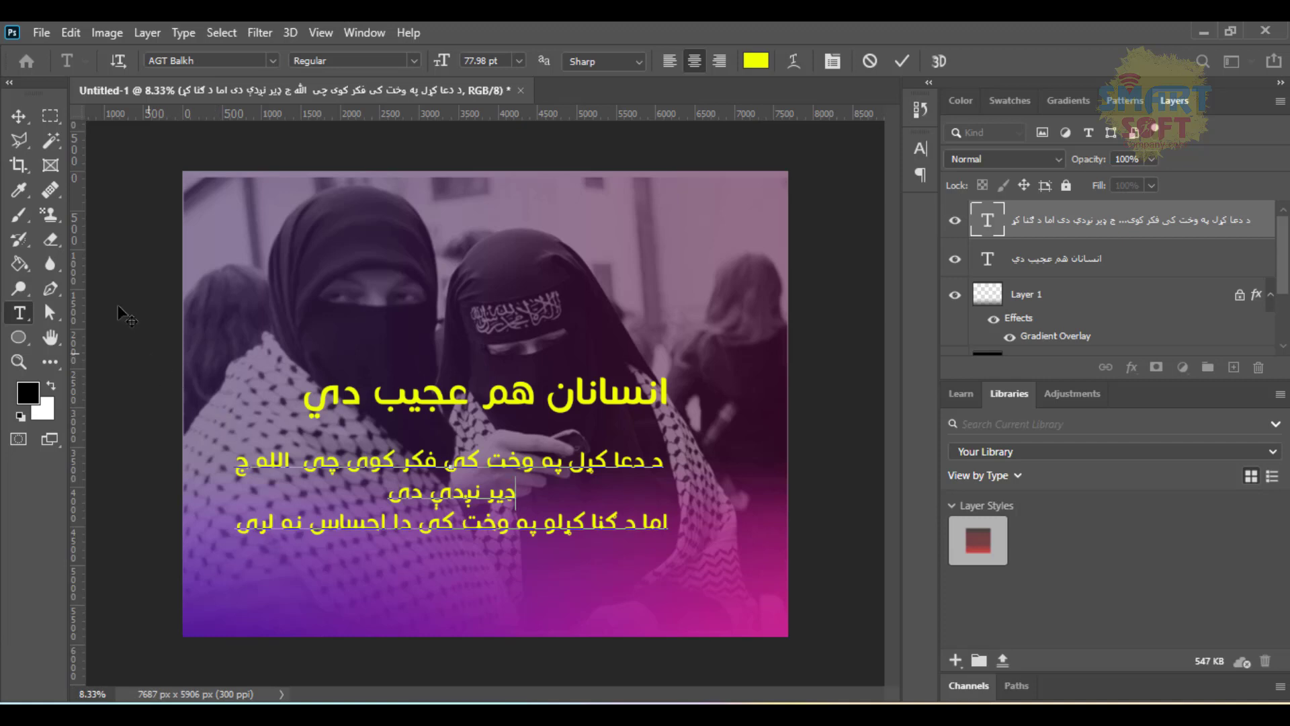
left_click(18, 115)
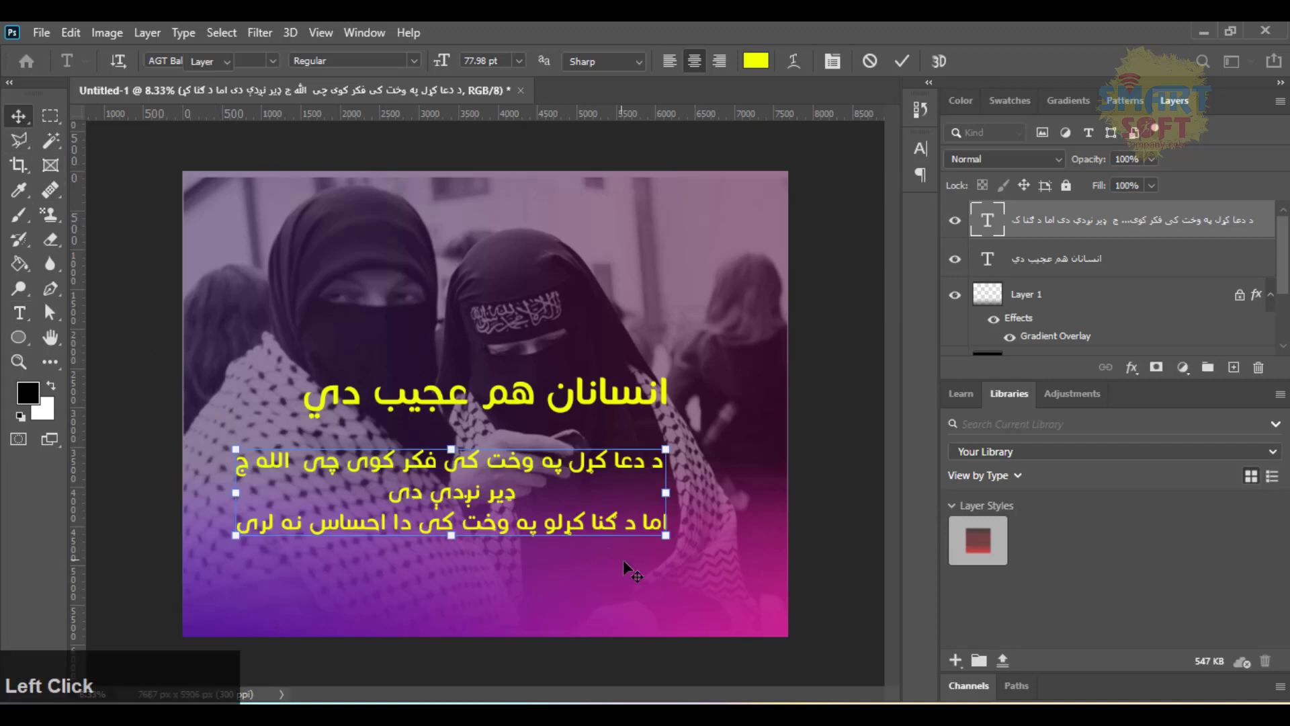
Enlarge the three-line quote to about 114.6% width and 112.4% height, shifting it slightly right
left_click_drag(666, 538, 665, 535)
left_click_drag(545, 469, 558, 471)
left_click_drag(683, 539, 716, 553)
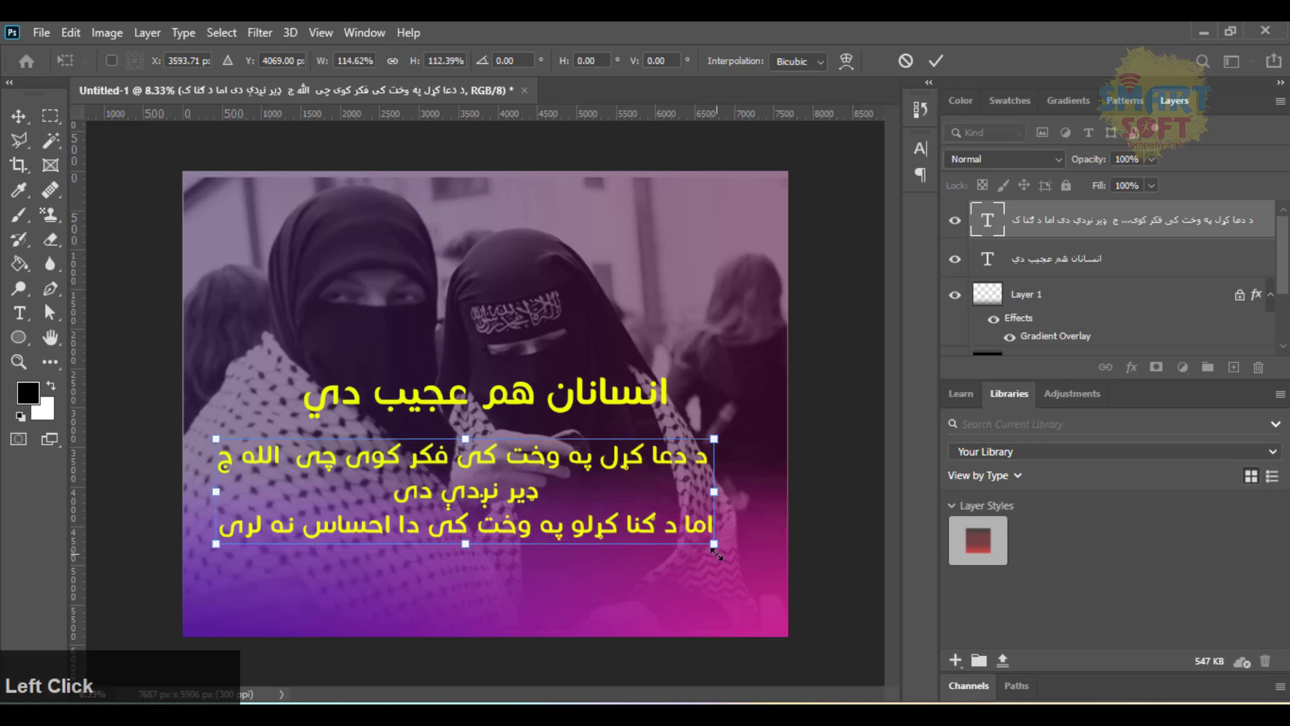
key("Return")
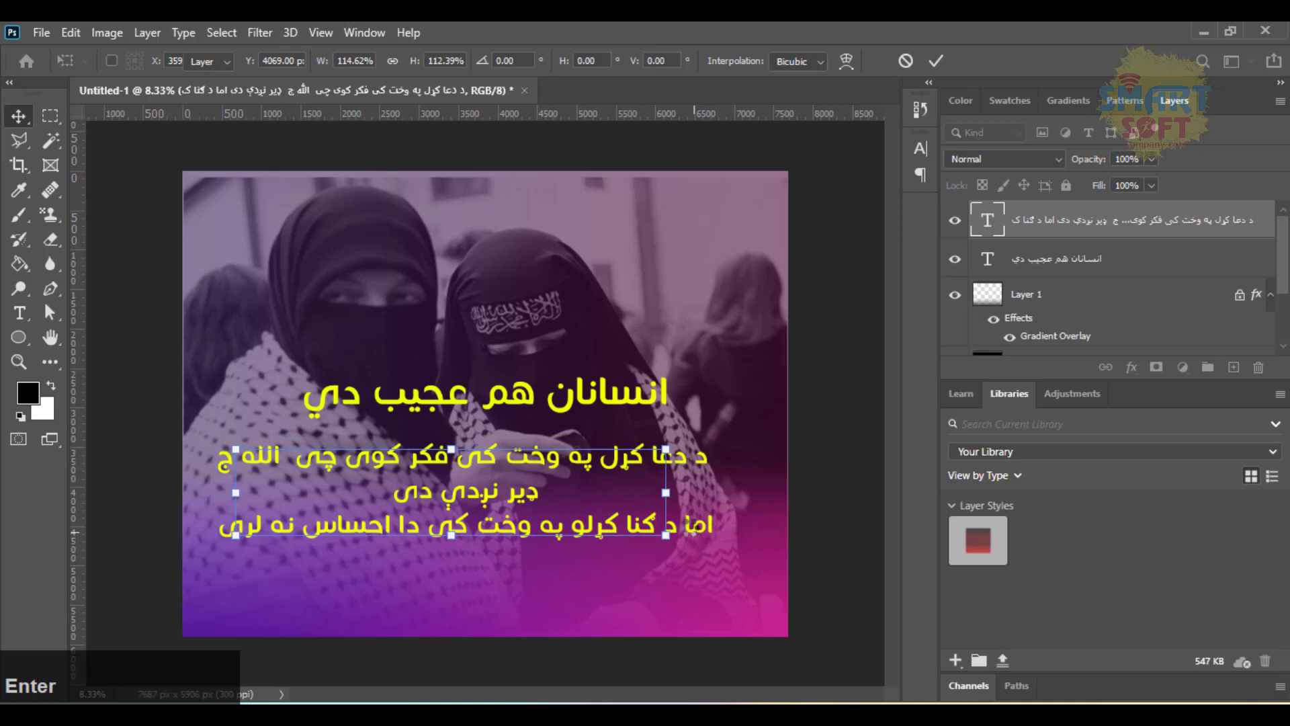
Set the colour of all the quote text to white, ffffff
double_click(639, 515)
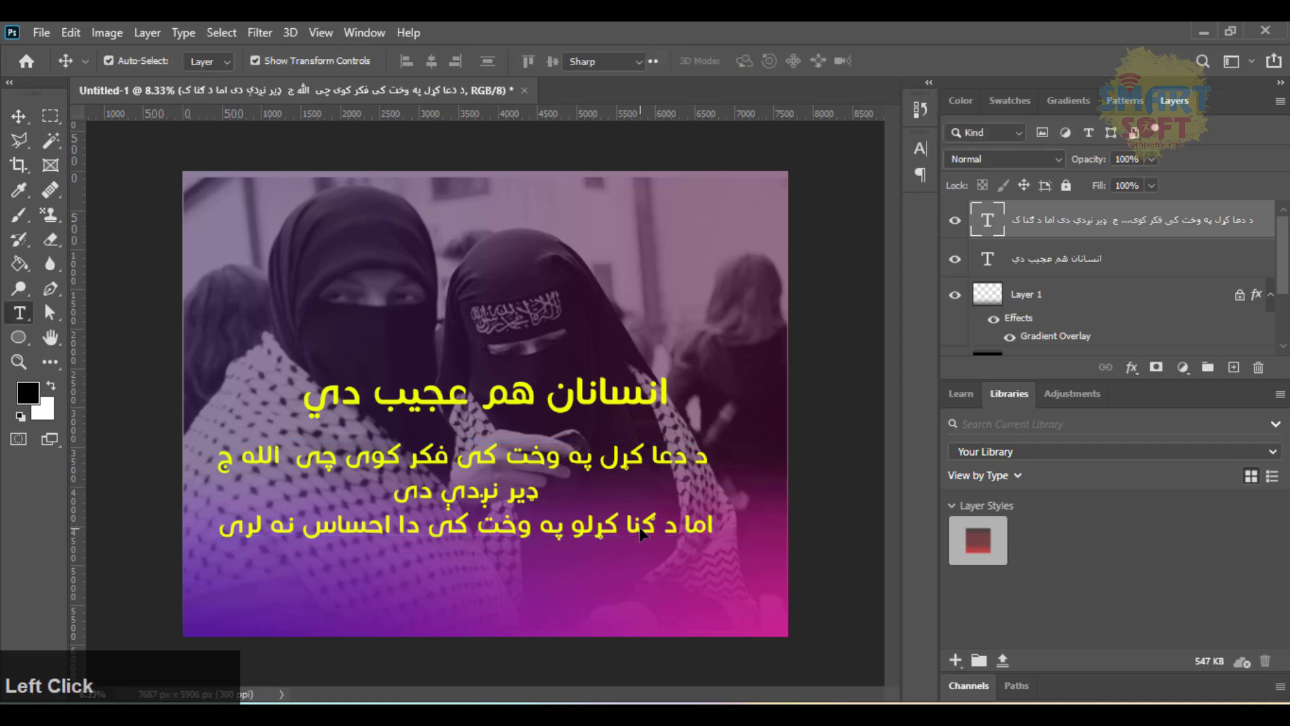
key("ctrl+a")
left_click(756, 61)
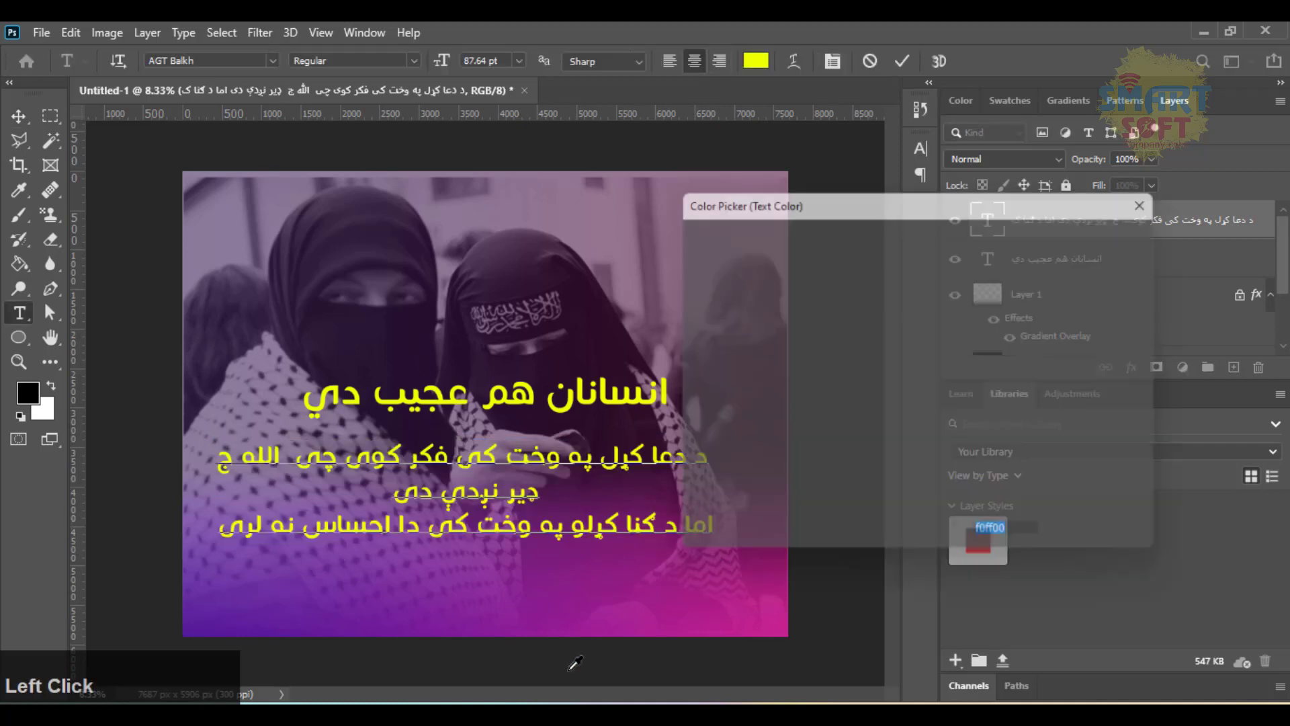
type("ffffff")
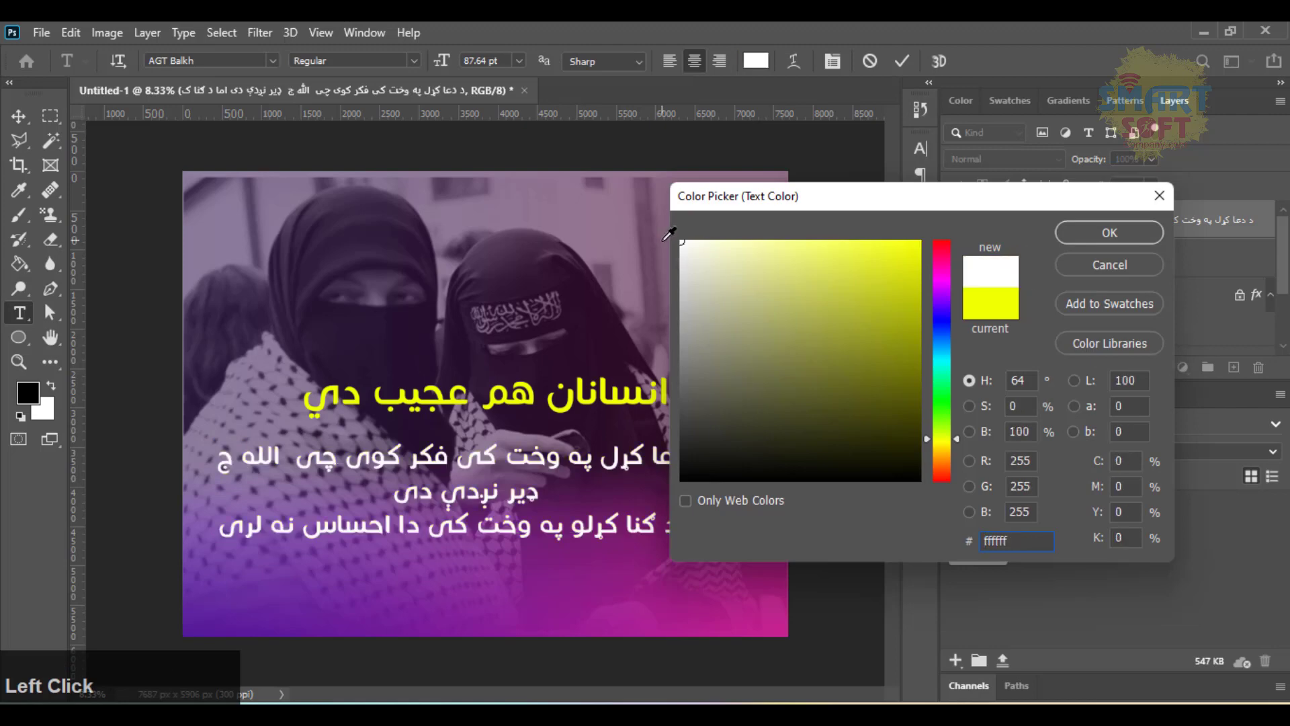
left_click(844, 458)
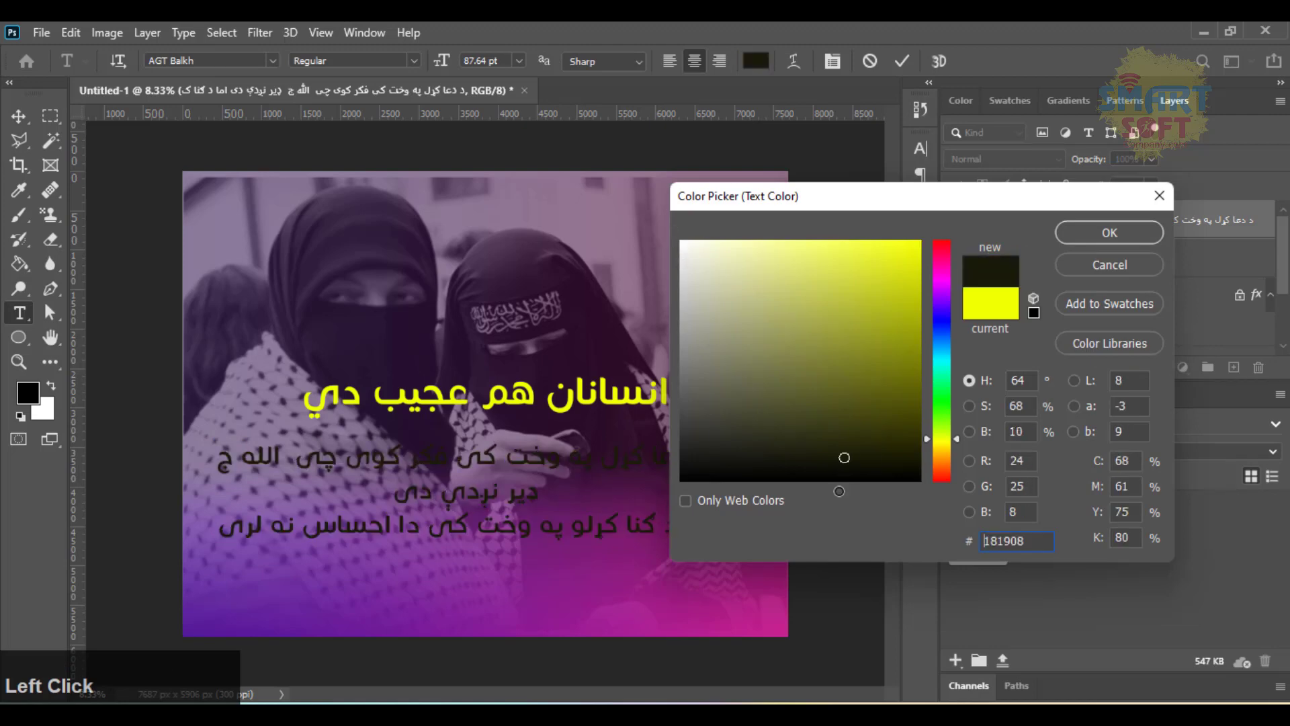
left_click_drag(793, 410, 682, 241)
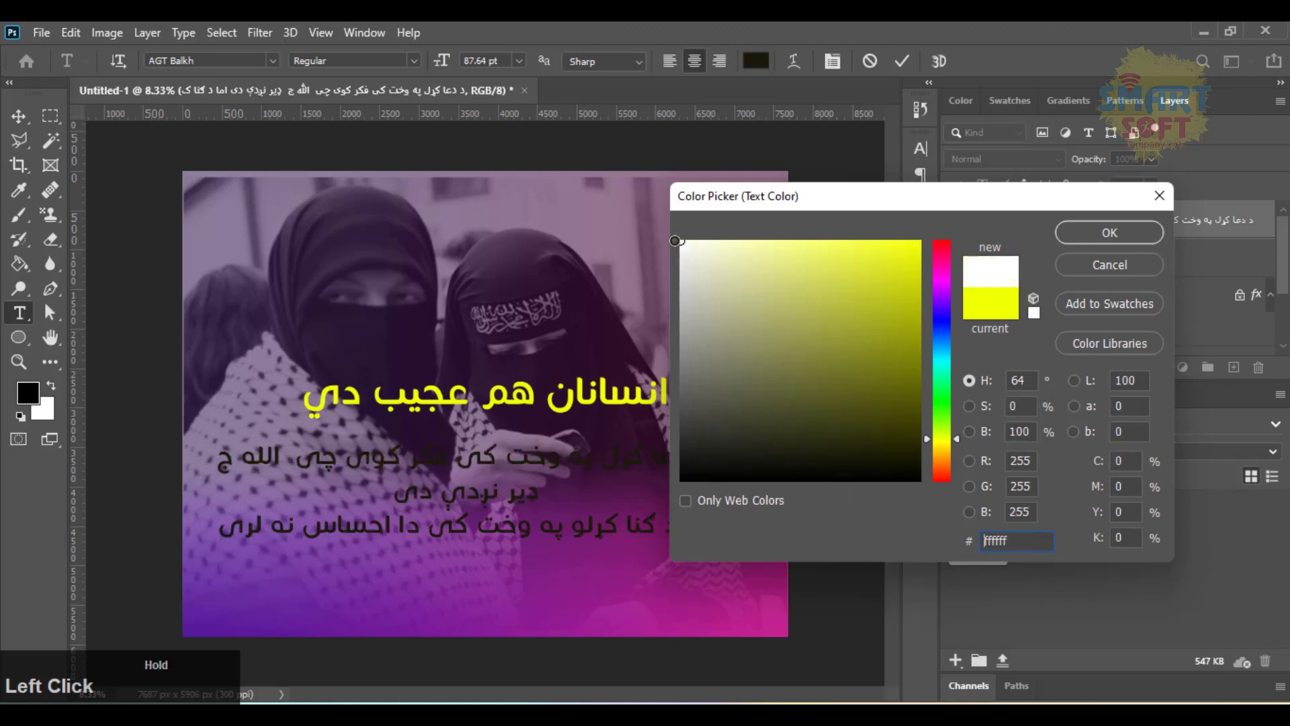
left_click(1080, 236)
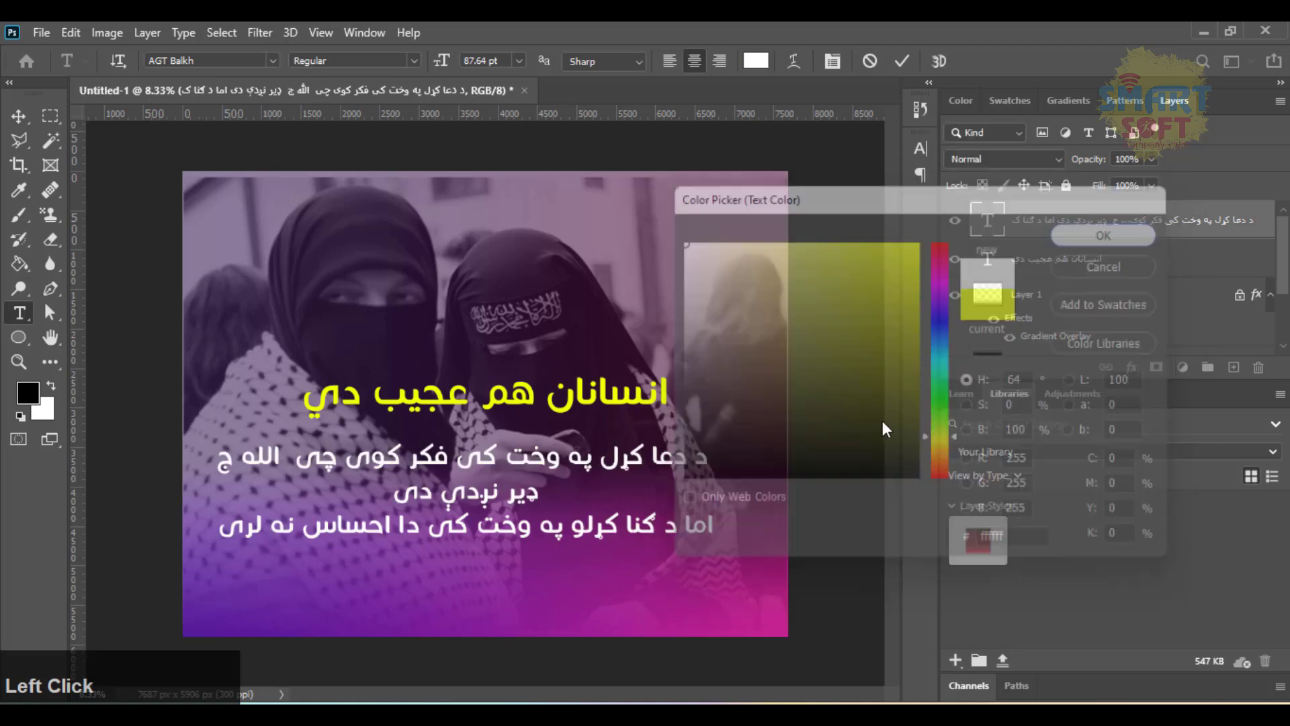
Raise the opacity of the black Layer 2 to about 57%
left_click(1089, 347)
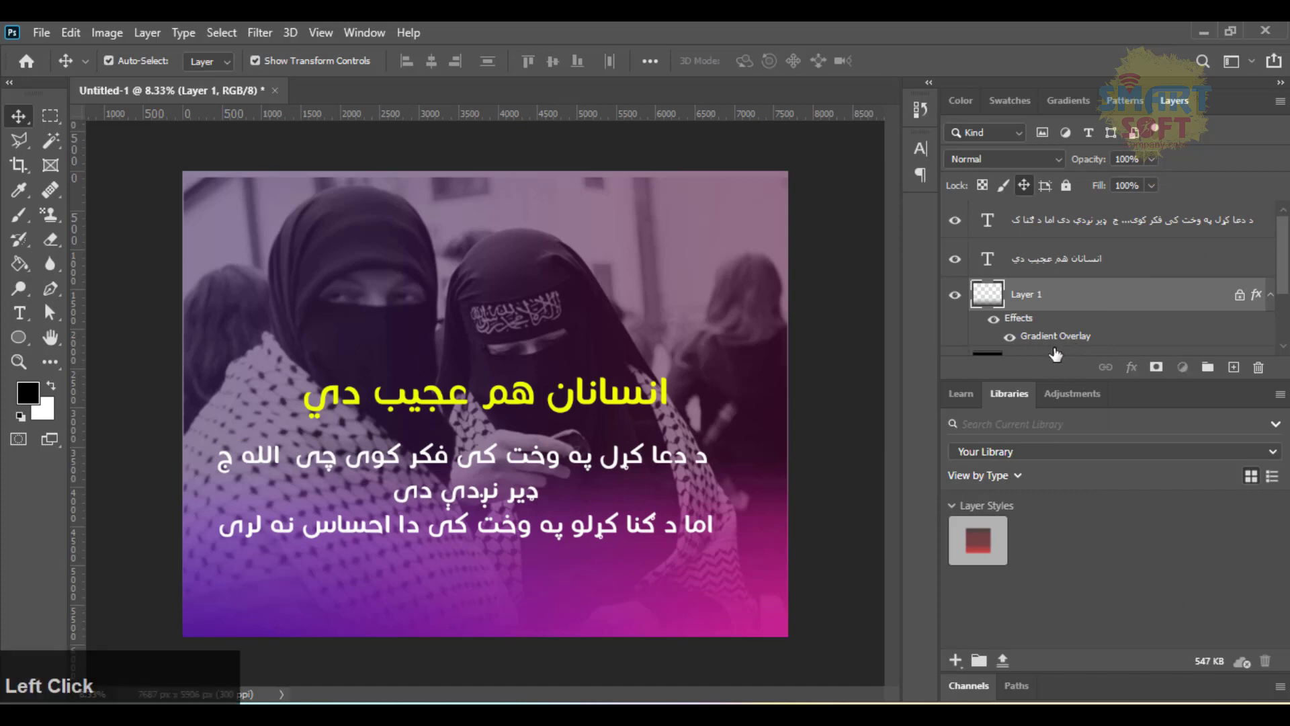
scroll(1168, 323, "down", 2)
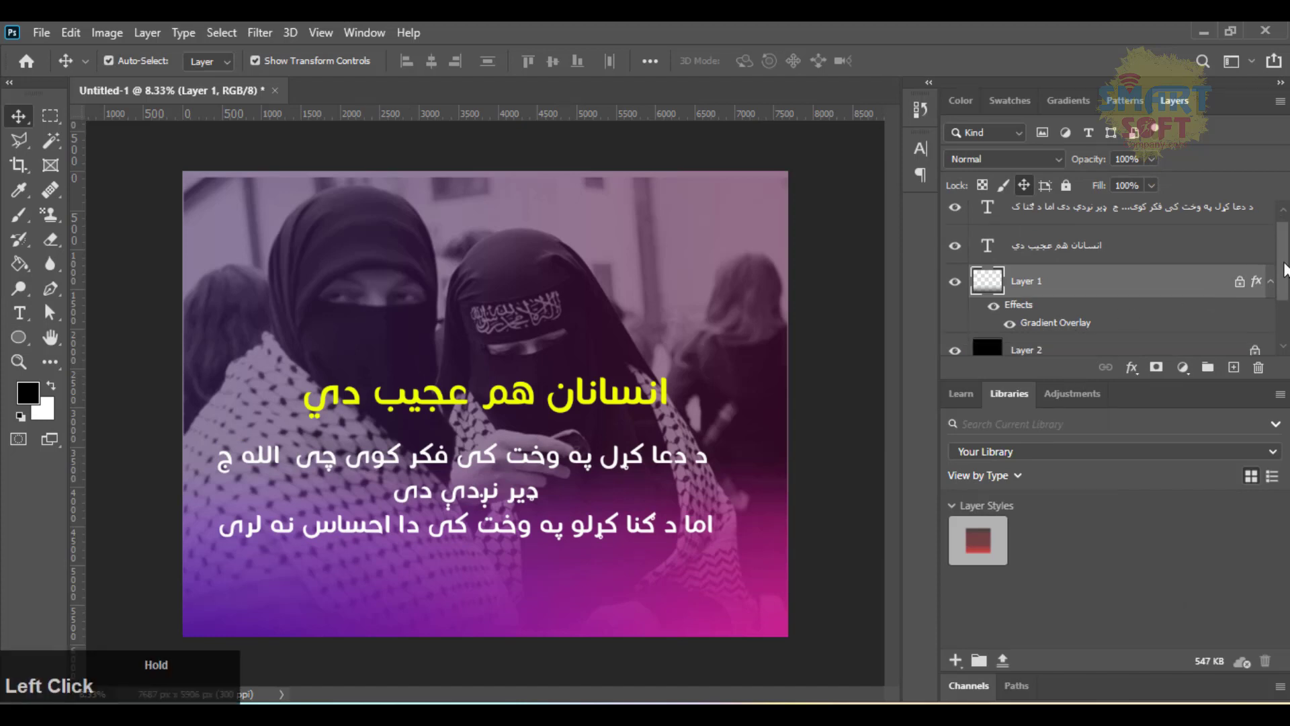
left_click(1169, 334)
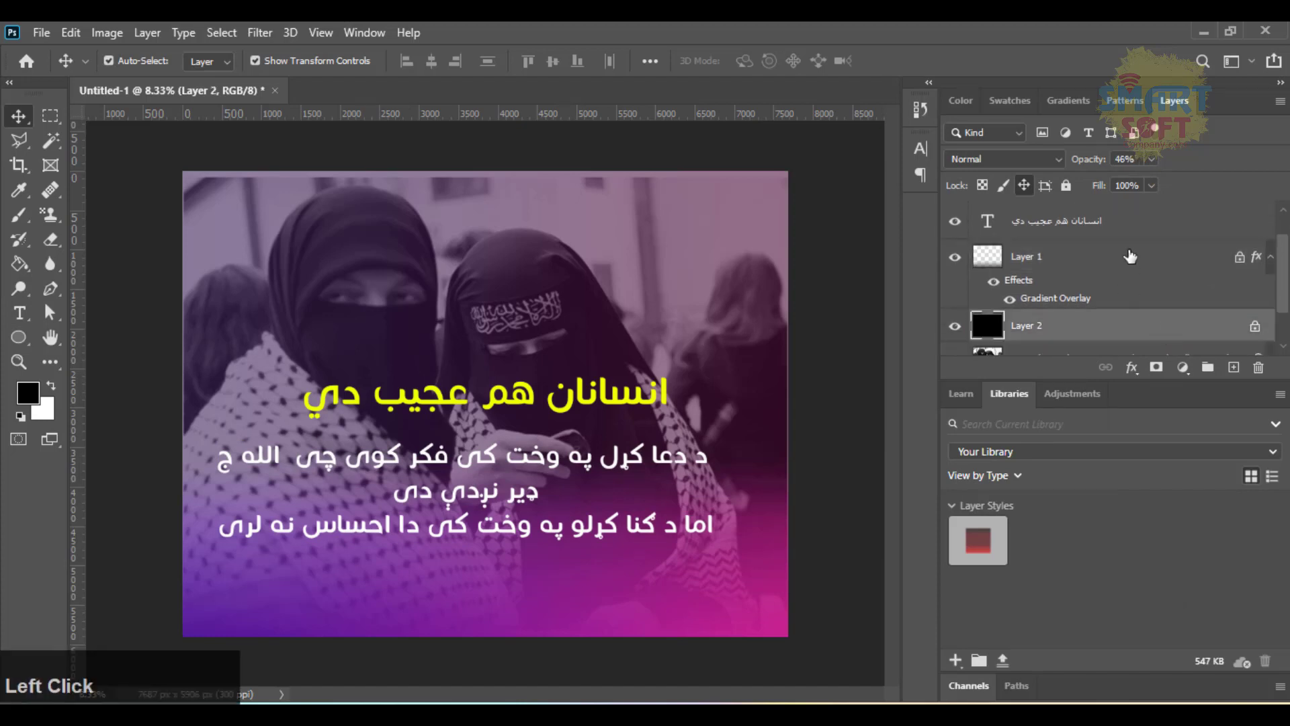
left_click(1151, 160)
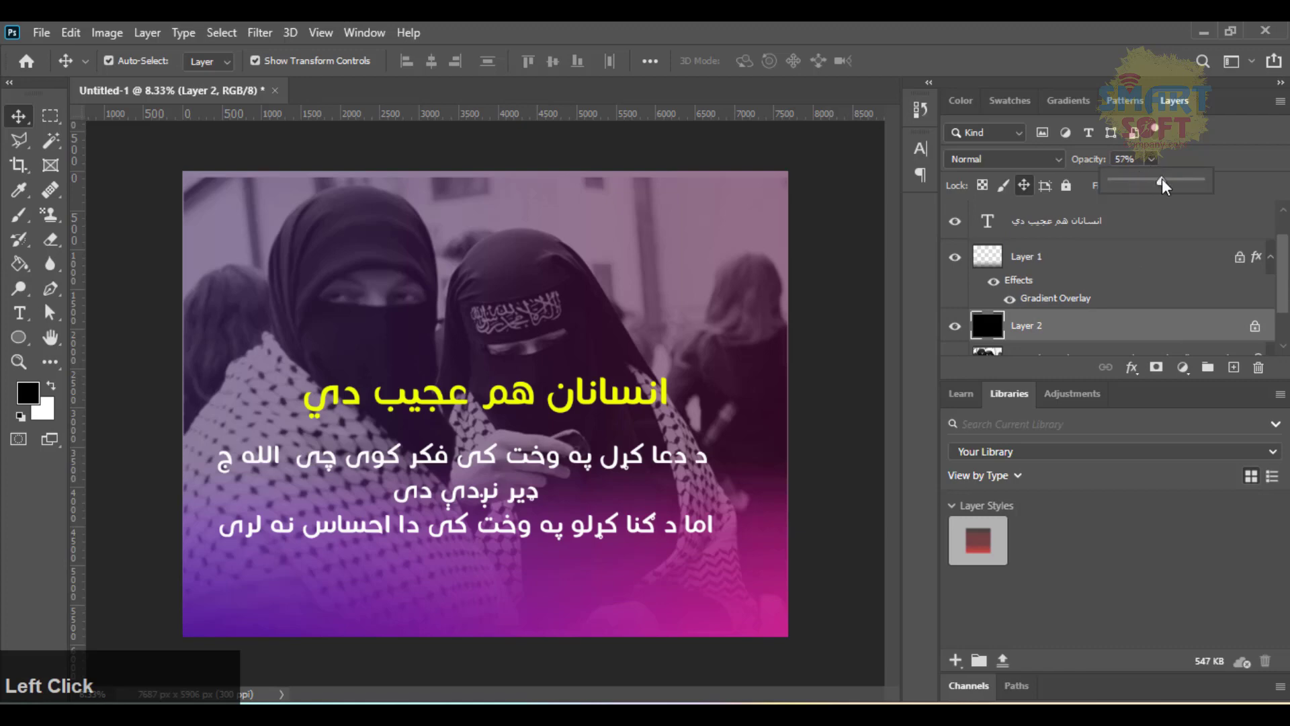
Shift the quote slightly right, and place the yellow heading a little closer above it, enlarged to about 103.6%
left_click_drag(618, 472, 624, 471)
left_click_drag(590, 405, 590, 413)
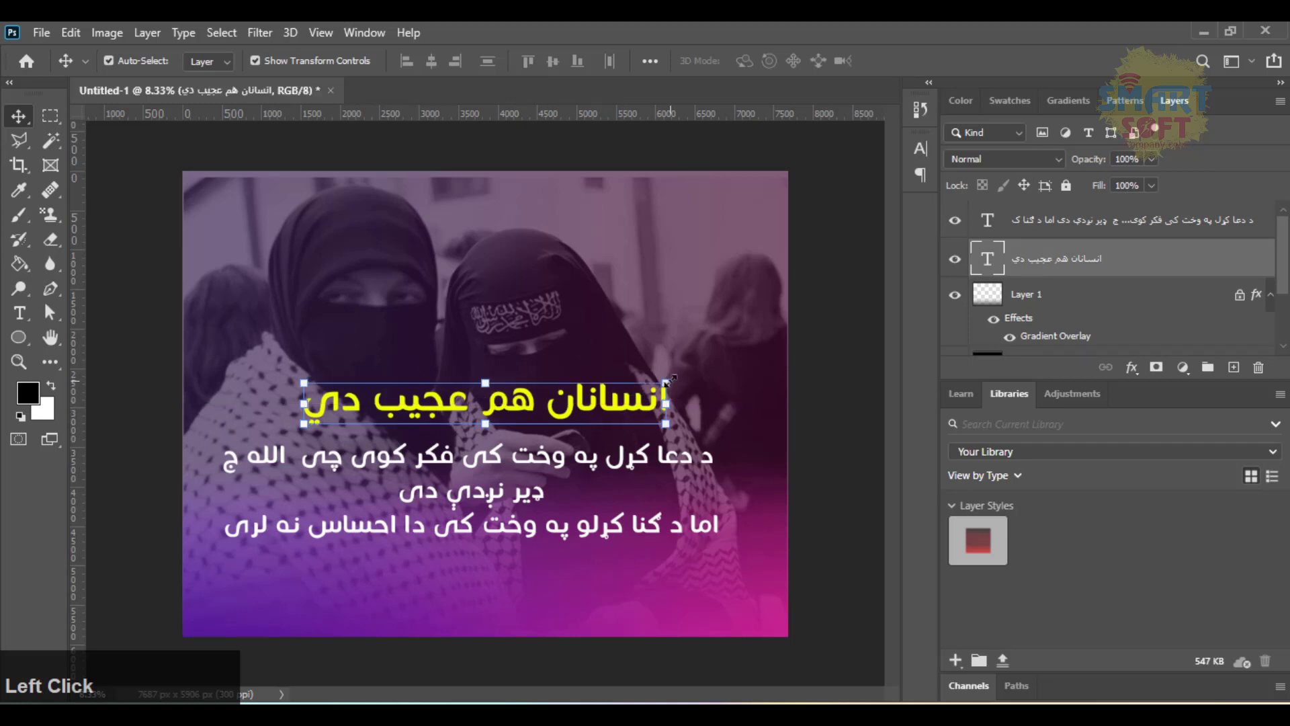
left_click_drag(671, 381, 673, 372)
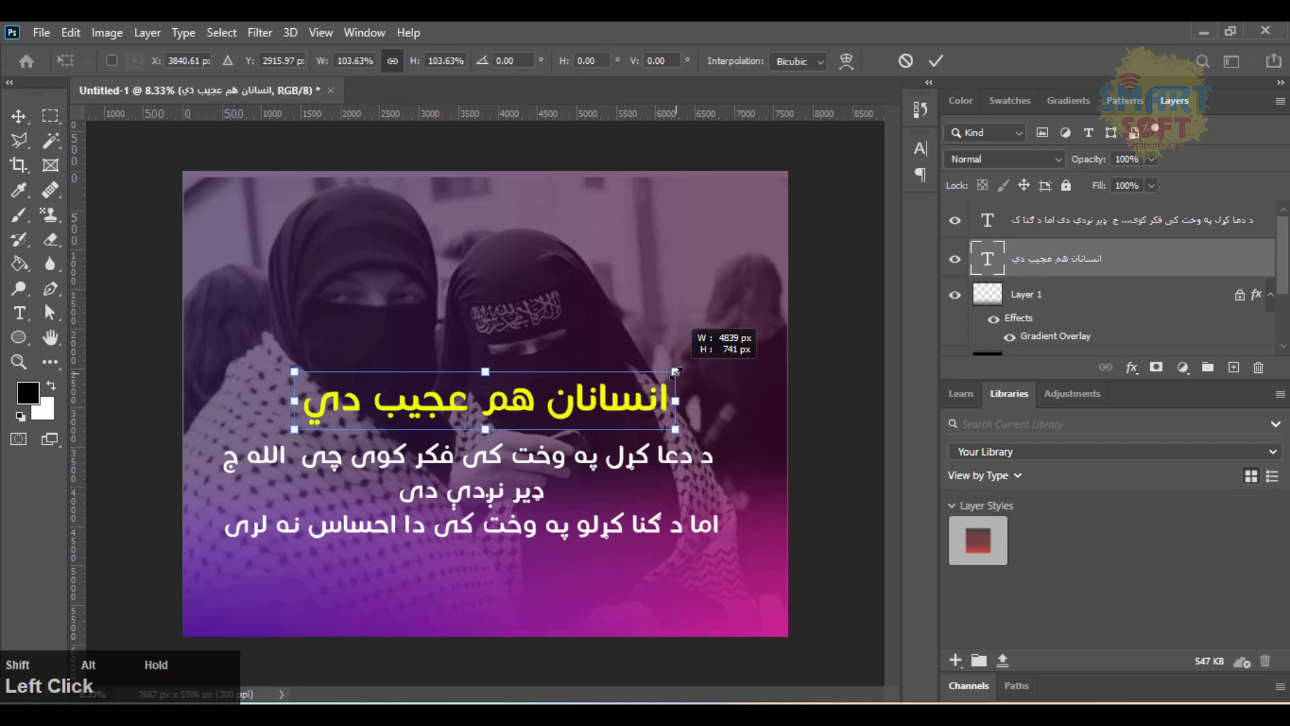
key("Return")
key("Up")
key("Up")
key("Up")
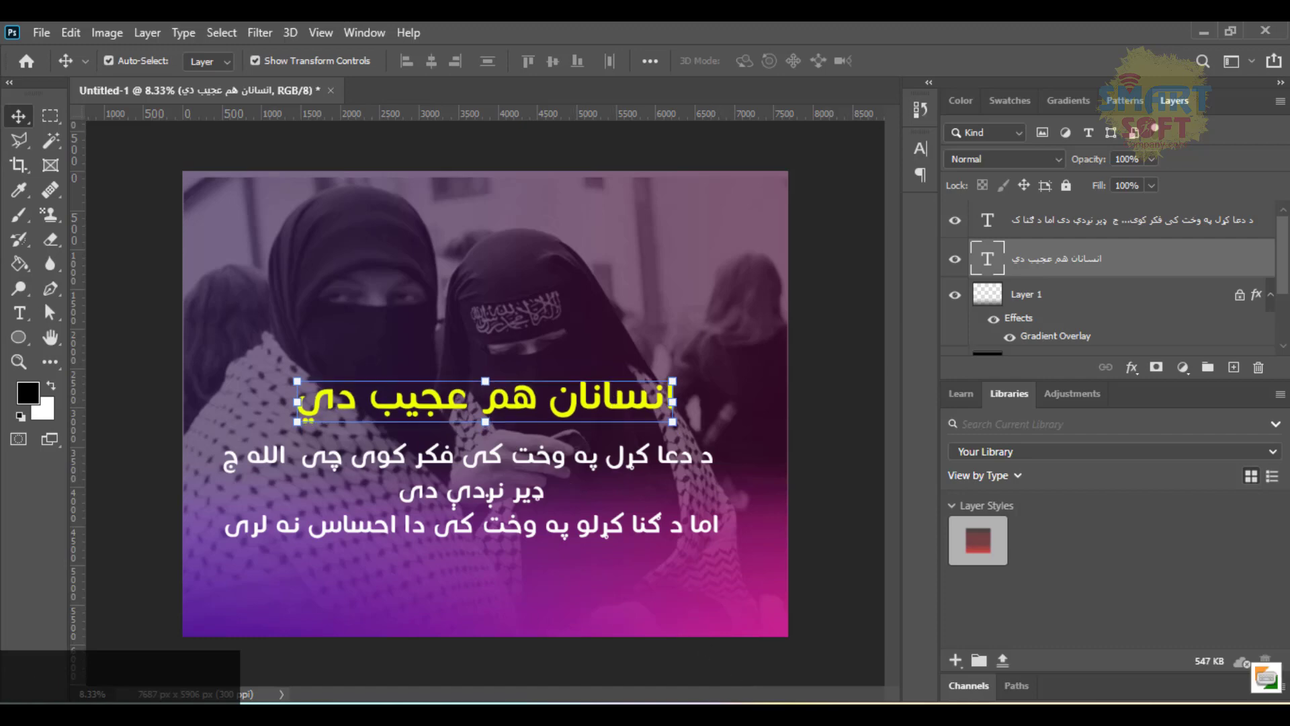
Switch to the Facebook folder in File Explorer, check the sample poster Untitled-1 copy.jpg, and return to Photoshop
left_click(712, 714)
key("Down")
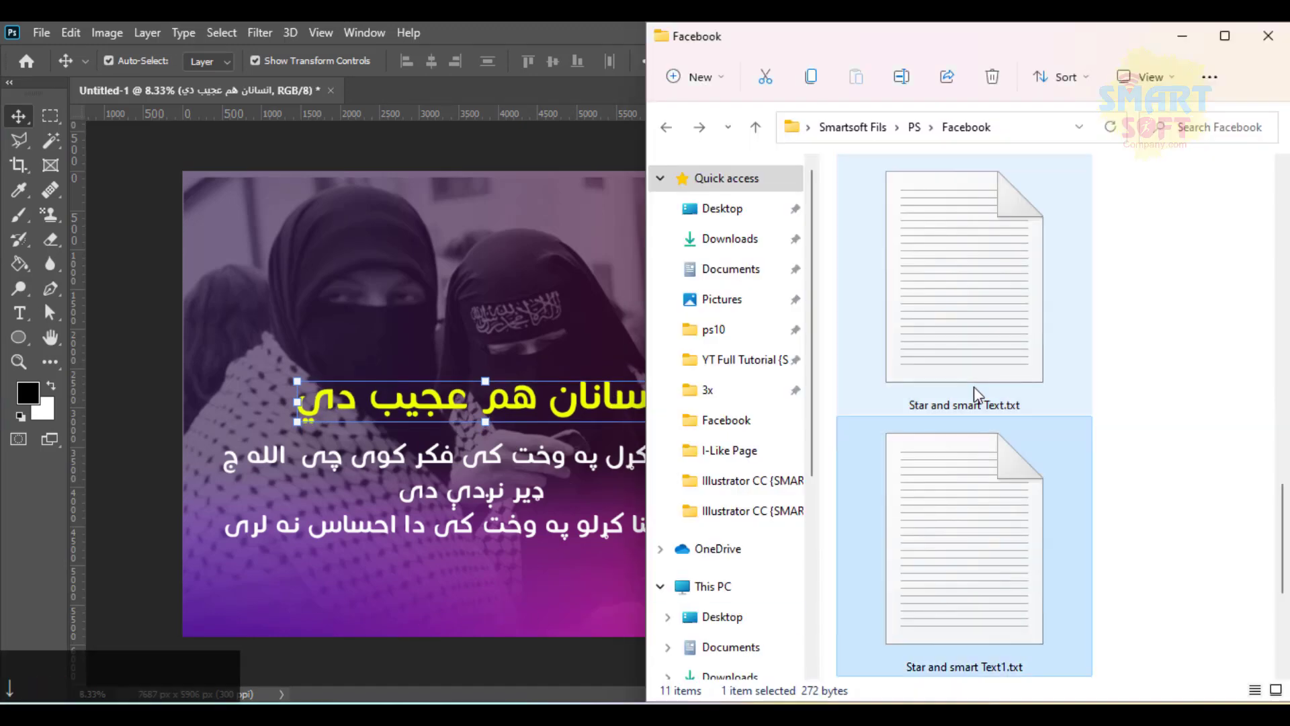
key("Down")
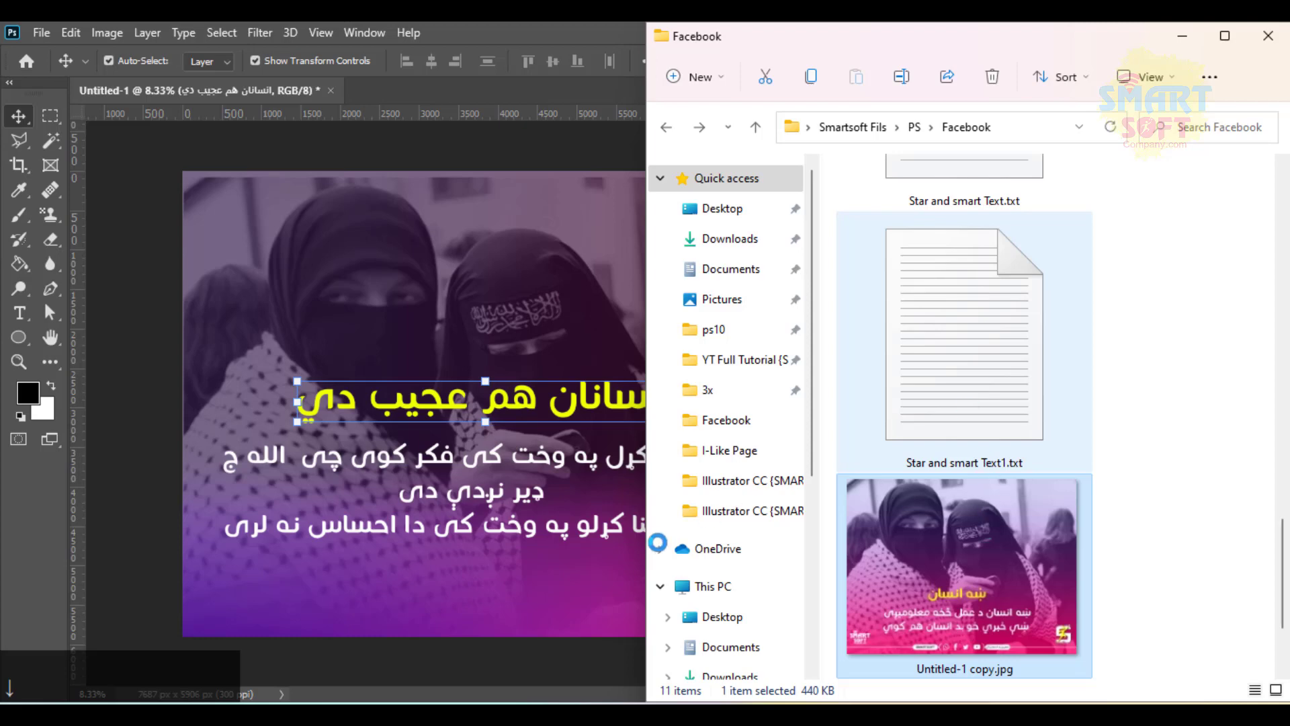
left_click(581, 591)
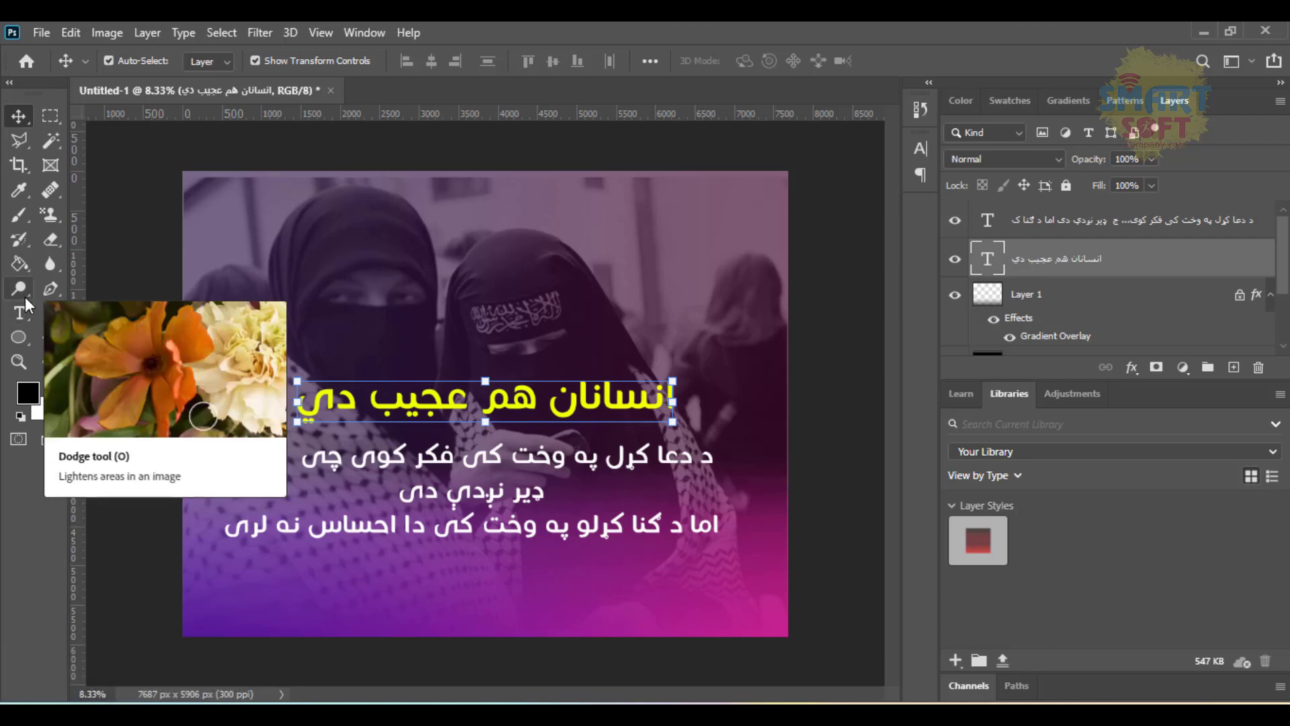
Draw a horizontal line about 2998 px long with the Line tool, starting at the poster's left edge below the quote
right_click(26, 336)
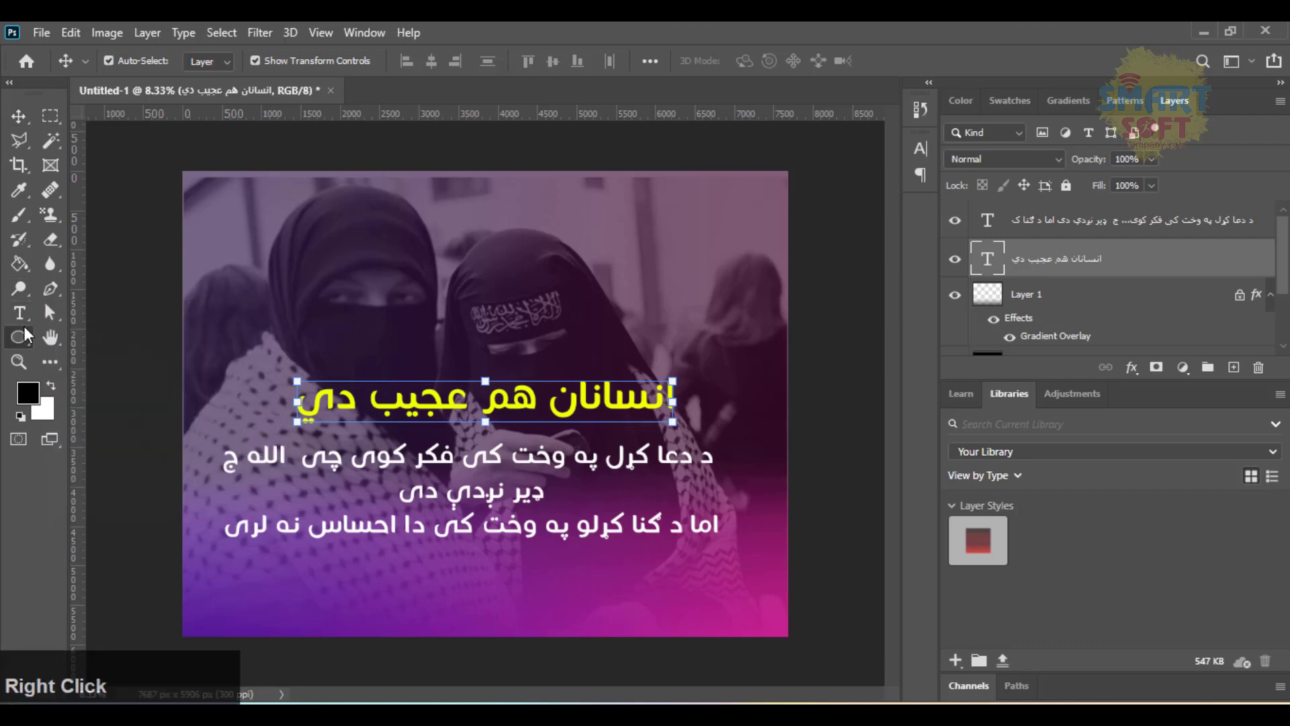
left_click(44, 336)
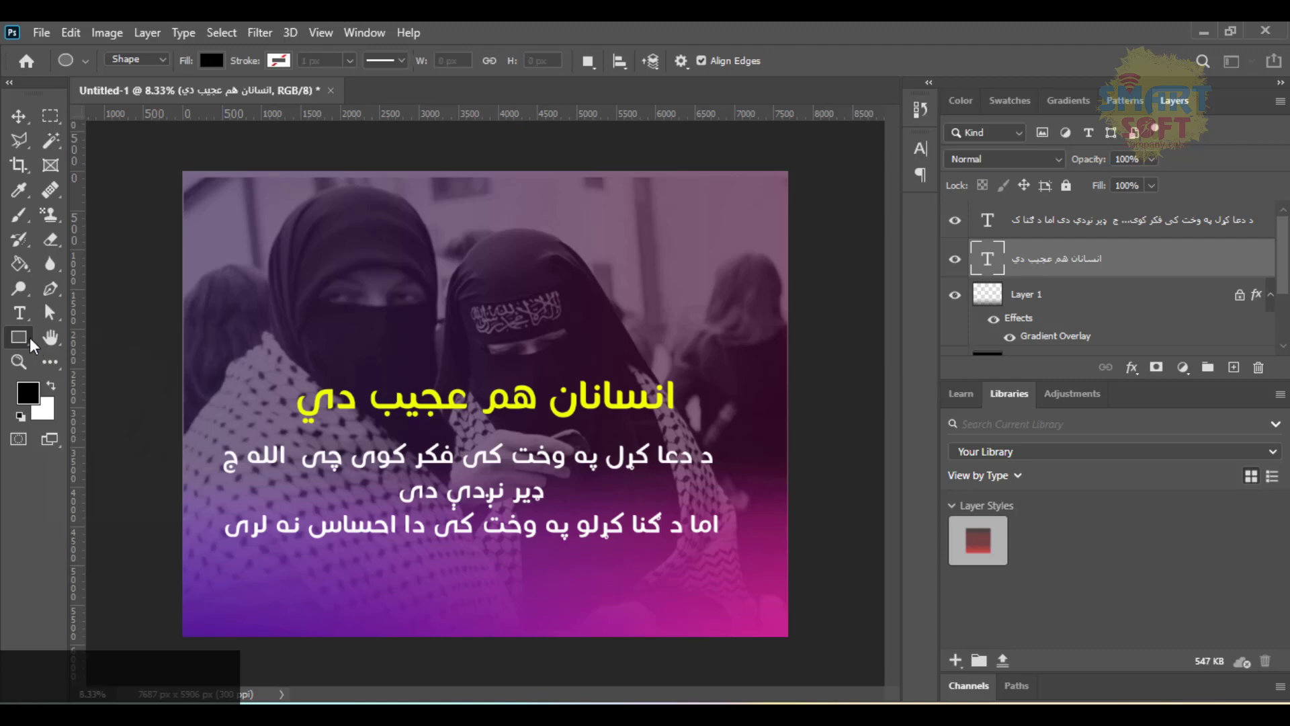
left_click(34, 344)
right_click(32, 344)
left_click(80, 410)
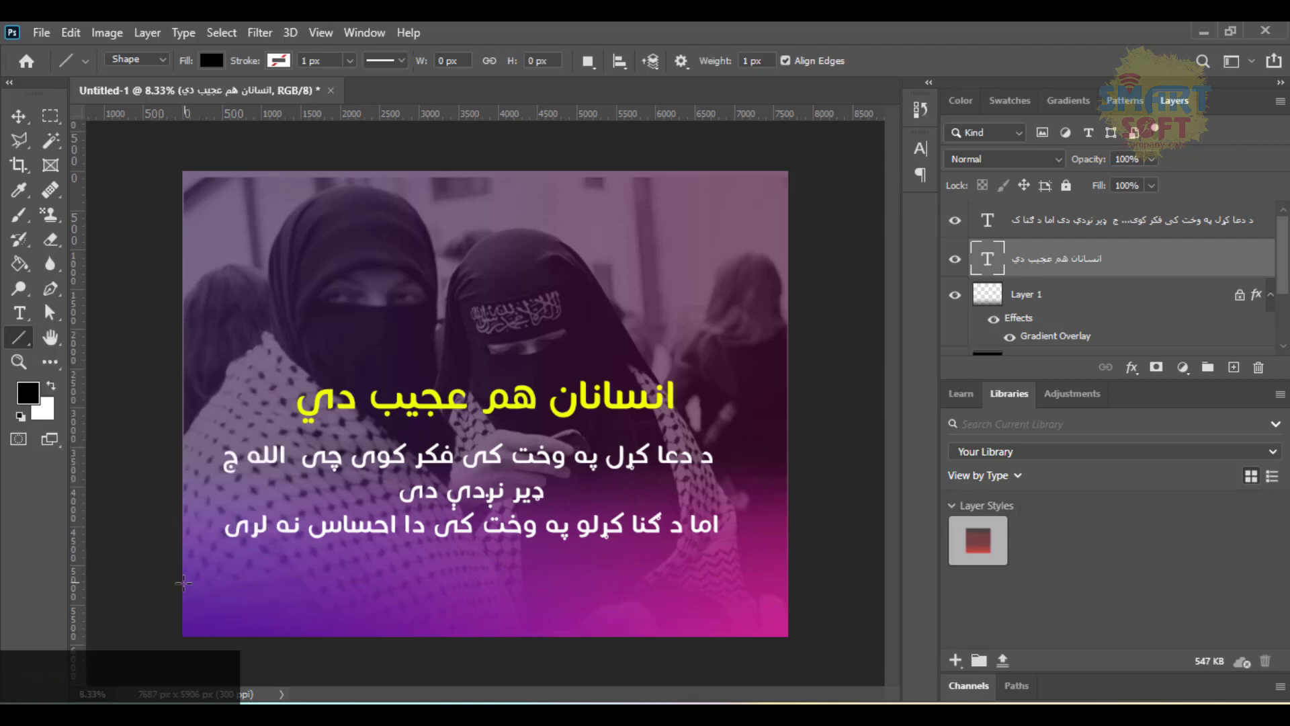
left_click_drag(181, 584, 418, 584)
Give the new line a white stroke 14 px wide
left_click(323, 62)
key("Up")
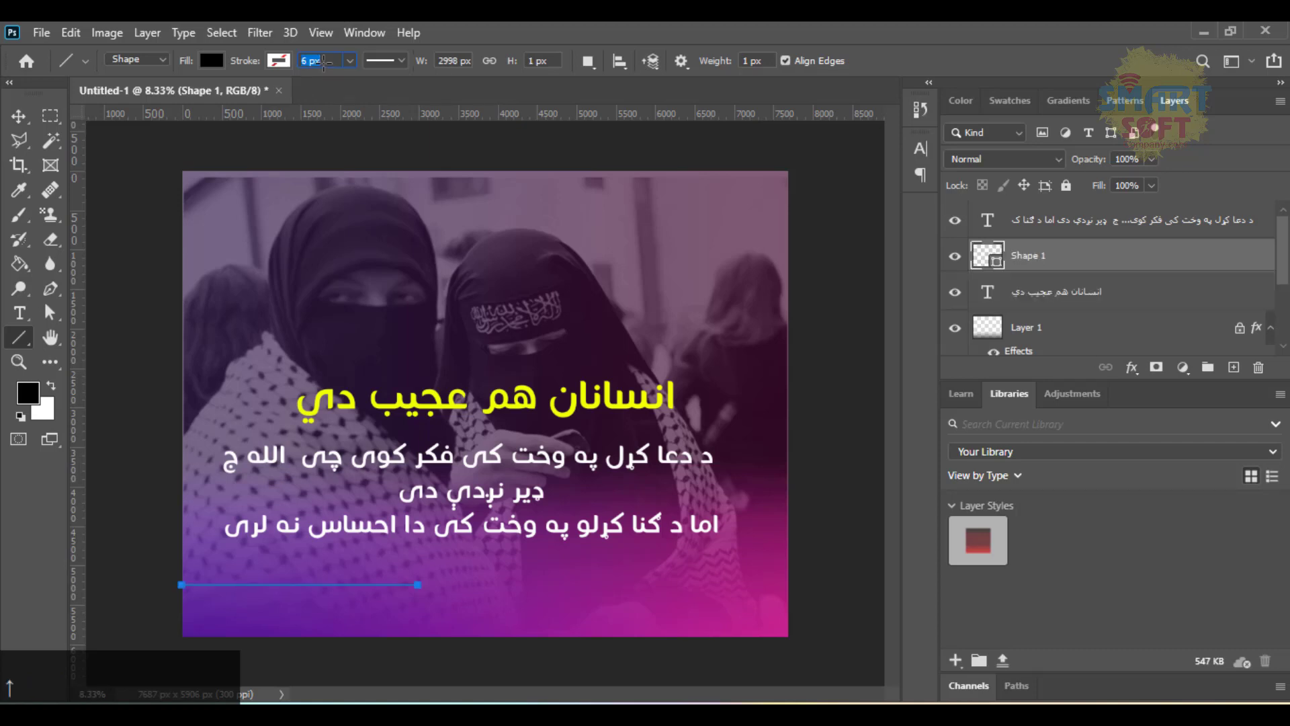
key("Up")
key("Return")
left_click(279, 61)
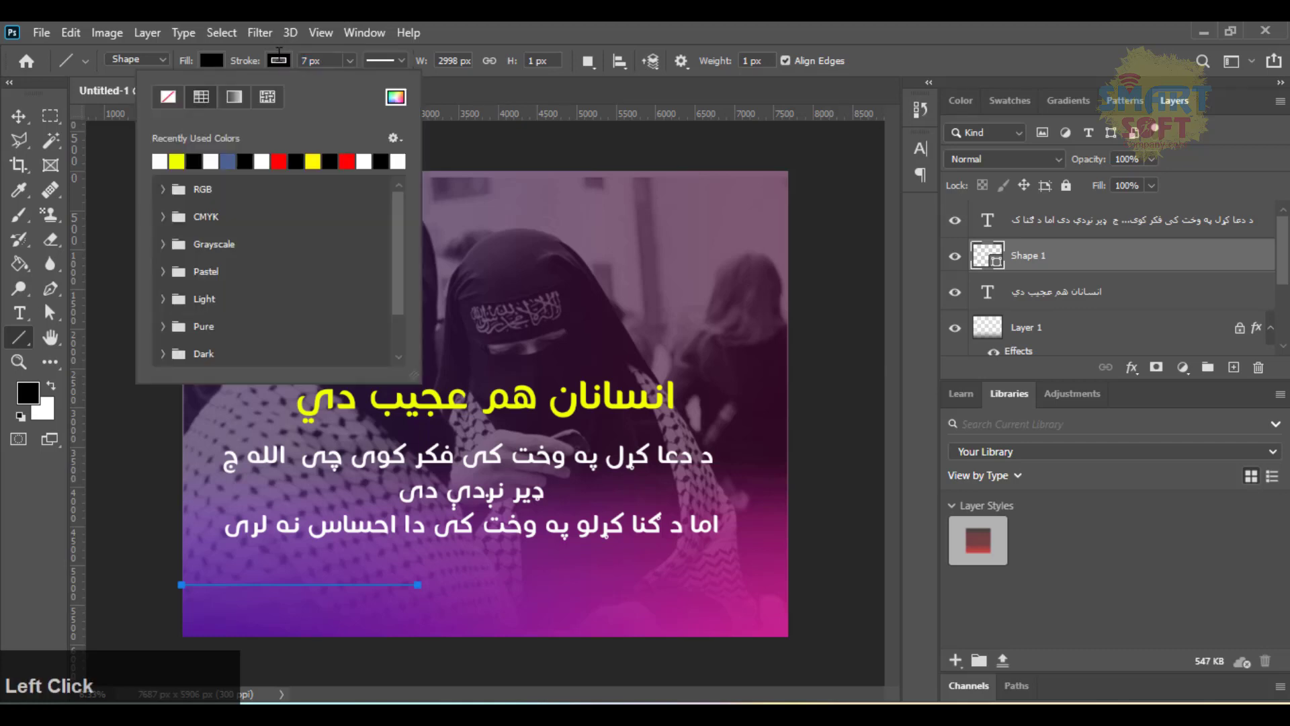
left_click(263, 159)
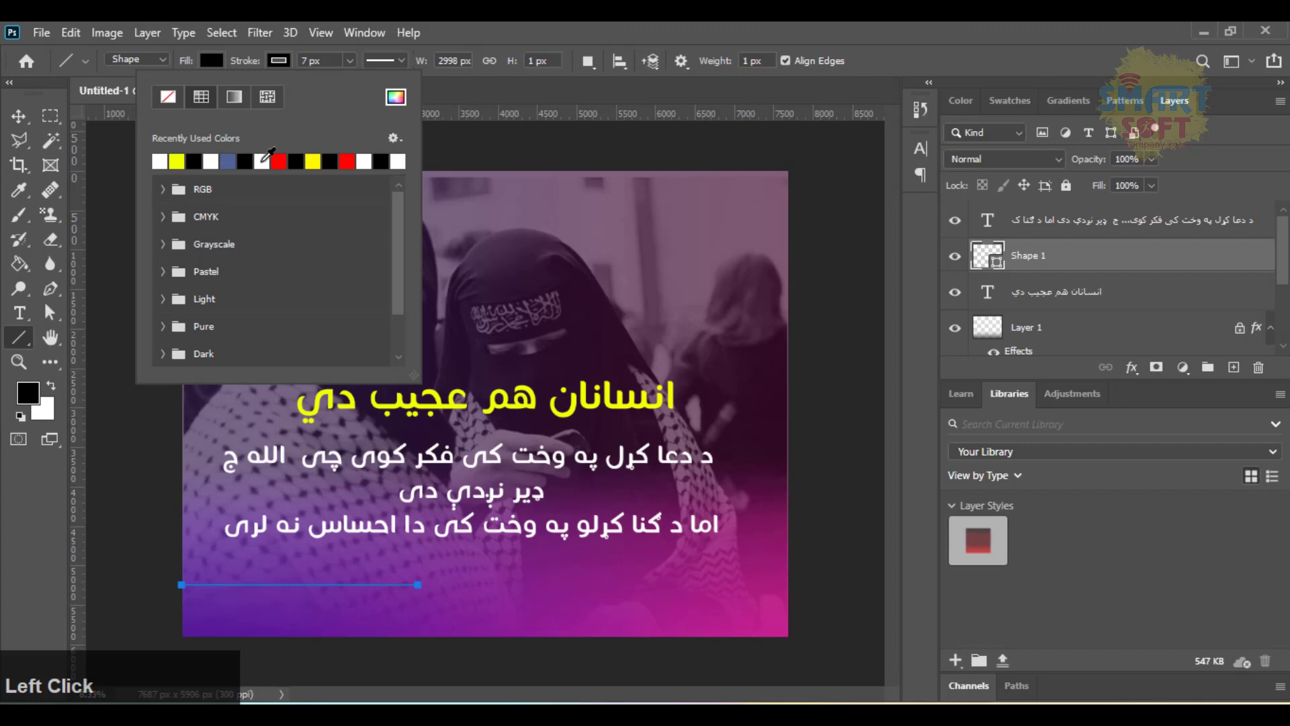
left_click(322, 62)
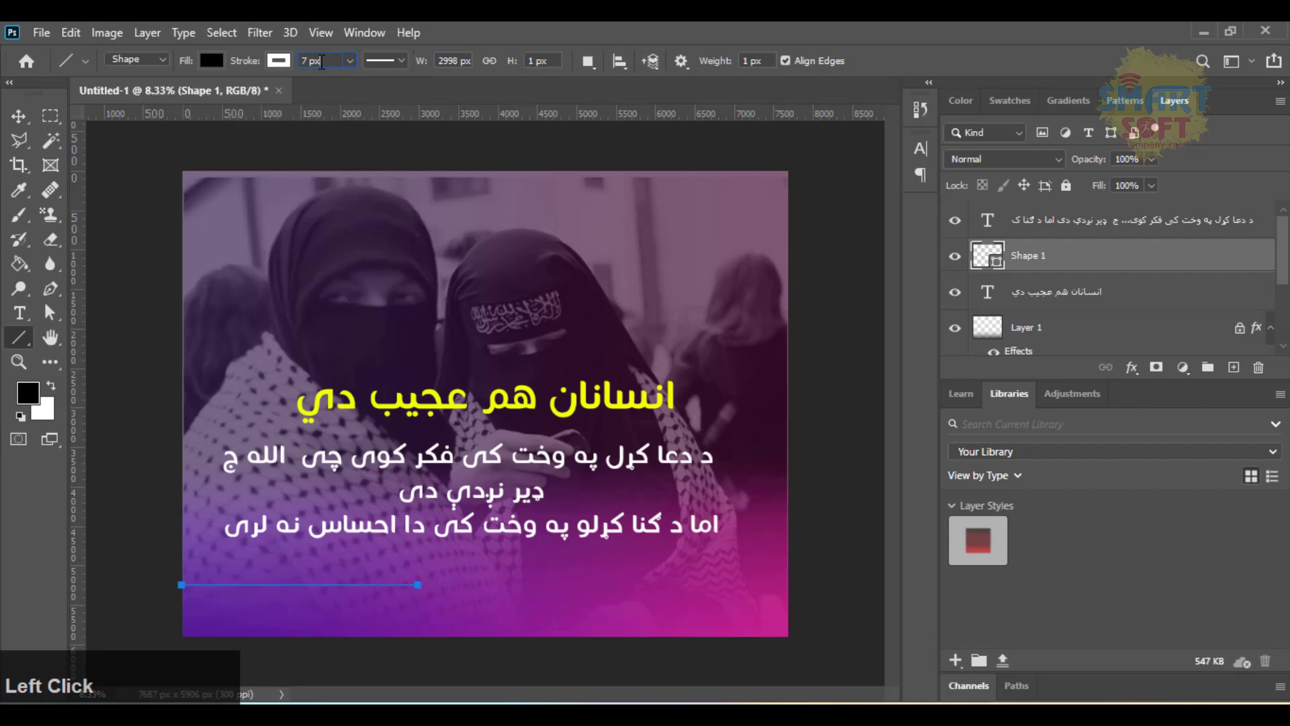
key("Up")
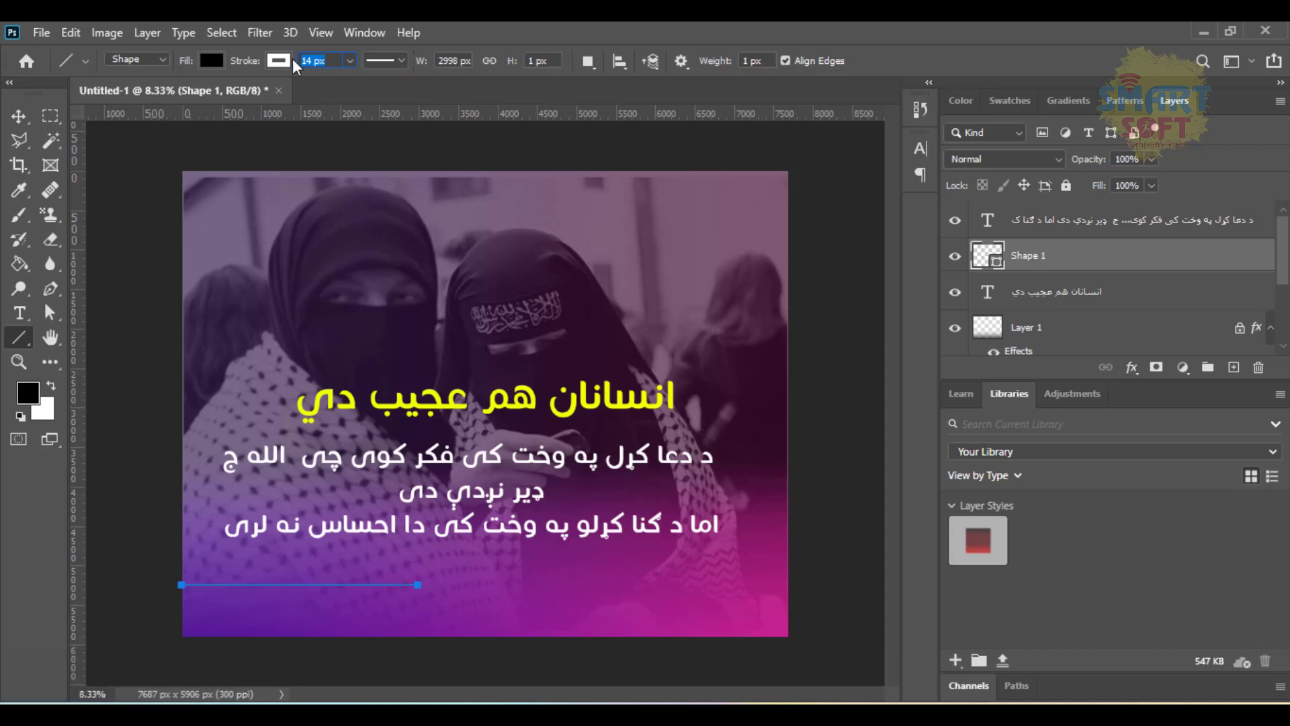
Try to lengthen the line to about 3019 px and examine it up close
left_click(442, 63)
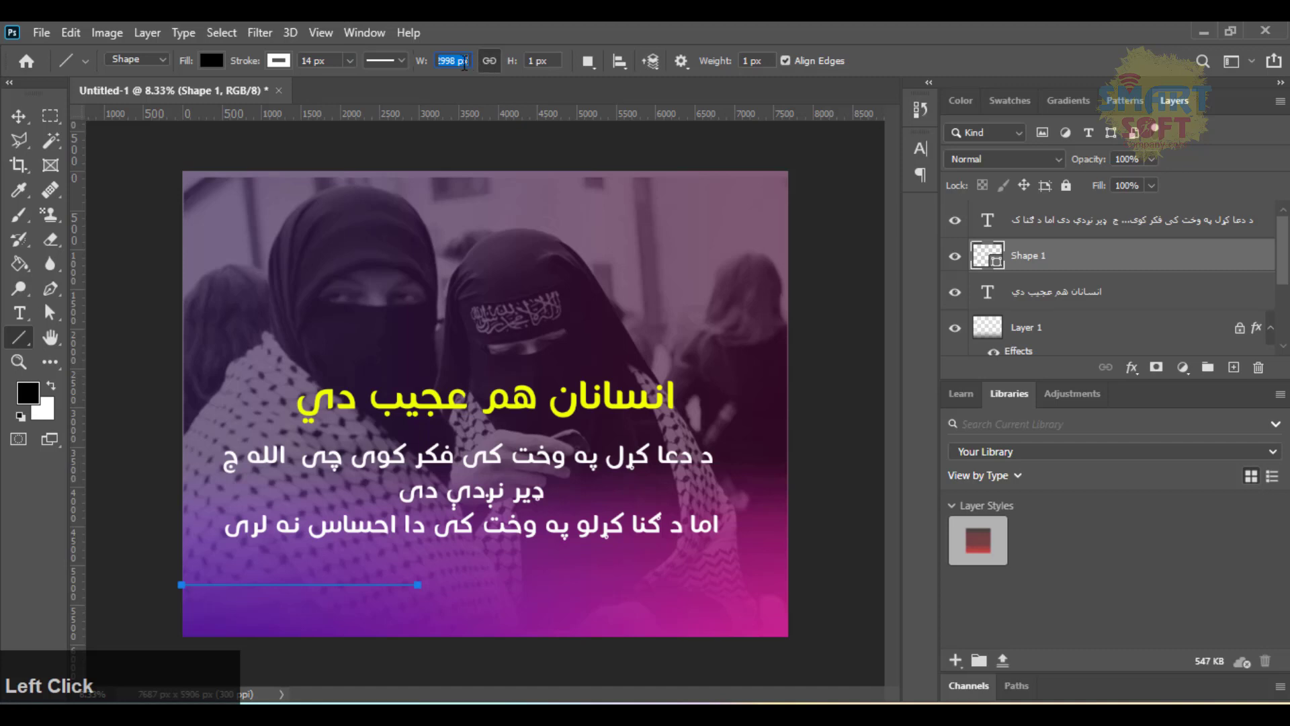
key("Up")
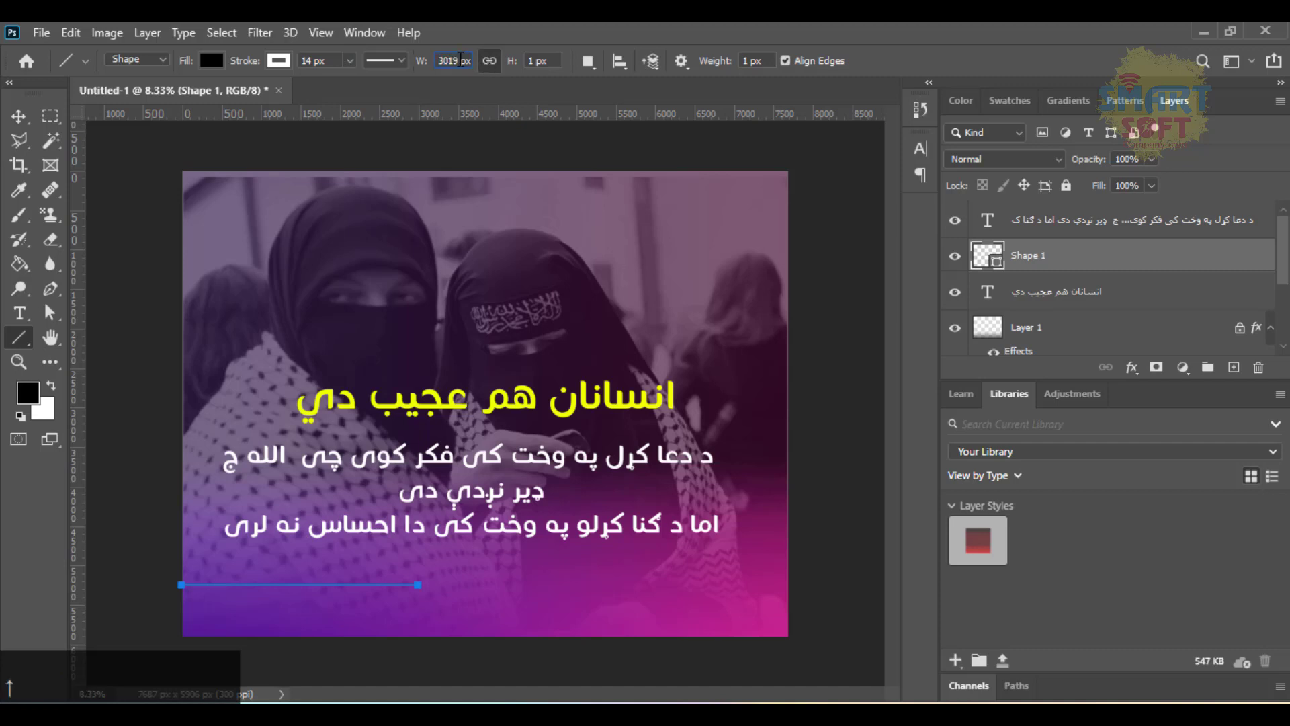
left_click(23, 116)
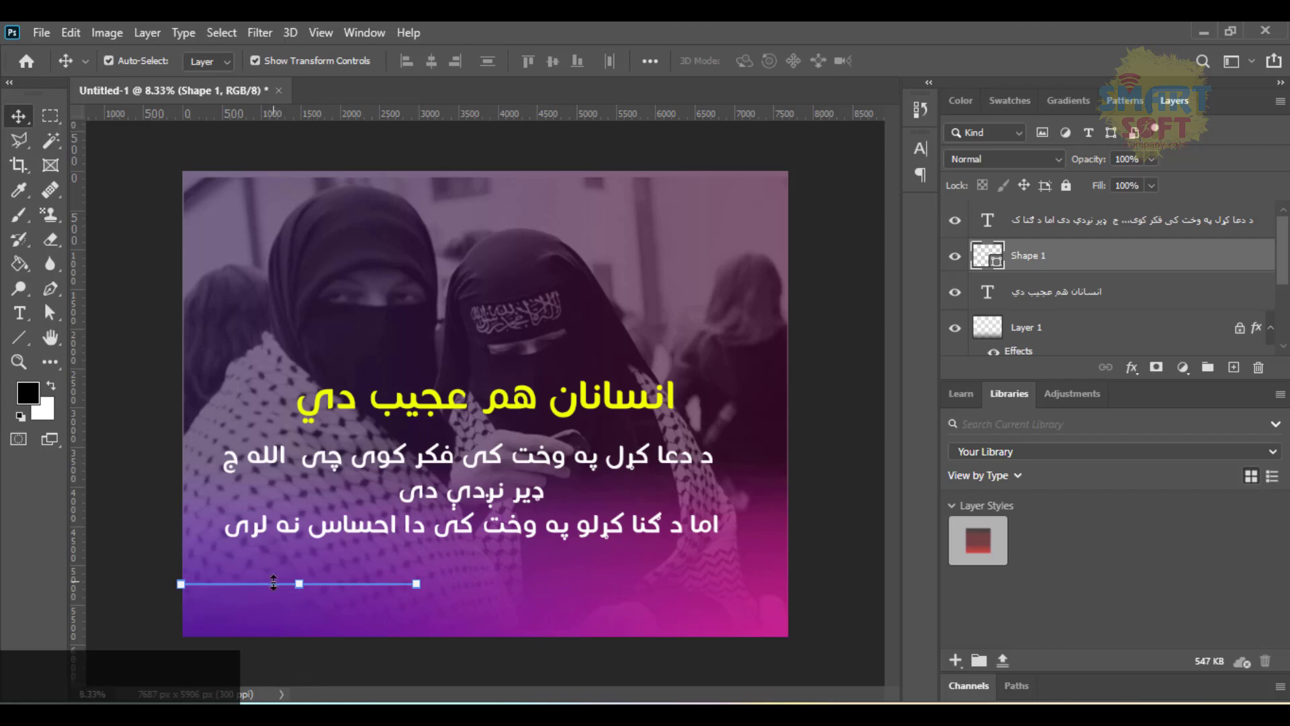
key("ctrl+plus")
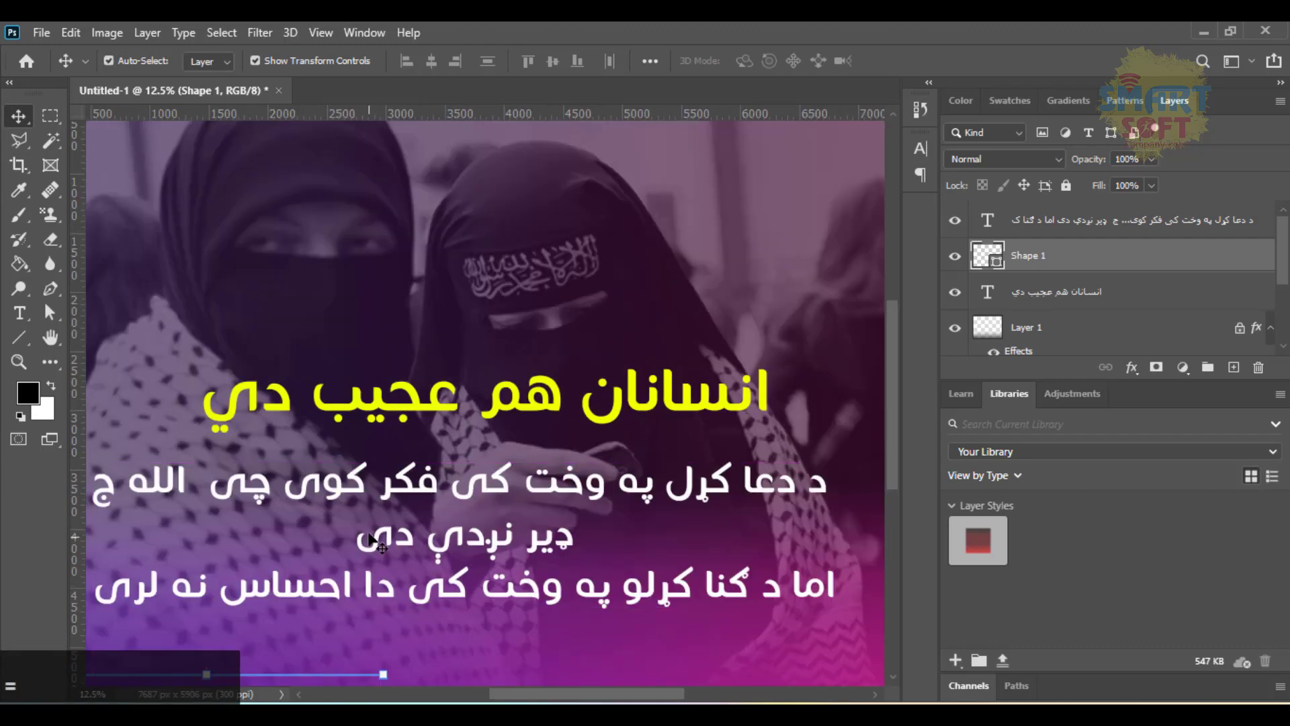
left_click(369, 541)
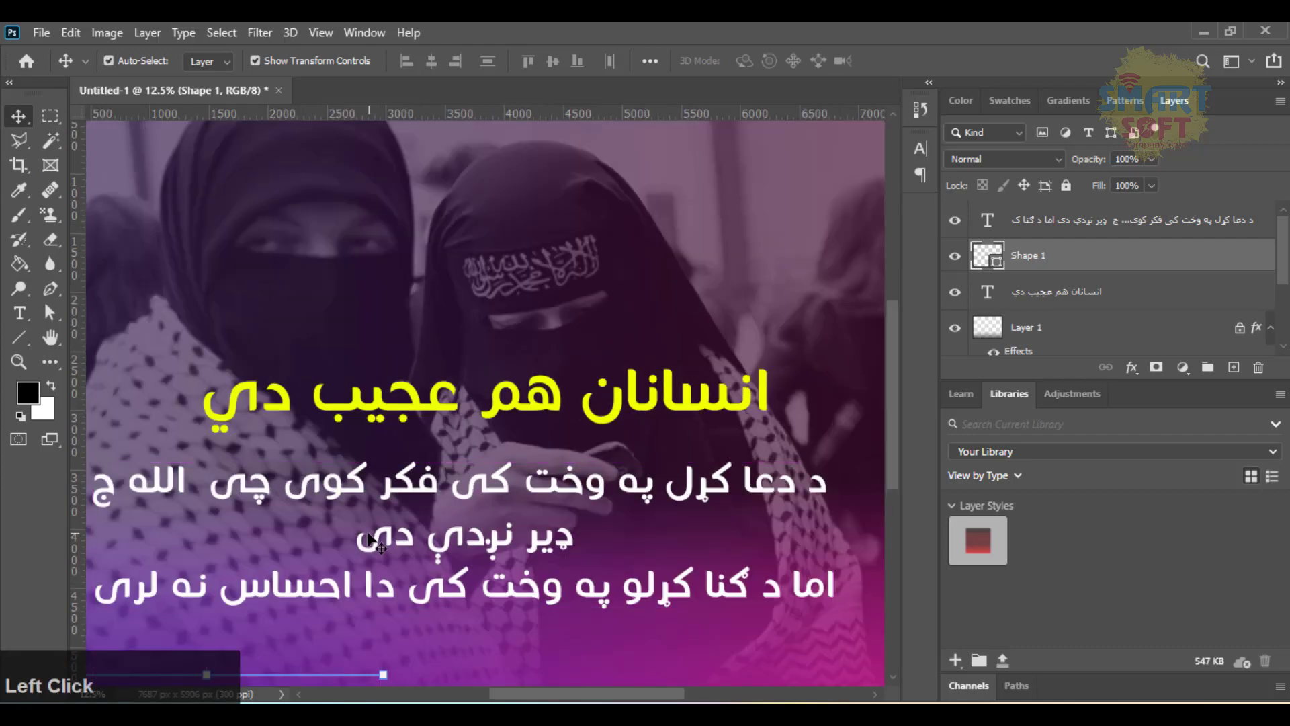
left_click(315, 671)
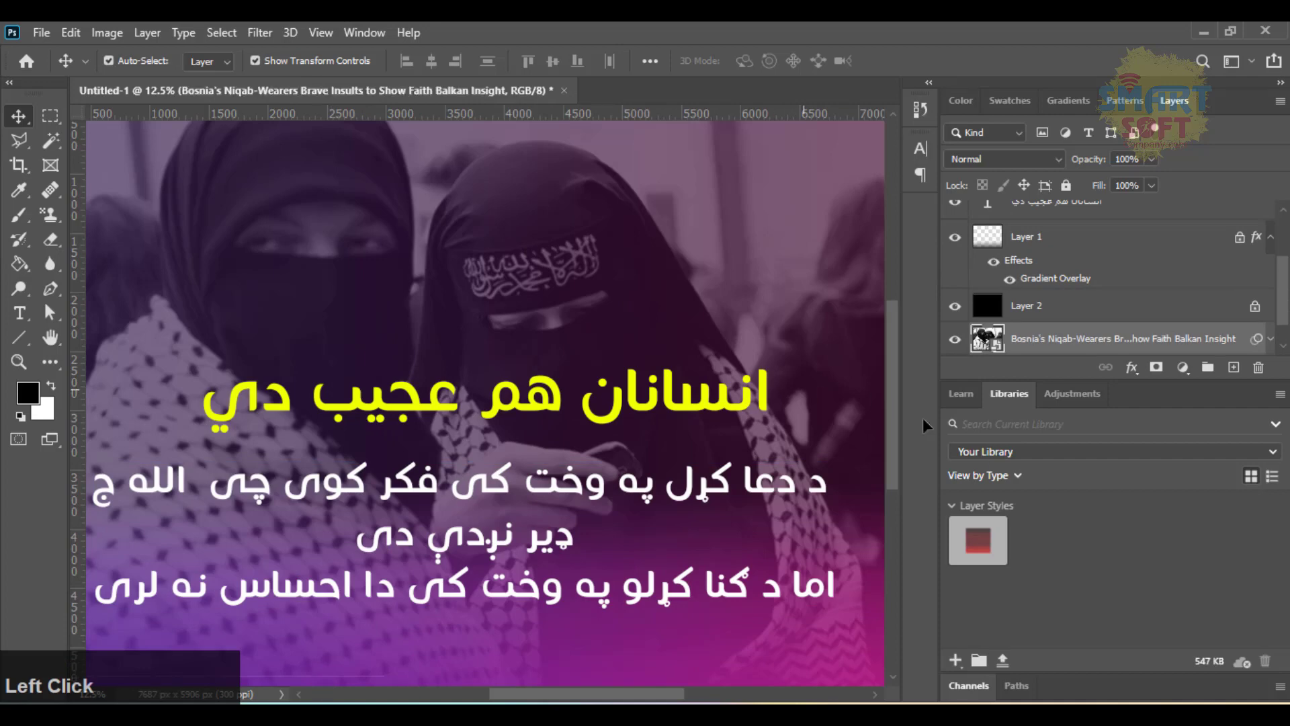
Select the Shape 1 layer again and set the line's stroke width to 100 px
left_click_drag(1281, 290, 1284, 246)
left_click(1198, 256)
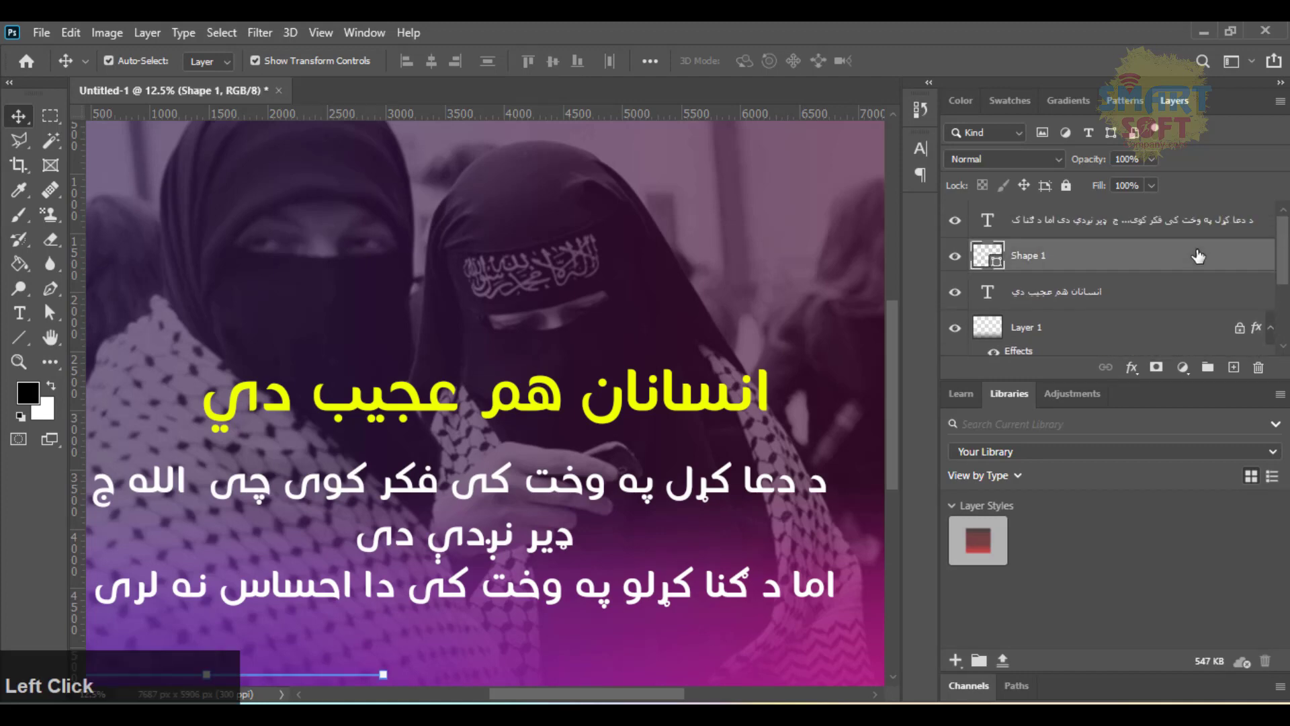
left_click(20, 338)
left_click(326, 61)
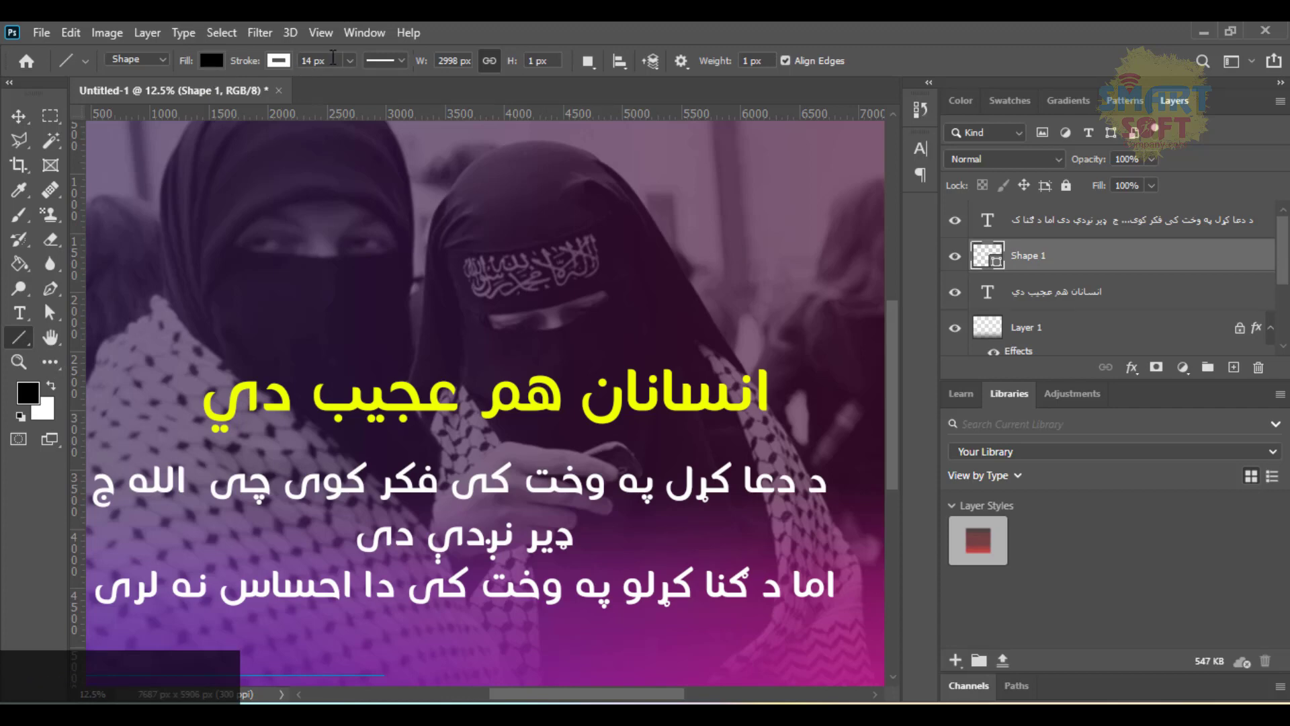
type("100")
key("Return")
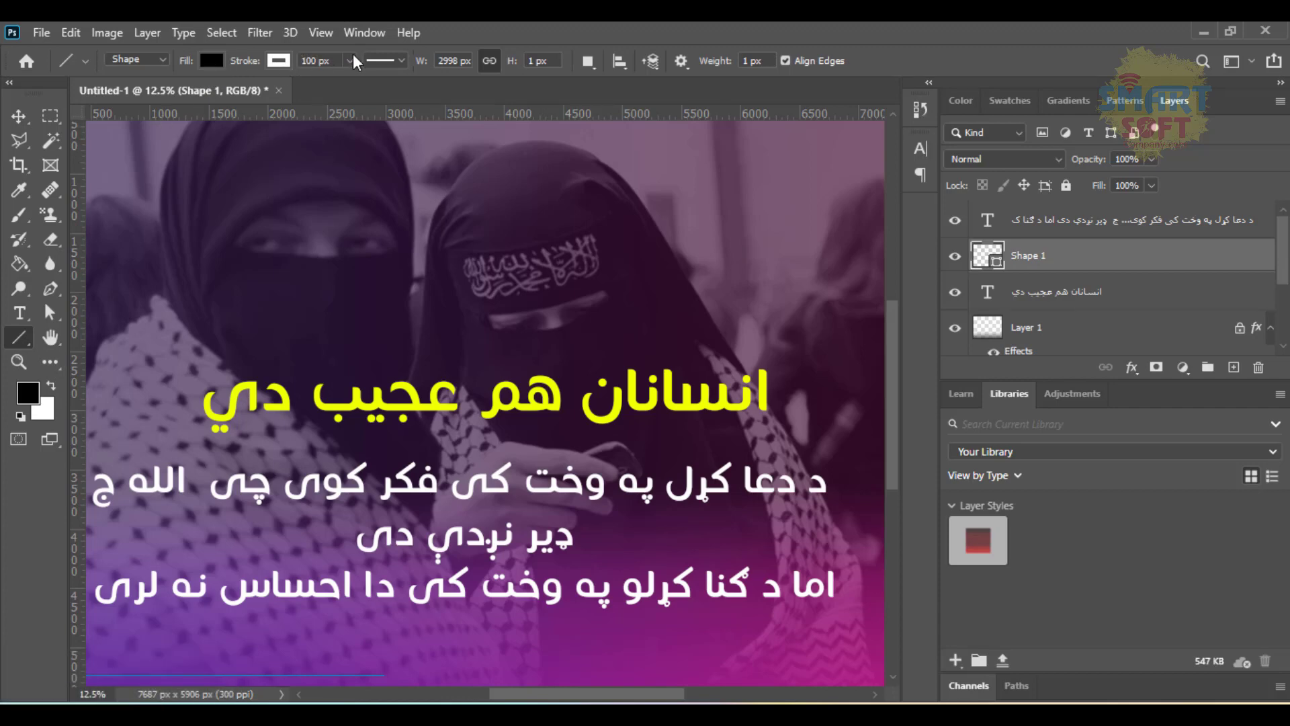
Shorten the line to about 2834 px, then scale it slightly from its end so it becomes a thick white bar
left_click(463, 65)
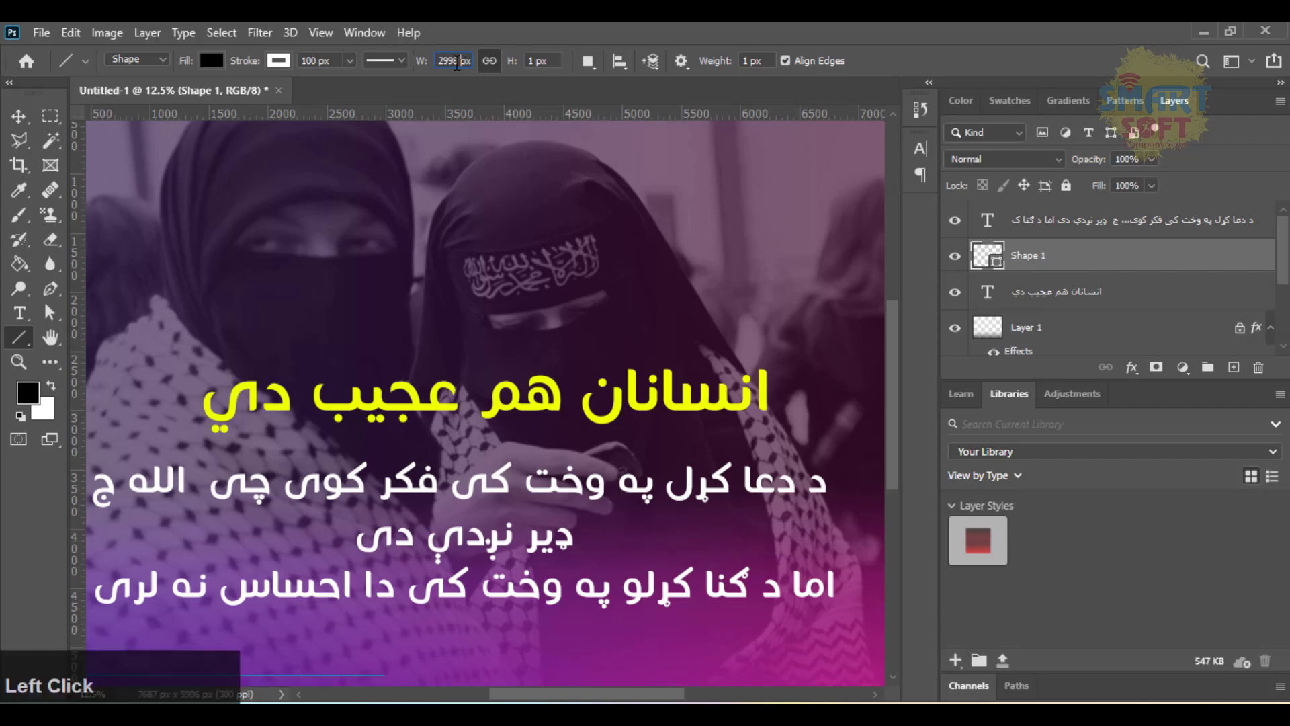
left_click_drag(405, 67, 271, 72)
left_click(20, 117)
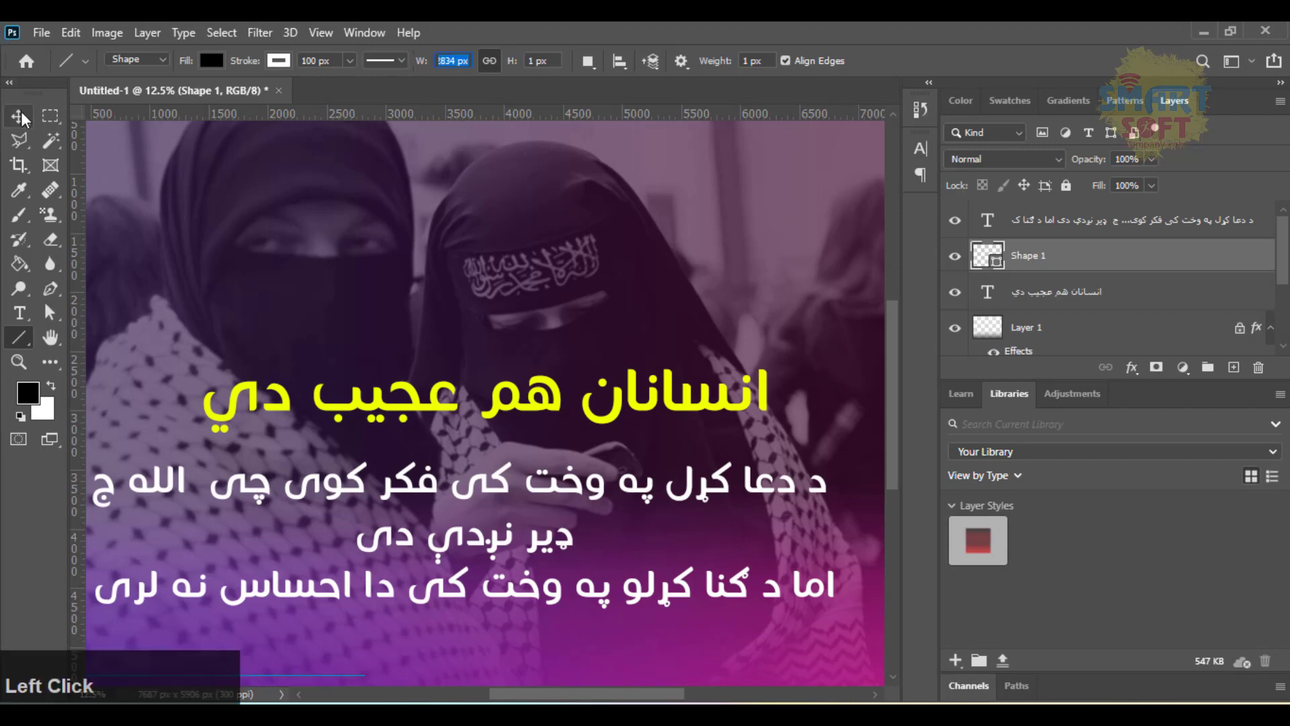
left_click(358, 675)
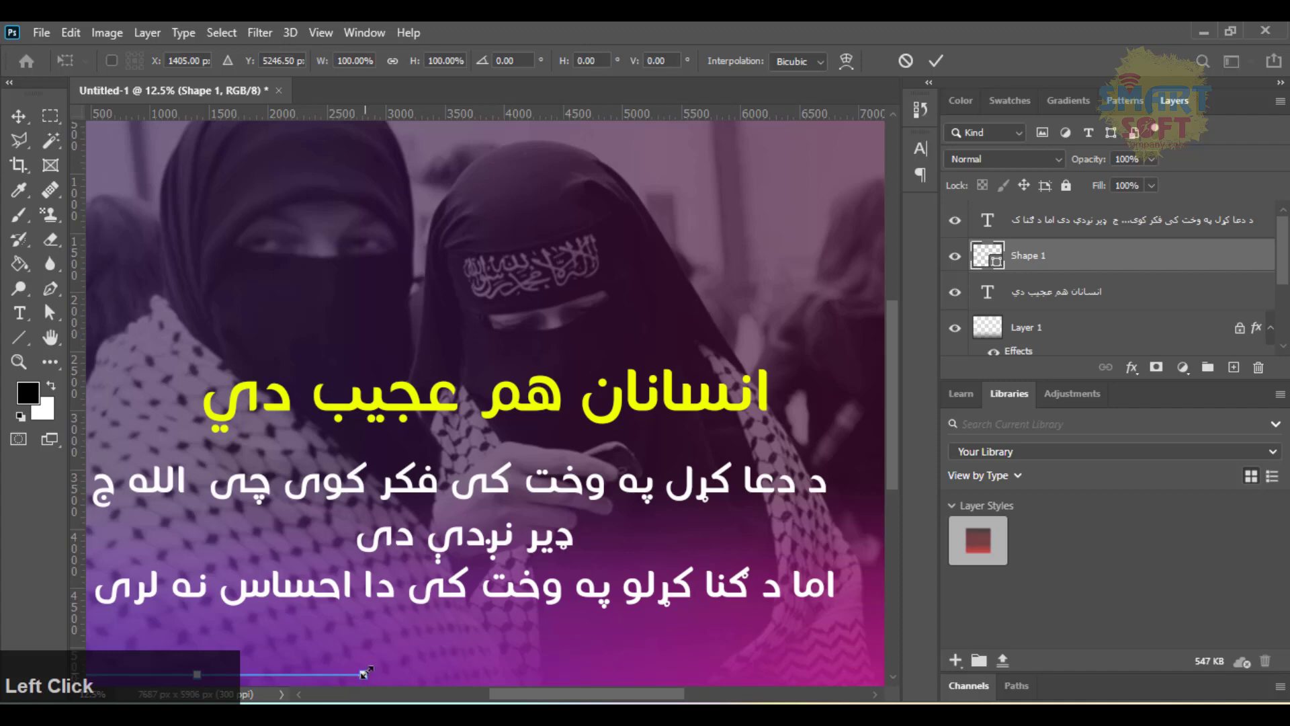
left_click_drag(365, 671, 369, 667)
key("Return")
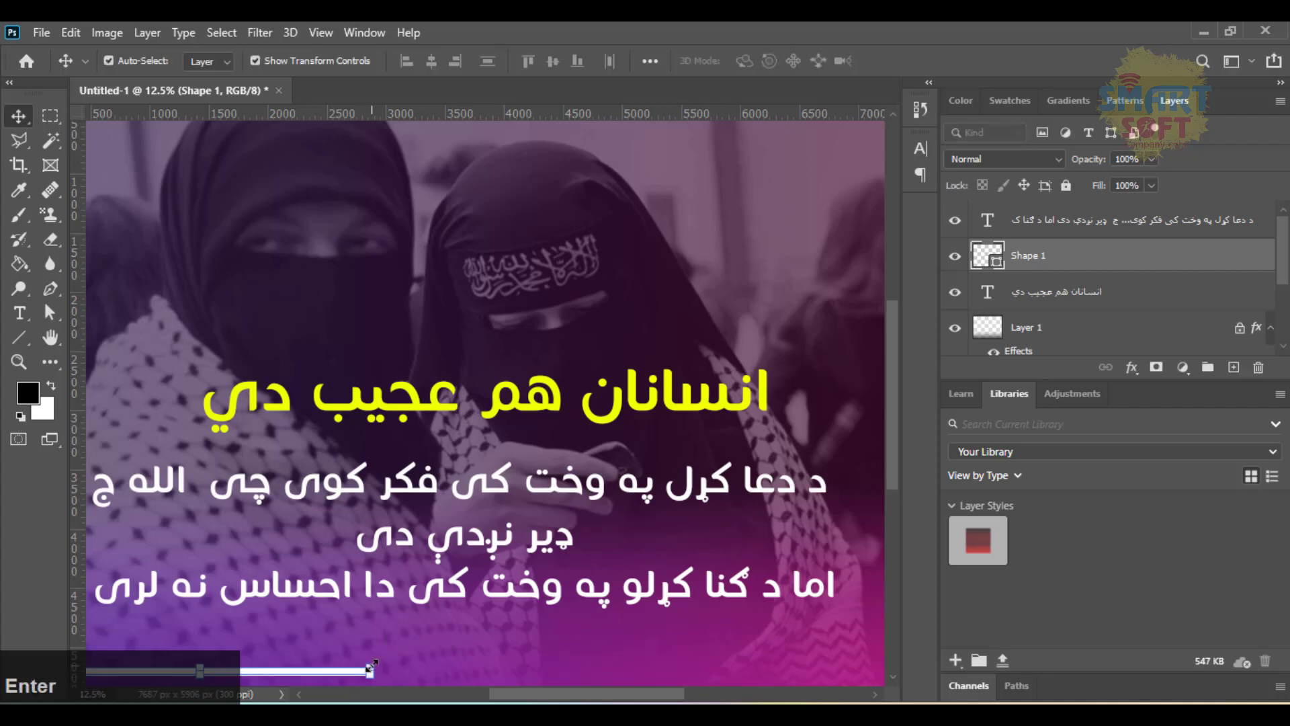
Fine-tune the scaling of the white line until it is a thinner bar of about 2890 by 31 px
key("ctrl+plus")
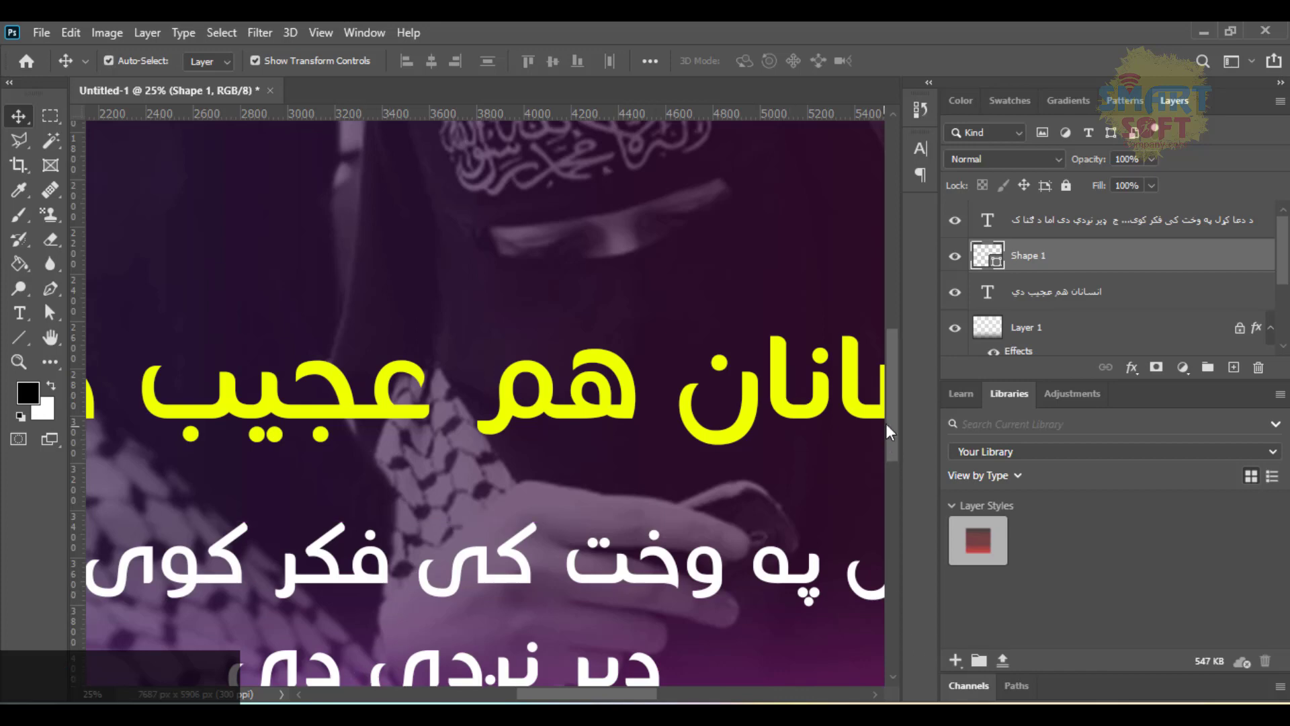
left_click_drag(887, 430, 880, 530)
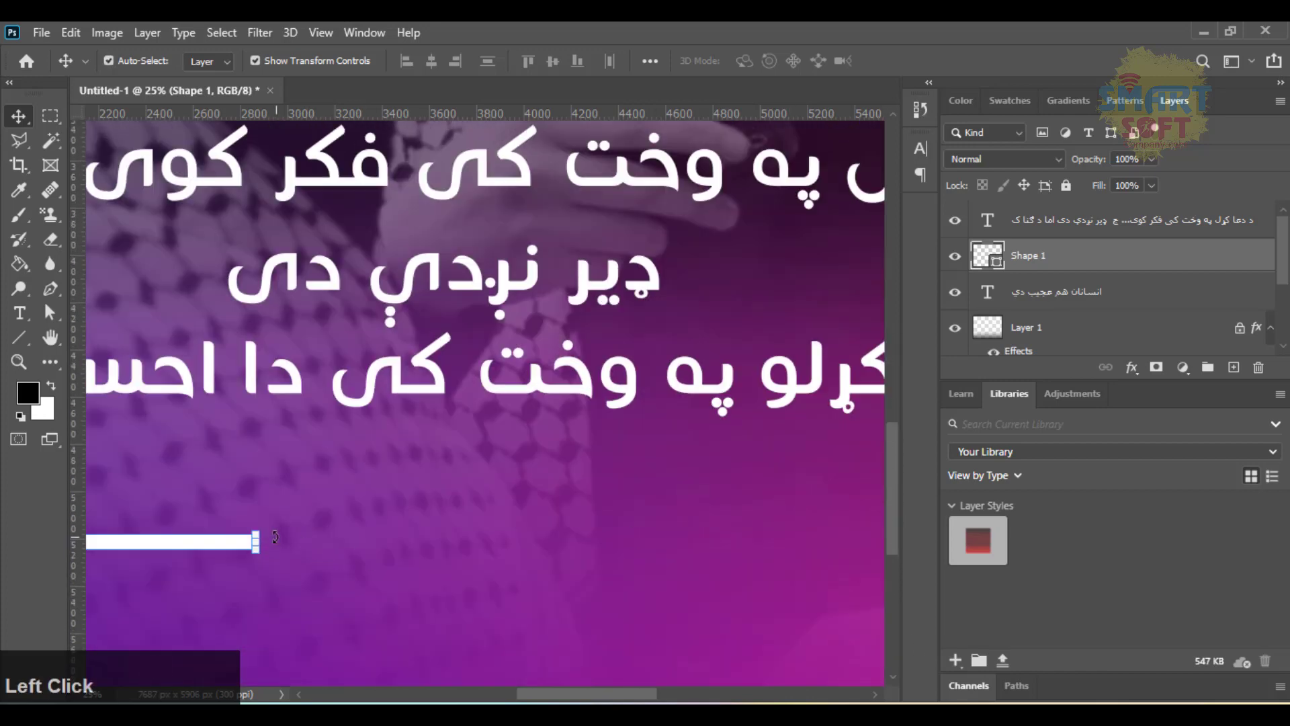
left_click_drag(258, 537, 257, 542)
key("Return")
key("ctrl+0")
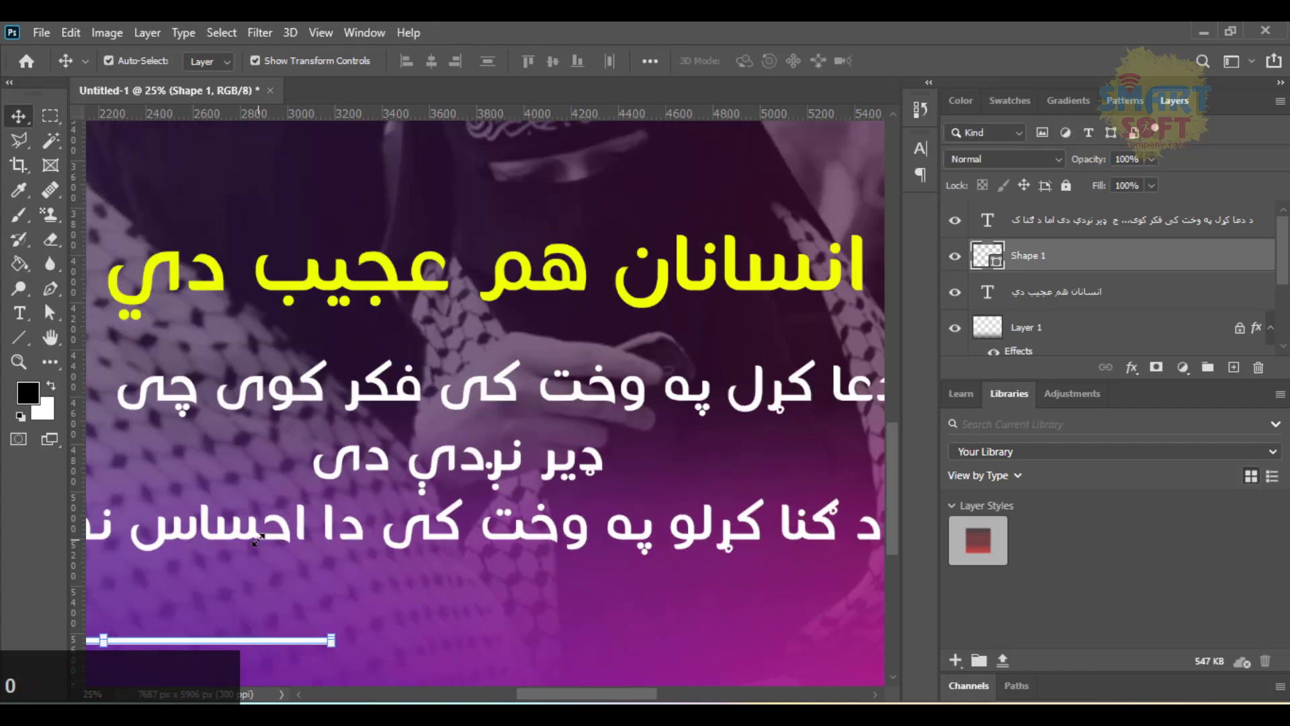
left_click(316, 612)
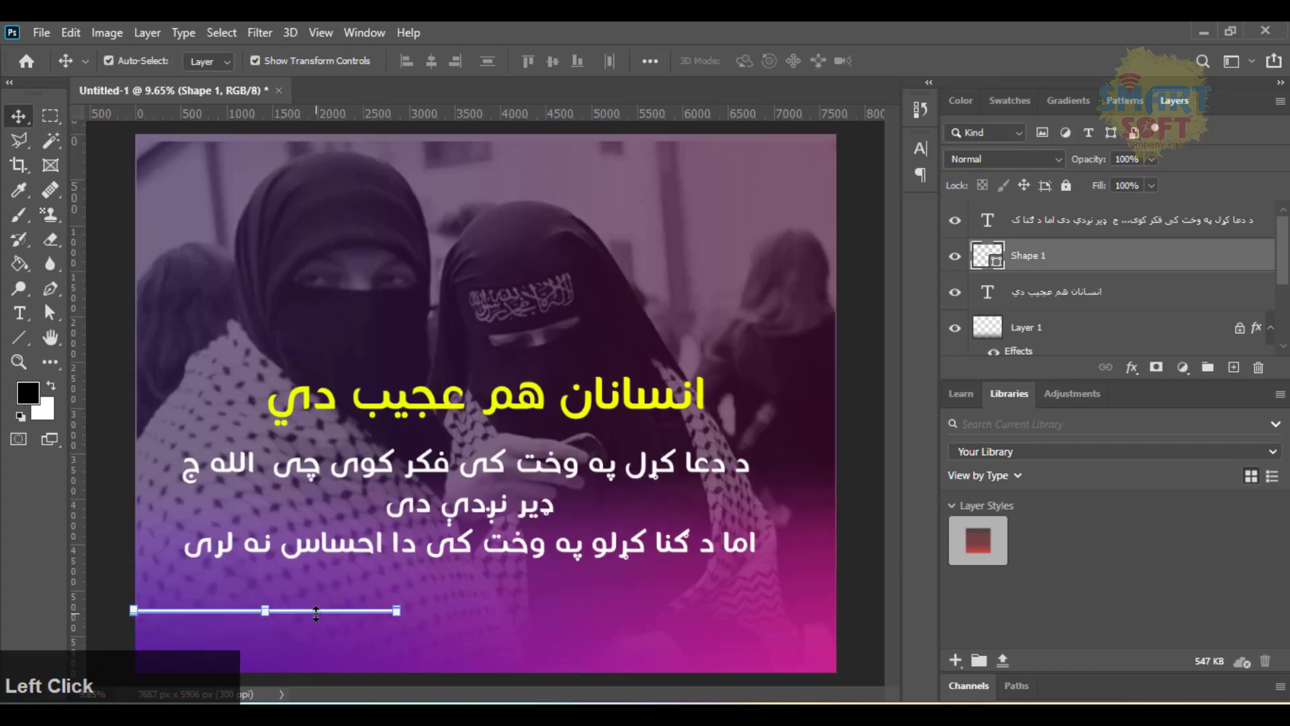
left_click_drag(271, 605, 271, 604)
key("Return")
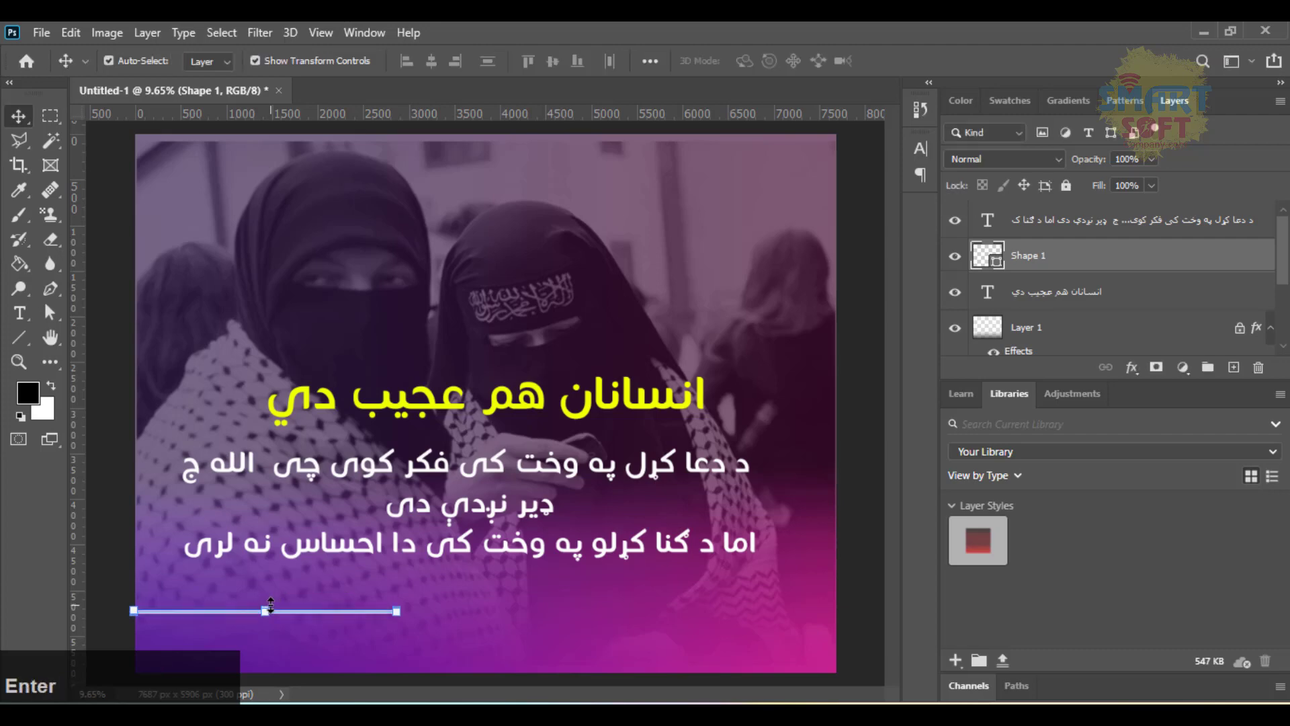
Move the white line straight down to just above the poster's bottom edge
key("shift+Down")
key("shift+Down")
key("shift+Down")
key("shift+Down")
key("shift+Down")
key("shift+Down")
key("shift+Down")
key("shift+Down")
key("shift+Down")
key("shift+Down")
key("shift+Down")
key("shift+Down")
key("shift+Down")
key("shift+Down")
key("shift+Down")
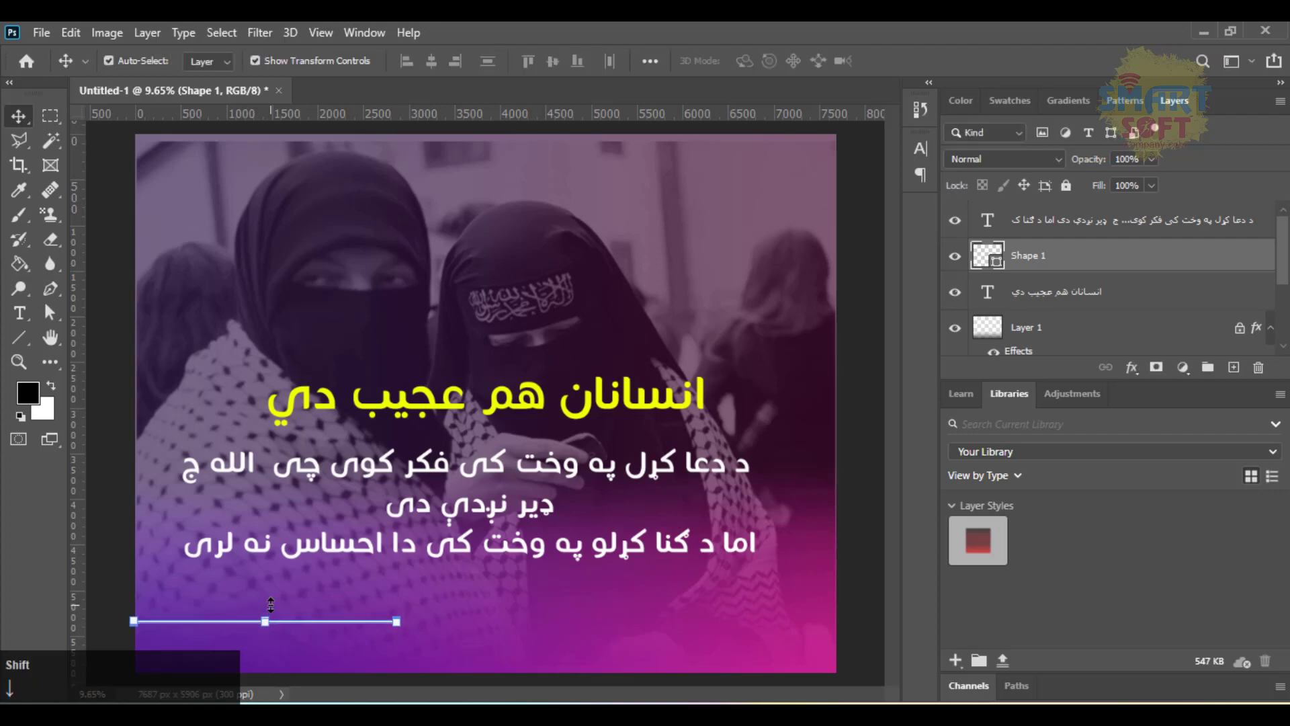
key("shift+Down")
key("shift+Down")
key("shift+Down")
key("shift+Down")
key("shift+Down")
key("shift+Down")
key("shift+Down")
key("shift+Down")
key("shift+Down")
key("shift+Down")
key("shift+Down")
key("shift+Down")
key("shift+Down")
key("shift+Down")
key("shift+Down")
key("shift+Down")
key("shift+Down")
key("shift+Down")
key("shift+Down")
key("shift+Down")
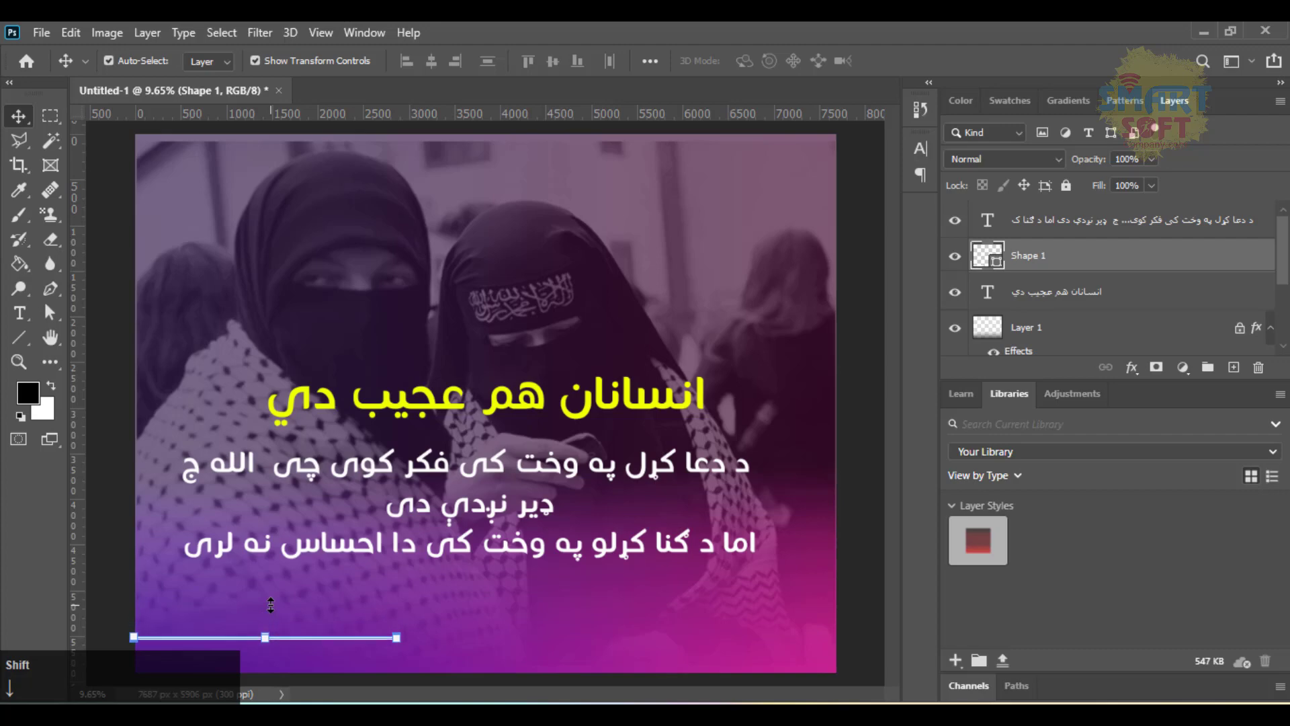
key("shift+Down")
key("shift+Down")
key("shift+Down")
key("shift+Down")
key("shift+Down")
key("shift+Down")
key("shift+Down")
key("shift+Down")
key("shift+Down")
key("shift+Down")
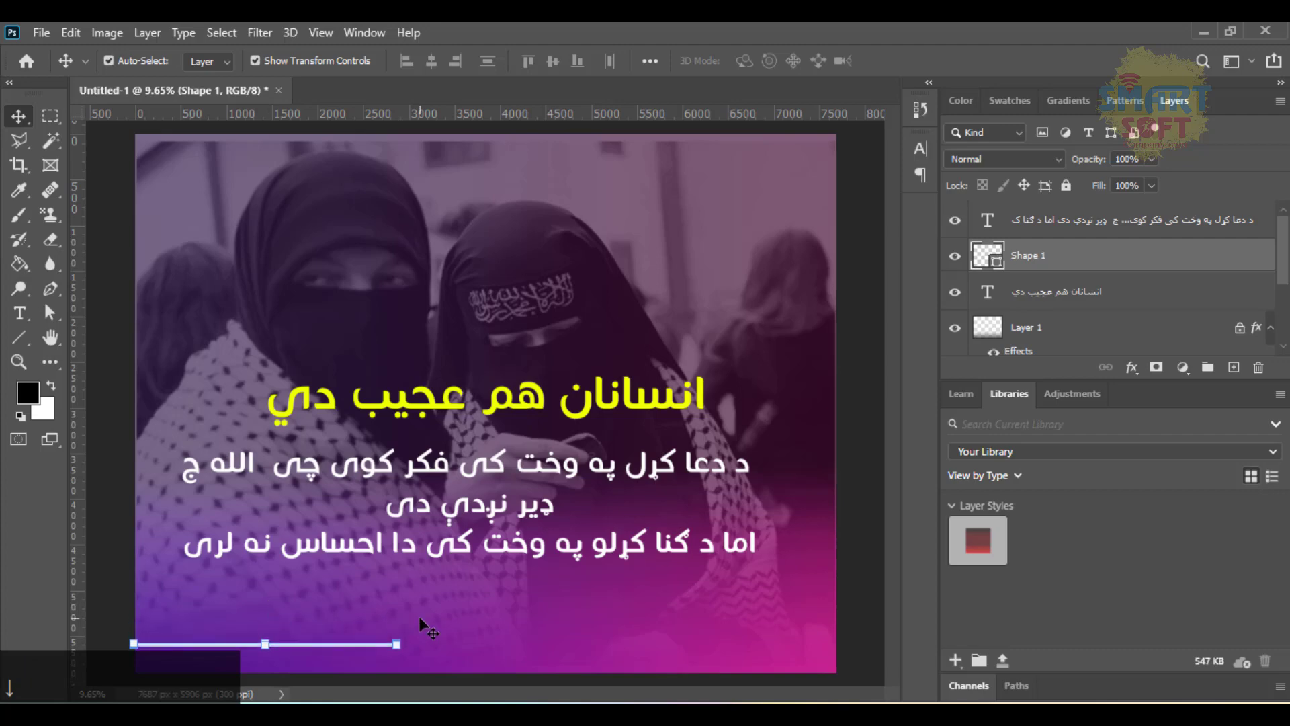
Draw a circle about 666 px in diameter with the Ellipse tool, in the empty area below the white line
key("ctrl+equal")
key("ctrl+equal")
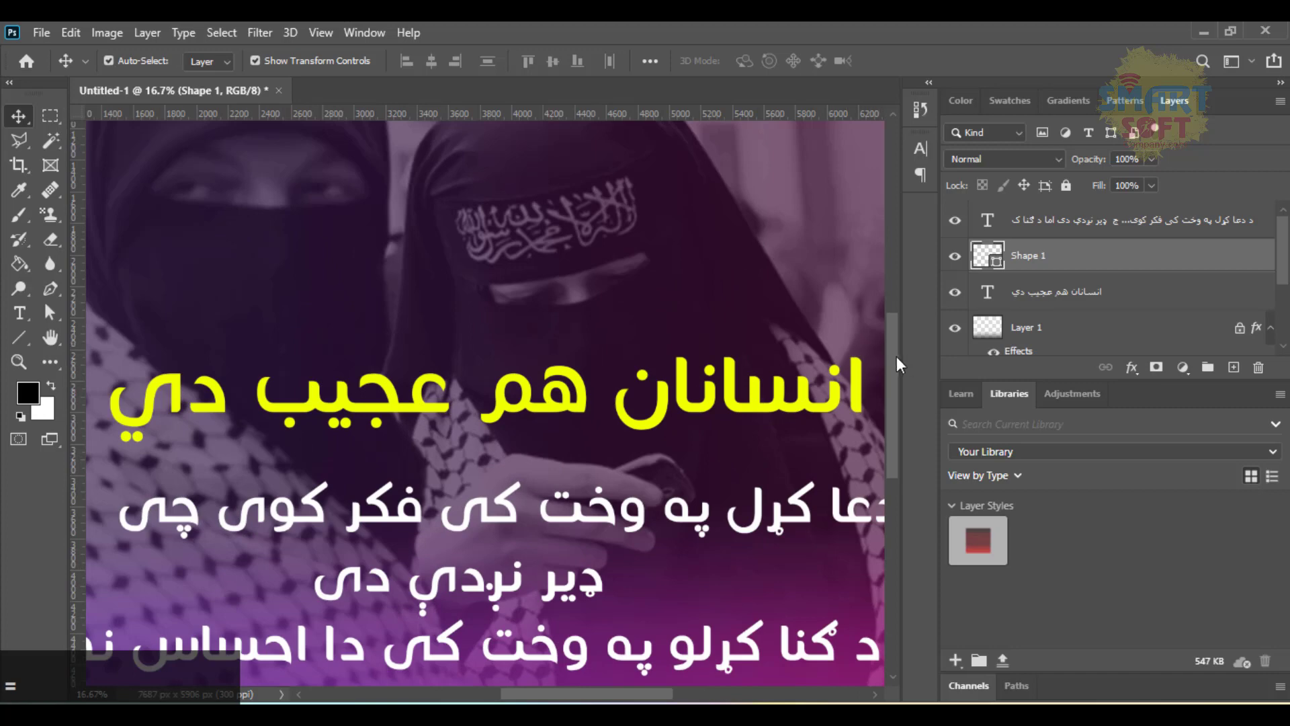
left_click_drag(897, 357, 890, 495)
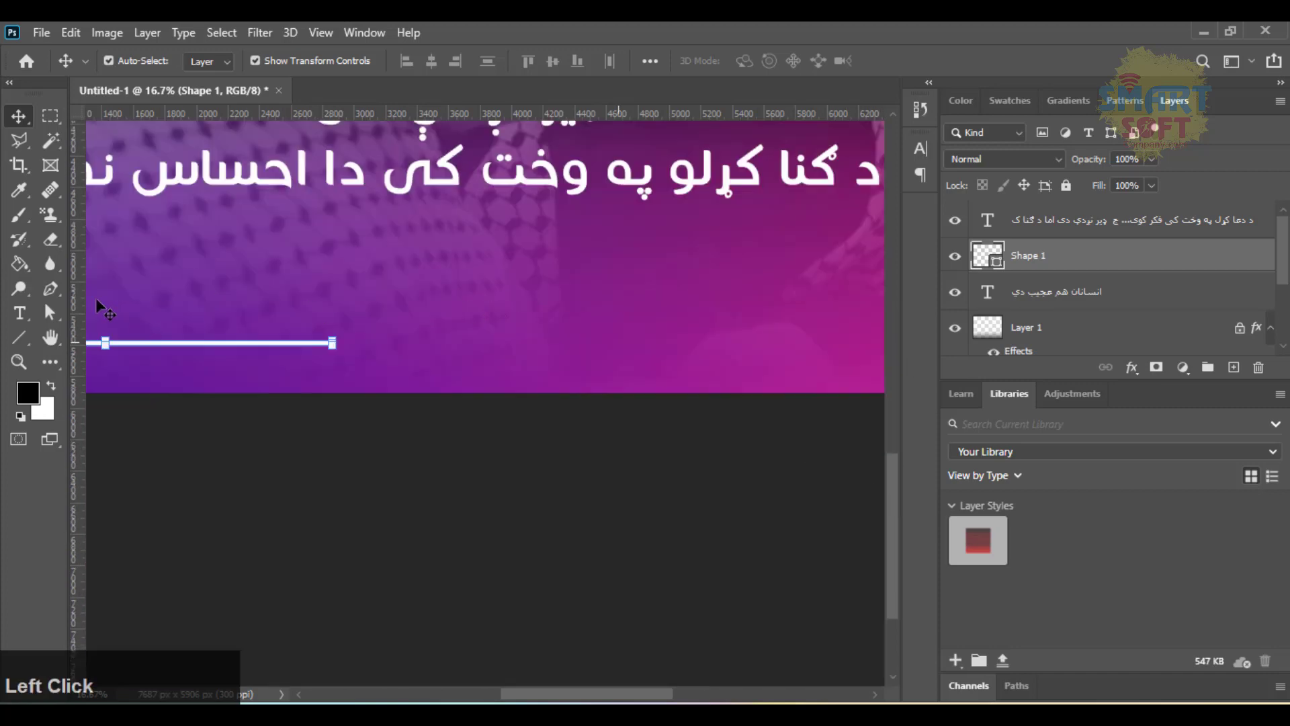
left_click(19, 289)
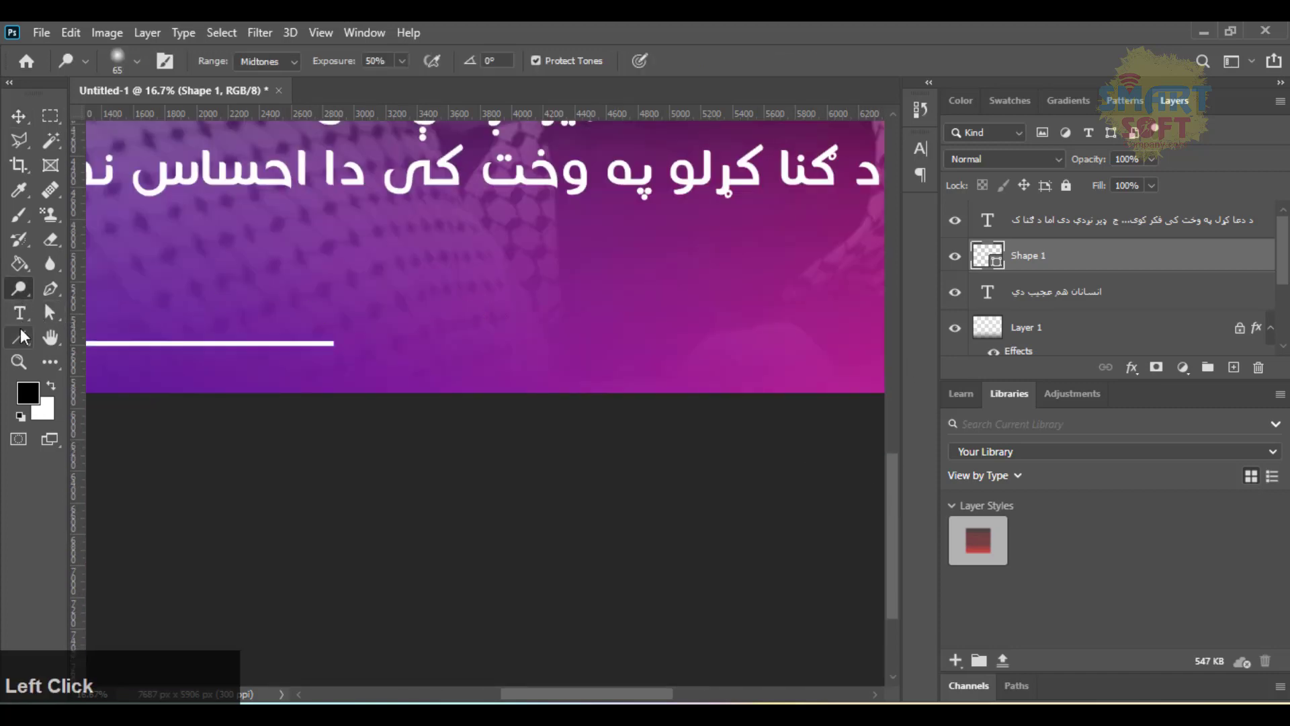
right_click(23, 336)
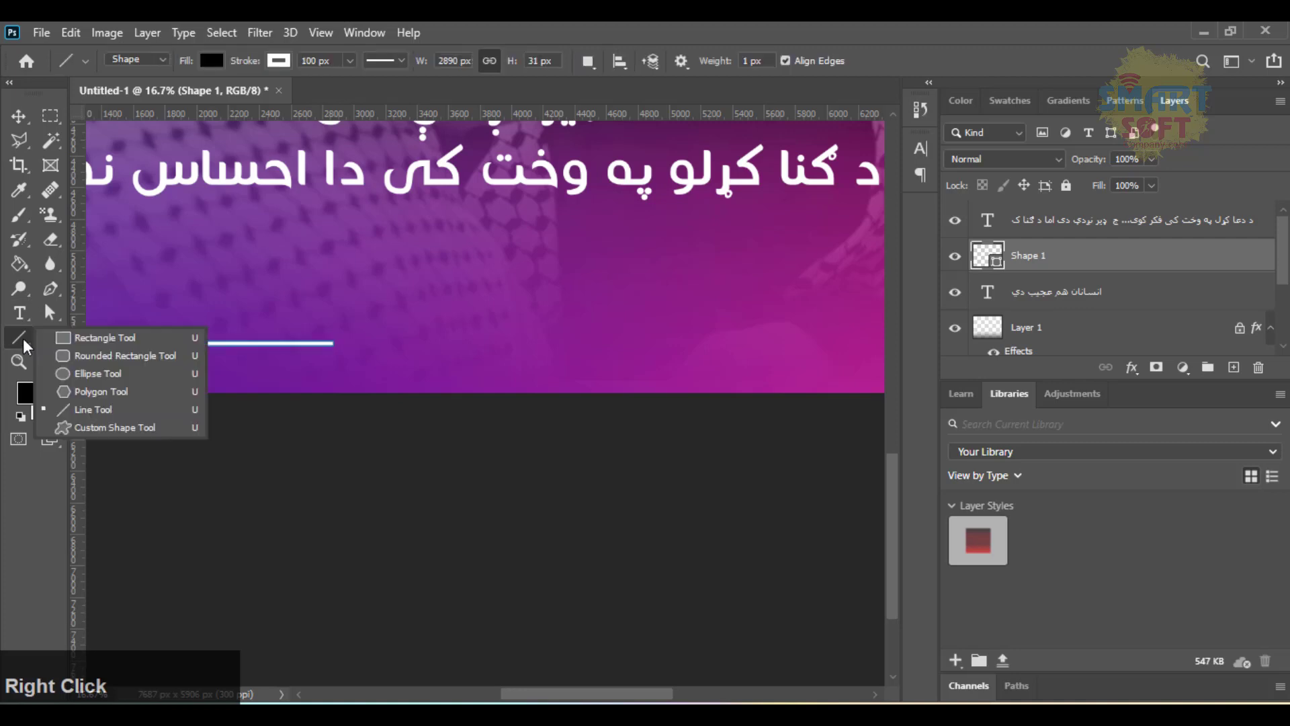
left_click(94, 374)
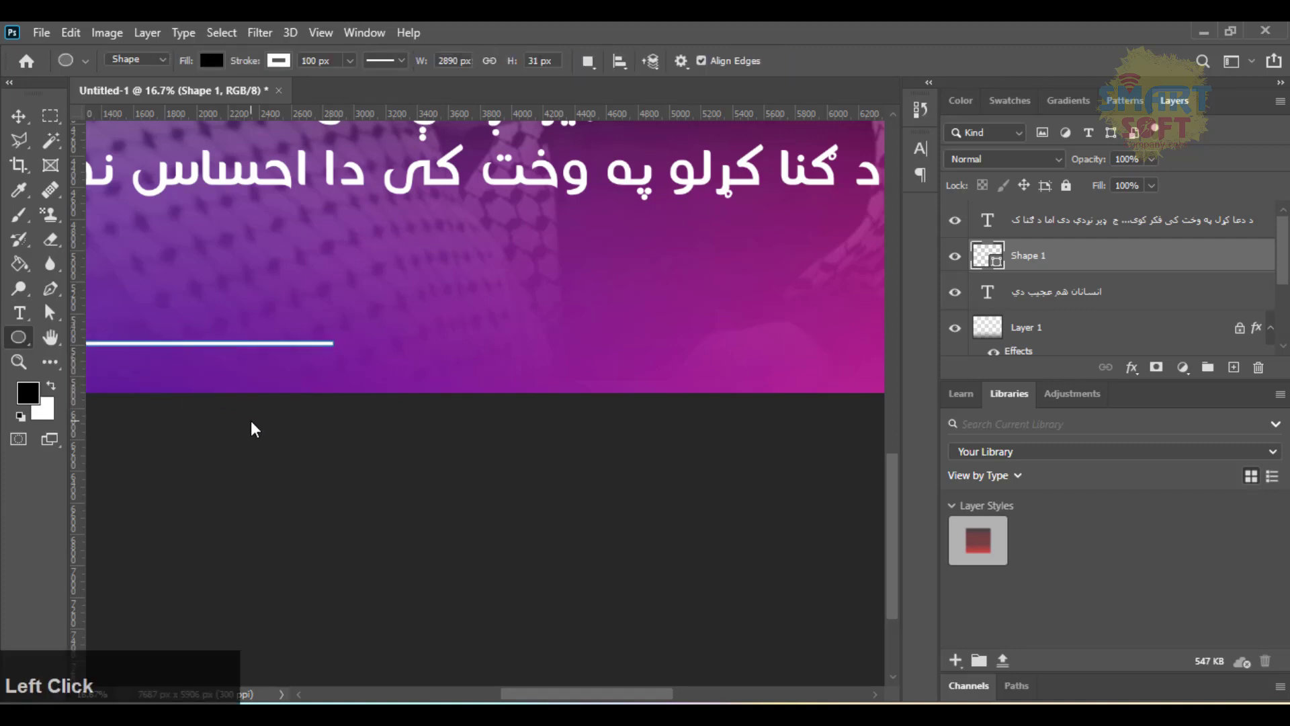
left_click_drag(289, 464, 361, 525)
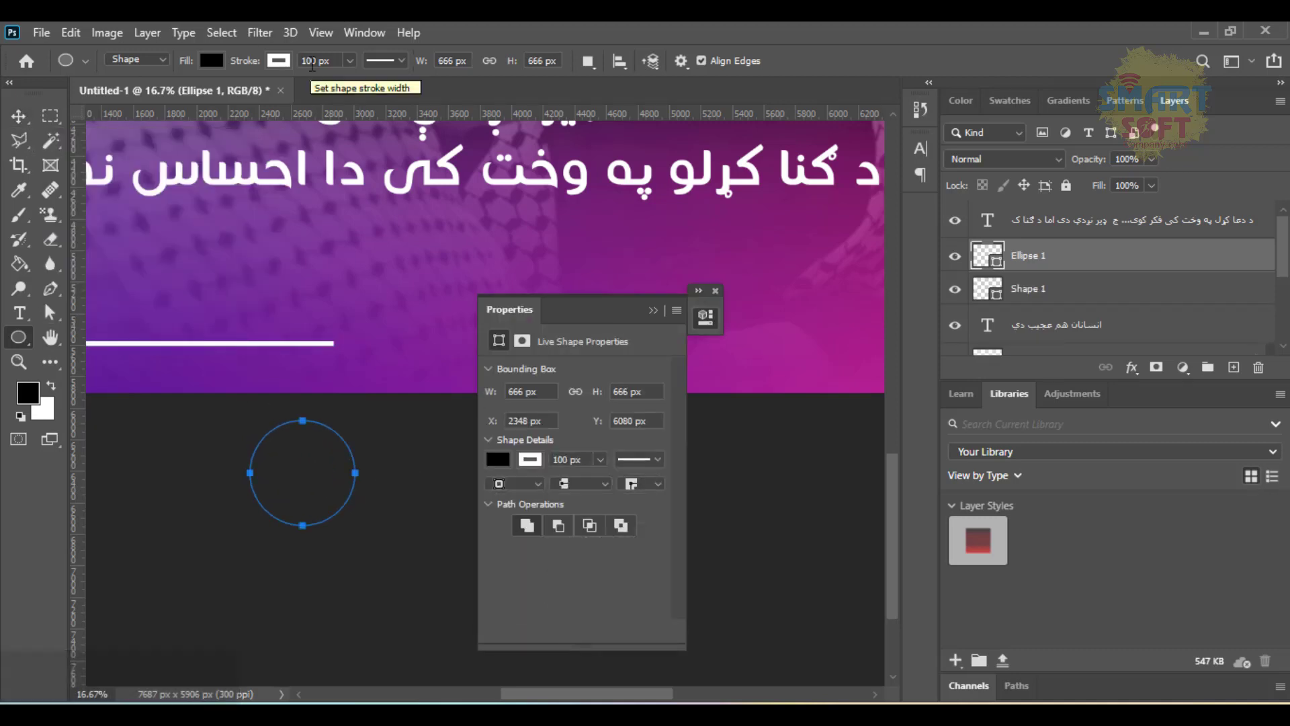
Undo the circle drawn in the empty area below the poster
left_click(498, 459)
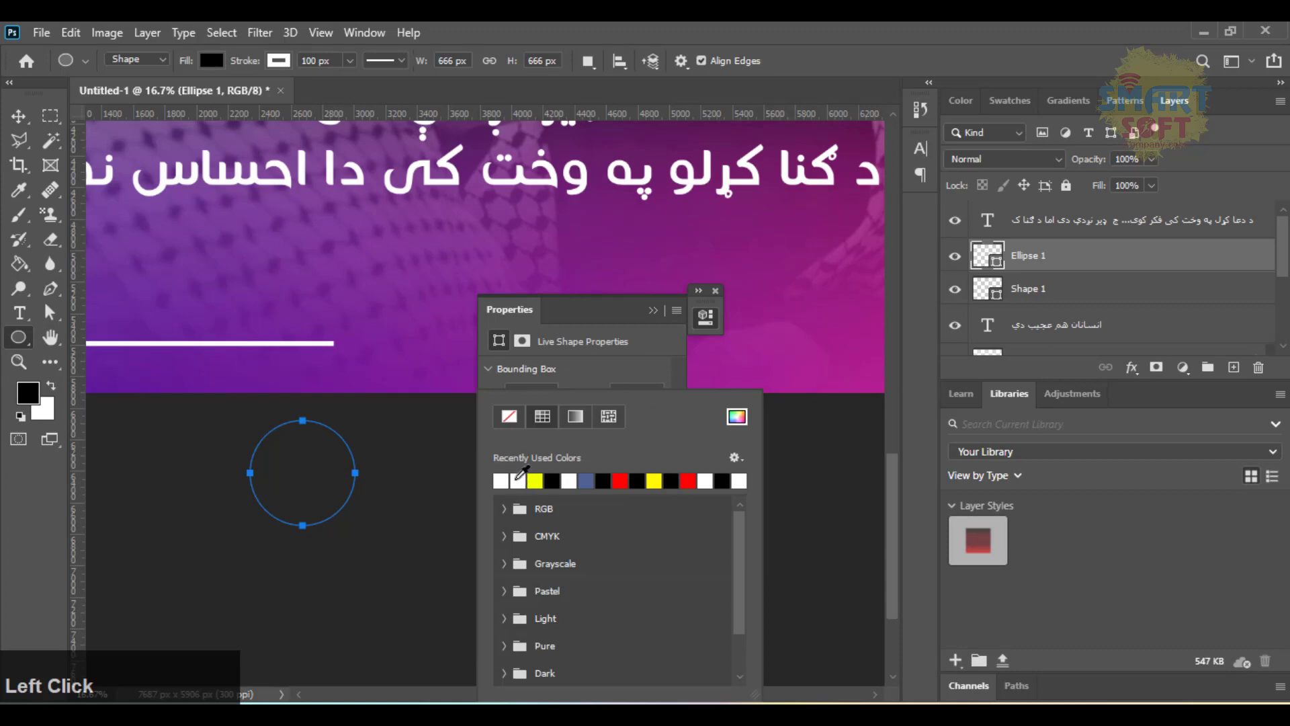
left_click(18, 116)
left_click_drag(296, 450, 294, 502)
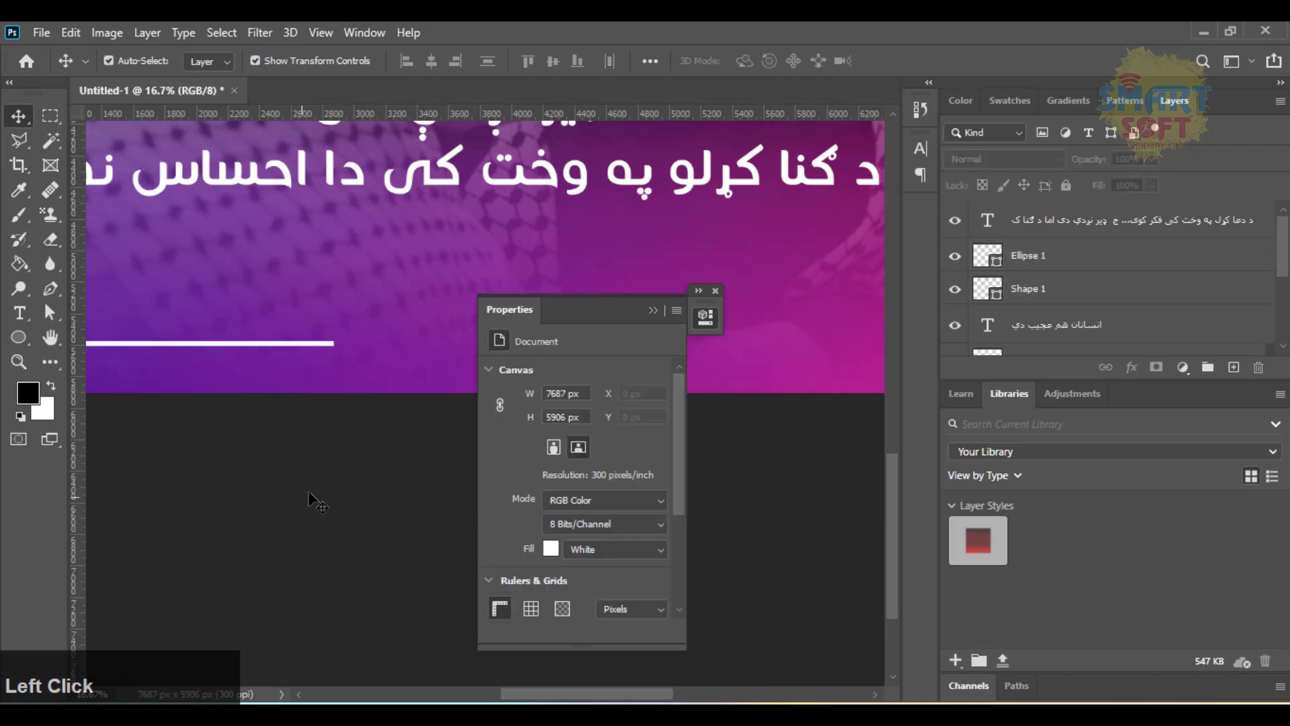
key("ctrl")
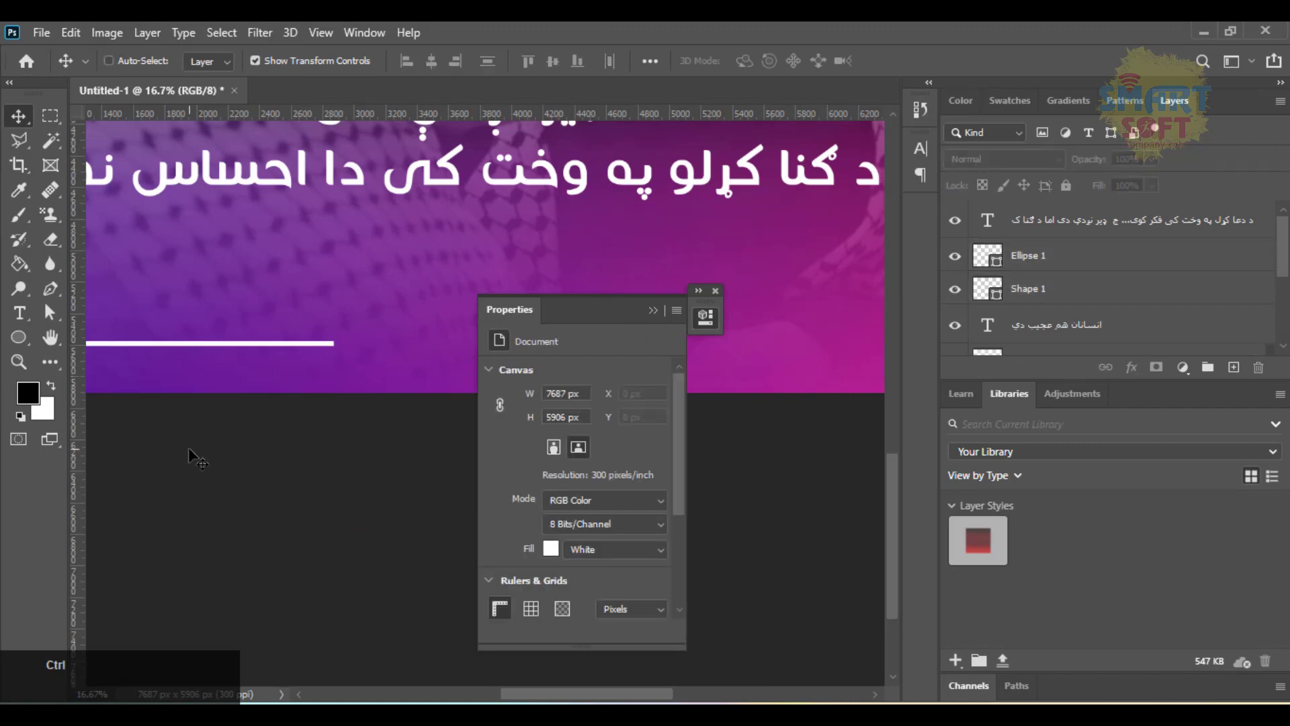
key("ctrl+z")
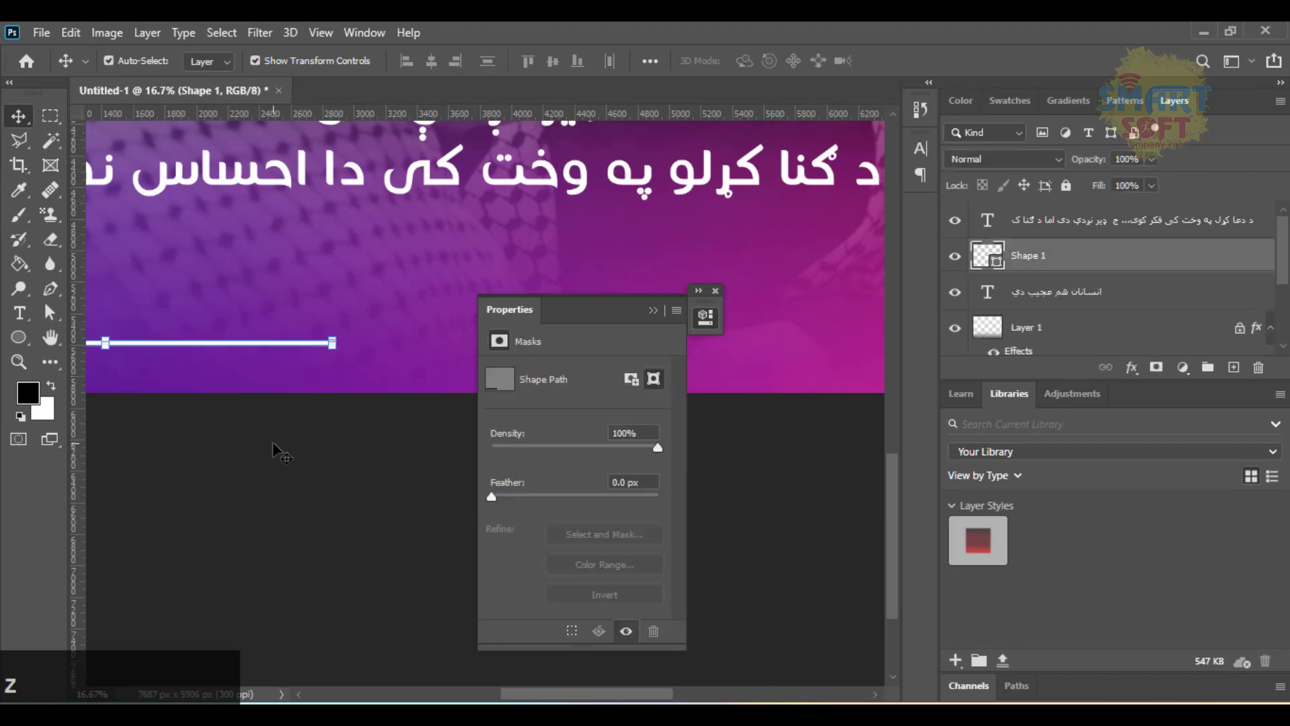
Draw a circle about 636 px in diameter on the poster, past the white line's right end, with no stroke and a white fill
left_click(19, 336)
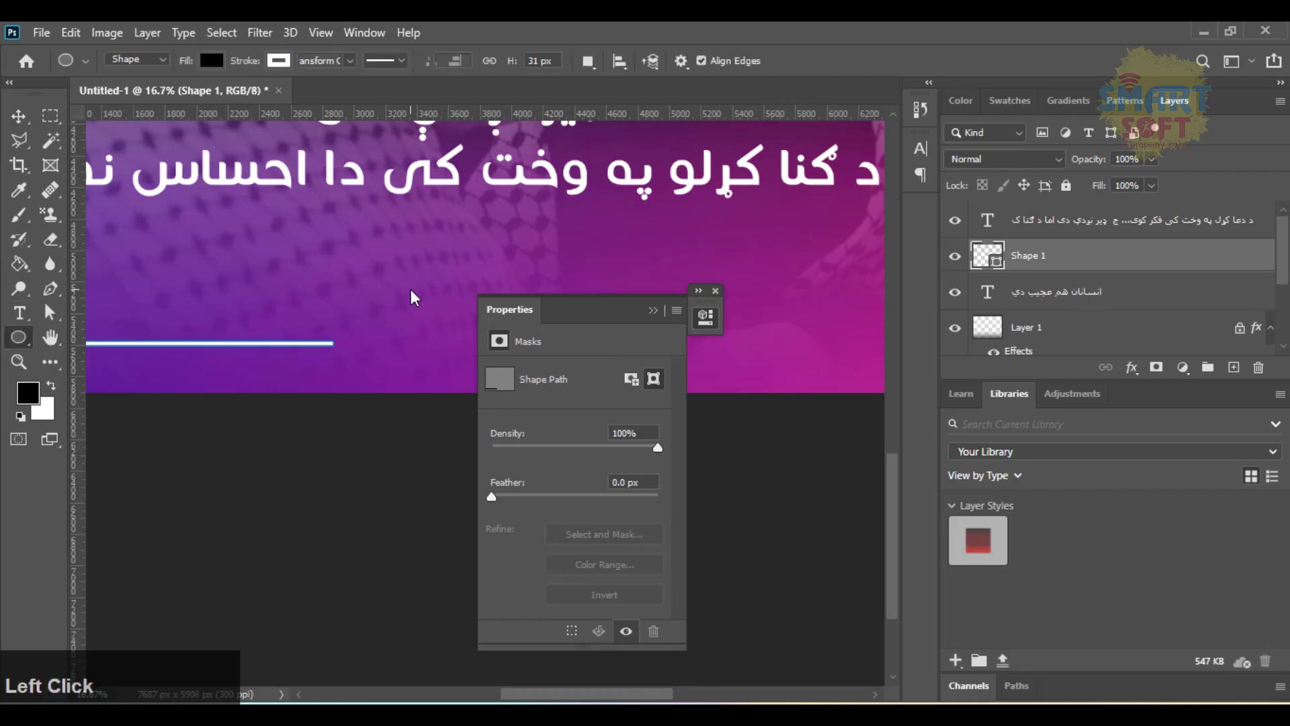
mouse_move(411, 293)
left_mouse_down()
mouse_move(439, 304)
mouse_move(528, 440)
mouse_move(506, 406)
left_mouse_up()
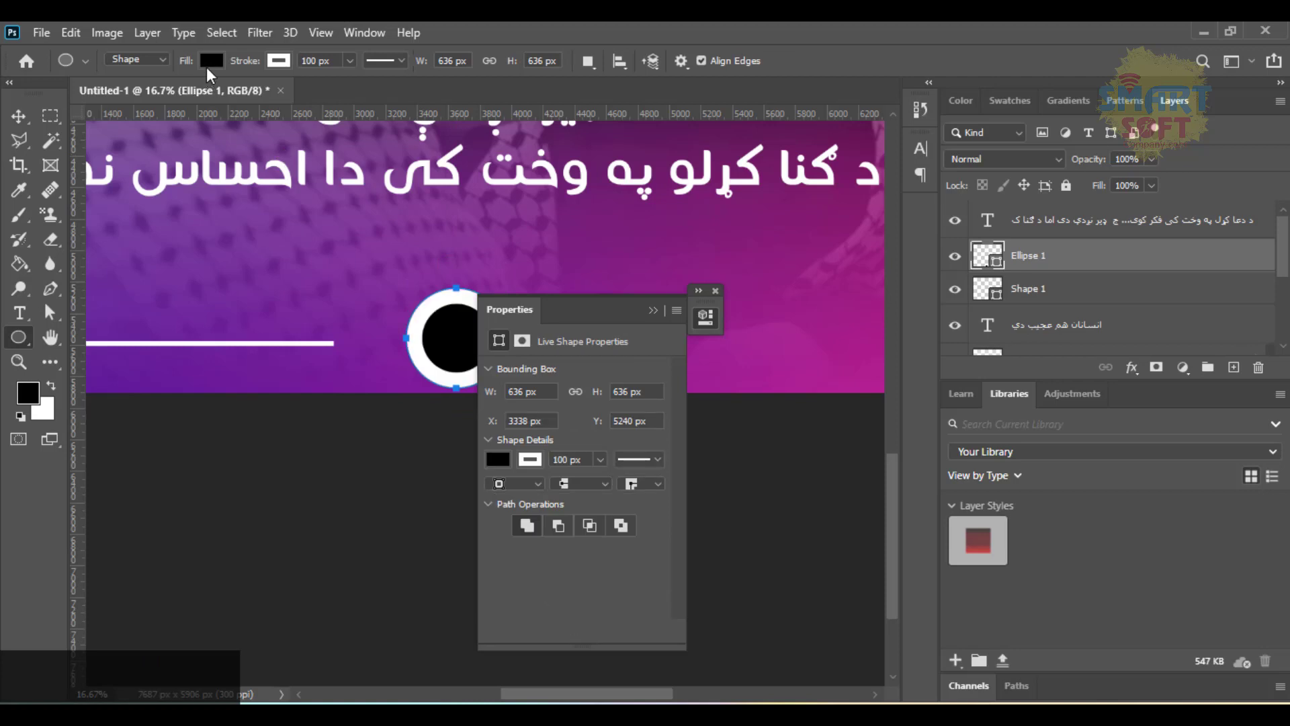
left_click(529, 459)
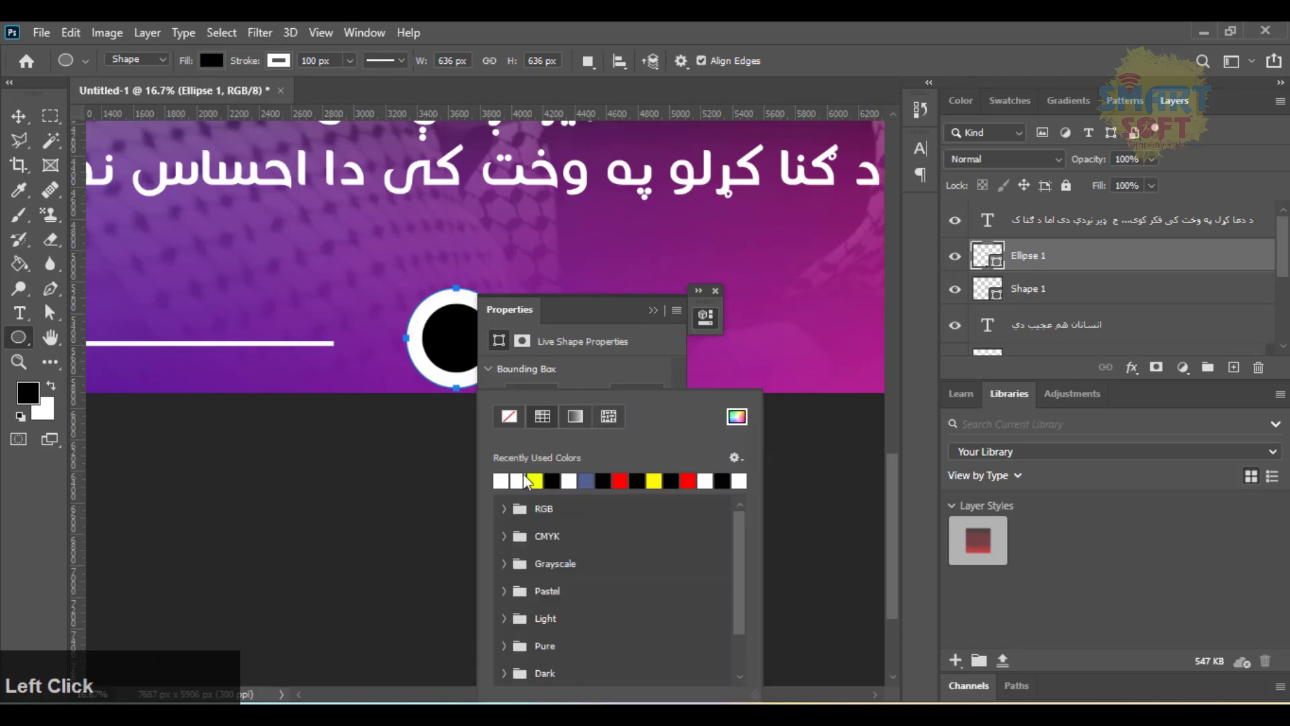
left_click(509, 418)
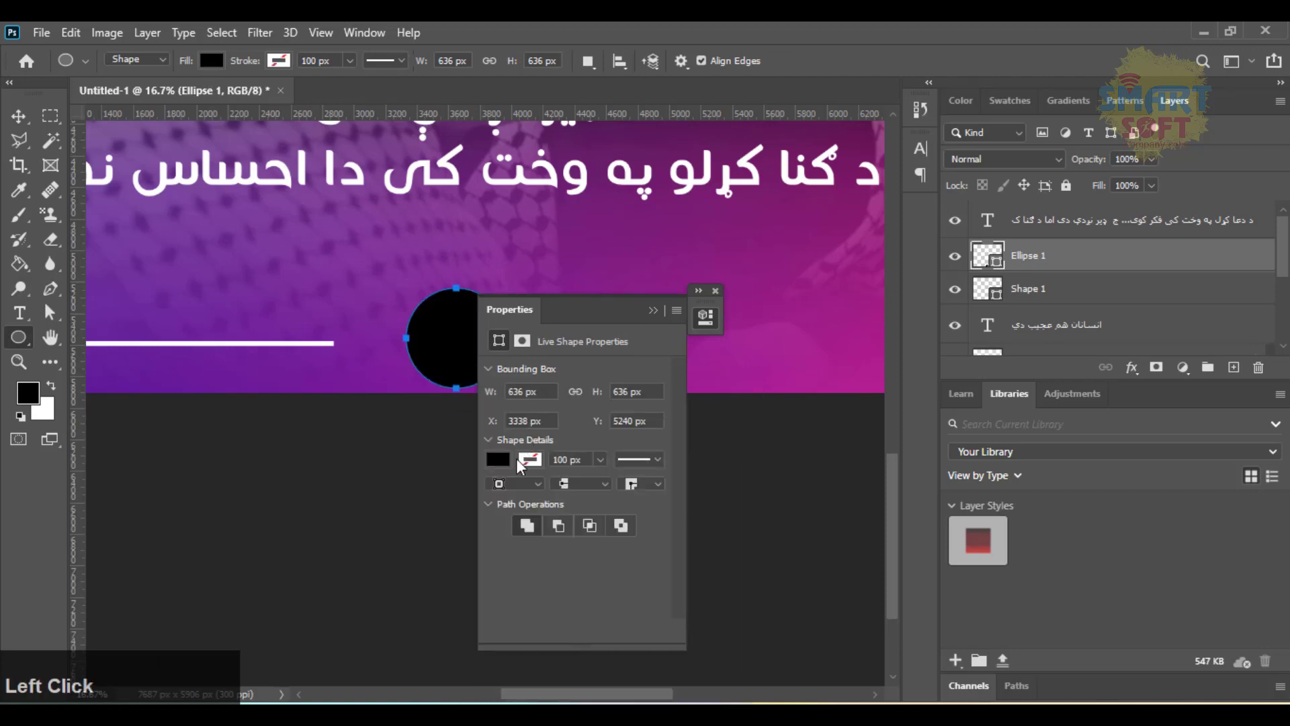
left_click(498, 459)
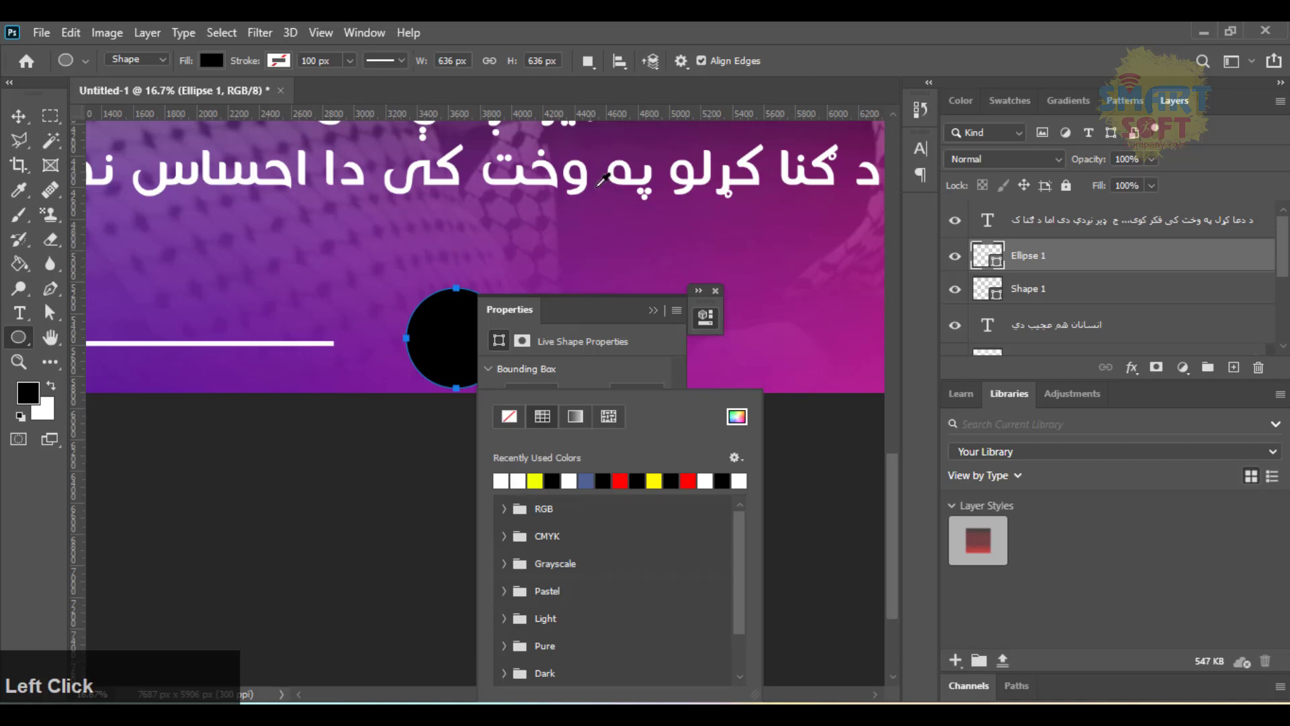
left_click(603, 180)
Scale the white circle down and move it against the right end of the white line
left_click(18, 115)
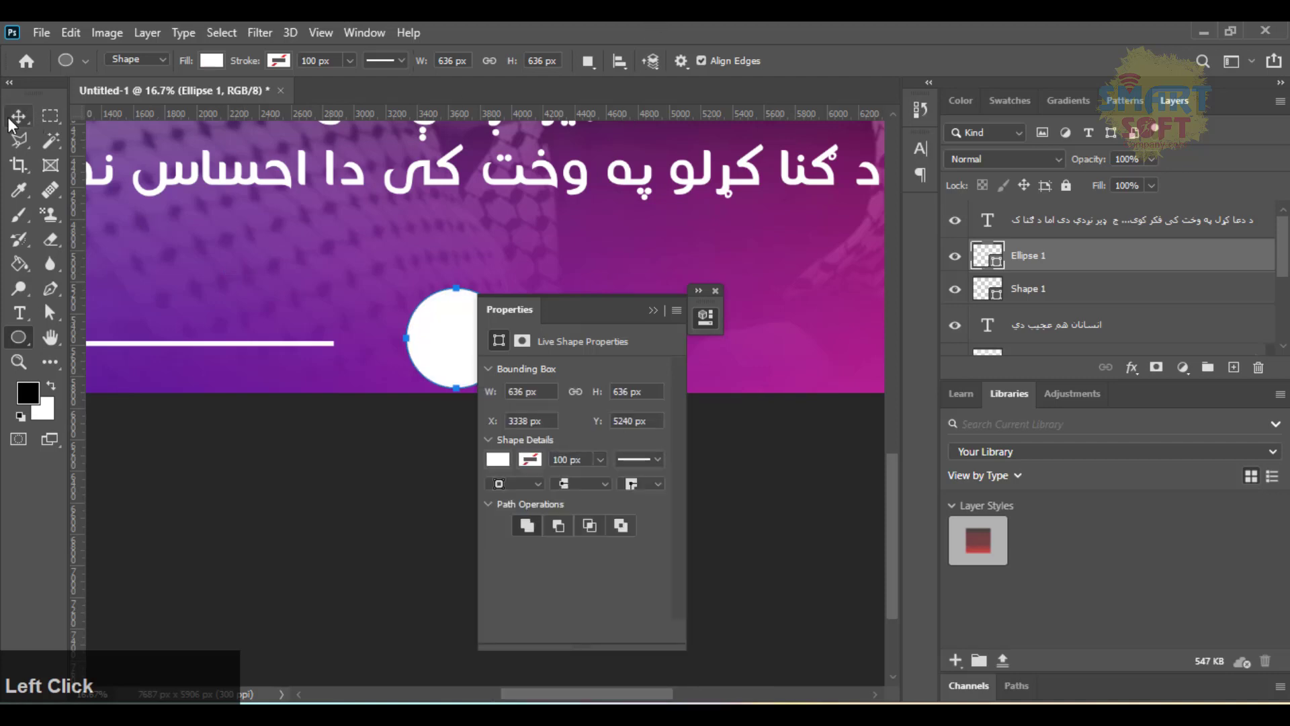
left_click(650, 310)
left_click_drag(466, 354, 372, 341)
key("Return")
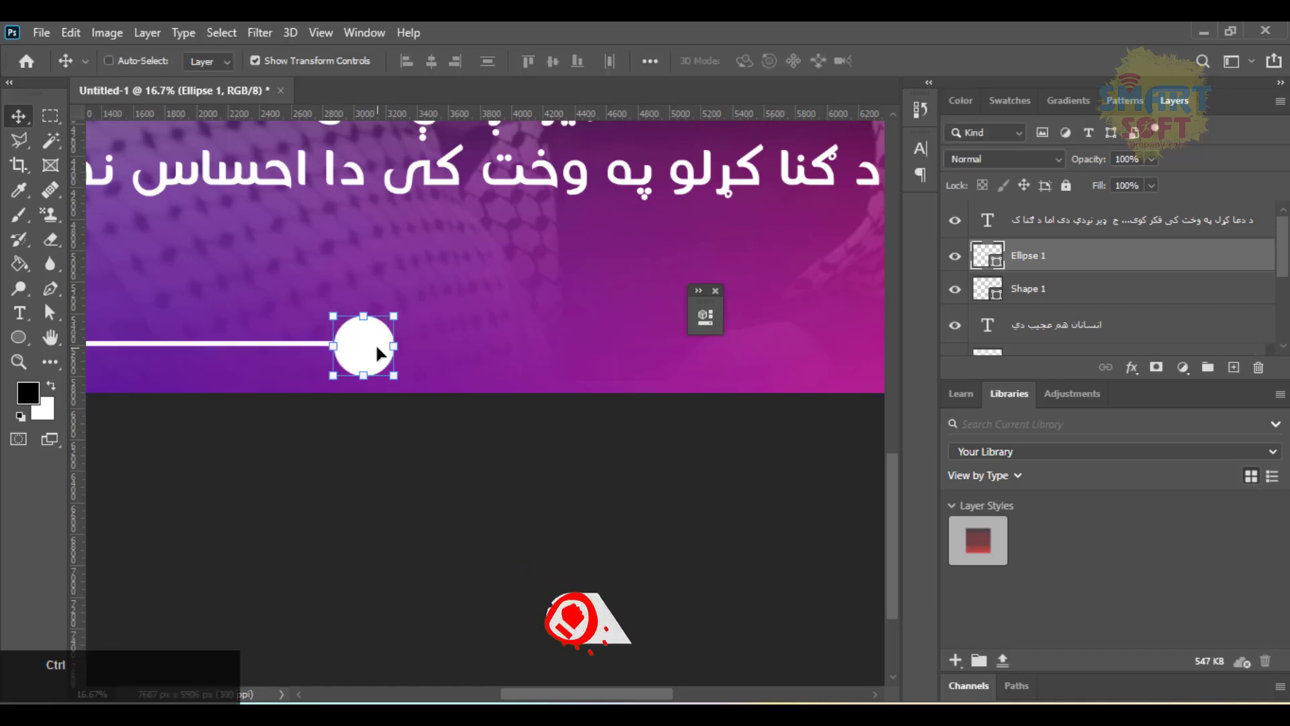
Nudge the white circle slightly up and left so it lines up with the end of the white line
key("ctrl+equal")
key("Up")
key("Up")
key("Up")
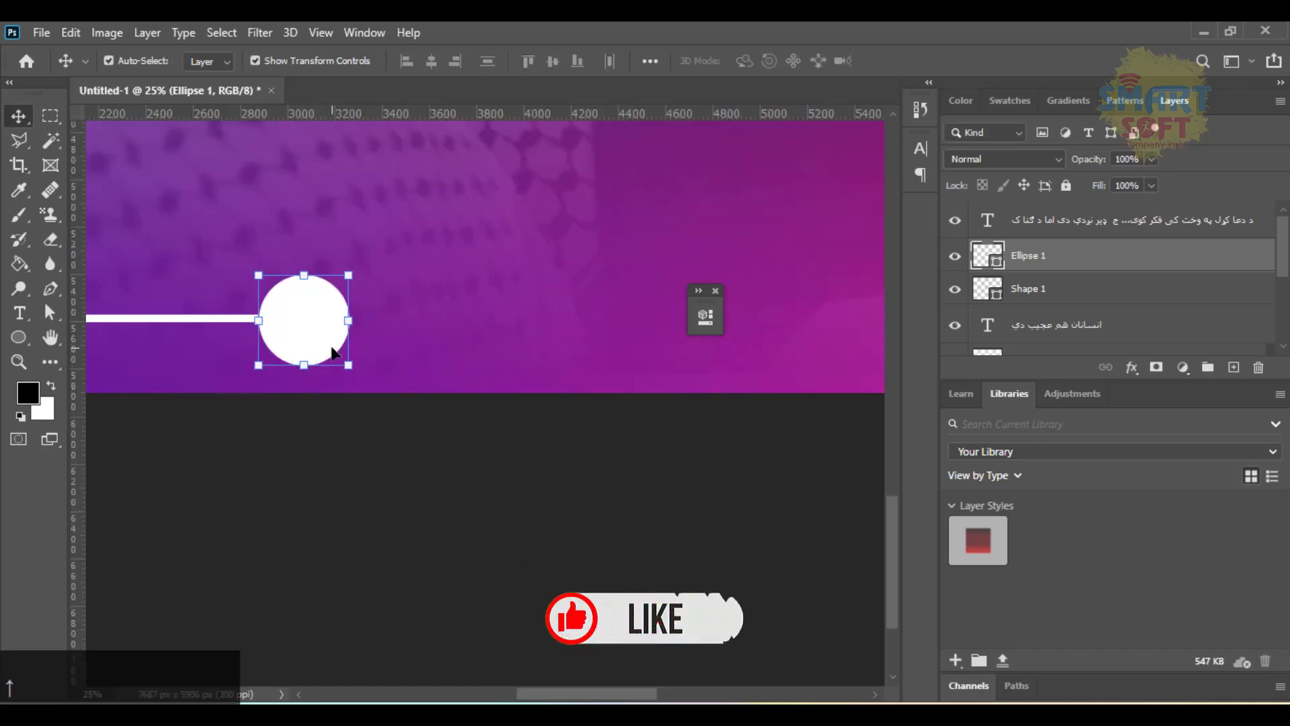
key("Left")
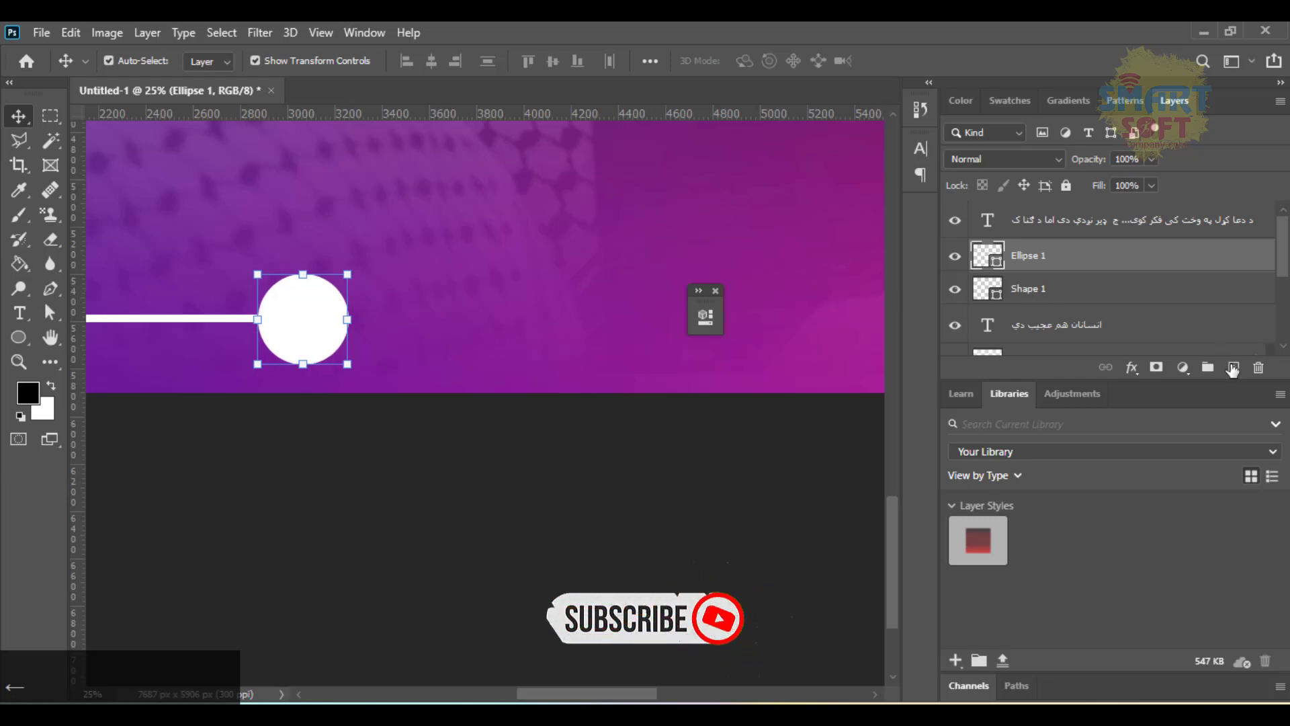
Add a new empty layer above the circle and select it together with the circle's layer
left_click(1233, 367)
left_click(1104, 297, "ctrl")
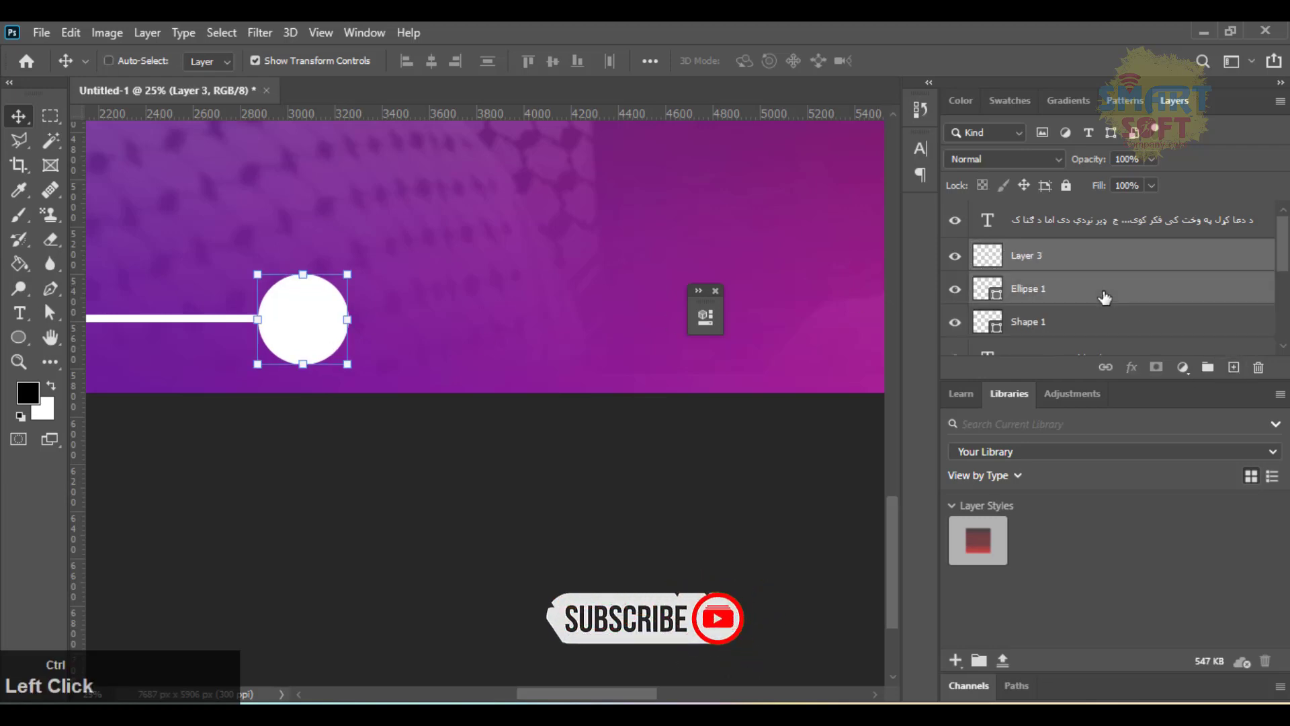
Merge Layer 3 with Ellipse 1 and place a duplicate of the white circle slightly to the right of the original
key("ctrl+e")
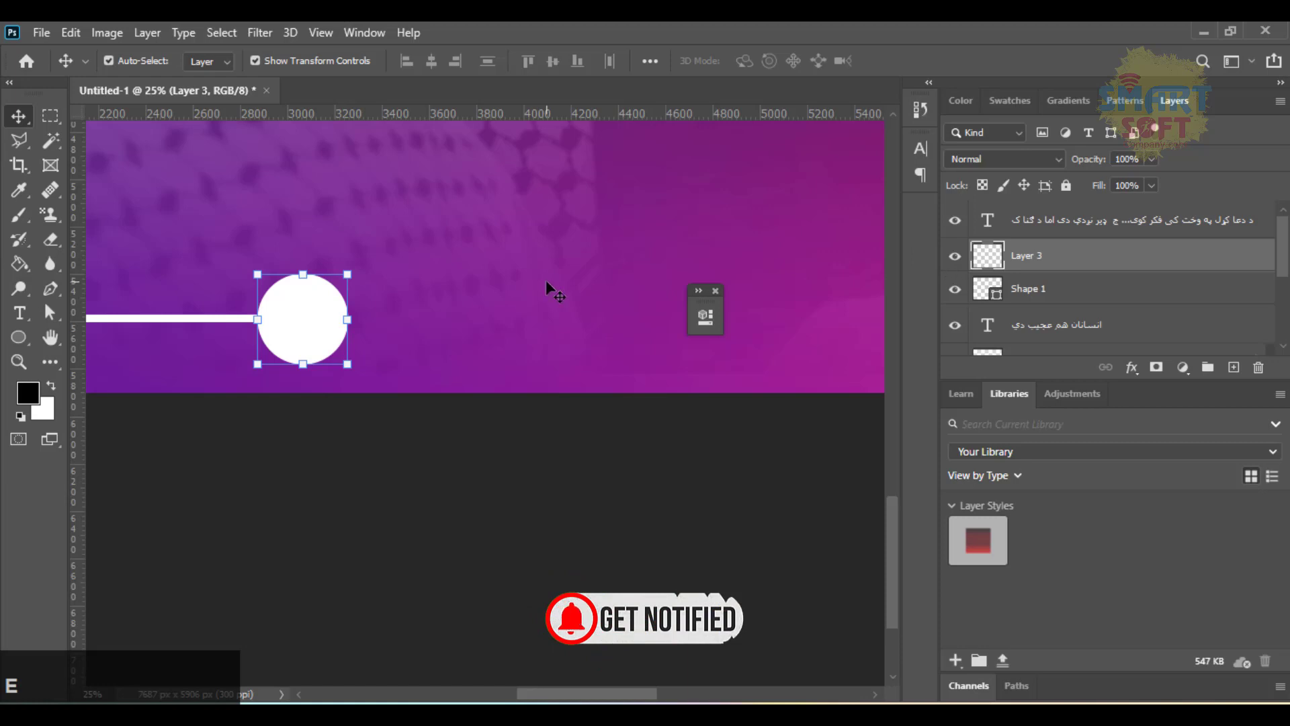
left_click(296, 322, "alt")
mouse_move(296, 322)
left_mouse_down()
mouse_move(322, 322)
mouse_move(308, 322)
left_mouse_up()
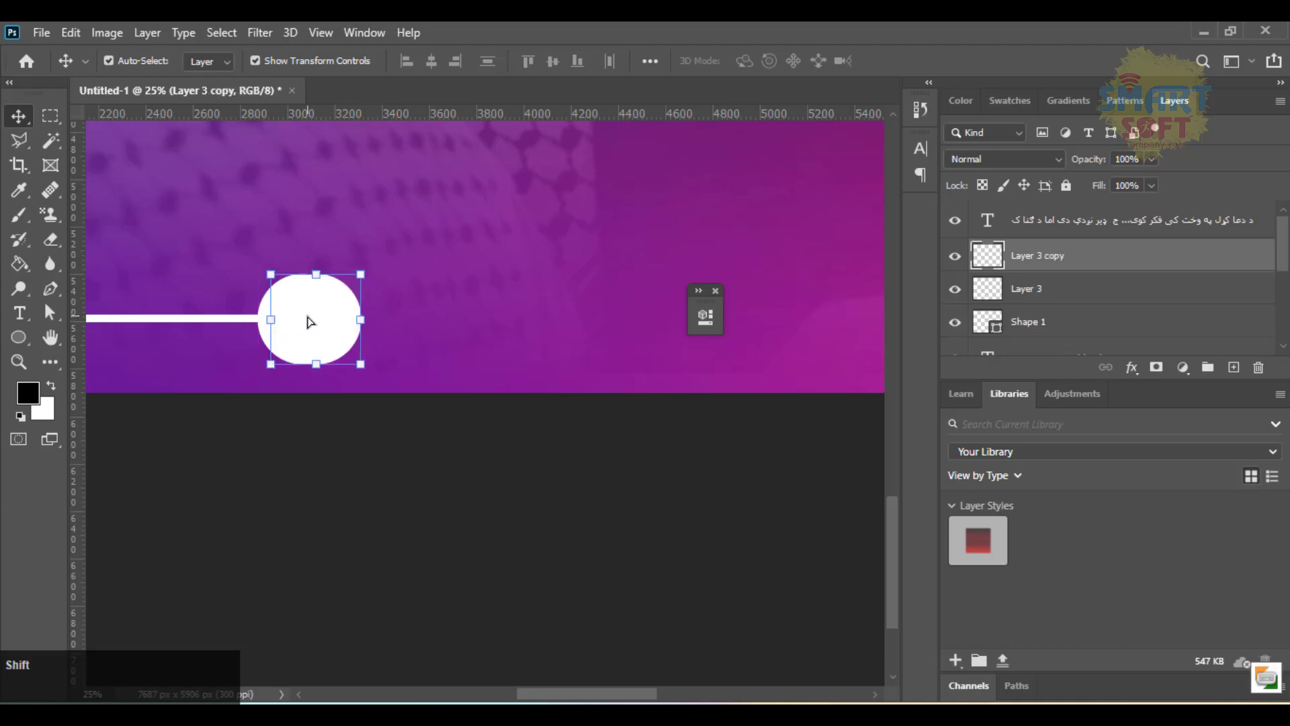
Apply a Color Overlay in pure red at 100% opacity to the duplicated circle
left_click(1133, 368)
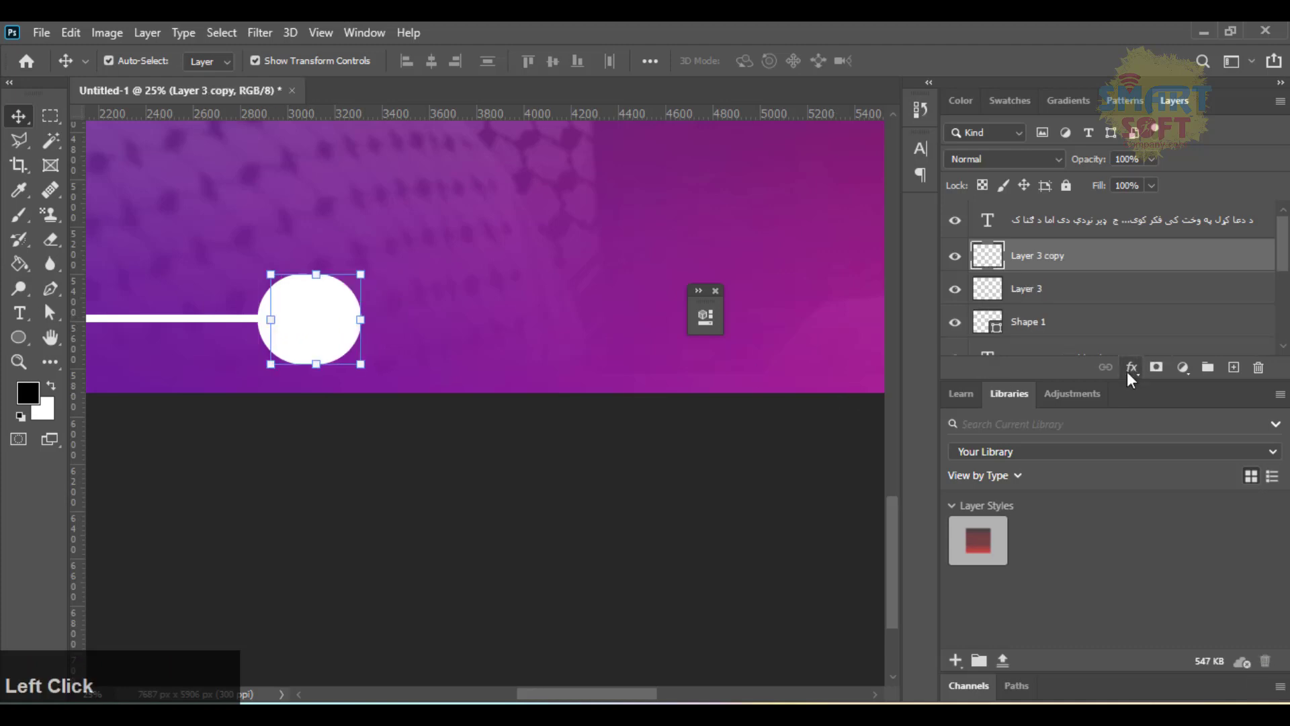
left_click(1142, 497)
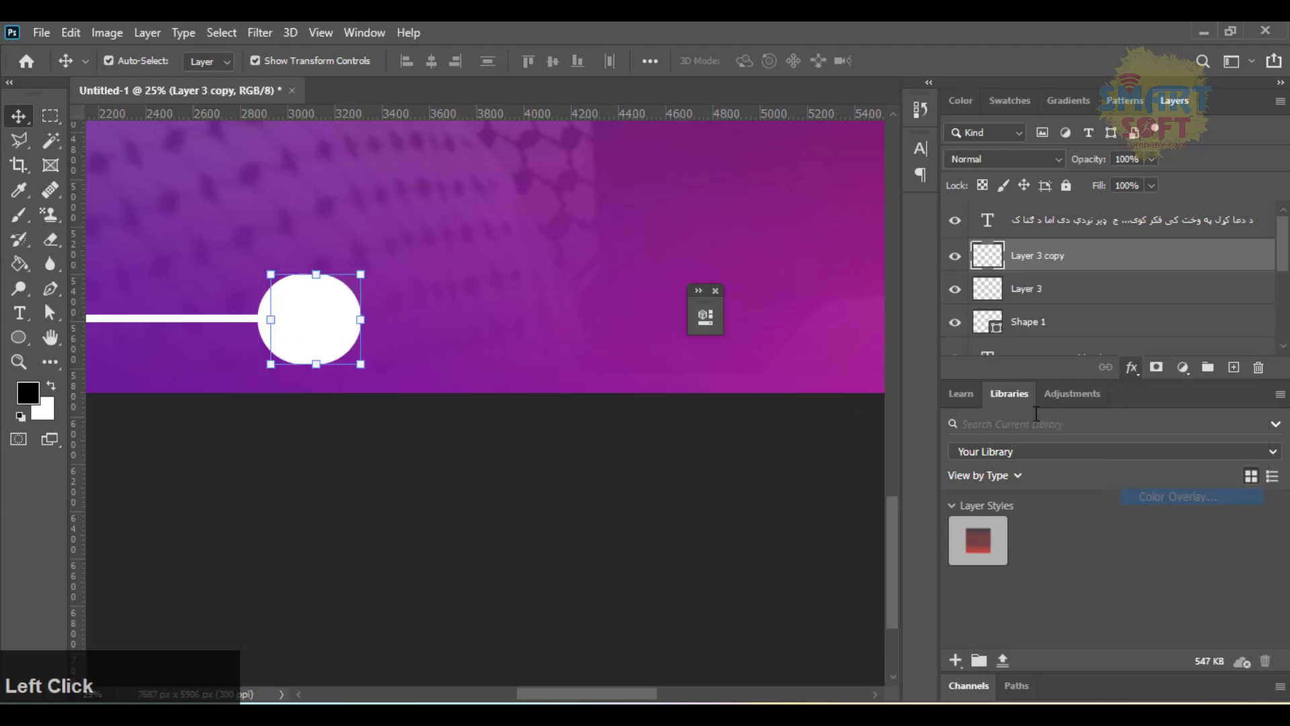
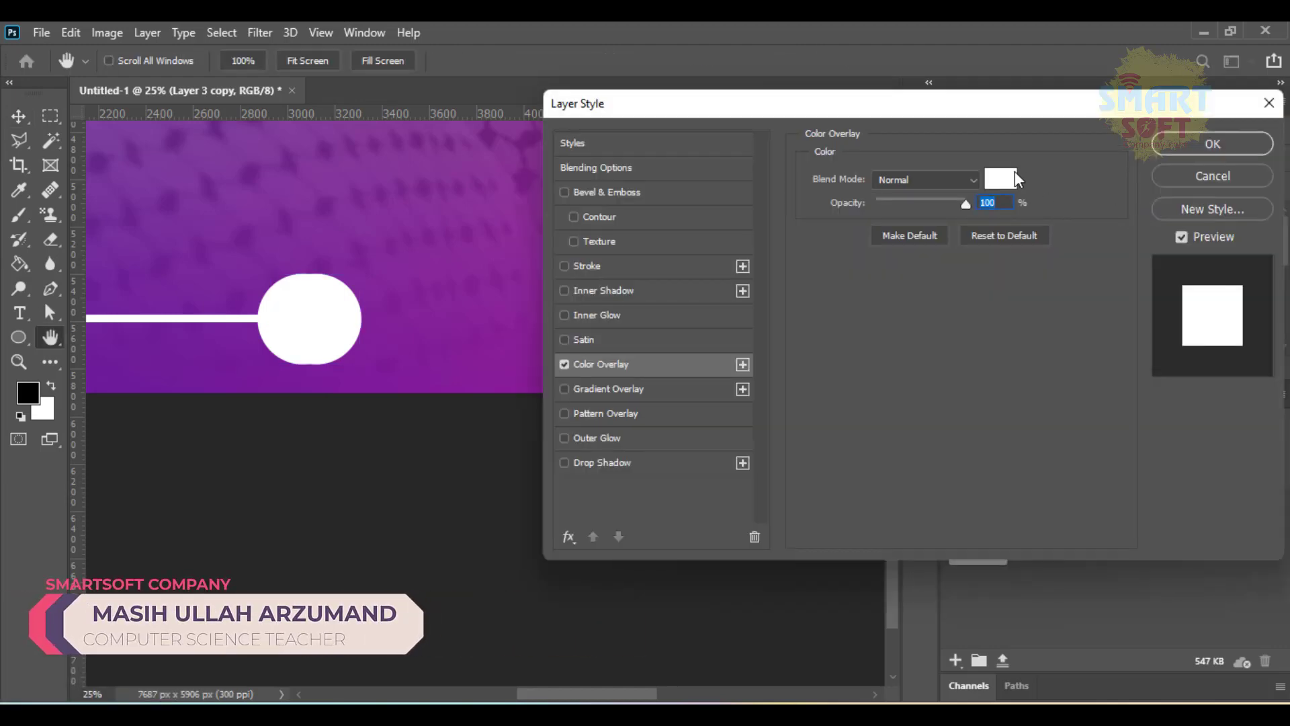
left_click(1001, 178)
left_click(898, 288)
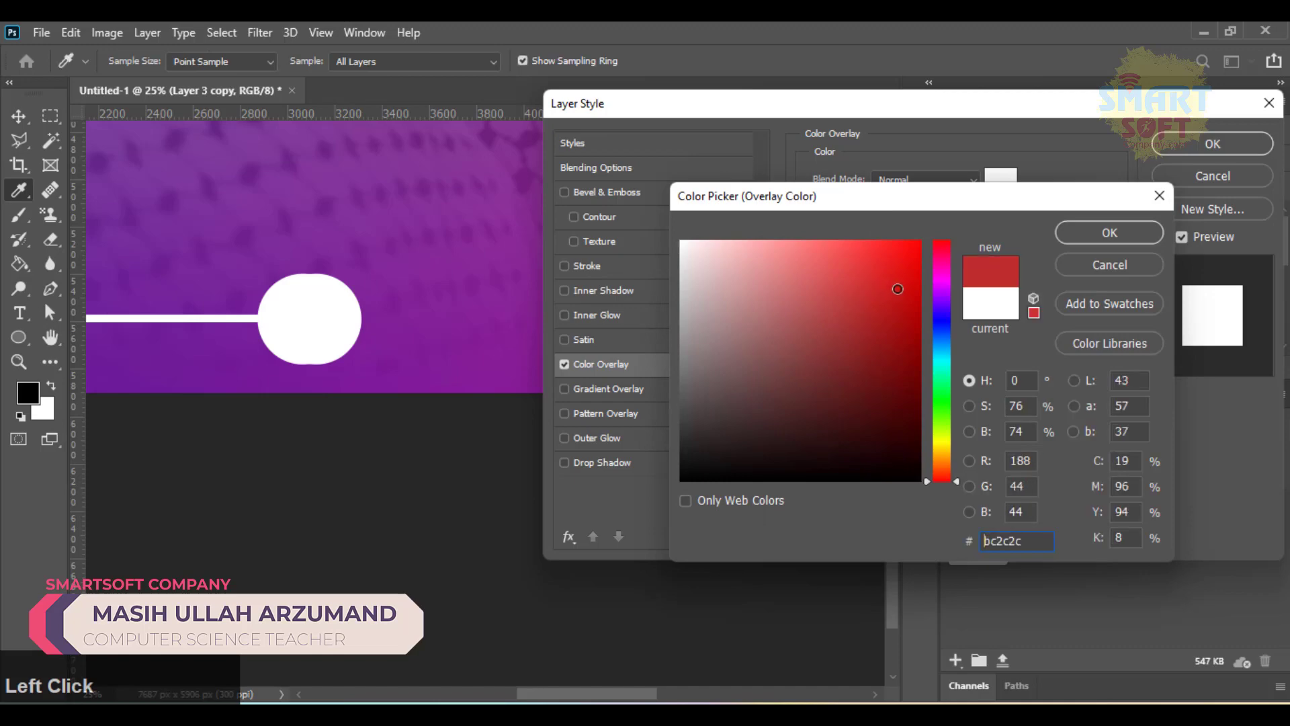
left_click(920, 241)
left_click(1109, 233)
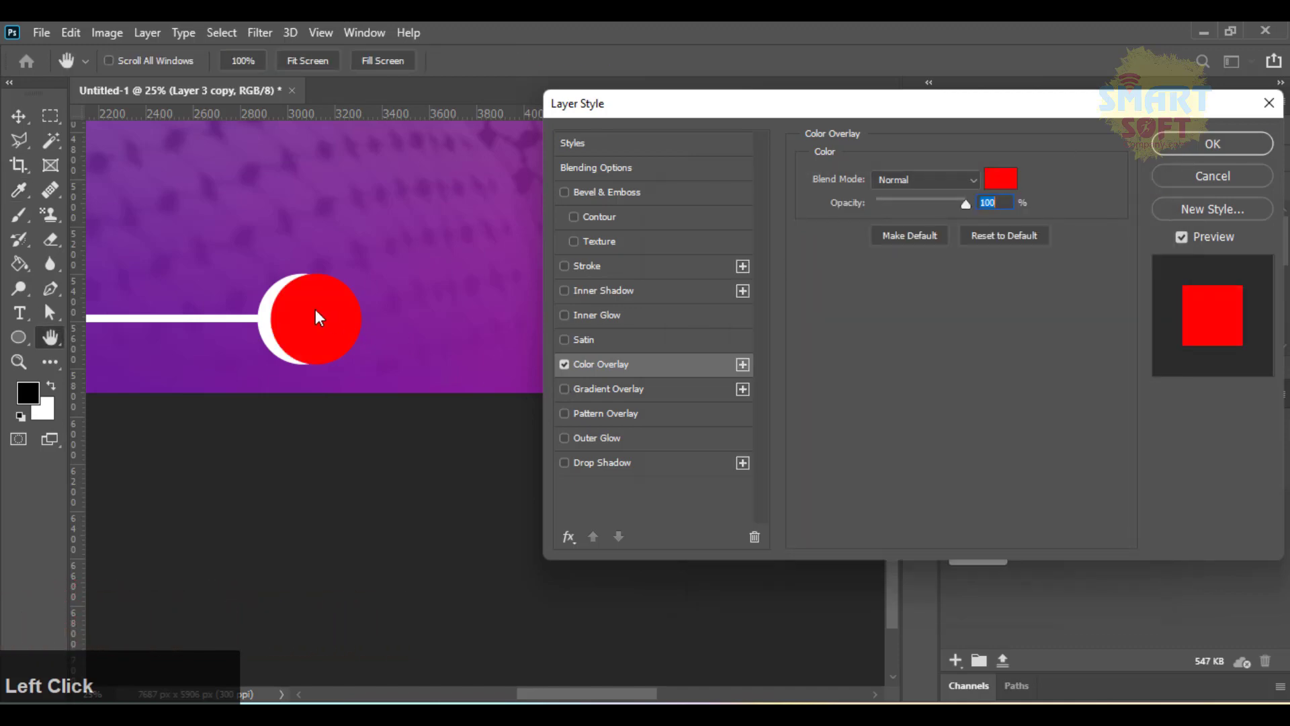
key("Return")
Nudge the red circle left until only a thin white crescent of the circle beneath stays uncovered
key("shift+Left")
key("shift+Left")
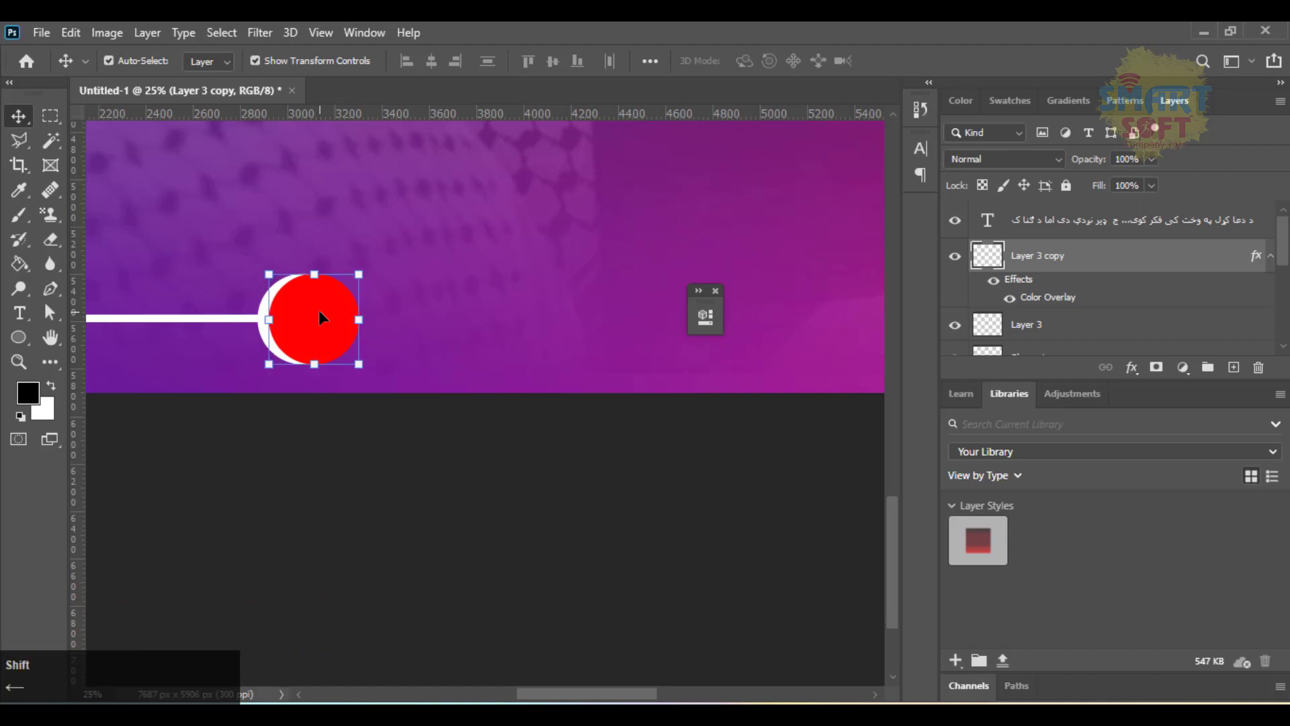
key("shift+Left")
key("shift+Left")
key("shift+Right")
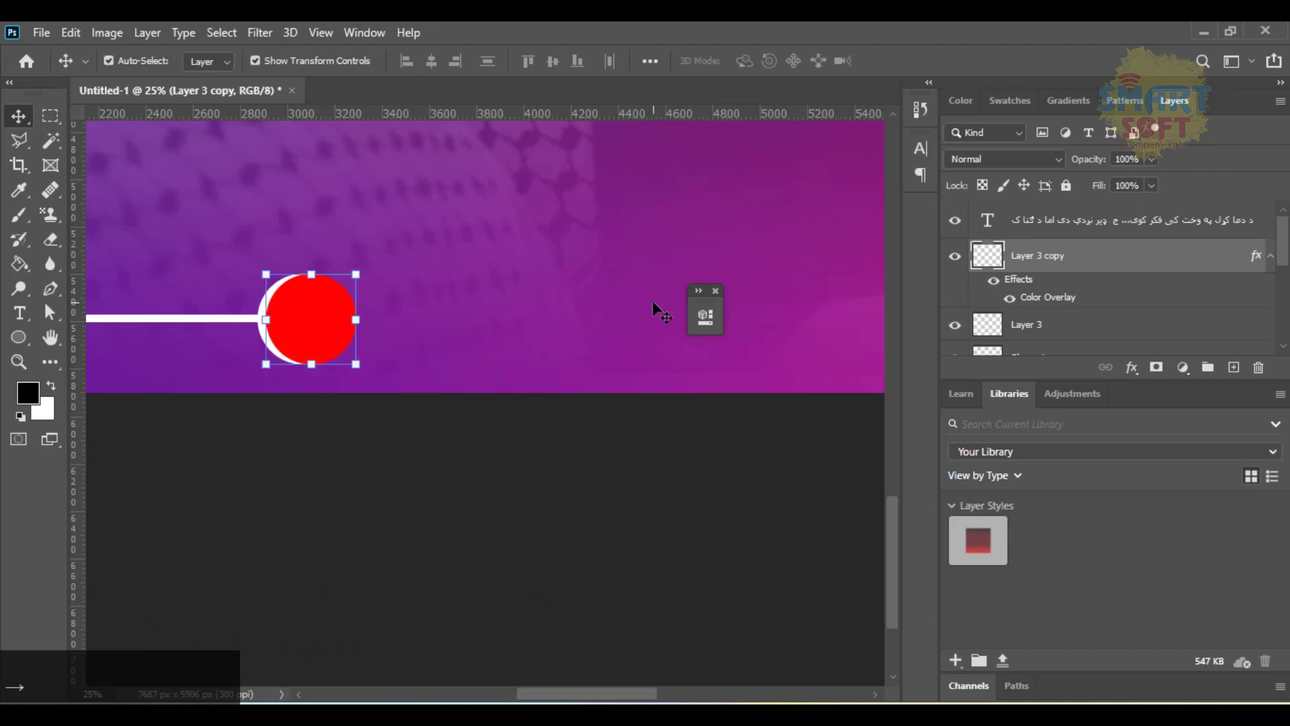
Cut the red circle's outline out of the white circle on Layer 3 and remove the red copy, leaving a crescent
left_click(988, 327, "ctrl")
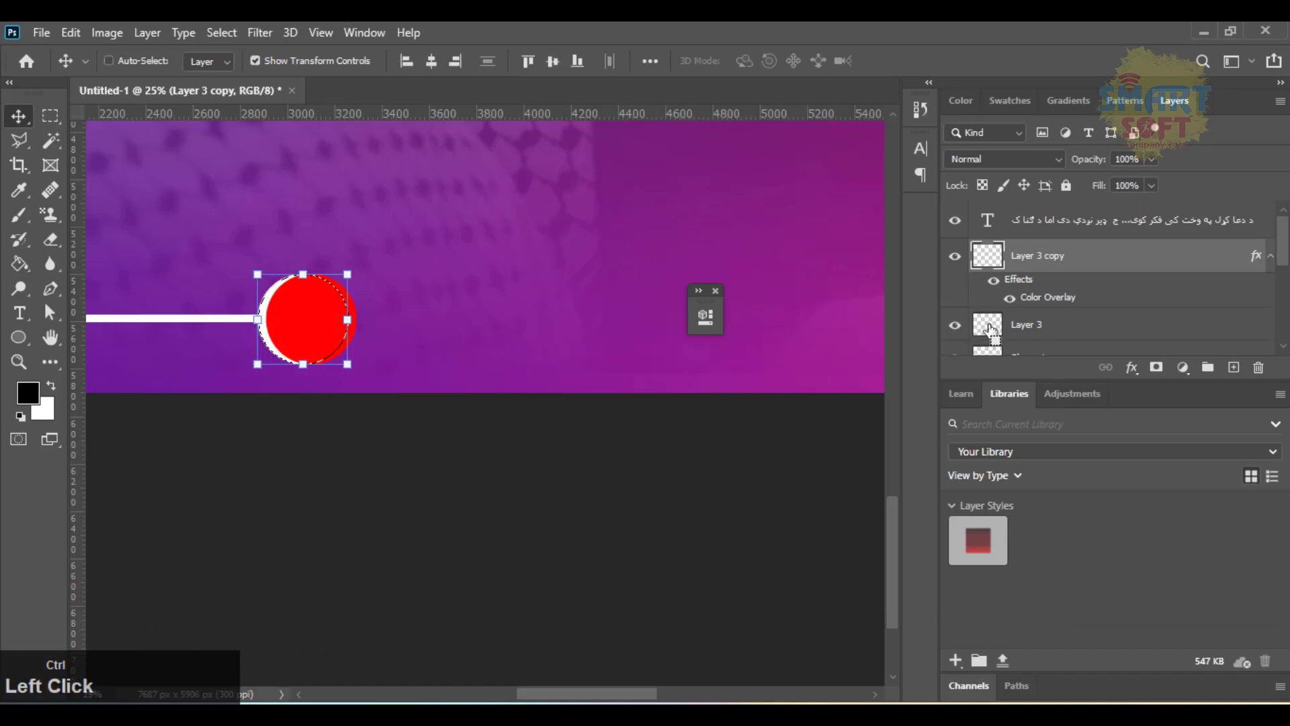
left_click(989, 328)
left_click(991, 255, "ctrl")
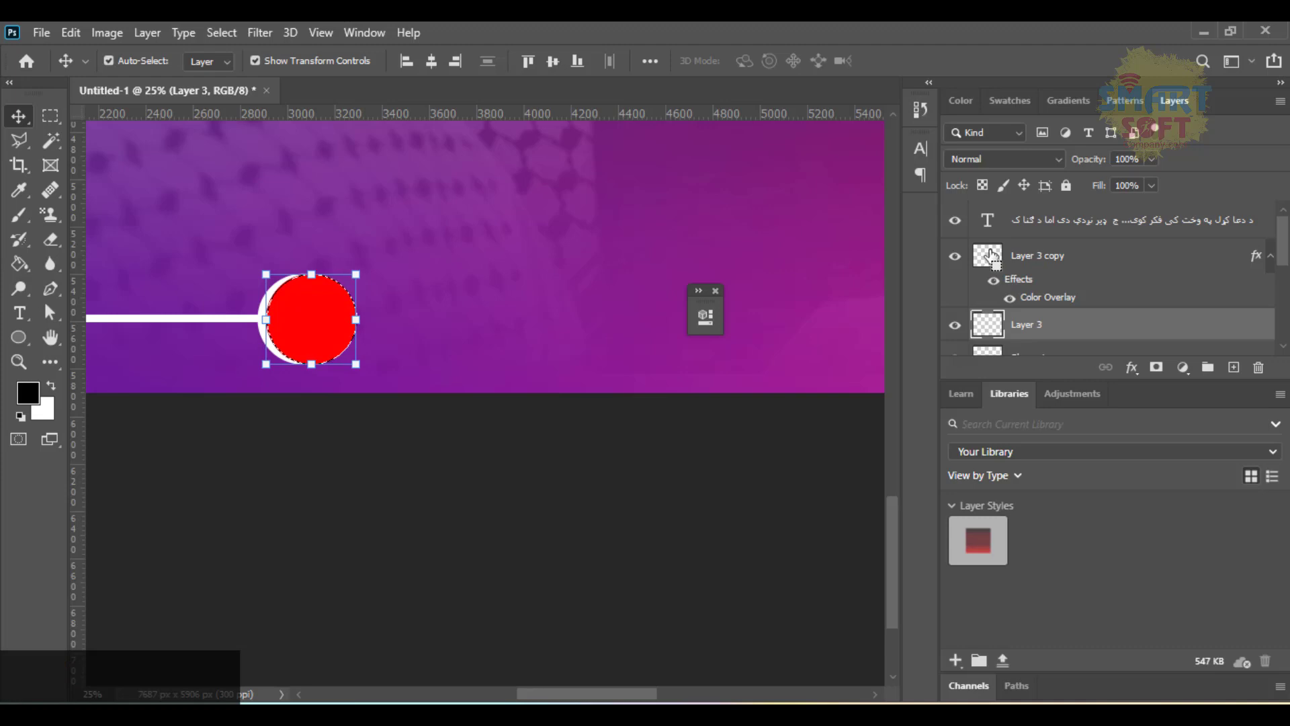
key("ctrl+d")
left_click(342, 314)
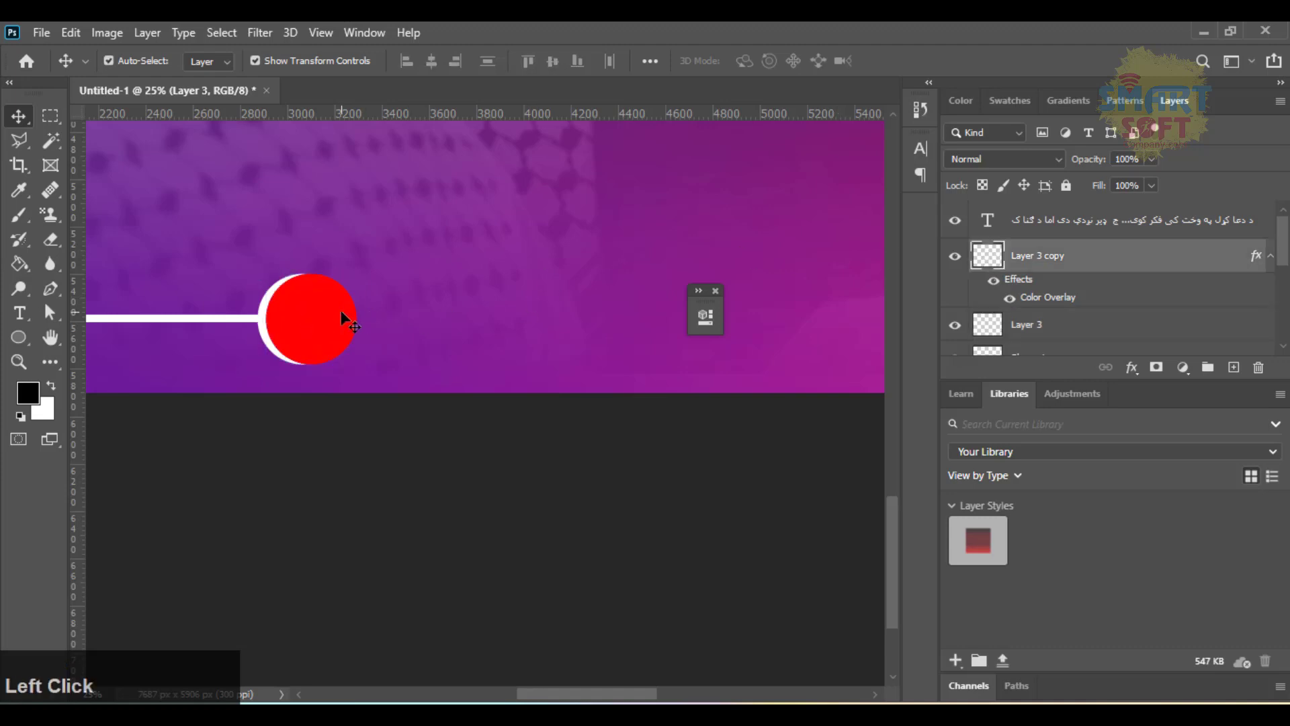
key("ctrl+e")
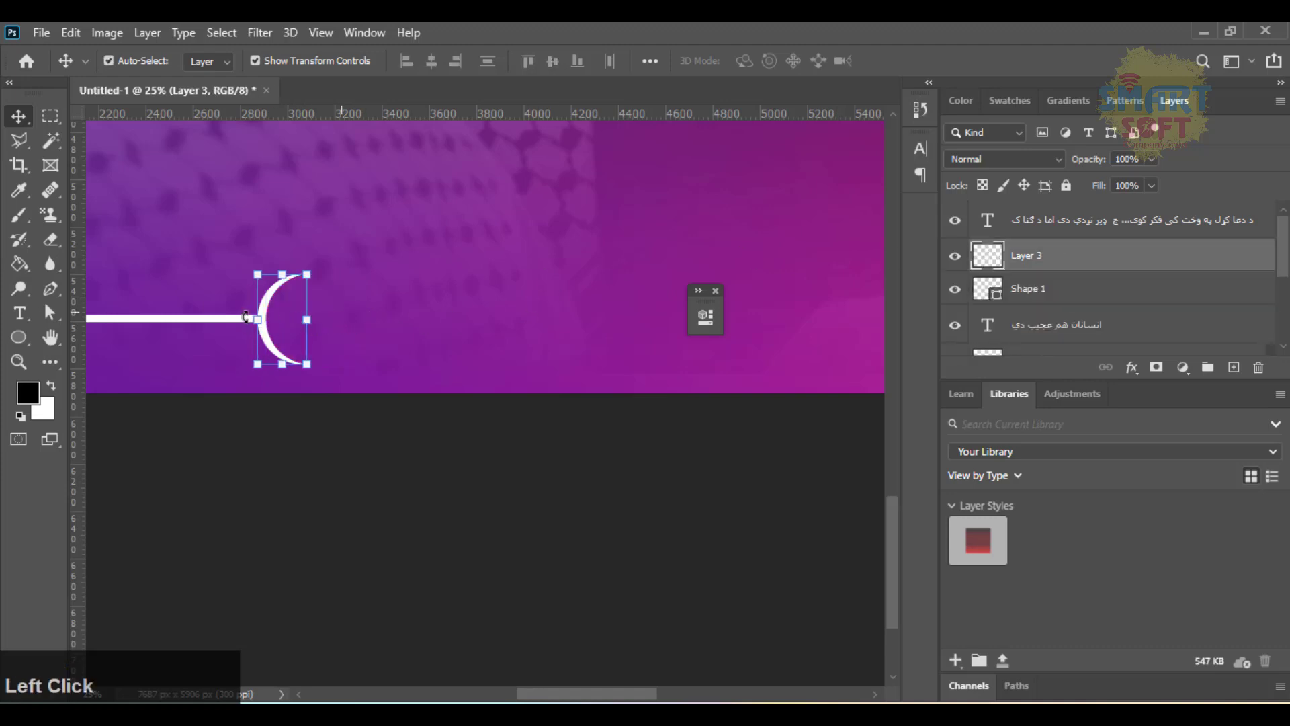
Merge the white crescent and the horizontal line on Shape 1 into a single layer
key("ctrl+t")
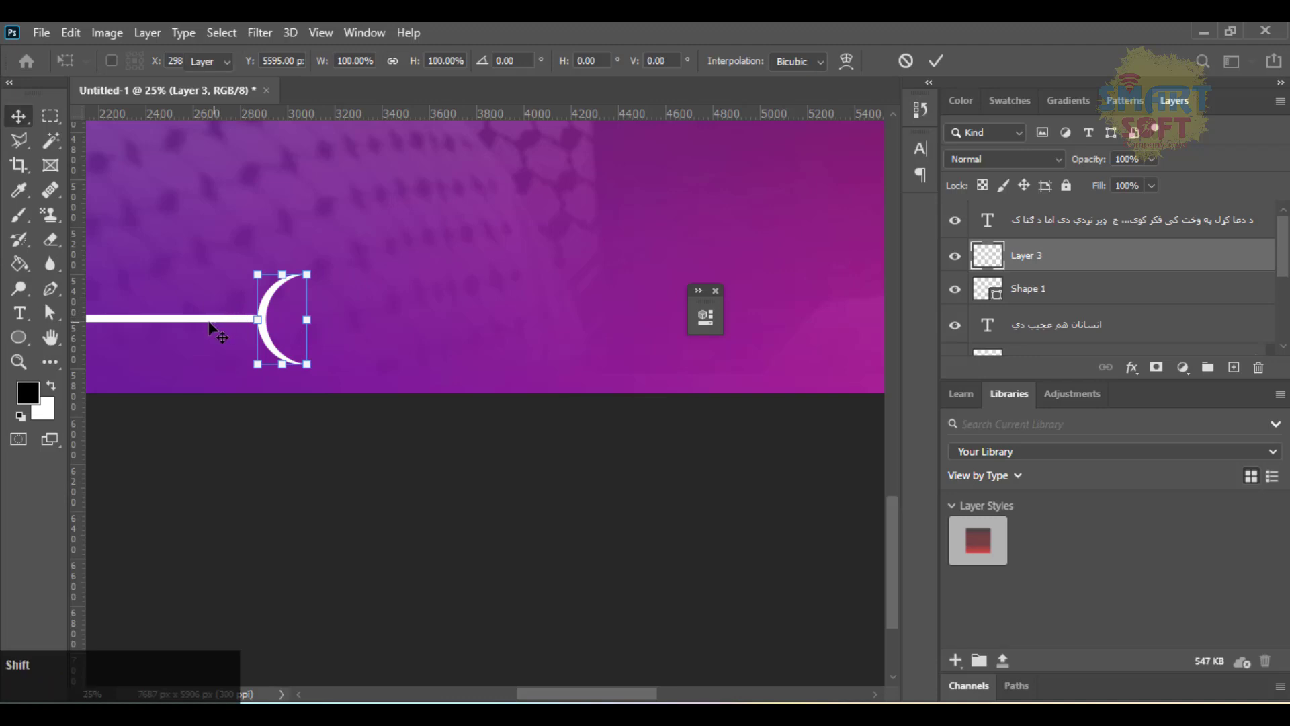
key("Return")
left_click(204, 323, "shift")
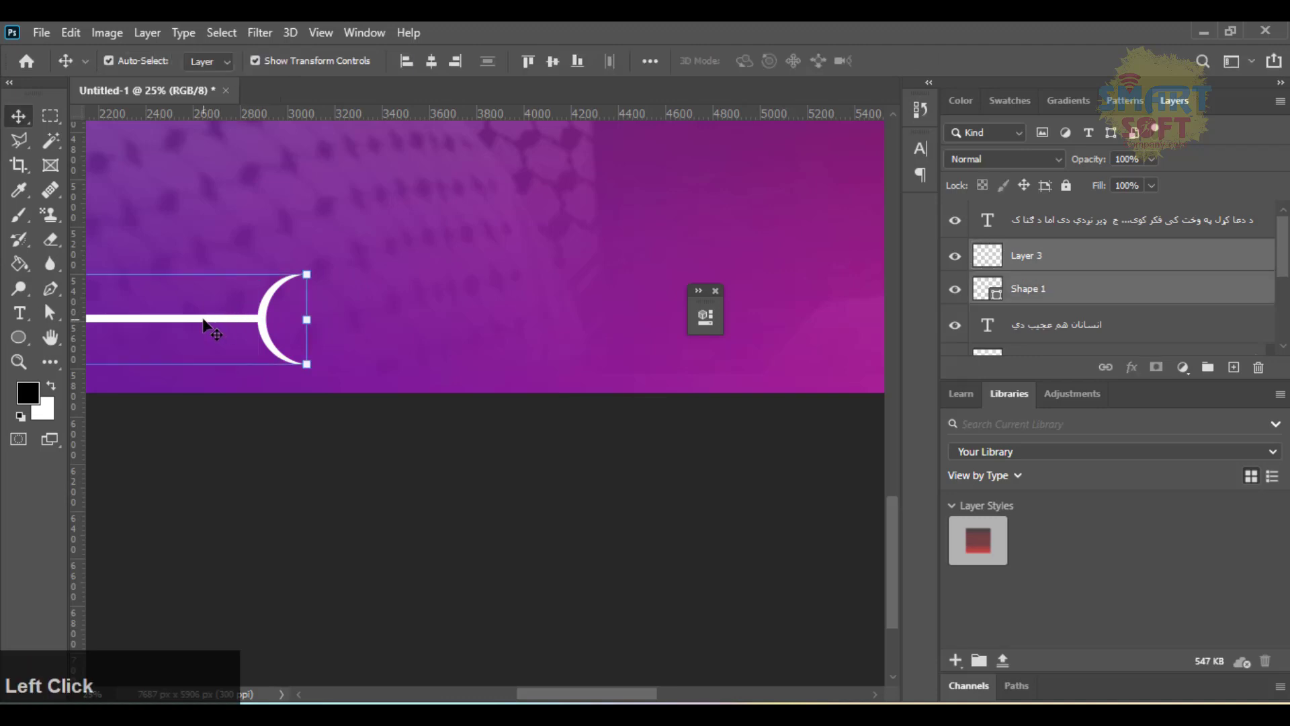
key("ctrl+e")
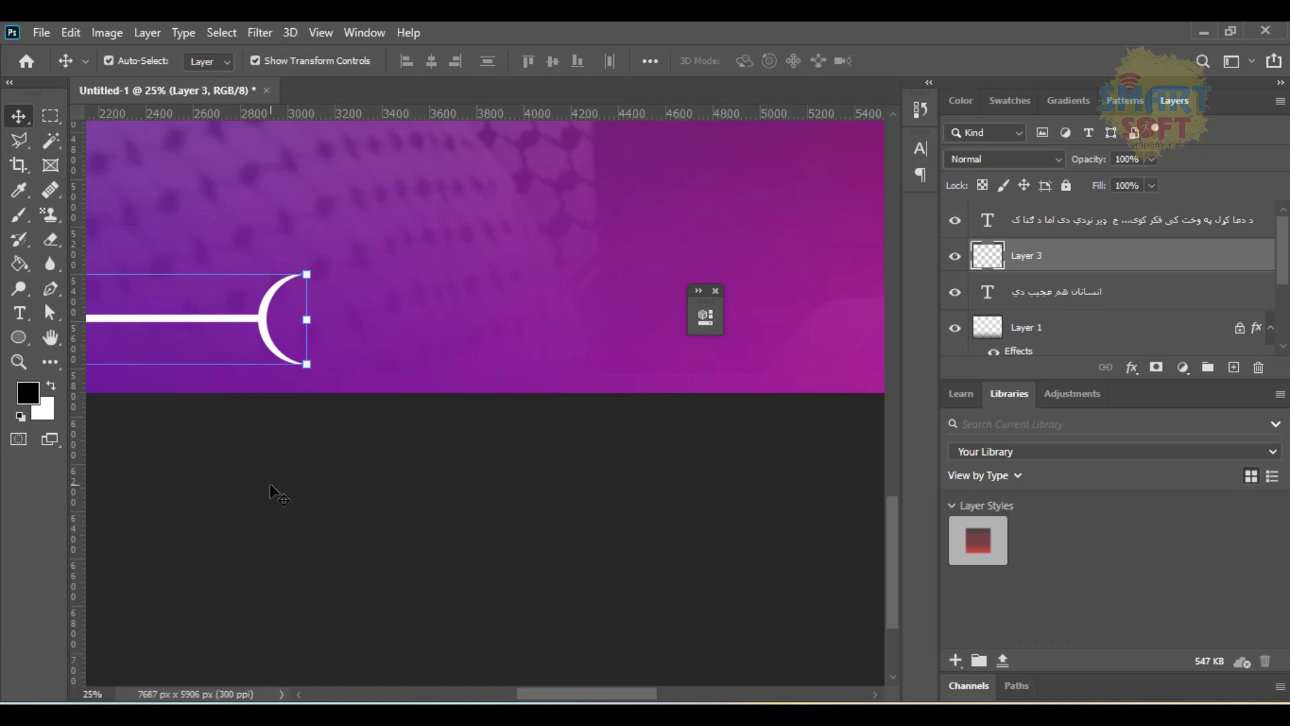
Scale the line-and-crescent ornament to about 83% around its center and nudge it slightly to the left
key("ctrl+0")
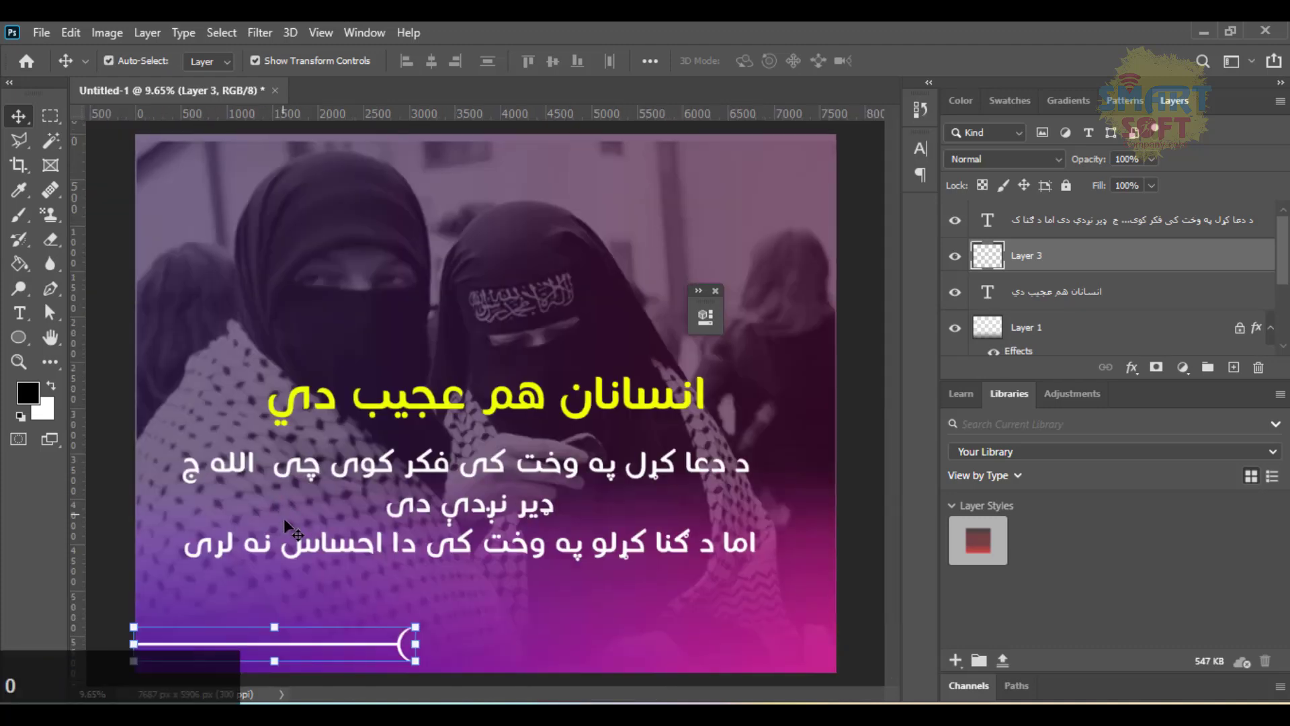
left_click(417, 626)
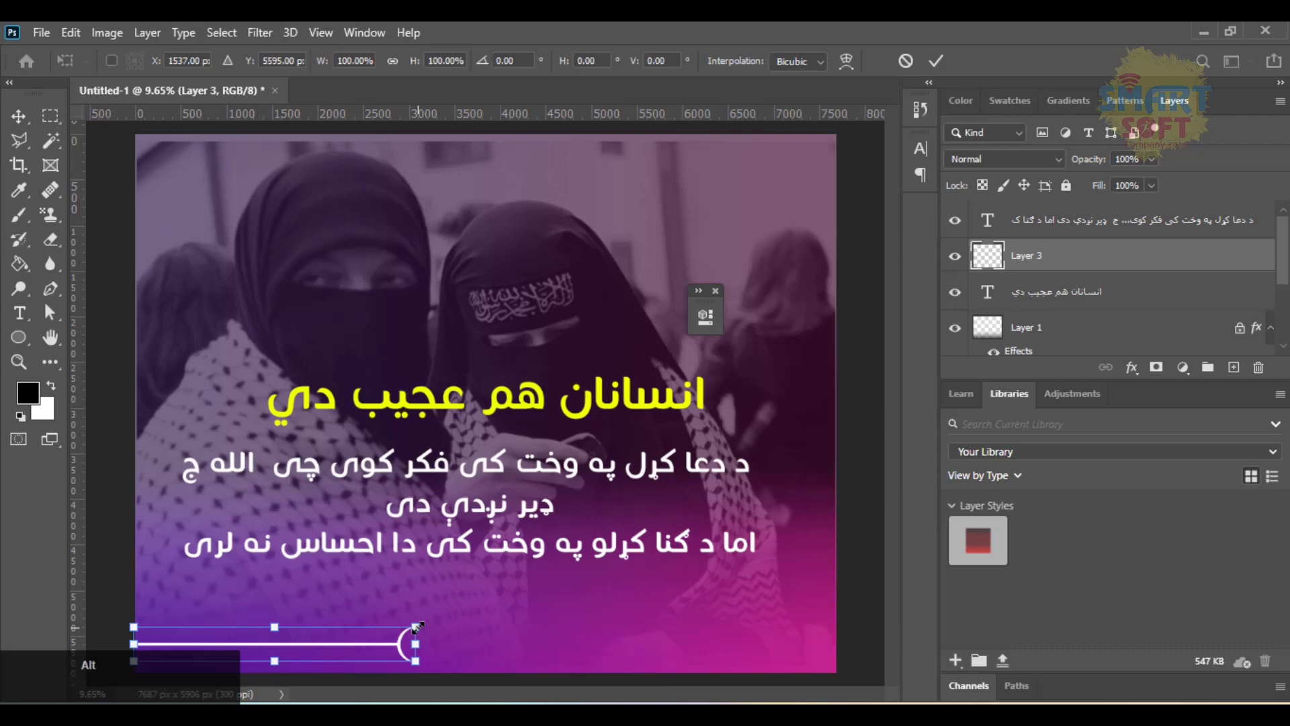
left_click_drag(417, 627, 391, 630)
key("shift+Left")
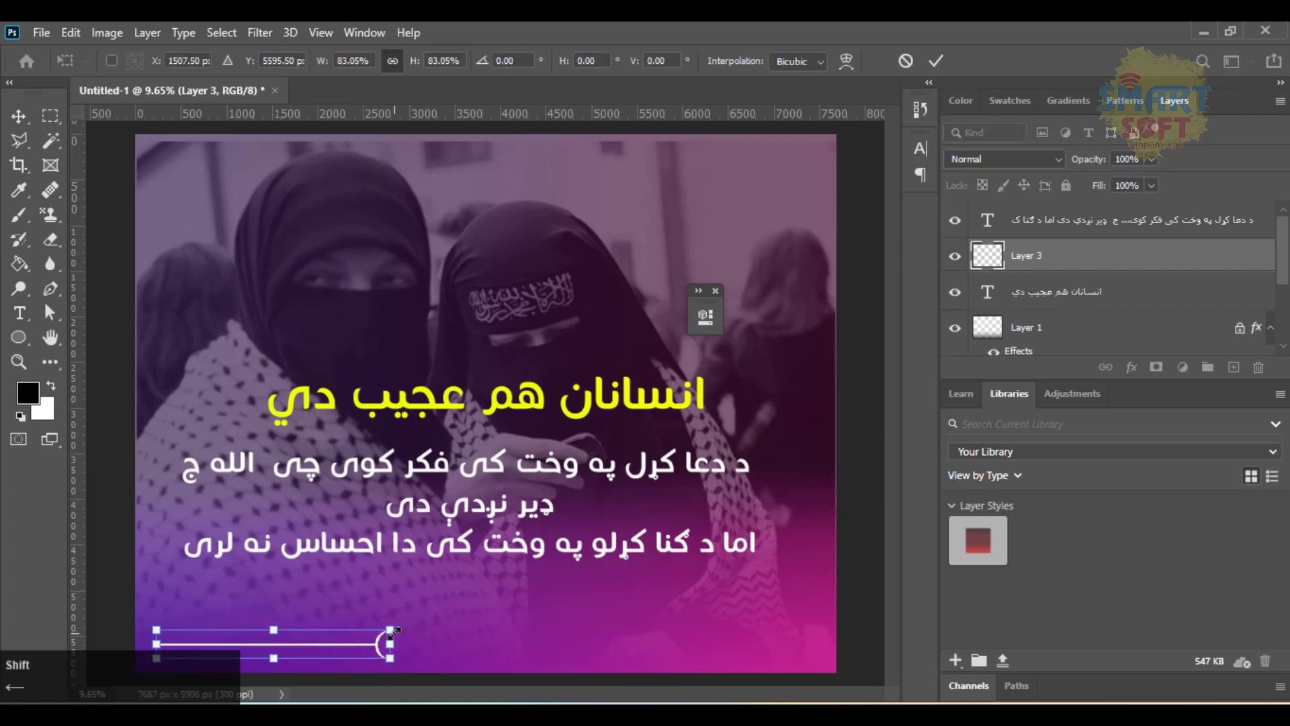
key("shift+Left")
key("Return")
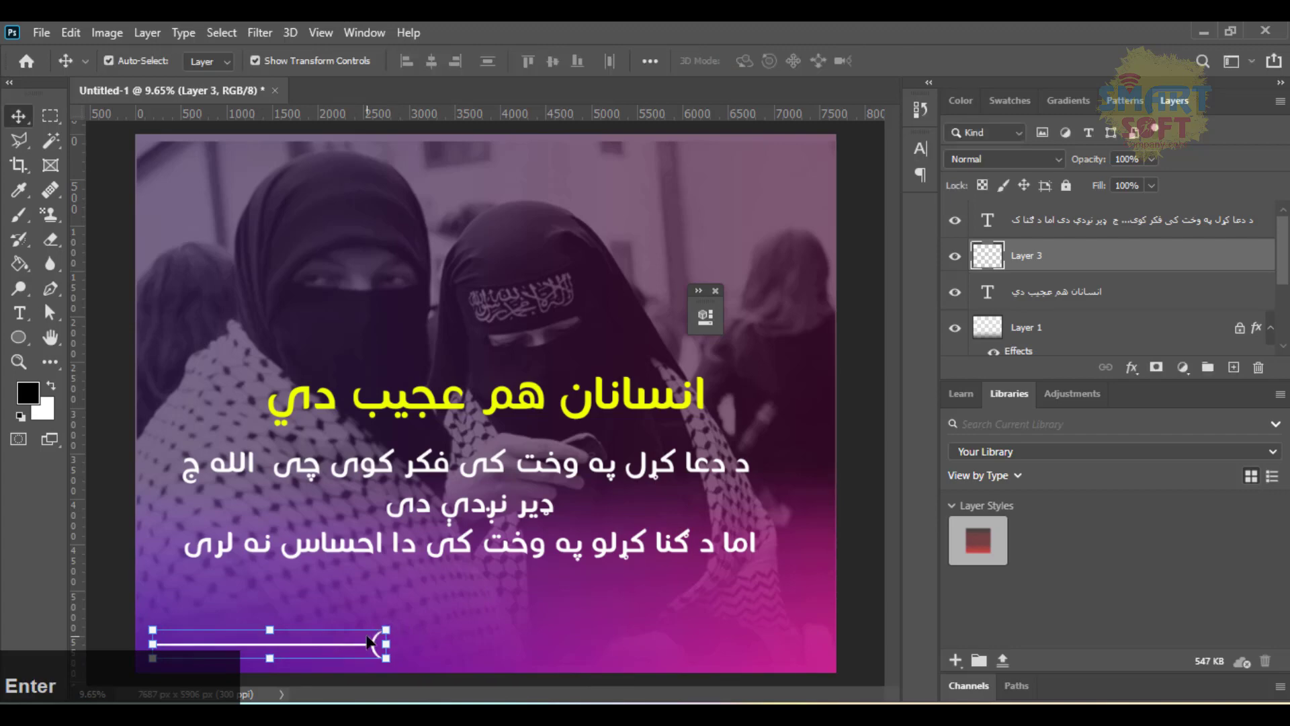
left_click_drag(367, 645, 788, 618)
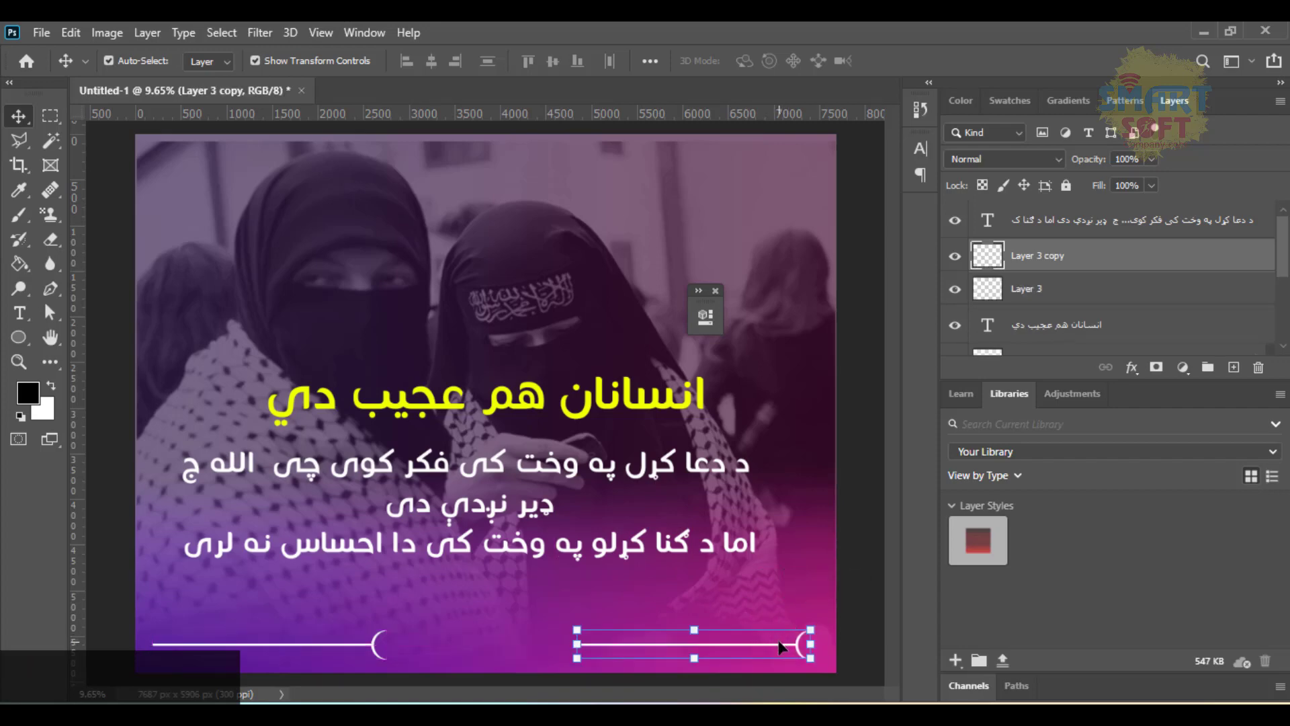
right_click(780, 646)
left_click(757, 644)
key("Delete")
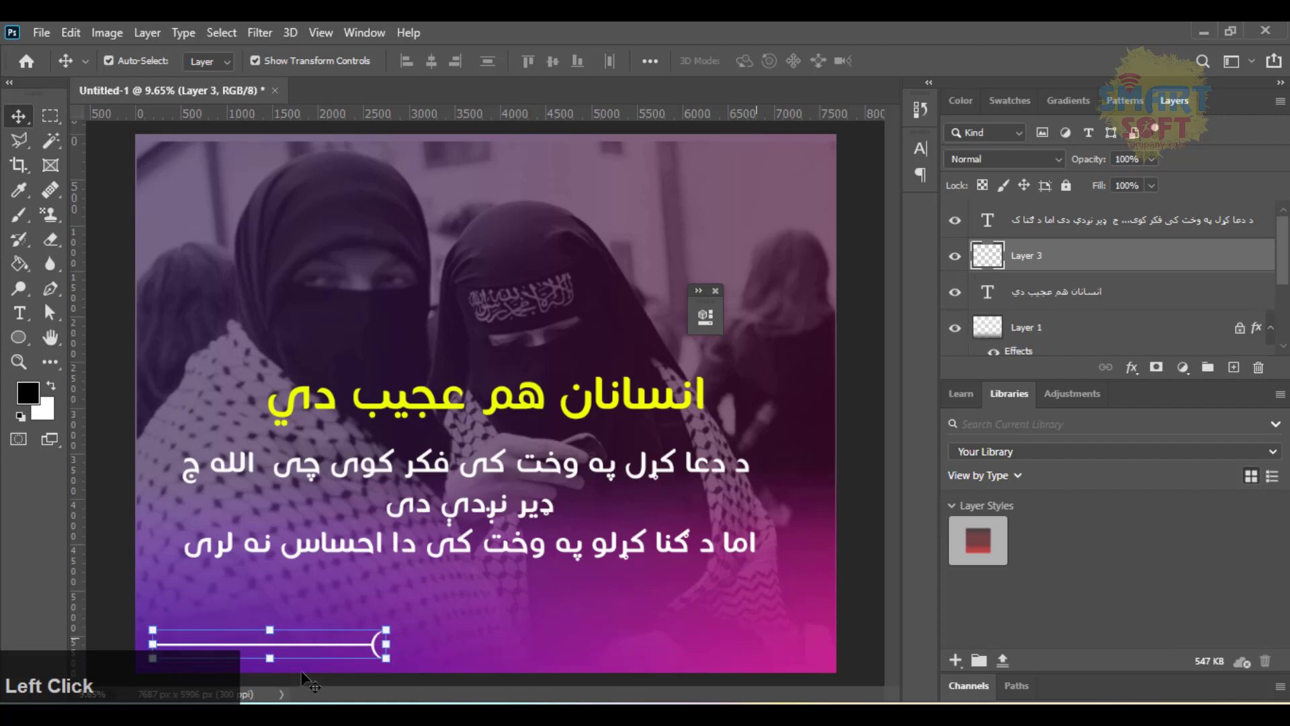
Move the line-and-crescent ornament to the right along the lower edge of the canvas
key("Right")
key("Right")
key("Right")
key("Right")
key("Right")
key("Right")
key("Right")
key("Right")
key("Right")
key("Right")
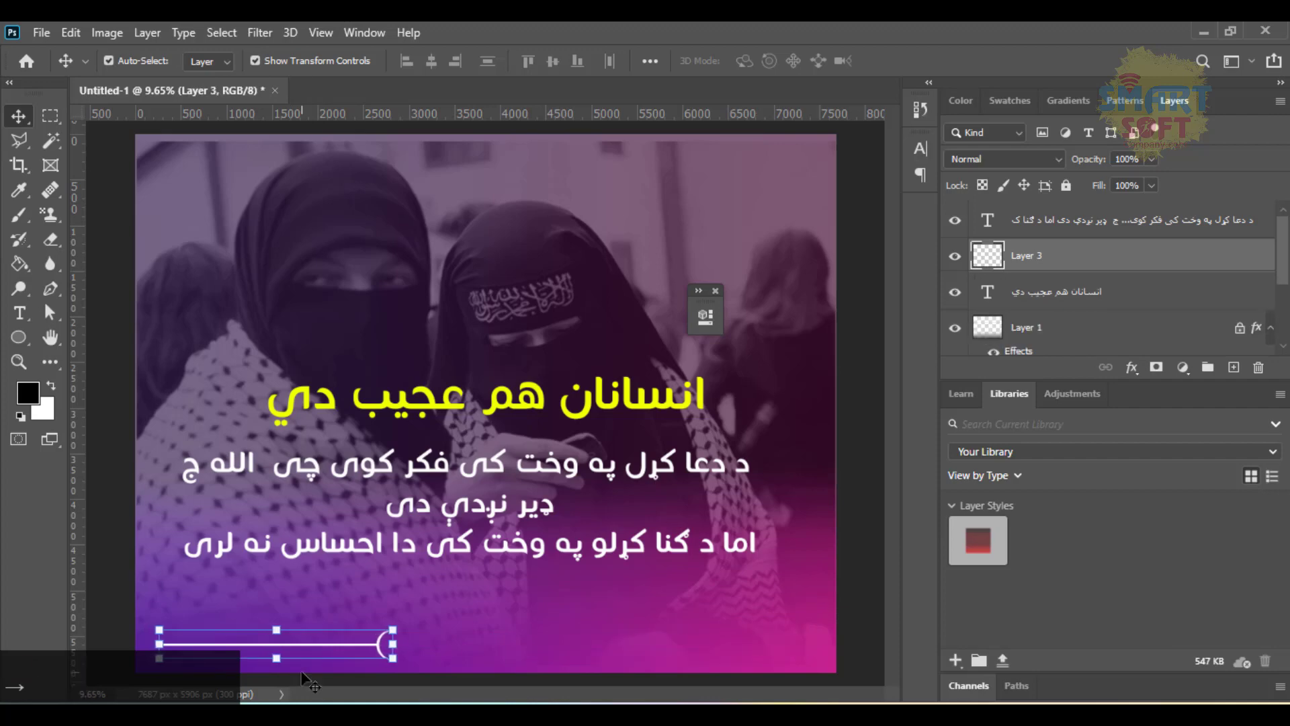
left_click_drag(307, 651, 364, 650)
Marquee-select the left part of the ornament's line, stretch it to about 172% width past the canvas's left edge, and deselect
left_click(50, 116)
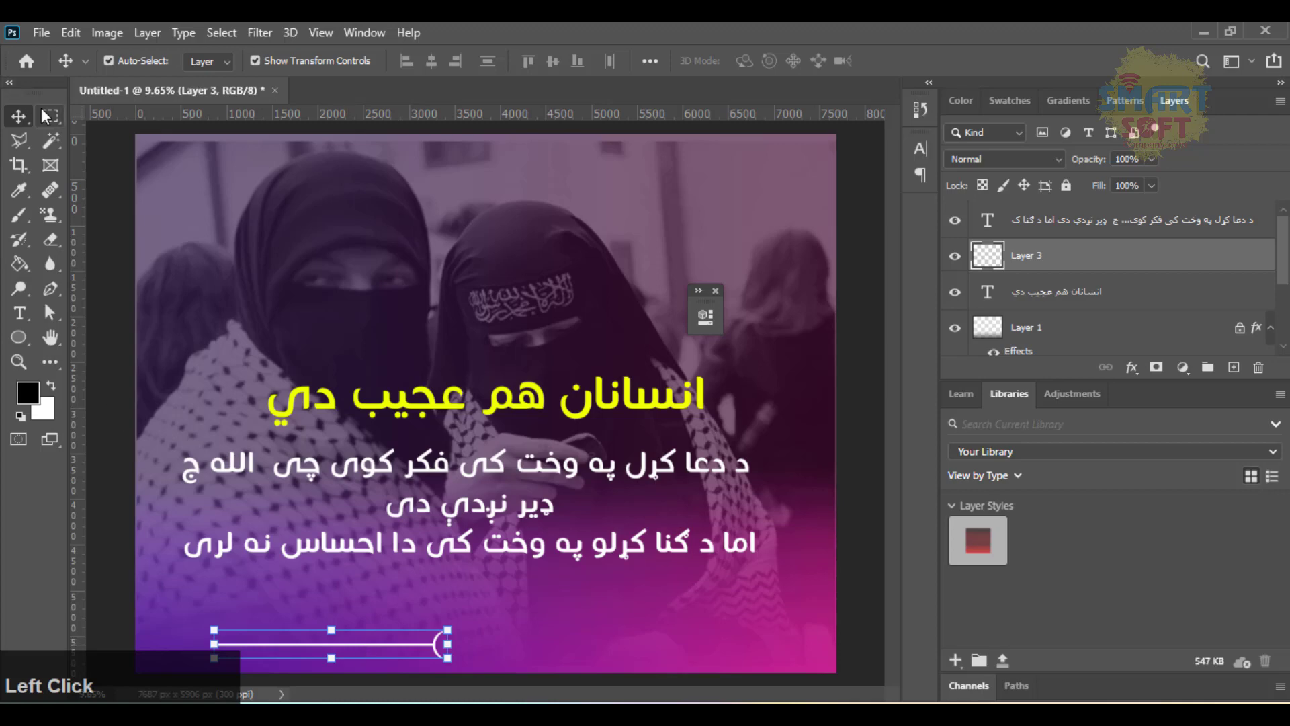
left_click_drag(340, 659, 343, 662)
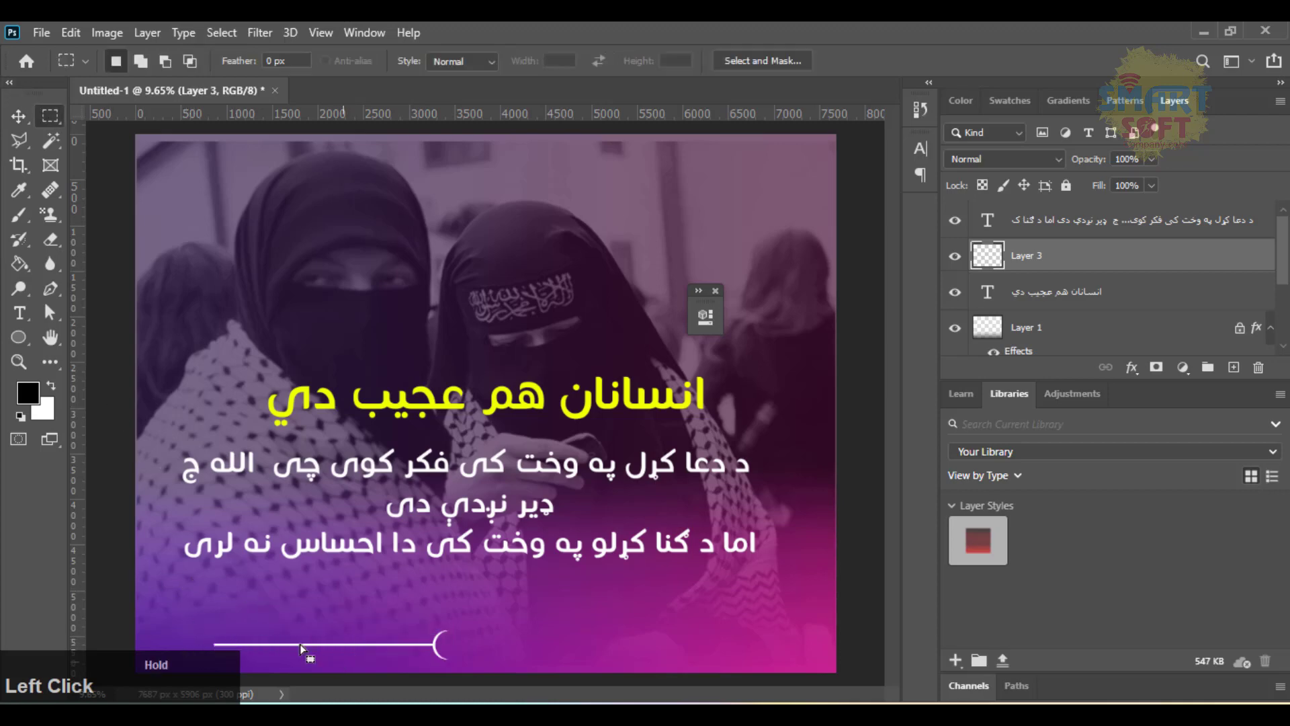
left_click(19, 116)
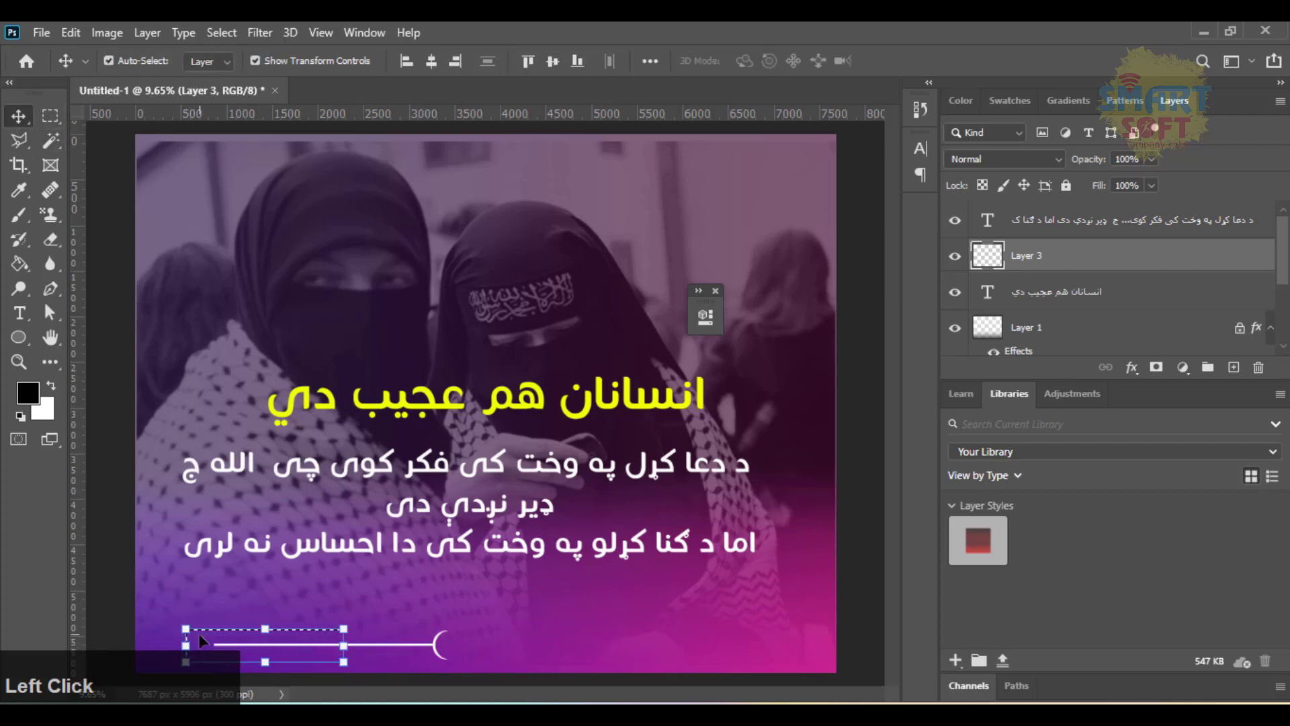
left_click_drag(186, 645, 74, 628)
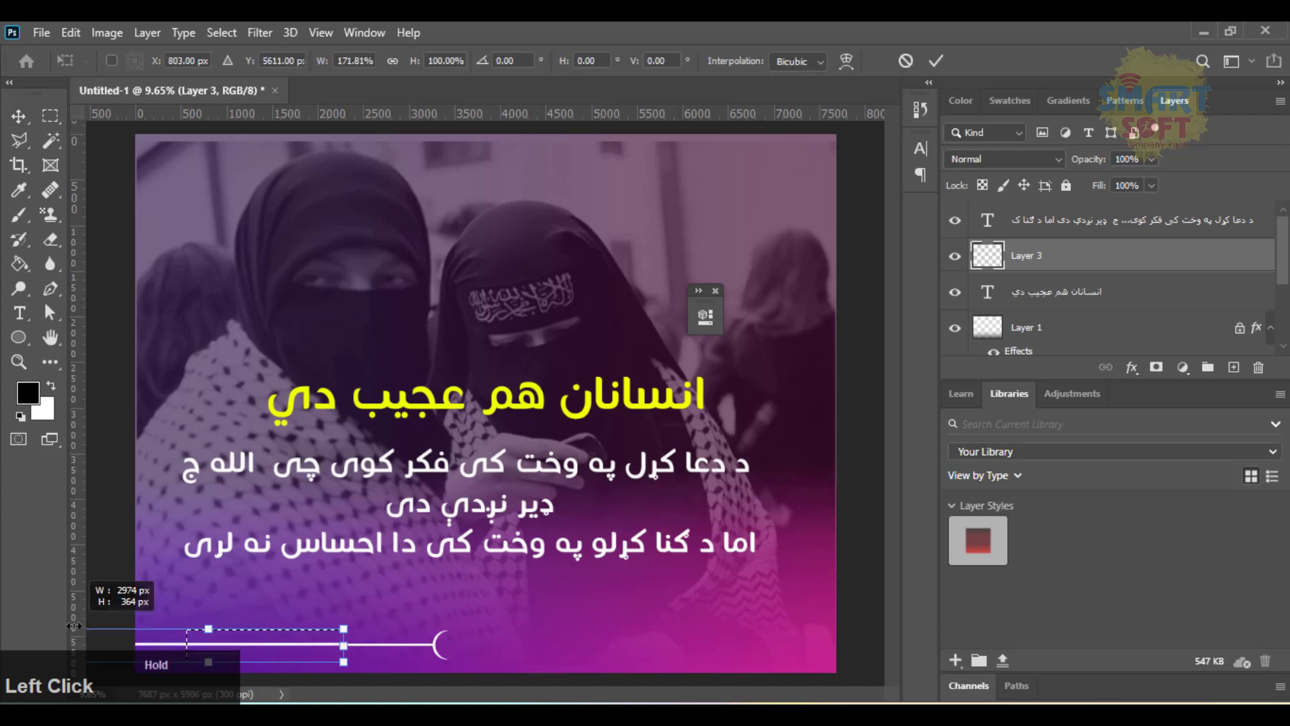
key("Return")
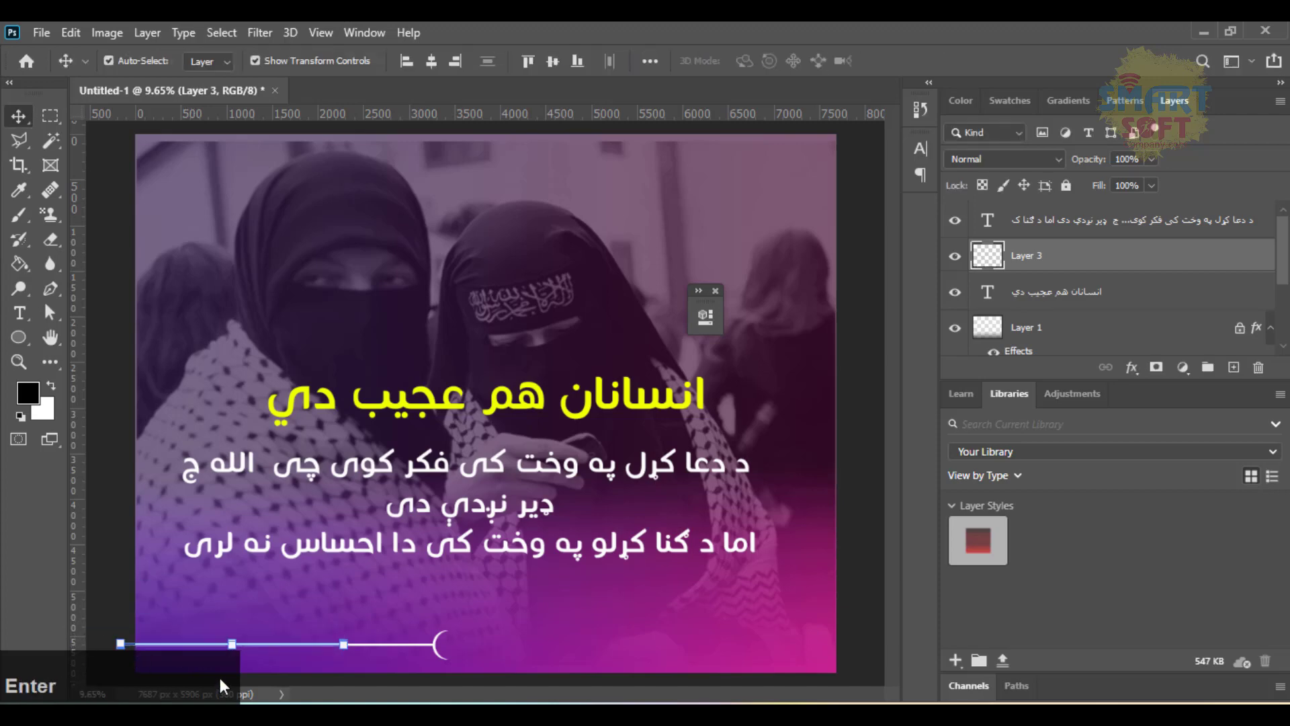
left_click(24, 122)
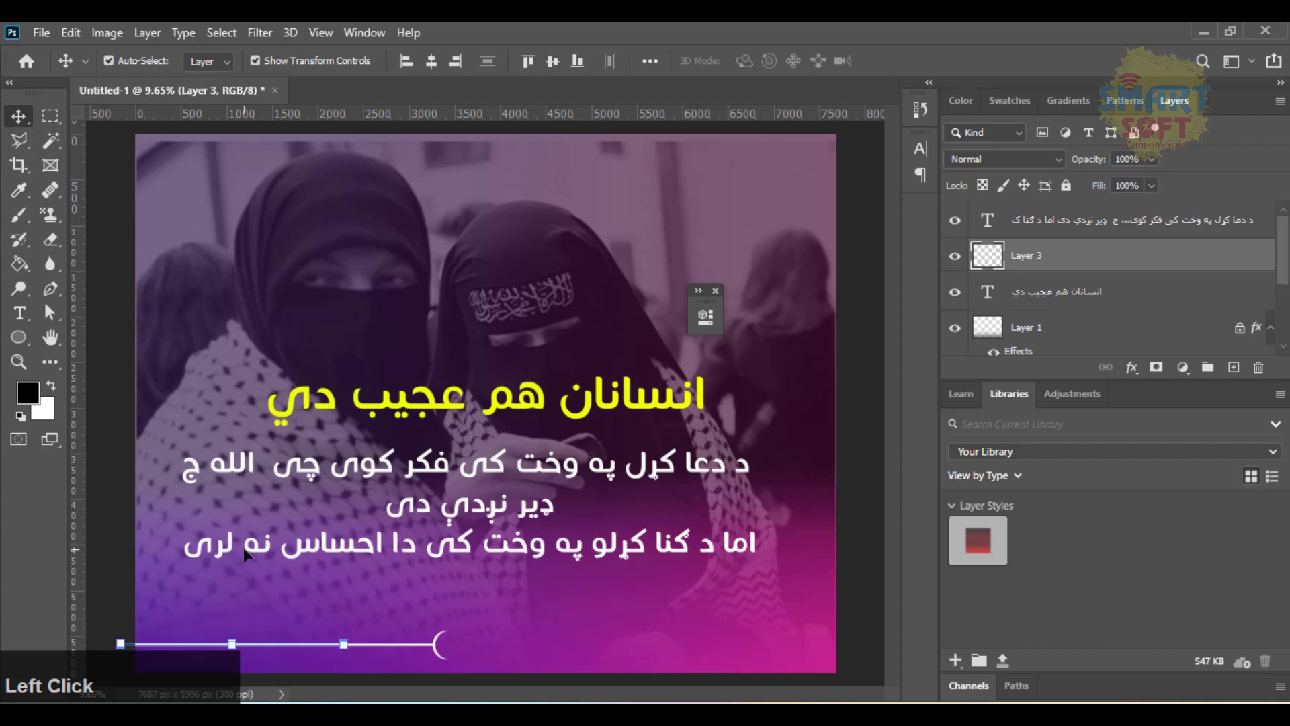
left_click(396, 650)
key("ctrl+d")
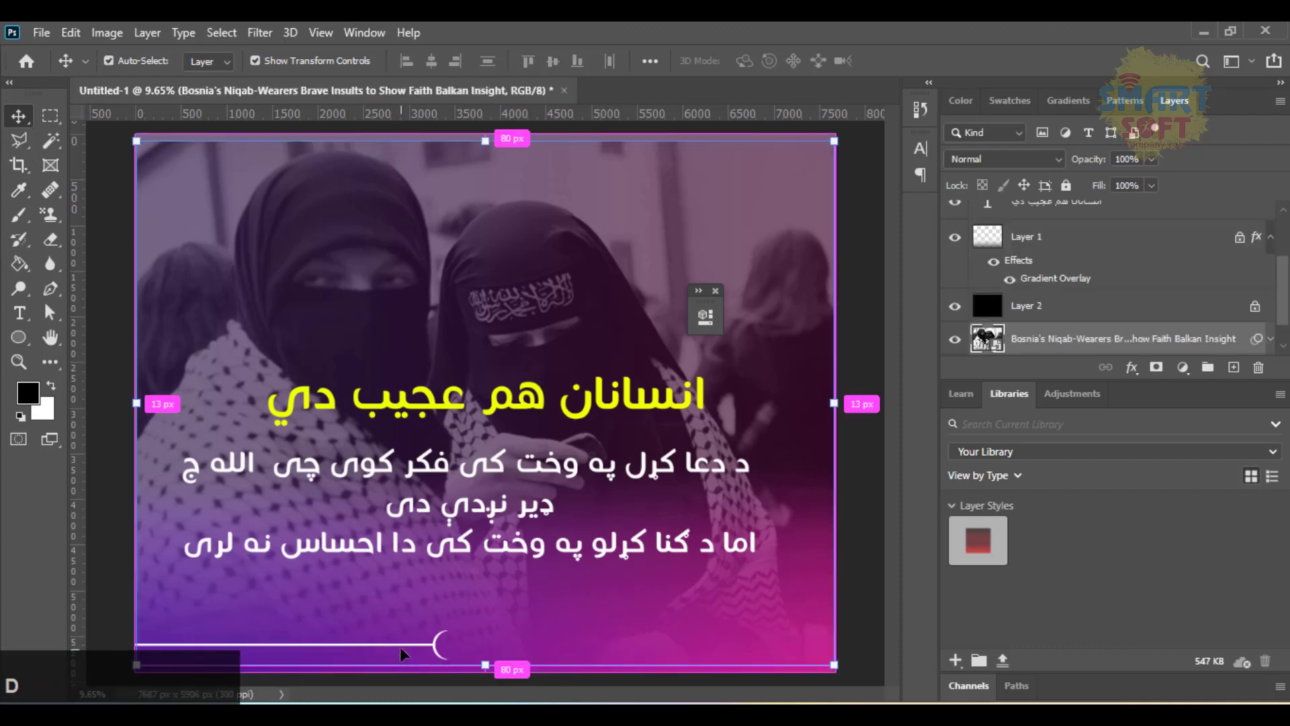
Select the line-and-crescent ornament on Layer 3 instead of the background photo
left_click(399, 642)
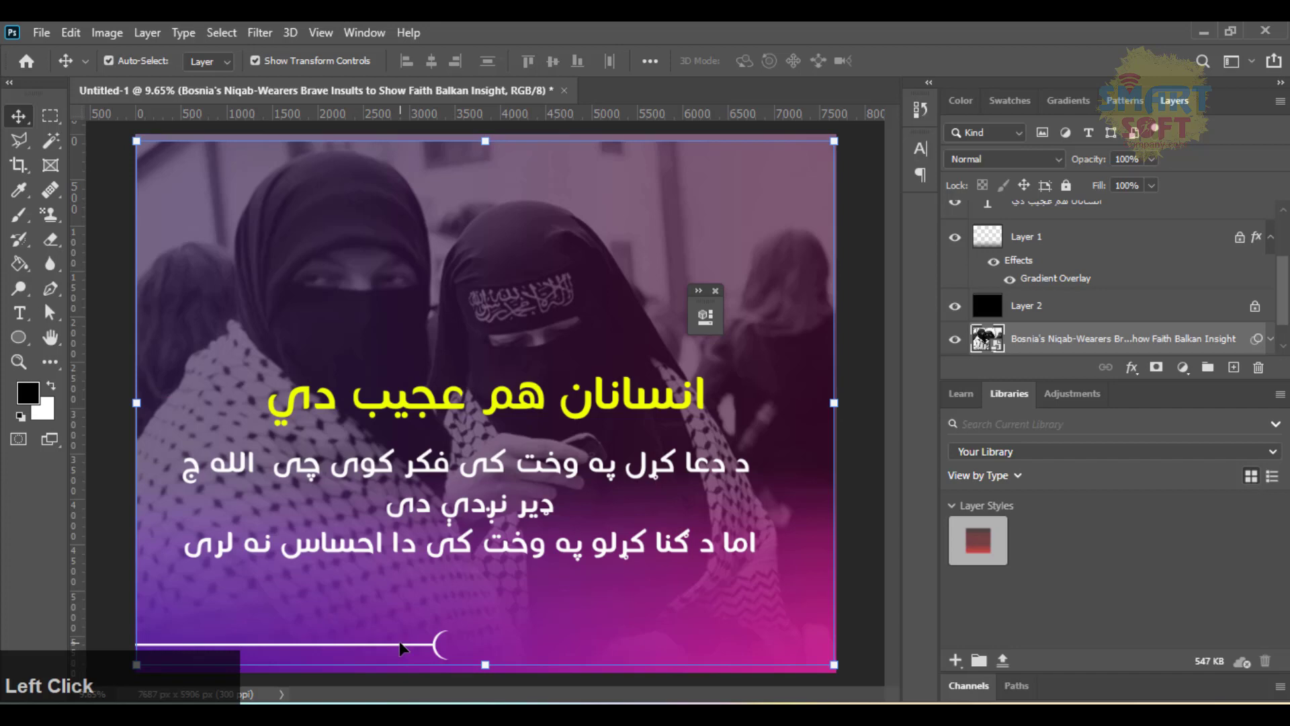
left_click(435, 649)
right_click(437, 651)
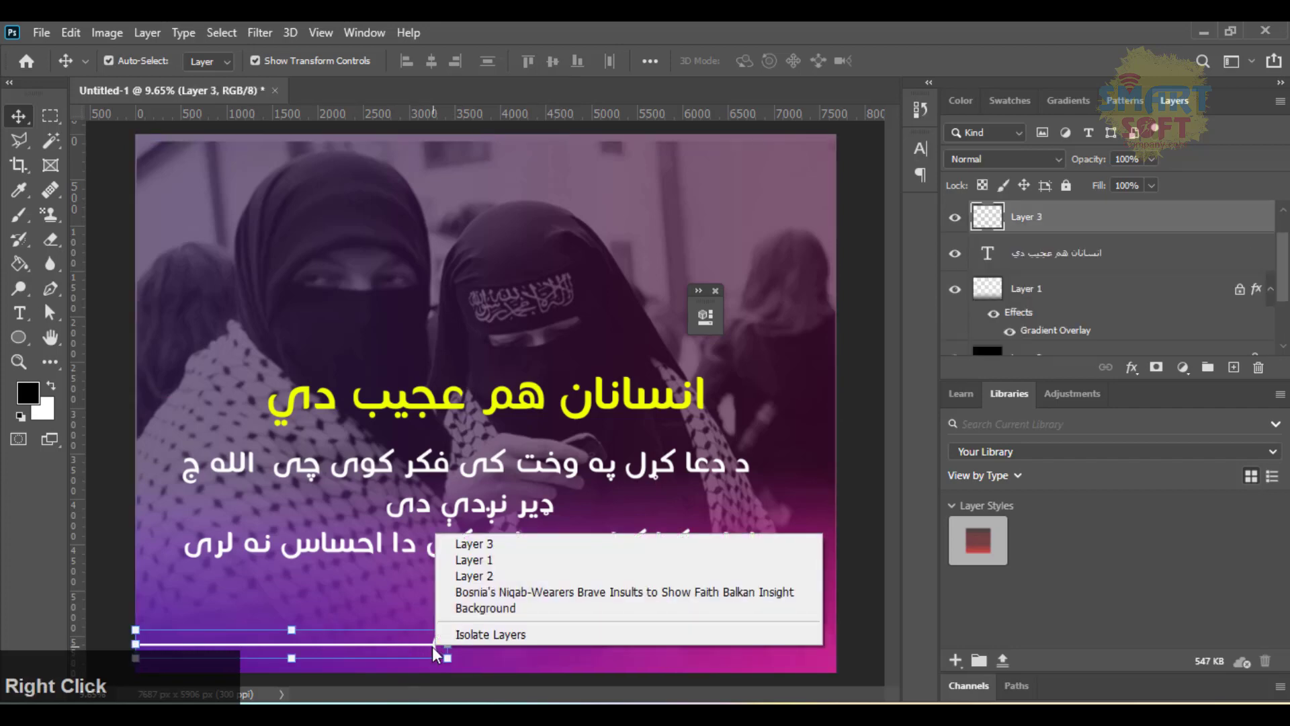
left_click(426, 645)
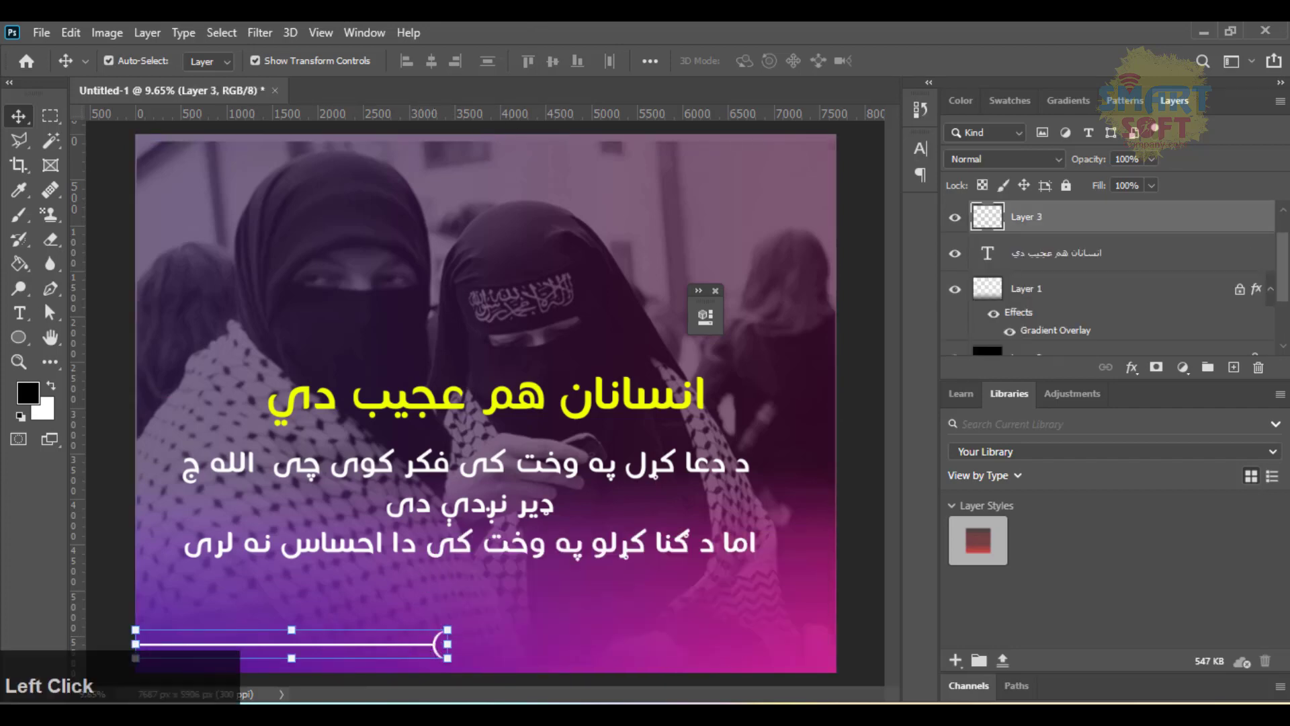
Try to shift the line-and-crescent ornament to the right along the lower edge, and undo it
key("ctrl")
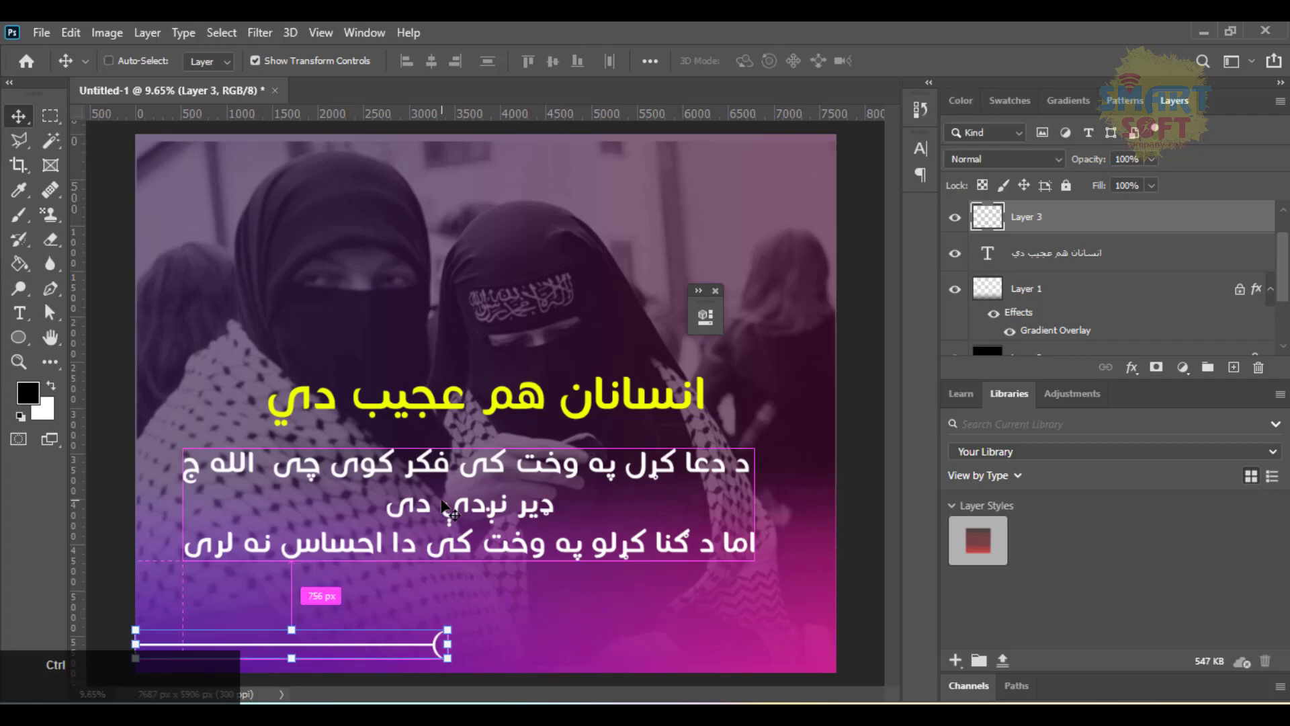
left_click_drag(378, 648, 562, 643)
key("ctrl+z")
key("alt")
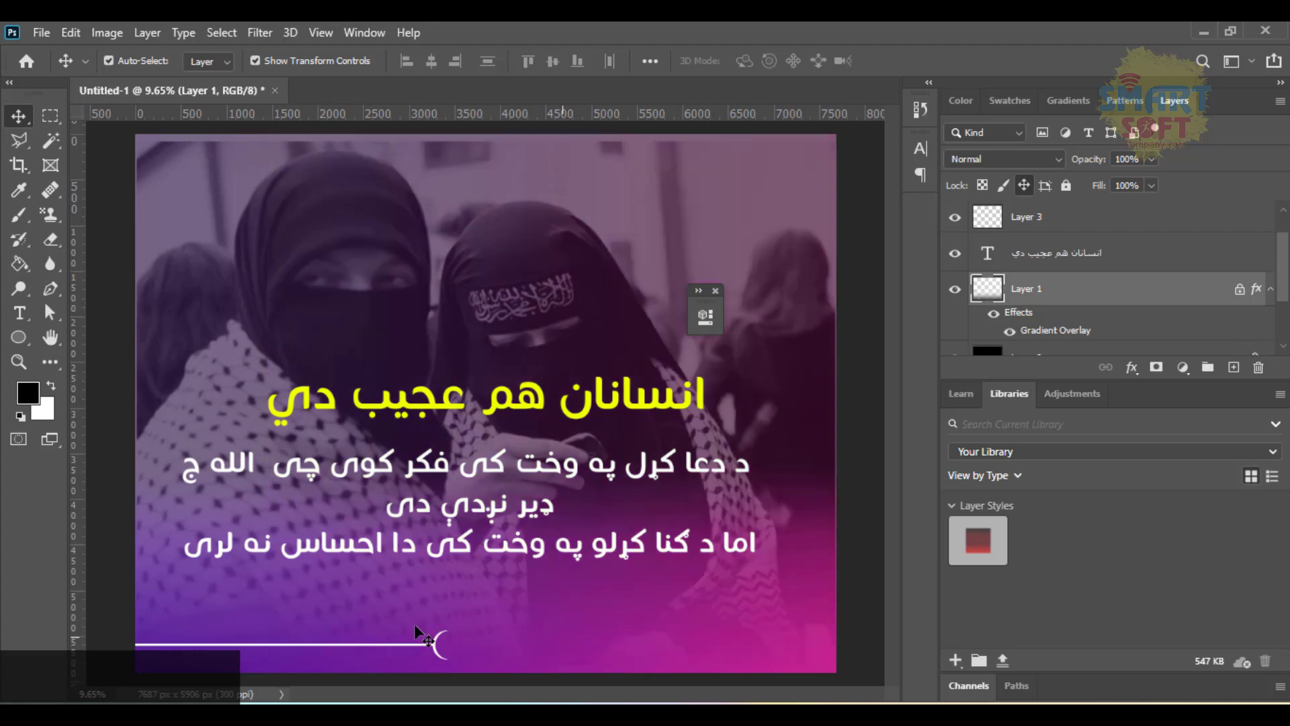
Duplicate the line-and-crescent ornament on Layer 3 and place the copy against the canvas's right edge at the same height
left_click(433, 647)
left_click(433, 648)
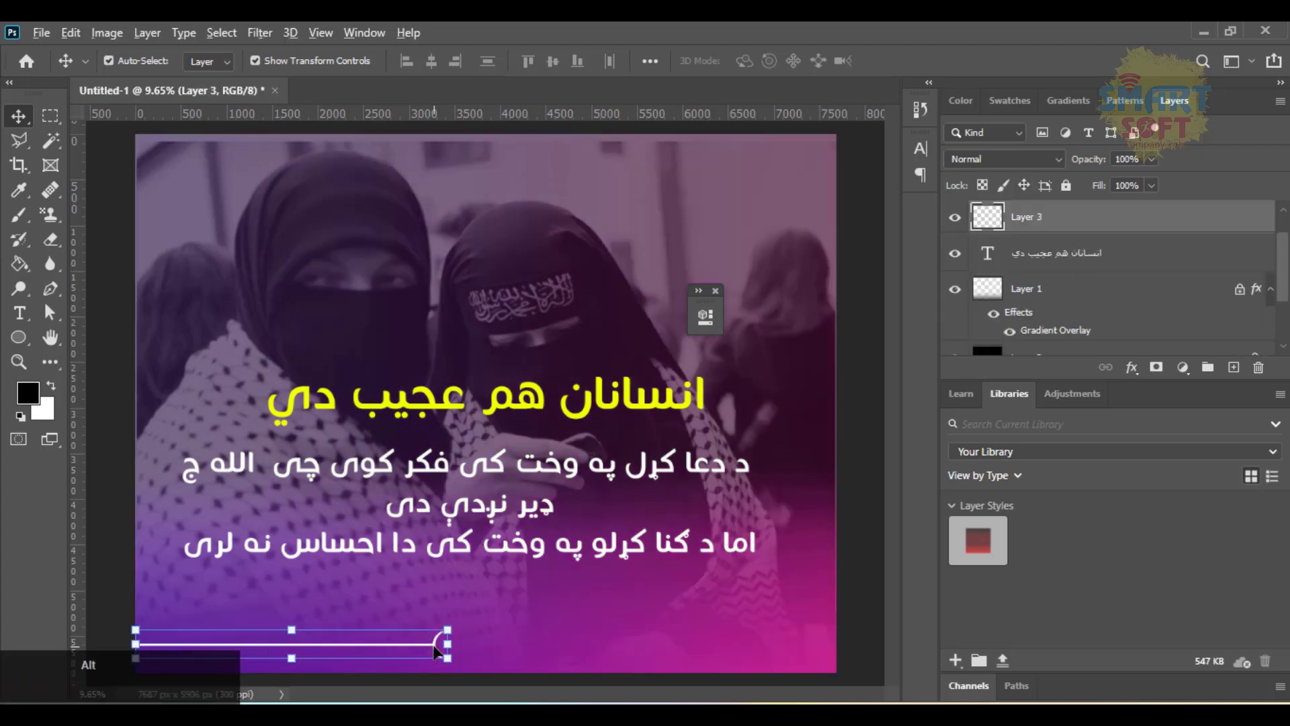
left_click_drag(433, 648, 828, 642)
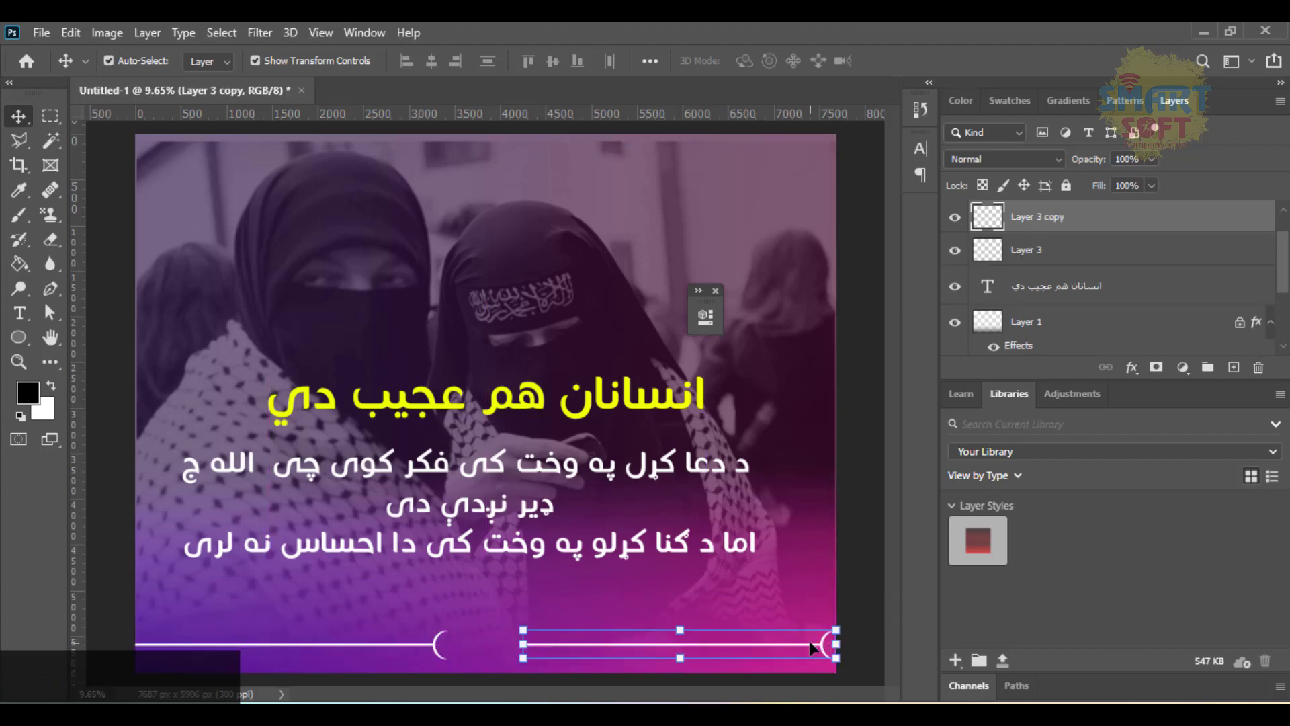
Try to rotate the copied ornament 90° clockwise, and undo it
left_click(808, 626)
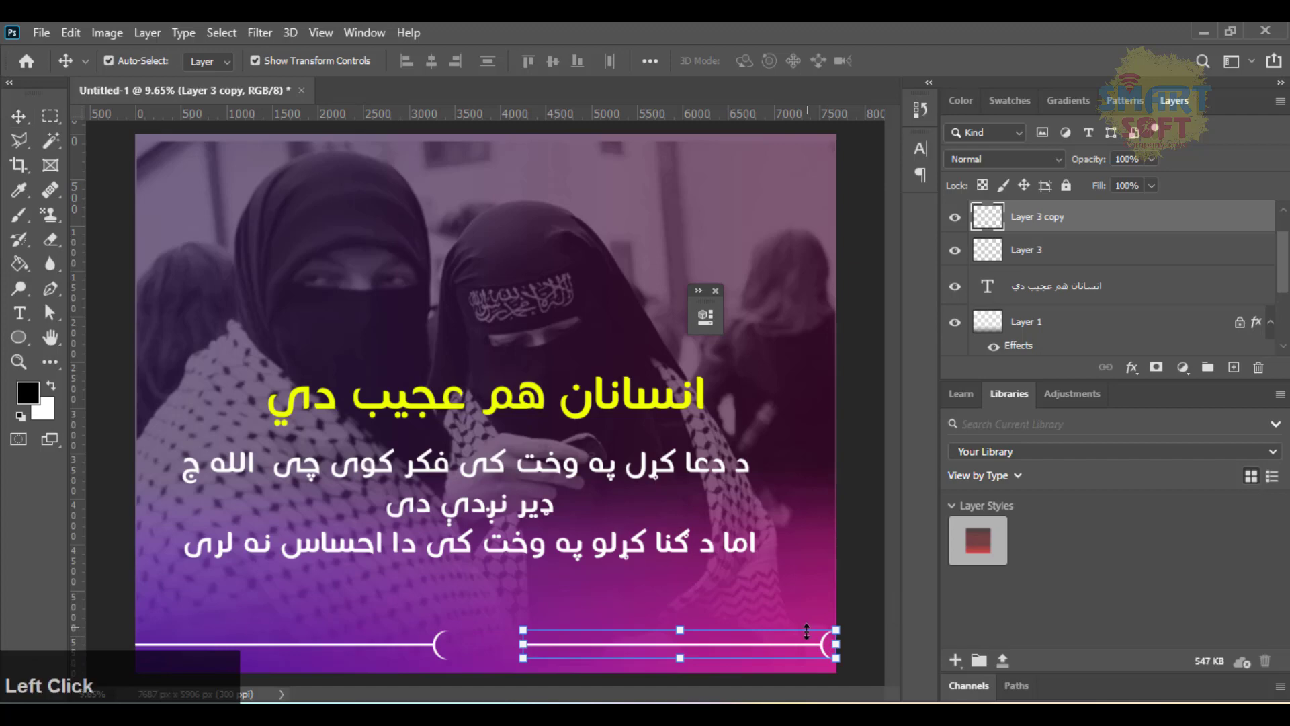
right_click(803, 636)
left_click(840, 569)
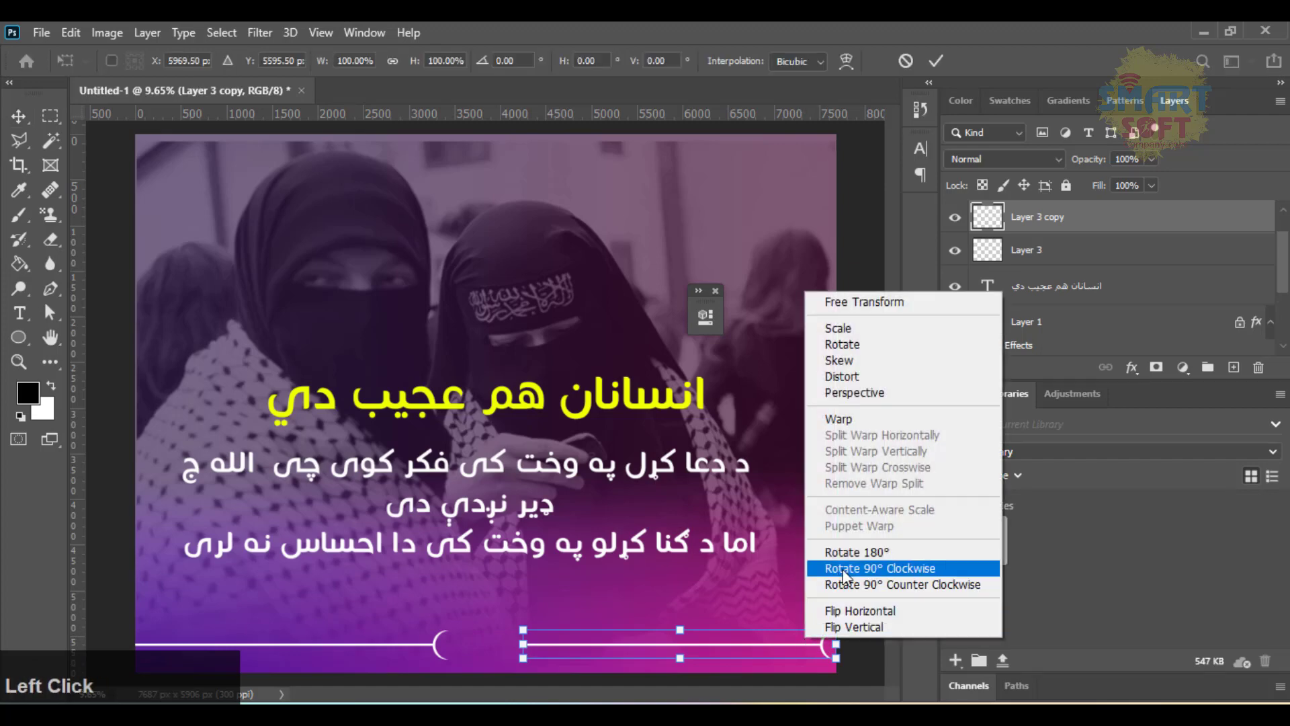
key("ctrl+z")
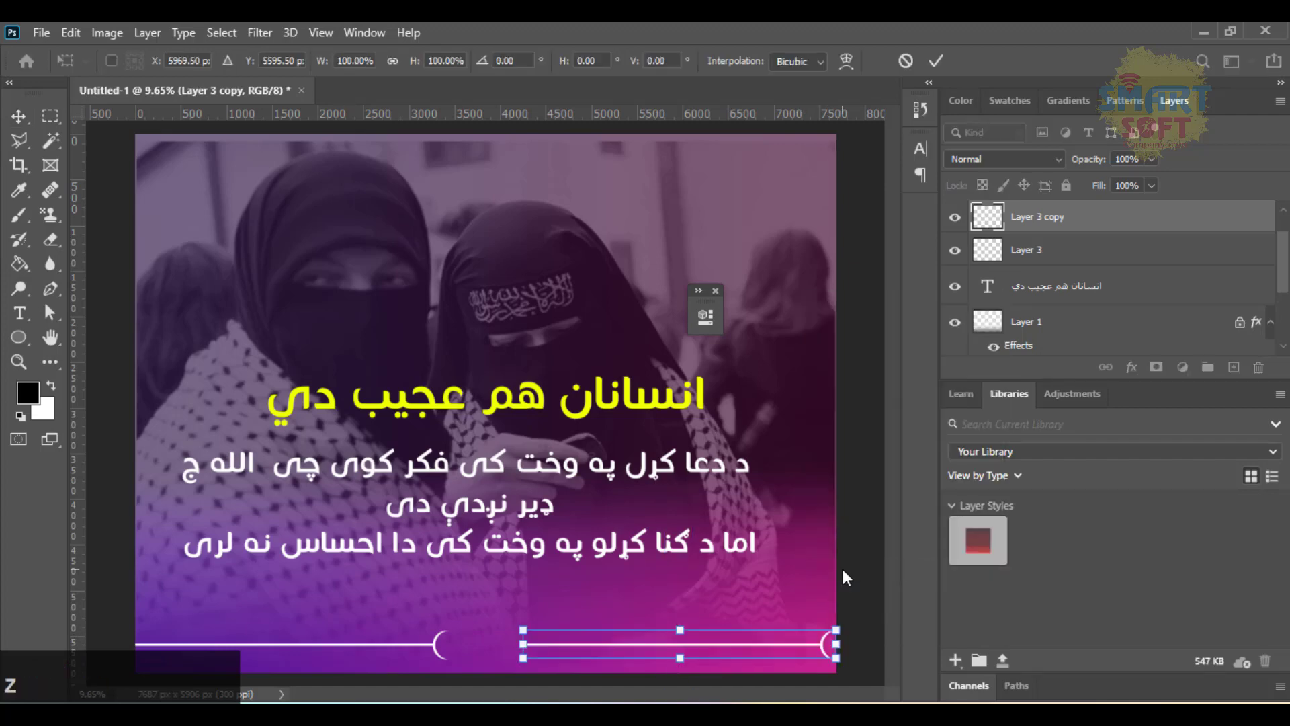
Rotate the copied ornament 180° so its crescent faces the original ornament's crescent
right_click(797, 643)
left_click(841, 545)
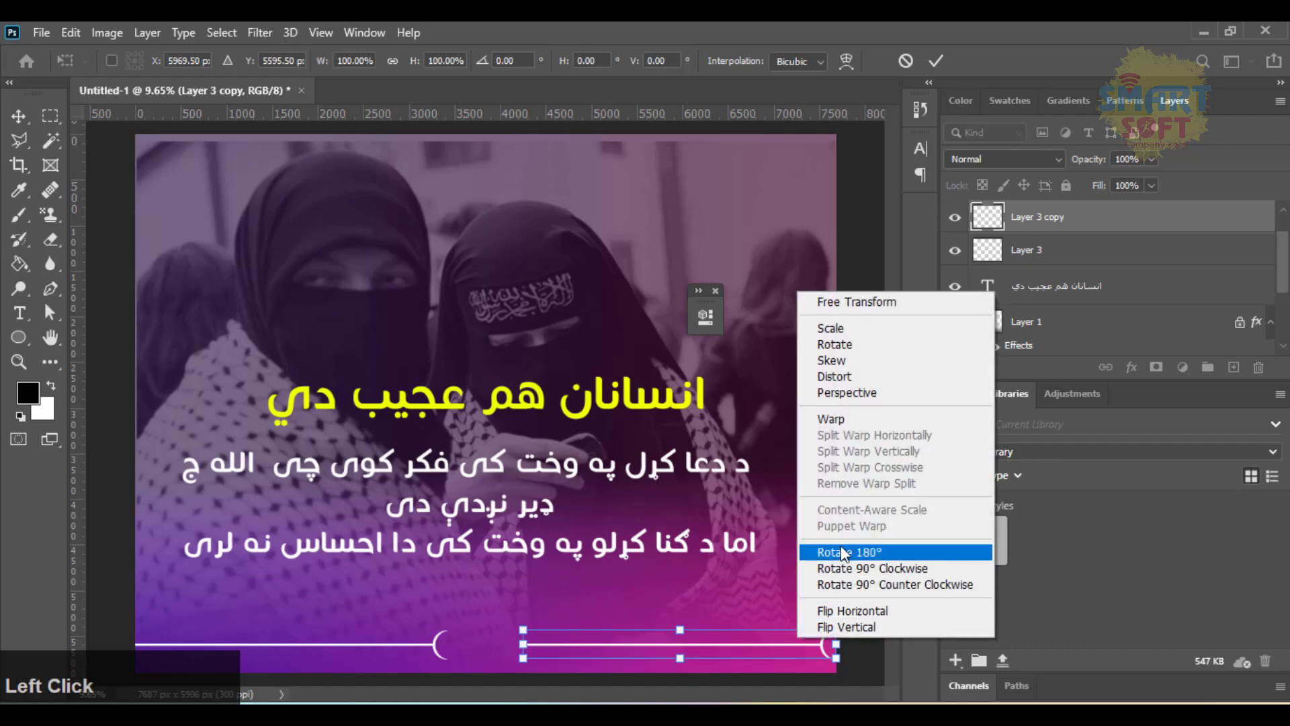
key("Return")
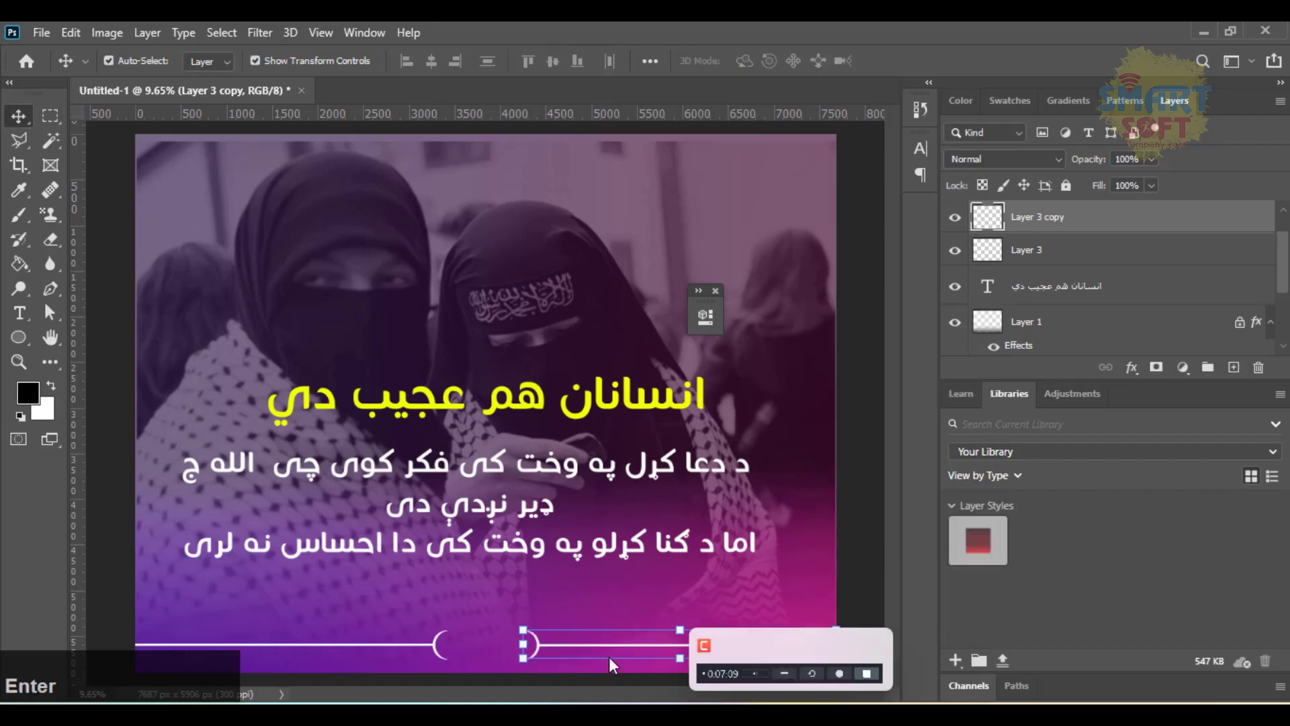
left_click(658, 625)
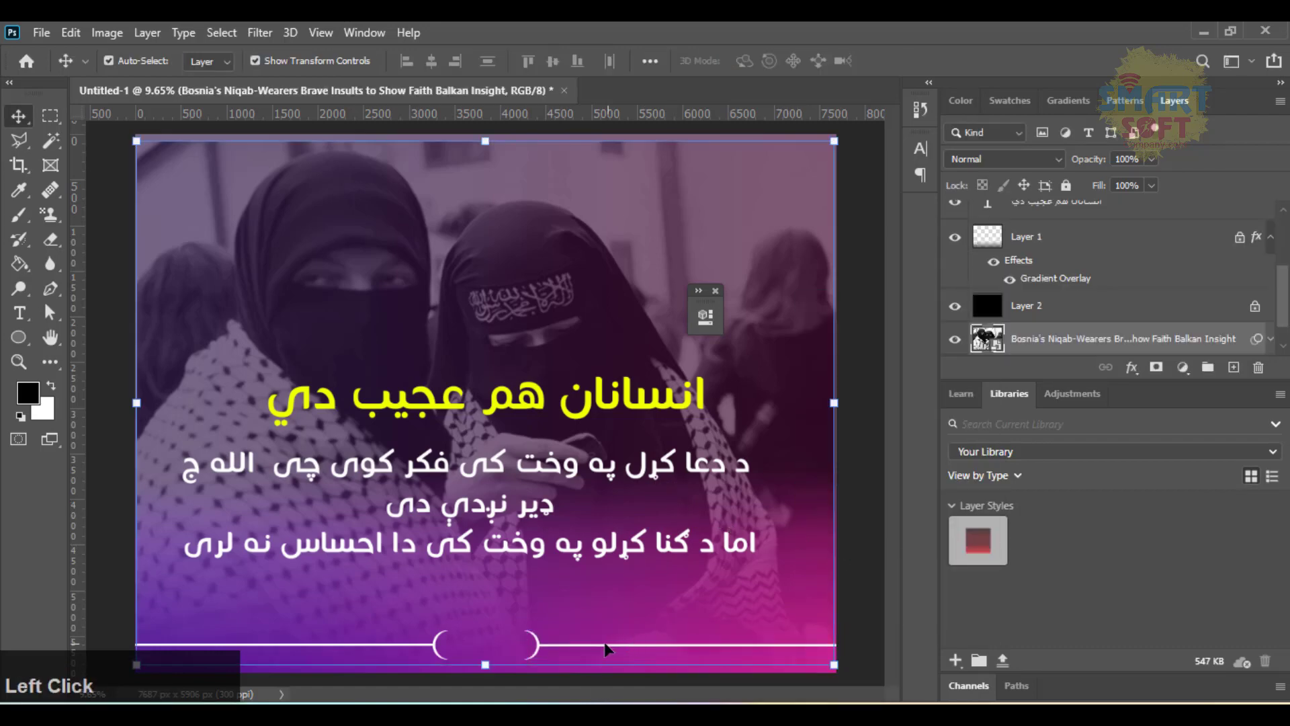
key("ctrl+plus")
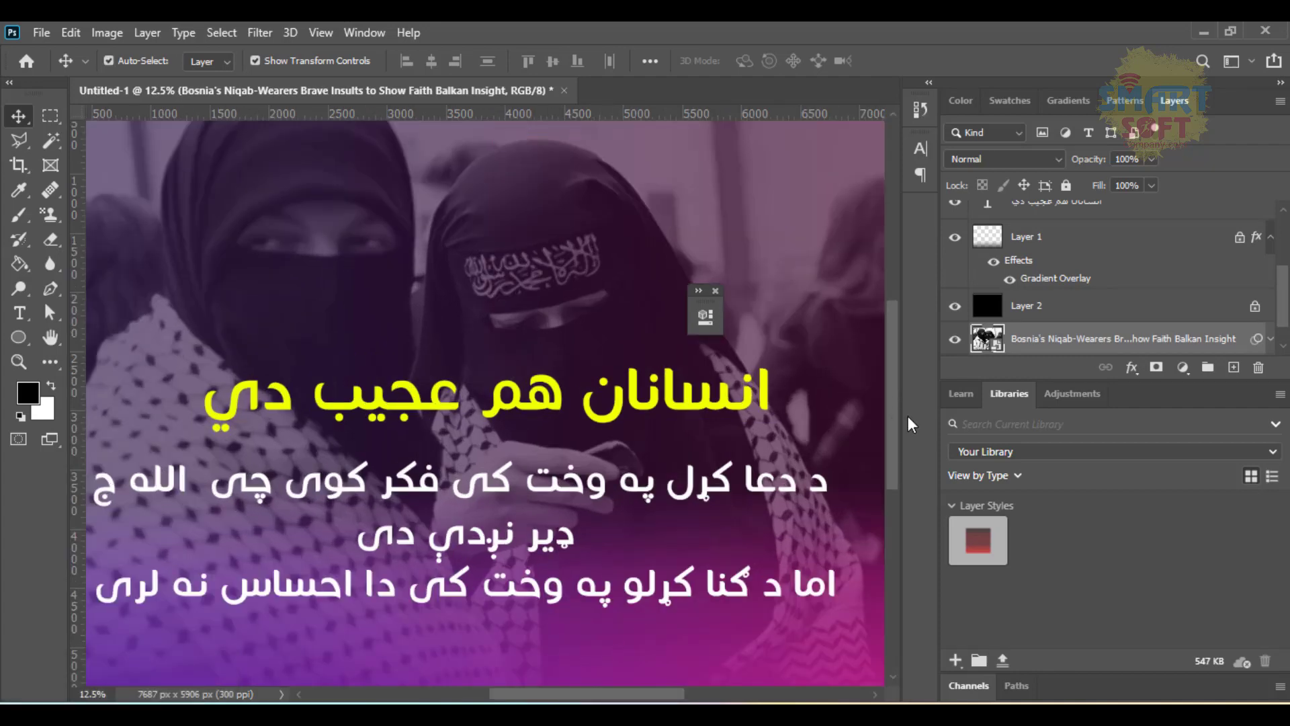
left_click_drag(892, 409, 887, 469)
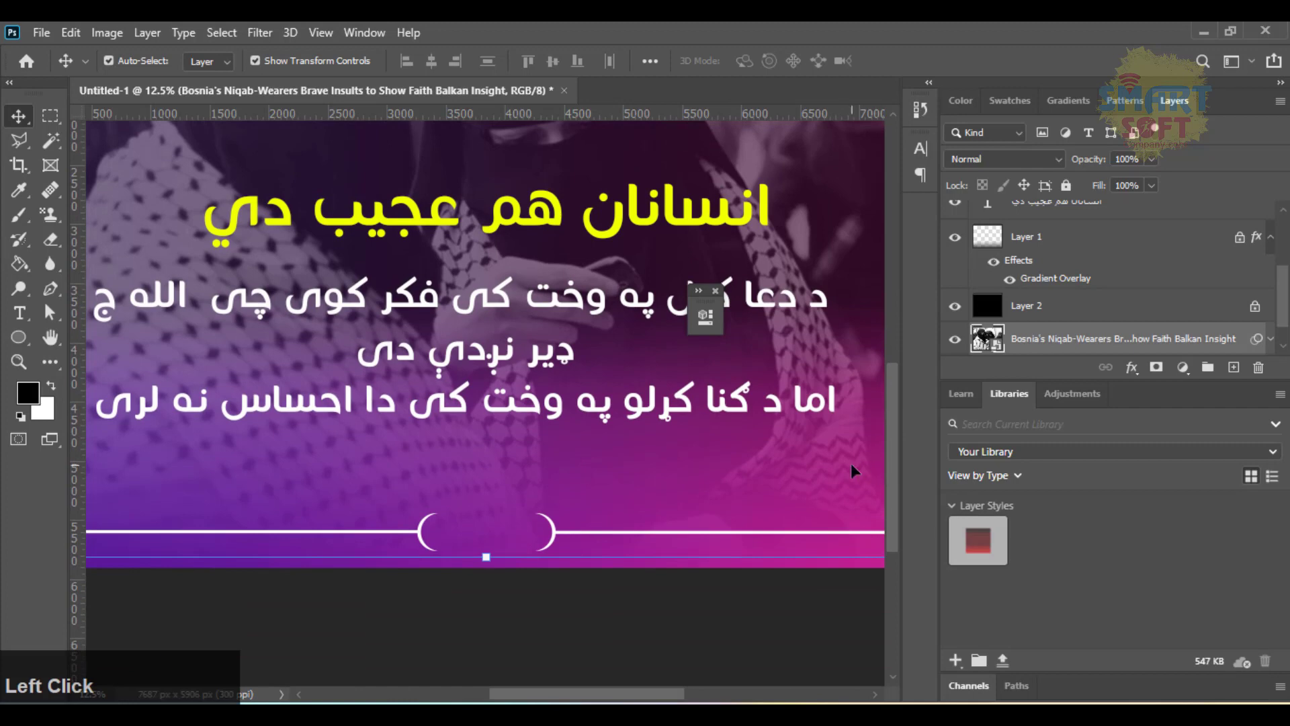
key("ctrl+0")
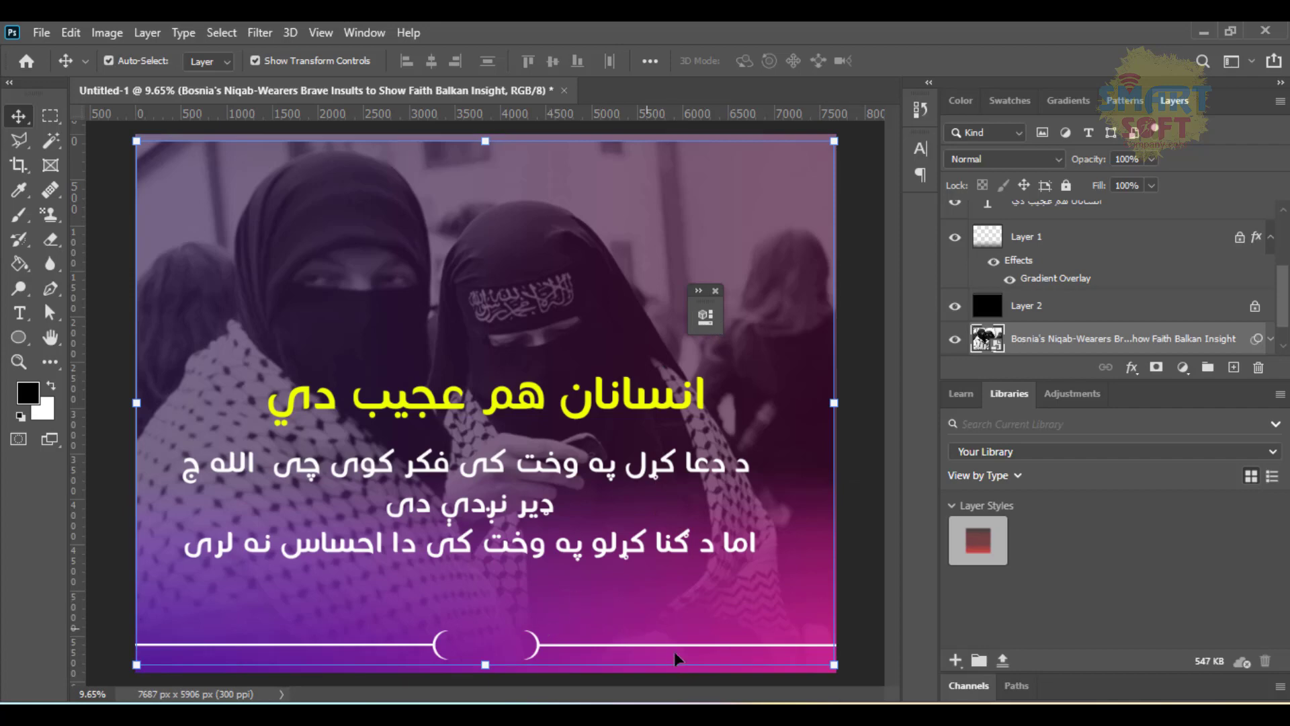
left_click(705, 719)
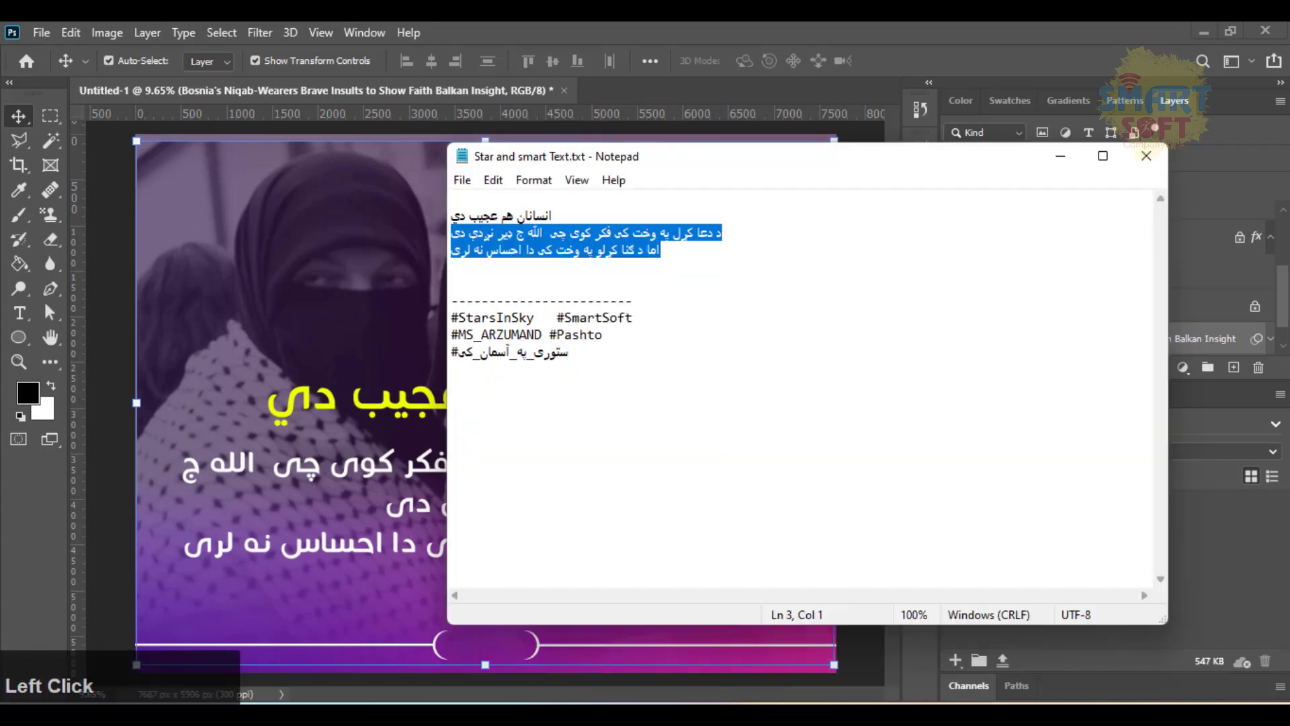
left_click(707, 634)
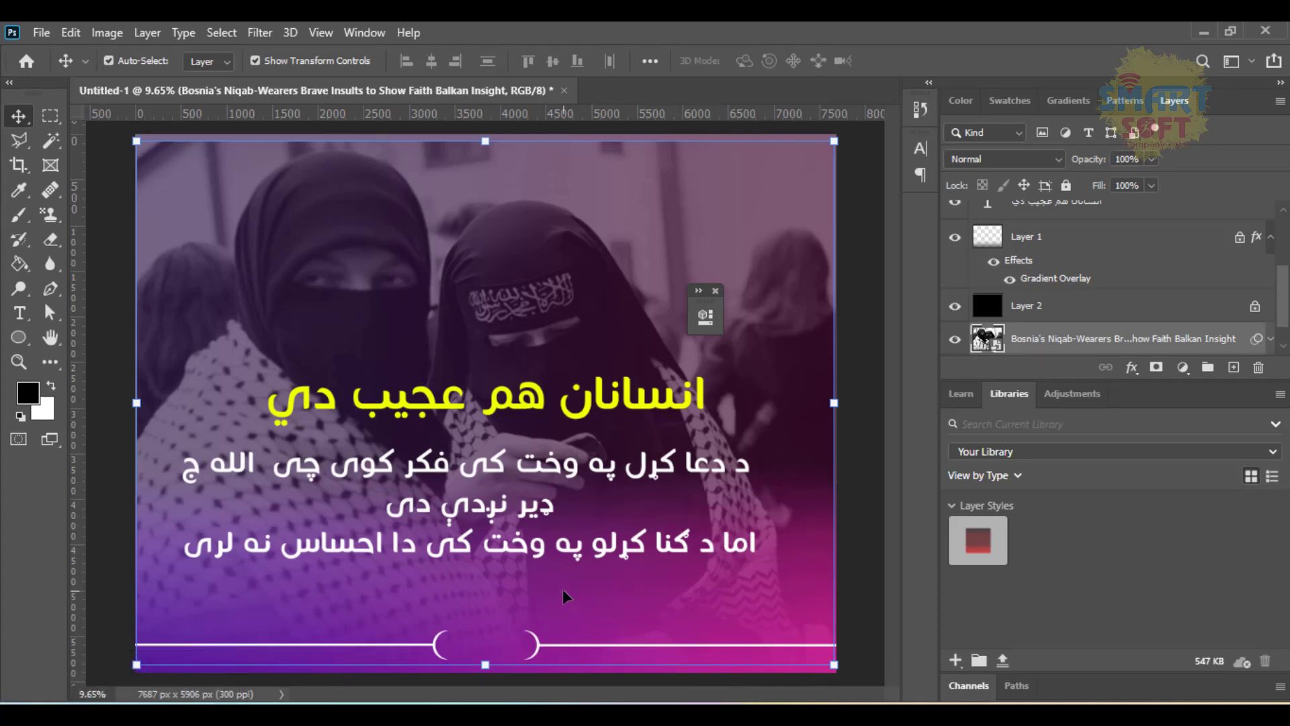
Draw a rounded rectangle about 933 × 364 px over the line beside the left crescent, and set all its corner radii to 91 px
left_click(21, 338)
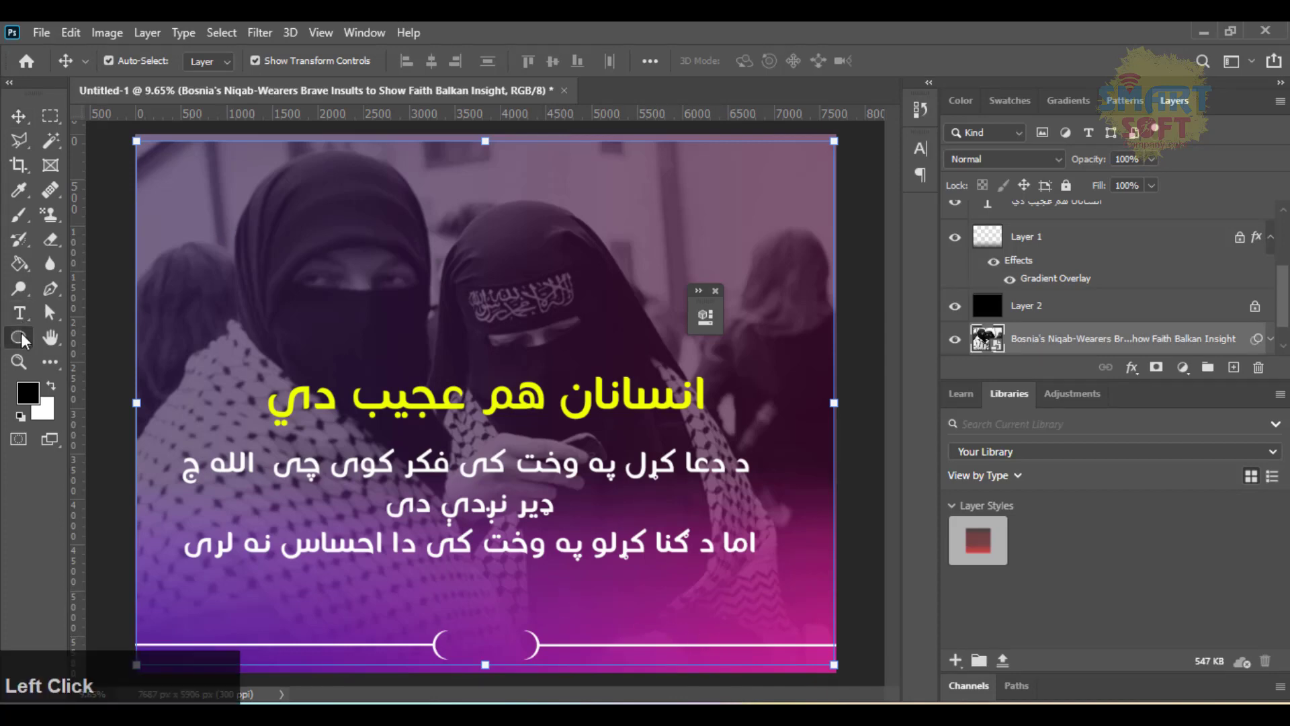
right_click(22, 341)
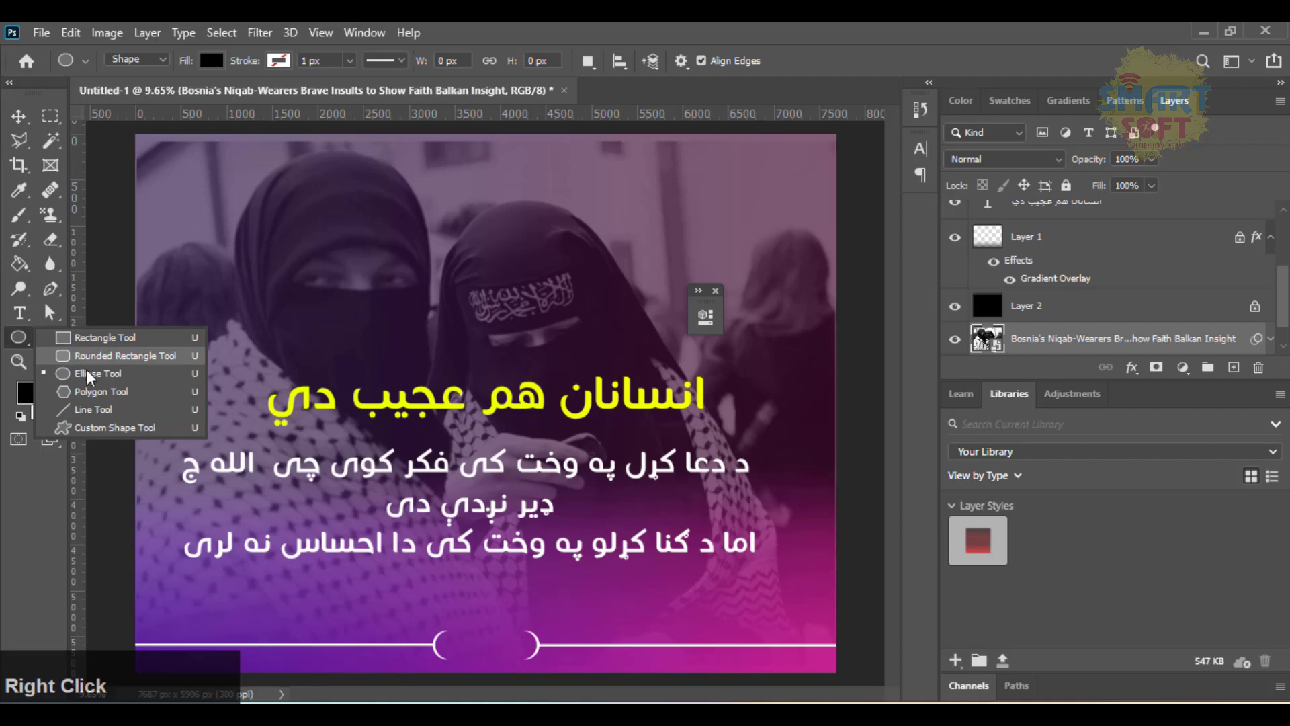
left_click(94, 355)
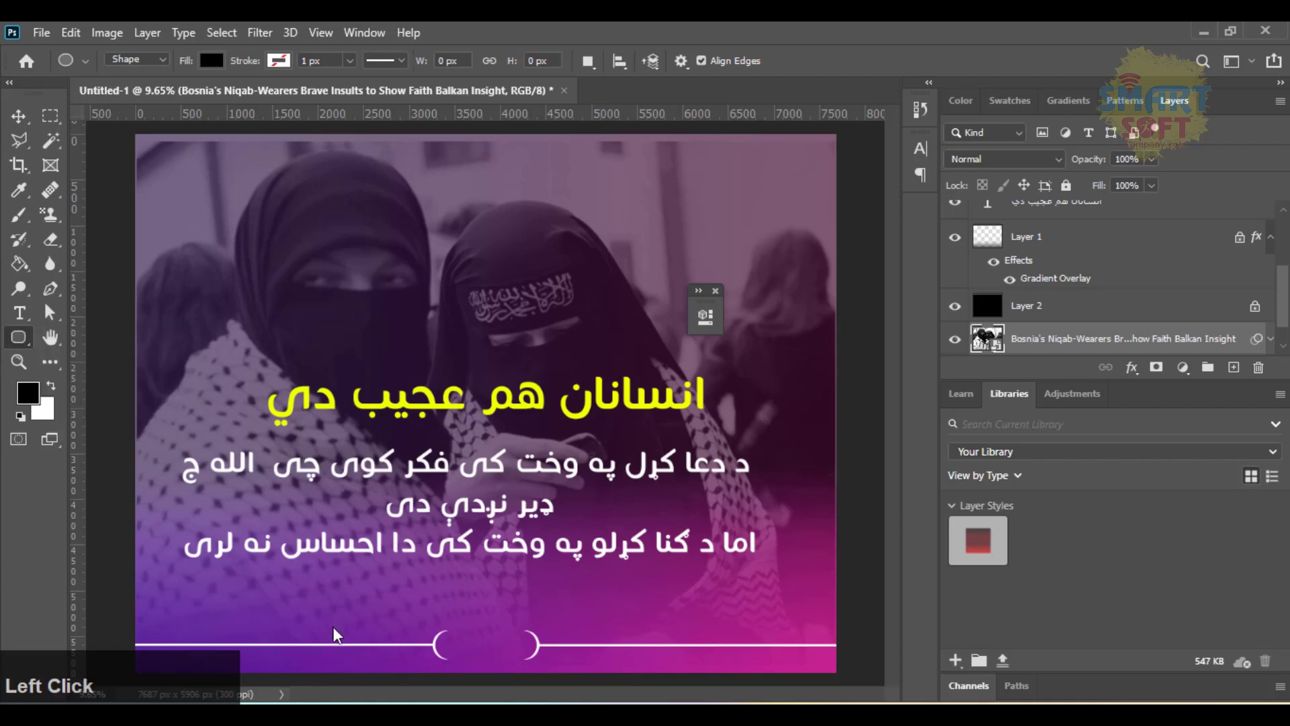
left_click_drag(331, 626, 416, 657)
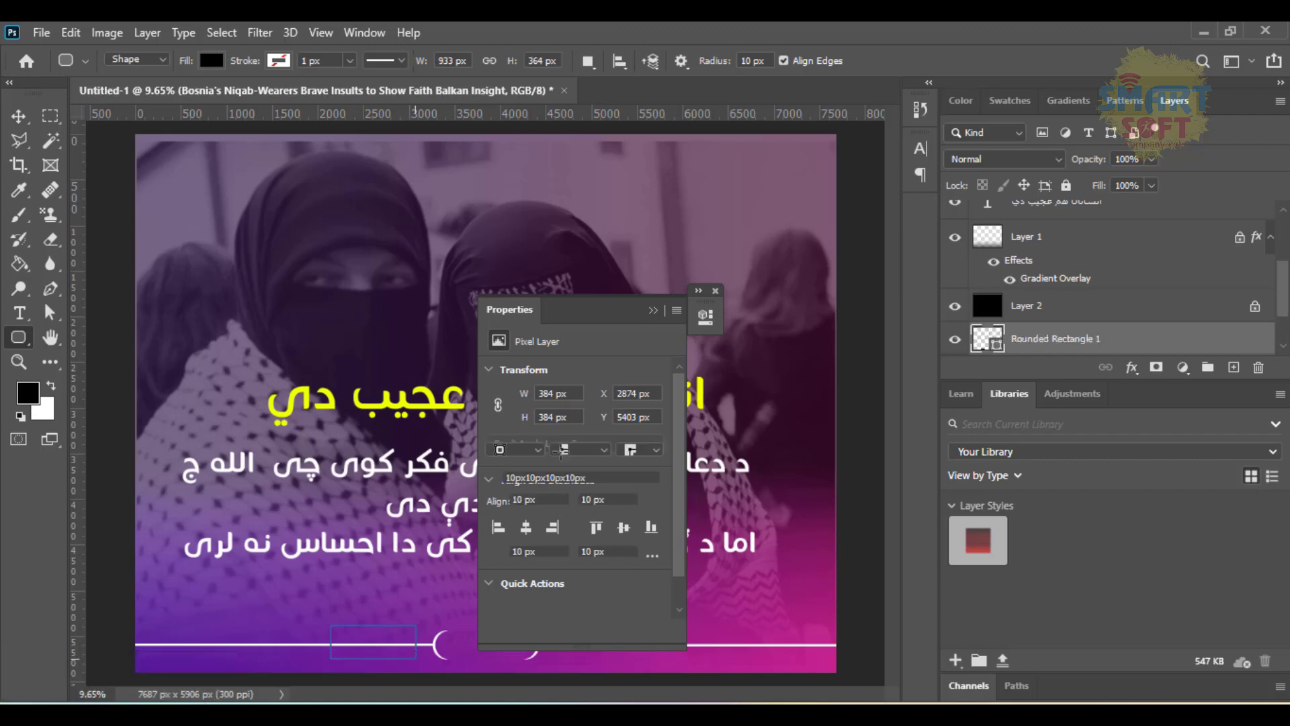
left_click(567, 428)
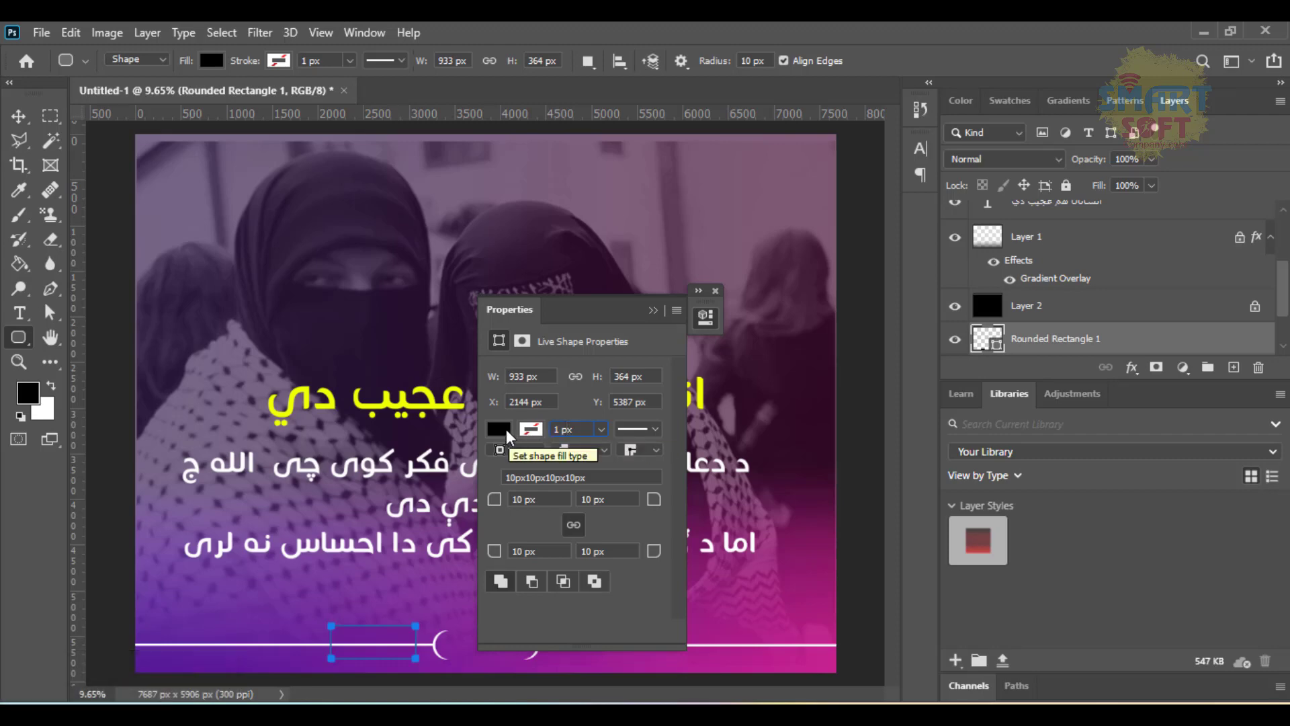
left_click_drag(497, 500, 574, 499)
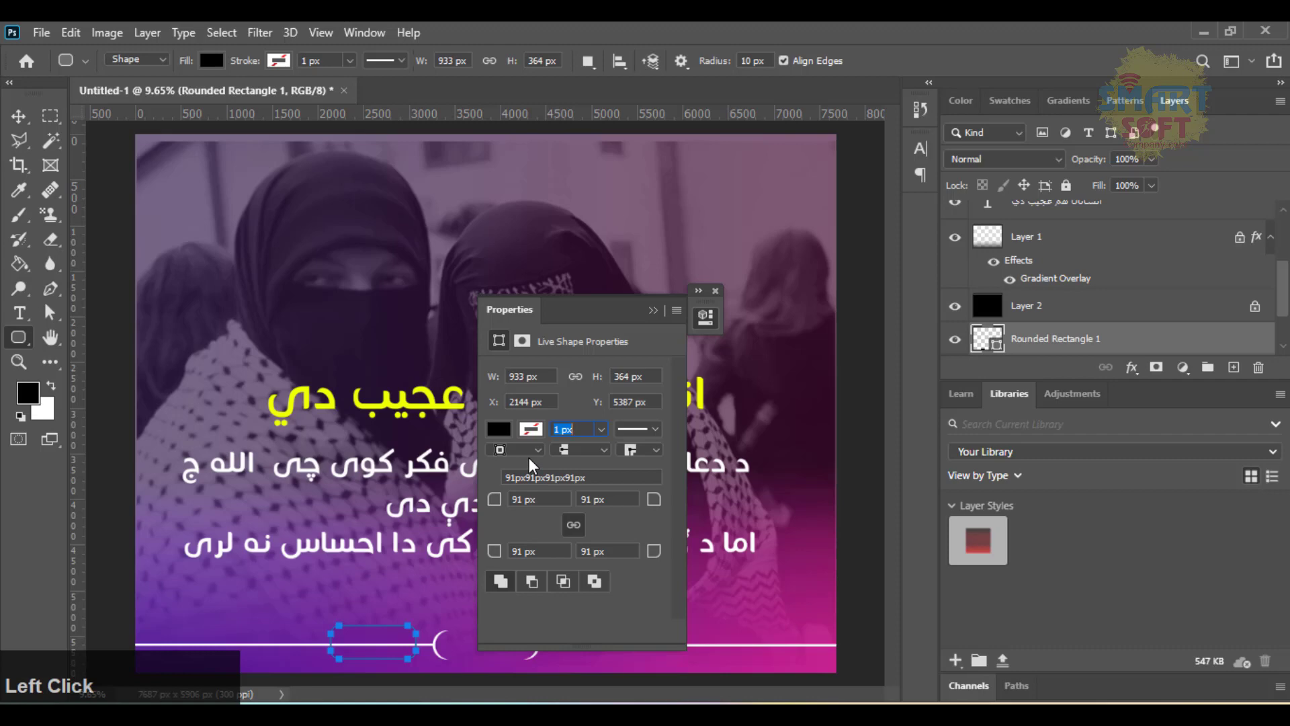
Fill the rounded rectangle with white and move its layer to the top of the layer stack
left_click(505, 433)
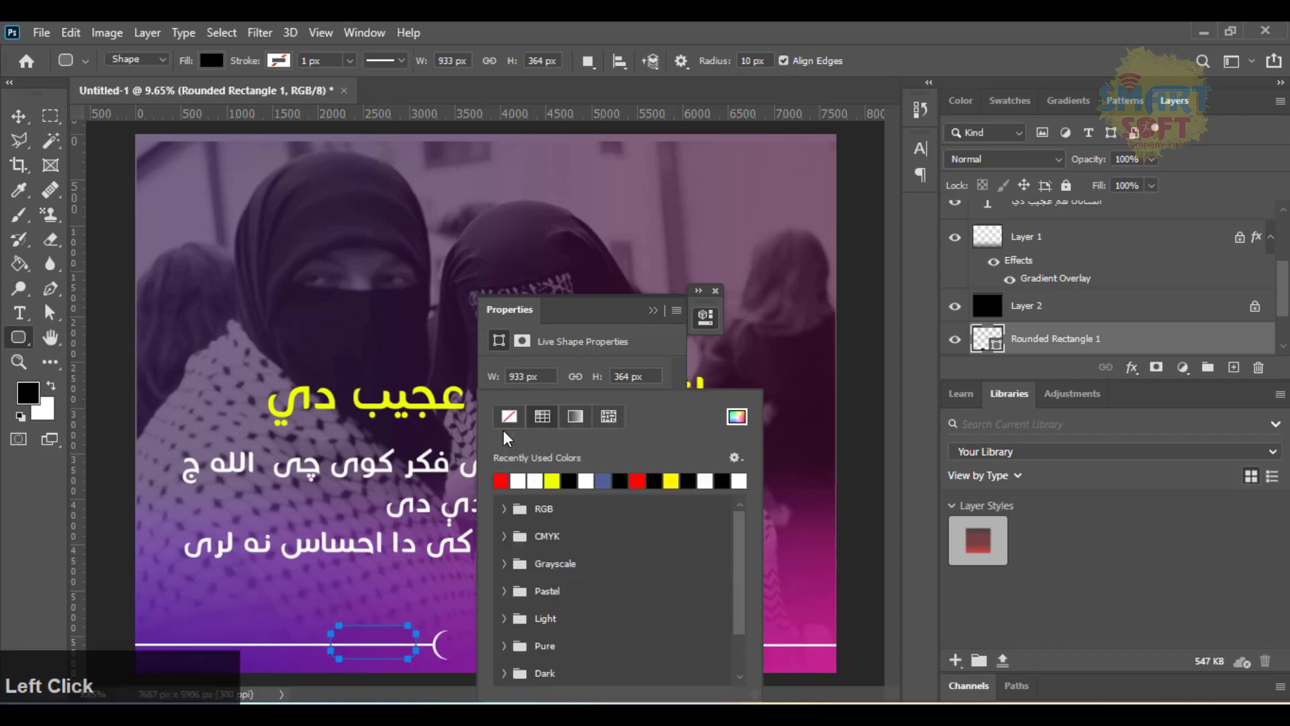
left_click(543, 480)
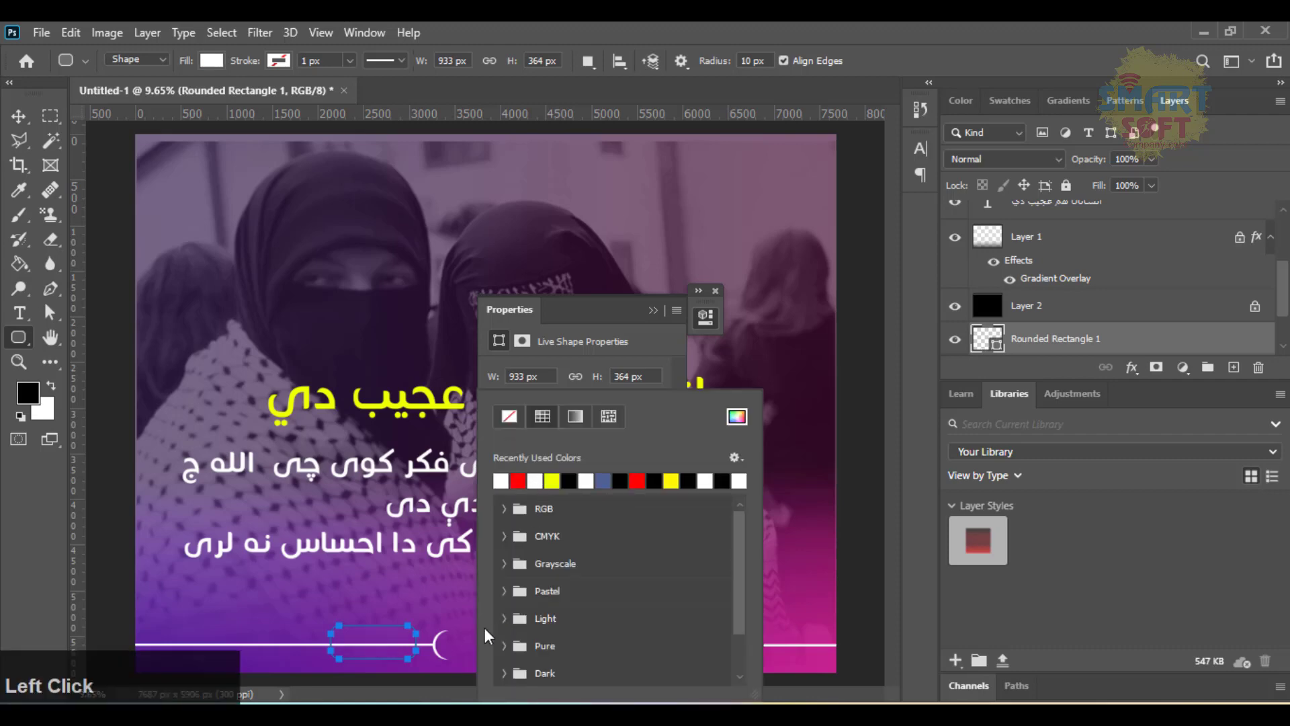
left_click(531, 24)
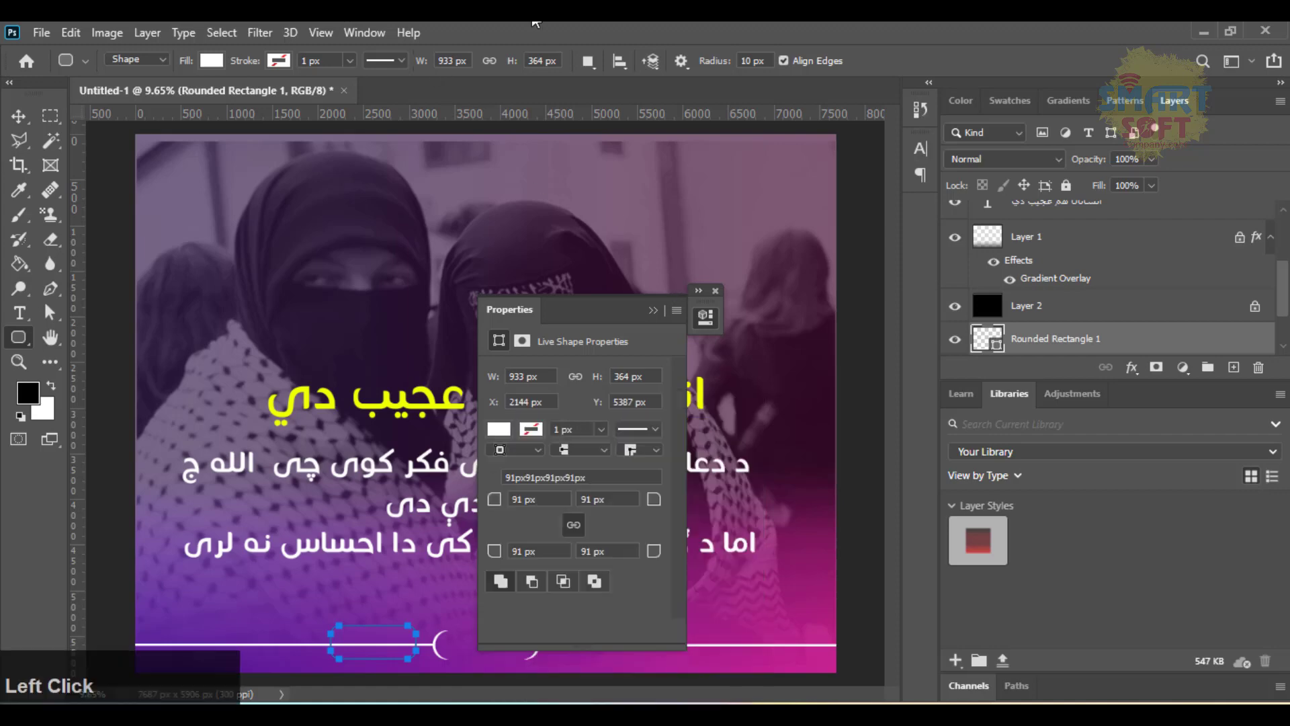
left_click_drag(1027, 332, 1031, 201)
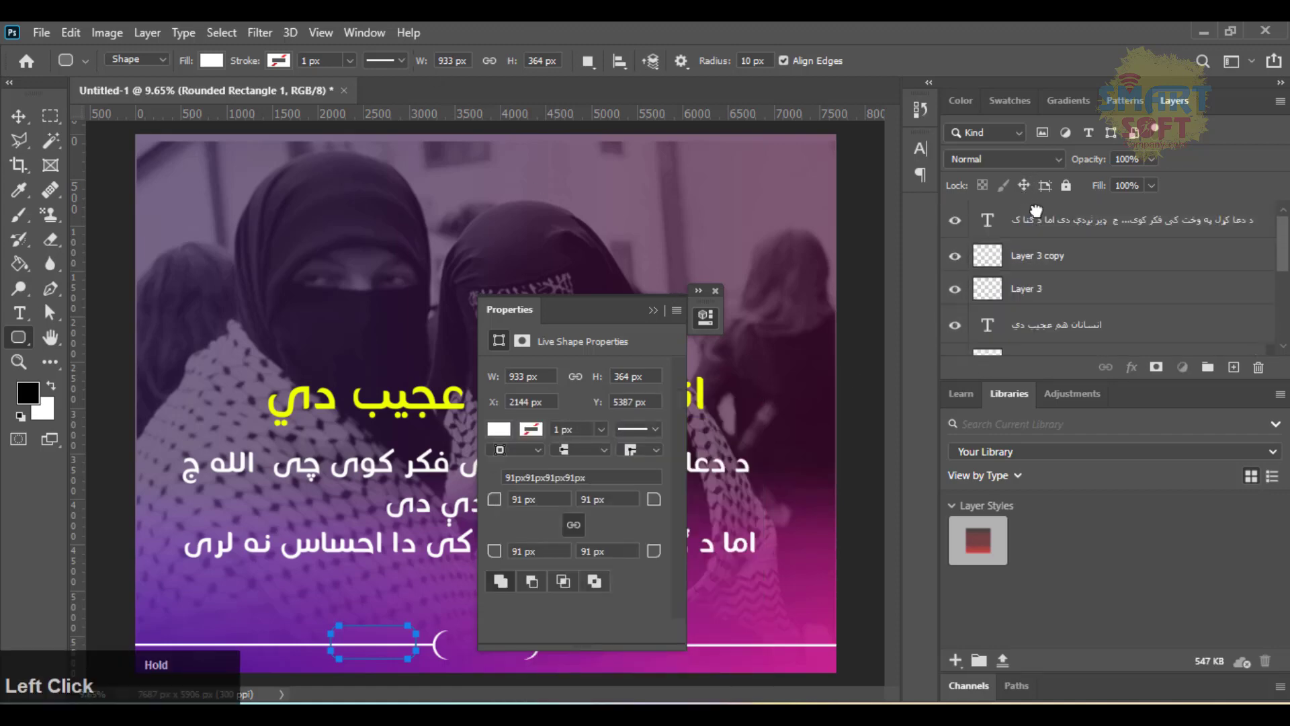
Resize the white rounded rectangle to about 1360 px wide and 267 px high over the left line
left_click(18, 115)
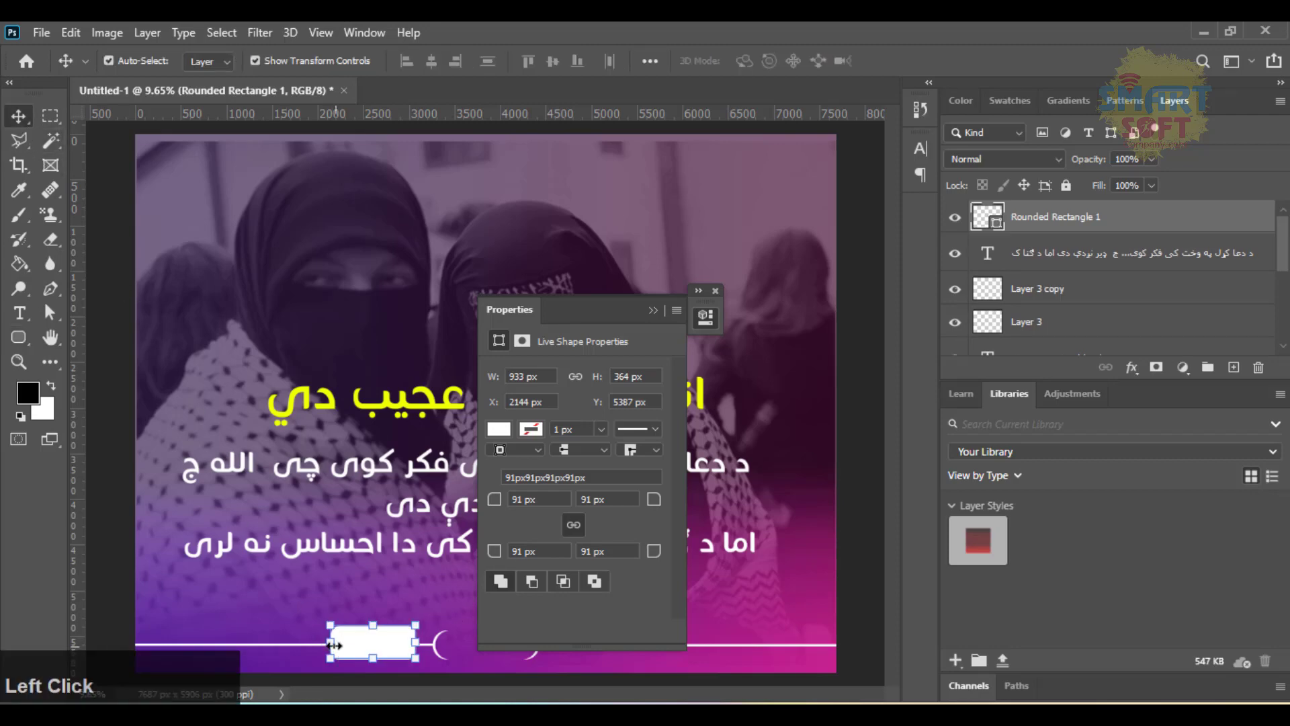
left_click_drag(334, 644, 292, 645)
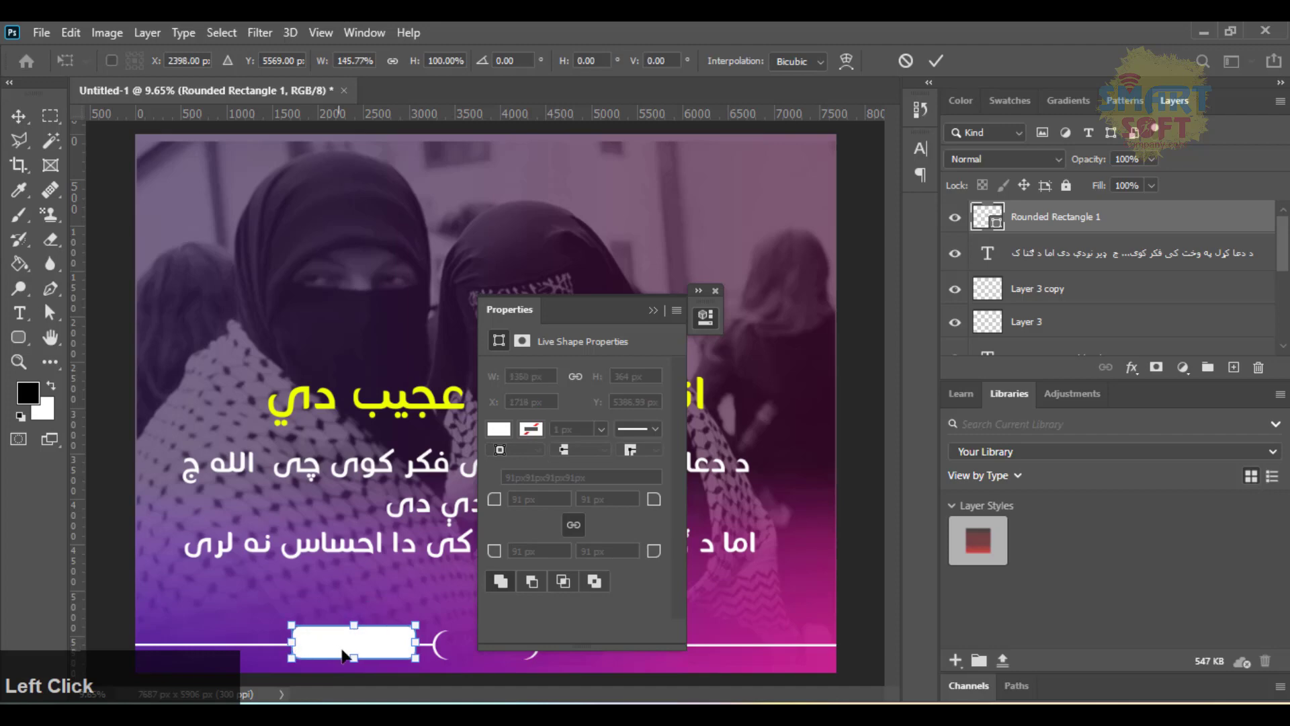
key("alt")
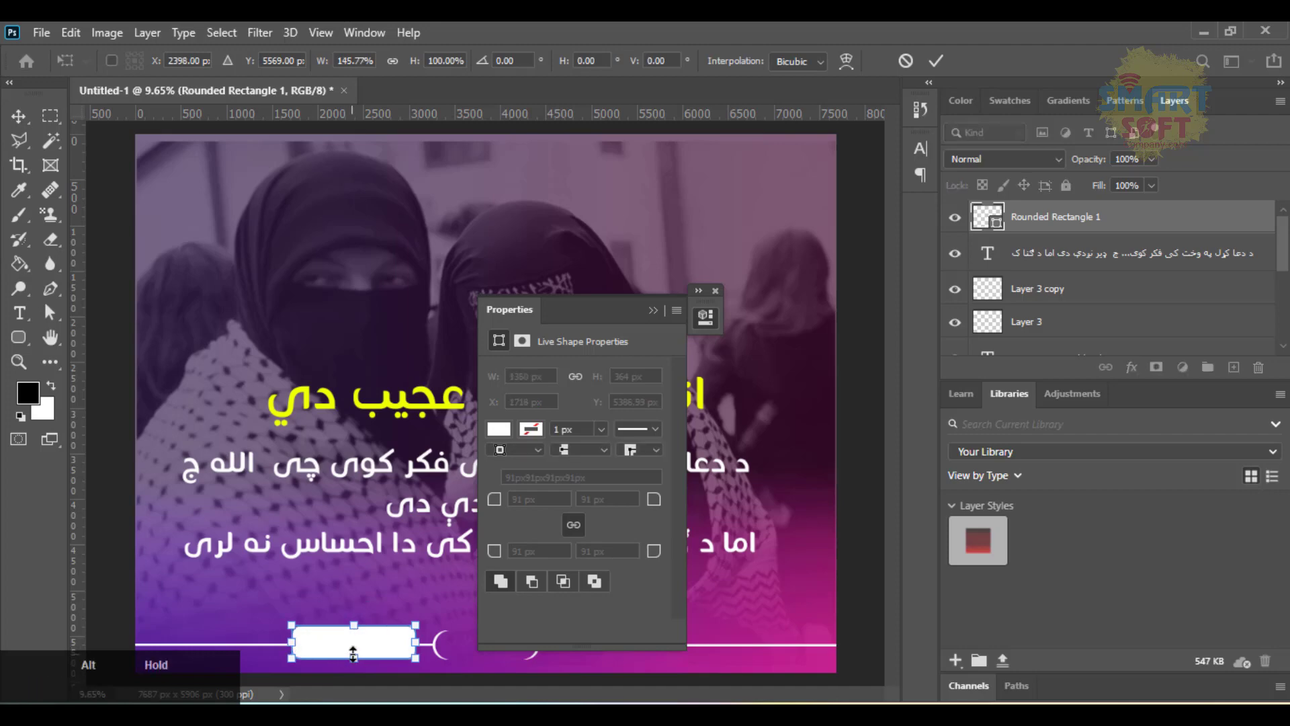
left_click_drag(353, 653, 353, 645)
key("ctrl+plus")
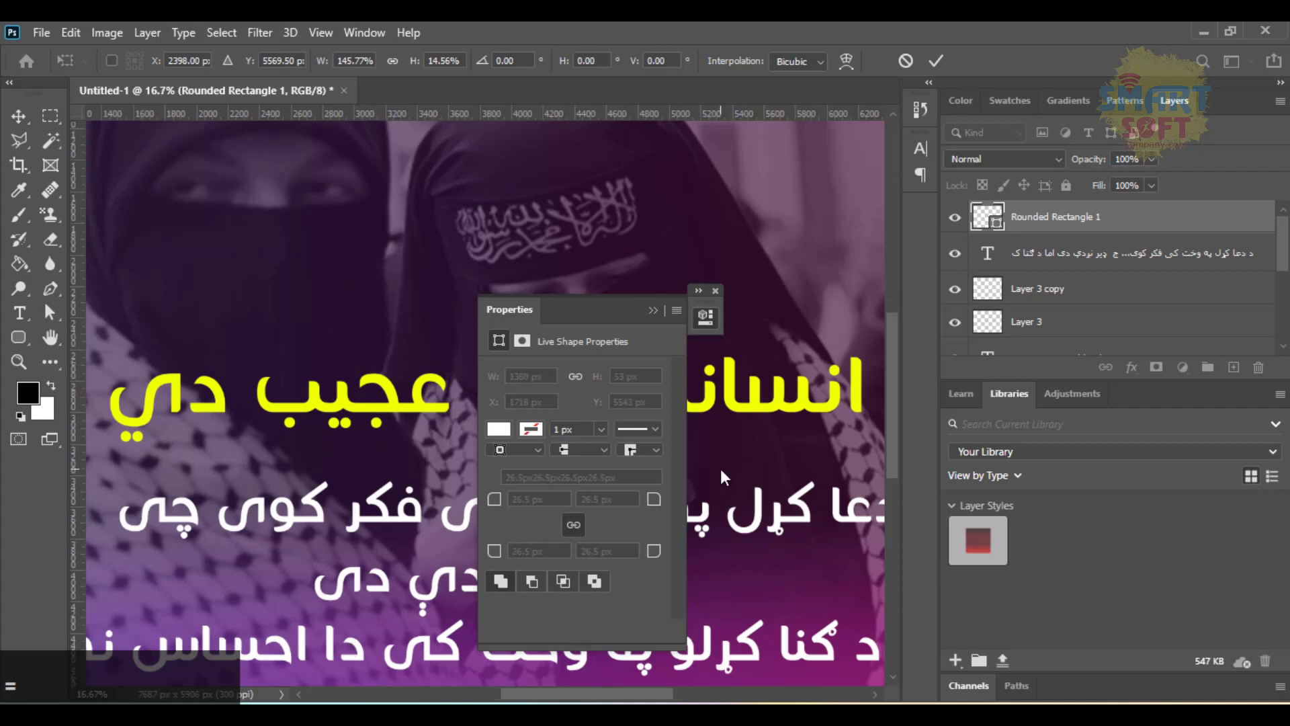
left_click_drag(888, 453, 568, 524)
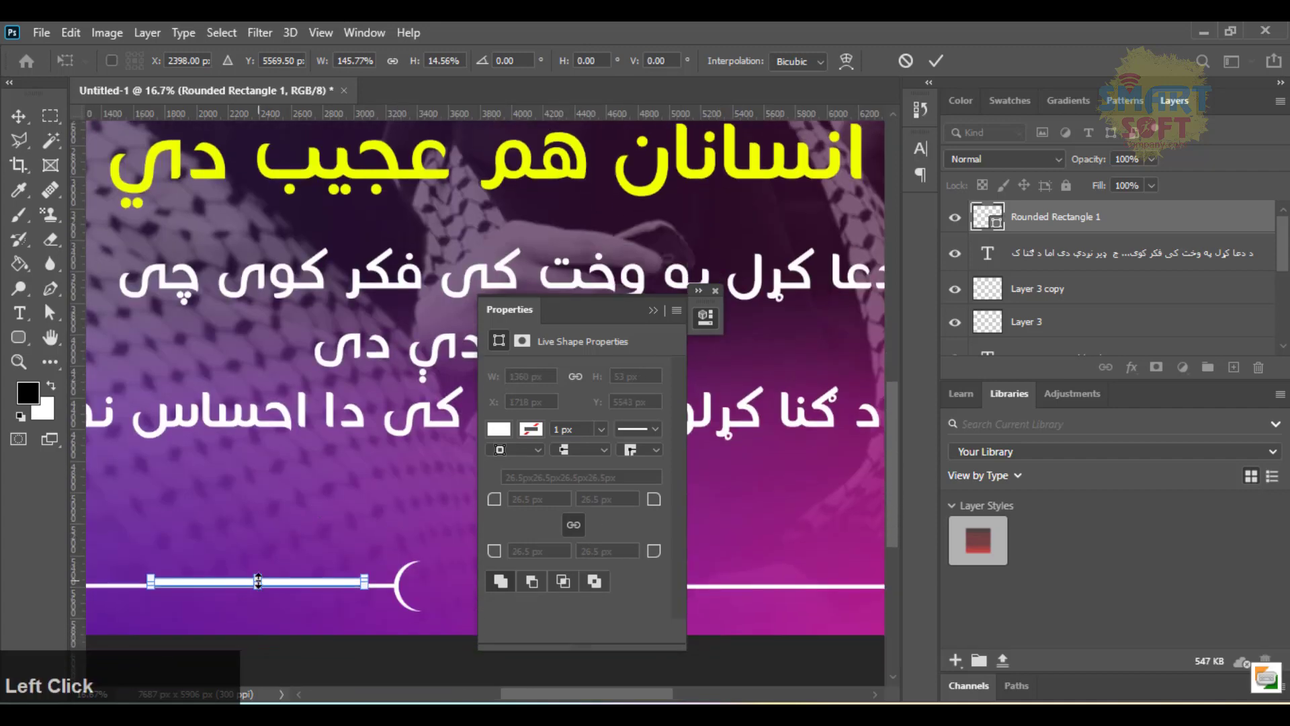
left_click_drag(258, 580, 256, 562)
key("Return")
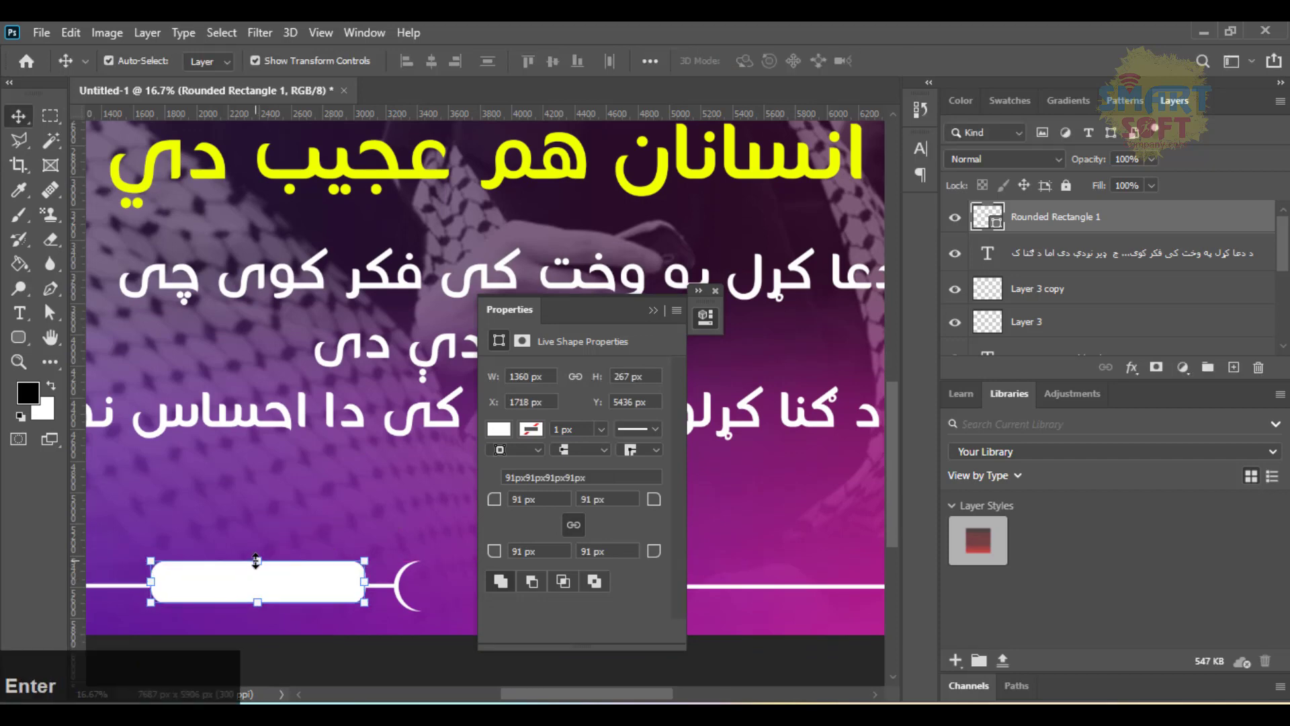
Add the text "SMARTSOFT" above the white rounded rectangle
key("t")
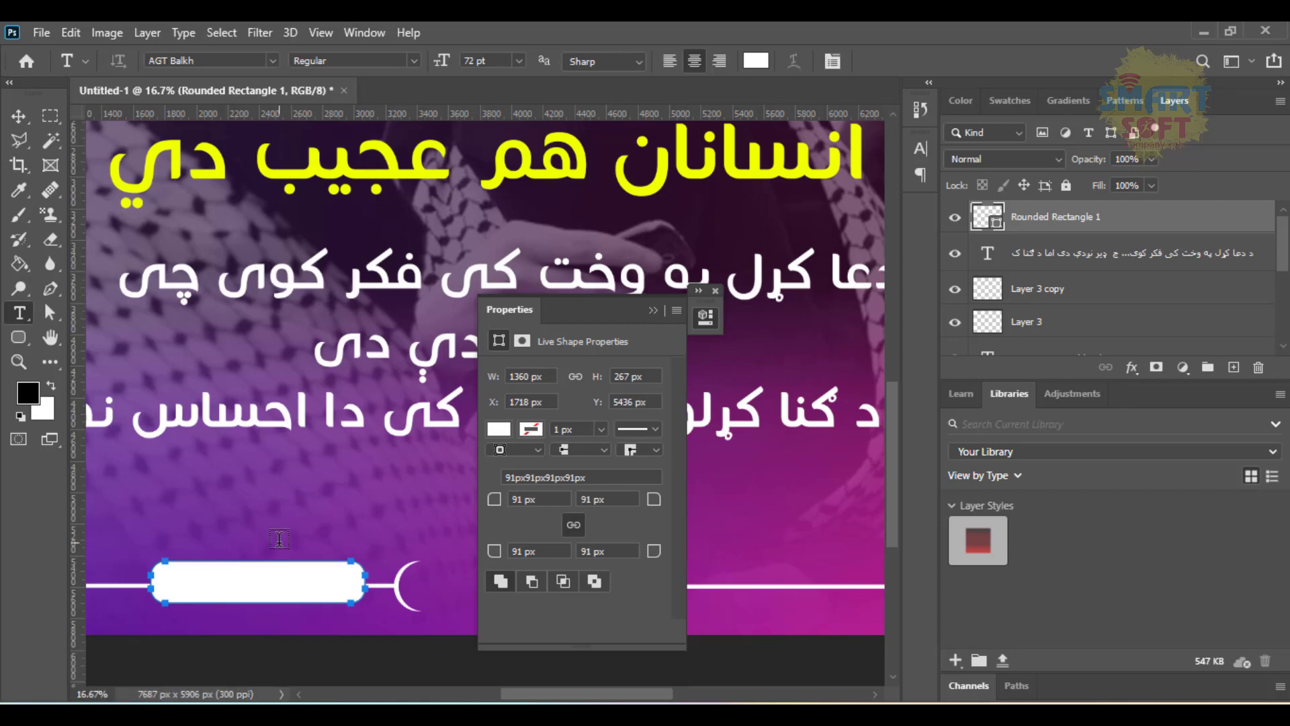
key("shift")
left_click(276, 510, "shift")
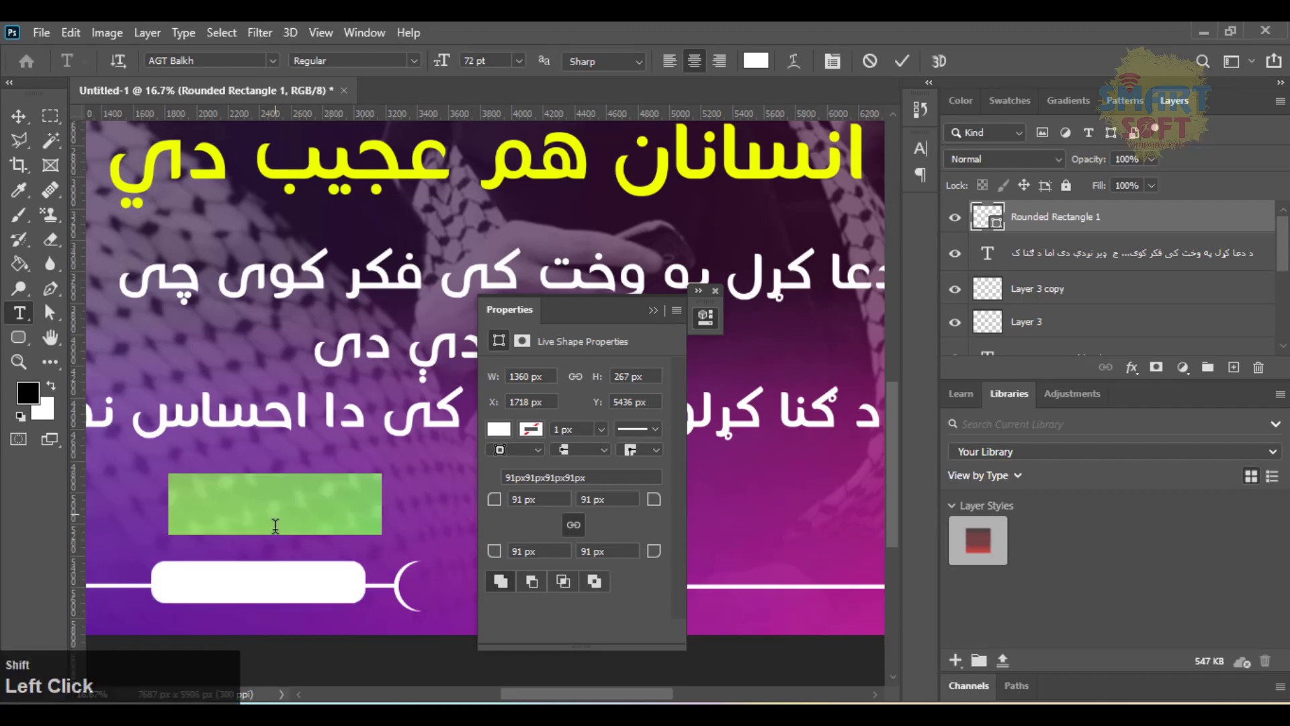
key("Caps_Lock")
type("MARTS")
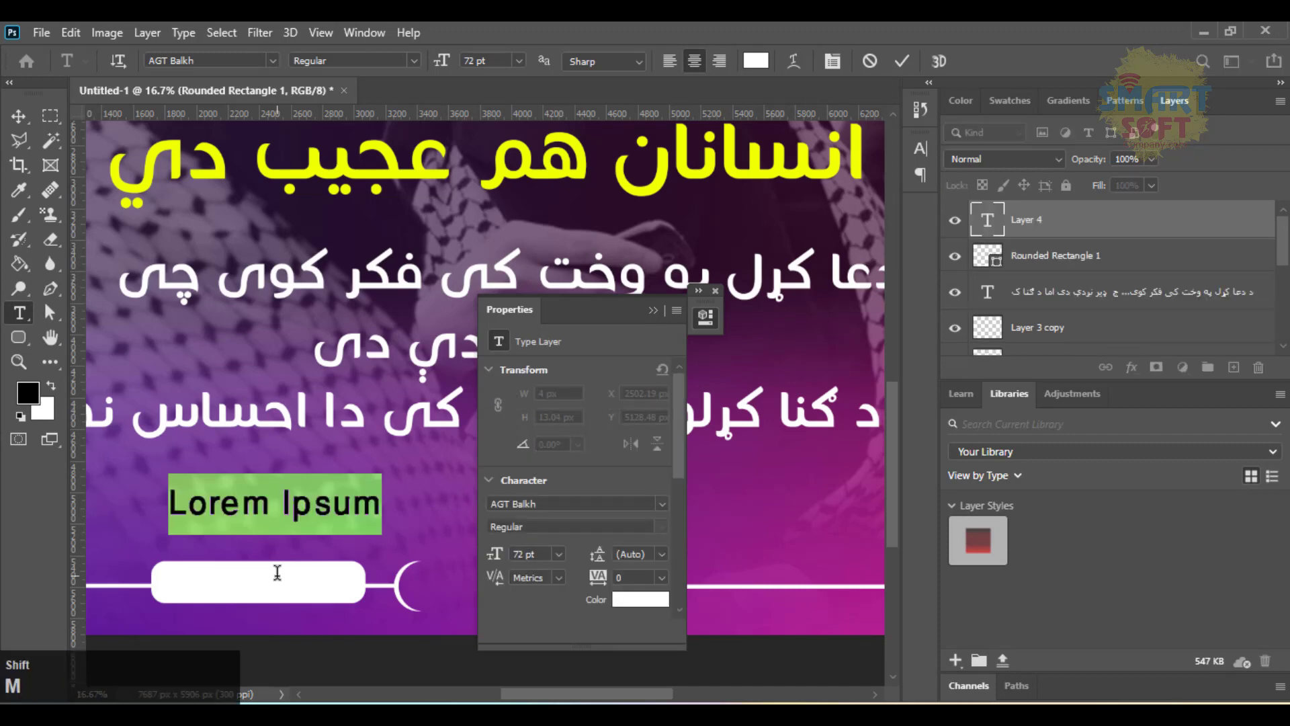
type("OFT")
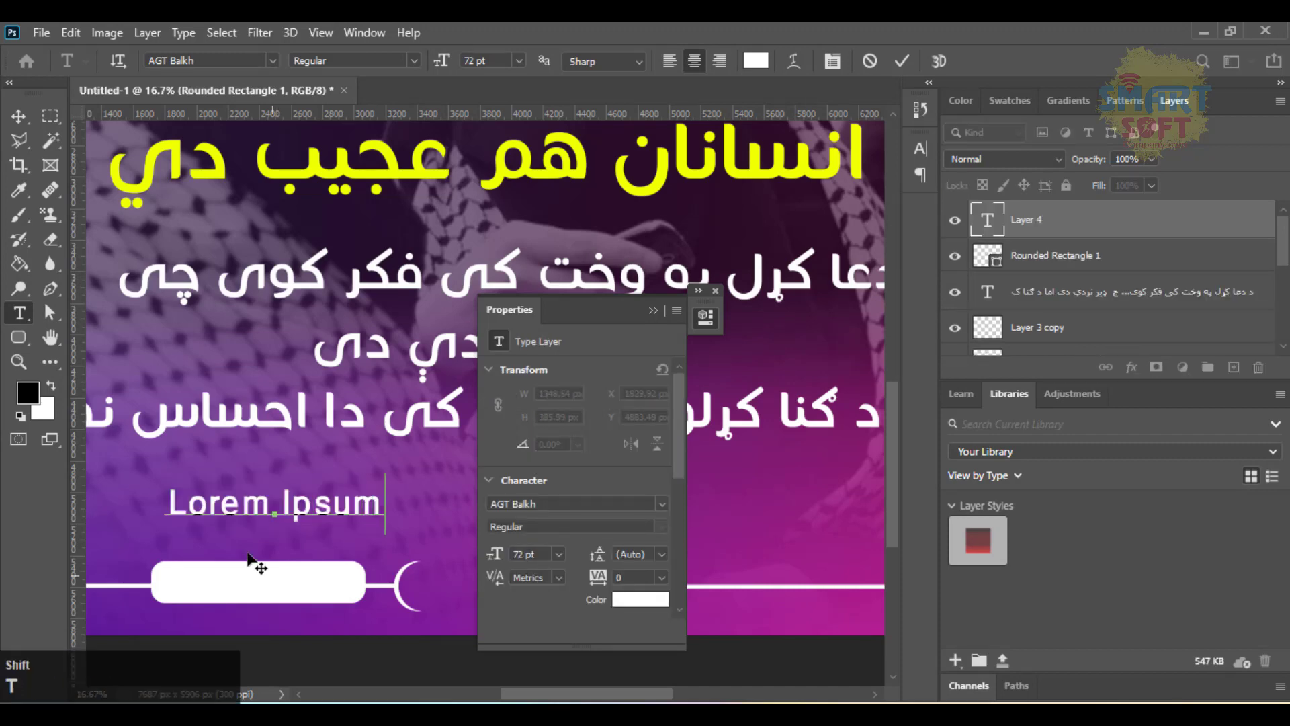
left_click(18, 116)
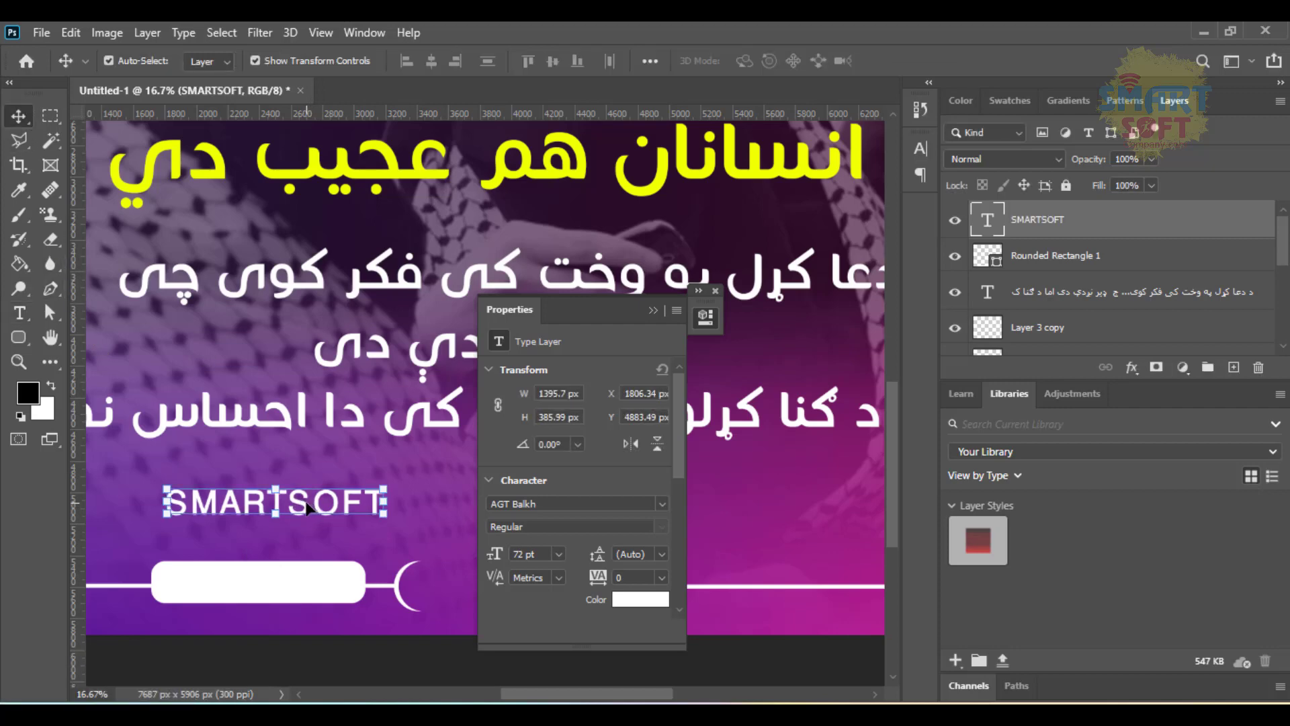
Set the SMARTSOFT text colour to yellow f0ff00
left_click(622, 601)
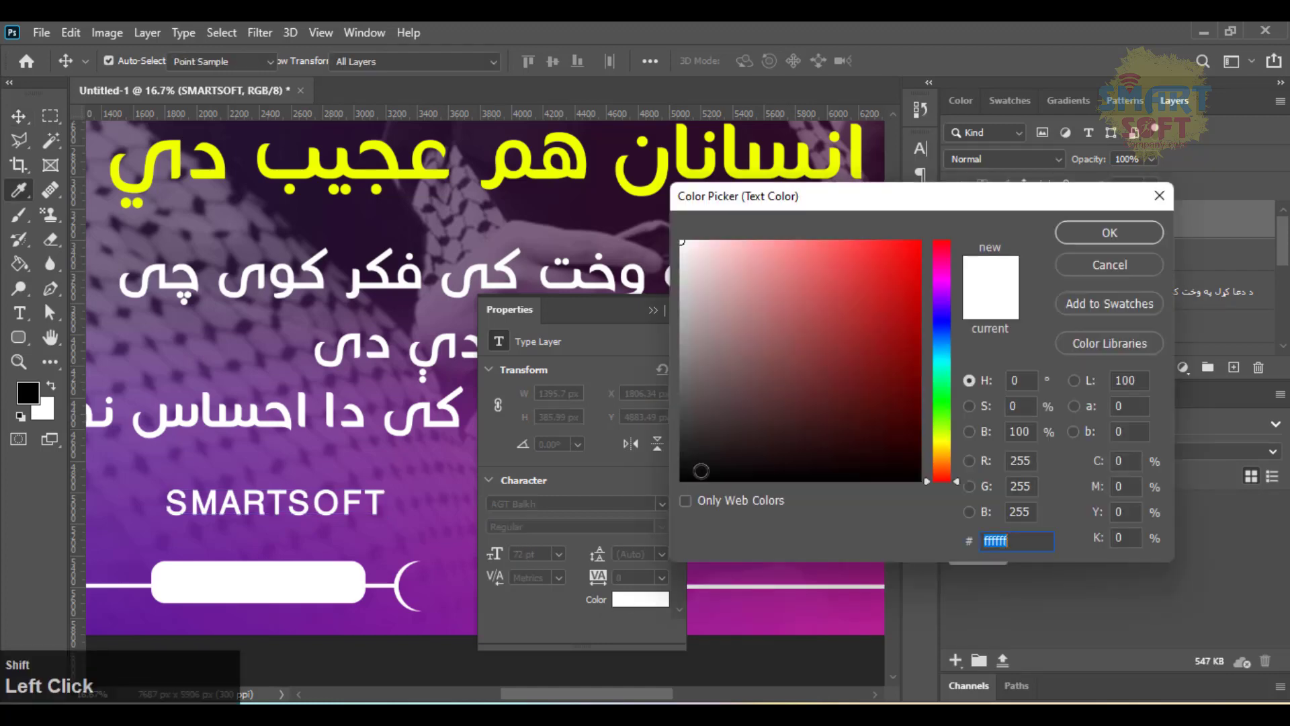
left_click_drag(941, 464, 941, 440)
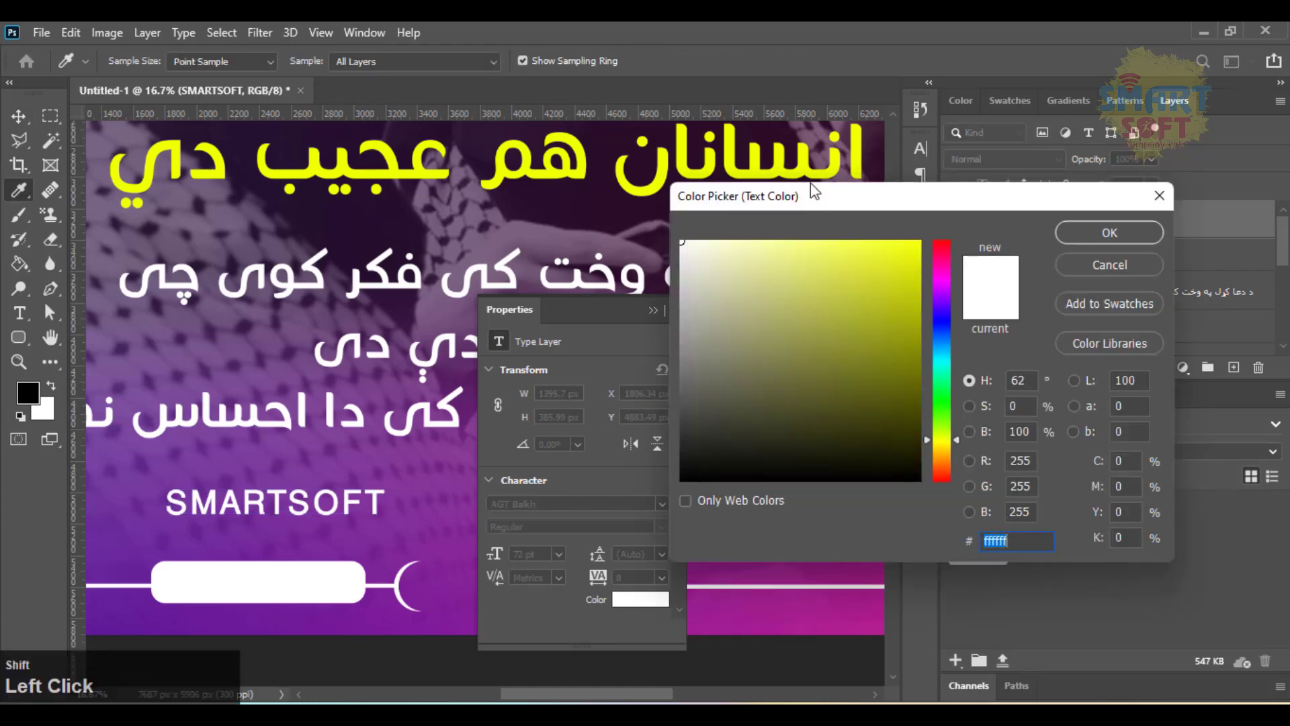
left_click(919, 241)
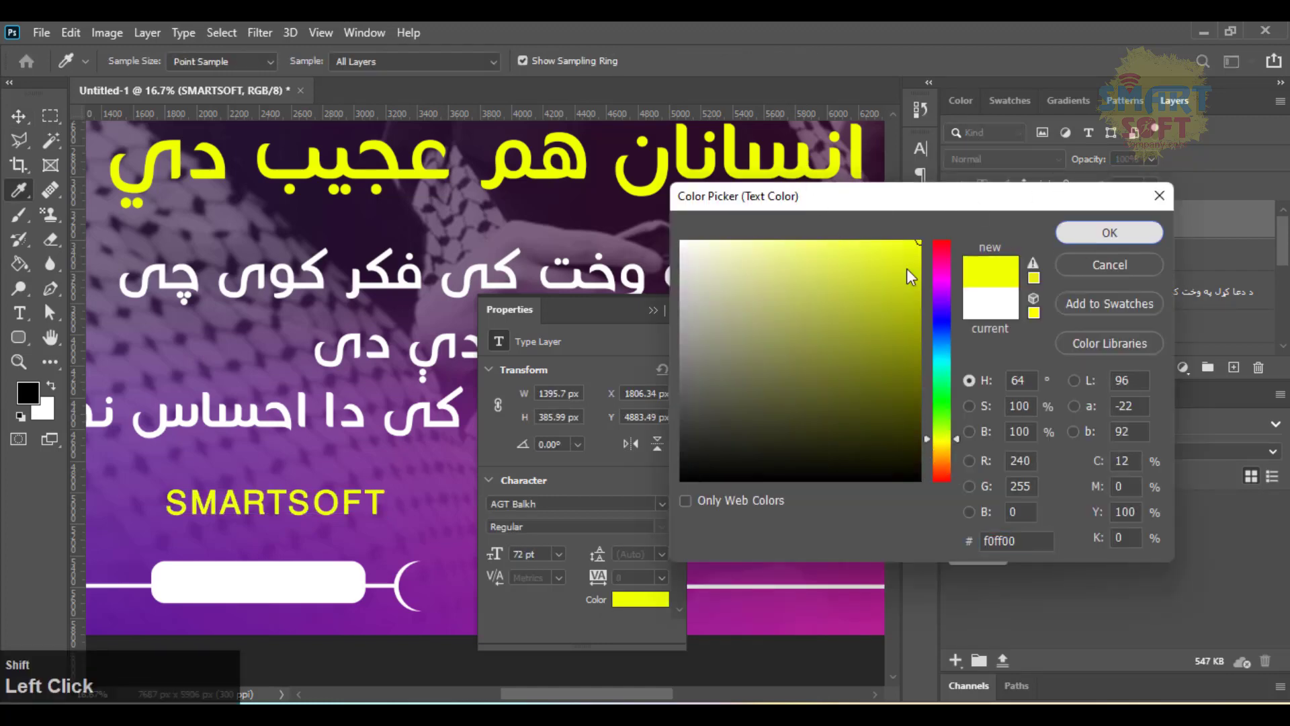
left_click(1109, 232)
Move the SMARTSOFT text onto the white rounded rectangle and scale it to about 85% to fit inside
left_click_drag(300, 503, 288, 582)
left_click(372, 581, "shift")
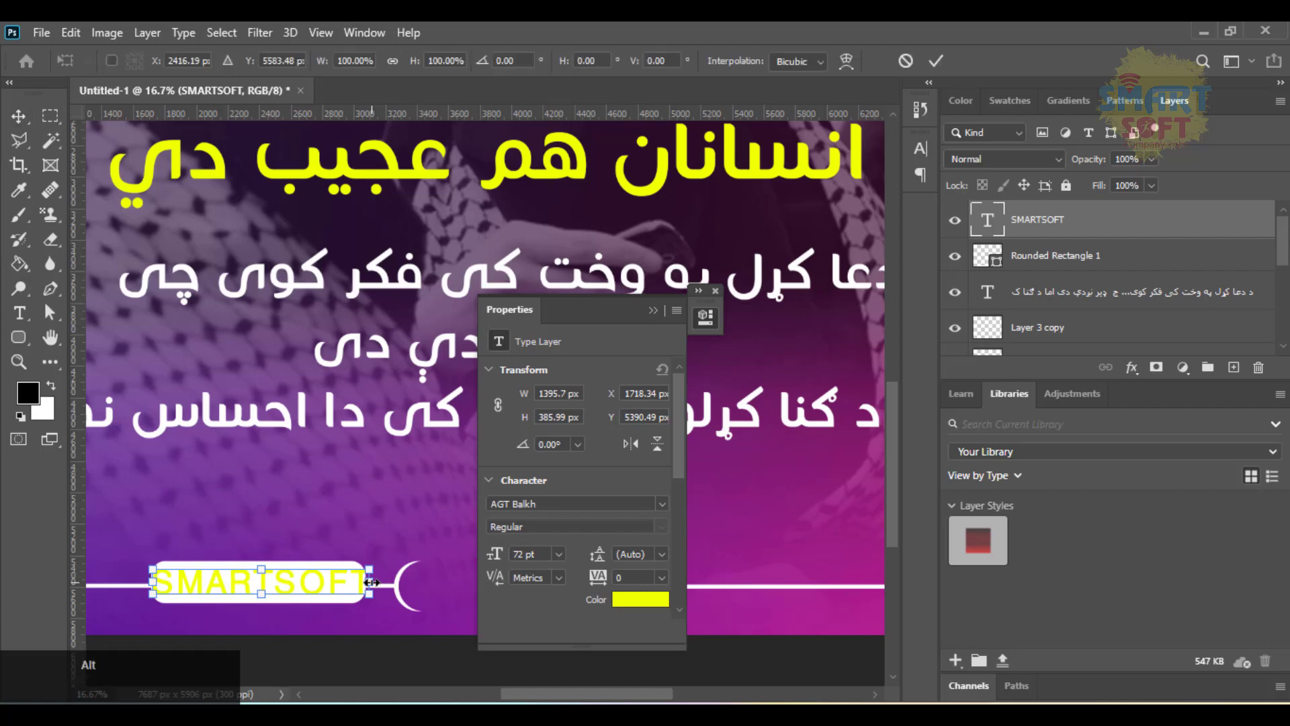
left_click_drag(371, 581, 355, 582)
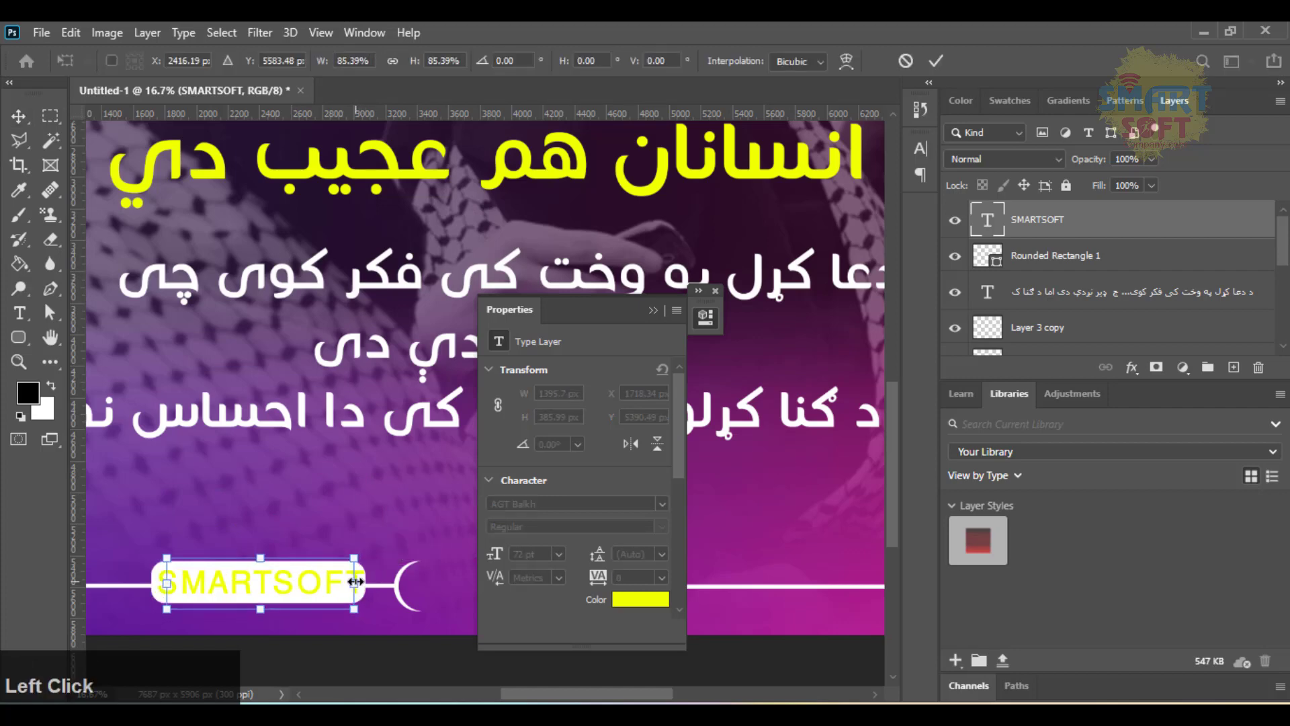
key("Return")
Recolour the SMARTSOFT text with the purple a02594 sampled from the poster background
left_click(641, 600)
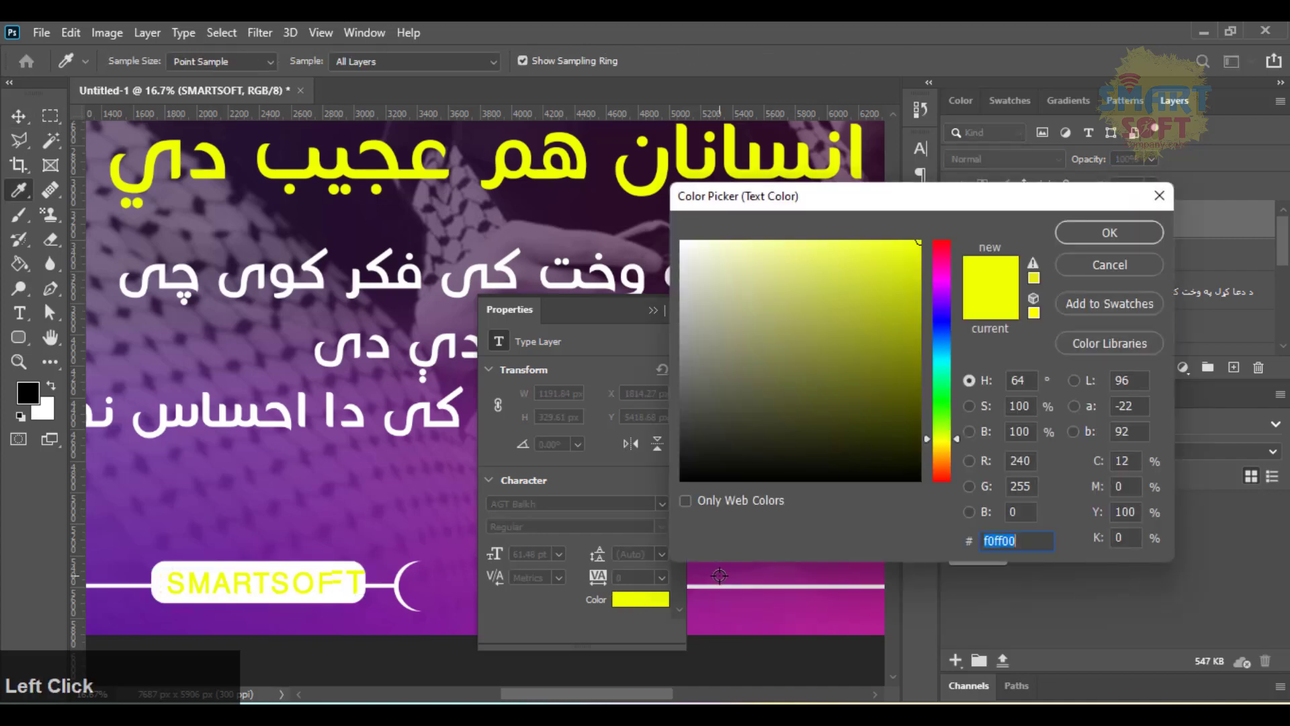
left_click(719, 575)
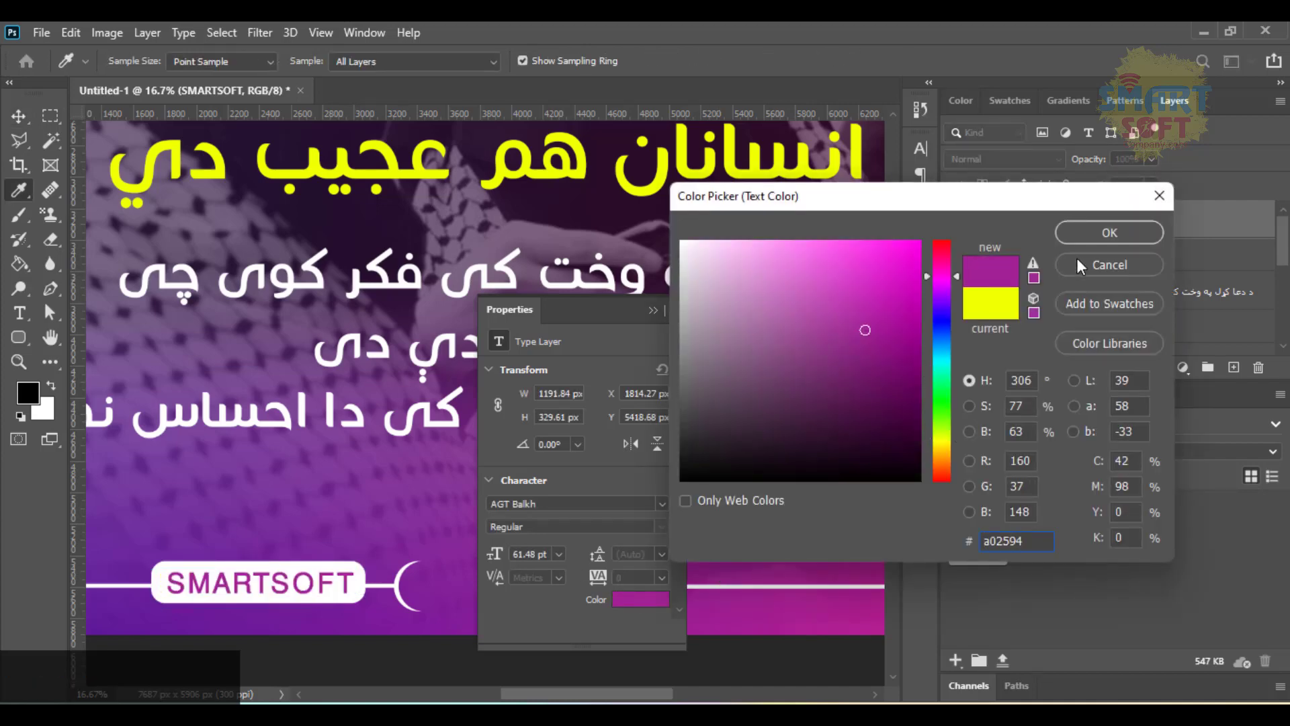
left_click(1118, 227)
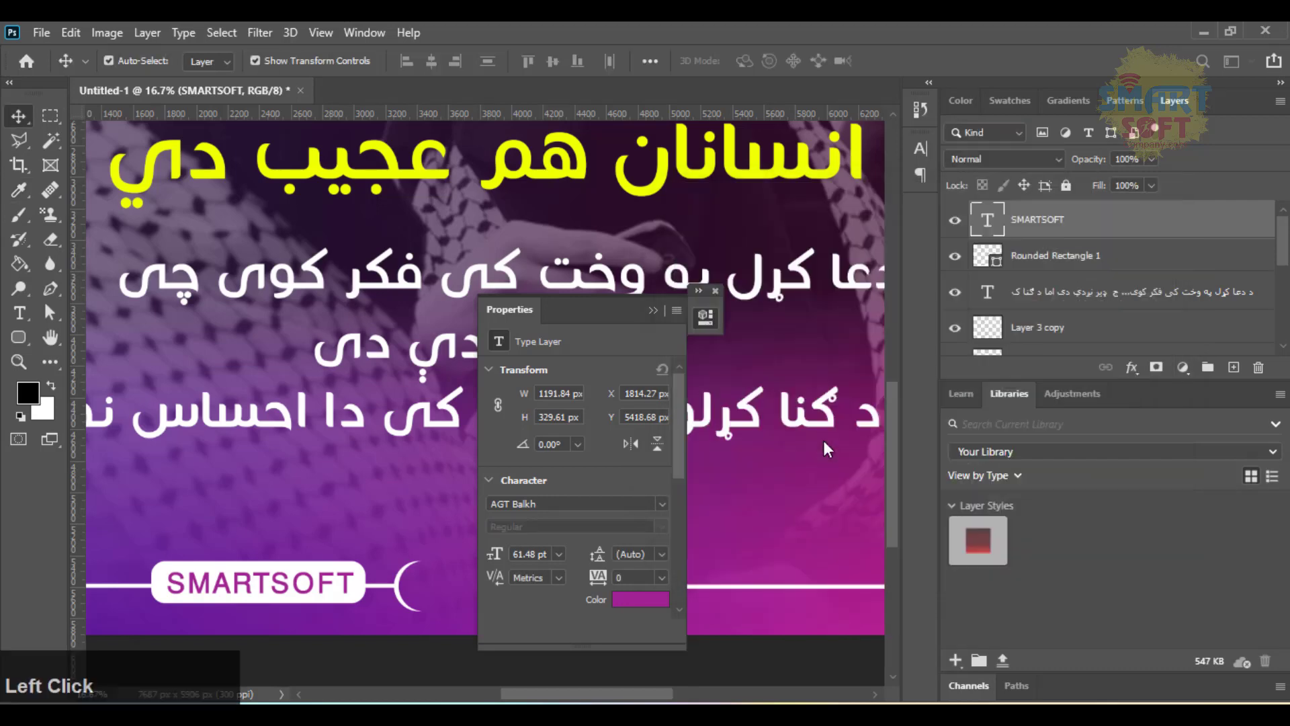
left_click(715, 291)
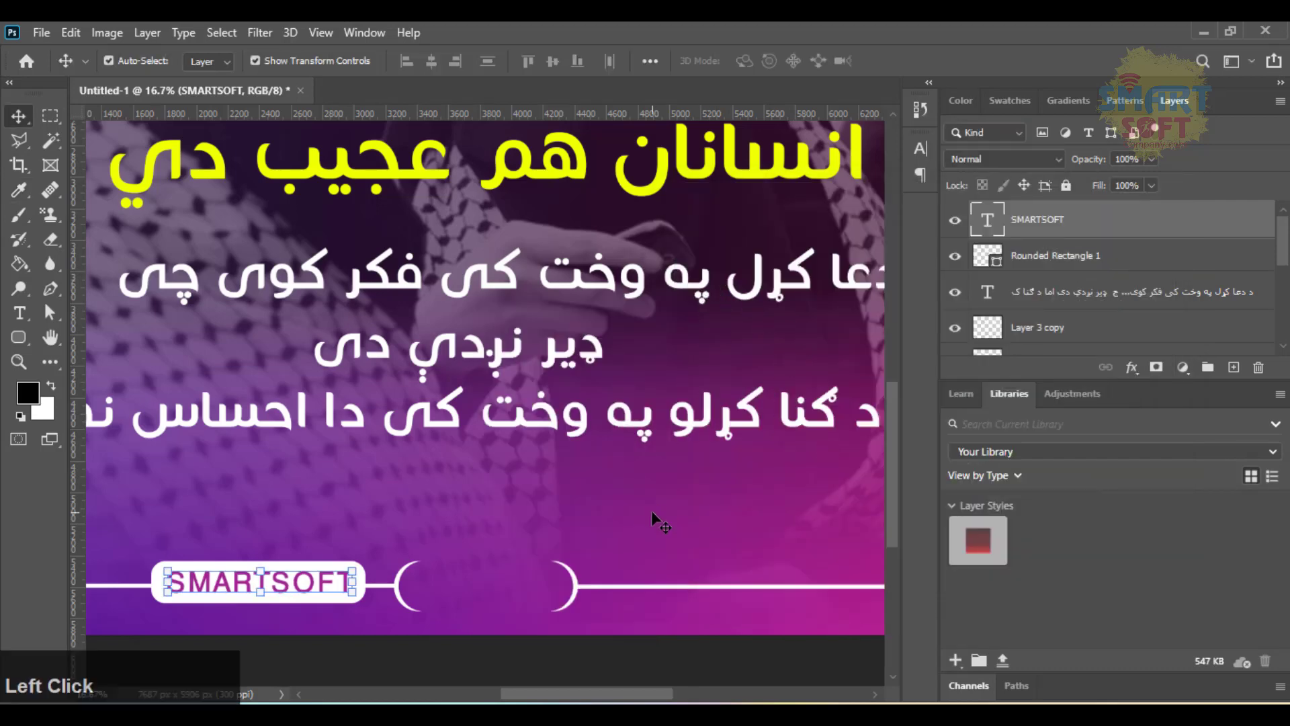
Duplicate the white rounded rectangle and its SMARTSOFT text onto the line beside the right crescent
left_click(149, 563)
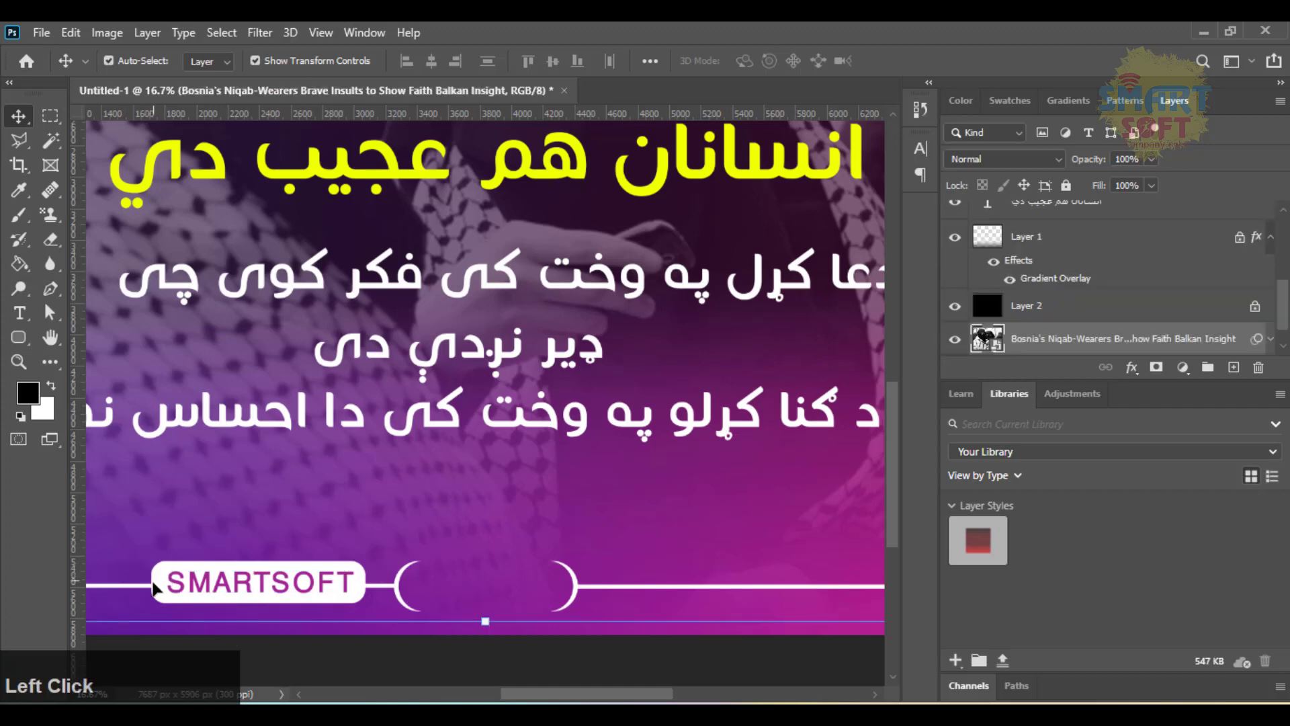
left_click(173, 590, "shift")
left_click(178, 589, "shift")
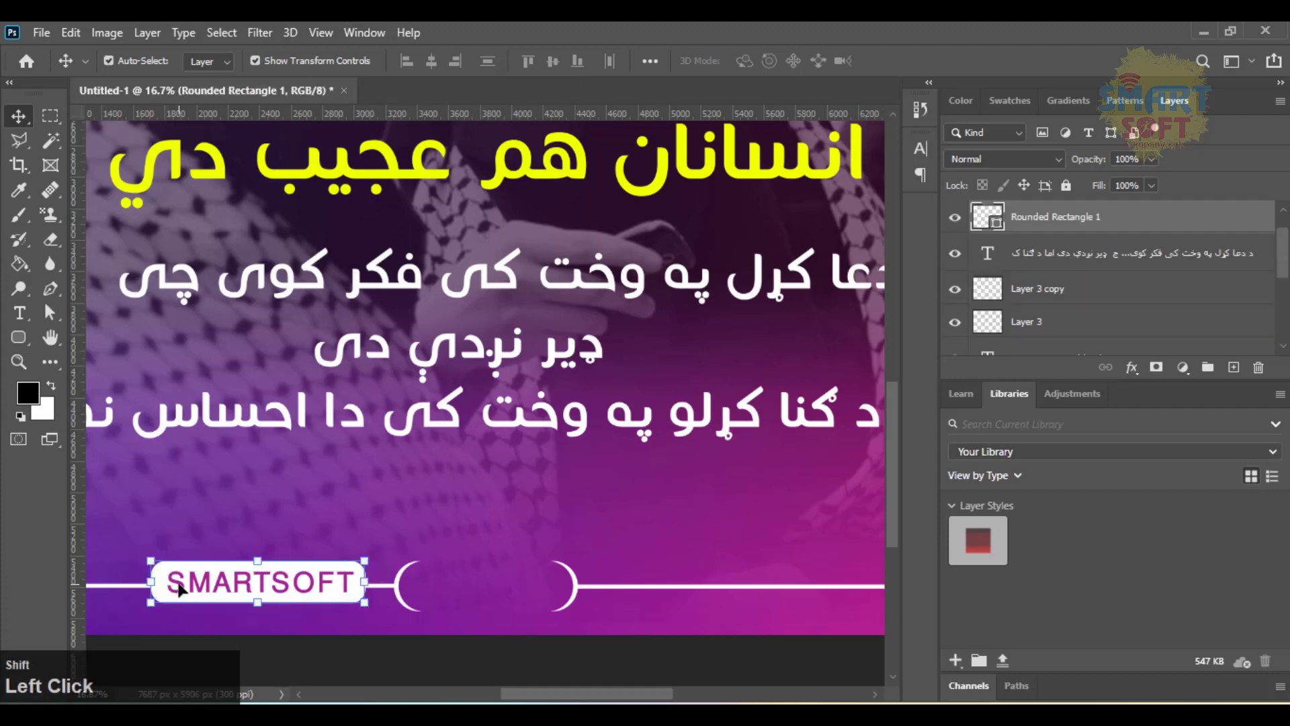
left_click_drag(405, 595, 631, 597)
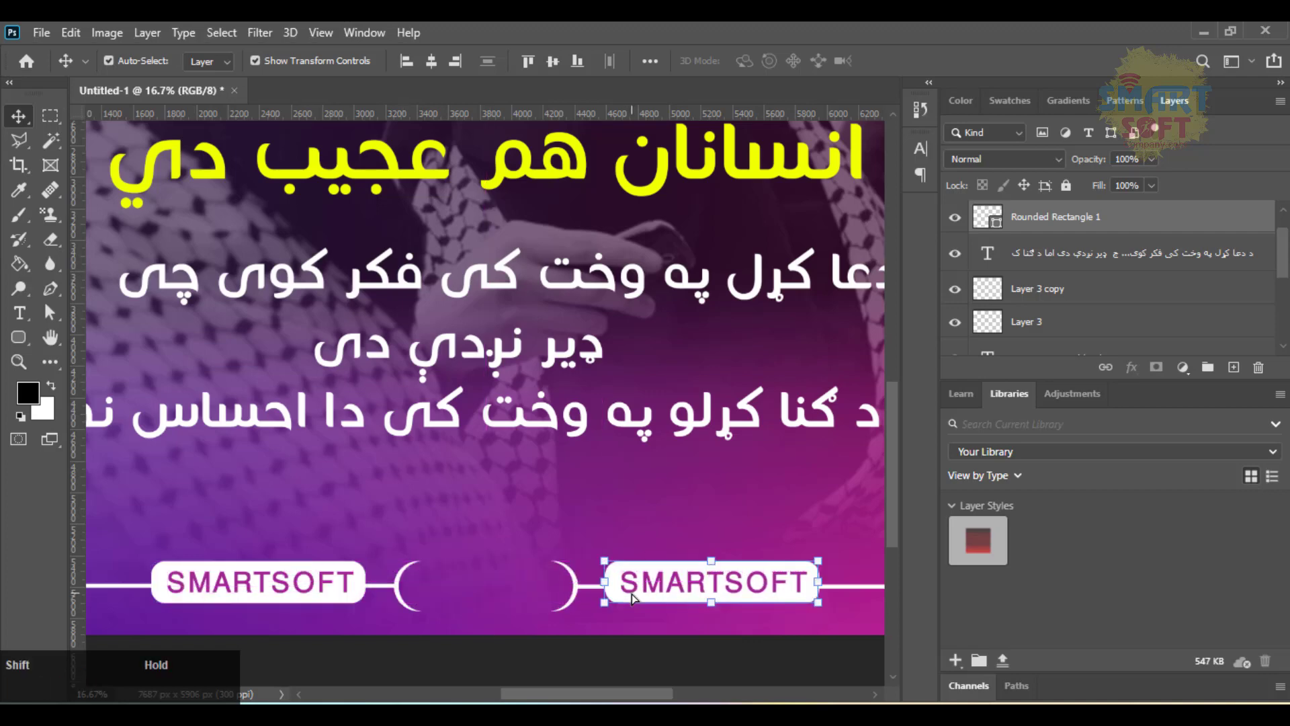
left_click(648, 593)
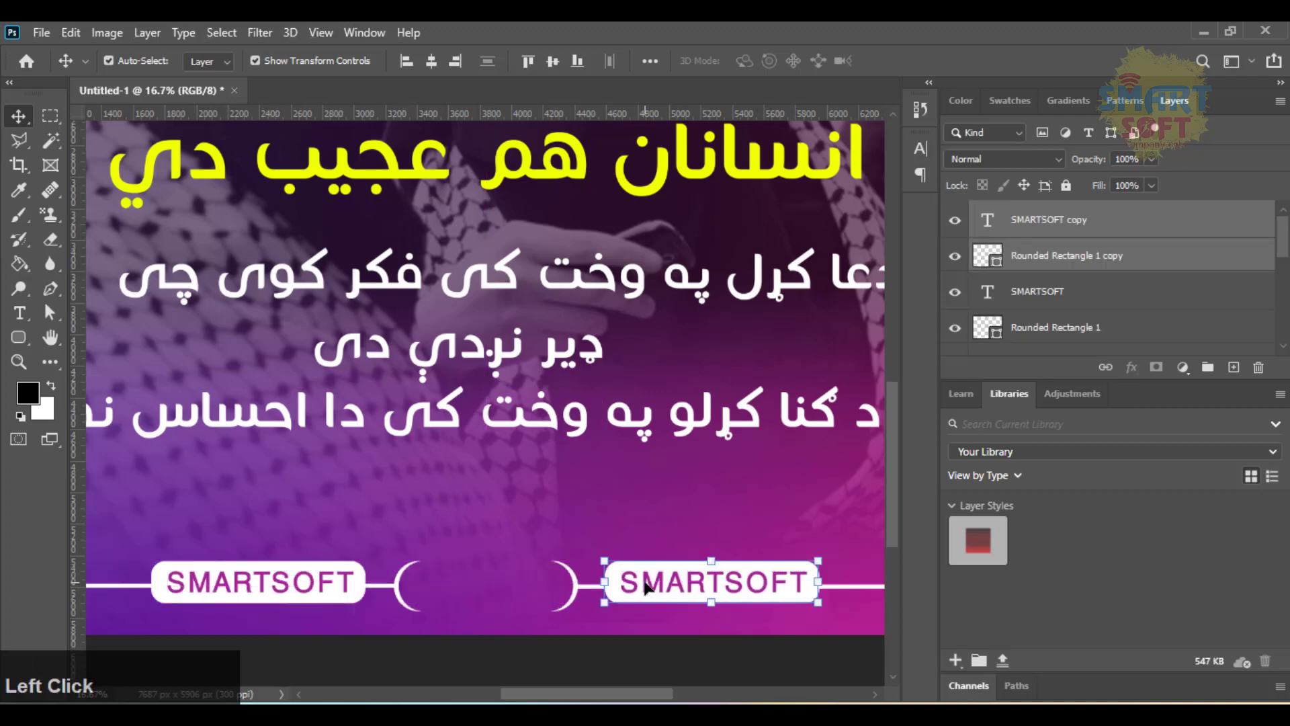
left_click(646, 528)
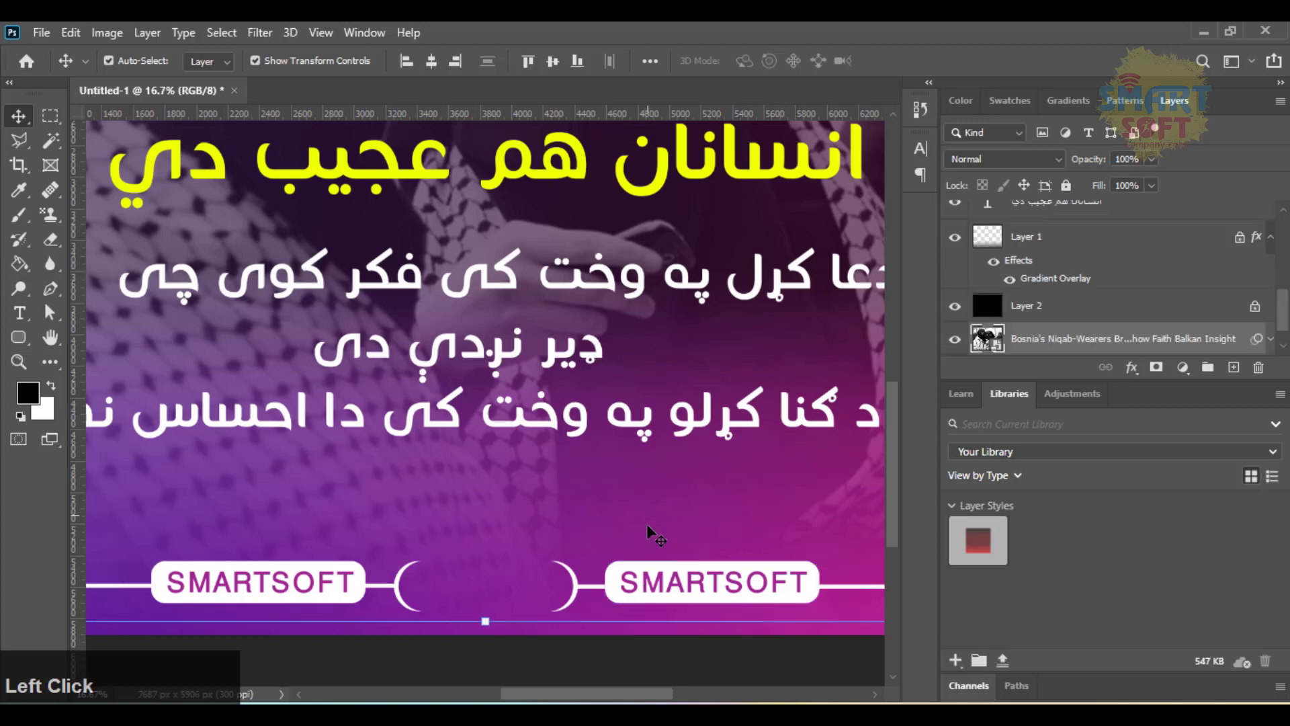
Replace the text in the duplicated label beside the right crescent with "STARINSKY"
left_click(657, 591)
double_click(657, 592)
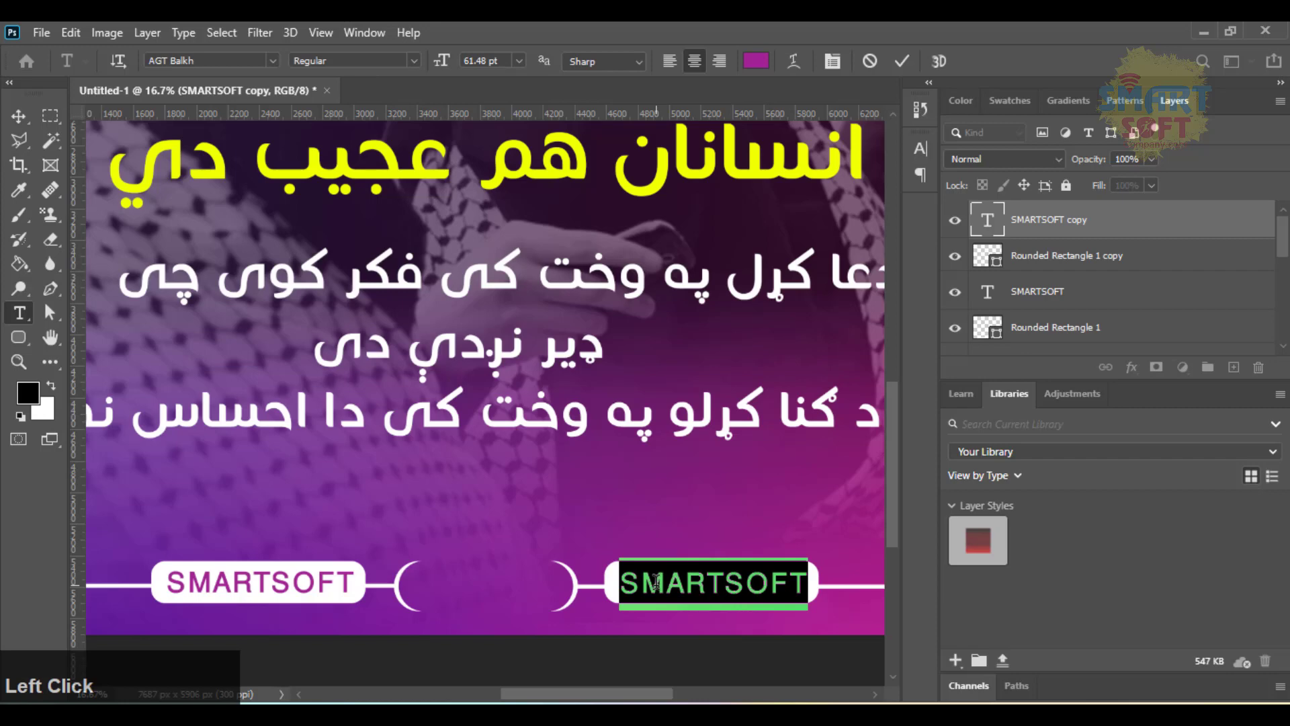
type("STAR")
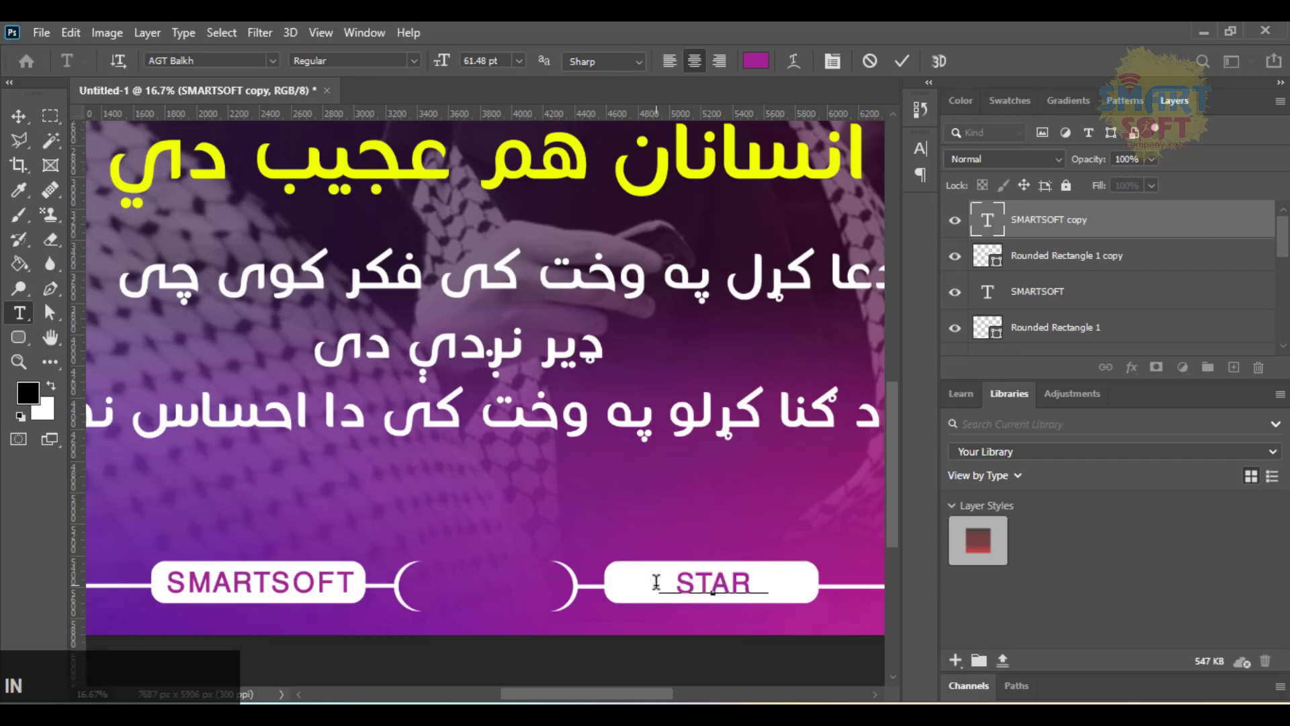
type("INSKY")
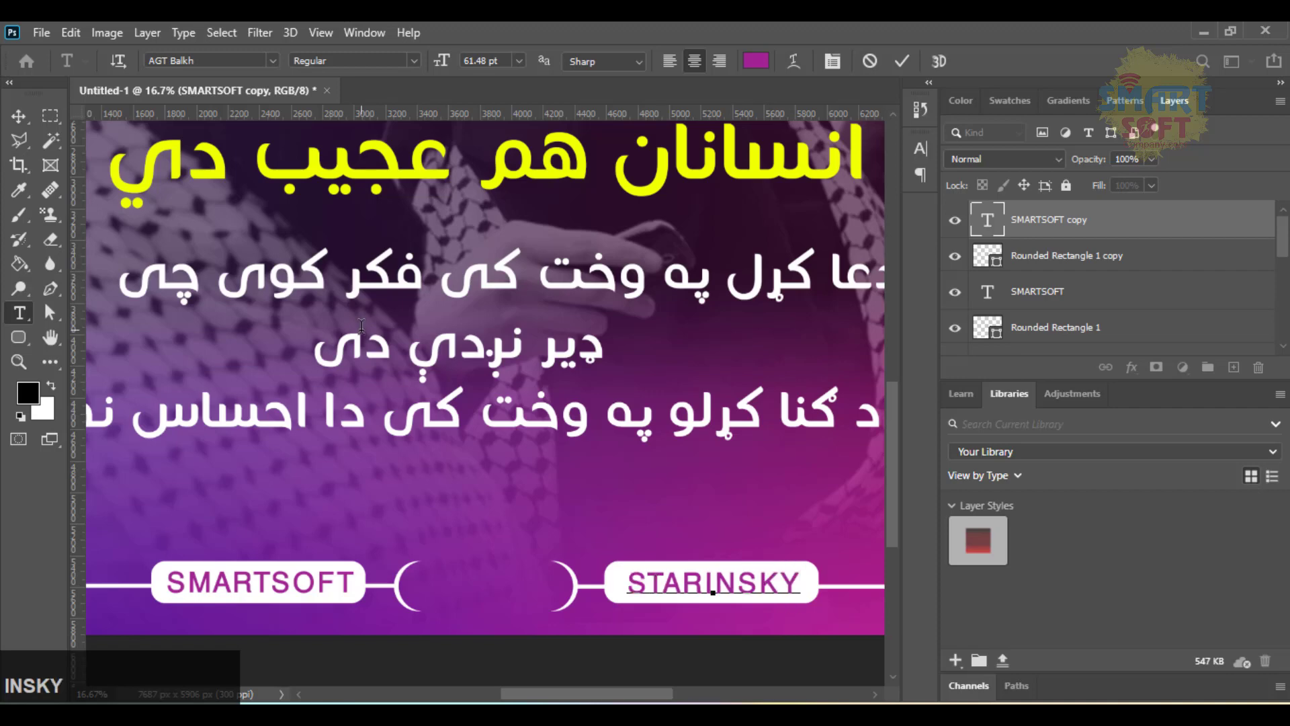
left_click(19, 116)
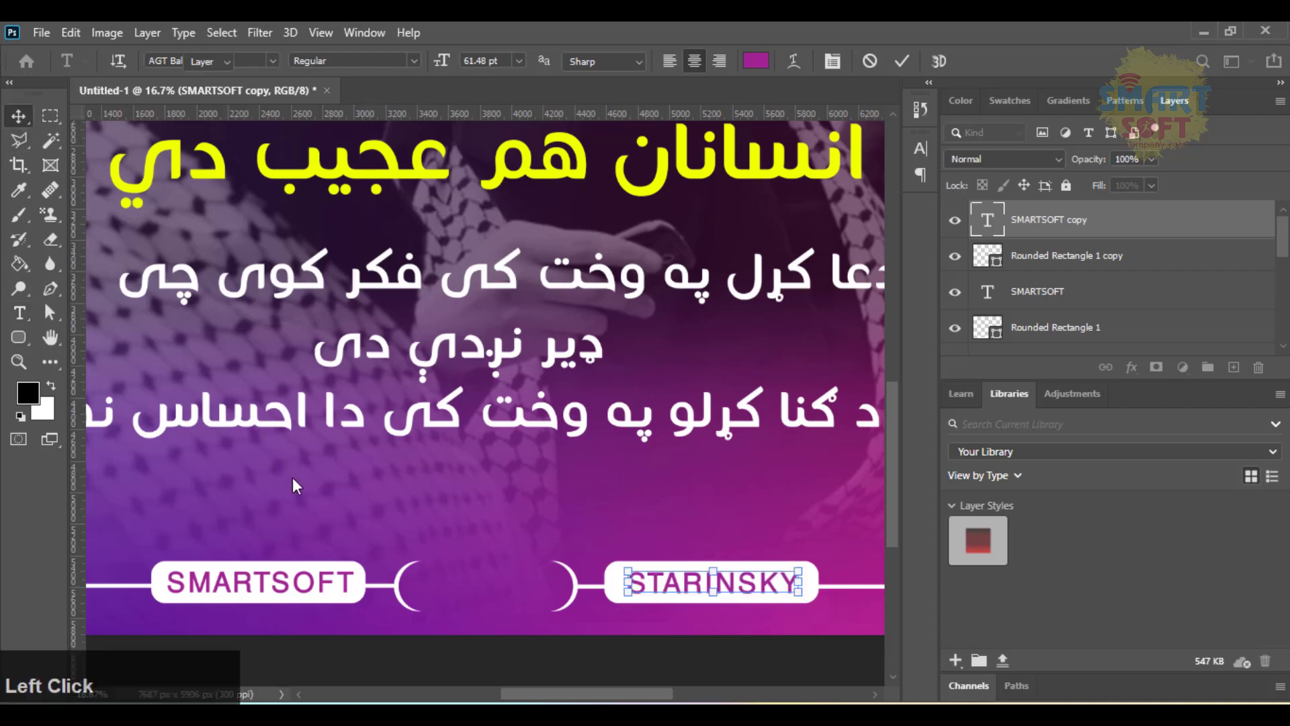
left_click(302, 493)
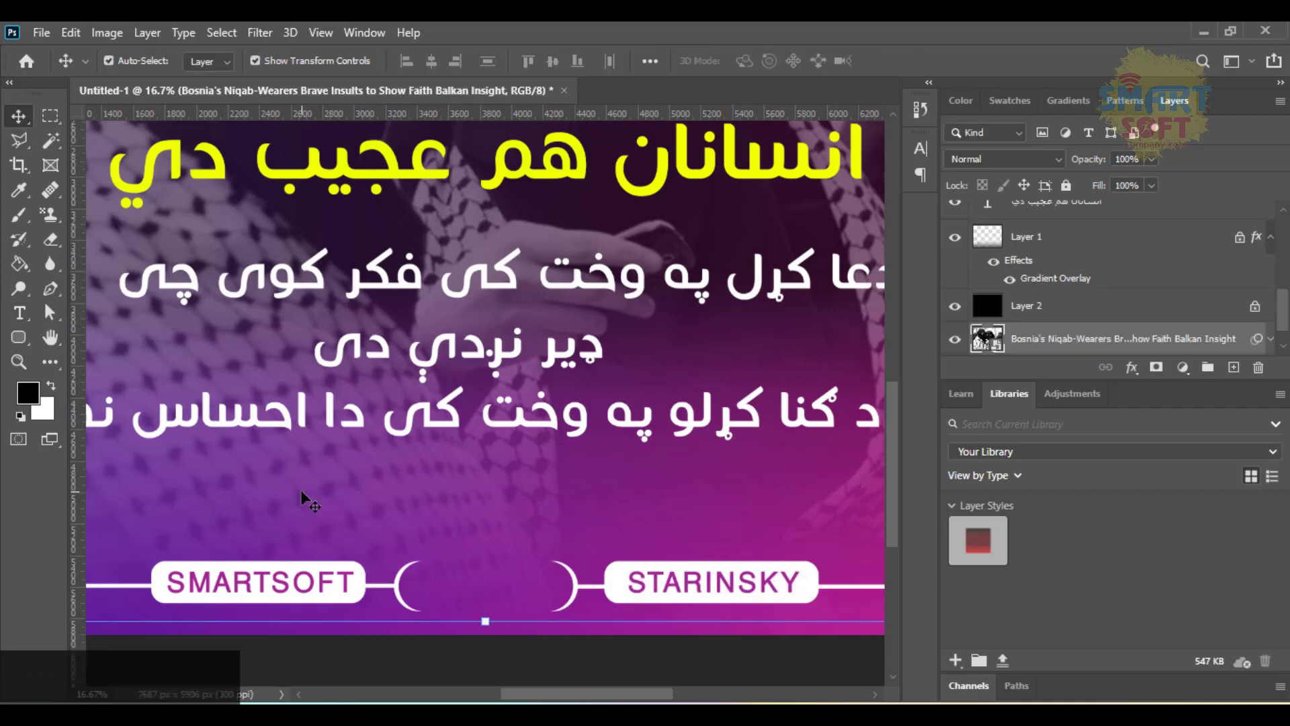
Switch to the social media icon sheet w_(6).jpg
left_click(675, 591)
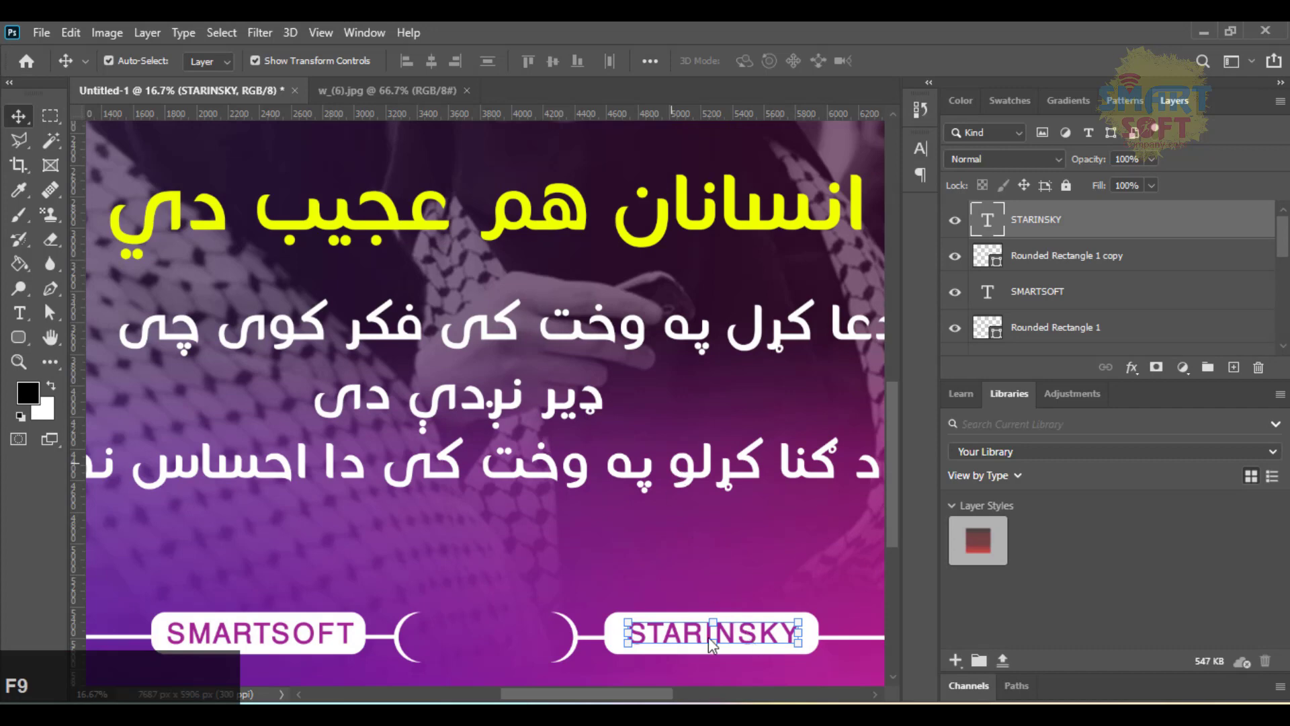
left_click(395, 91)
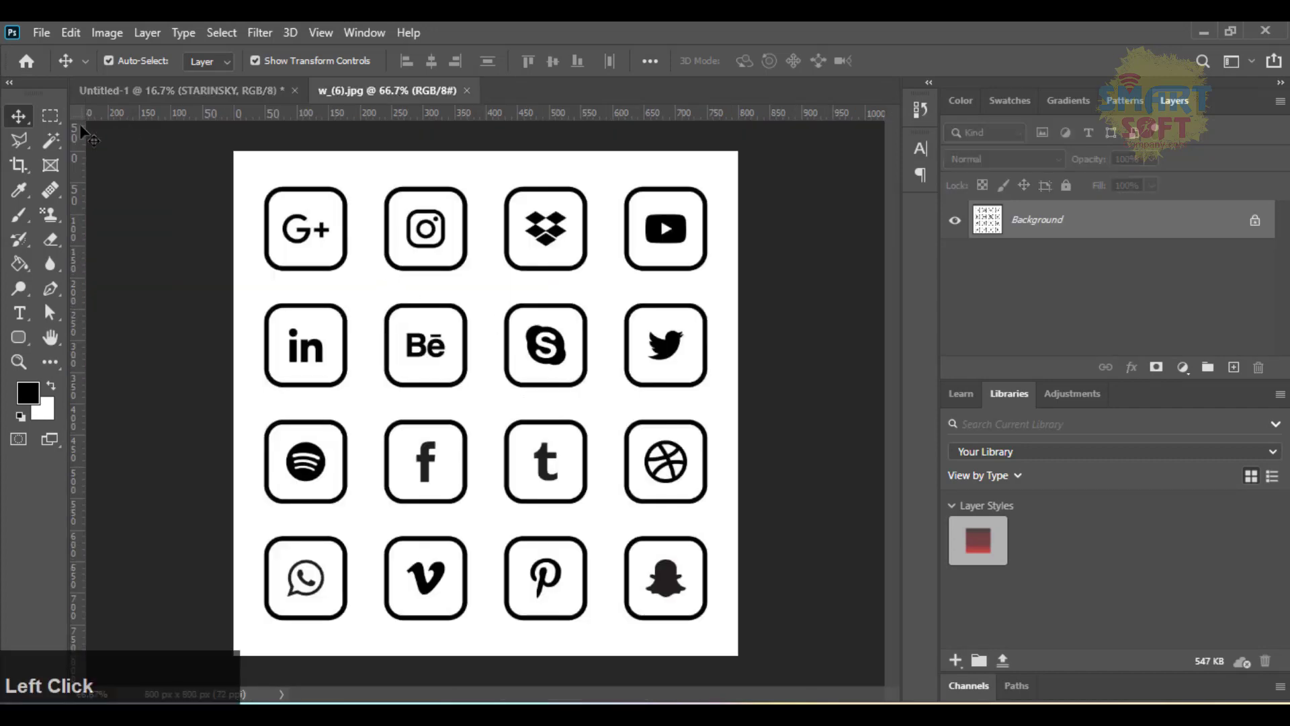
Try to erase the icon sheet's white background with the Background Eraser, and undo the stroke
left_click(44, 239)
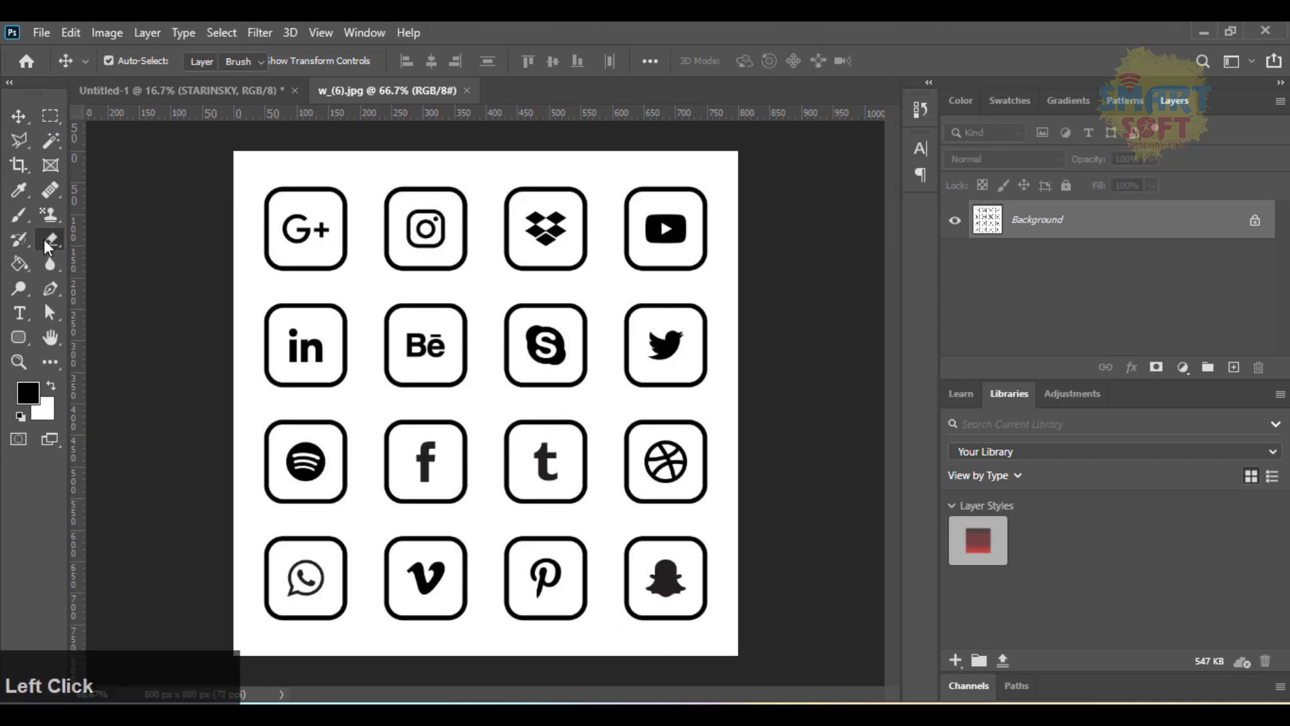
right_click(44, 239)
left_click(83, 259)
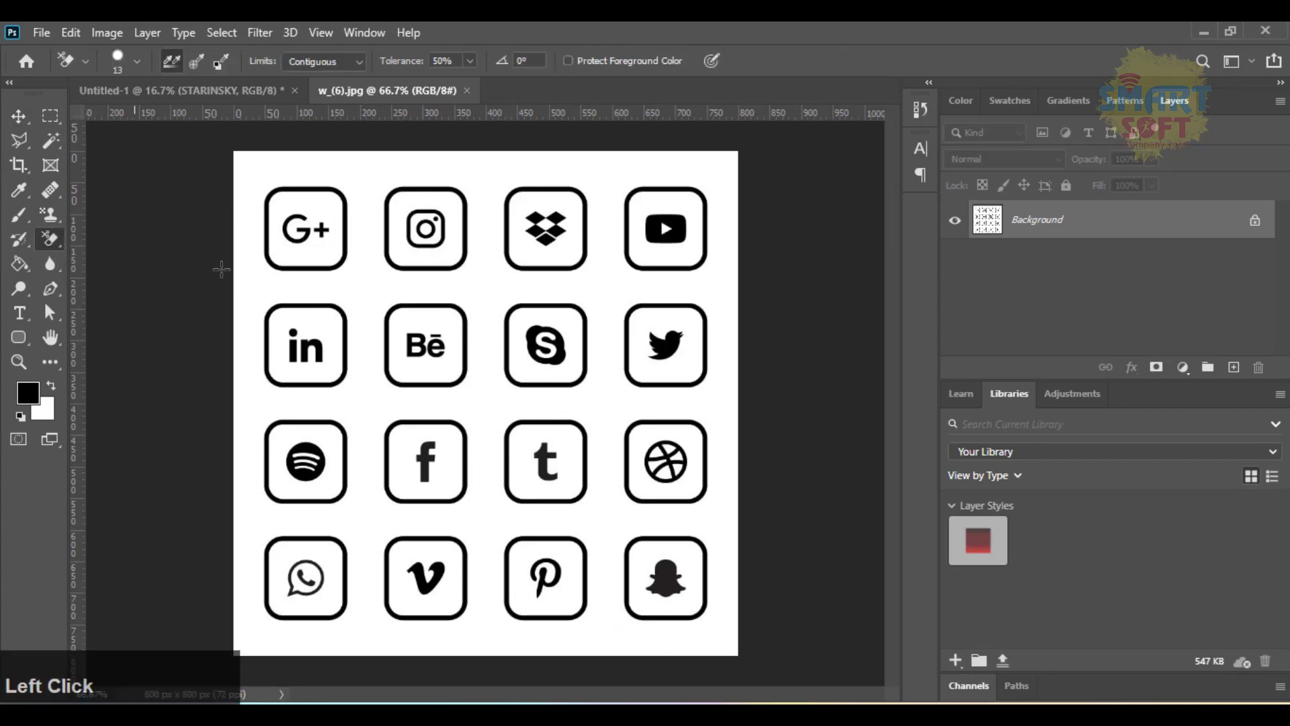
left_click(258, 273)
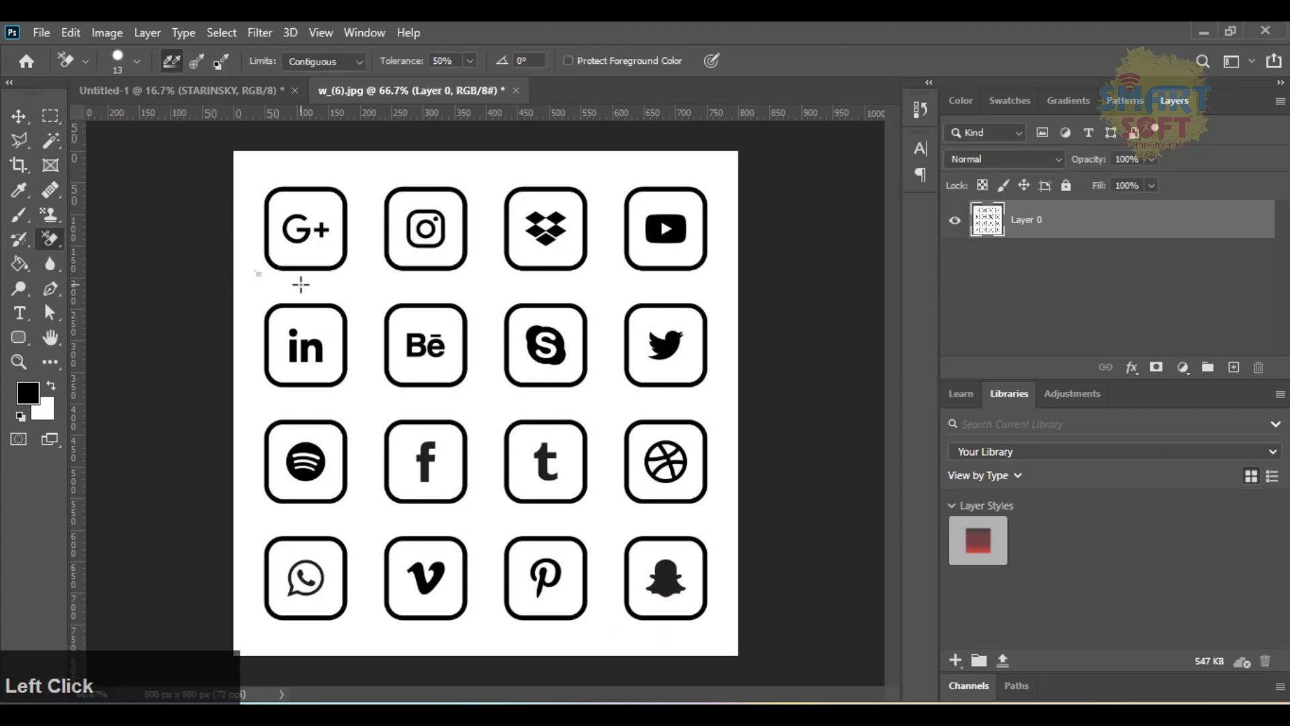
key("ctrl+z")
Thin out the icon sheet's white background with two Magic Eraser passes and place a new empty layer beneath the icons
right_click(55, 235)
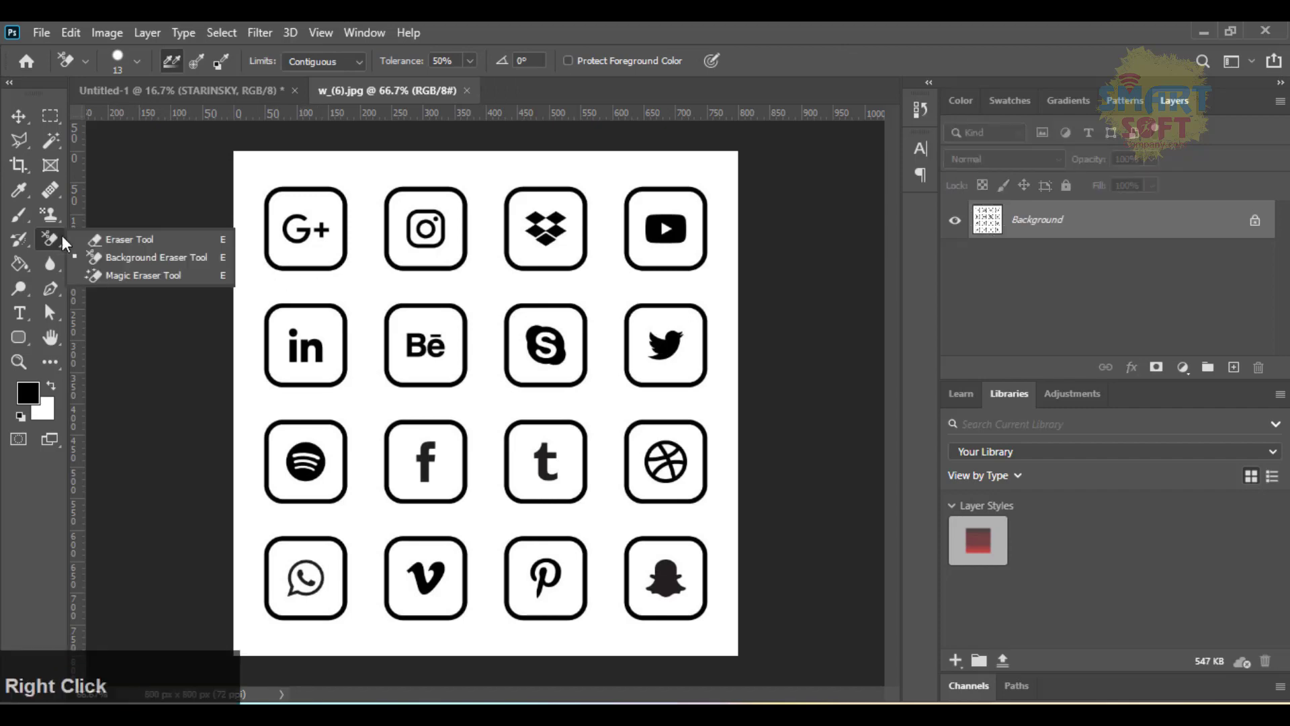
left_click(117, 276)
left_click(257, 277)
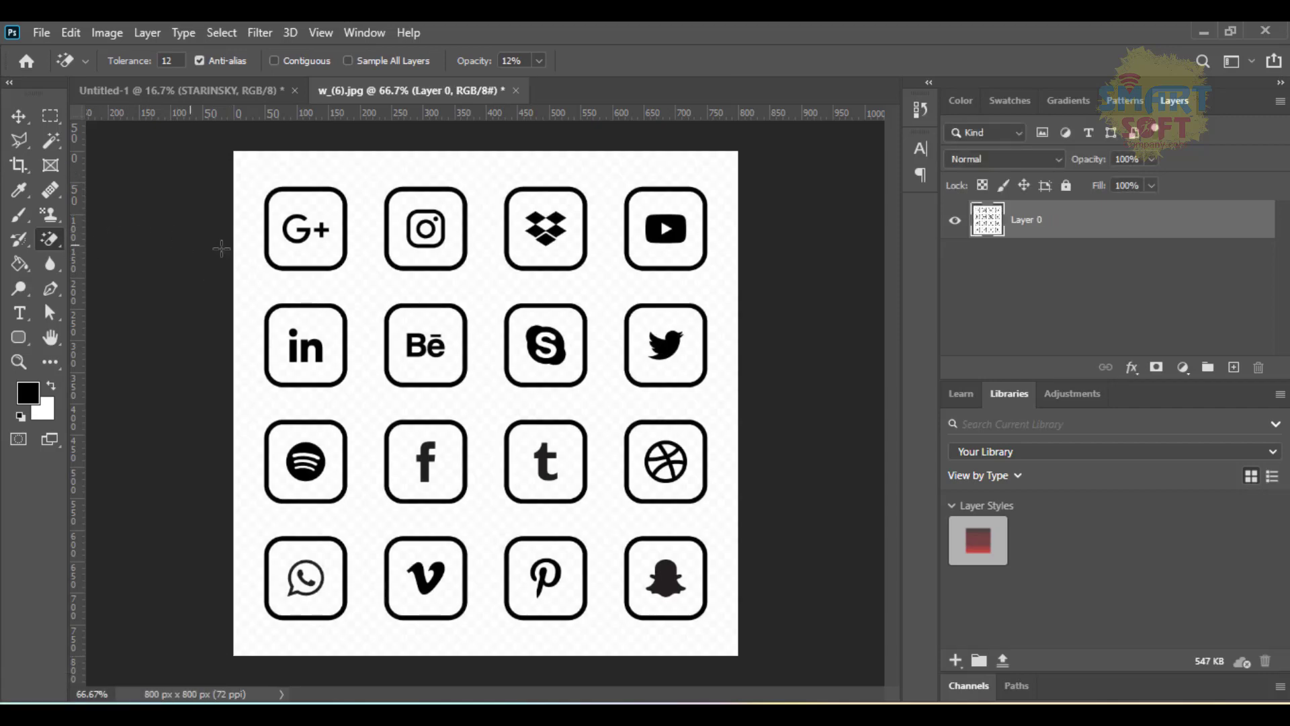
left_click(281, 293)
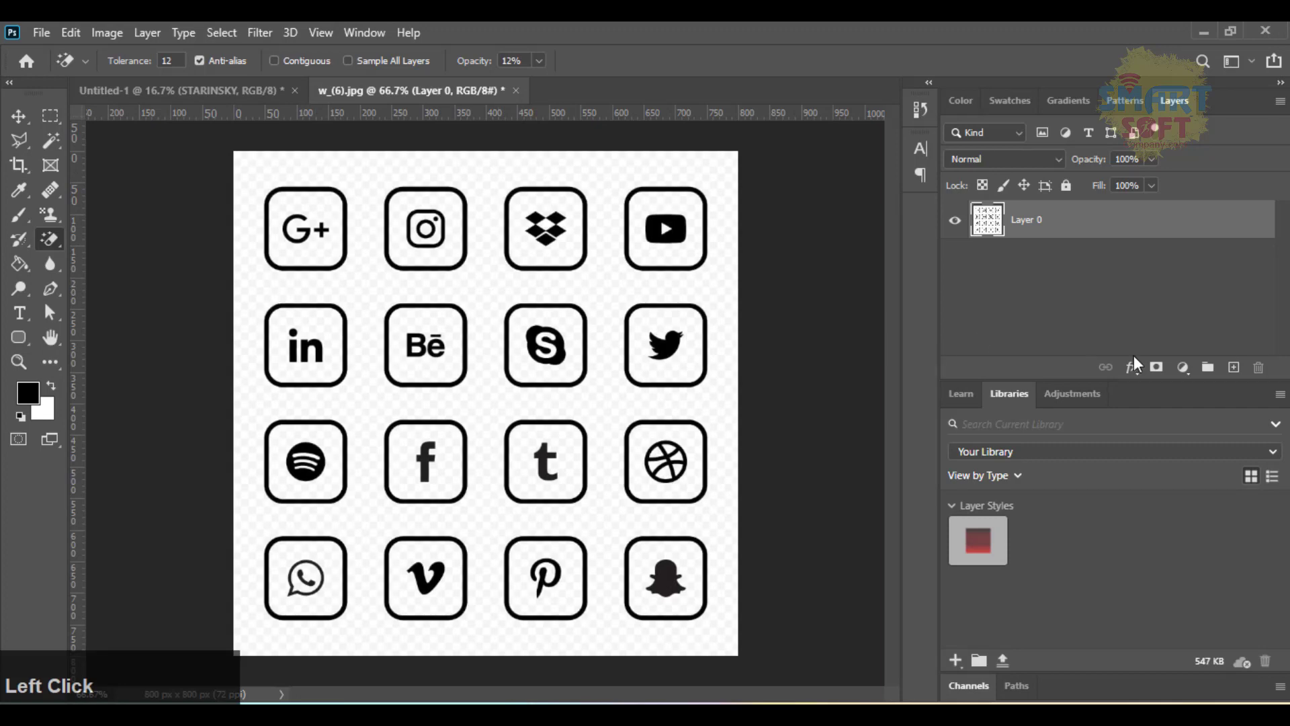
left_click(1234, 367)
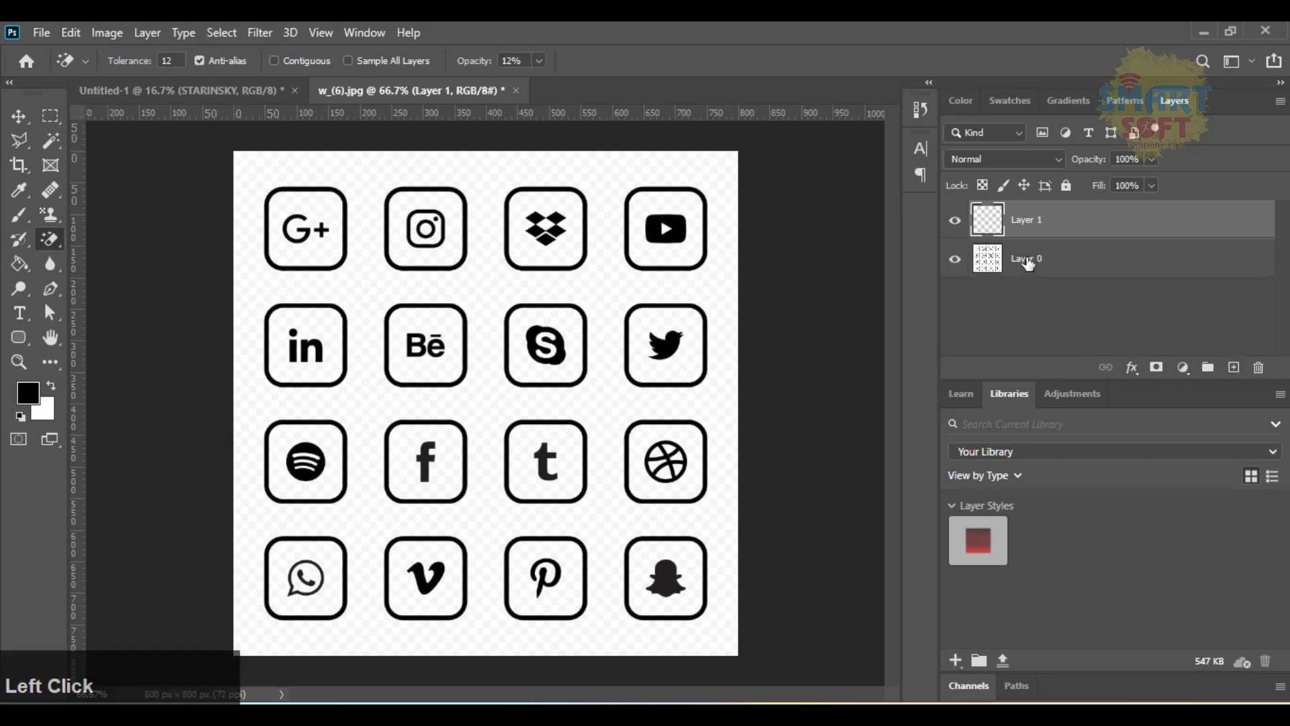
mouse_move(1028, 263)
left_mouse_down()
mouse_move(1026, 203)
mouse_move(1012, 249)
left_mouse_up()
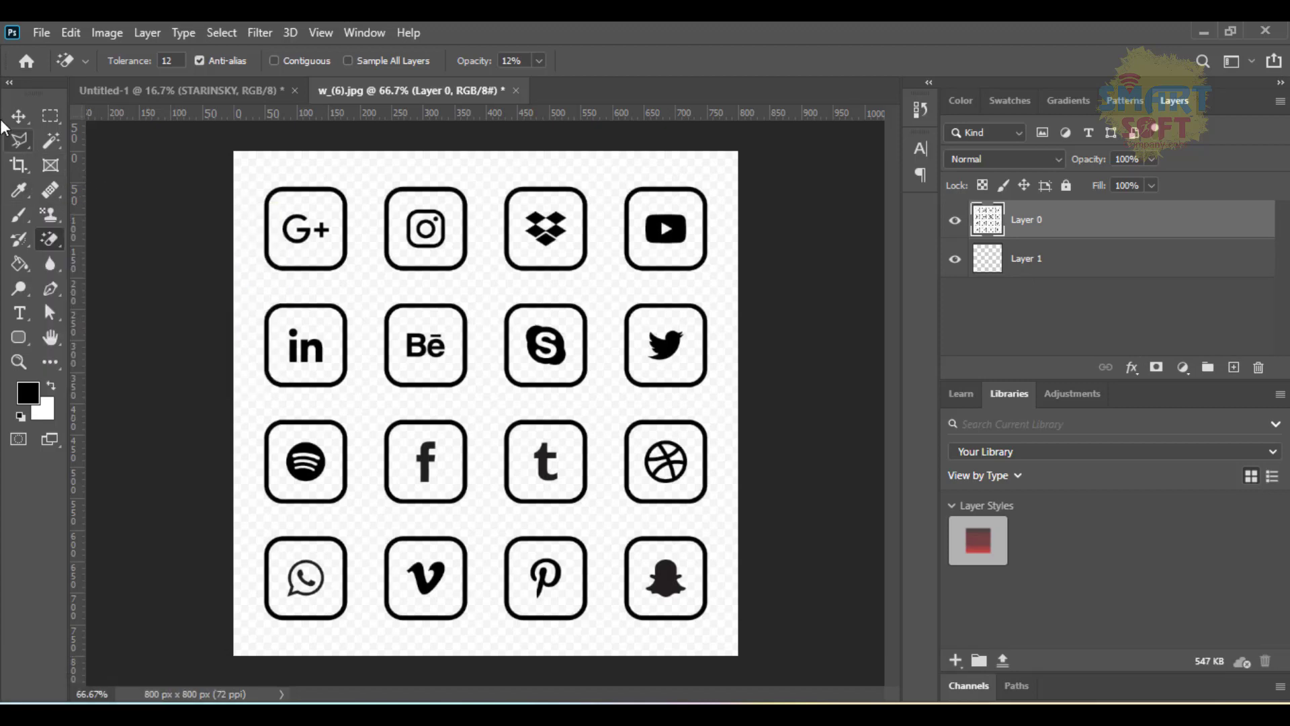
Select the YouTube symbol inside its frame with a rectangular marquee and copy it to its own layer
left_click(59, 119)
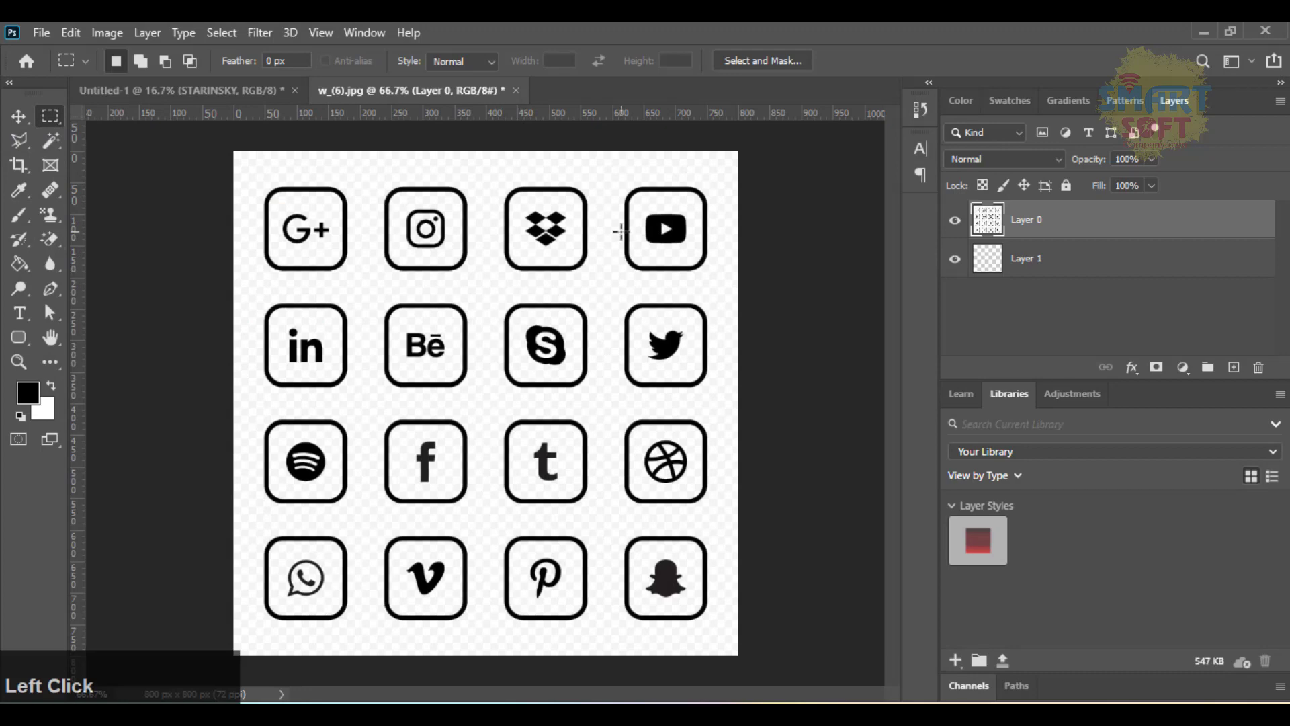
left_click_drag(637, 209, 692, 256)
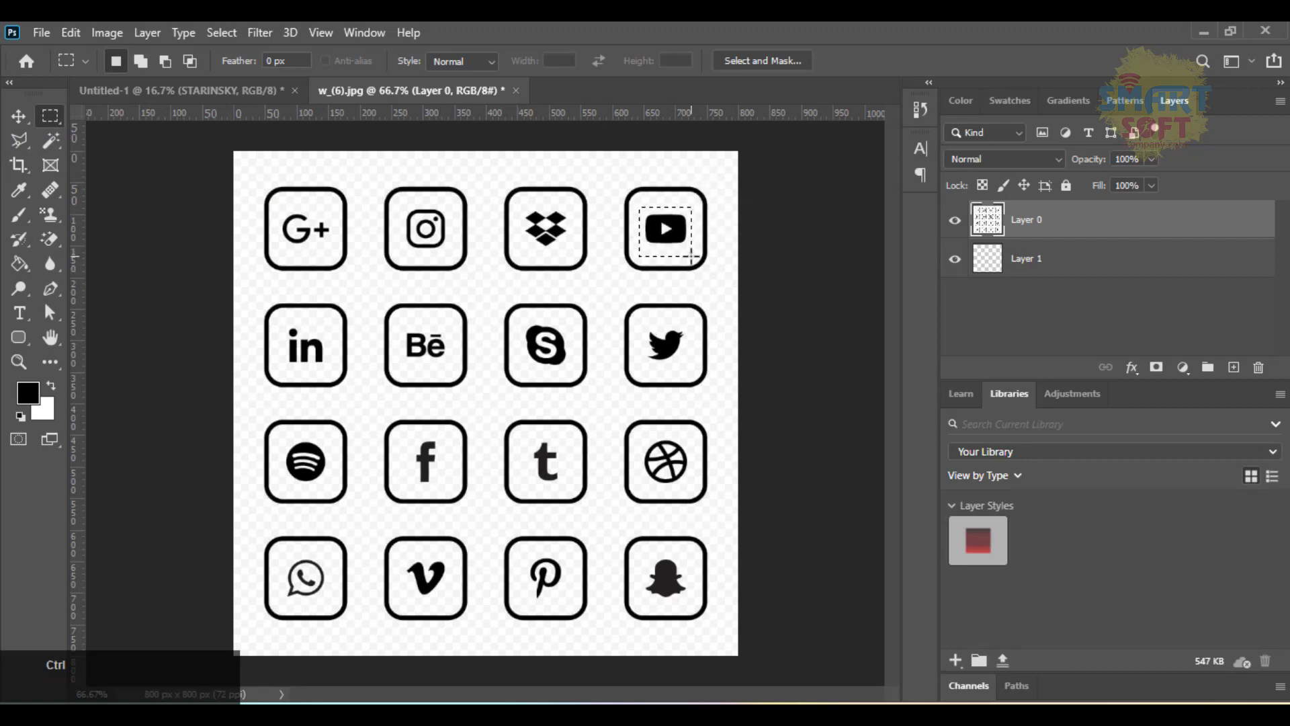
key("ctrl+j")
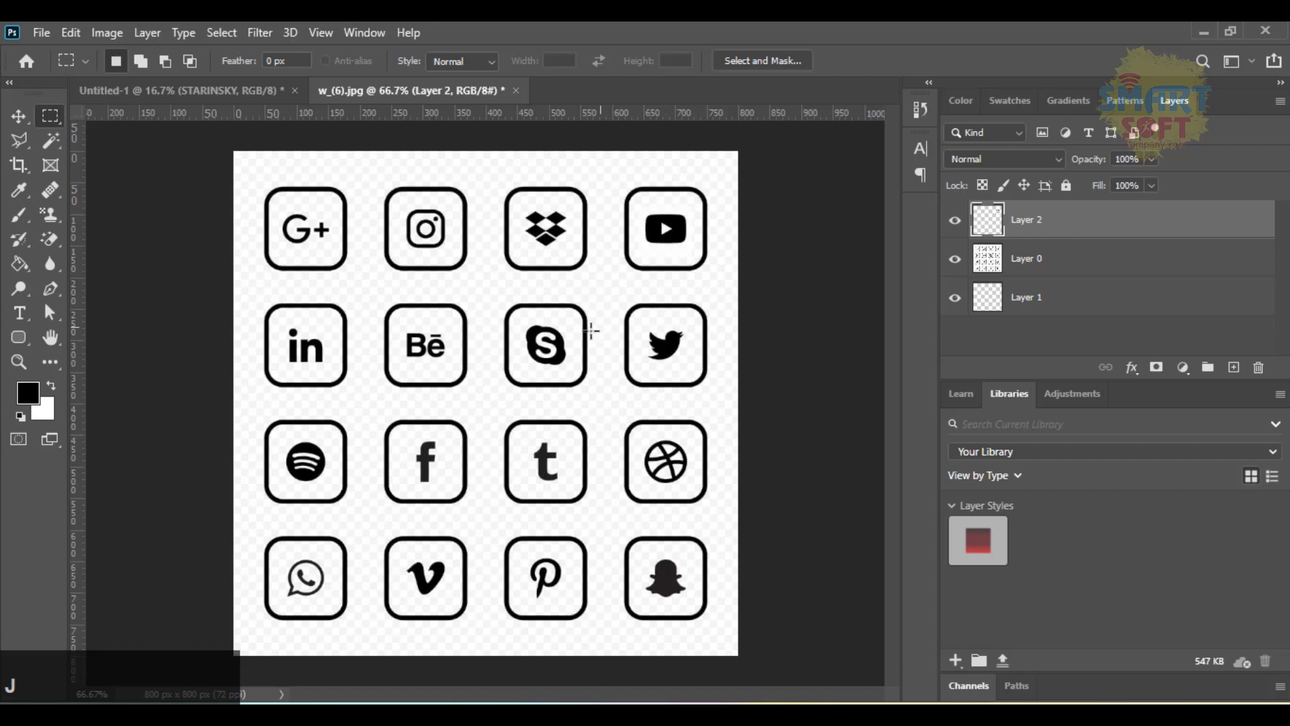
Select the Twitter bird inside its frame and copy it from Layer 0 to its own layer
left_click_drag(638, 320, 692, 369)
key("ctrl+j")
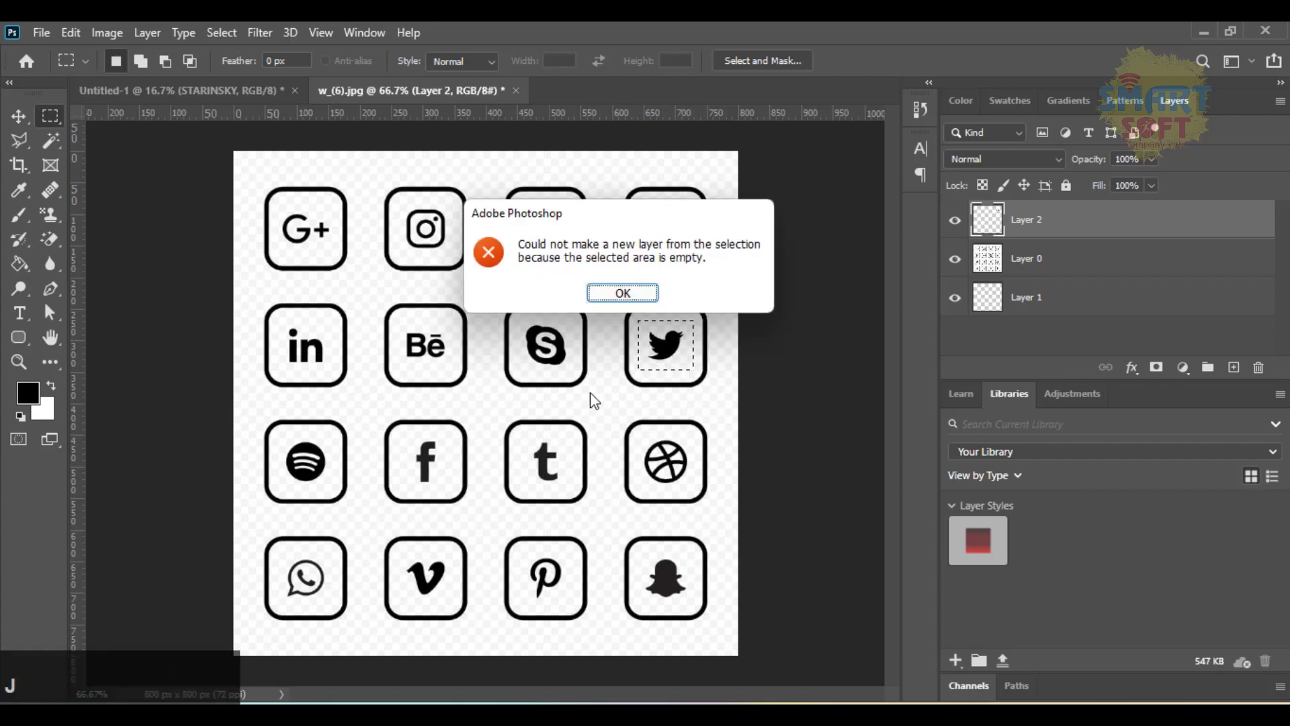
key("space")
left_click(1032, 263)
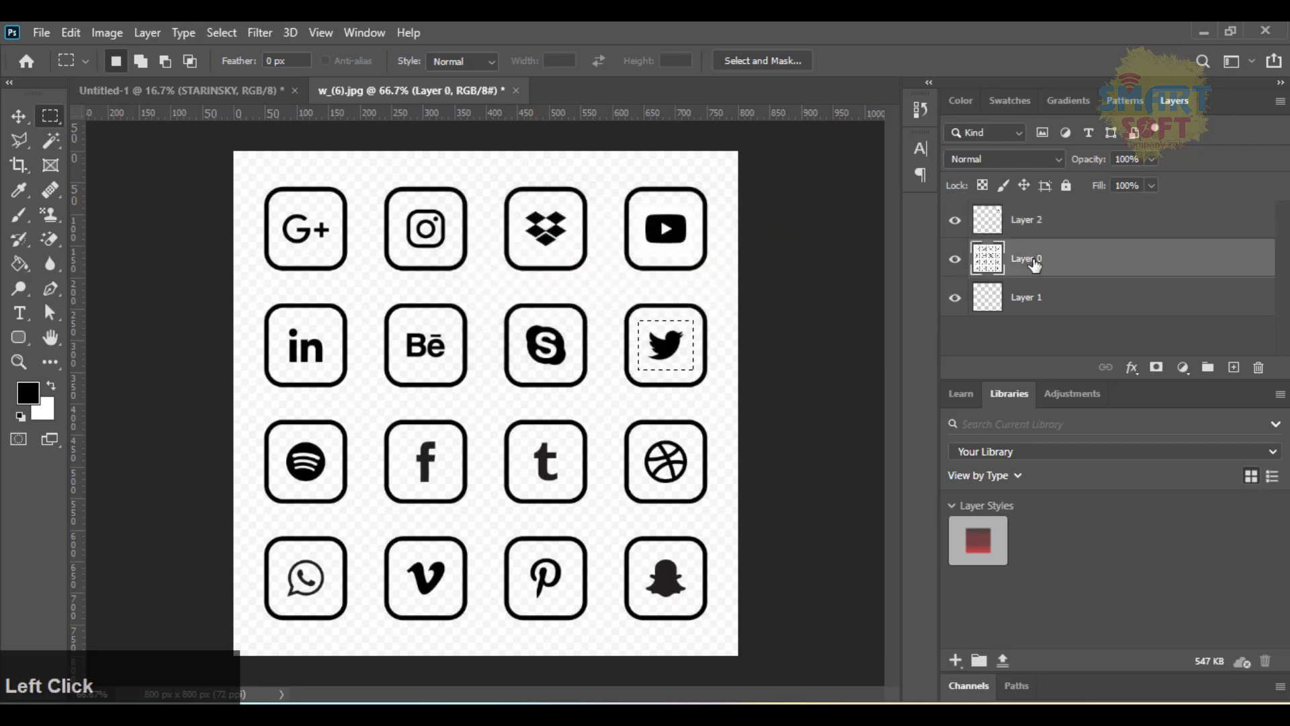
key("ctrl+j")
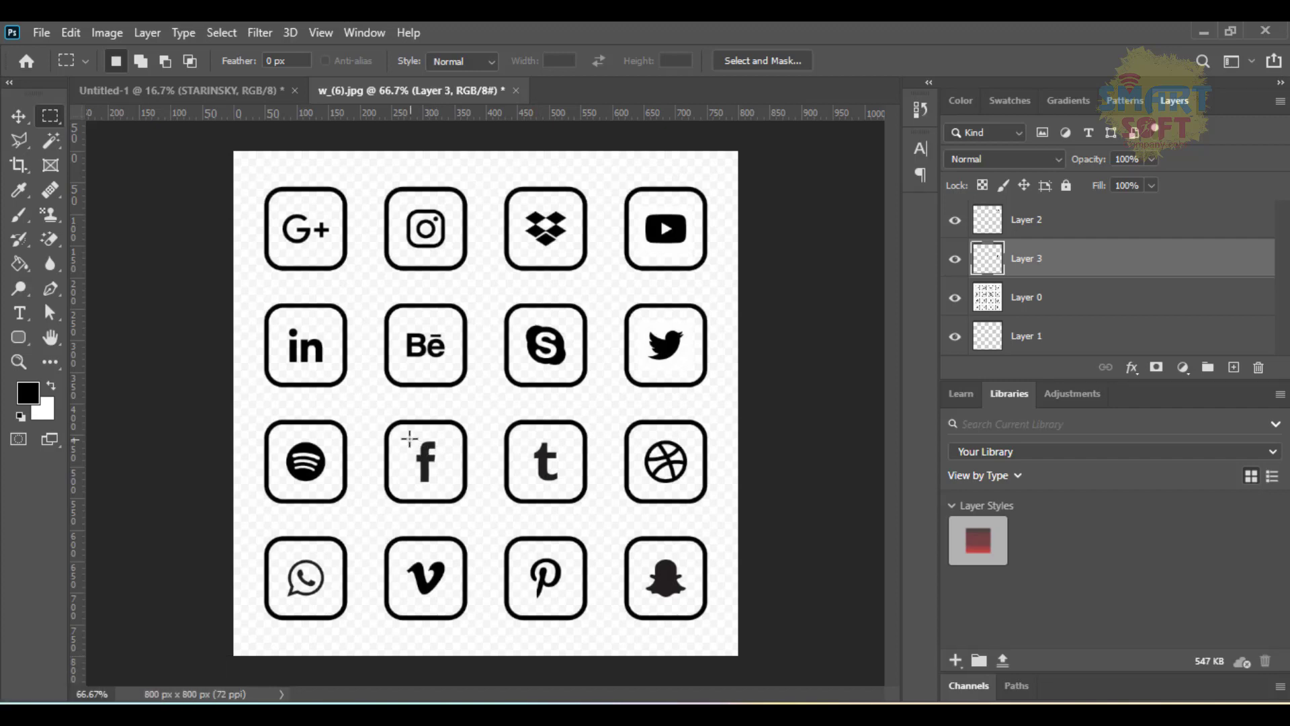
Copy the Facebook f inside its frame from Layer 0 to its own layer, and hide Layer 0
left_click_drag(403, 436, 444, 490)
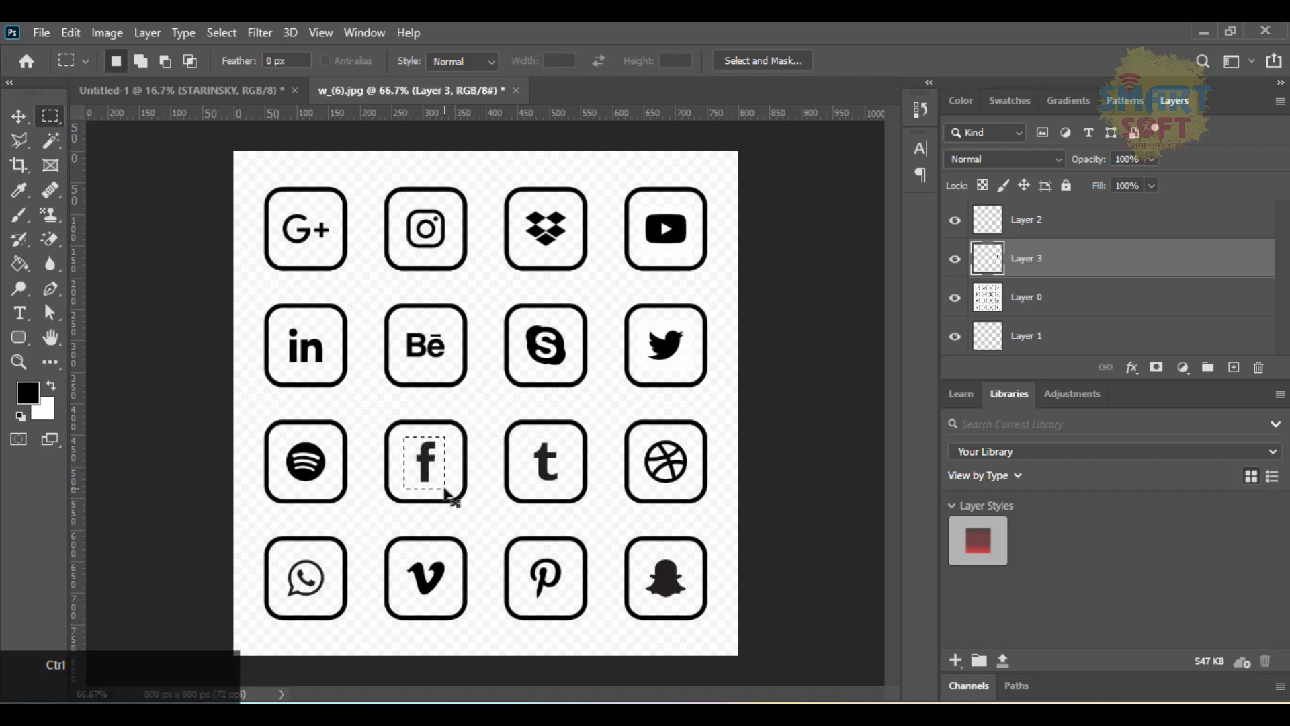
left_click(1041, 301)
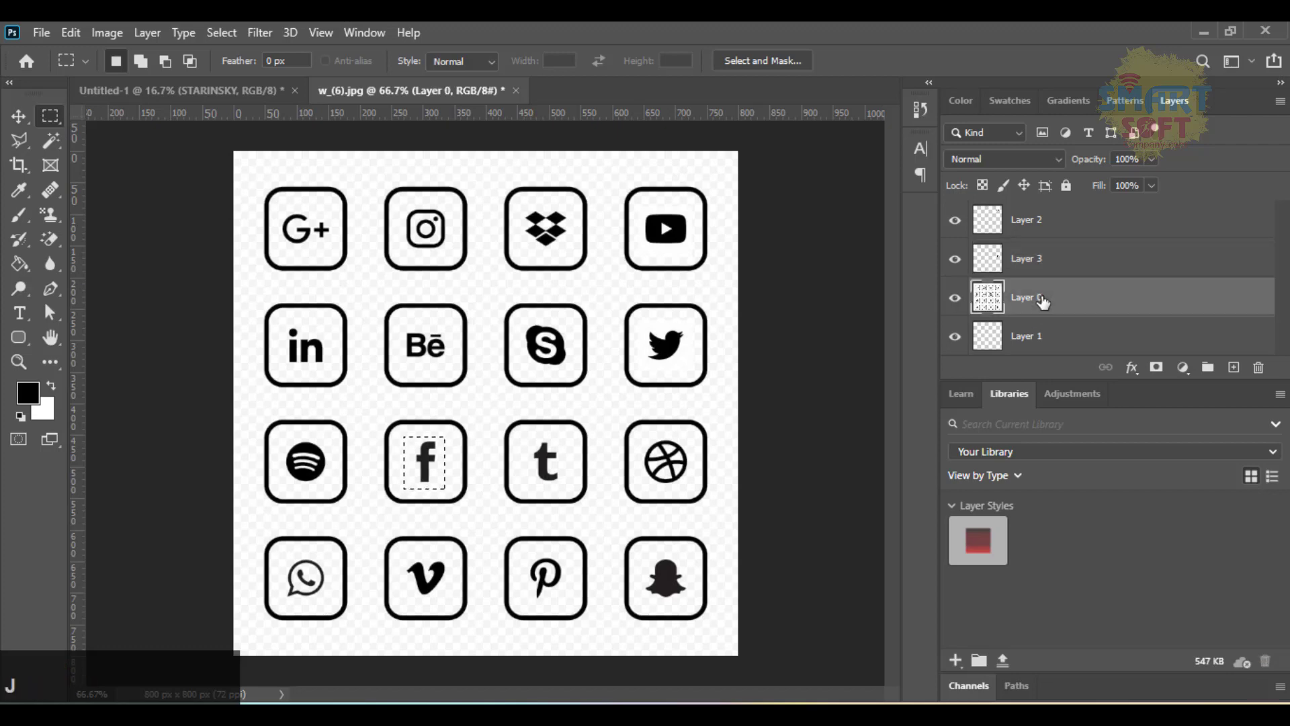
key("ctrl+j")
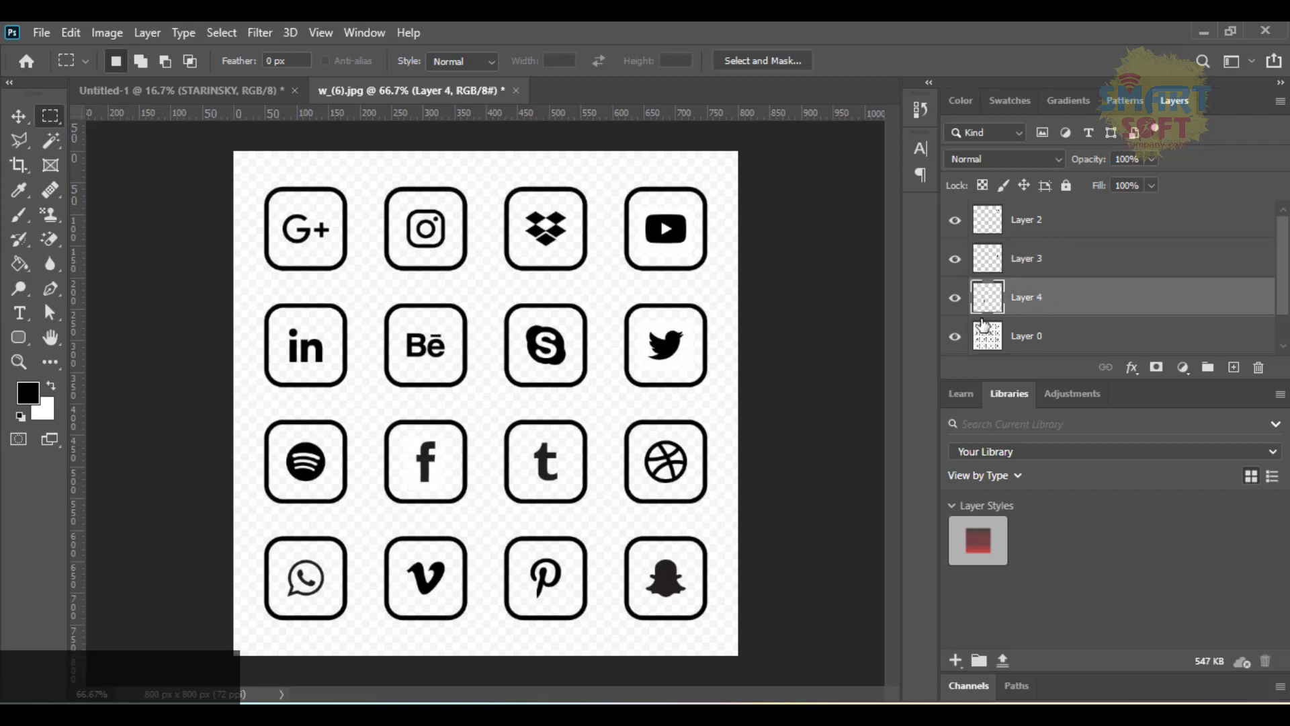
left_click(957, 340)
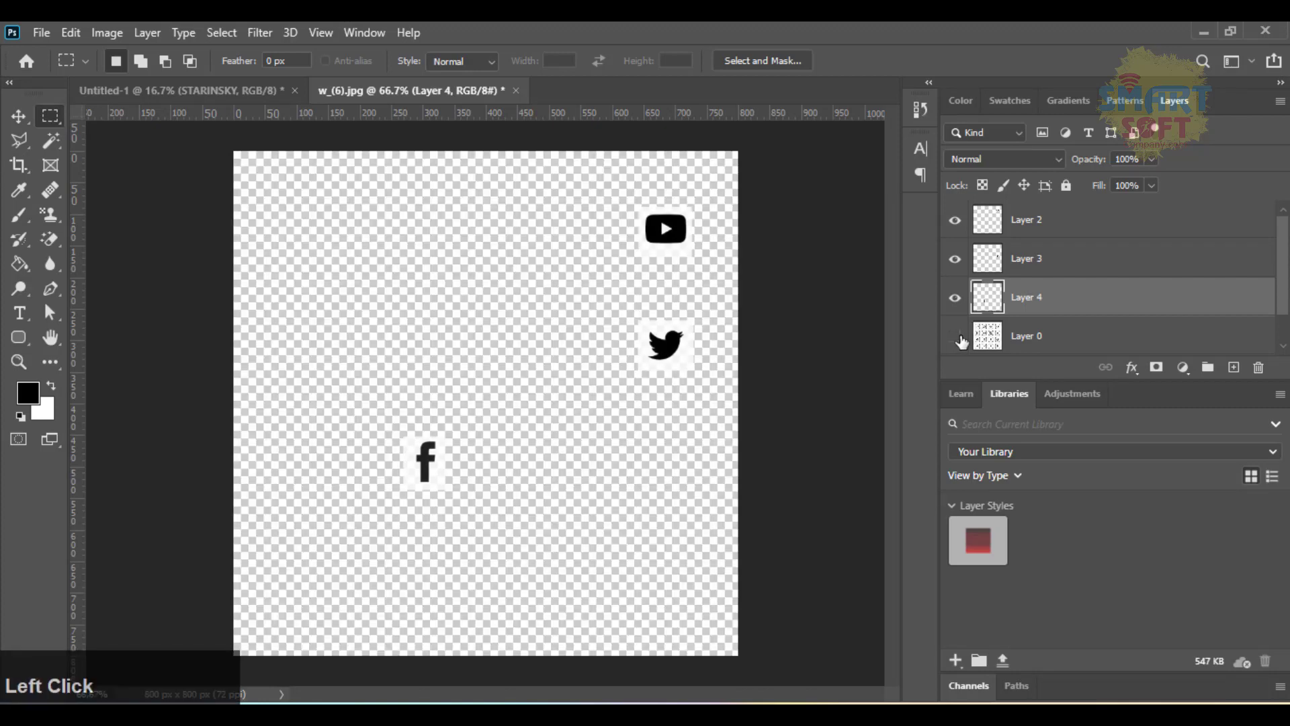
Align the YouTube, Twitter and Facebook icon layers by their bottom edges and horizontal centres so they stack on one spot
left_click(18, 115)
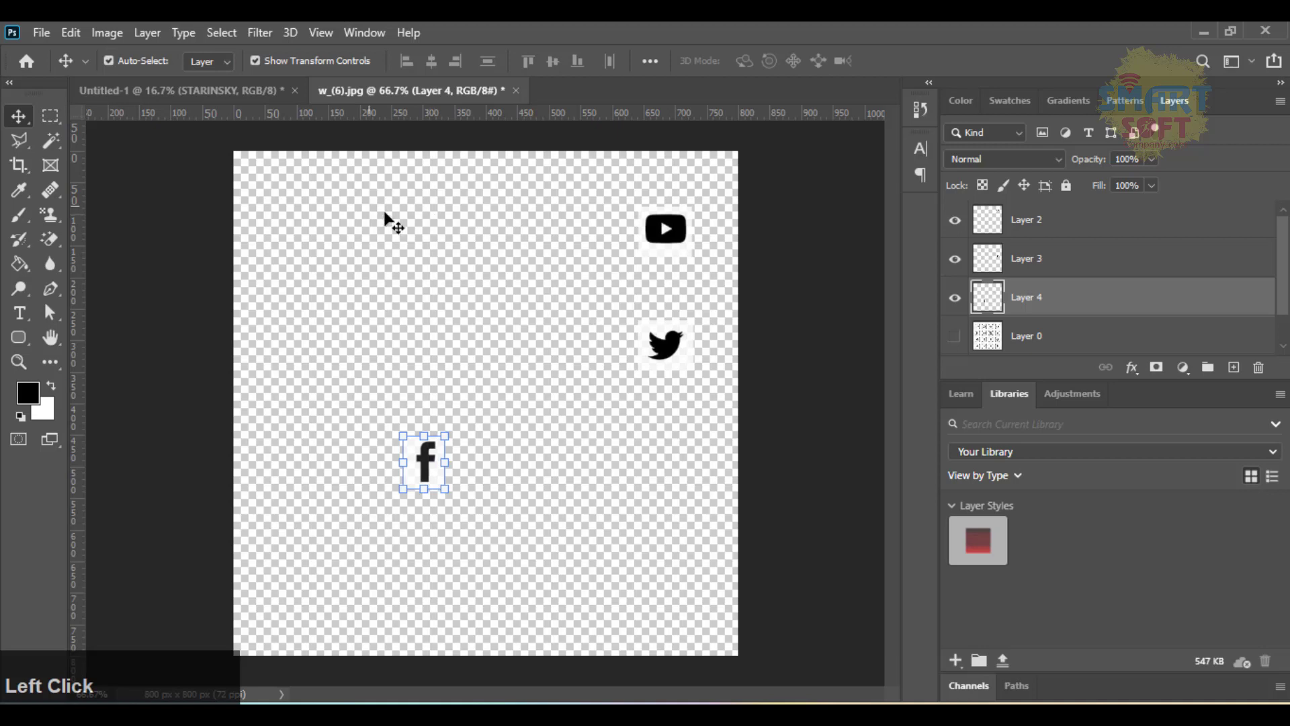
left_click_drag(372, 203, 688, 547)
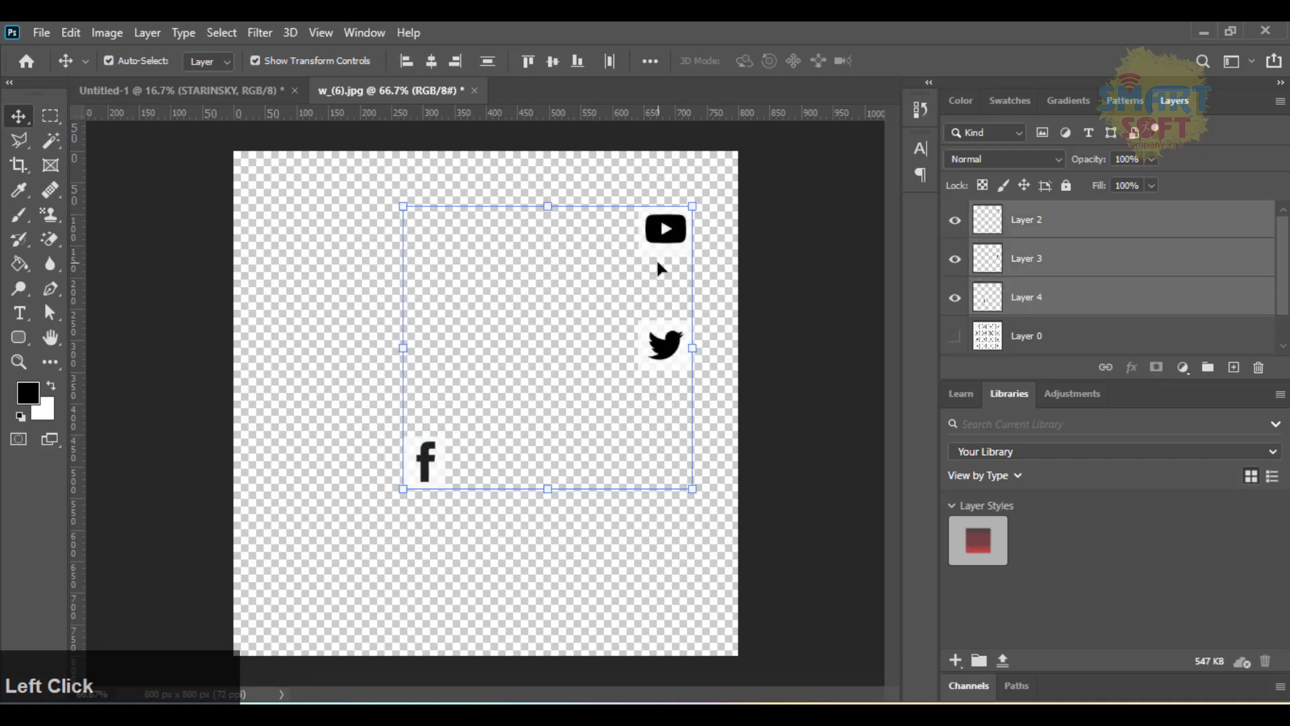
left_click(563, 64)
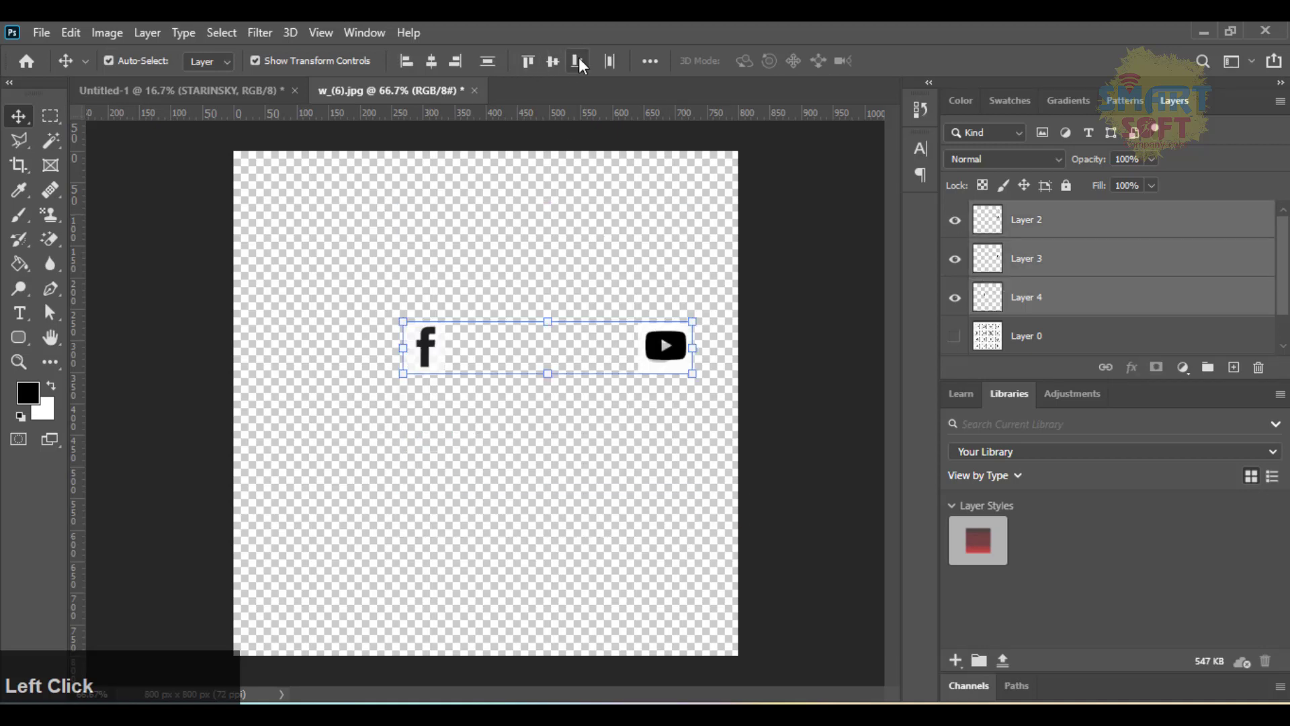
left_click(578, 59)
left_click(430, 61)
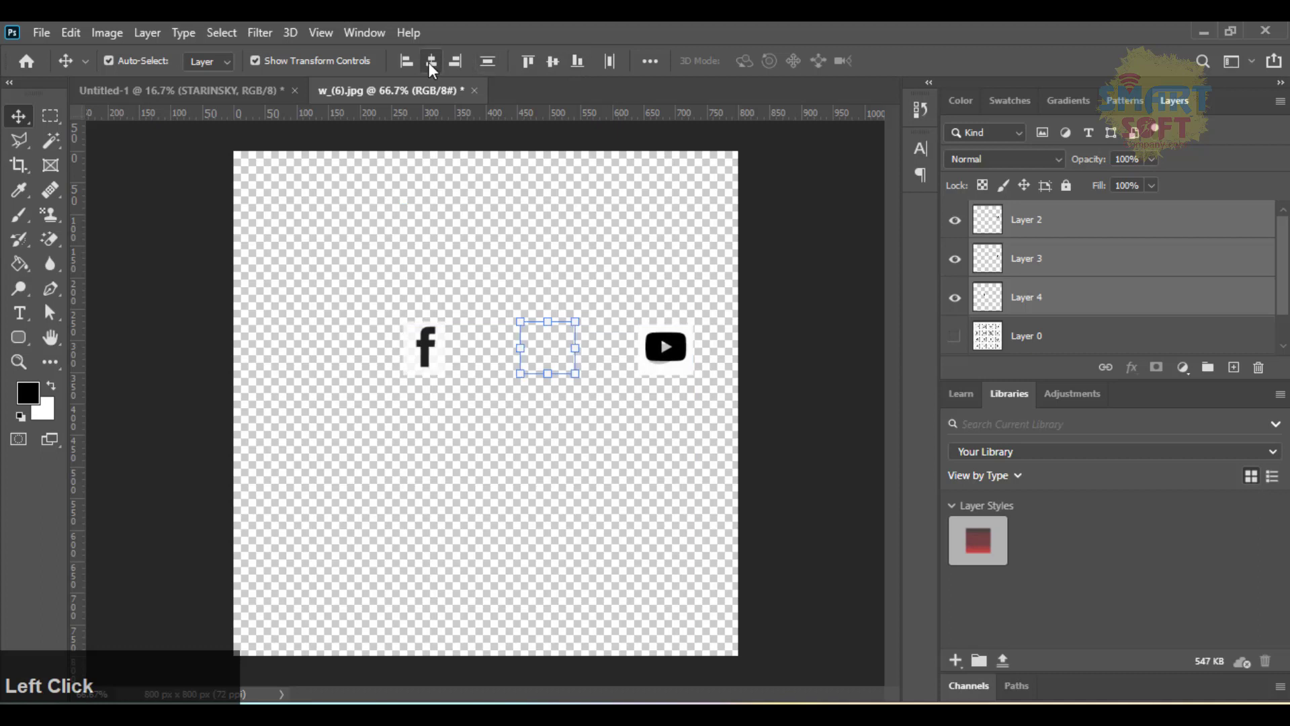
left_click(470, 228)
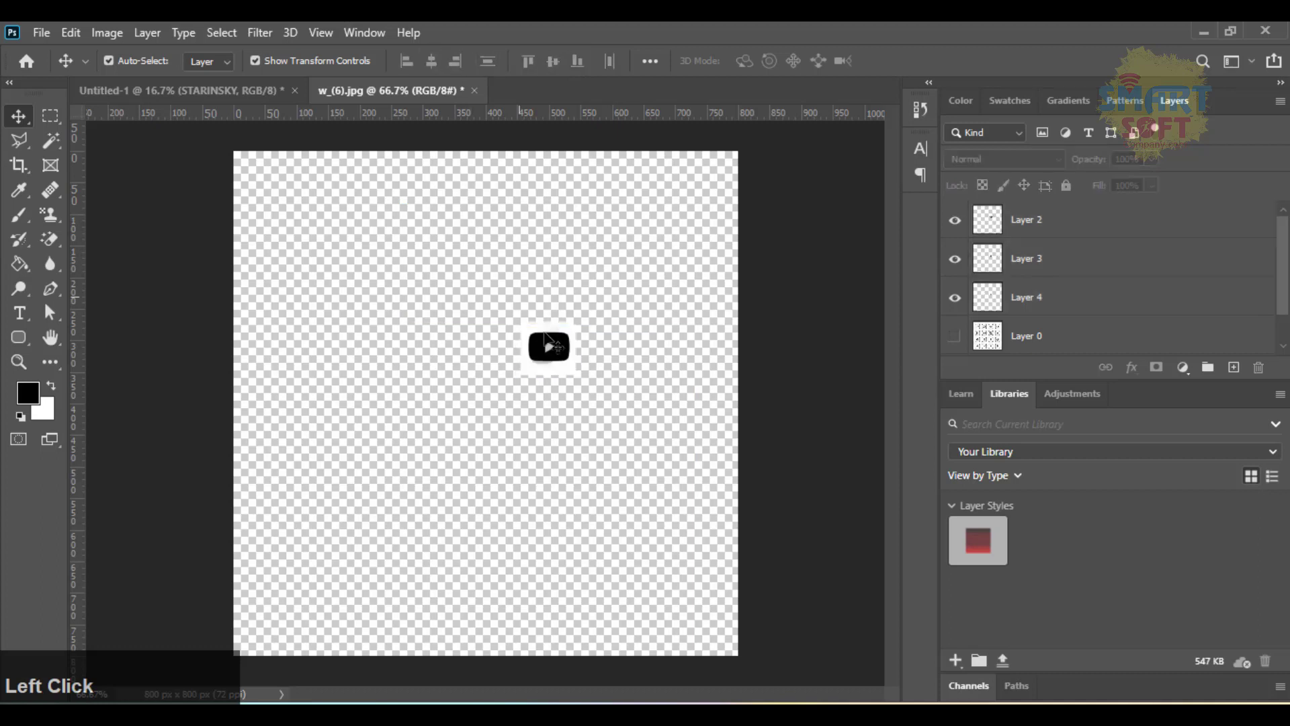
Nudge the YouTube icon to the left, off the stacked Twitter and Facebook icons
left_click(559, 354)
key("Left")
key("Left")
key("Left")
key("Left")
key("Left")
key("Left")
key("Left")
key("Left")
key("Left")
key("Left")
key("Left")
key("Left")
key("Left")
key("Left")
key("Left")
key("Left")
key("Left")
key("Left")
key("Left")
key("Left")
key("Left")
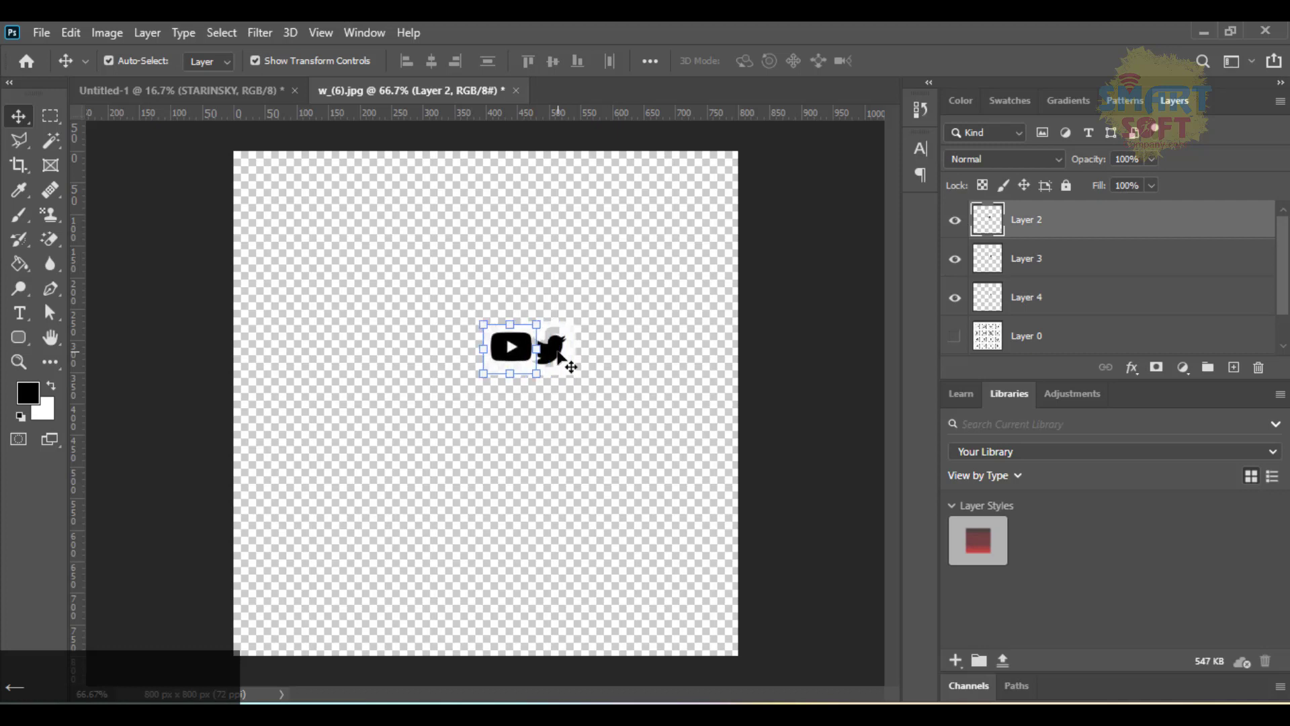
Nudge the Twitter bird to the right until it stands clear of the Facebook icon
left_click(568, 358)
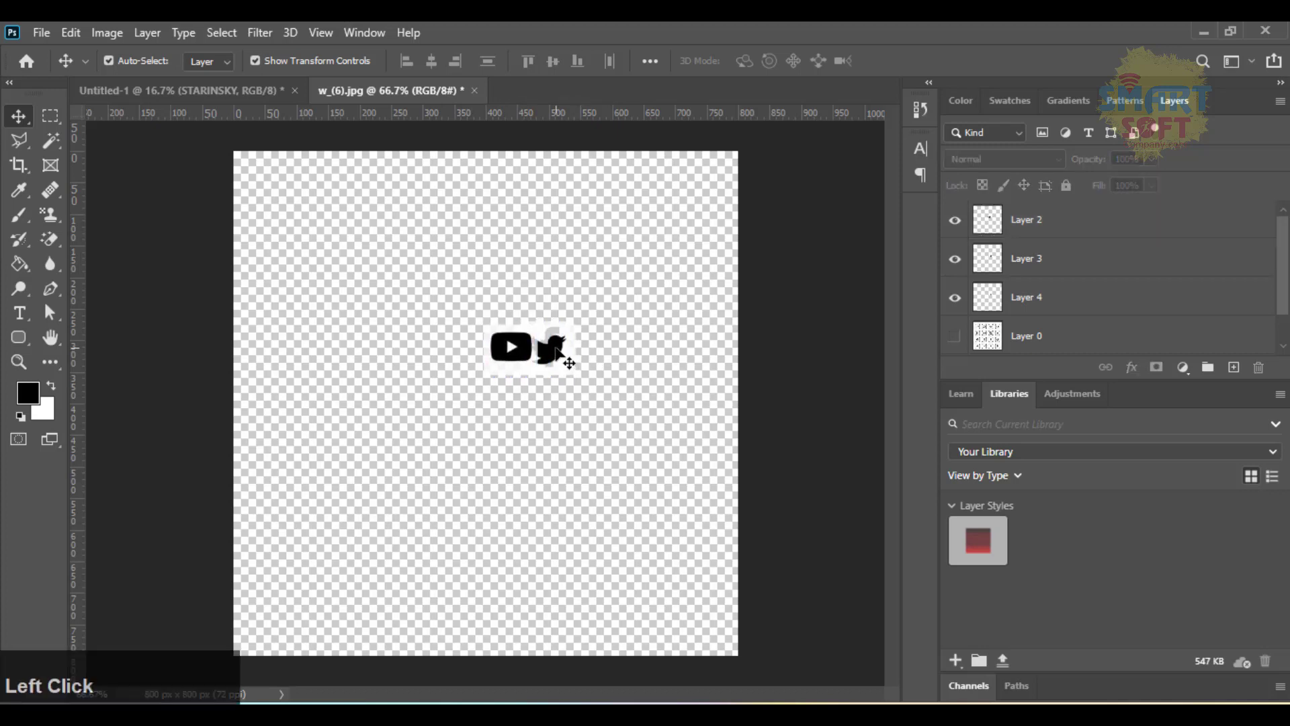
key("Right")
key("Right")
key("Right")
key("Right")
key("Right")
key("Right")
key("Right")
key("Right")
key("Right")
key("Right")
key("Right")
key("Right")
key("Right")
key("Right")
key("Right")
key("Right")
key("Right")
key("Right")
key("Right")
key("Right")
key("Right")
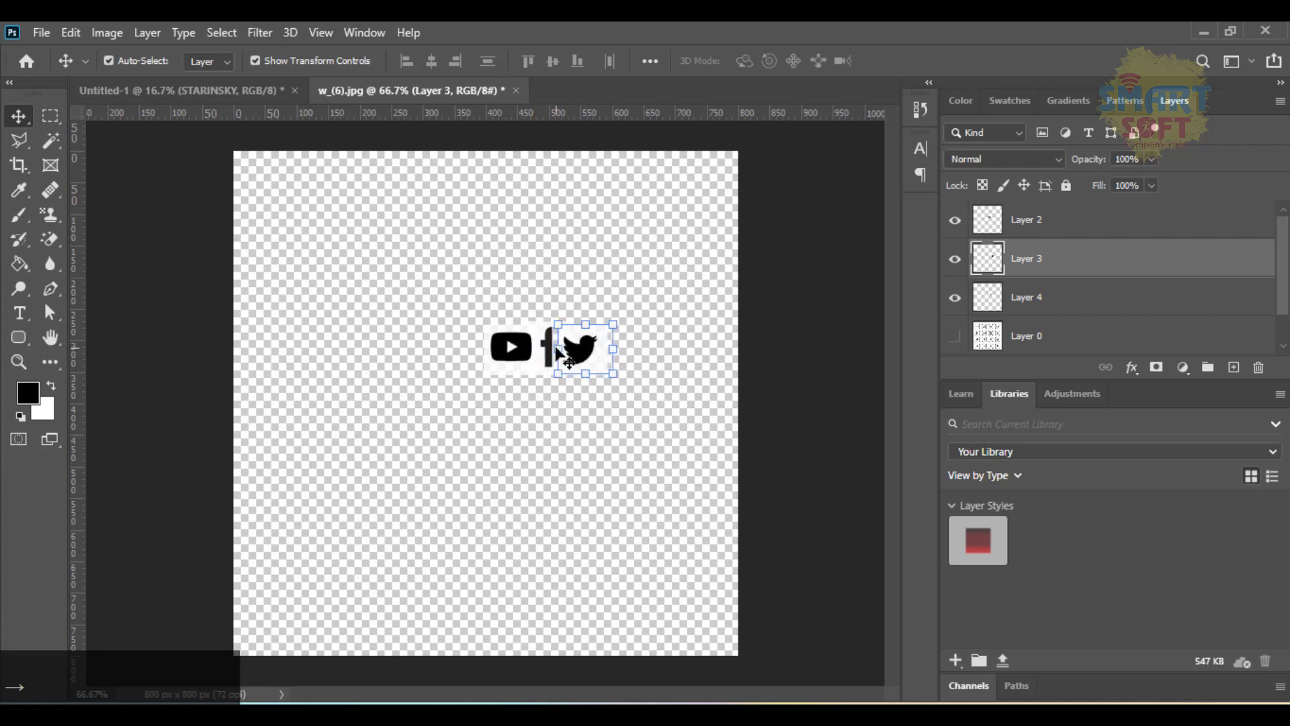
key("Right")
key("Right")
key("Right")
key("Right")
key("Right")
key("Right")
key("Right")
key("Right")
key("Right")
key("Right")
key("Right")
key("Right")
key("Right")
key("Right")
key("Right")
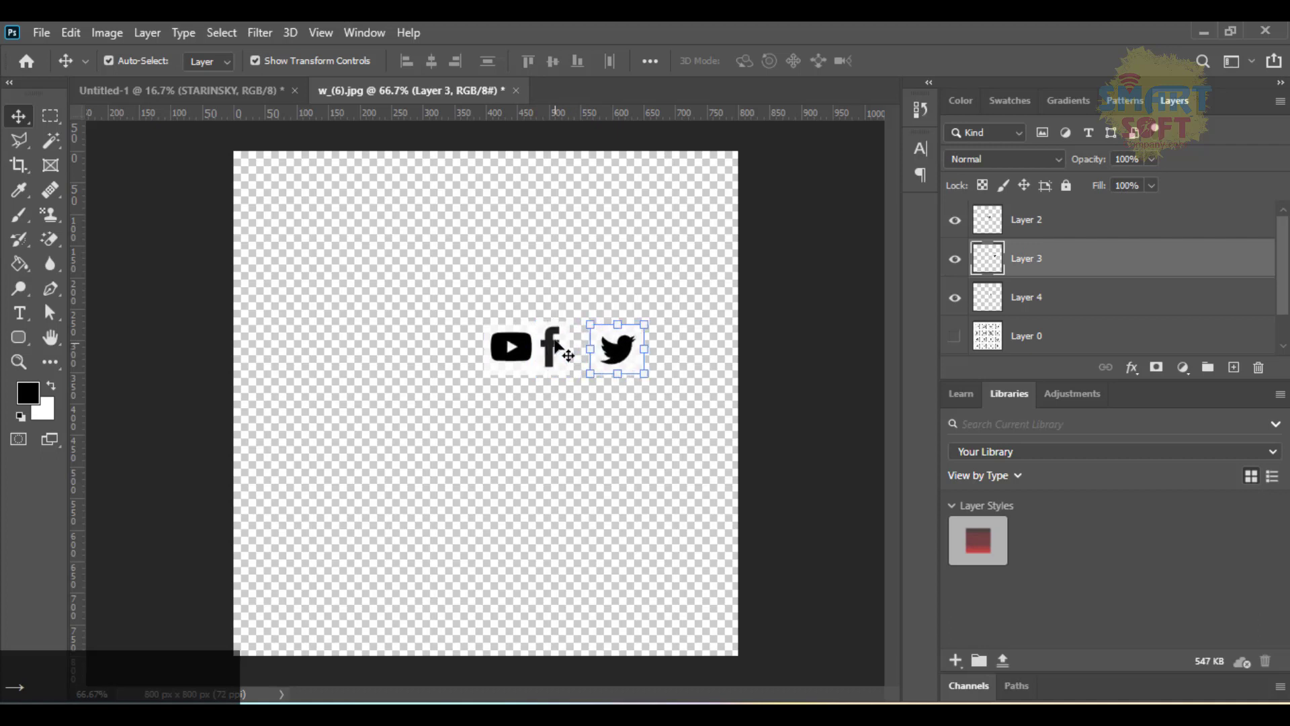
Nudge the YouTube icon further left in larger increments to leave a gap beside the Facebook icon
left_click(527, 348)
key("shift+Left")
key("shift+Left")
key("shift+Left")
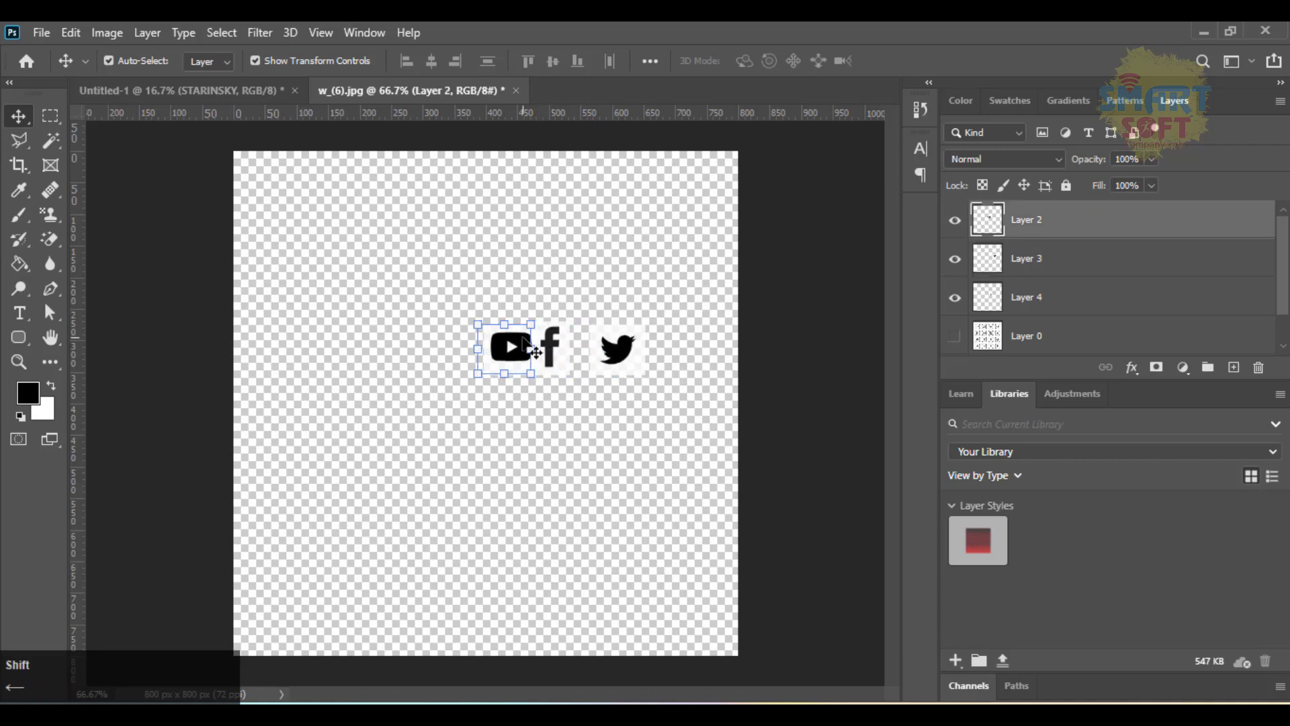
key("shift+Left")
left_click_drag(458, 264, 657, 379)
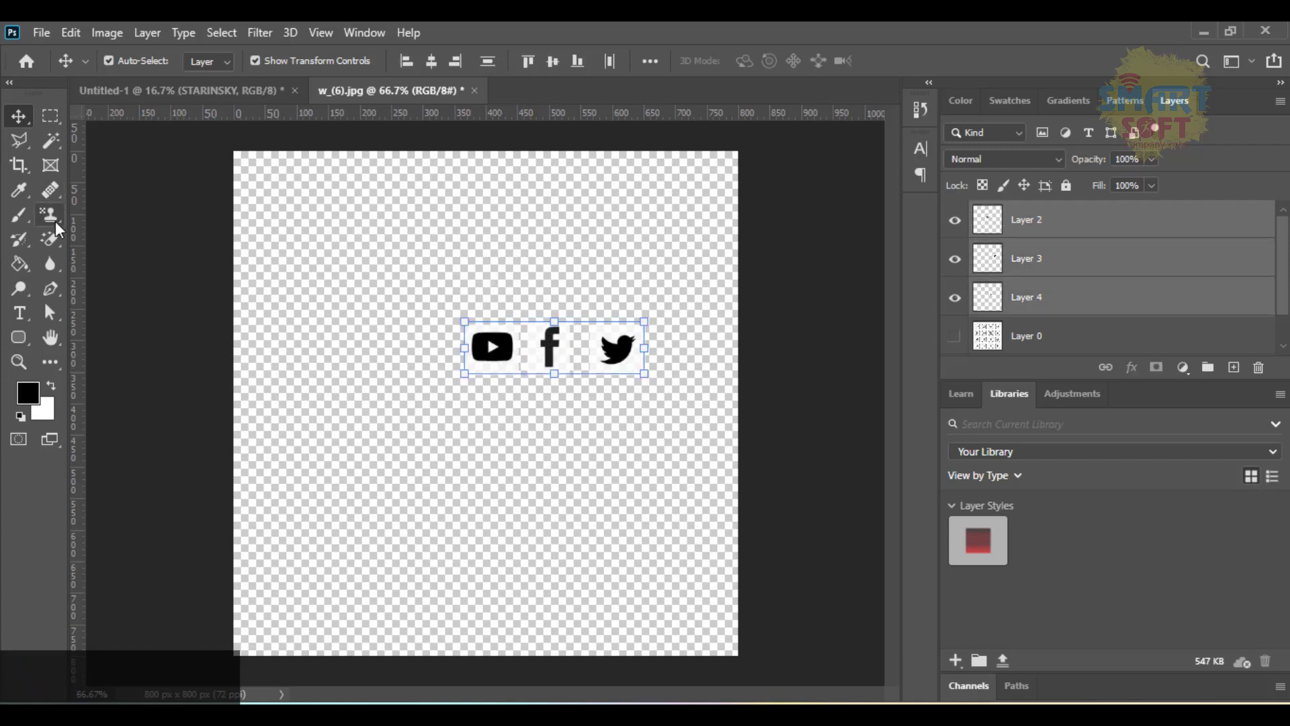
left_click(50, 239)
key("space")
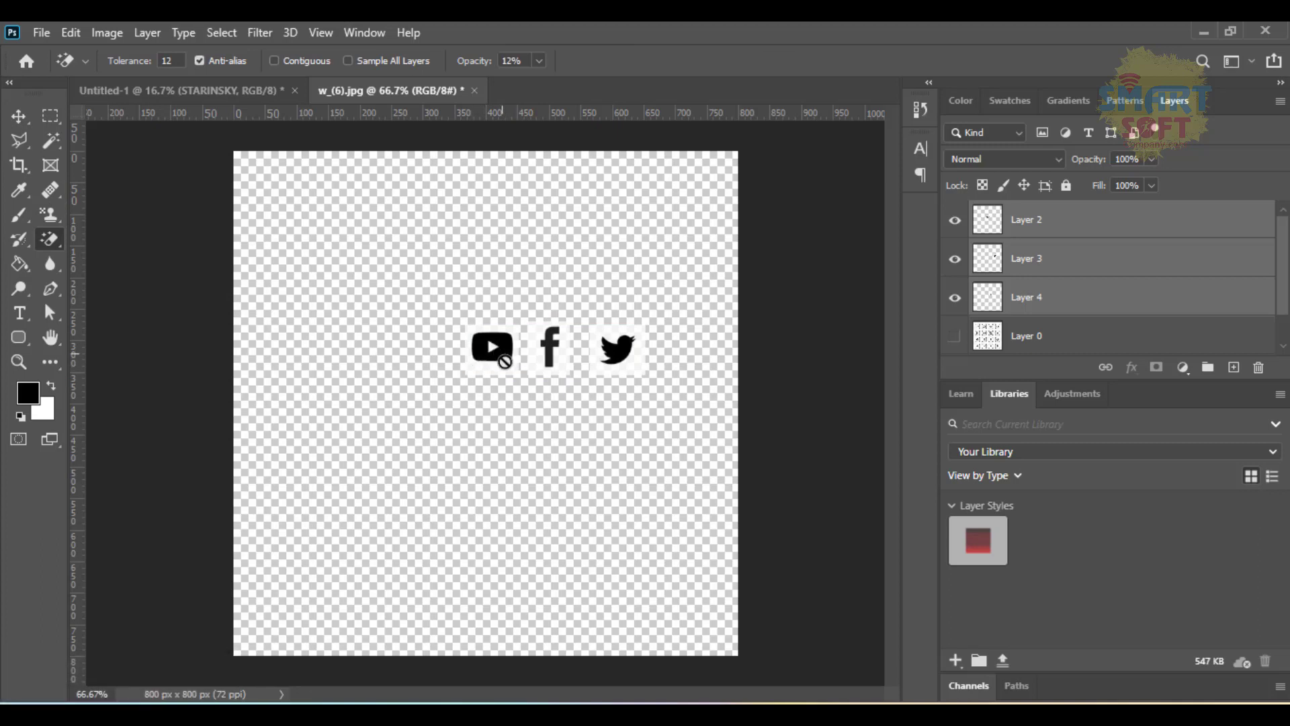
left_click(19, 115)
left_click(403, 388)
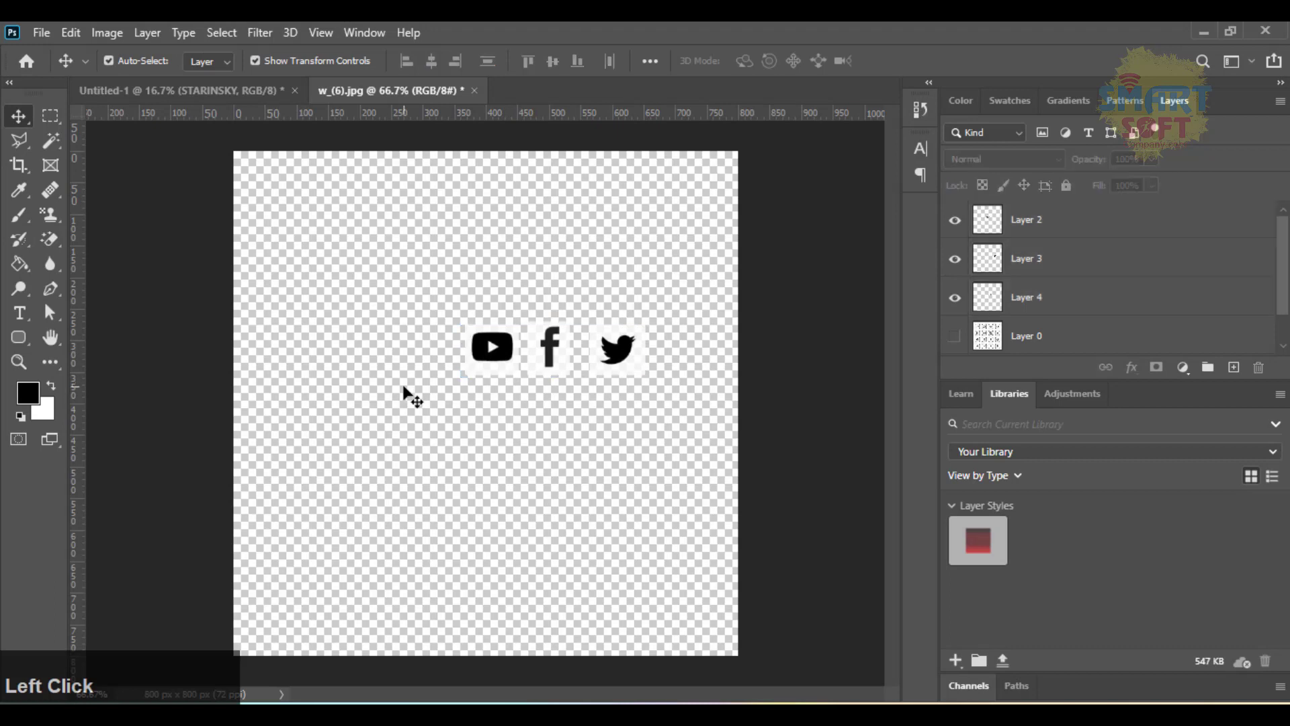
Set the Magic Eraser opacity to 100% and erase the white background around the YouTube icon on Layer 2
key("ctrl+equal")
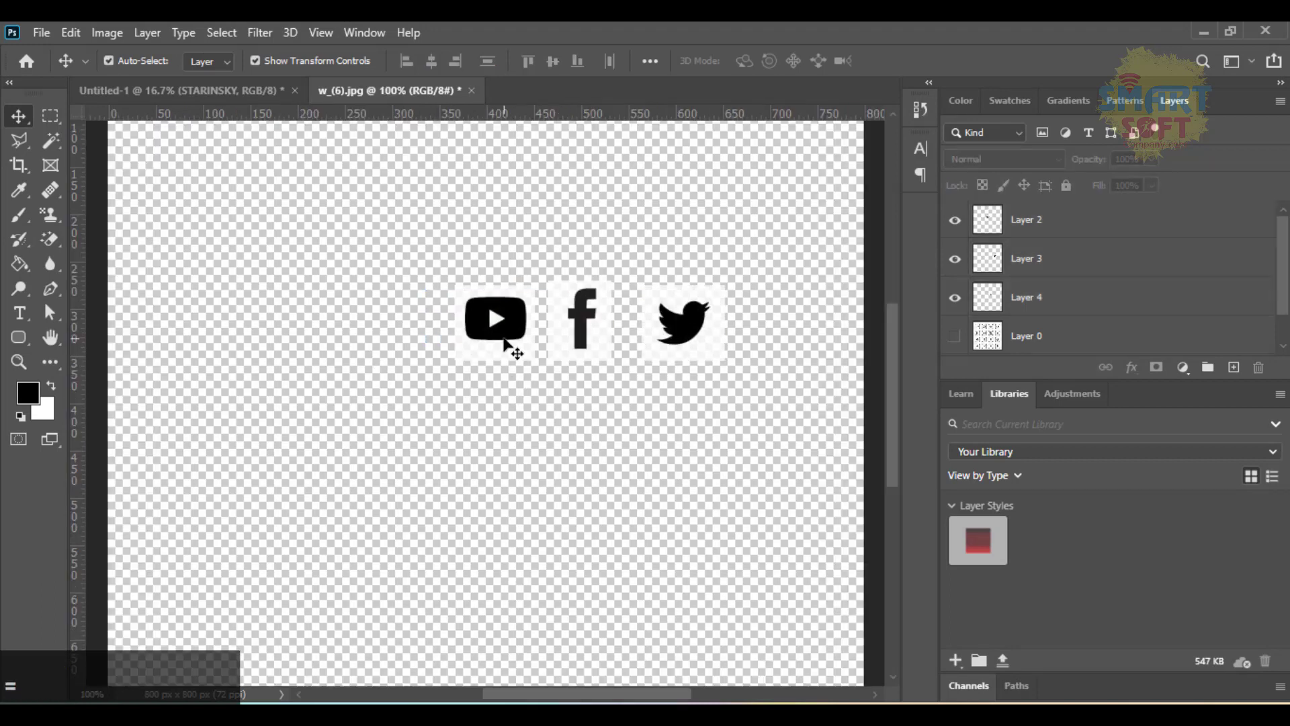
left_click(507, 344)
left_click(57, 240)
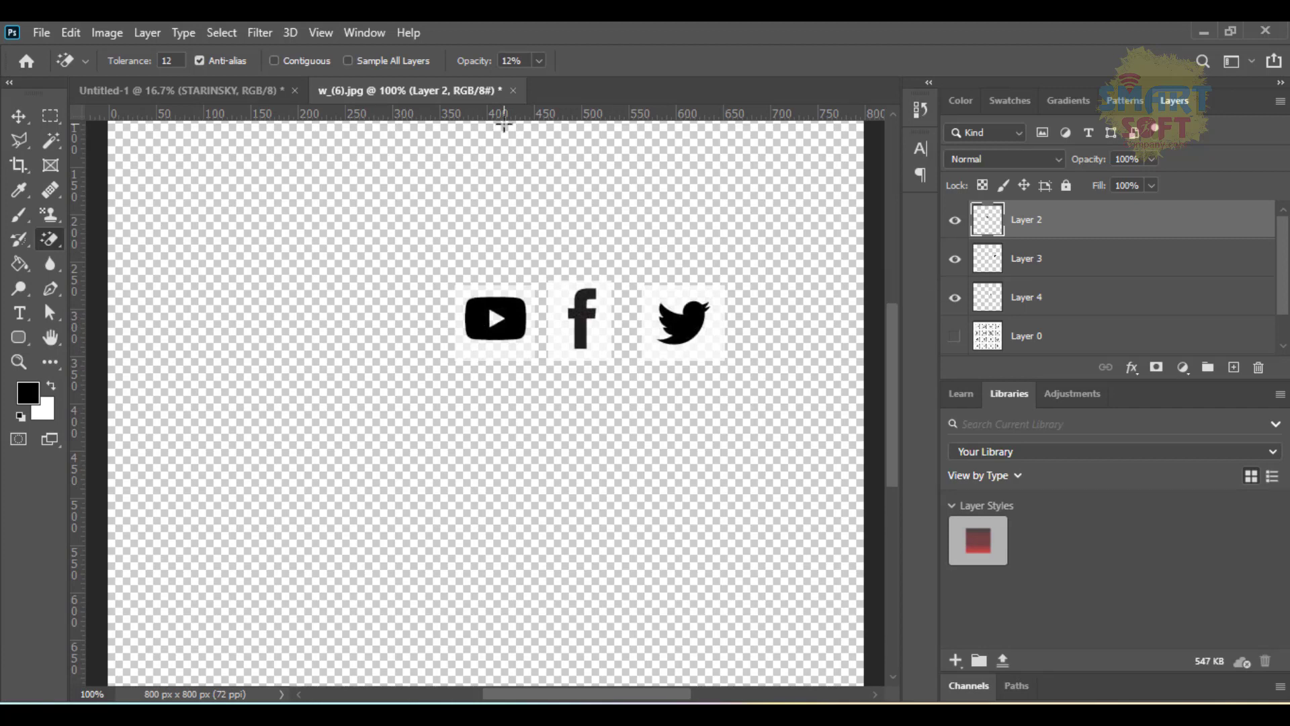
left_click_drag(538, 59, 700, 121)
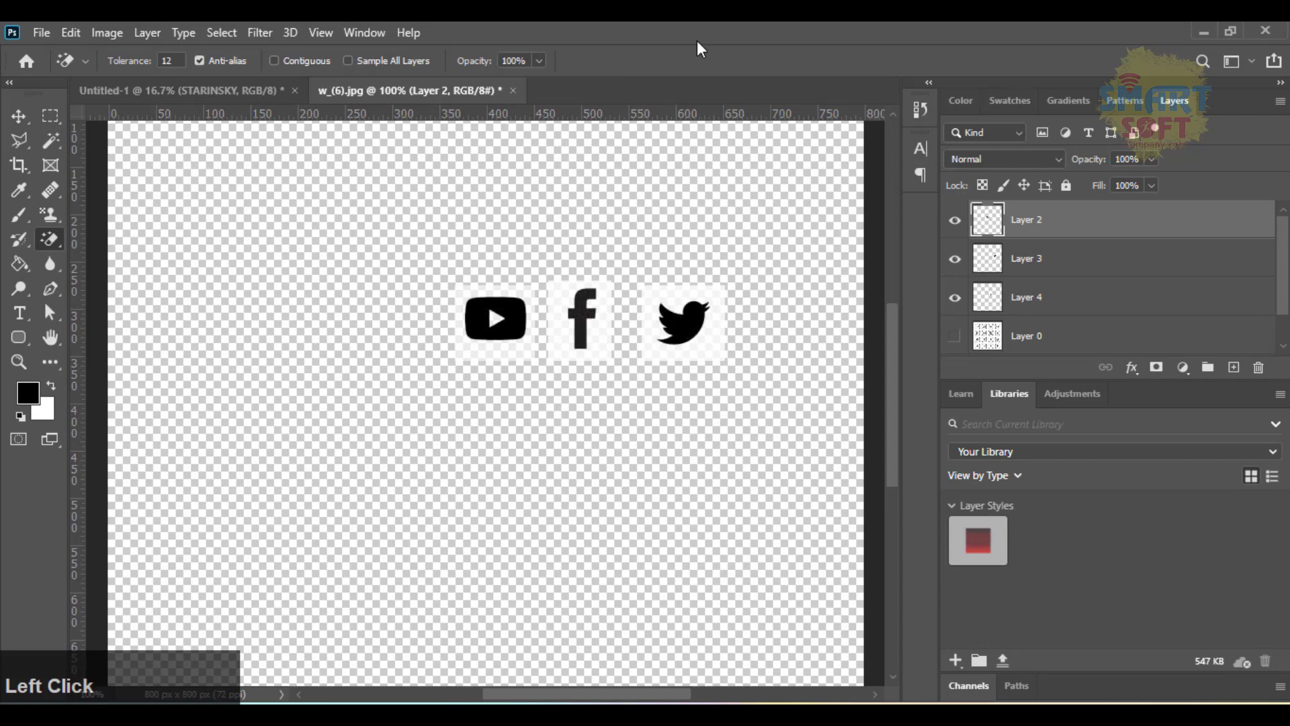
left_click(515, 356)
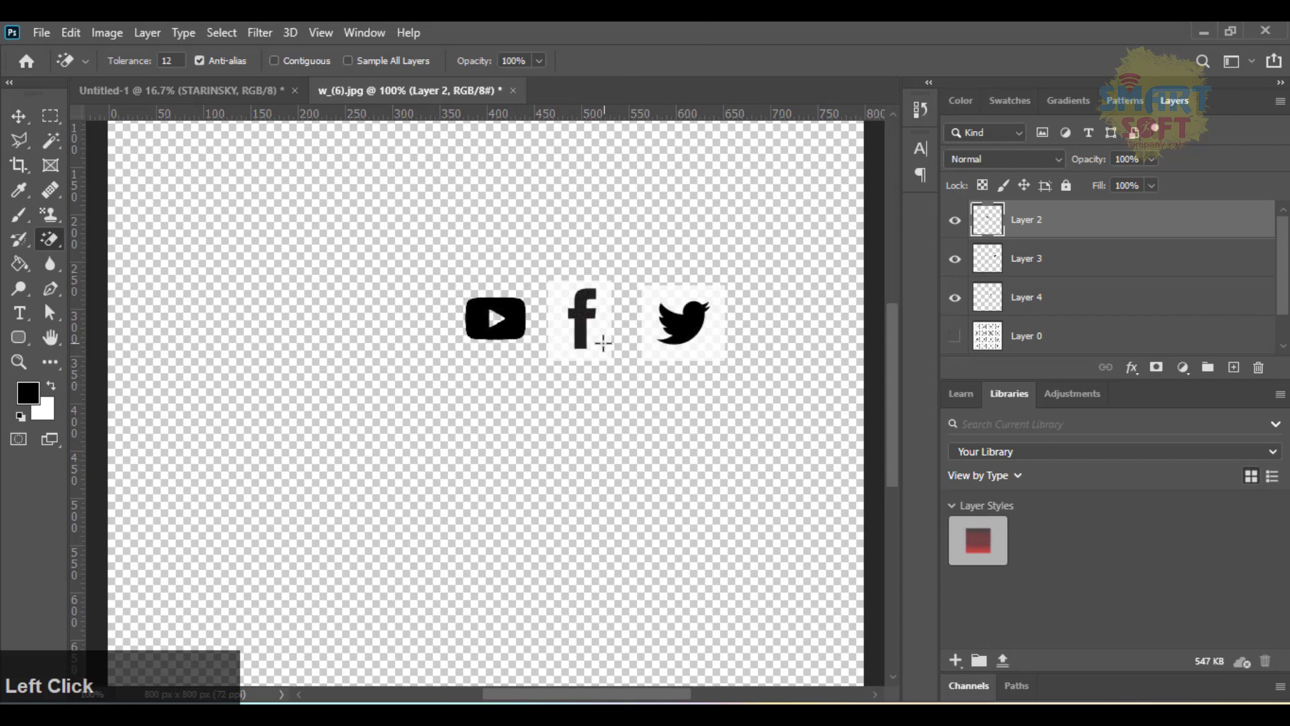
Erase the white backgrounds around the Twitter bird on Layer 3 and the Facebook f on Layer 4
left_click(1020, 276)
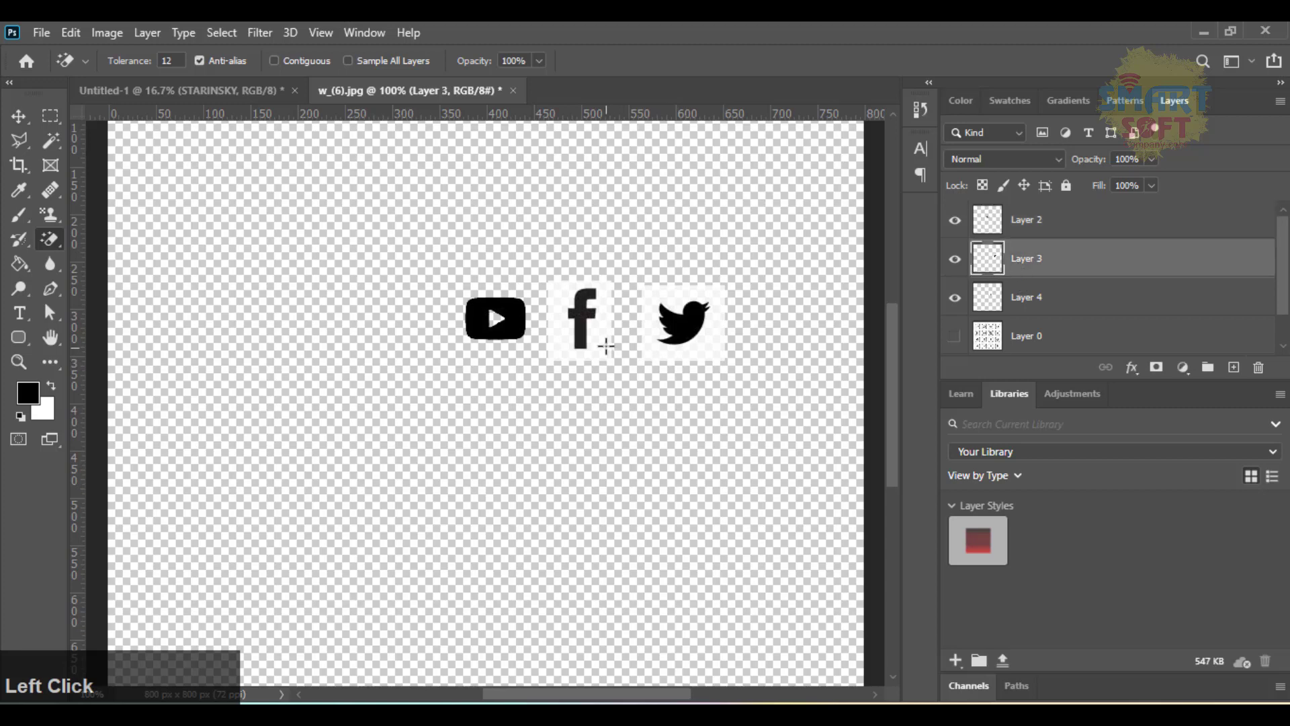
left_click(655, 342)
left_click(1028, 297)
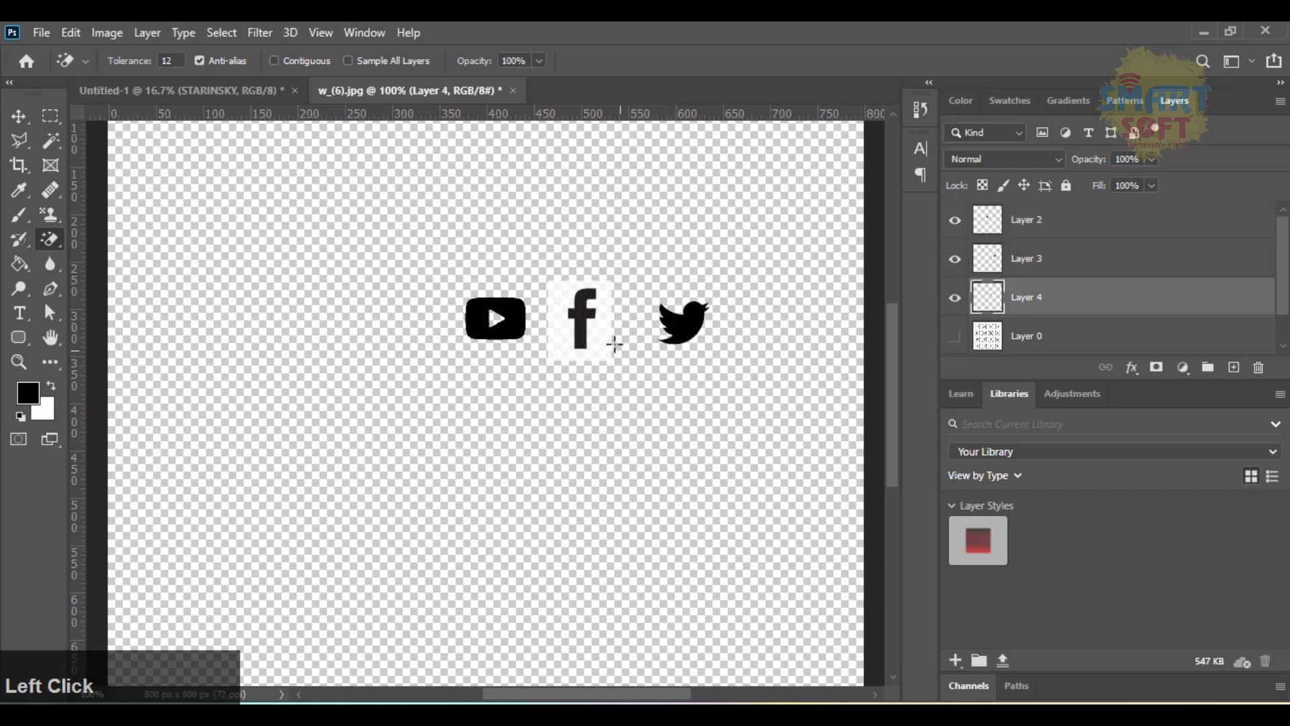
left_click(608, 341)
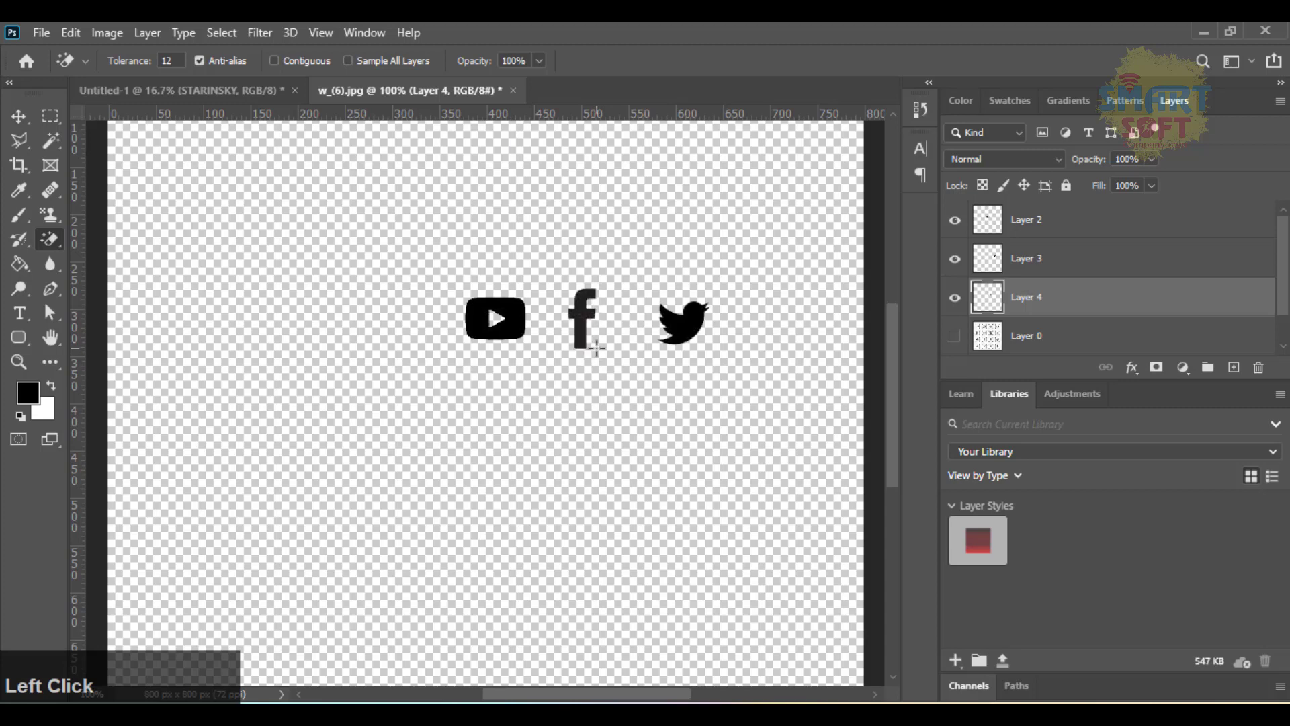
Apply a white (ffffff) Color Overlay to the Facebook icon on Layer 4
left_click(18, 117)
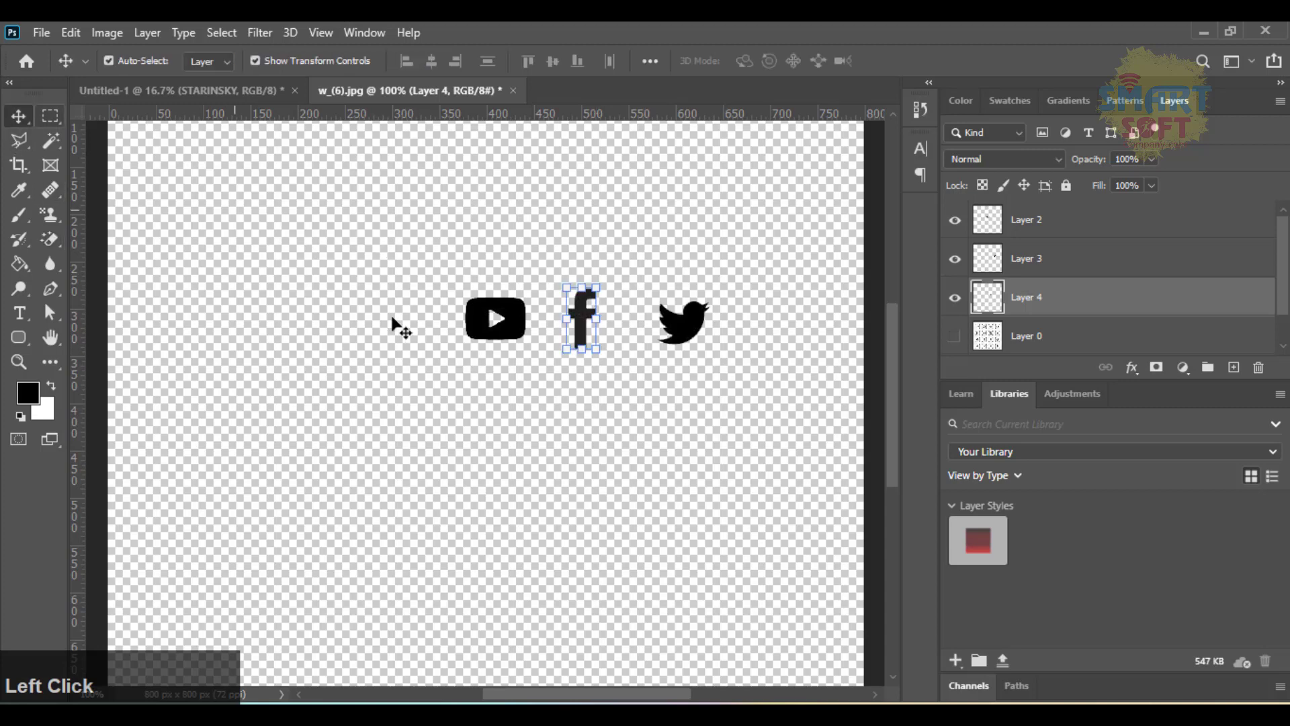
left_click(1131, 366)
left_click(1173, 495)
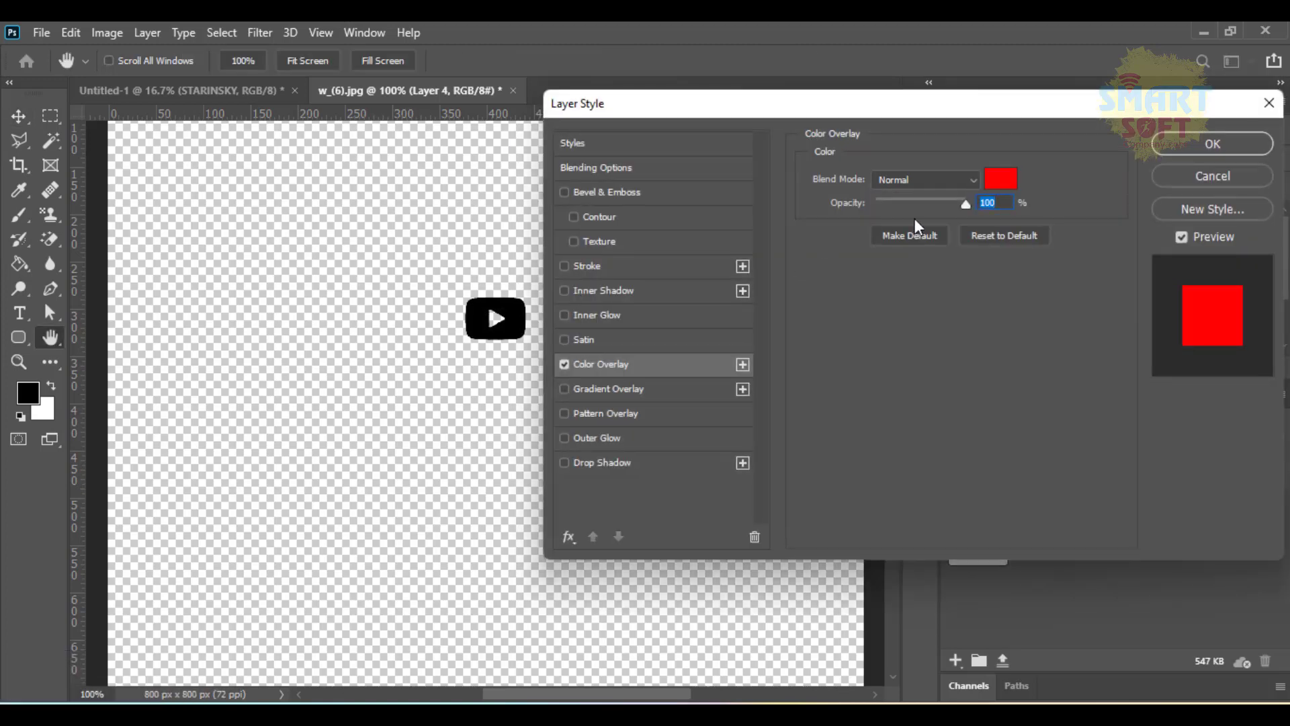
left_click(1009, 189)
left_click(486, 300)
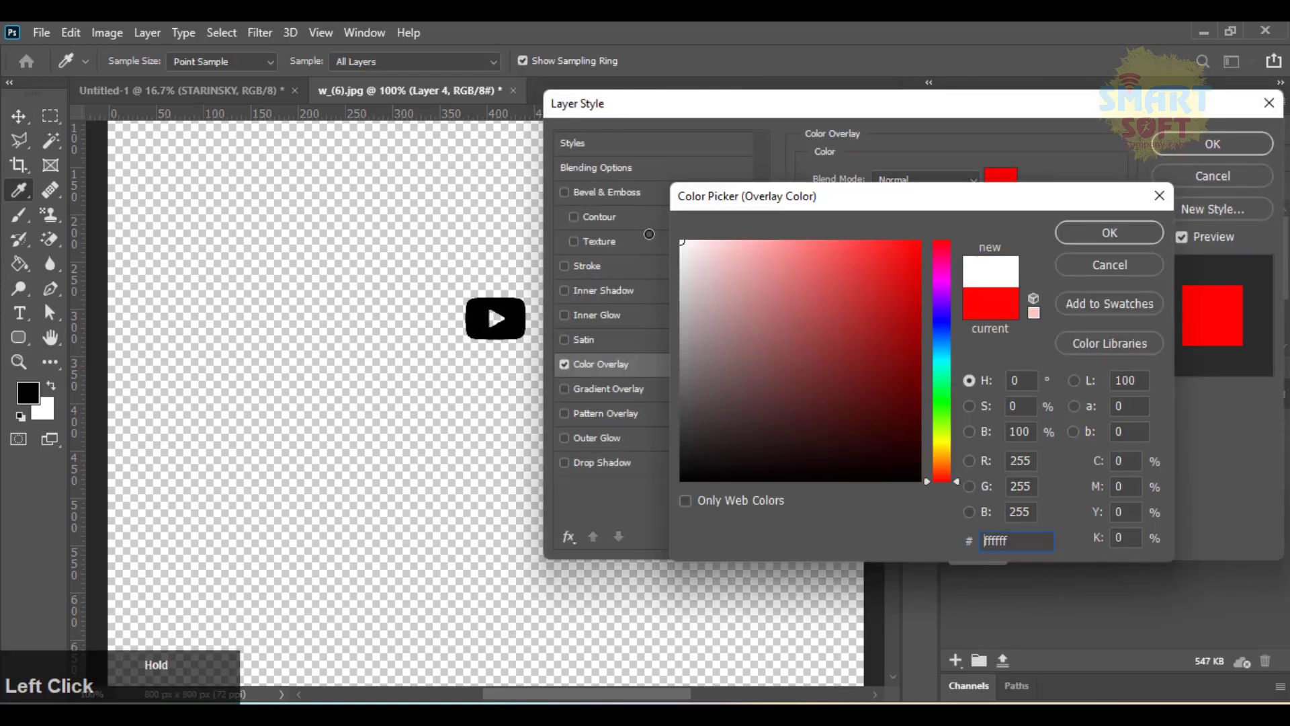
left_click(1102, 233)
left_click(1209, 143)
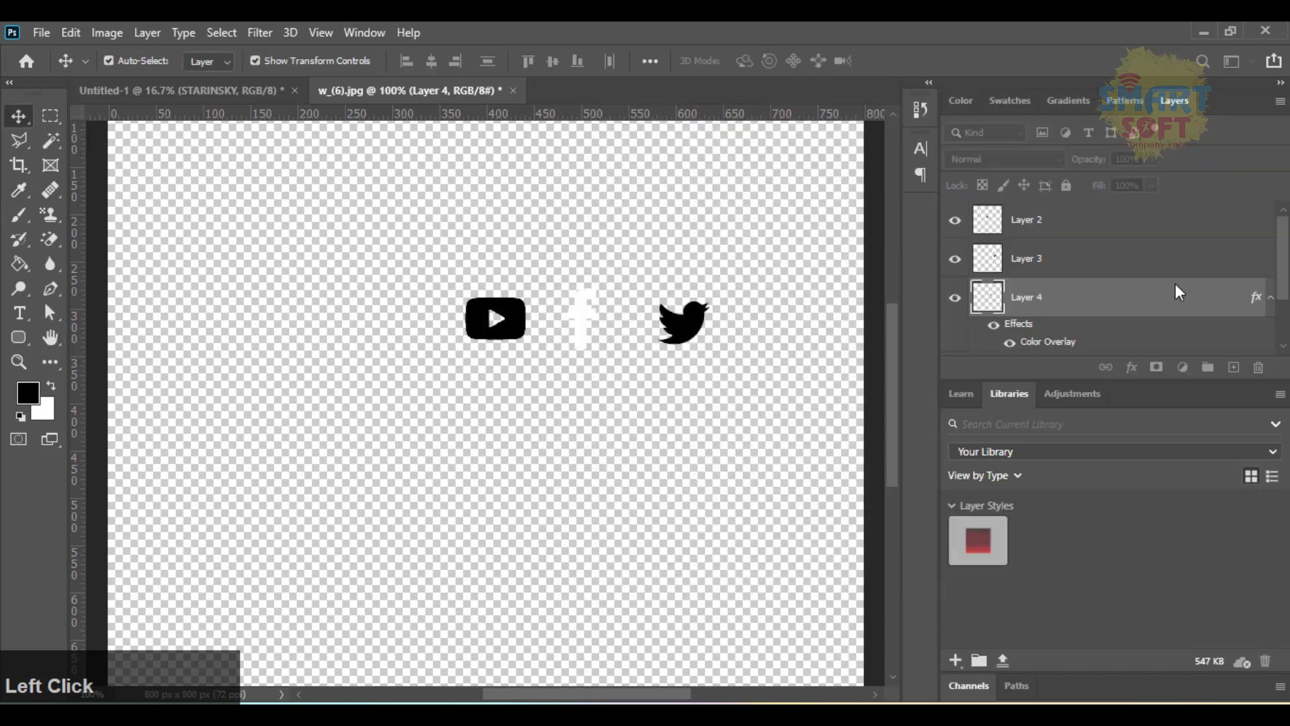
Copy Layer 4's layer style and paste it onto the YouTube, Facebook and Twitter icon layers together
right_click(1168, 298)
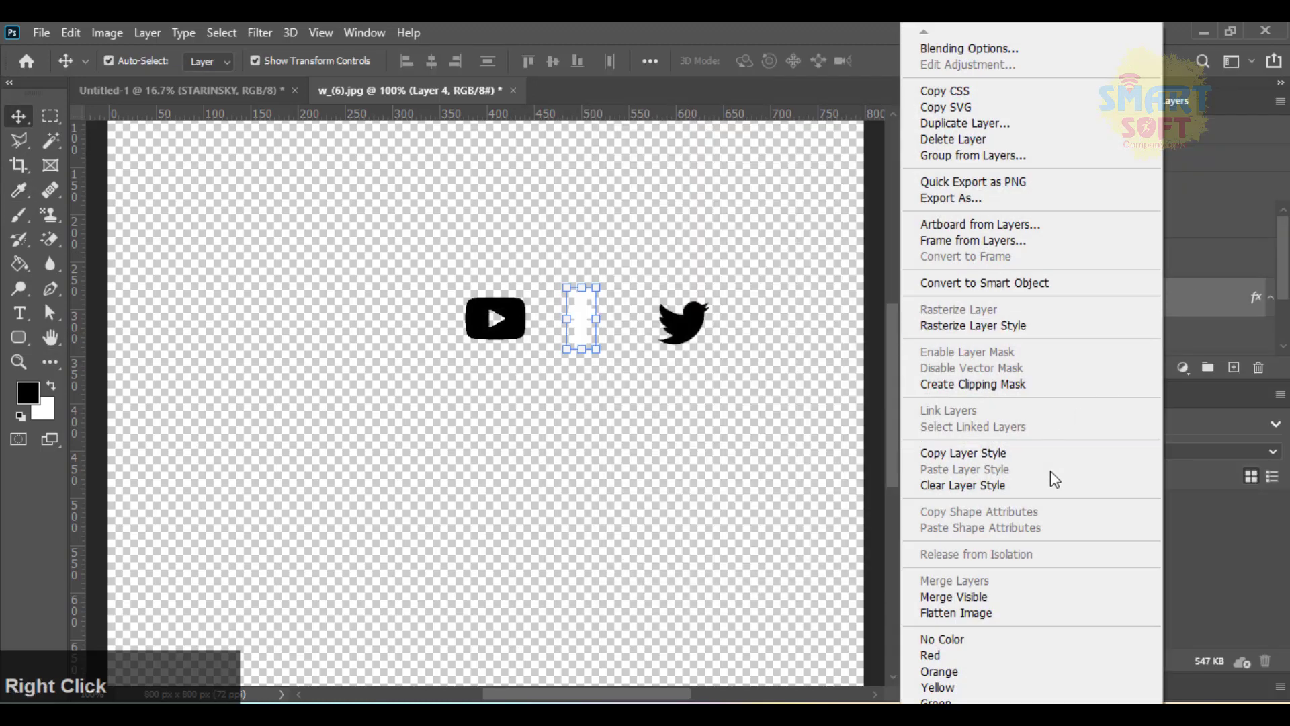
left_click(1030, 453)
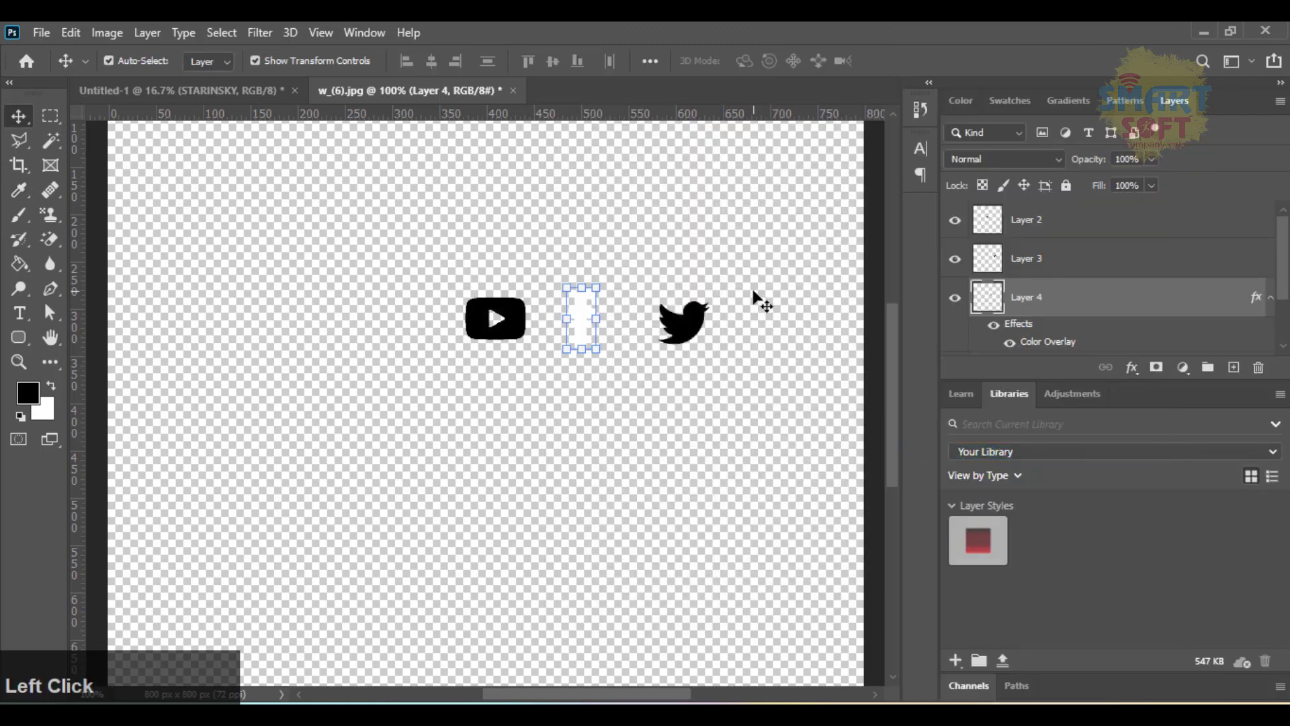
left_click_drag(753, 293, 437, 331)
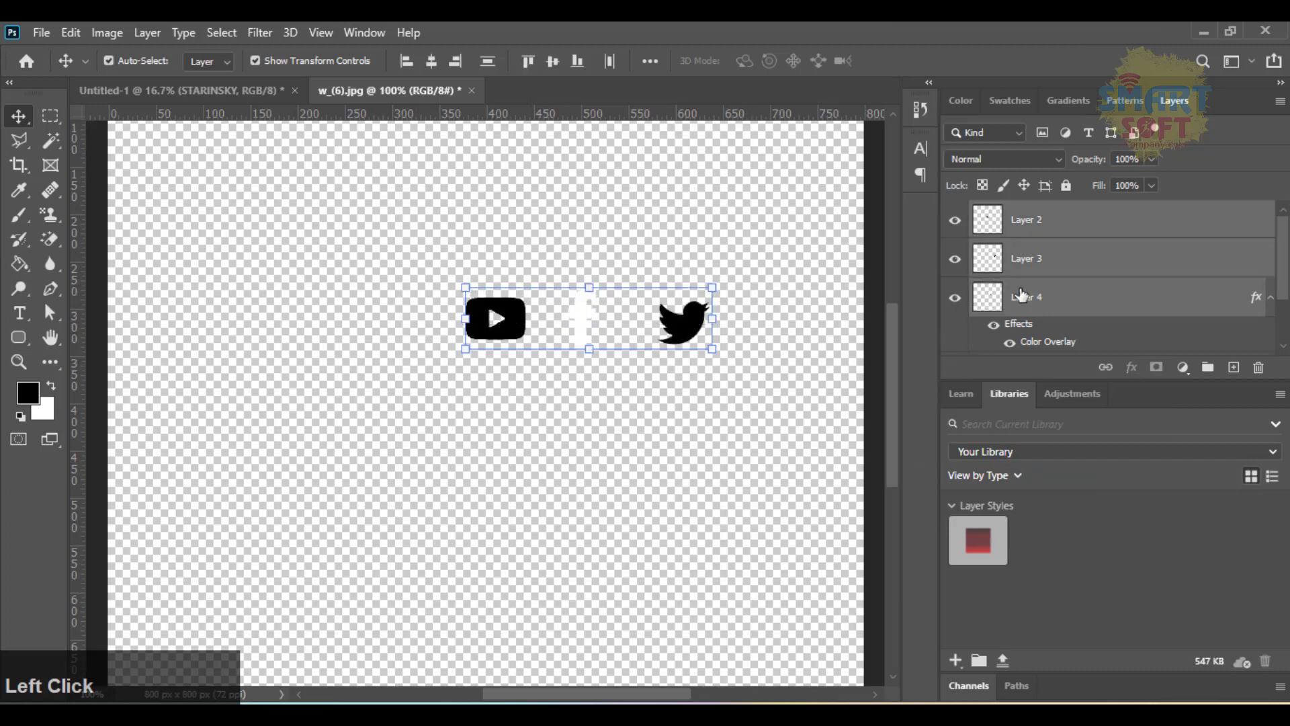
right_click(1037, 306)
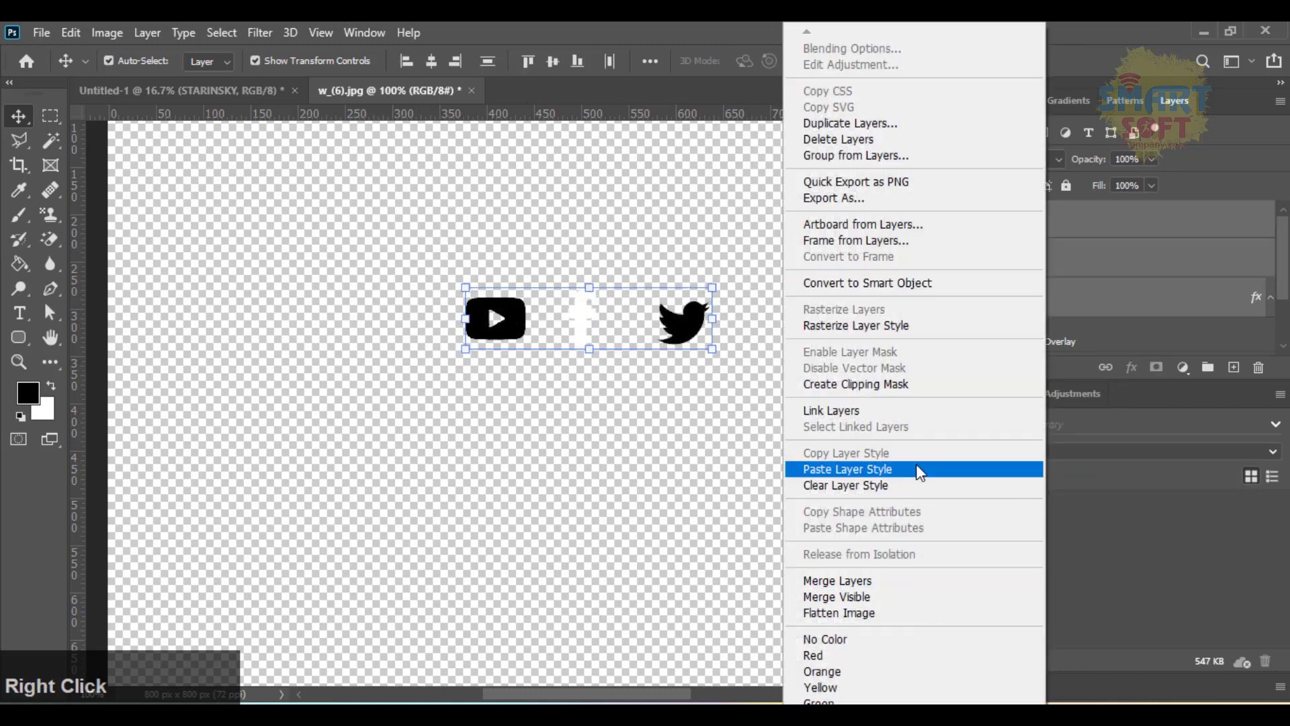
left_click(916, 469)
Bring the three white icons from the icon sheet into the poster and enlarge them proportionally to about 461%
left_click_drag(586, 307, 486, 558)
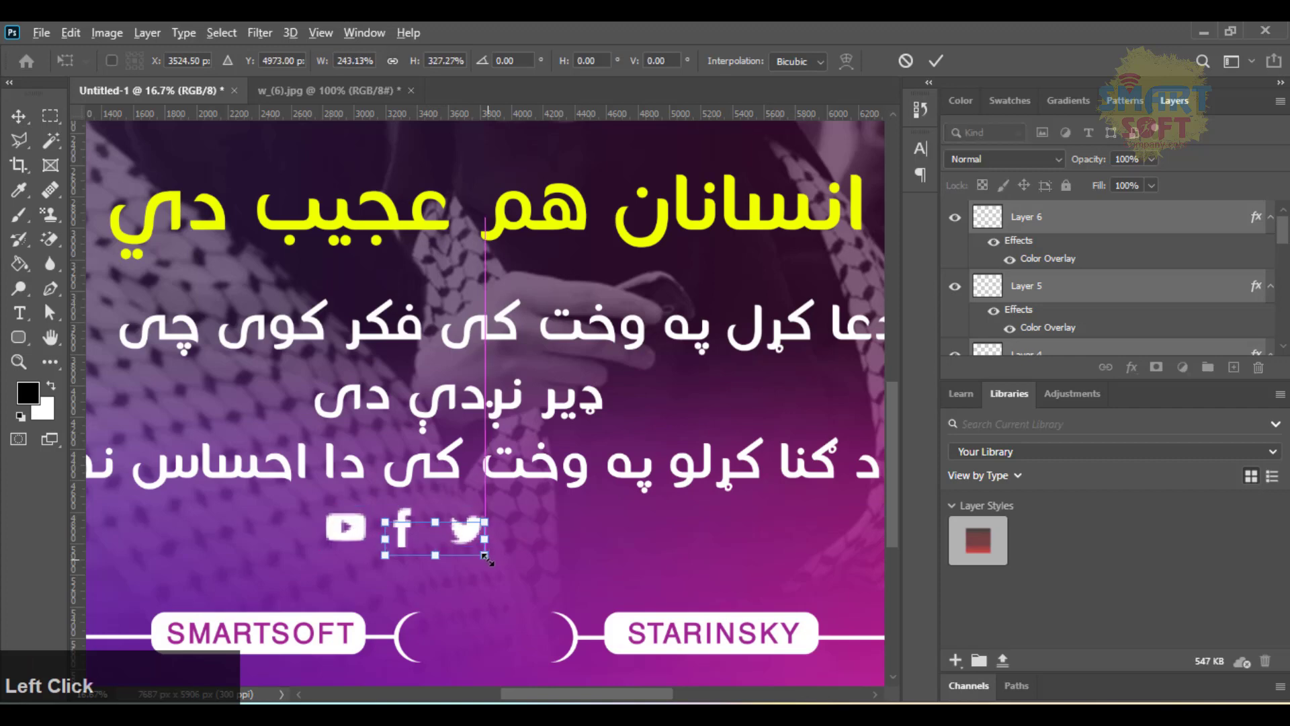
key("ctrl+z")
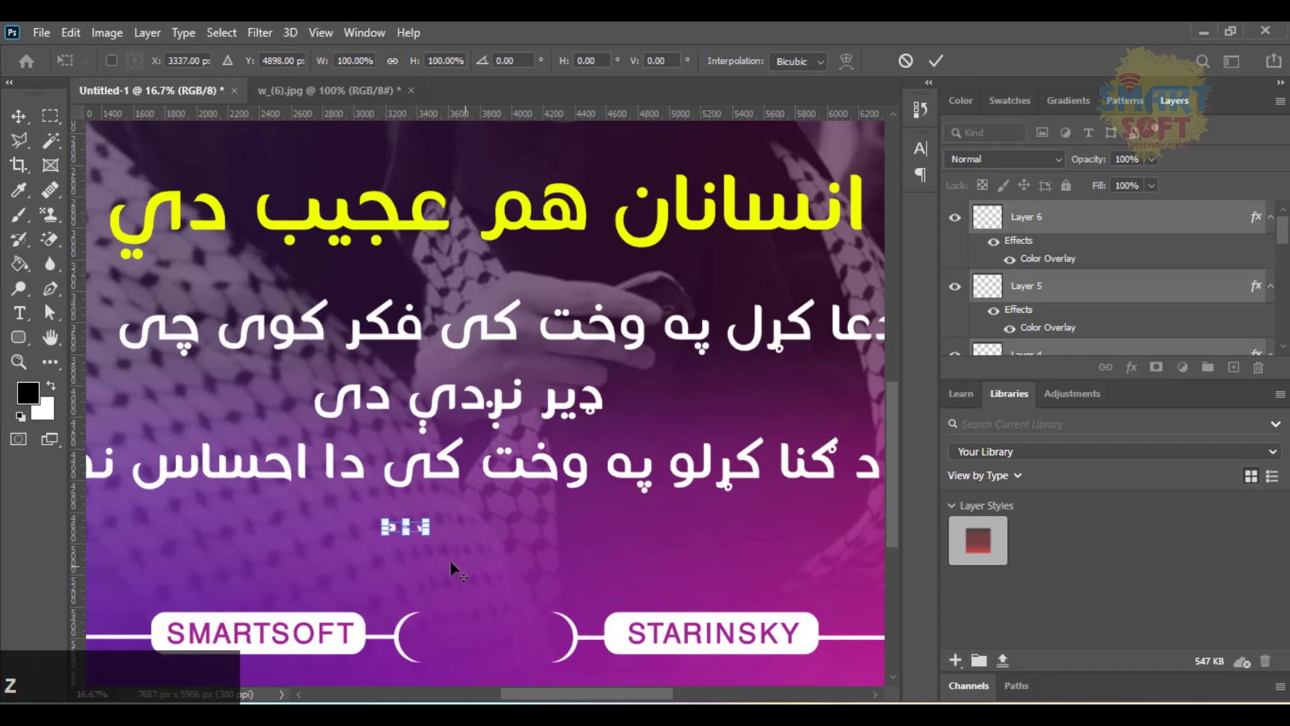
left_click_drag(428, 530, 505, 549)
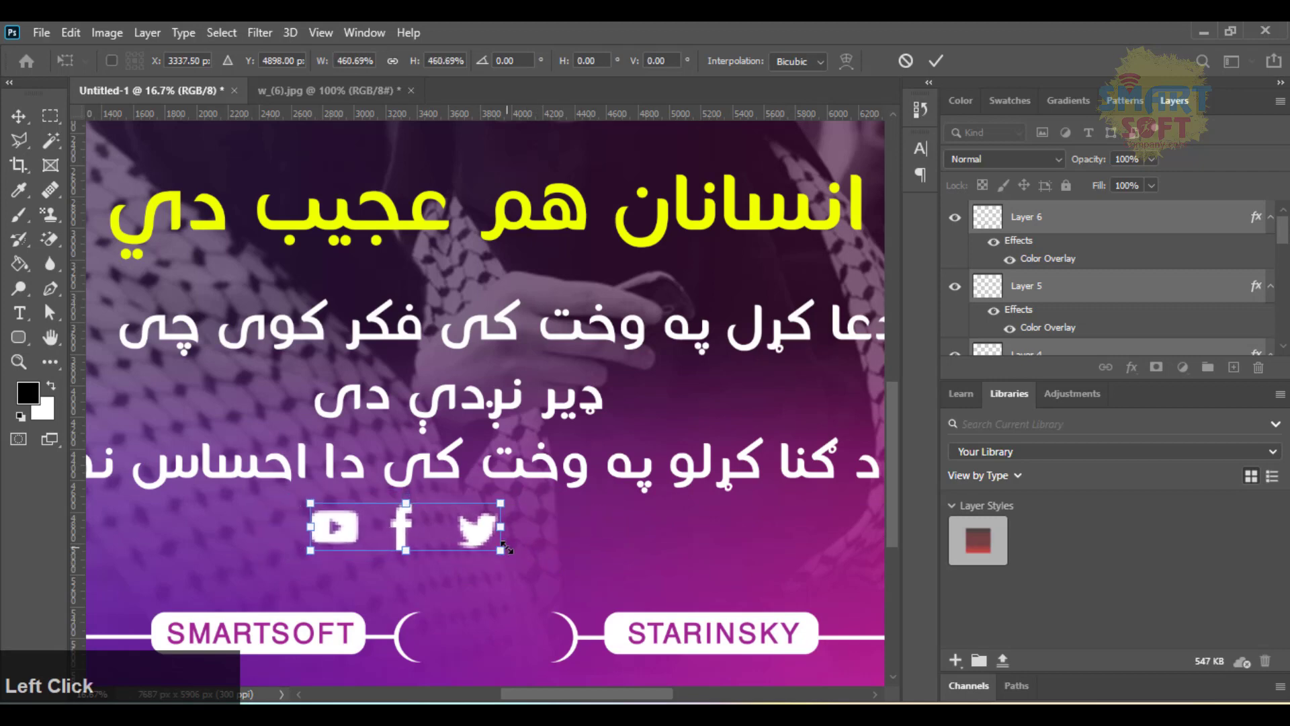
key("Return")
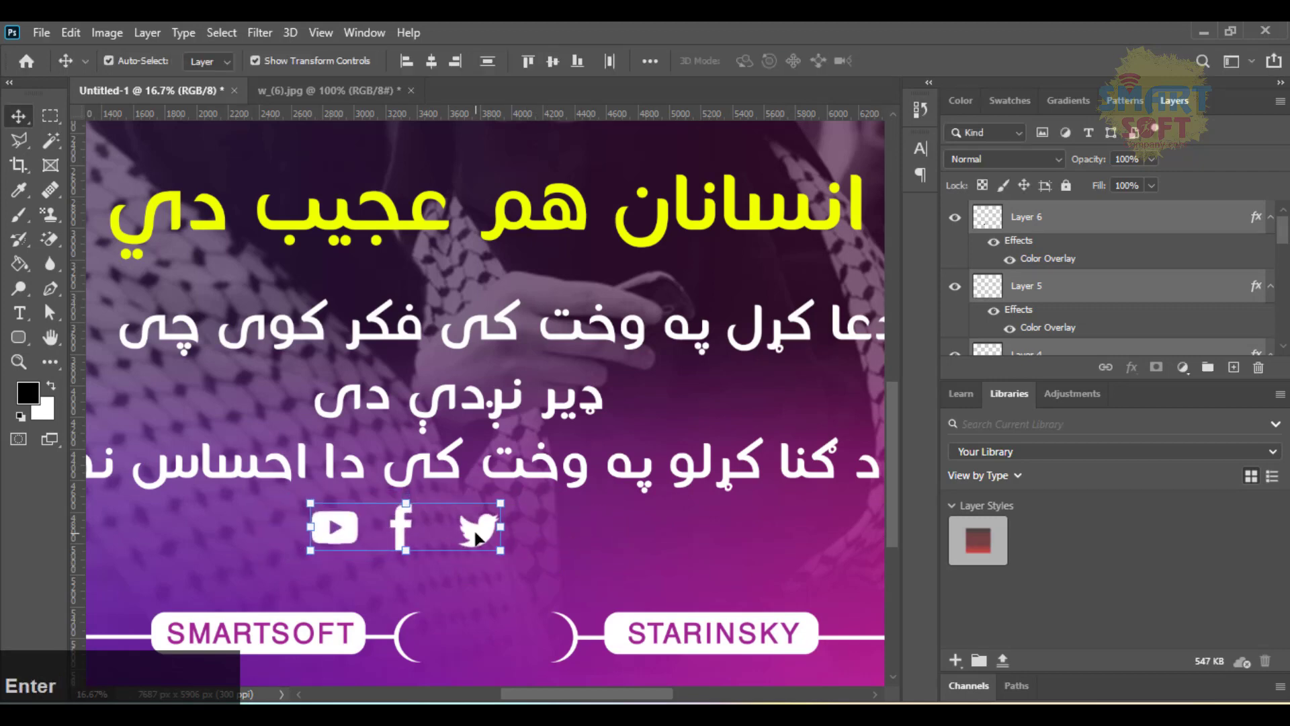
Shift the Twitter icon on Layer 5 closer to the Facebook icon
left_click(475, 537)
left_click(531, 534)
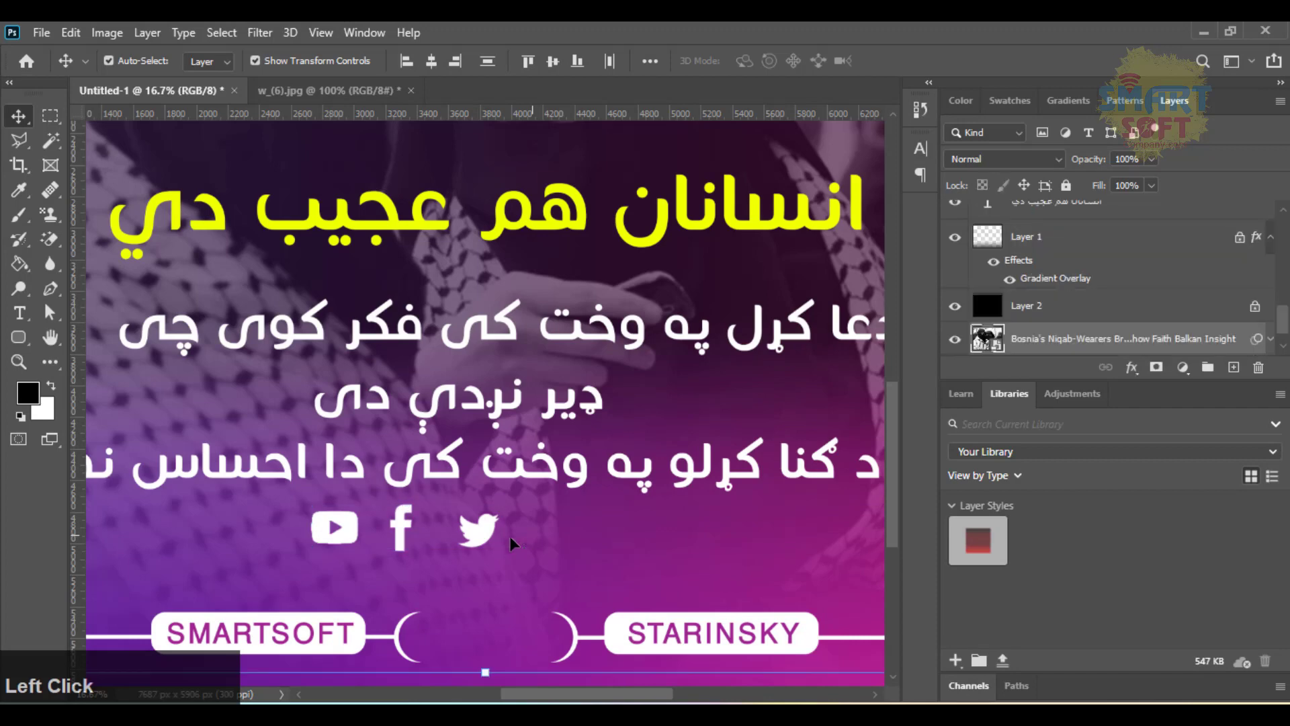
left_click(484, 531)
key("Left")
key("Left")
key("Left")
left_click_drag(484, 534, 462, 531)
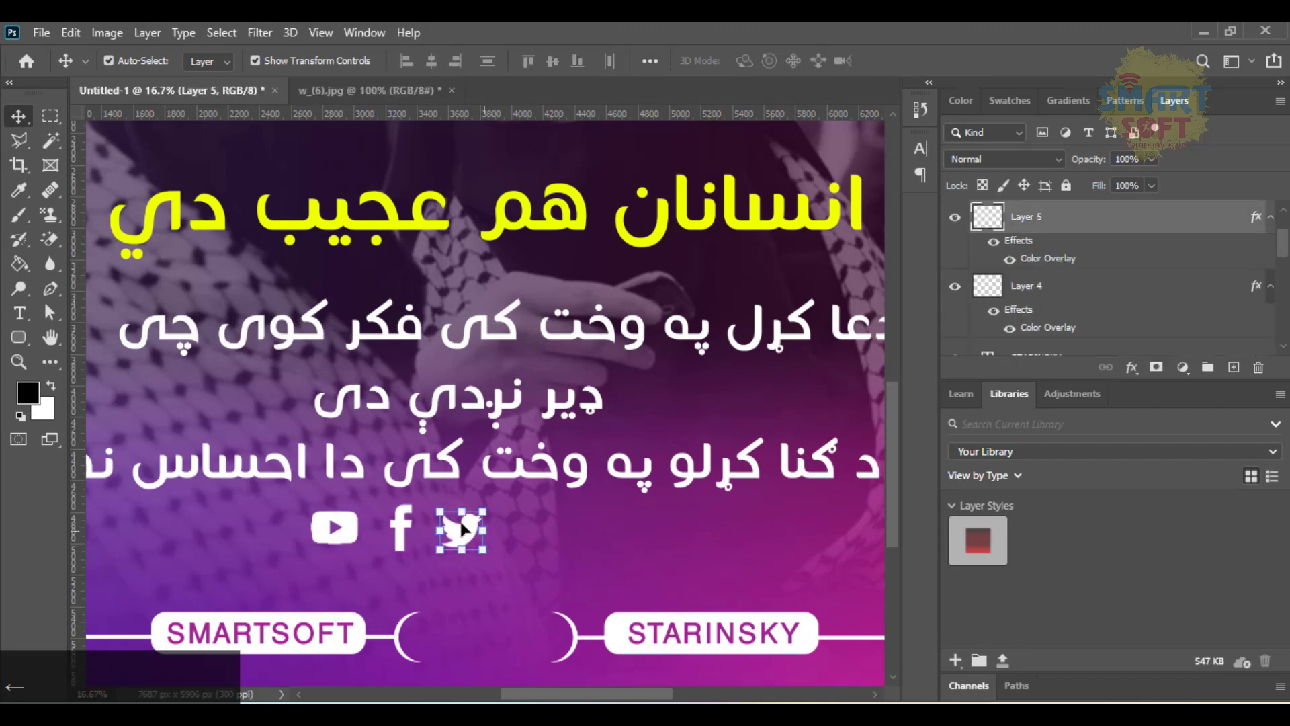
Nudge the YouTube icon on Layer 6 closer to the Facebook icon
left_click(342, 526)
key("shift+Right")
key("shift+Right")
key("shift+Right")
key("shift+Right")
key("shift+Right")
key("shift+Right")
key("shift+Right")
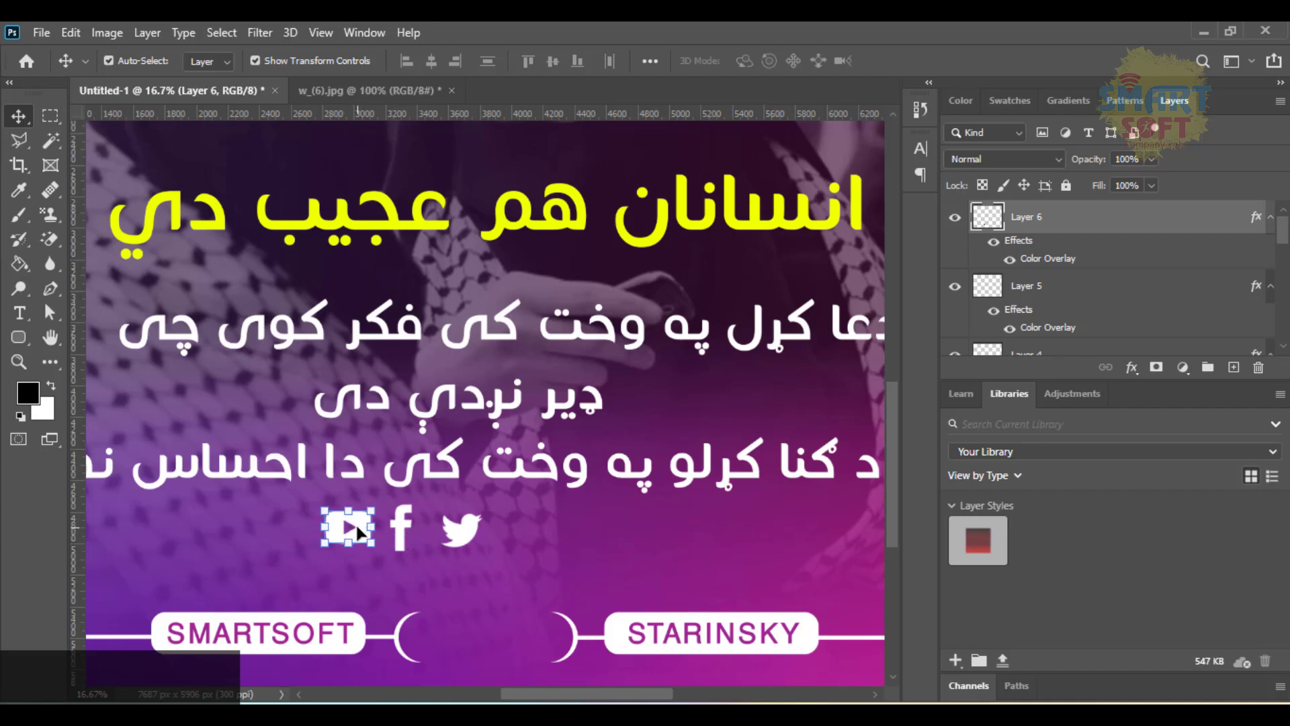
Place the Facebook, YouTube and Twitter icons side by side in that order between the two crescents
left_click_drag(358, 529, 498, 640)
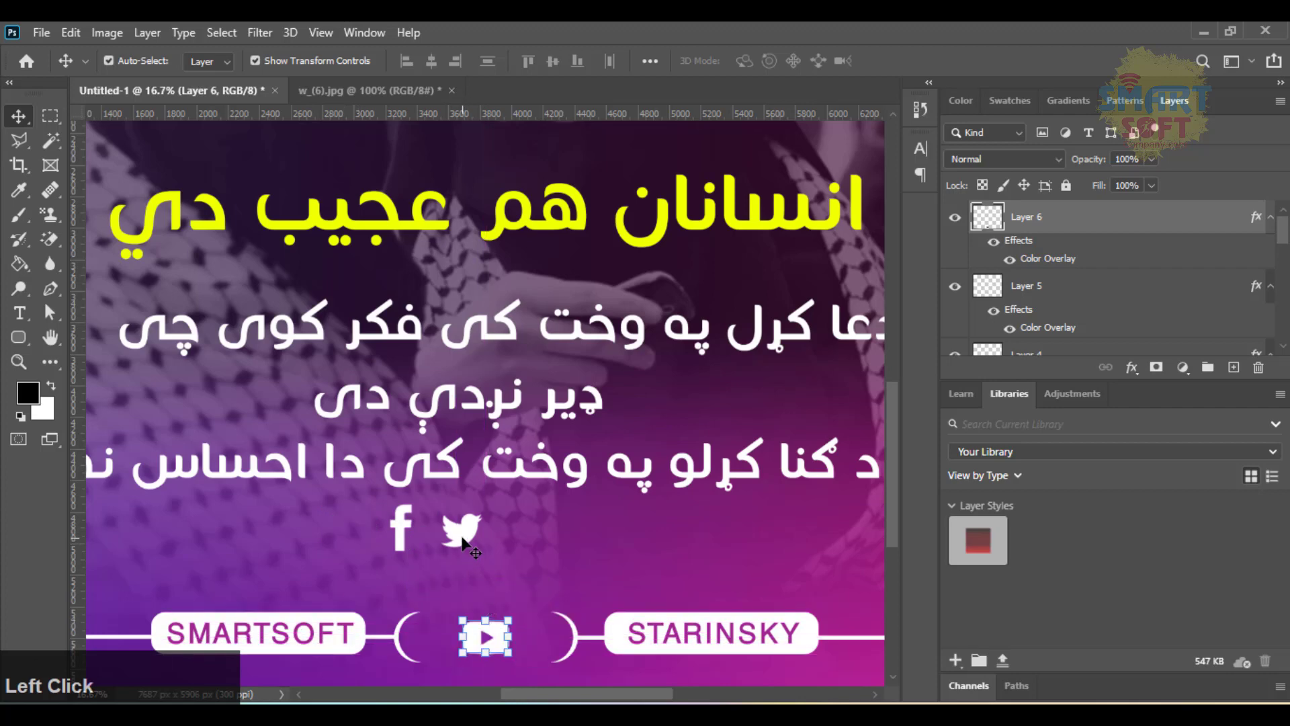
left_click_drag(464, 543, 538, 648)
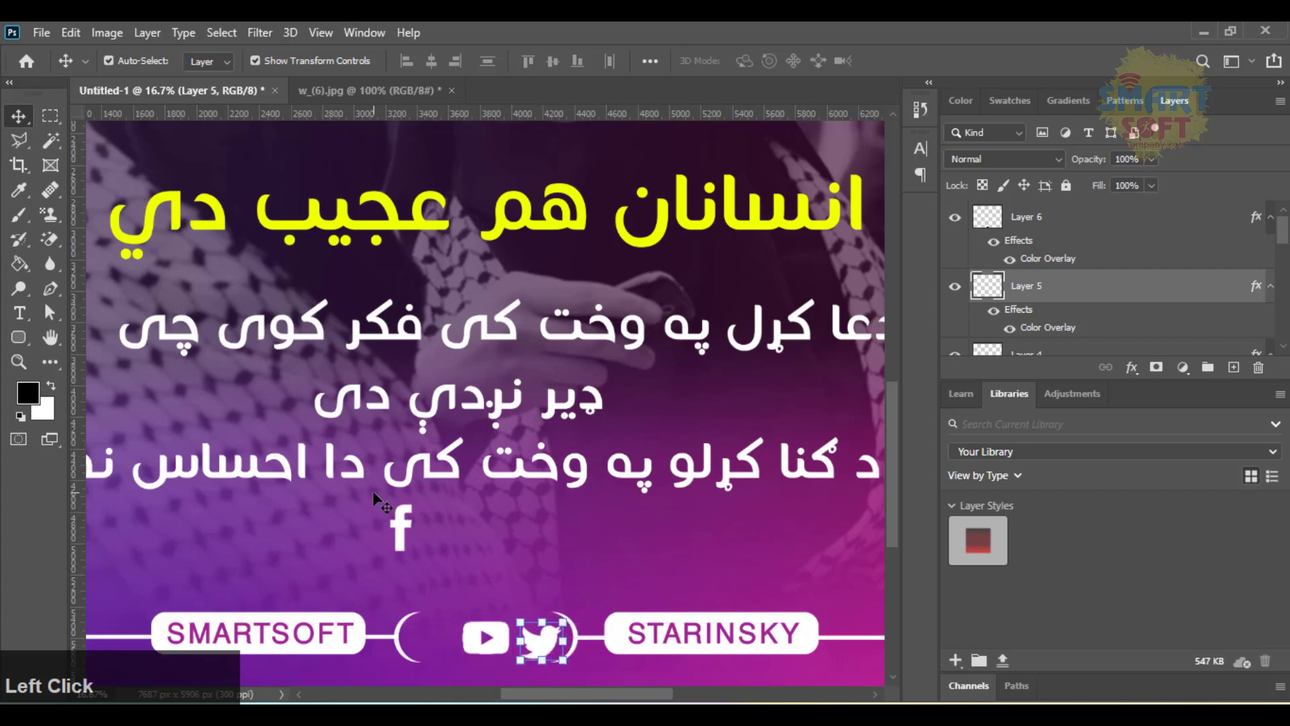
left_click_drag(403, 537, 437, 646)
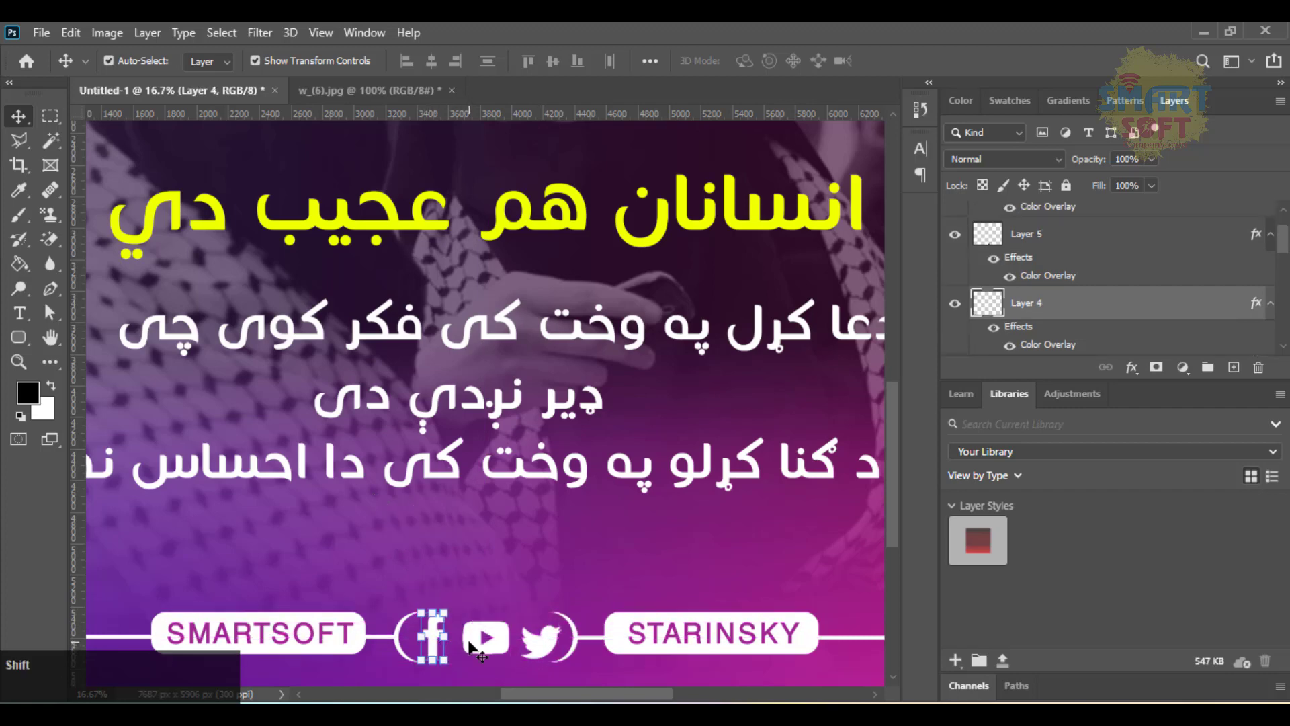
Scale the three social icons down together proportionally so they fit inside the crescents
left_click(472, 646, "shift")
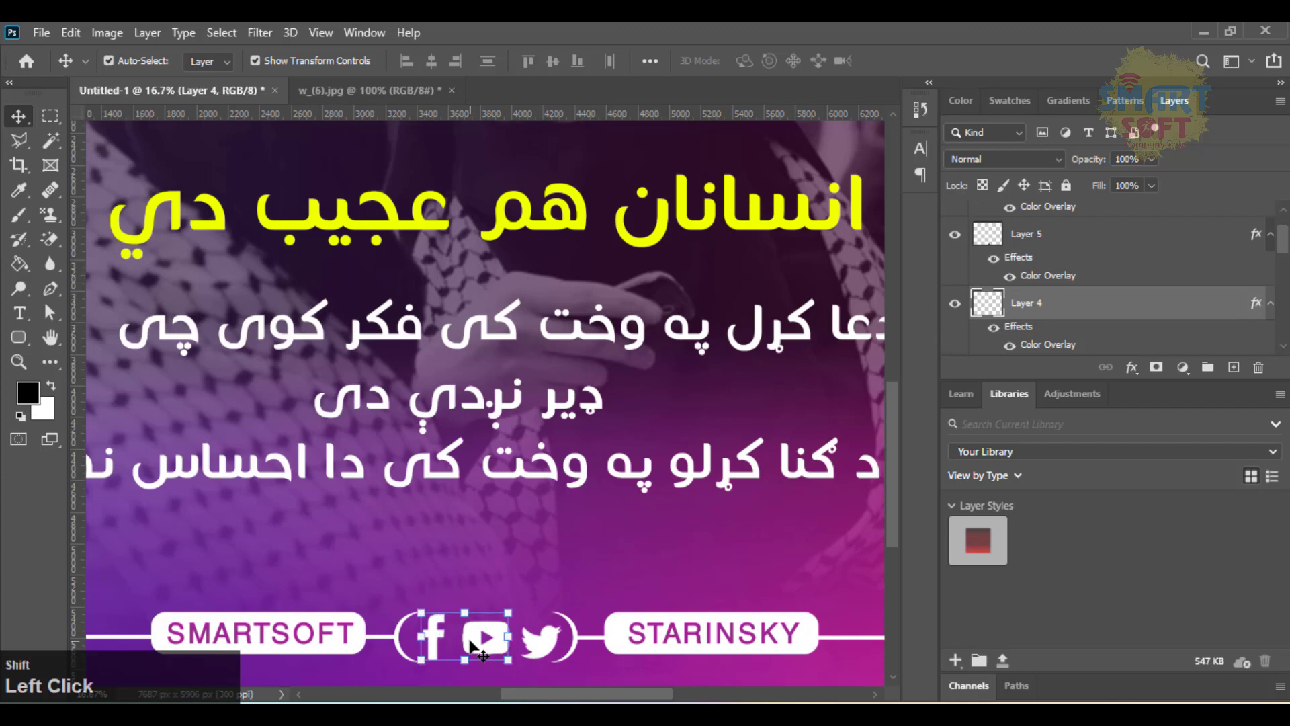
left_click(545, 648, "shift")
left_click_drag(562, 637, 539, 634)
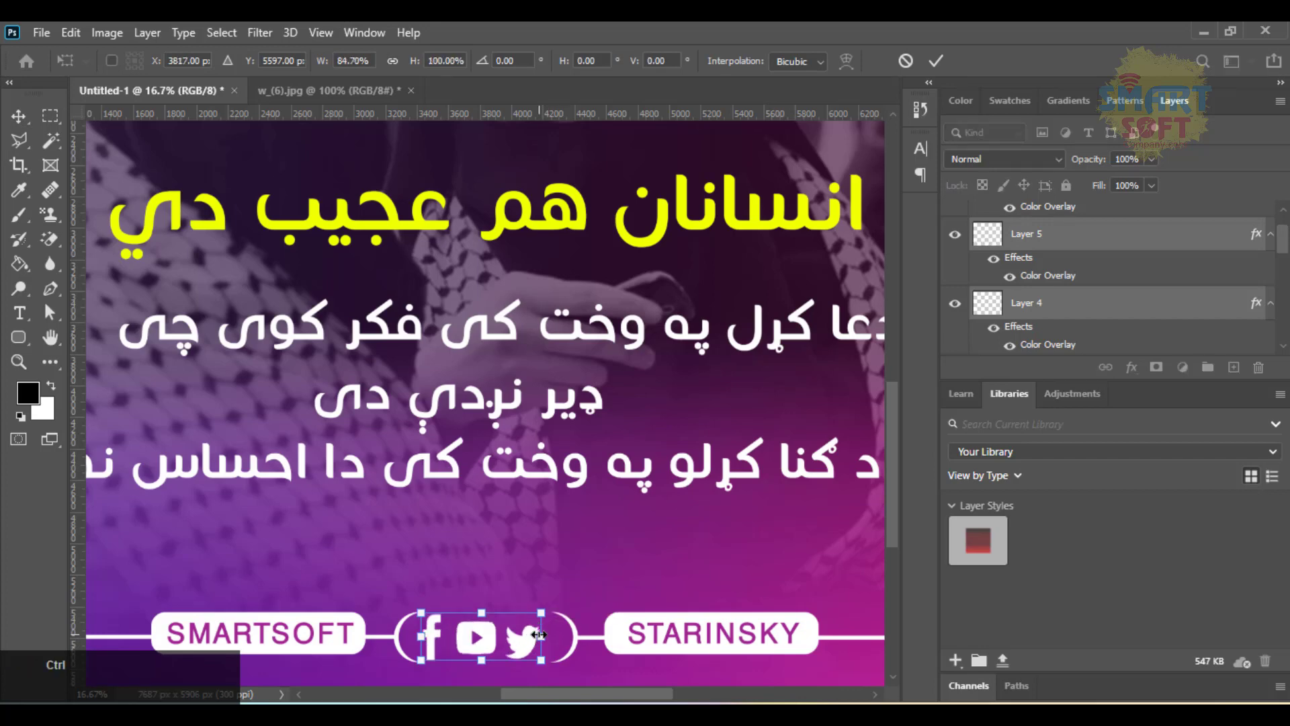
left_click_drag(541, 634, 538, 634)
key("Return")
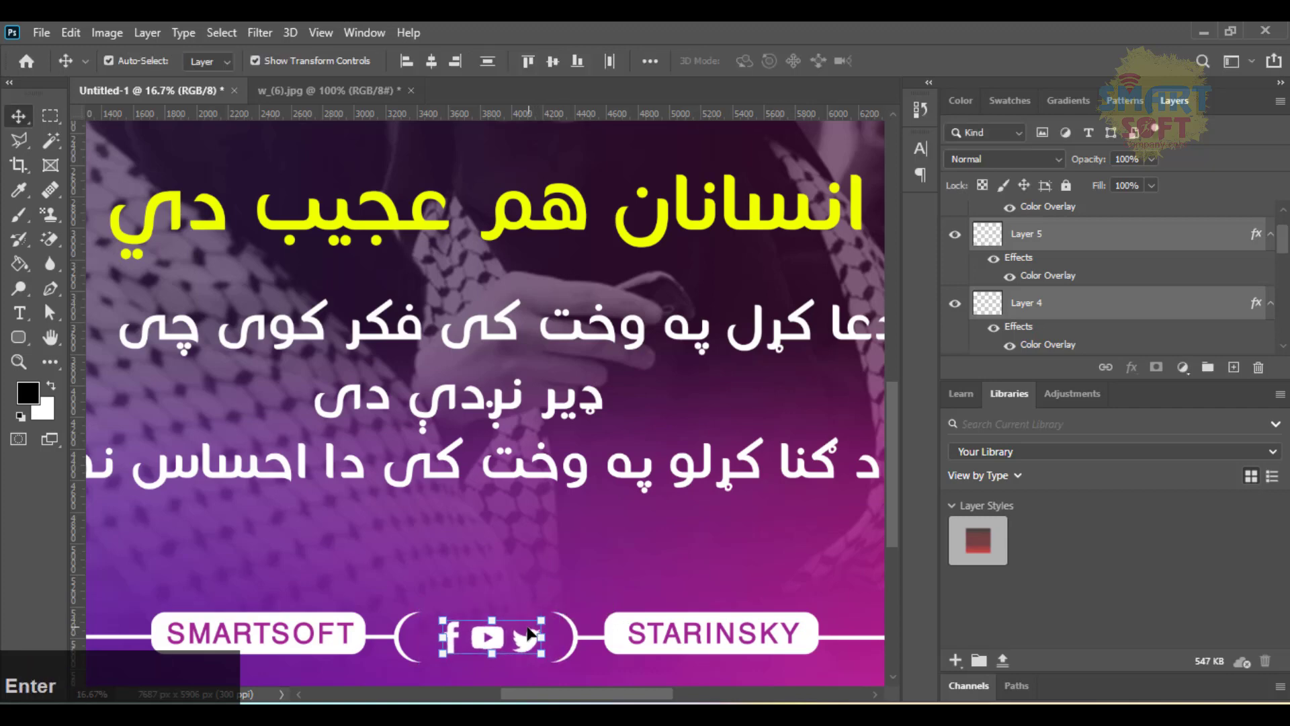
left_click(528, 640)
left_click(518, 596)
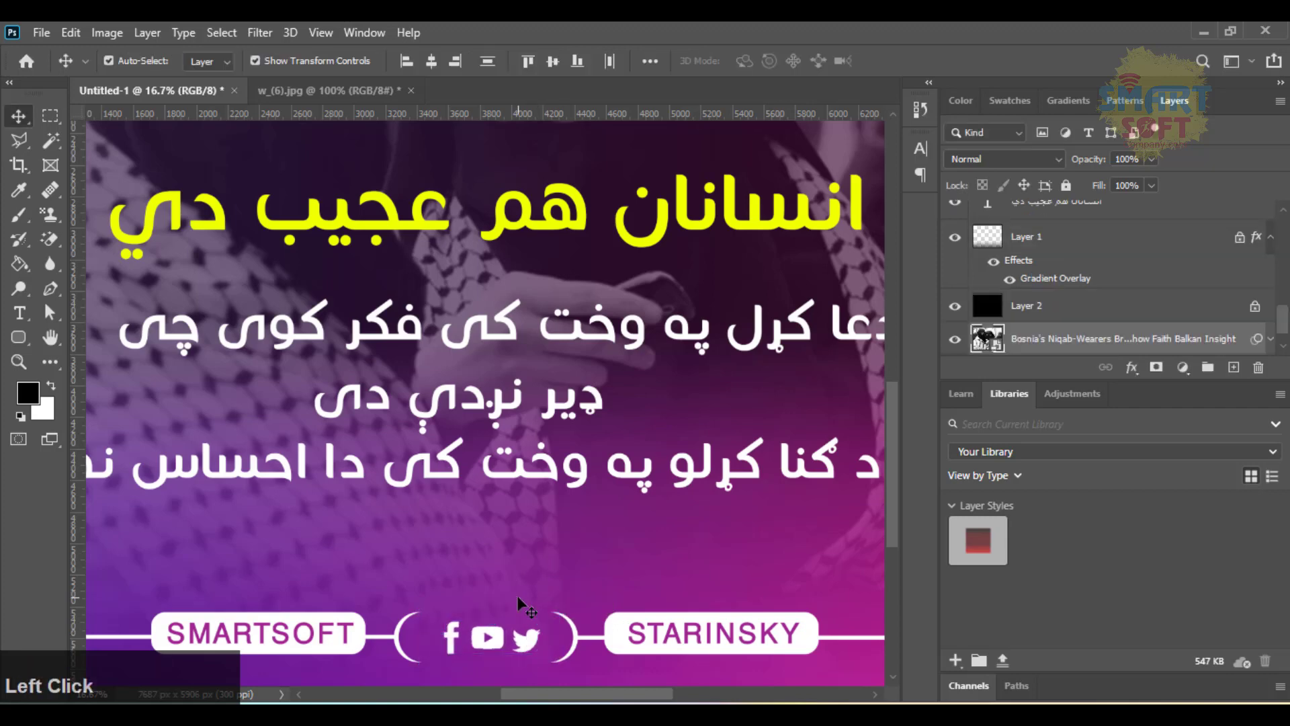
Space out the icons by moving Twitter toward the right crescent and Facebook toward the left crescent
left_click(525, 638)
key("shift+Right")
key("shift+Right")
key("shift+Right")
key("shift+Right")
key("shift+Right")
key("shift+Right")
key("shift+Right")
key("shift+Right")
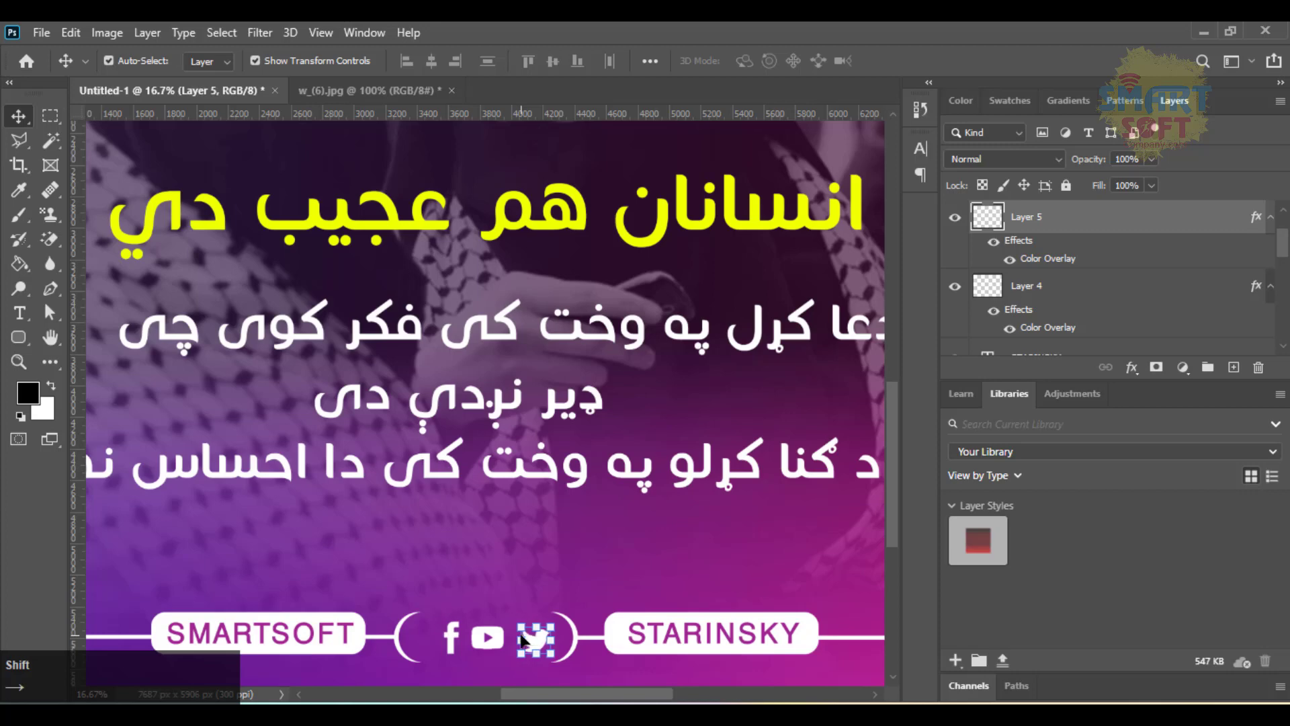
left_click(451, 650)
left_click_drag(449, 646, 441, 646)
left_click(510, 566)
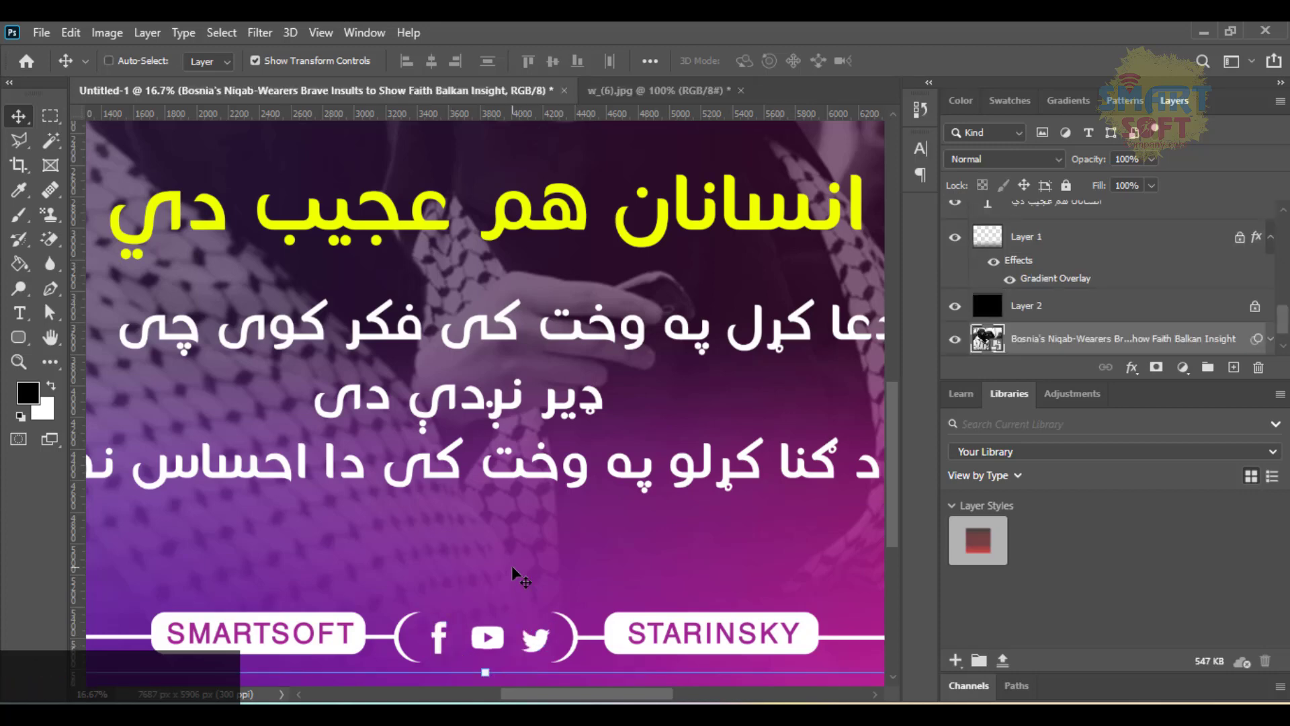
Fully lock the background photo layer
key("ctrl+0")
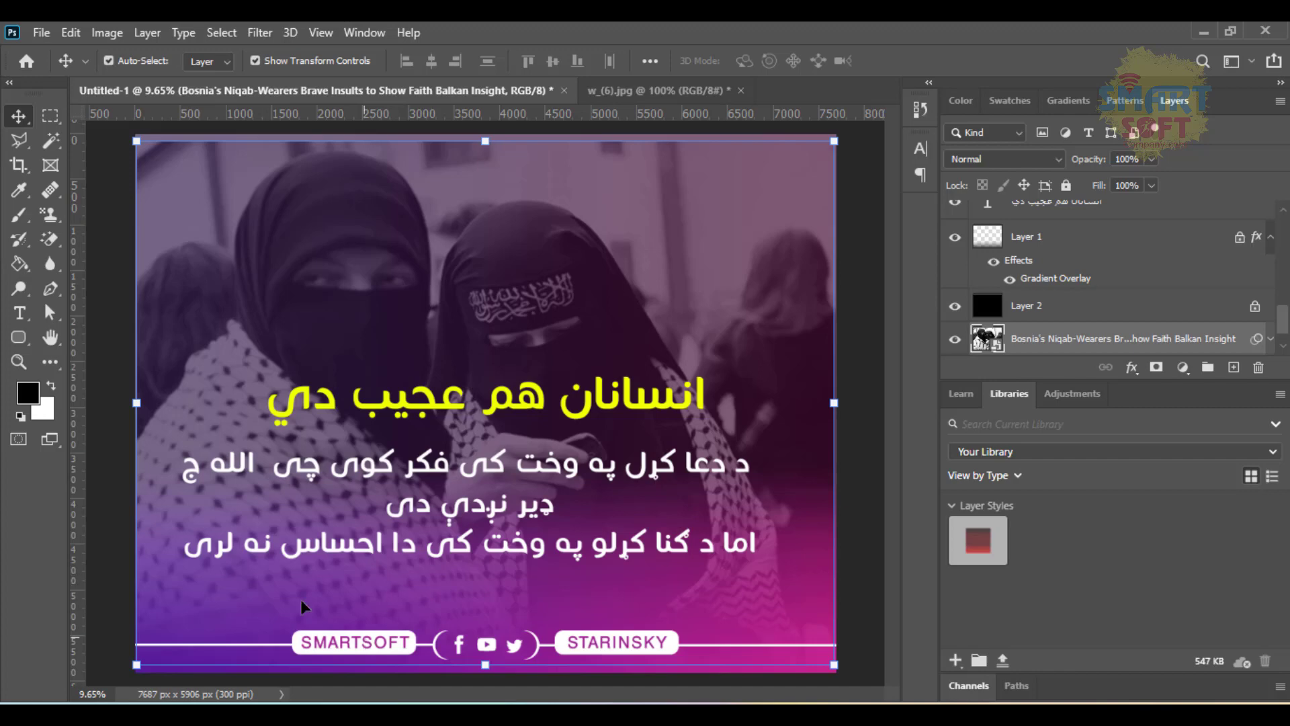
left_click(757, 647)
left_click(1066, 184)
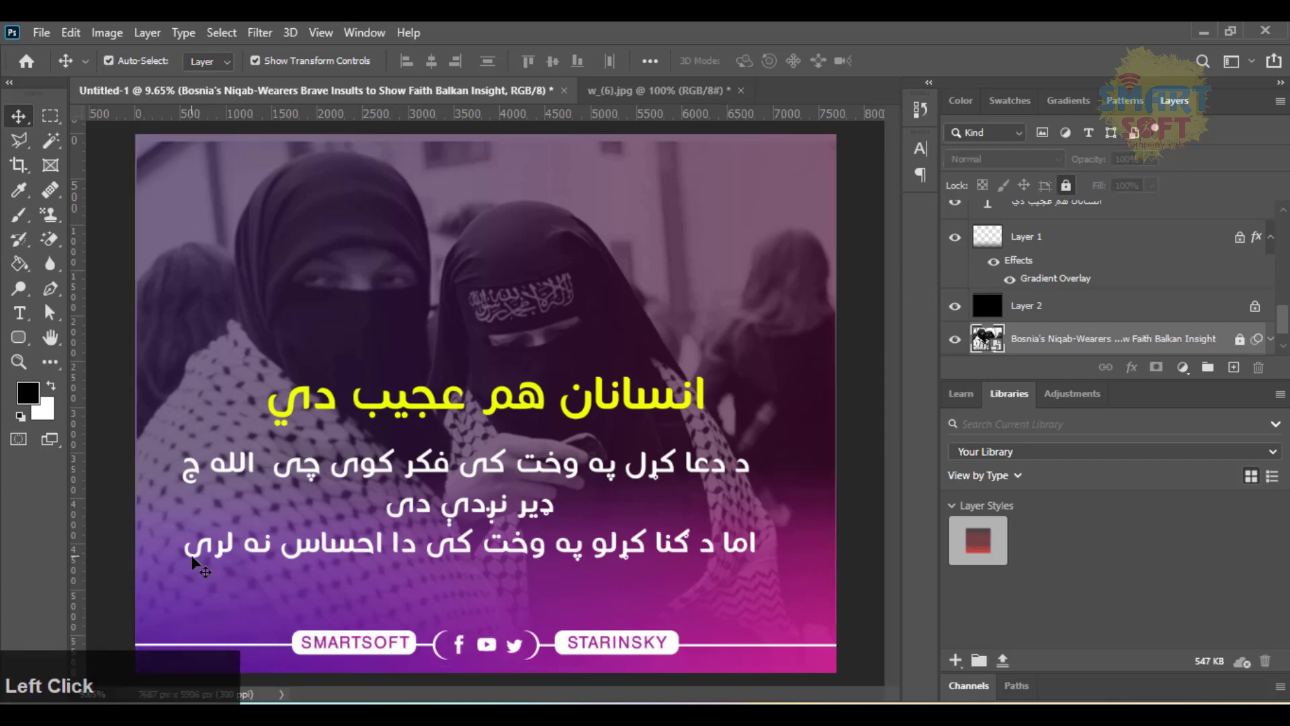
Copy the part of Layer 3's horizontal line left of the SMARTSOFT label onto a new layer
left_click(243, 647)
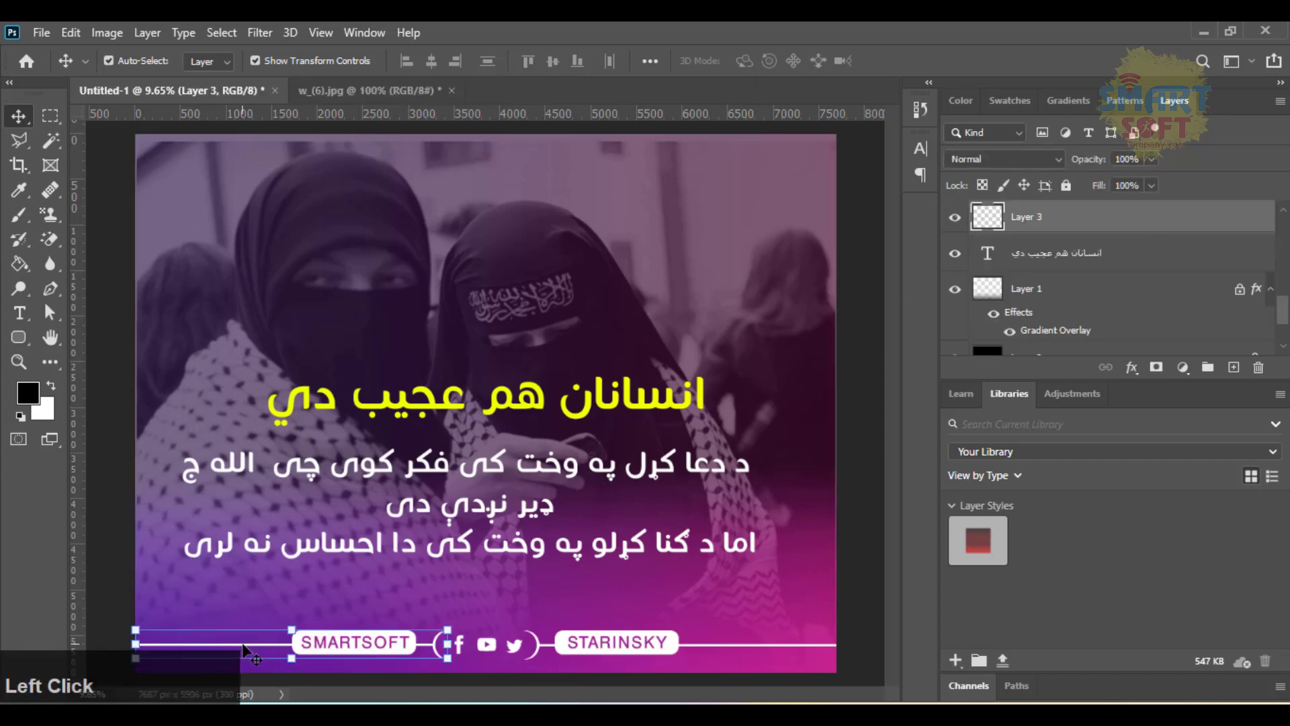
left_click(50, 117)
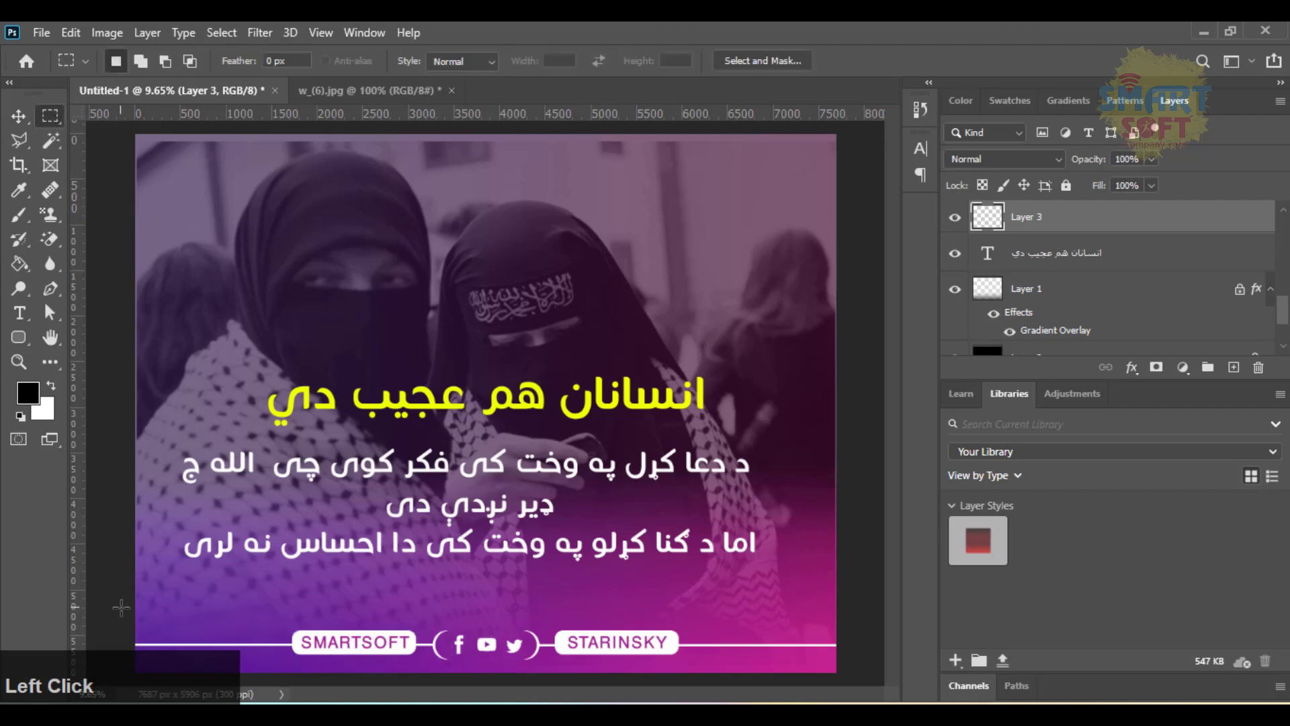
left_click_drag(121, 607, 287, 664)
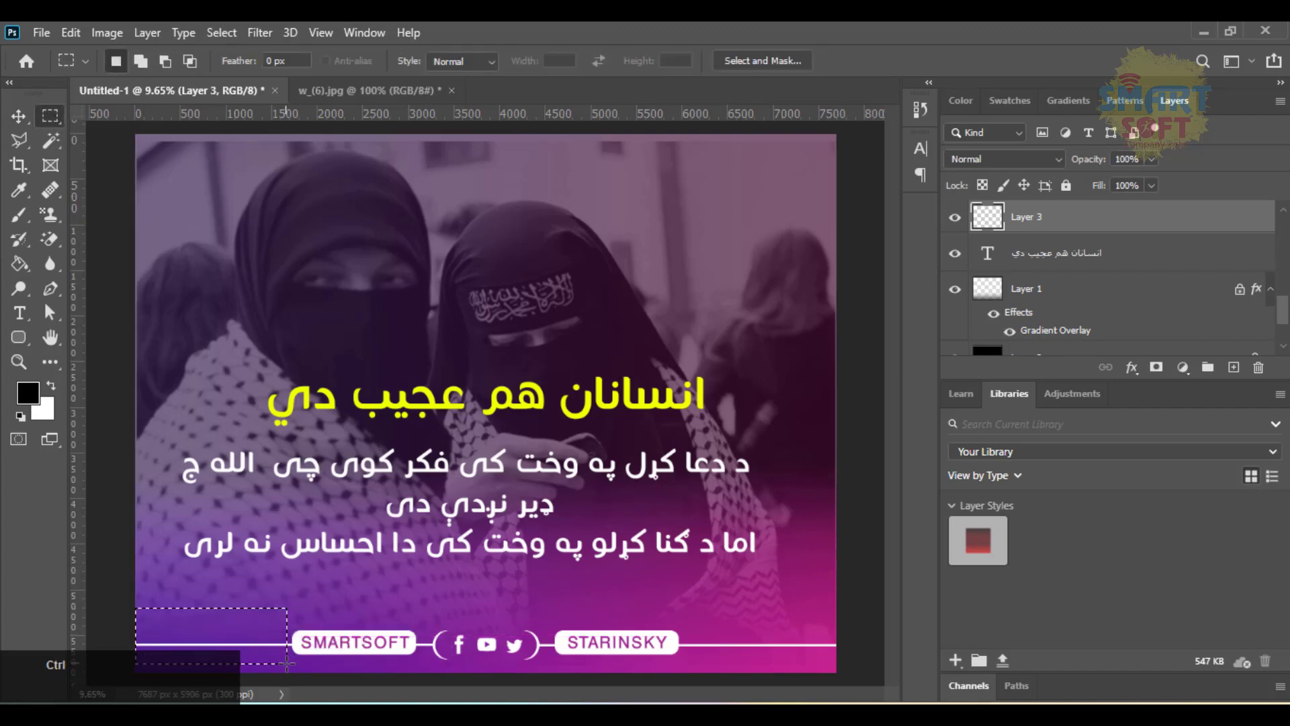
key("ctrl+j")
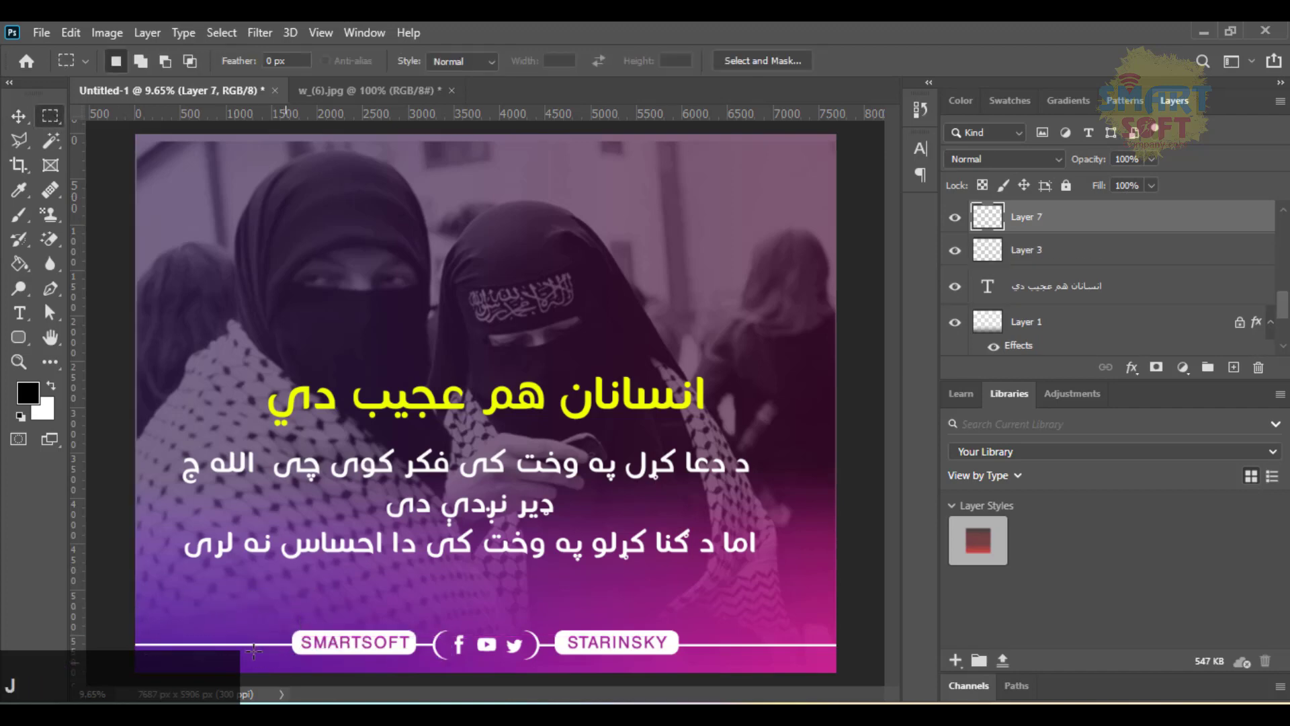
Rotate the copied line segment on Layer 7 by 90° and nudge it slightly left and up
left_click(20, 121)
left_click(287, 643)
right_click(287, 643)
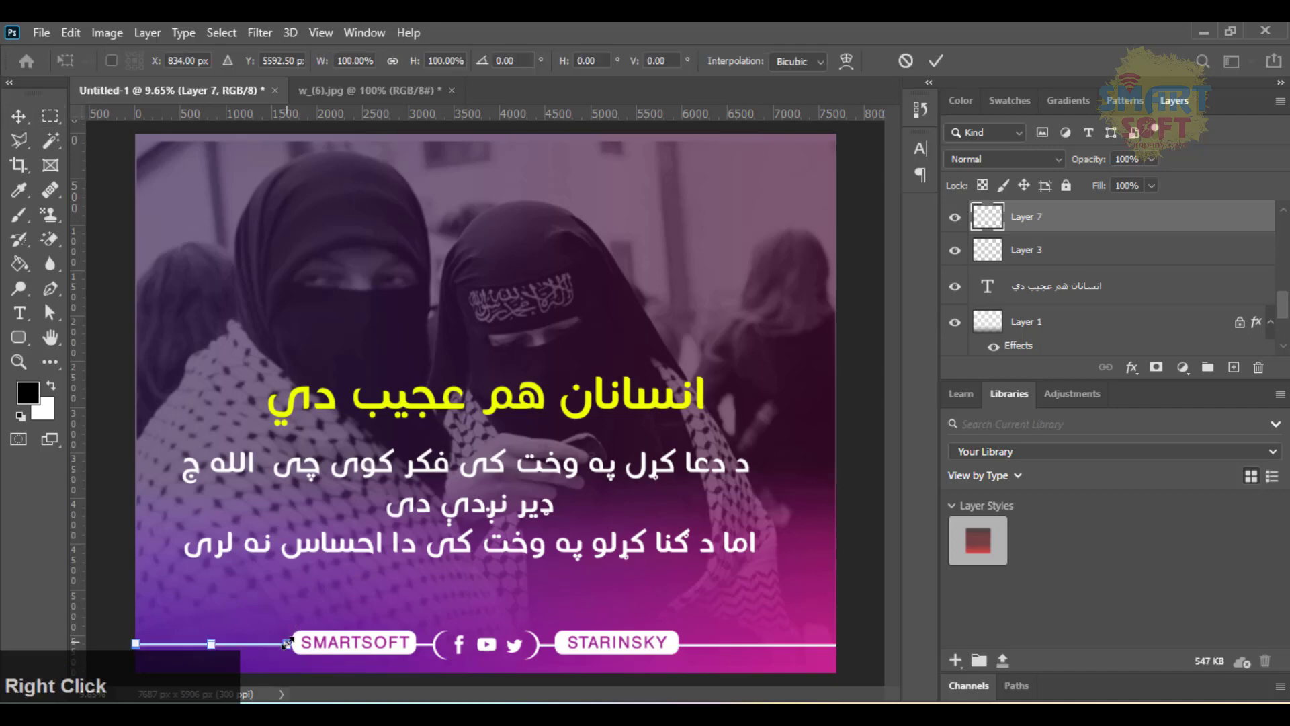
left_click(341, 577)
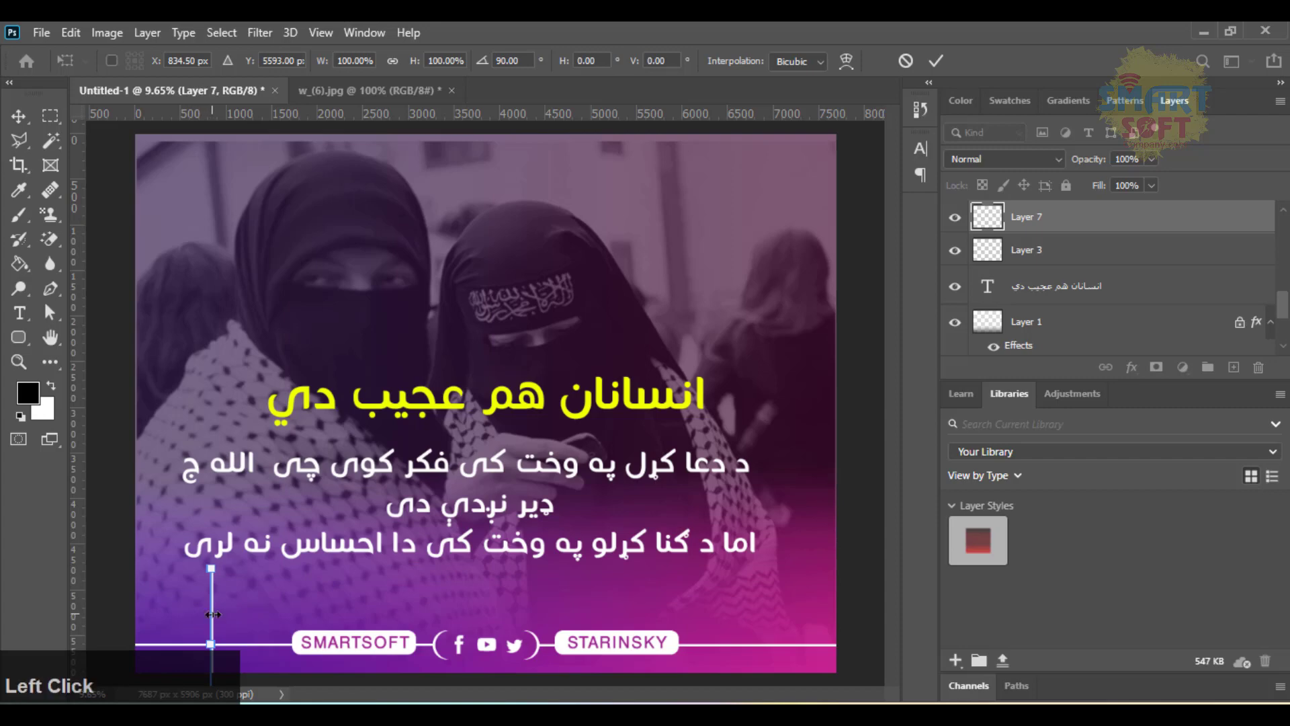
key("shift+Left")
key("shift+Left")
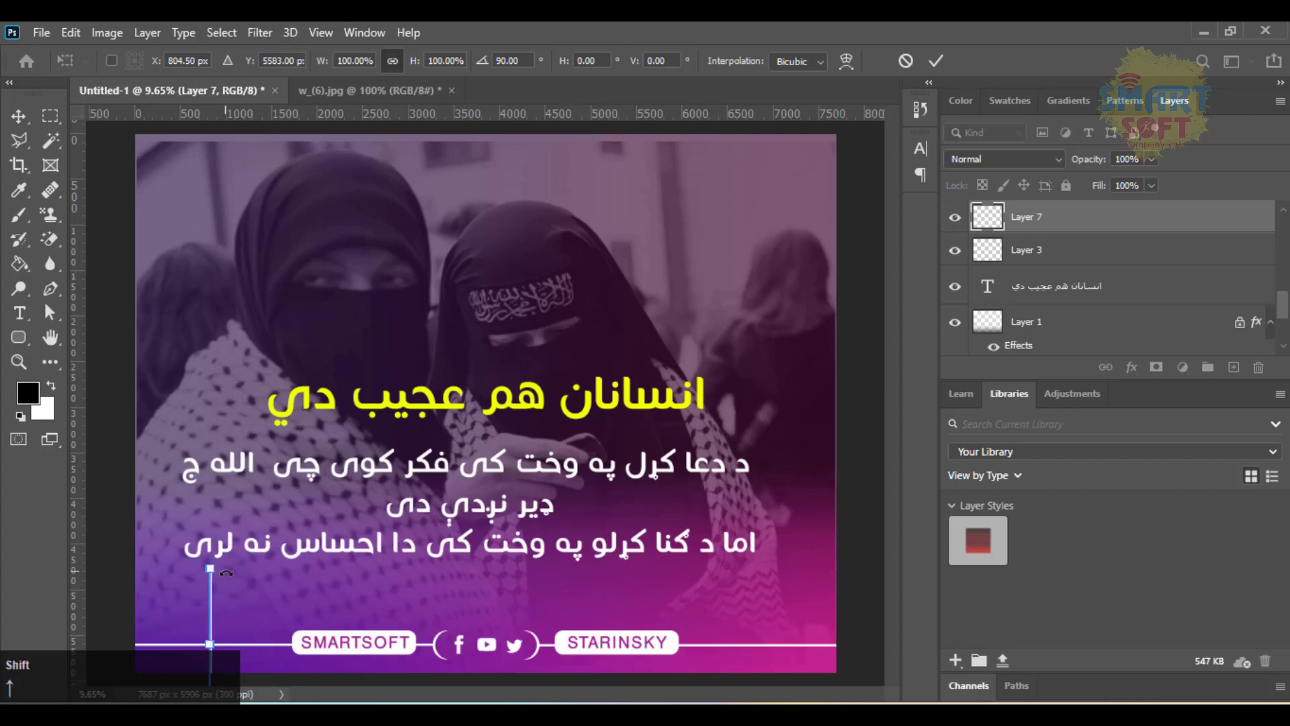
Move the vertical line near the poster's left edge with its lower end resting on the horizontal line
key("ctrl+plus")
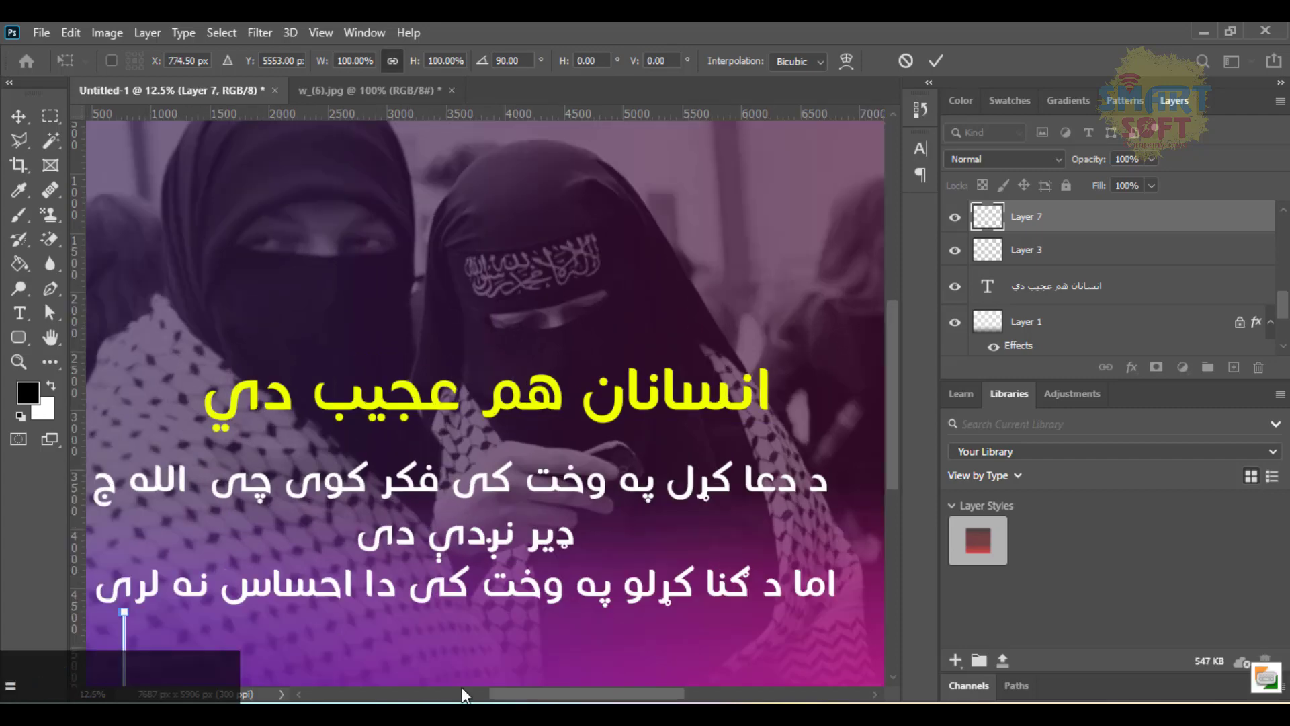
left_click(417, 688)
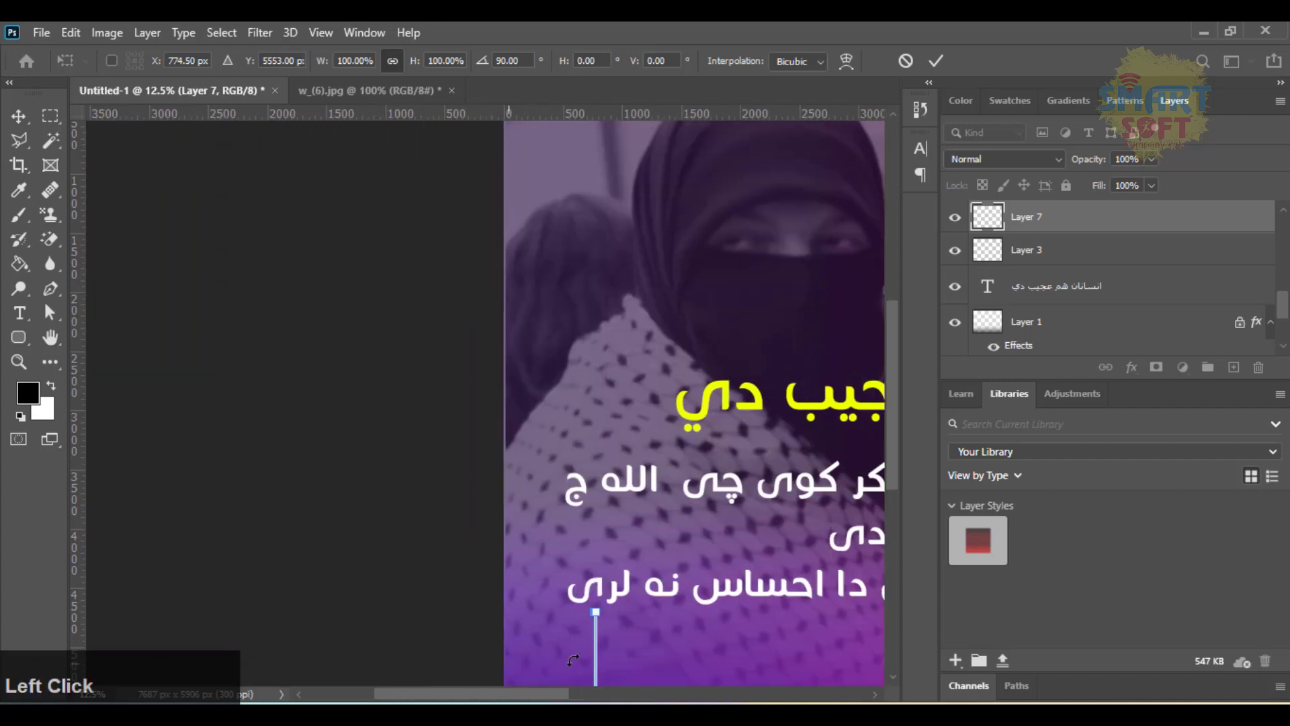
left_click(19, 337)
left_click(19, 361)
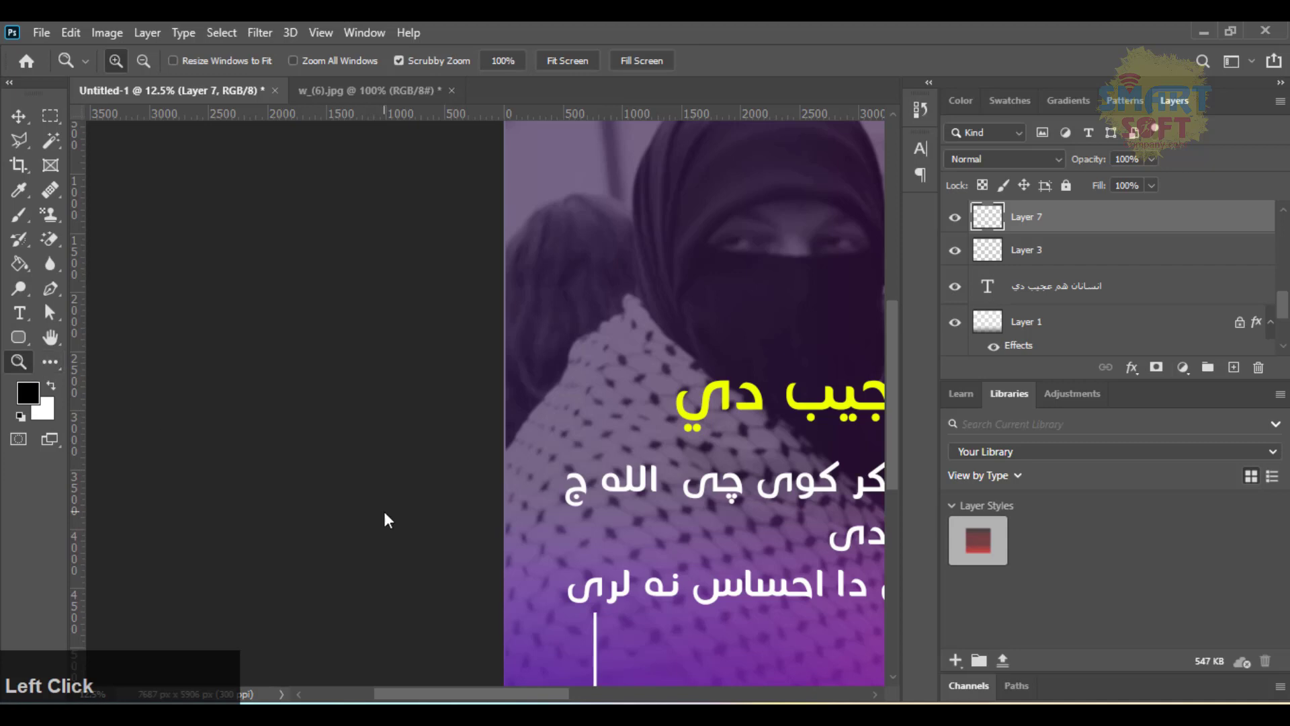
left_click_drag(513, 538, 693, 576)
left_click_drag(894, 472, 889, 590)
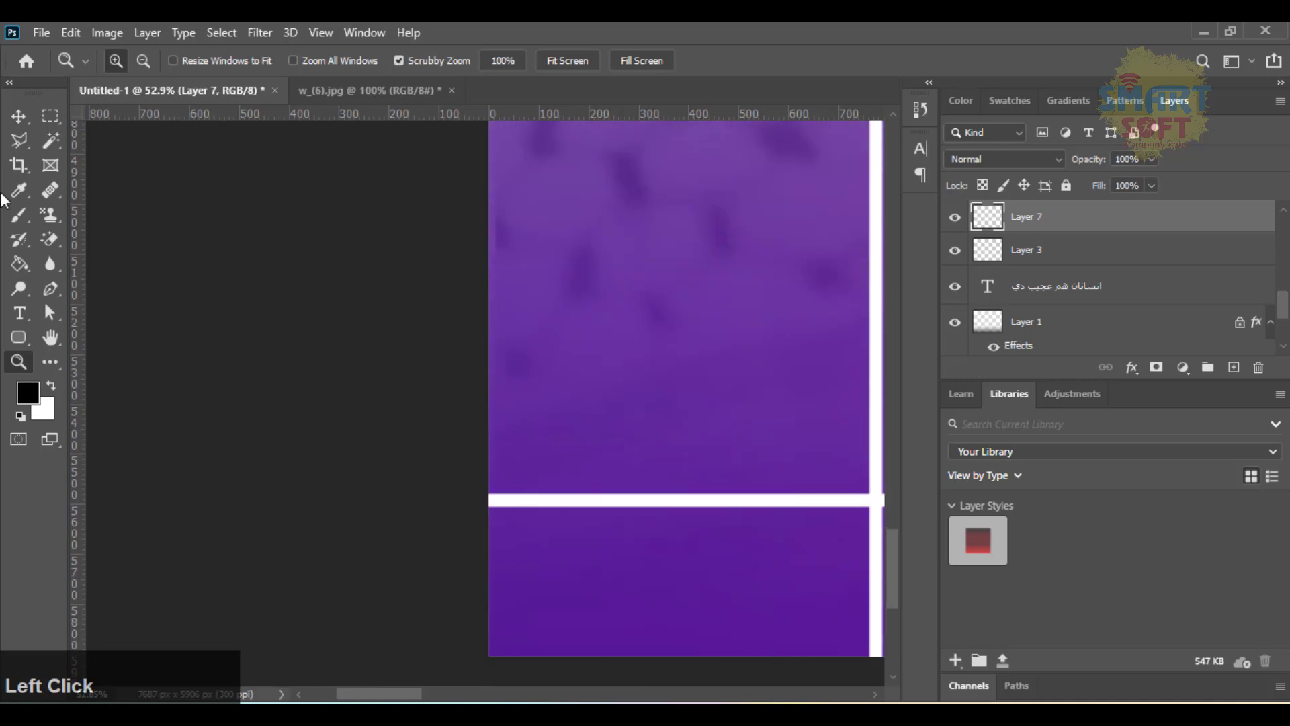
left_click(18, 117)
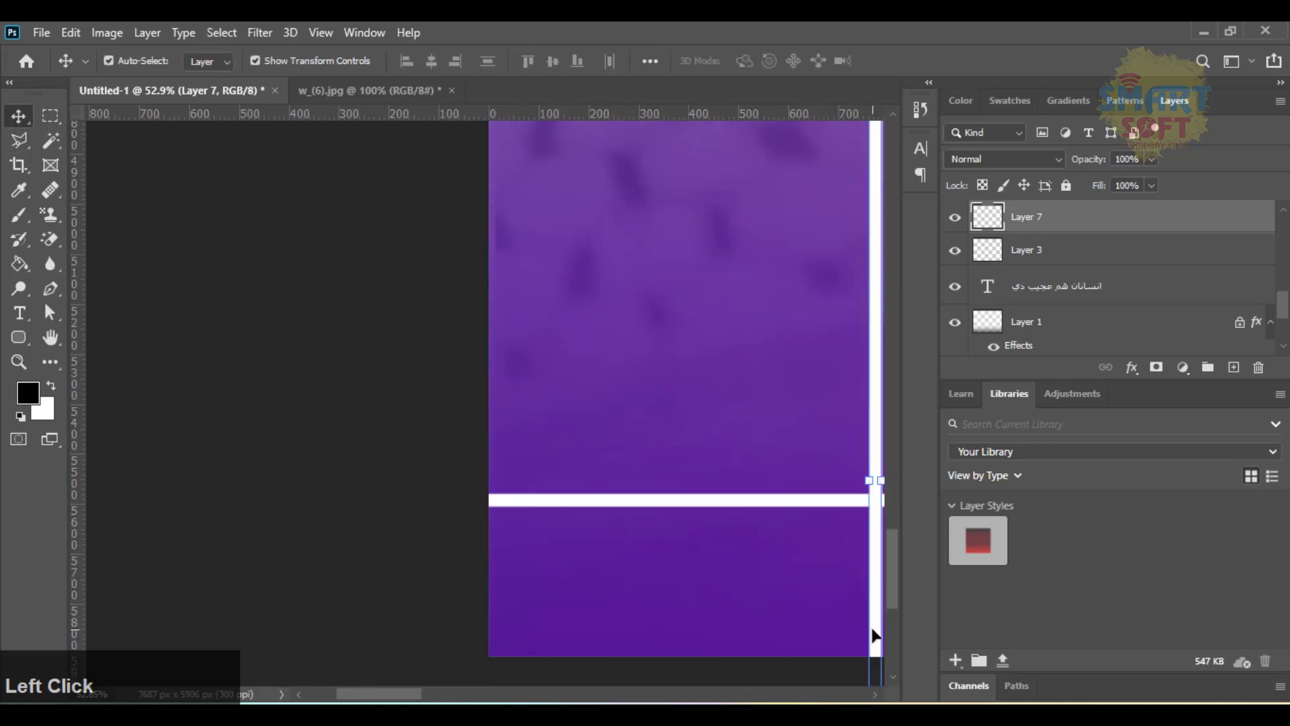
left_click_drag(875, 634, 575, 237)
Shorten Layer 3's horizontal line from its left end to about 95% width so it forms a corner with the vertical line
left_click(508, 502)
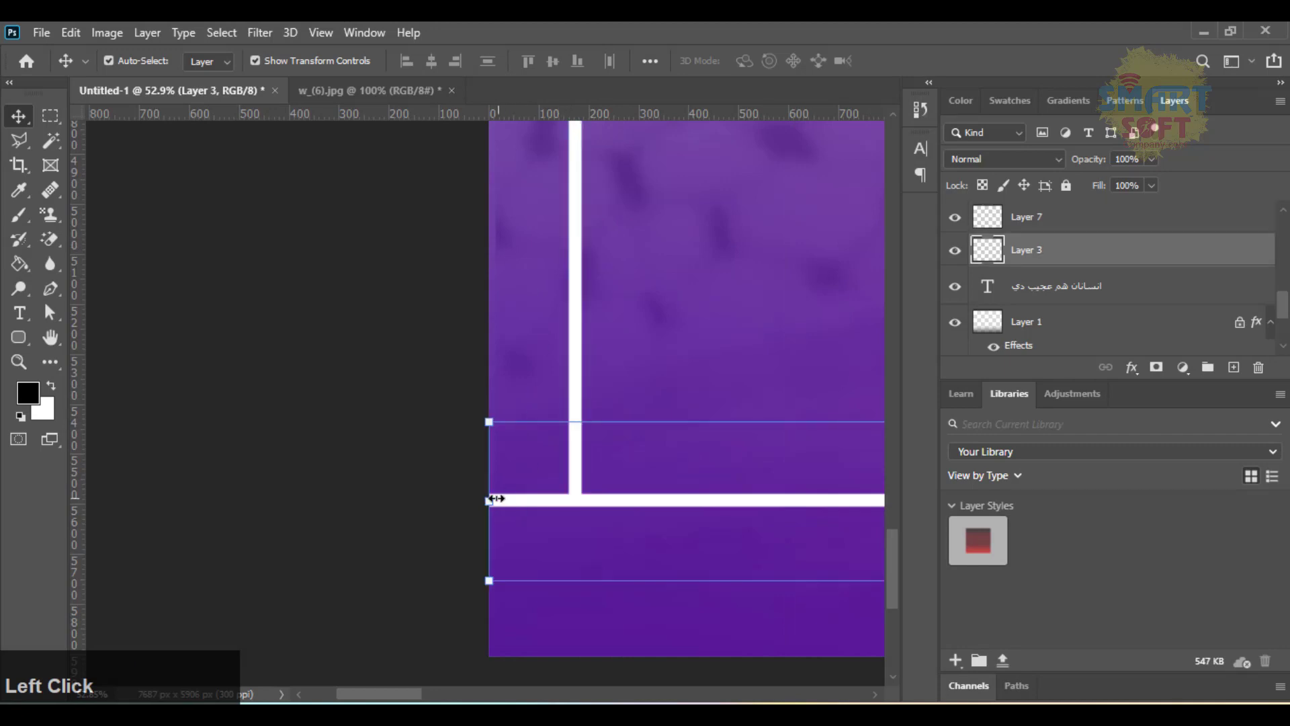
left_click_drag(488, 500, 569, 498)
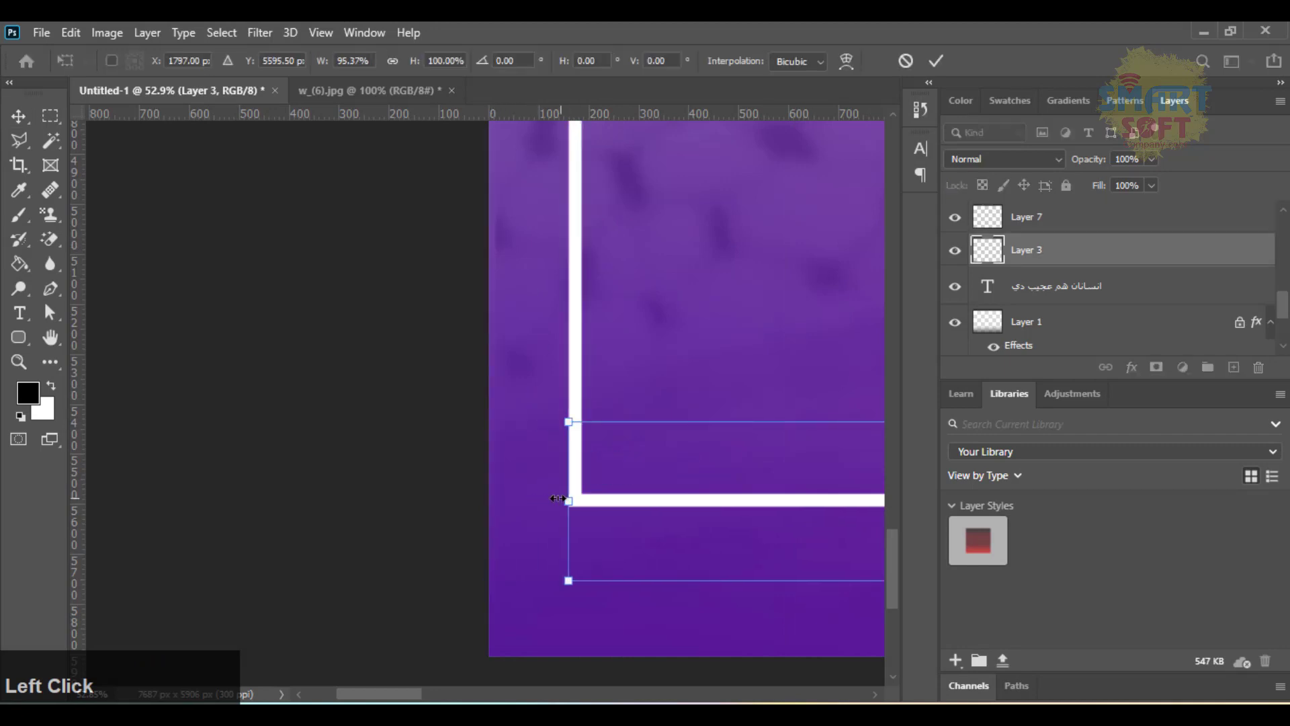
left_click(579, 392)
key("Return")
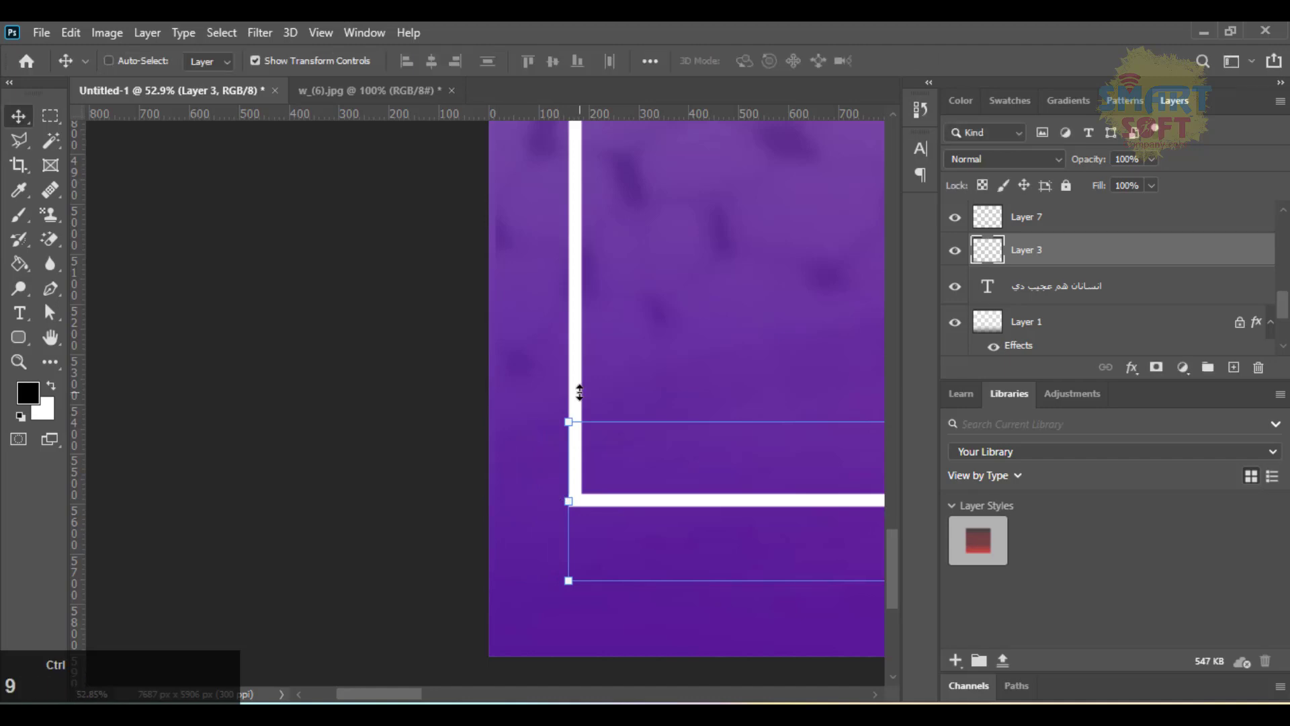
key("ctrl+0")
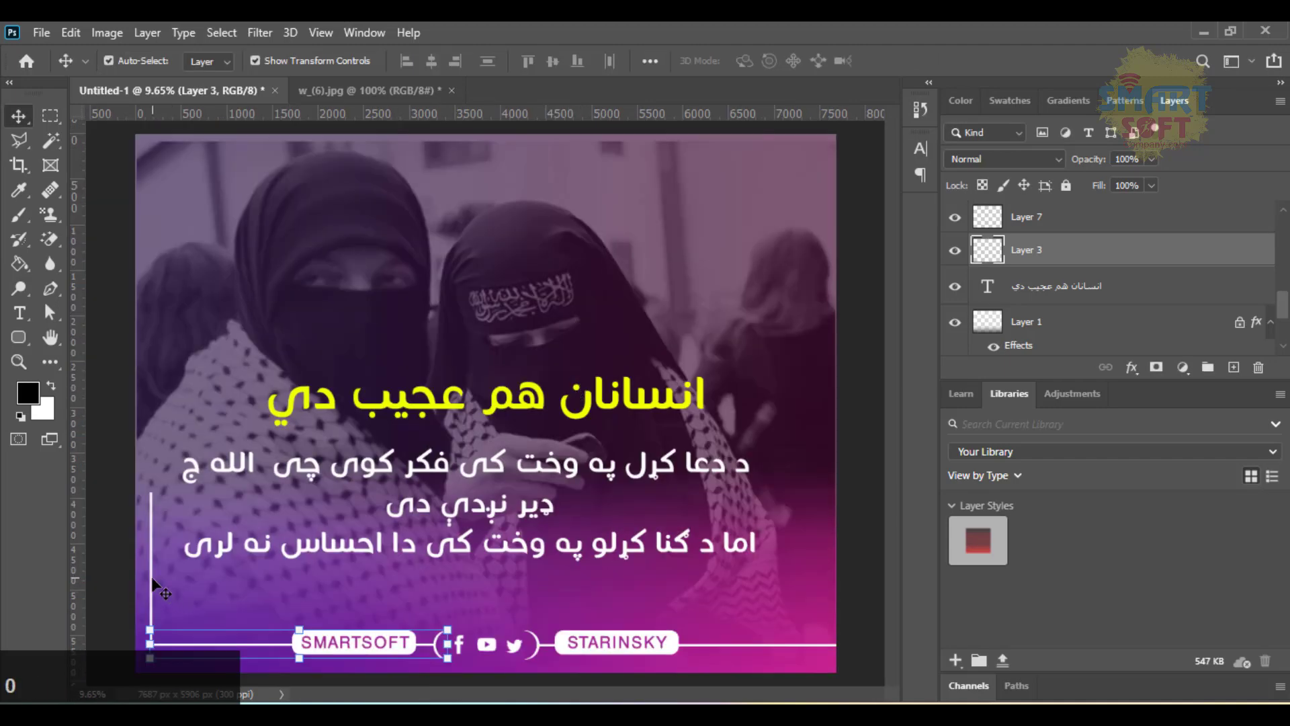
left_click(153, 582)
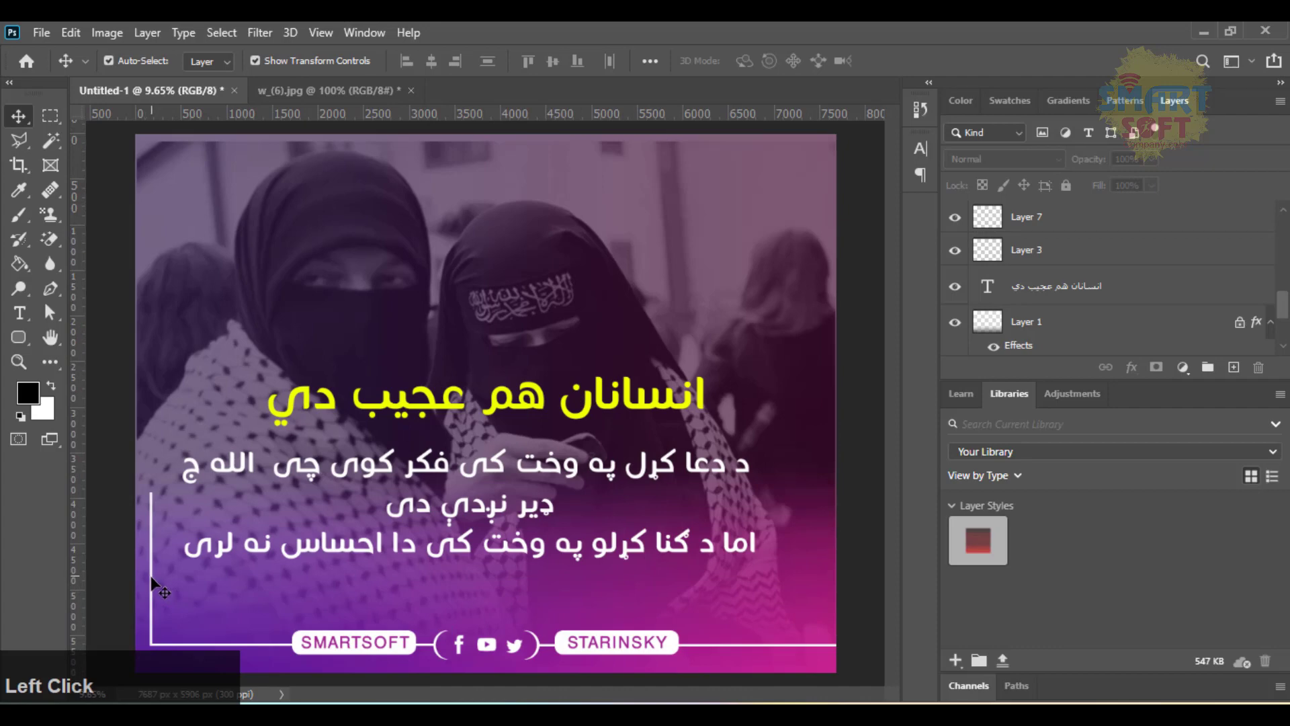
left_click(151, 576)
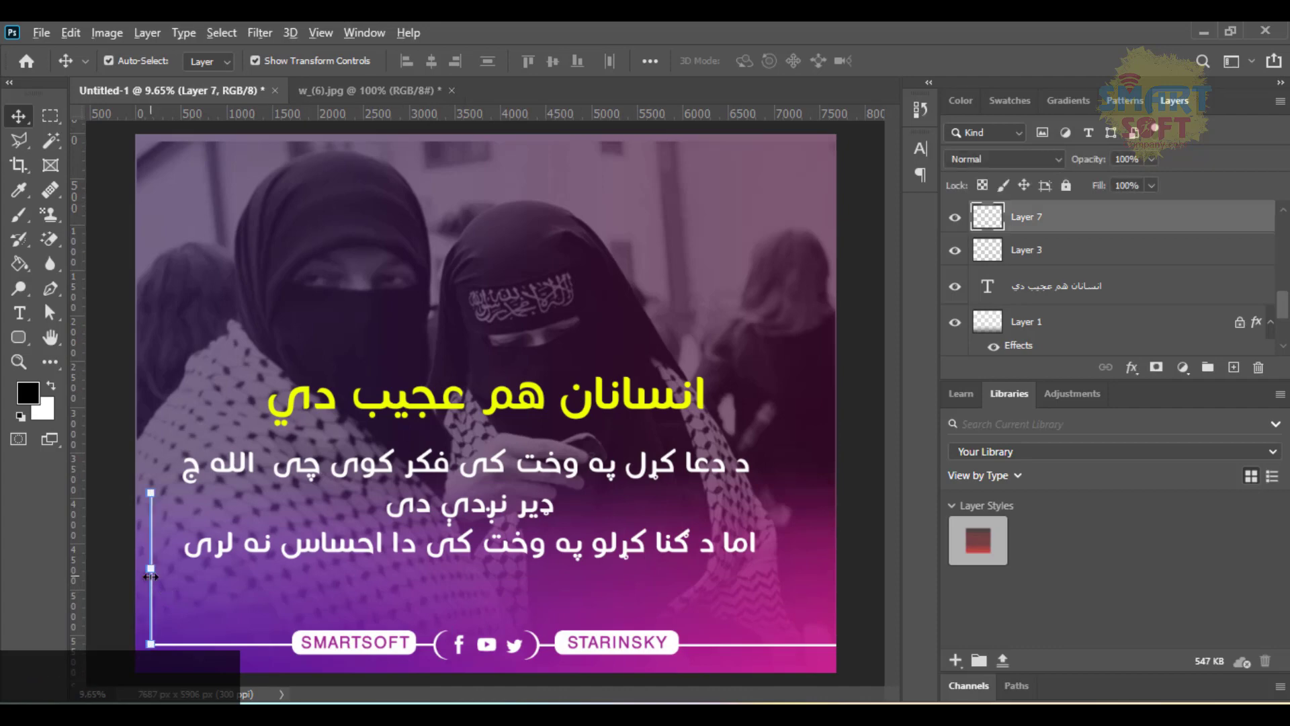
key("alt")
key("ctrl")
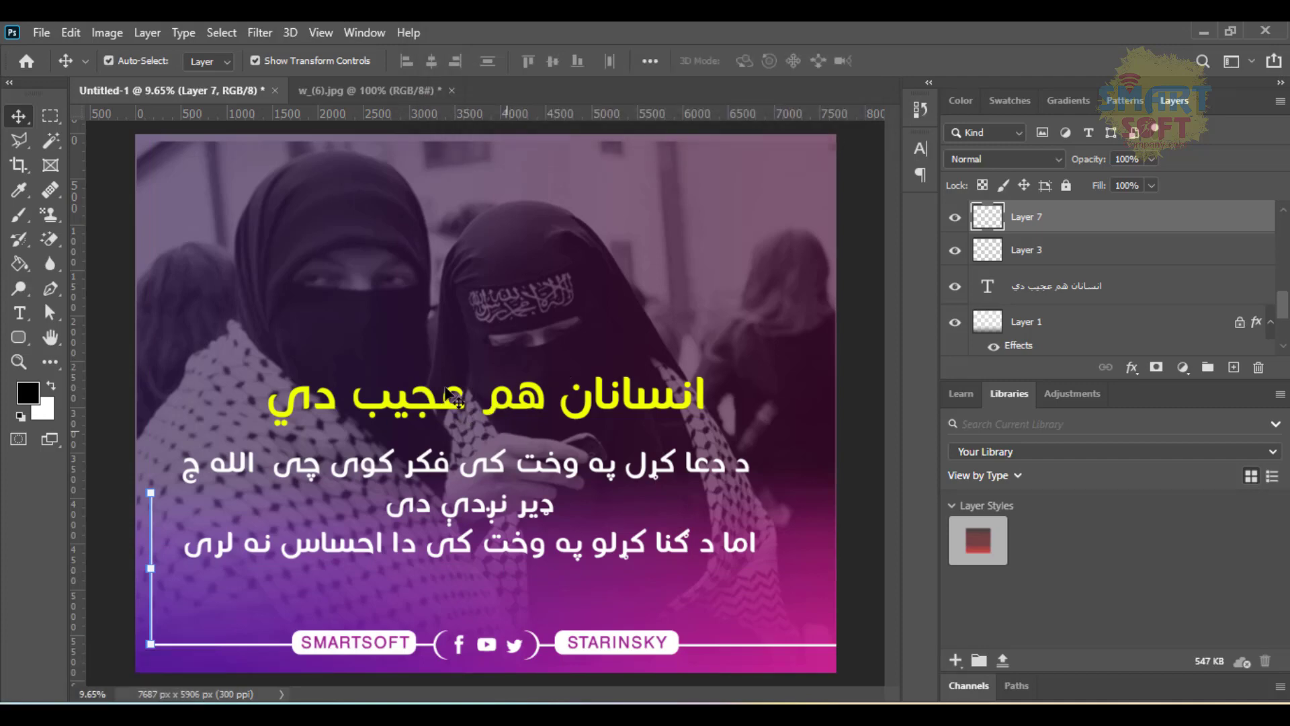
left_click(174, 602)
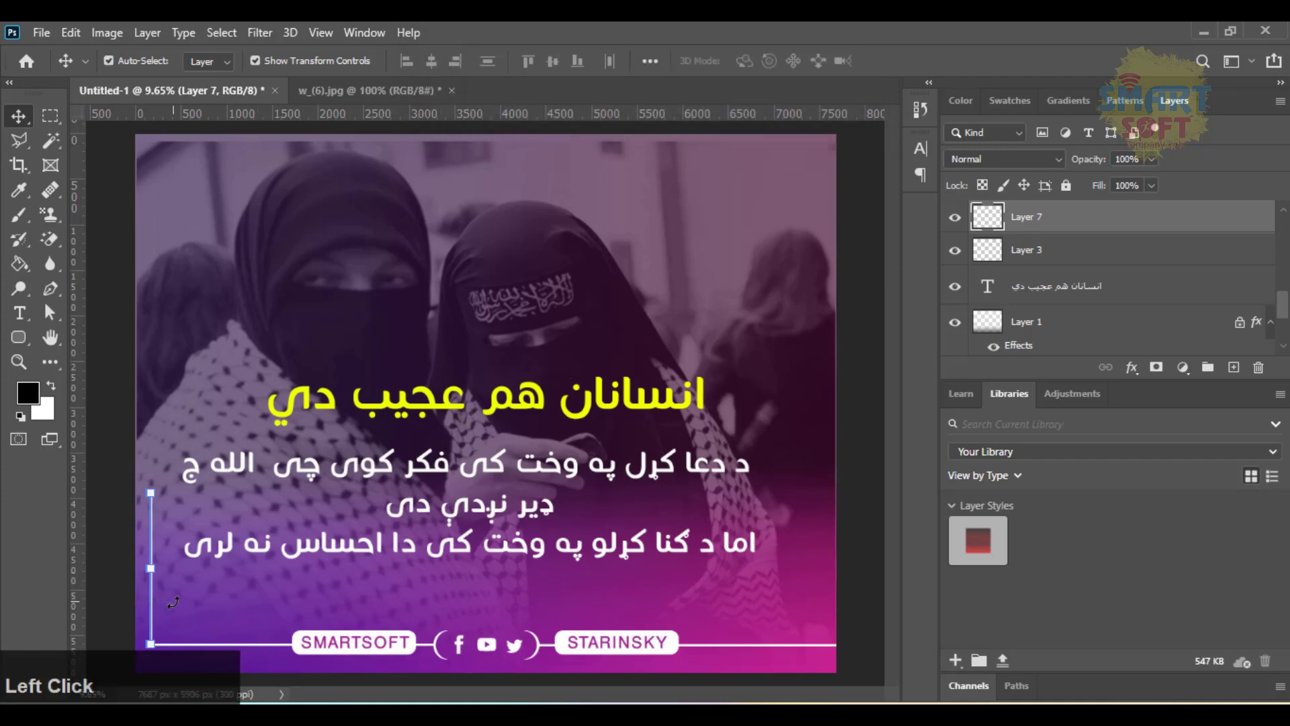
key("Return")
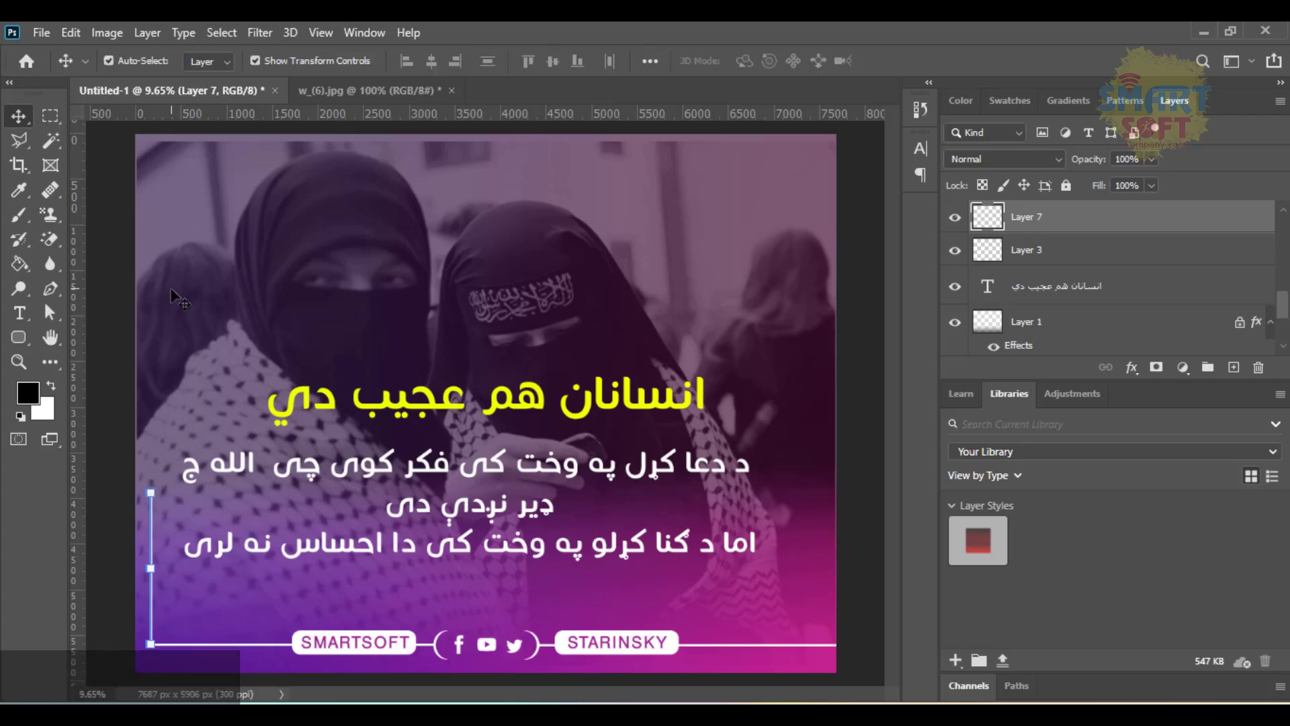
left_click(131, 300)
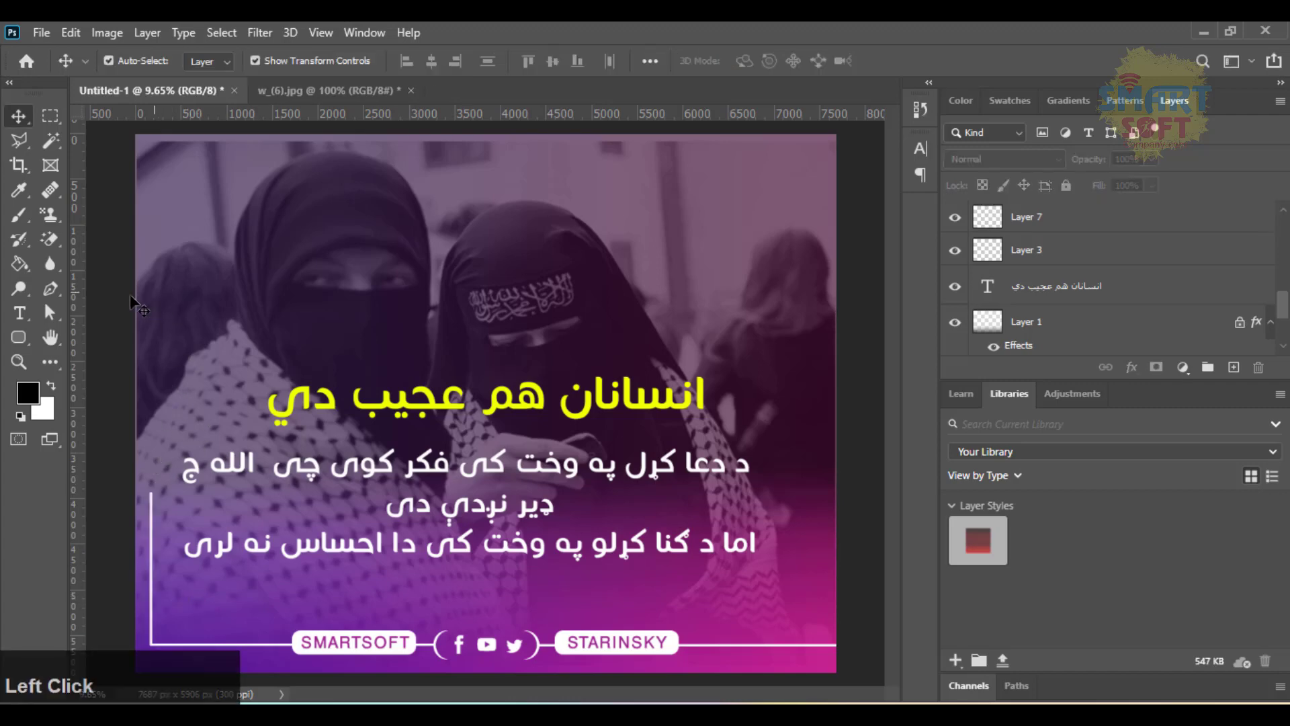
left_click(151, 497)
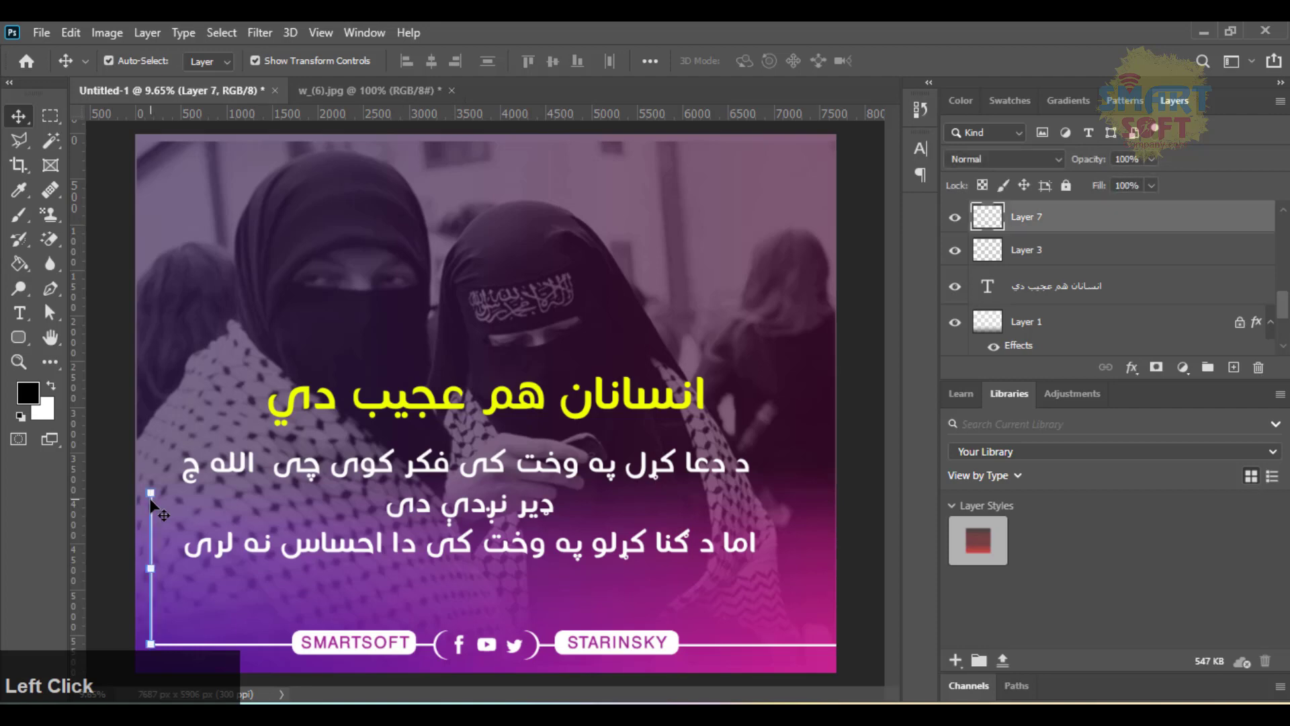
left_click_drag(149, 505, 516, 510)
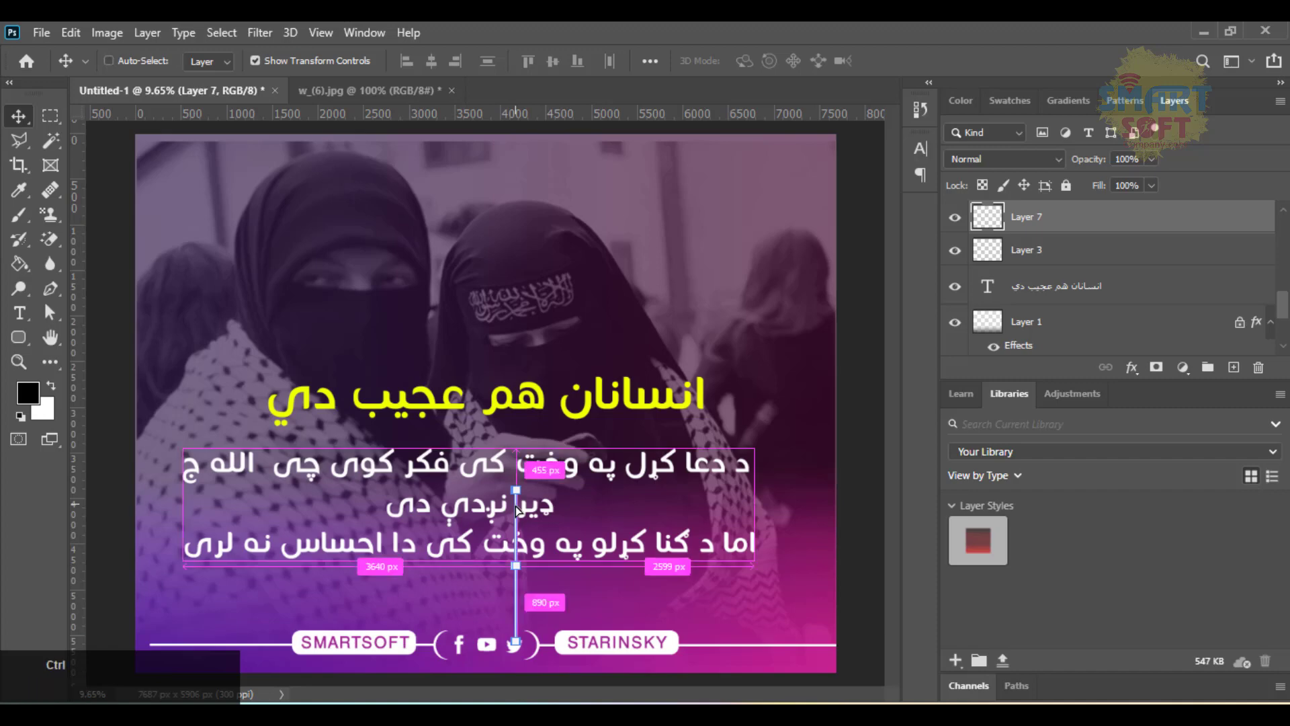
key("ctrl+z")
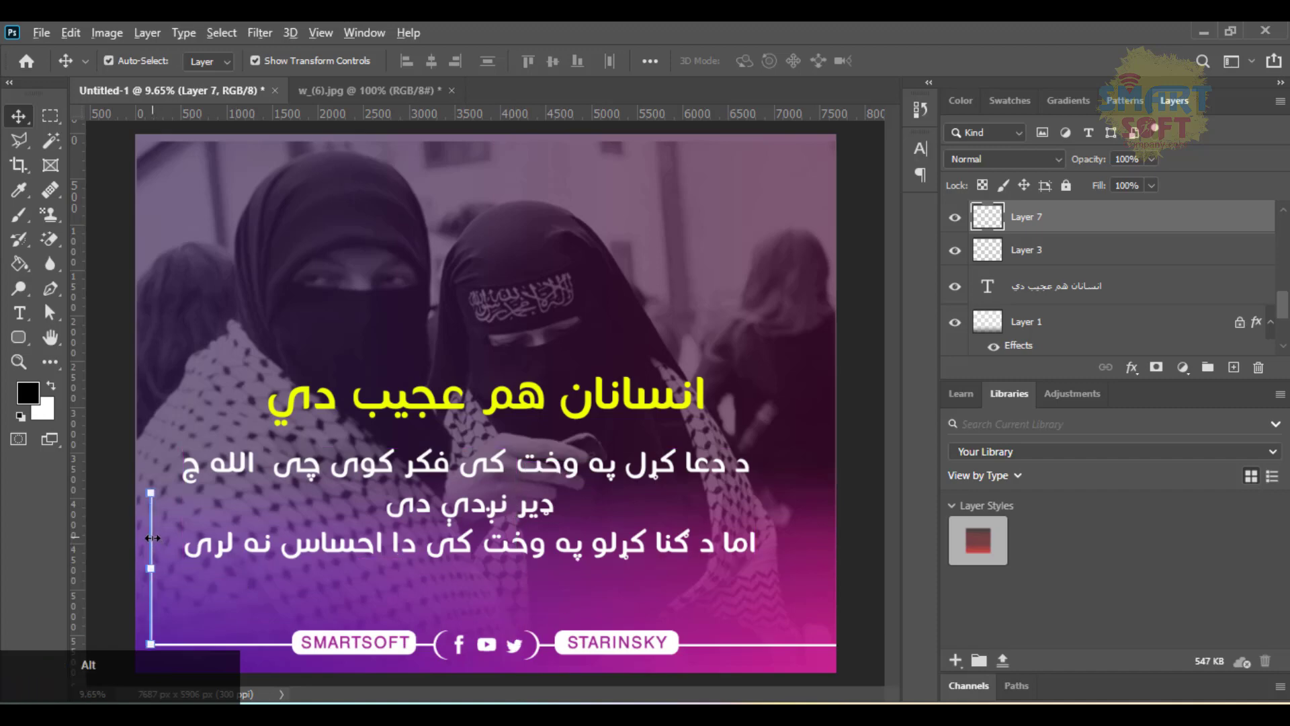
Duplicate Layer 7's vertical line and place the copy near the poster's right edge, with its lower end resting on the horizontal line
left_click_drag(155, 542, 817, 559)
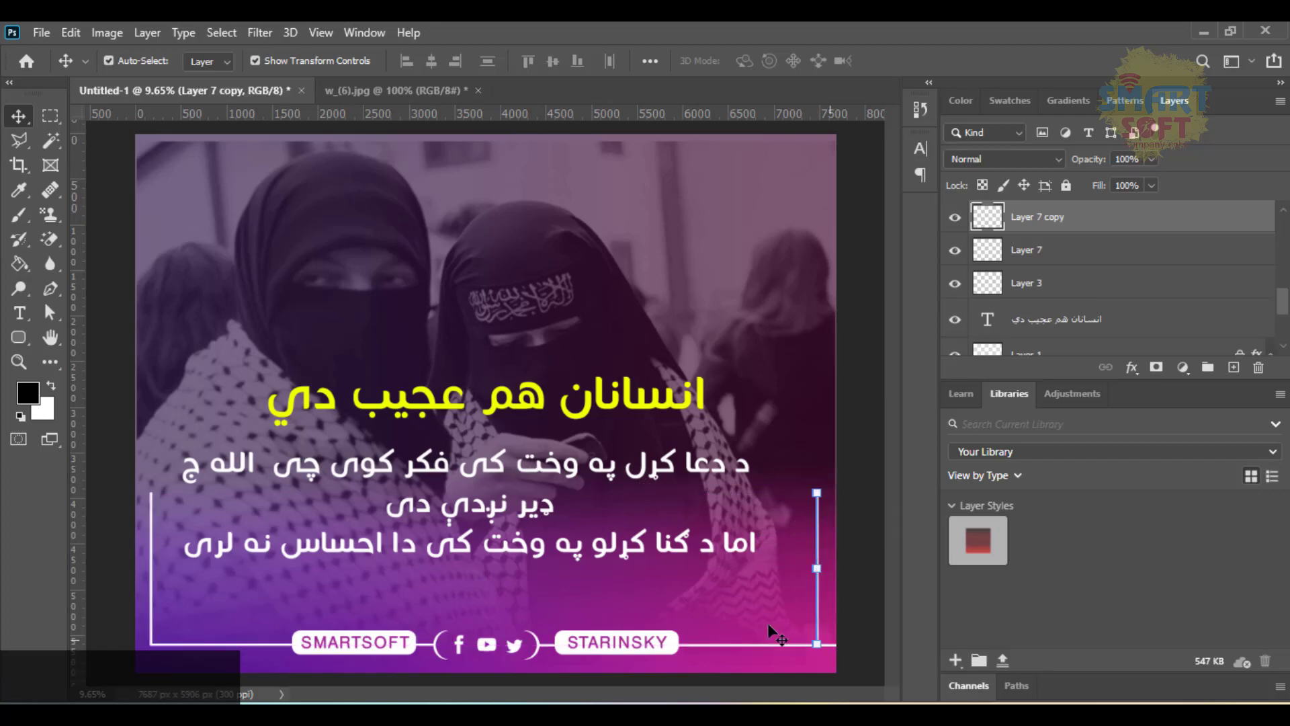
left_click(858, 668)
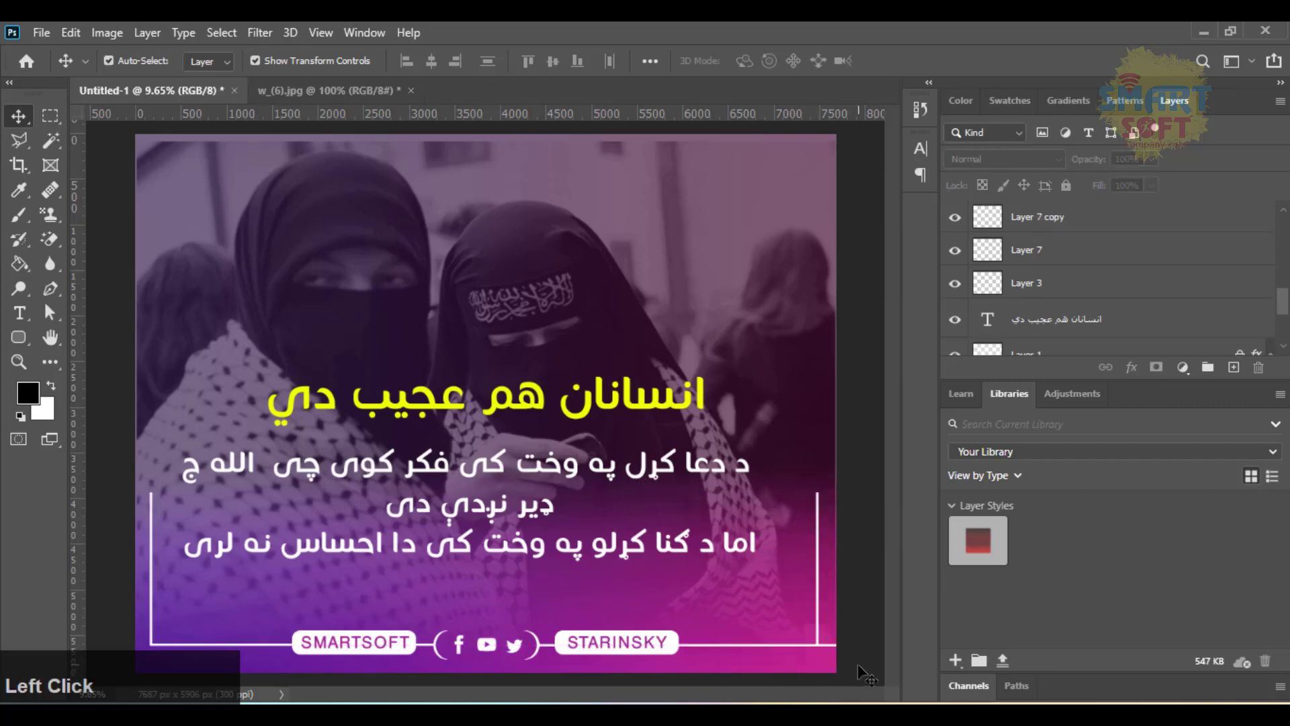
Shorten Layer 3 copy's horizontal line from its right end to about 94% width so it forms a corner with the right vertical line
left_click(19, 361)
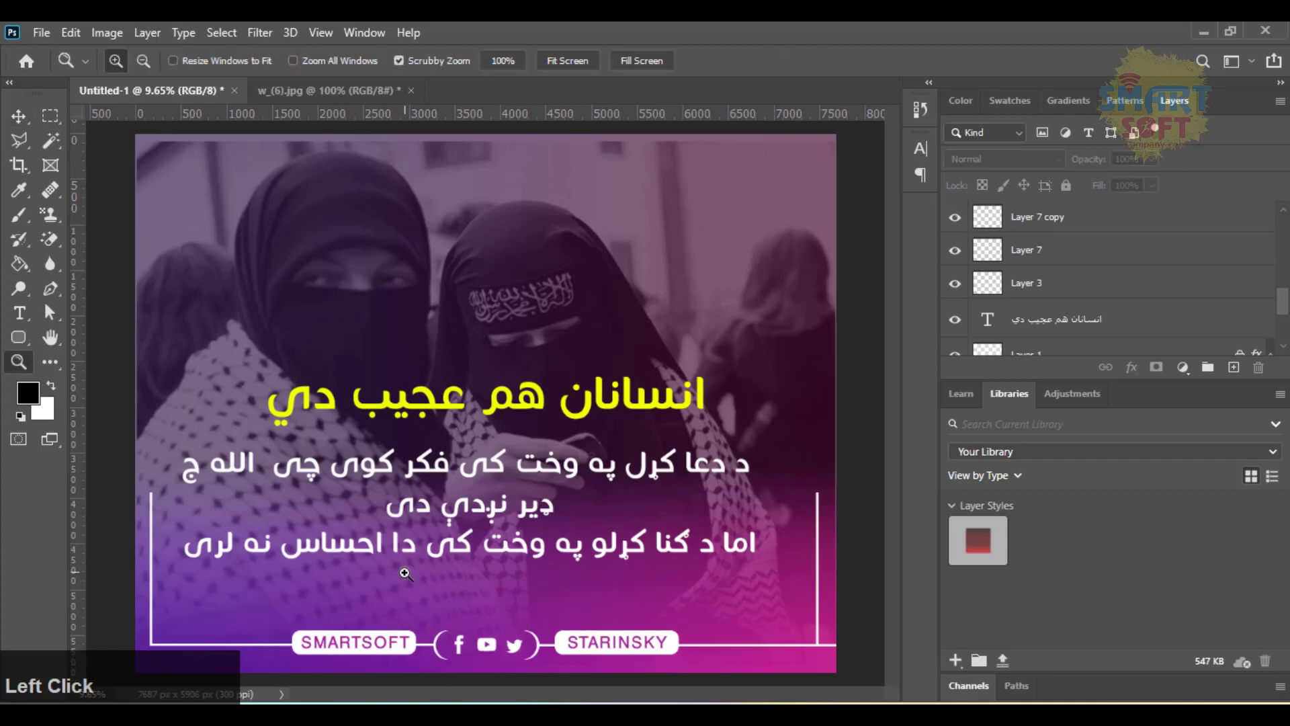
left_click_drag(817, 681, 793, 701)
left_click(19, 116)
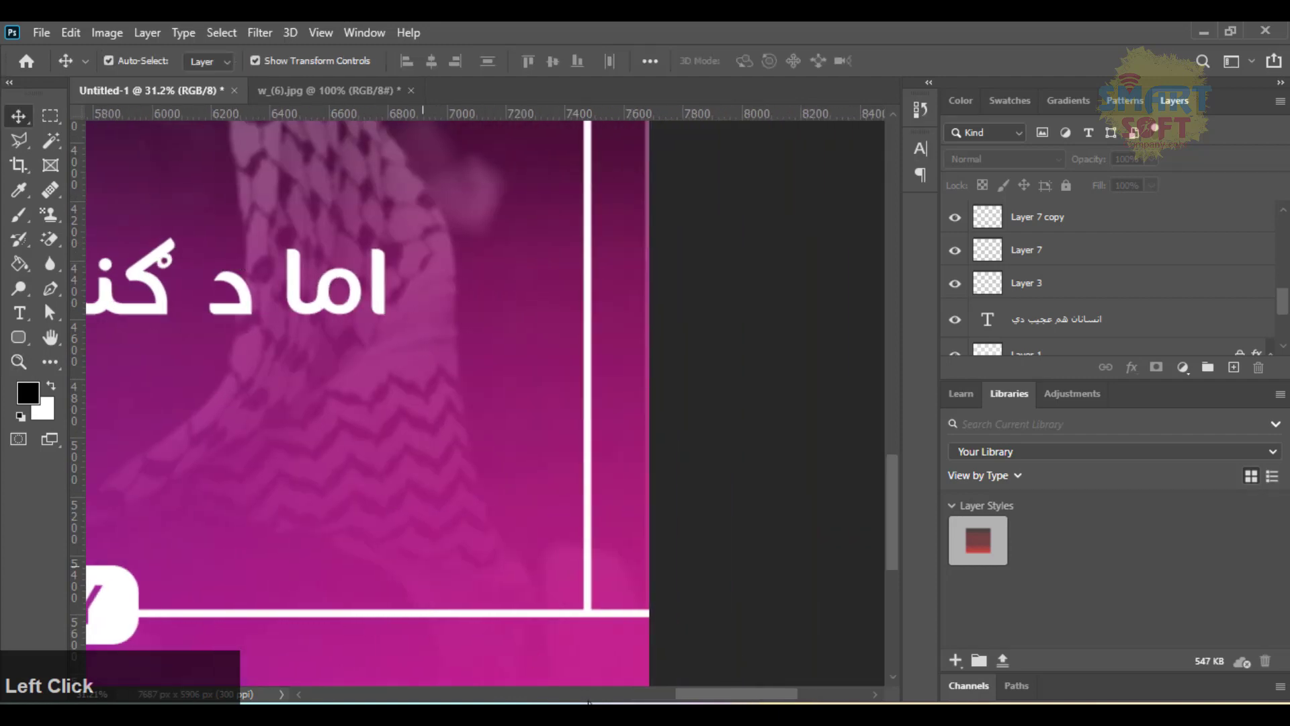
key("ctrl+j")
key("ctrl+t")
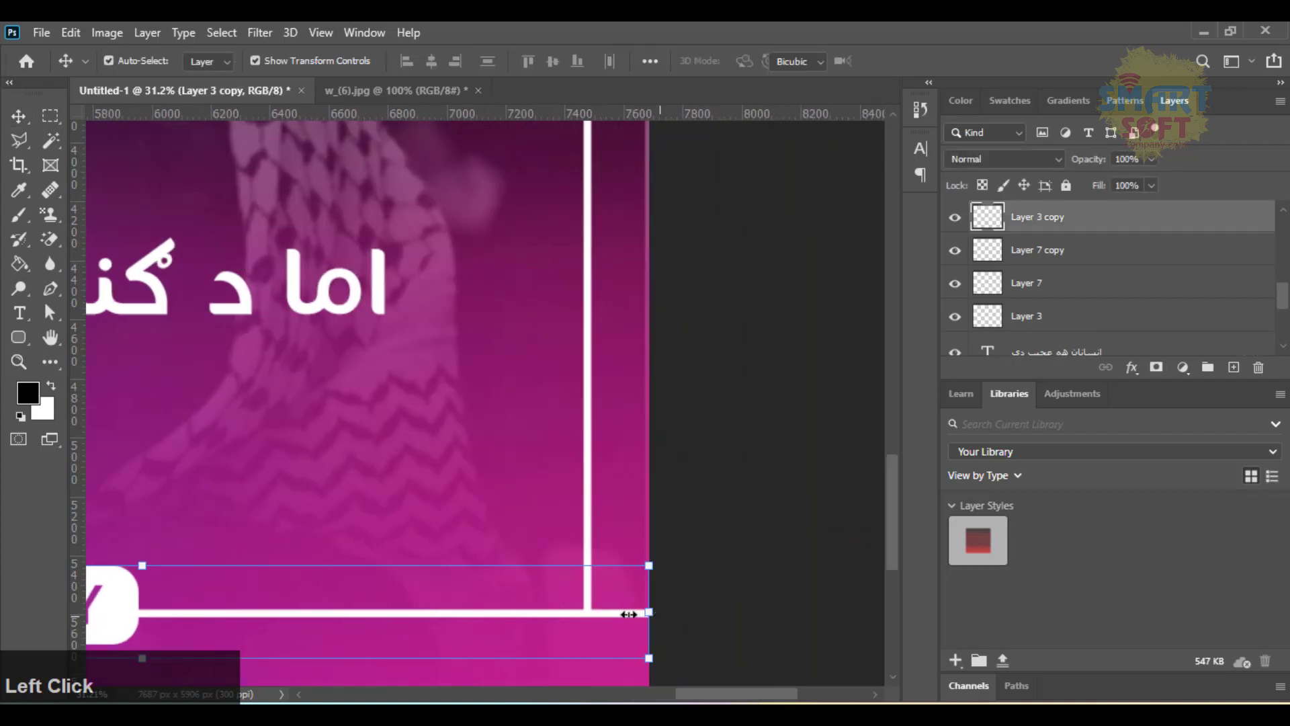
left_click_drag(646, 612, 608, 613)
key("Return")
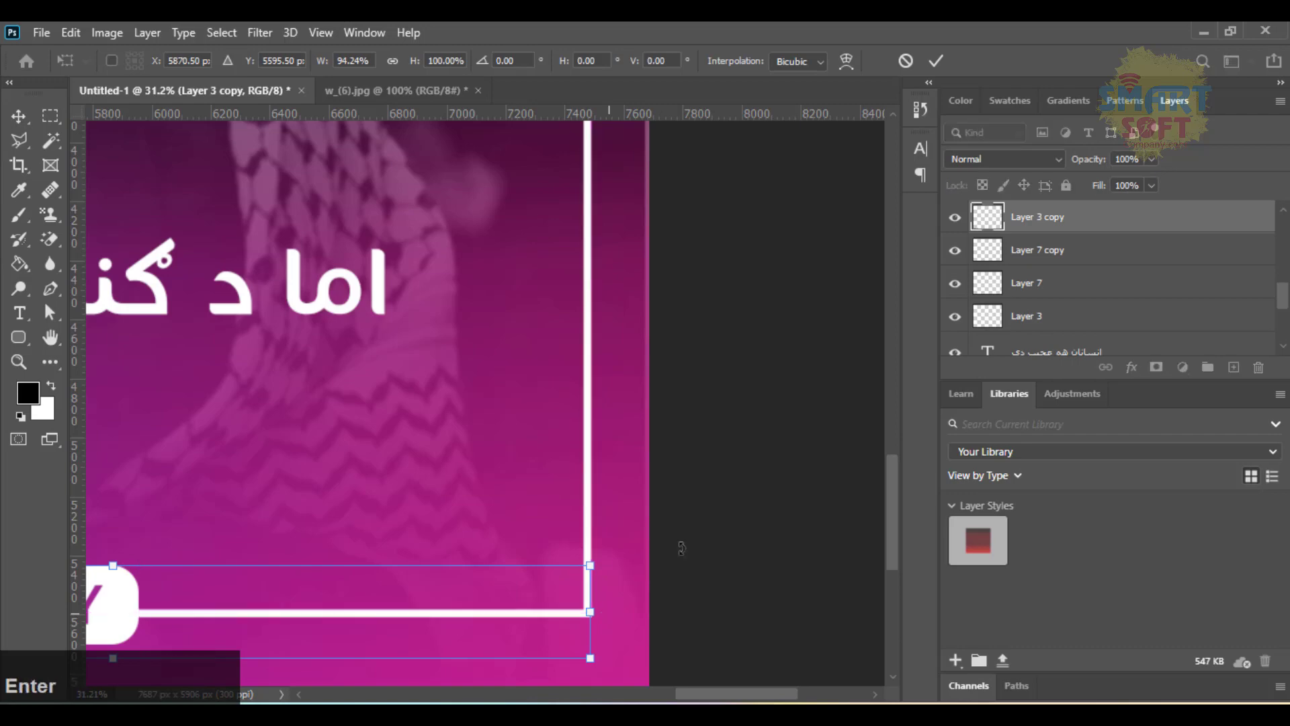
key("ctrl+0")
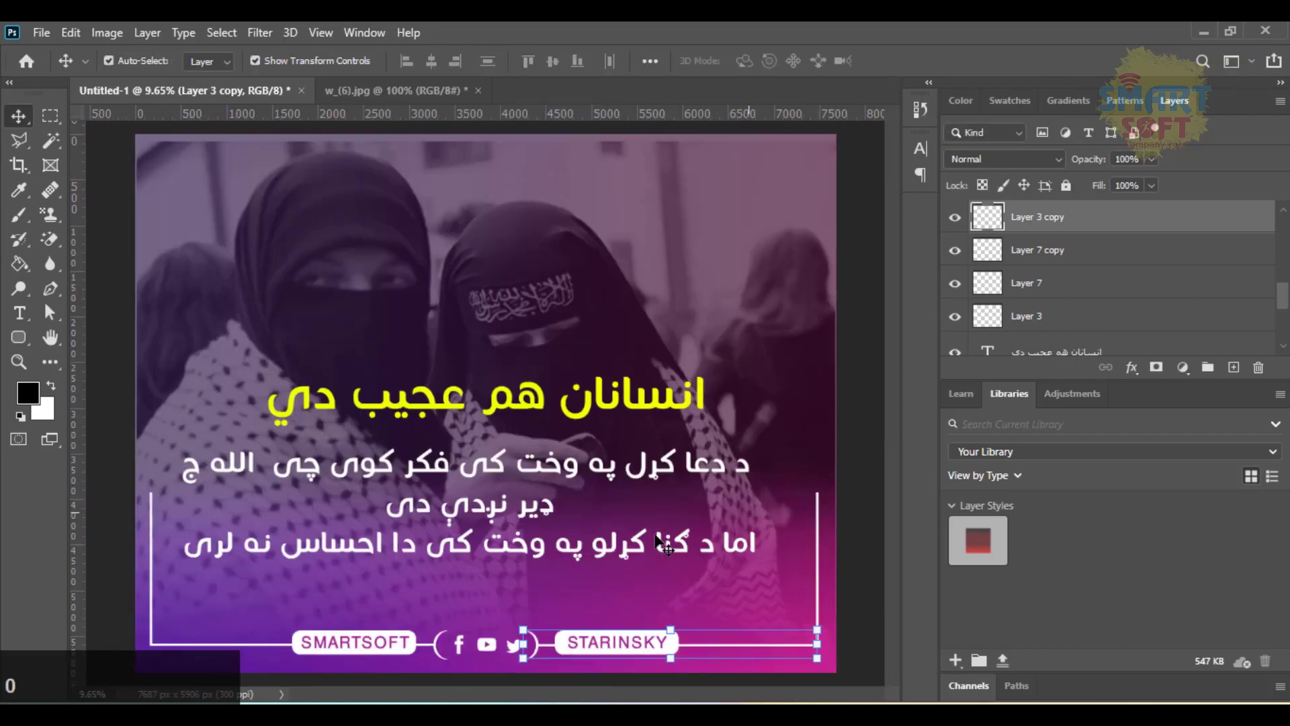
left_click(694, 271)
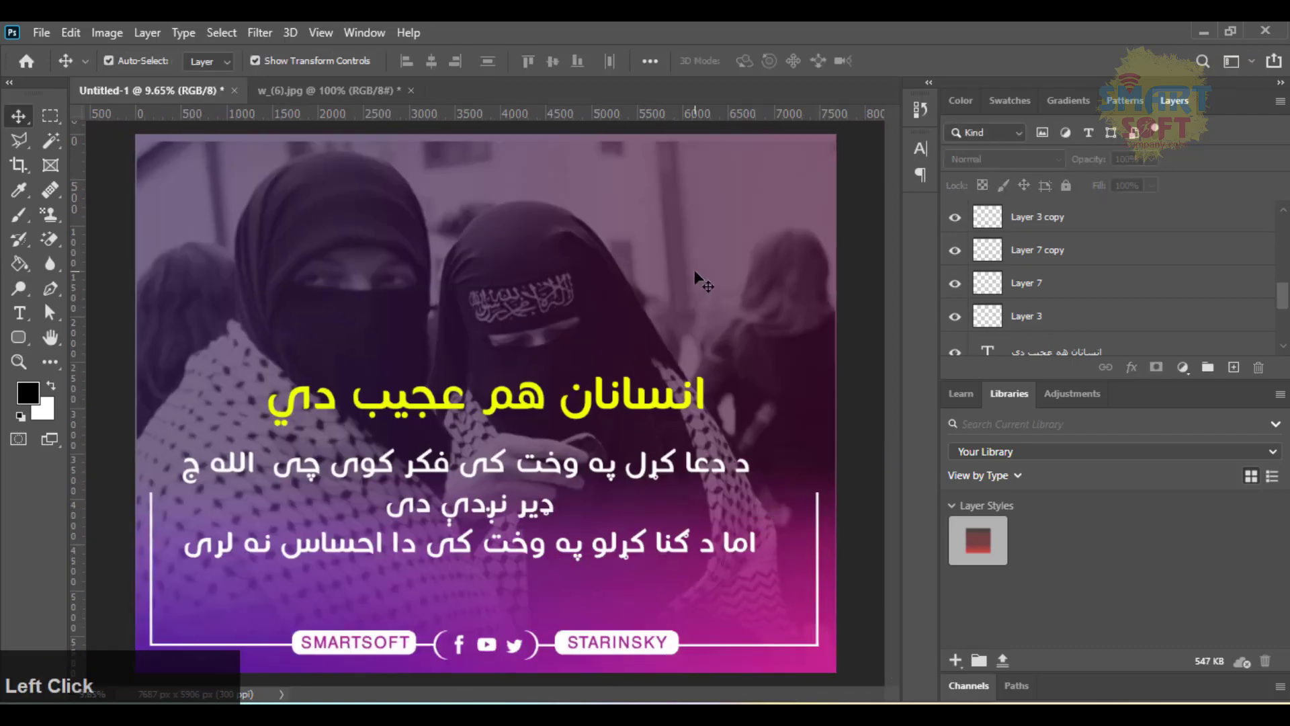
Move the three-line quote down and shrink it to fit inside the line frame, and lower the yellow title to just above it
left_click_drag(542, 515, 538, 529)
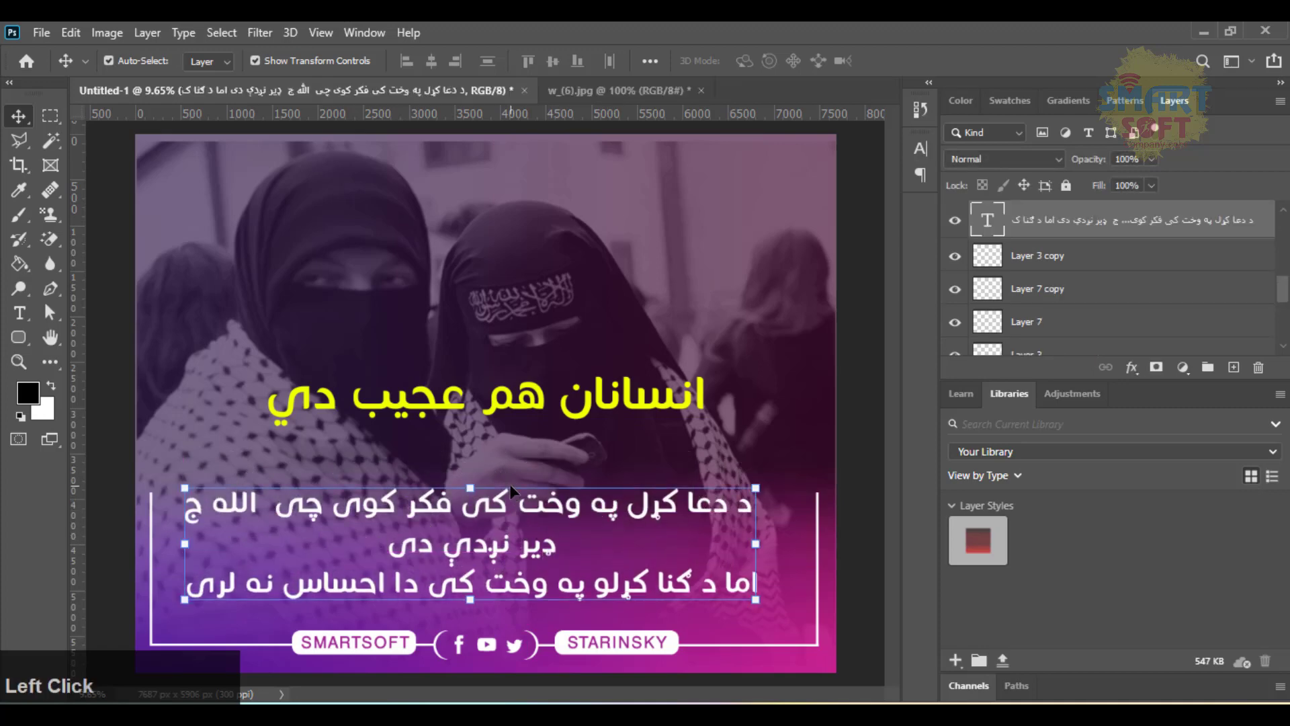
left_click(486, 485)
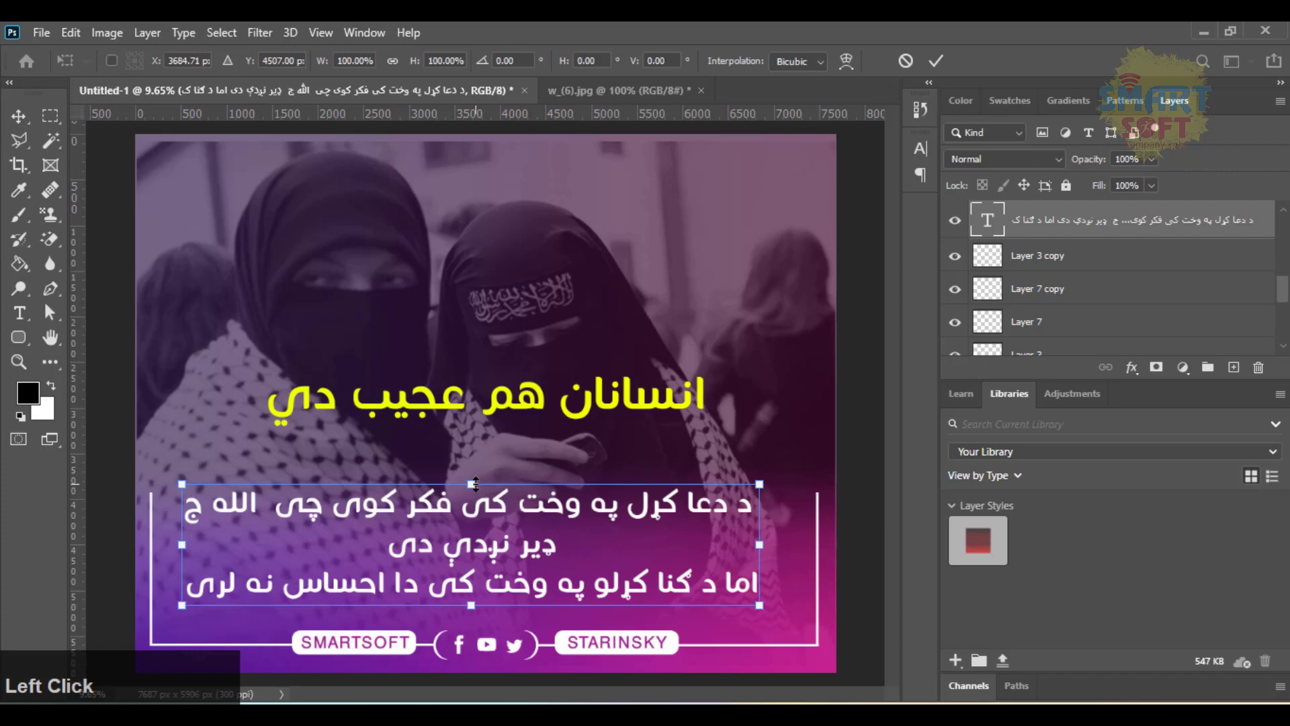
left_click_drag(476, 484, 478, 525)
key("Return")
left_click(477, 518)
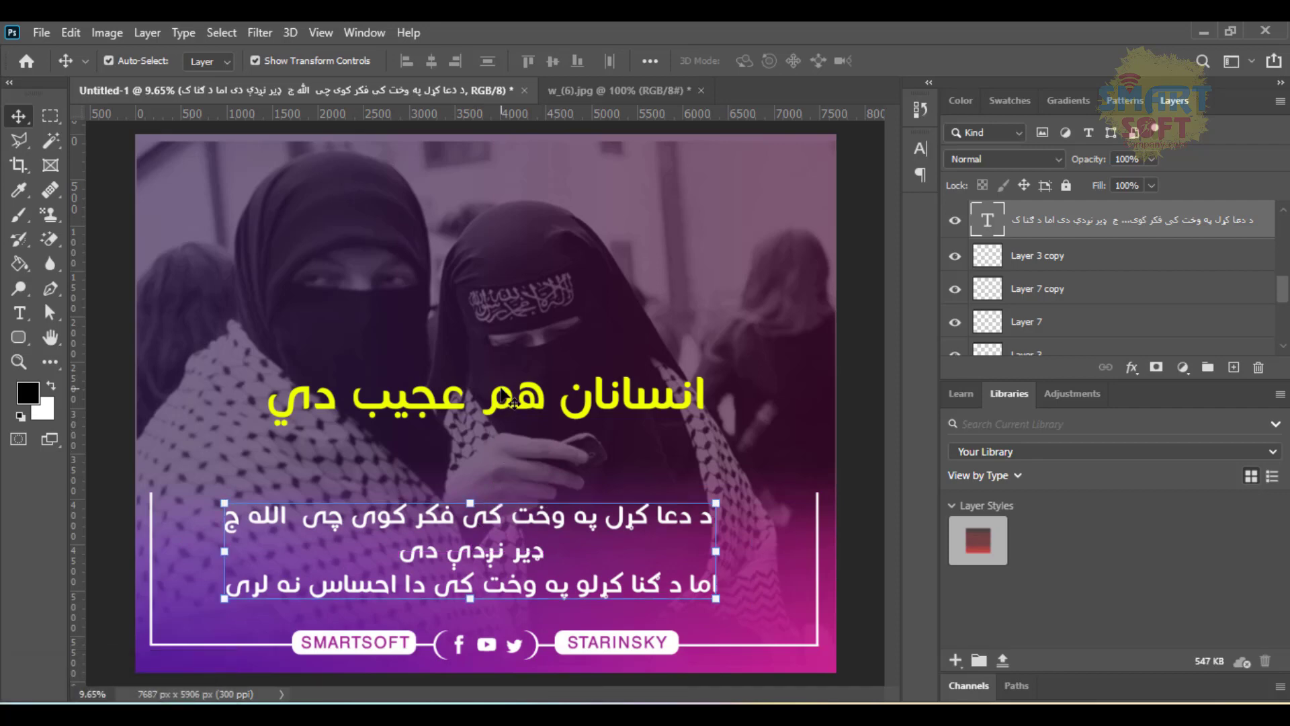
left_click_drag(502, 403, 508, 443)
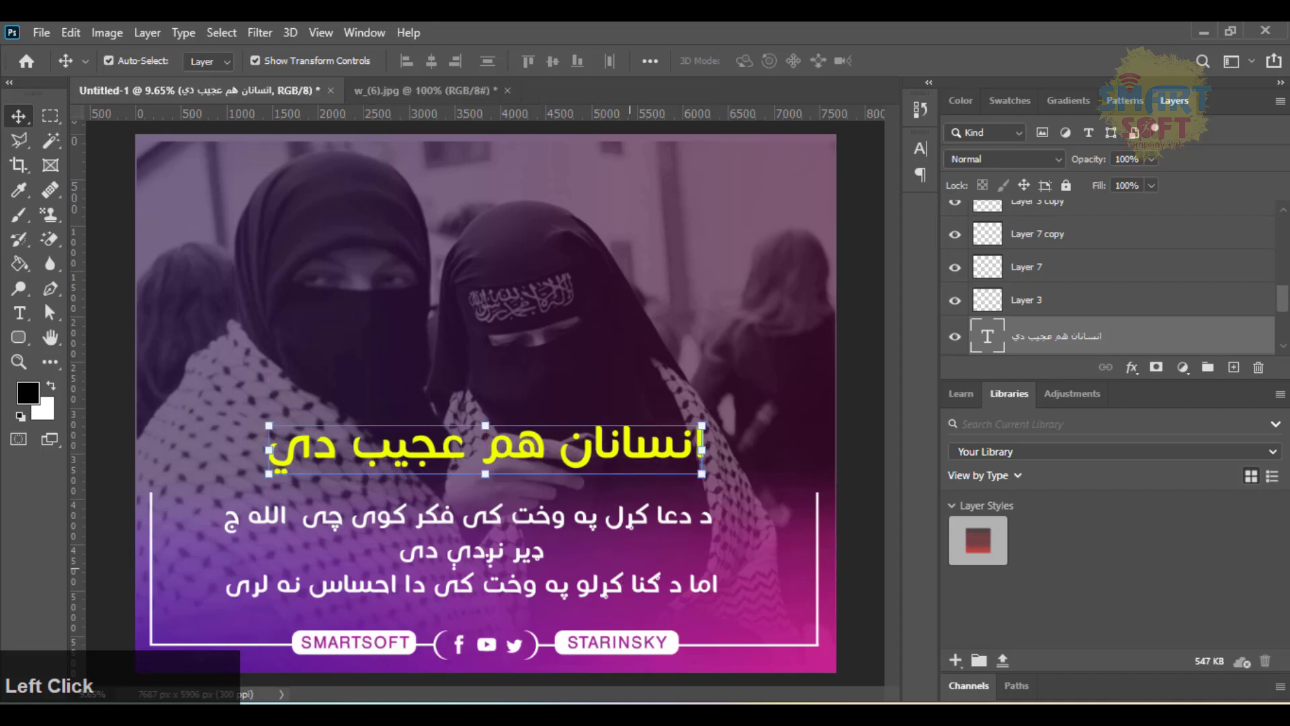
Switch to File Explorer and select PNG Logo.png and S logo.png together in the Facebook folder
left_click(667, 715)
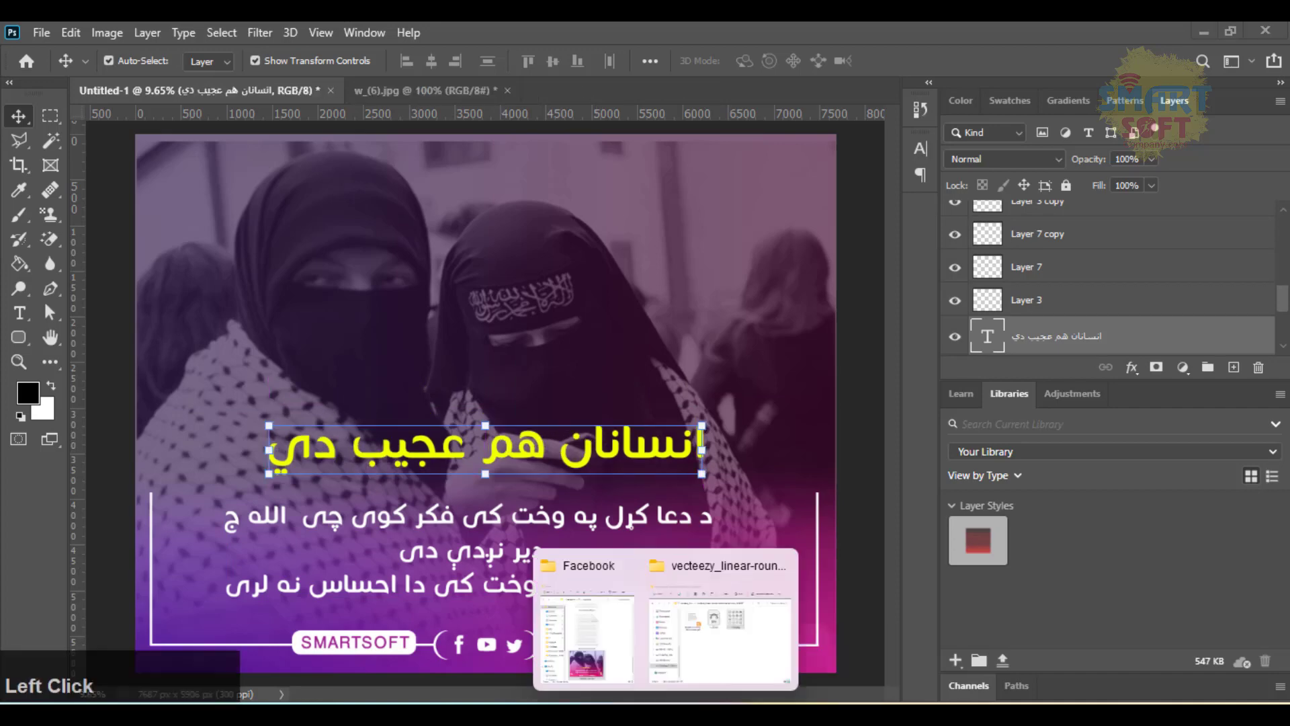
mouse_move(703, 638)
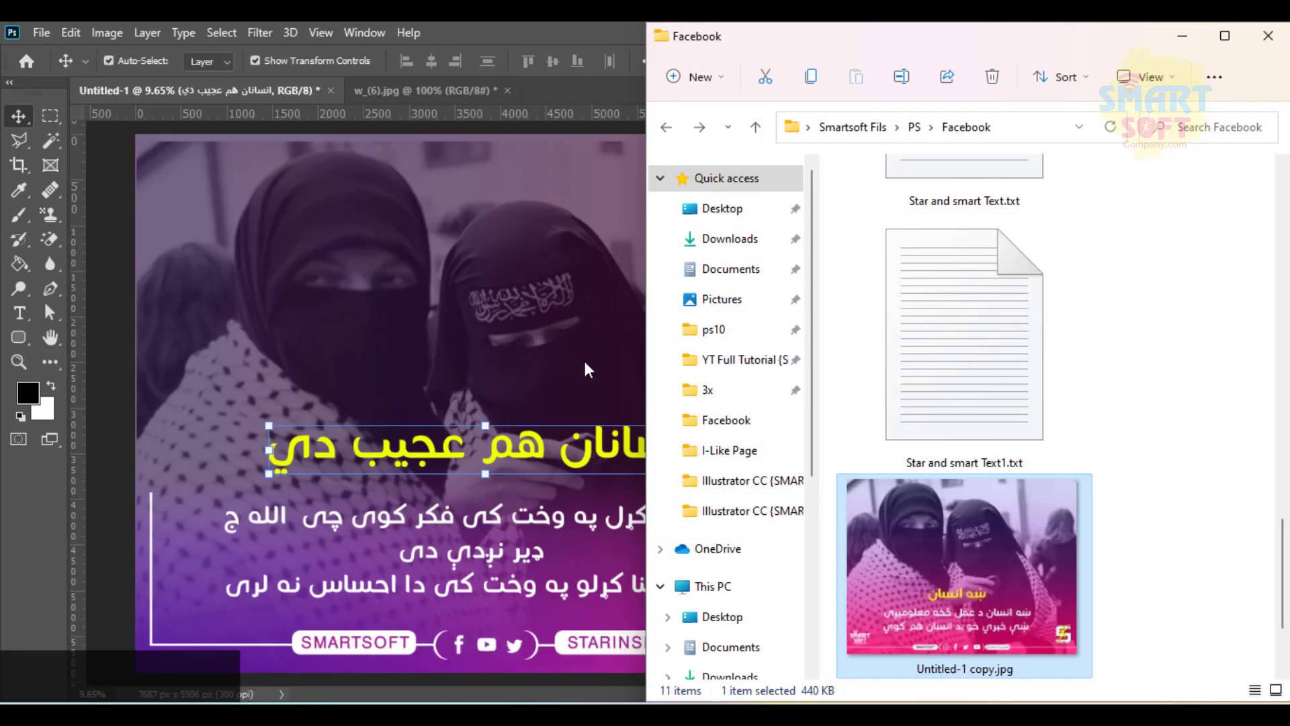
left_click(443, 305)
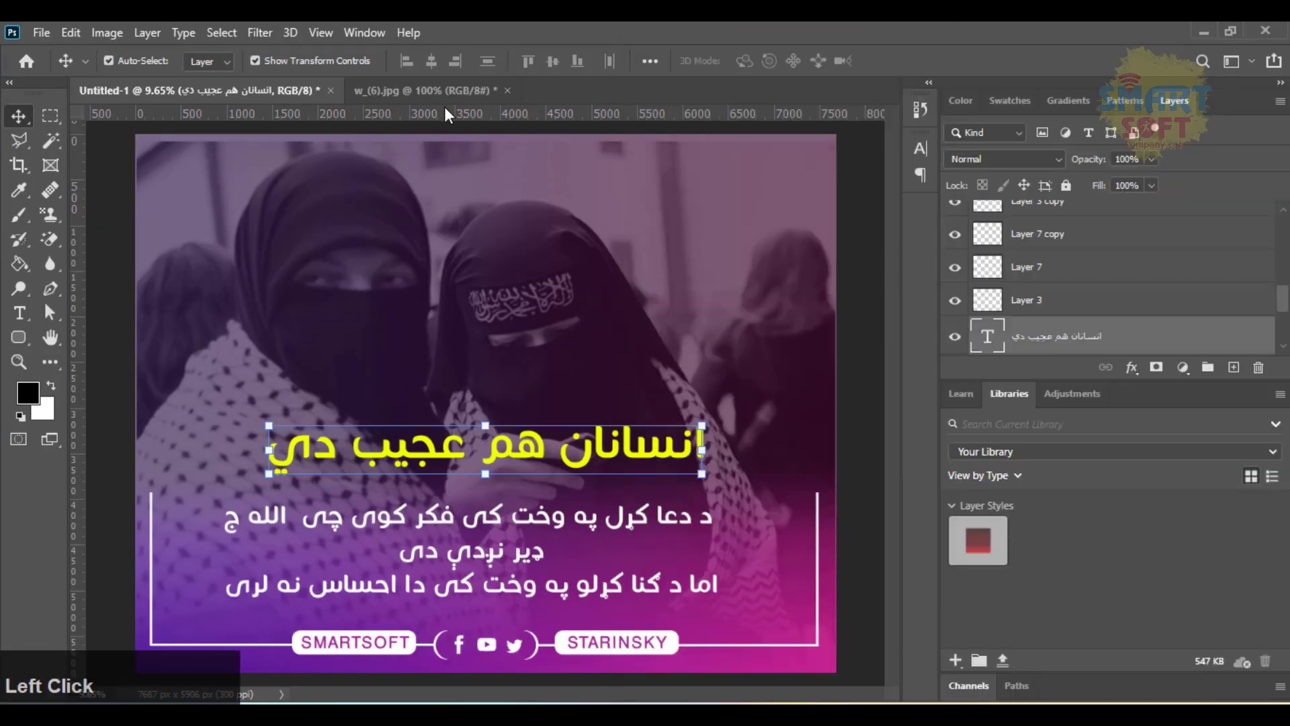
mouse_move(671, 702)
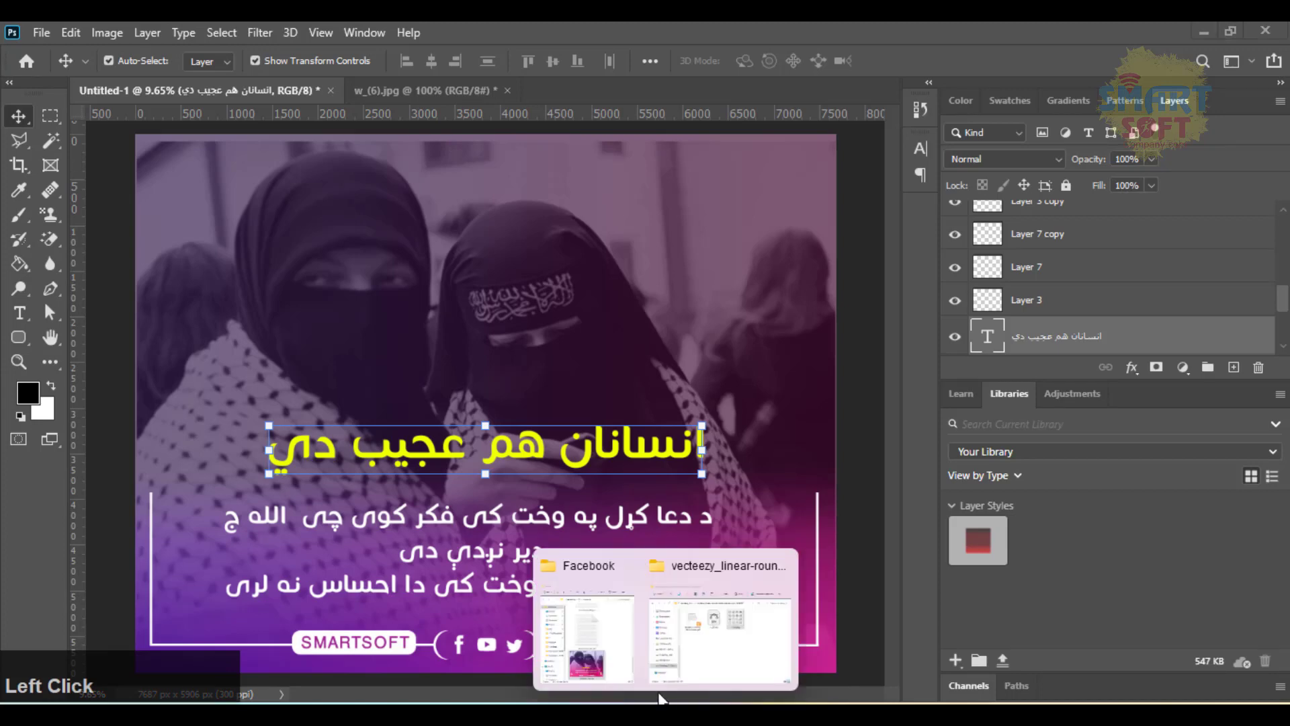
left_click(710, 641)
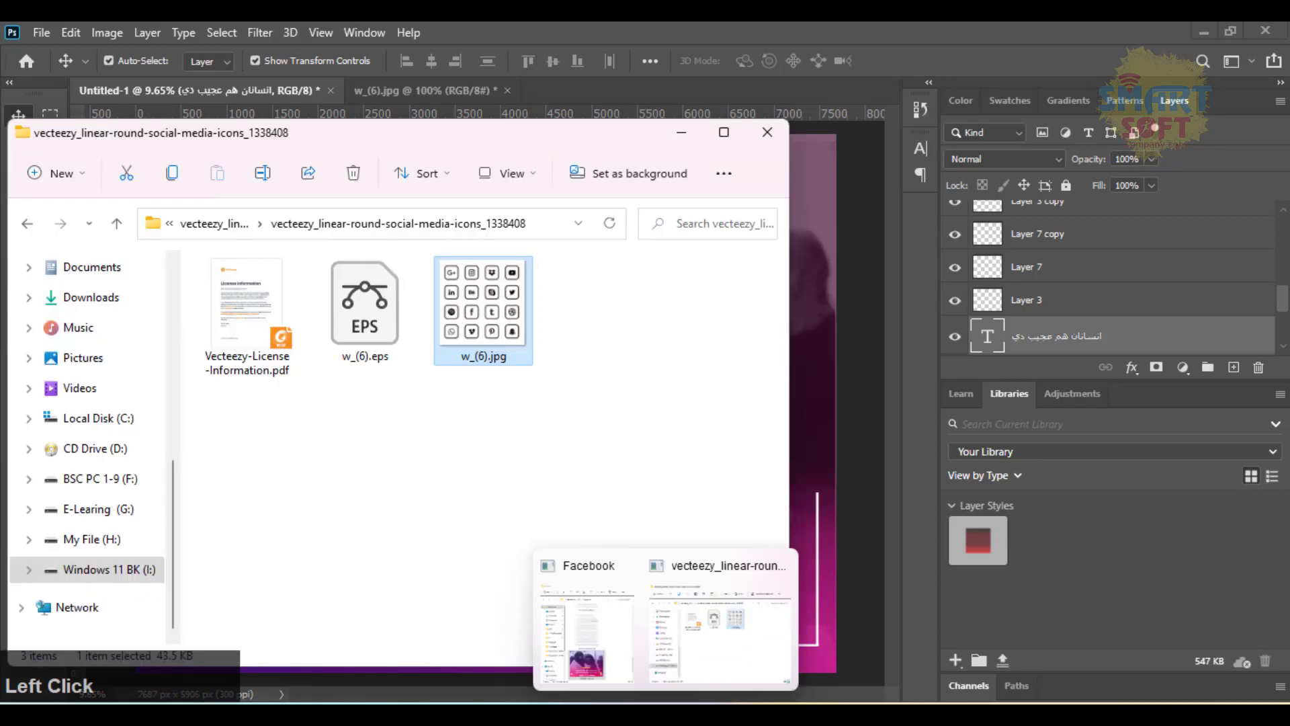
left_click(591, 632)
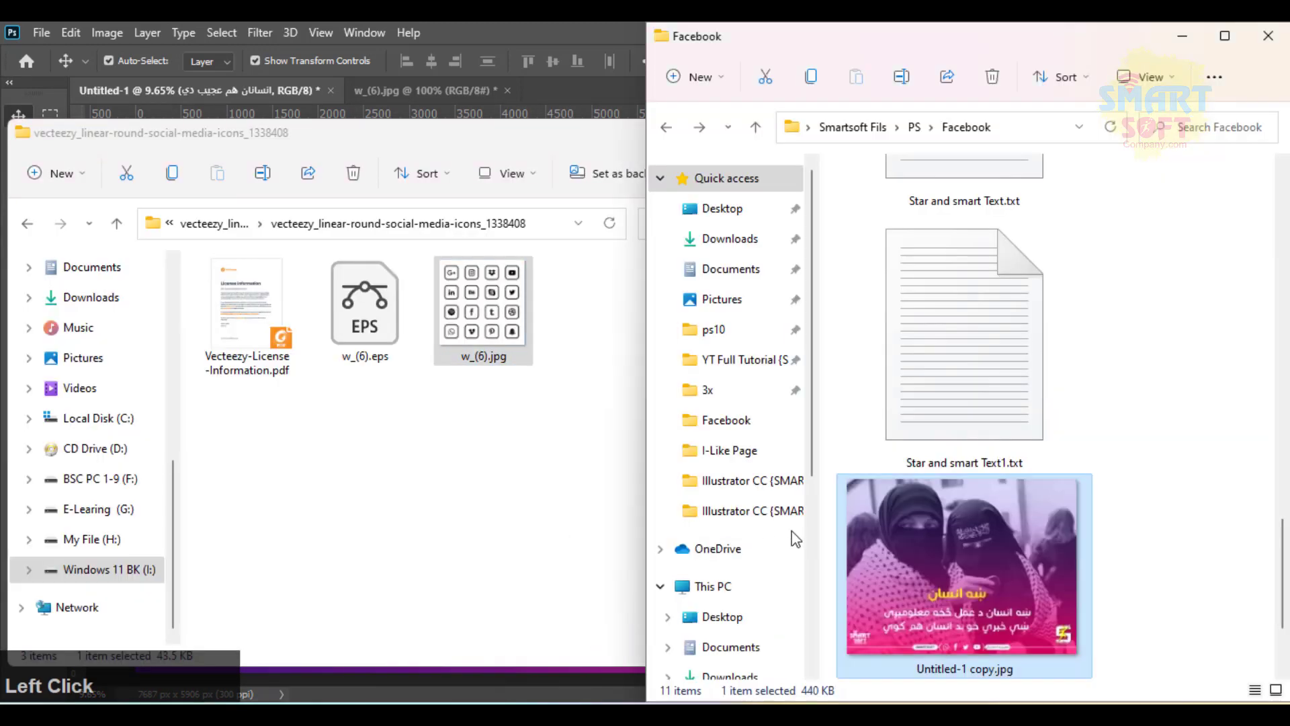
left_click(993, 386)
key("Up")
key("Up")
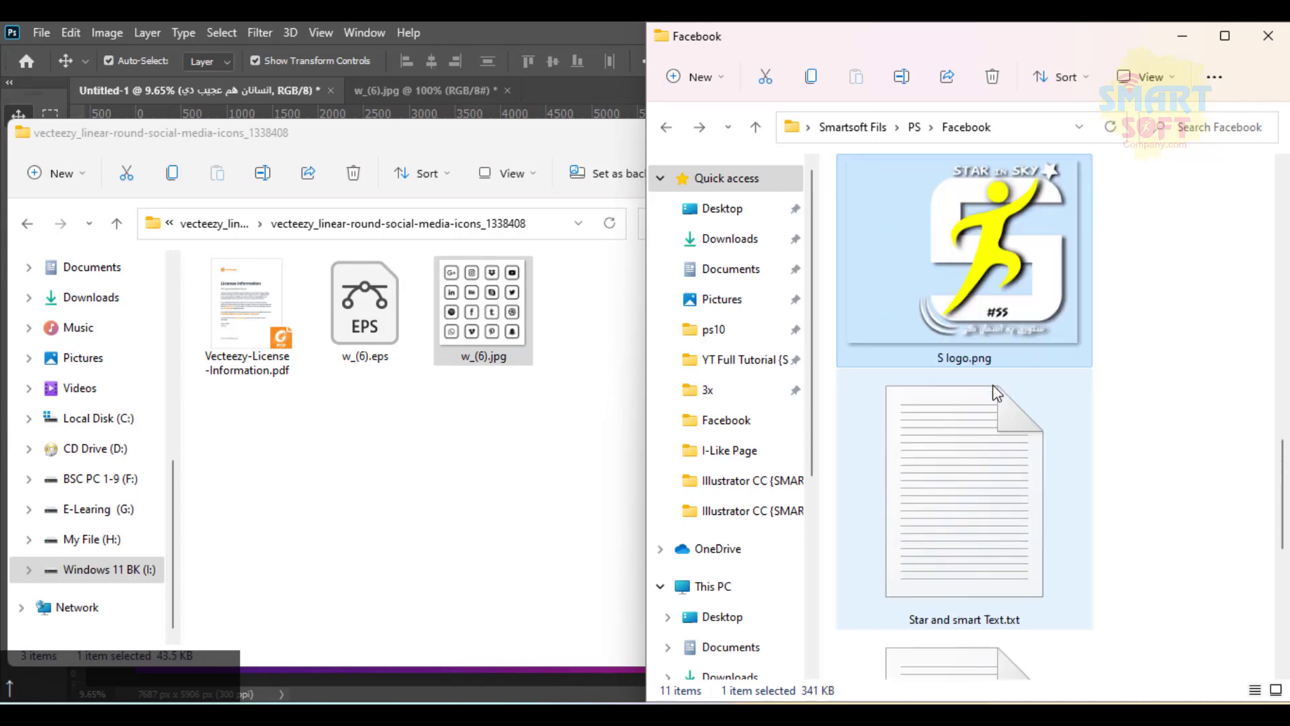
key("Up")
left_click(987, 425, "ctrl")
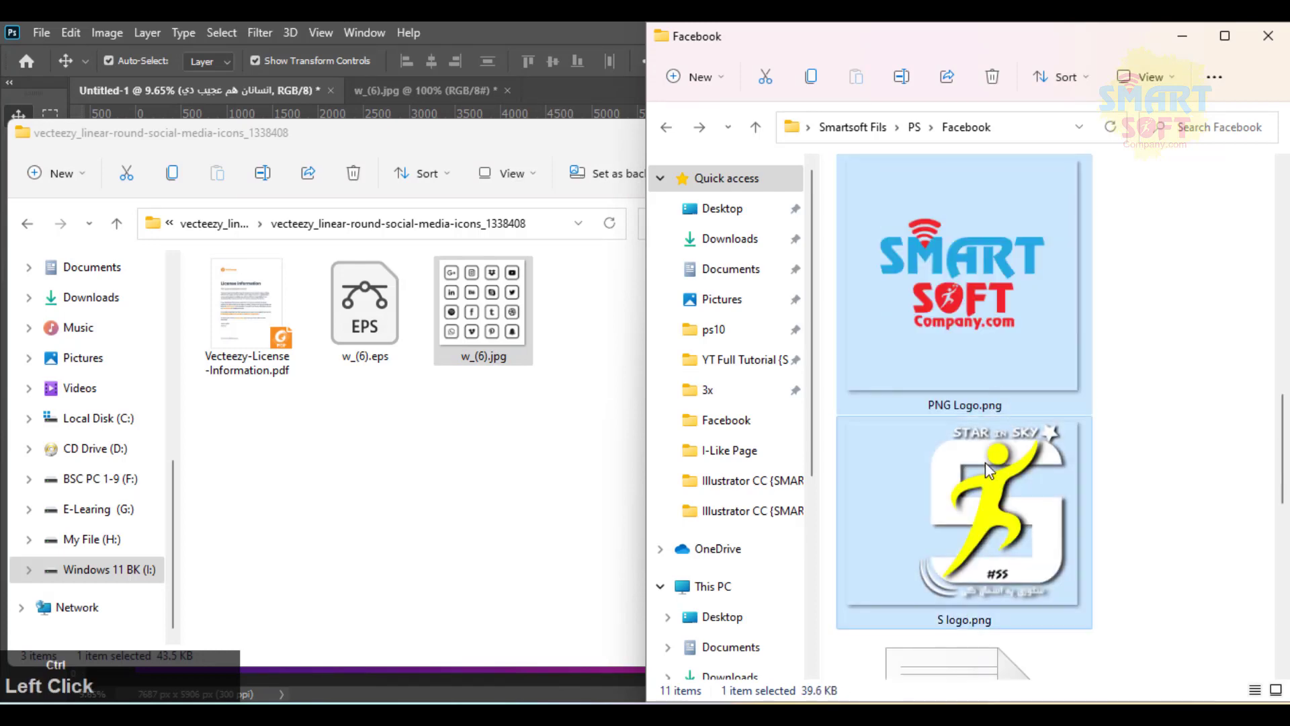
Copy the two selected logo files into the vecteezy_linear-round-social-media-icons_1338408 folder and minimize that folder's window
left_click_drag(961, 293, 411, 668)
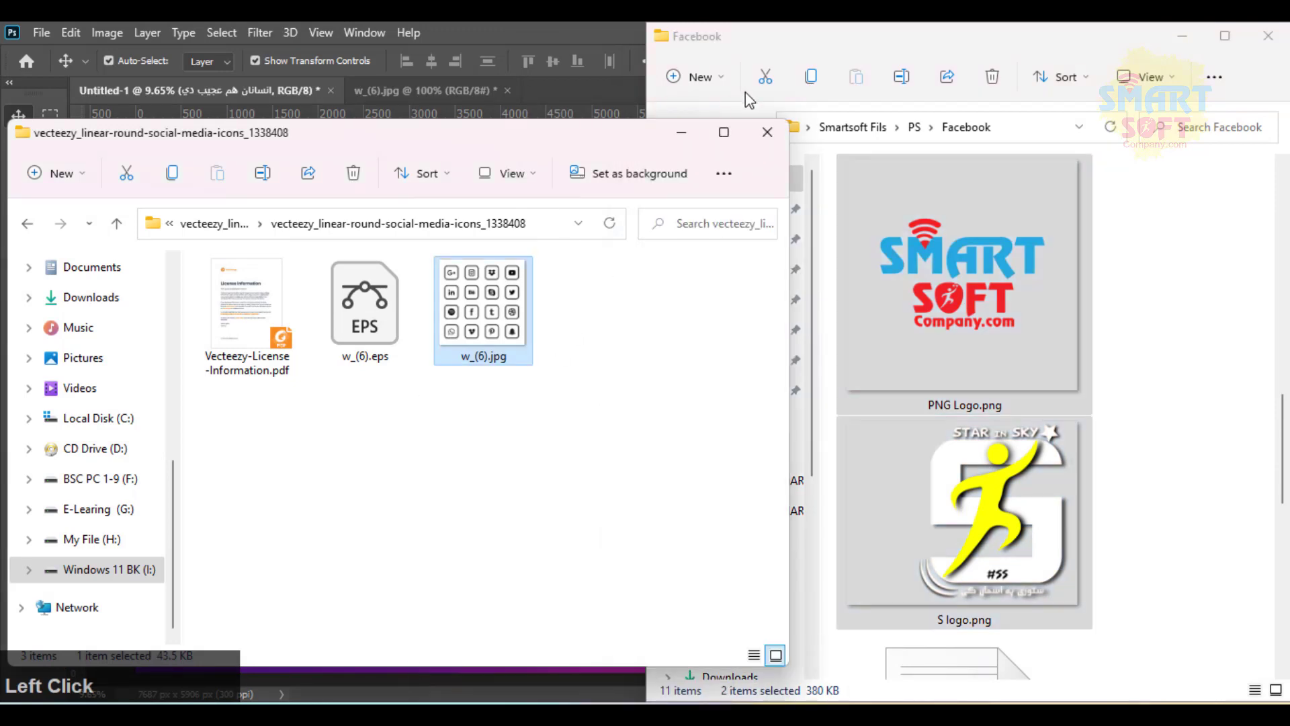
left_click(683, 130)
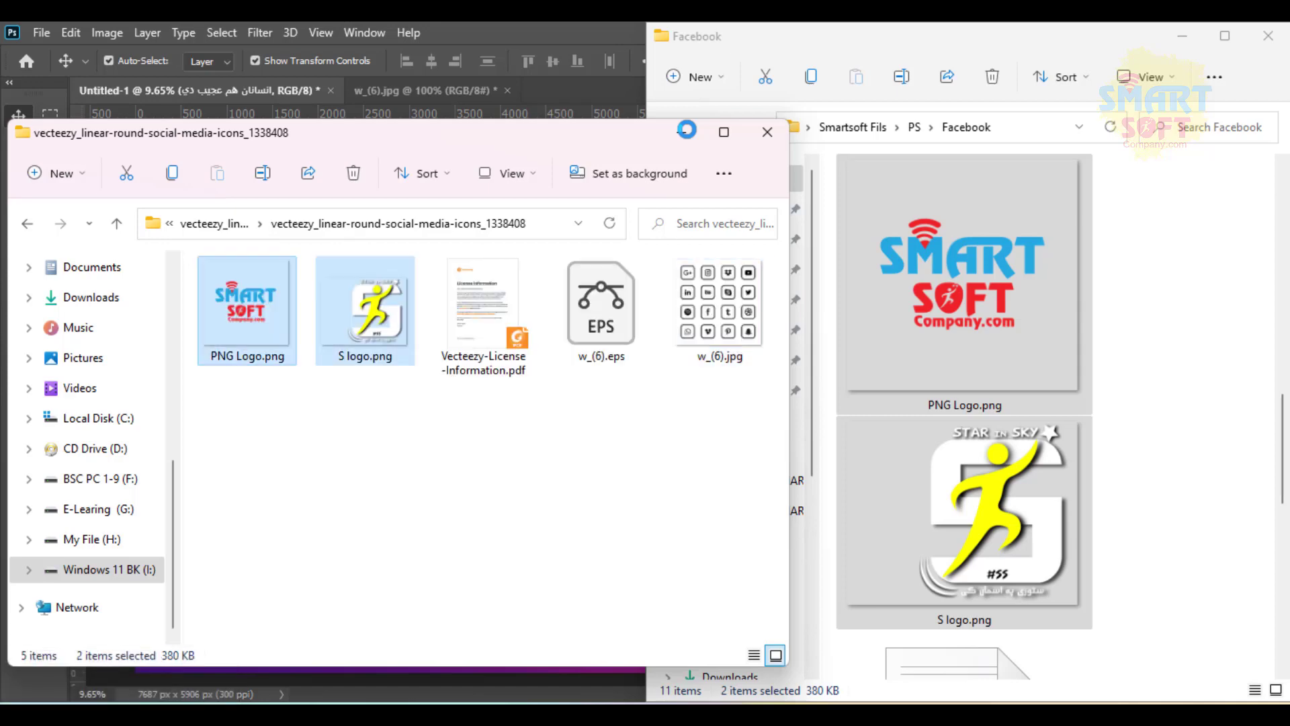
left_click(687, 129)
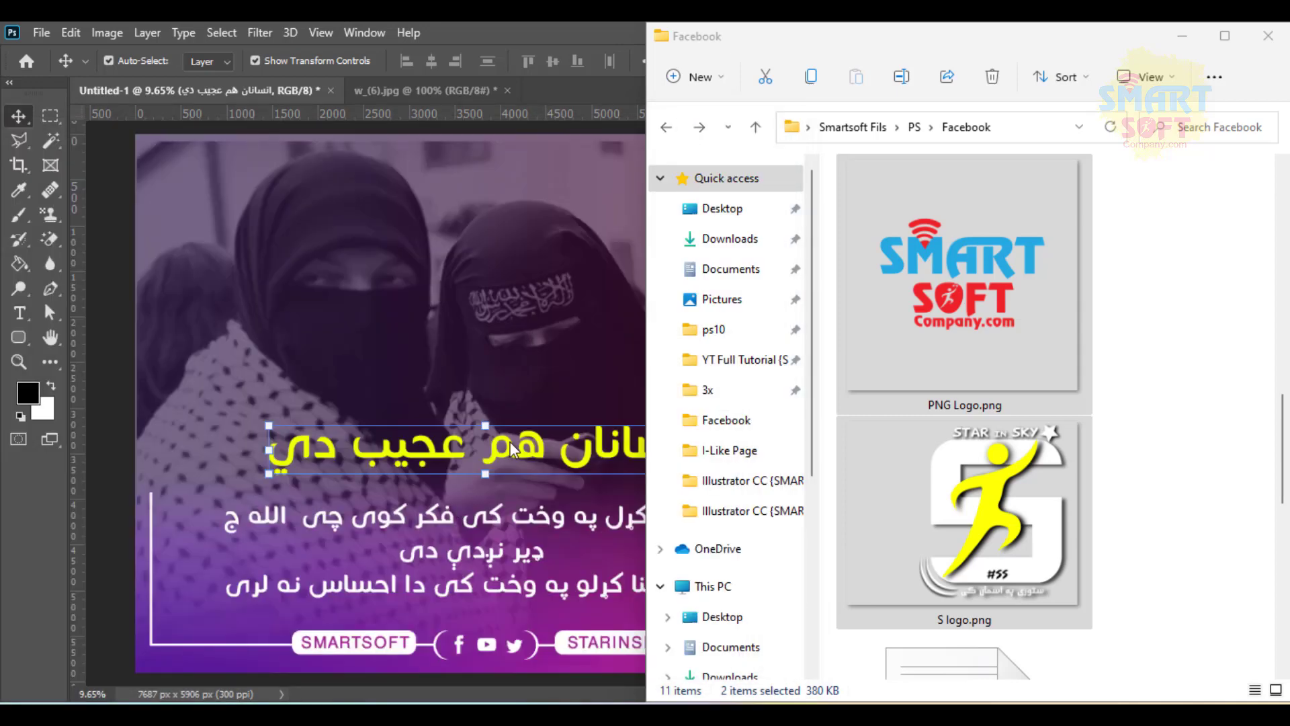
Clear the title selection and bring PNG Logo.png and S logo.png from the Facebook folder into the poster document
left_click(495, 254)
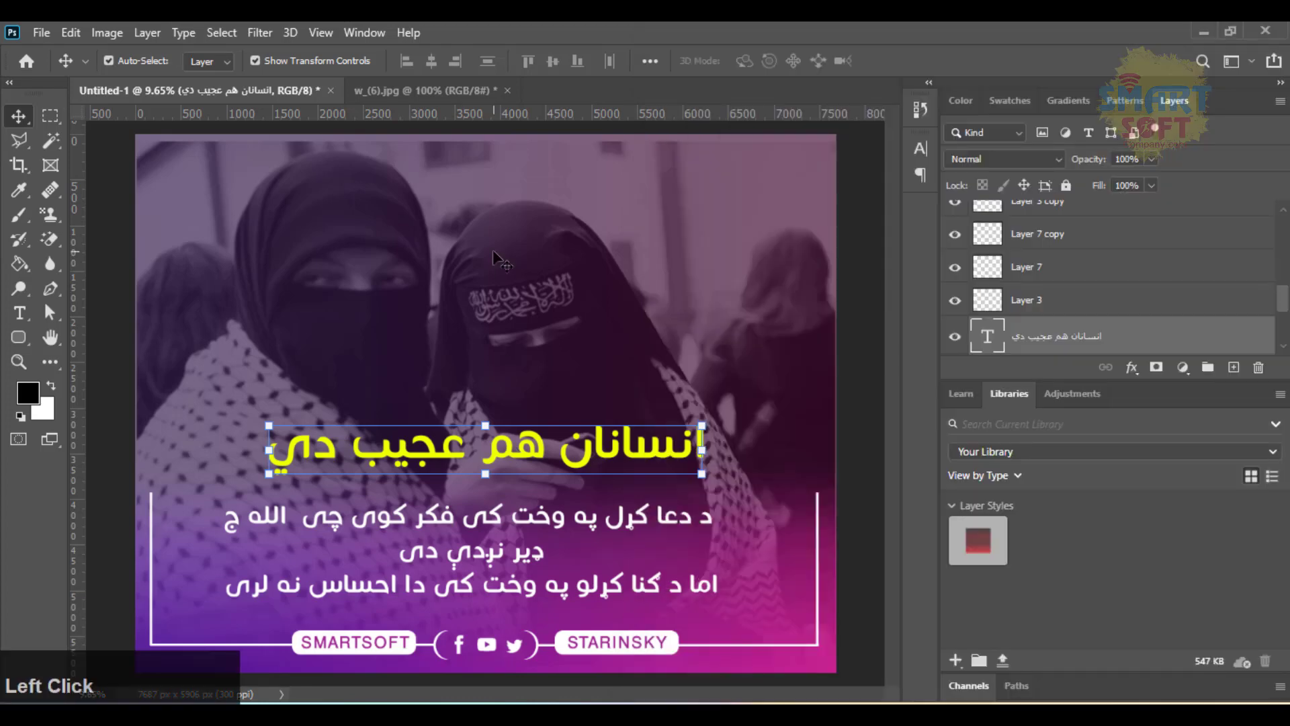
left_click(493, 248)
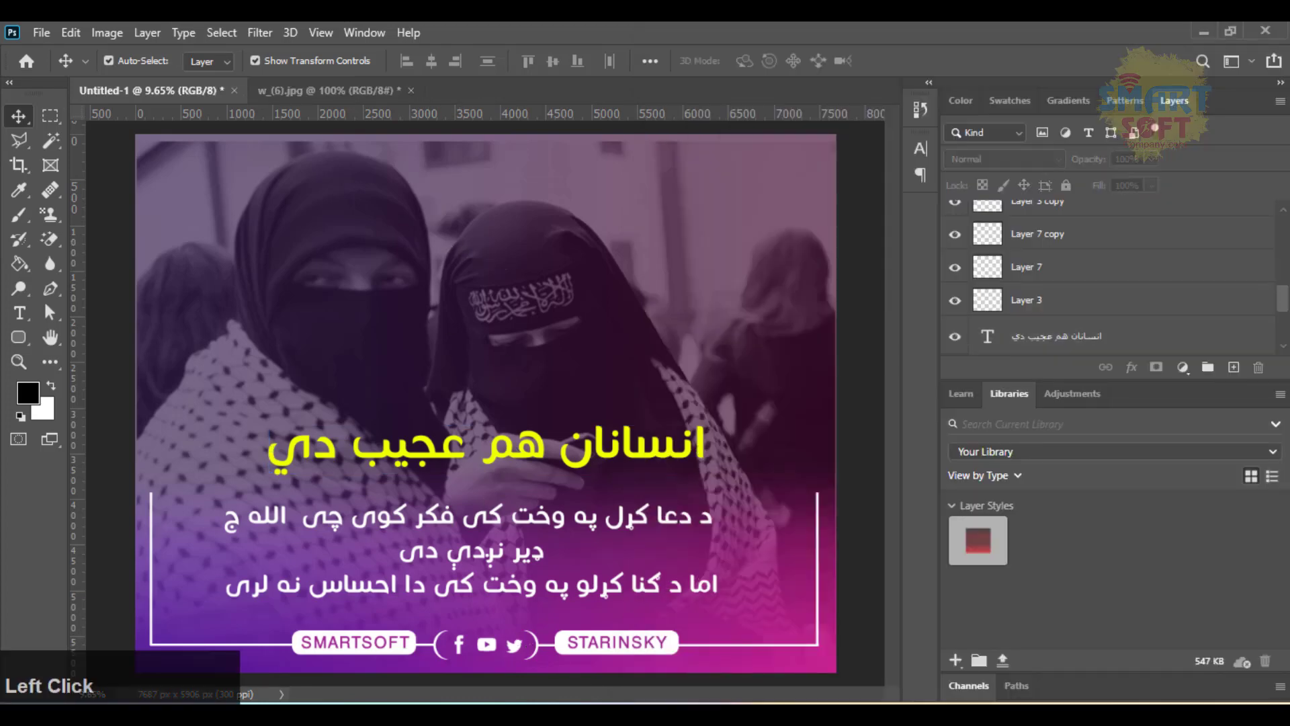
left_click(604, 655)
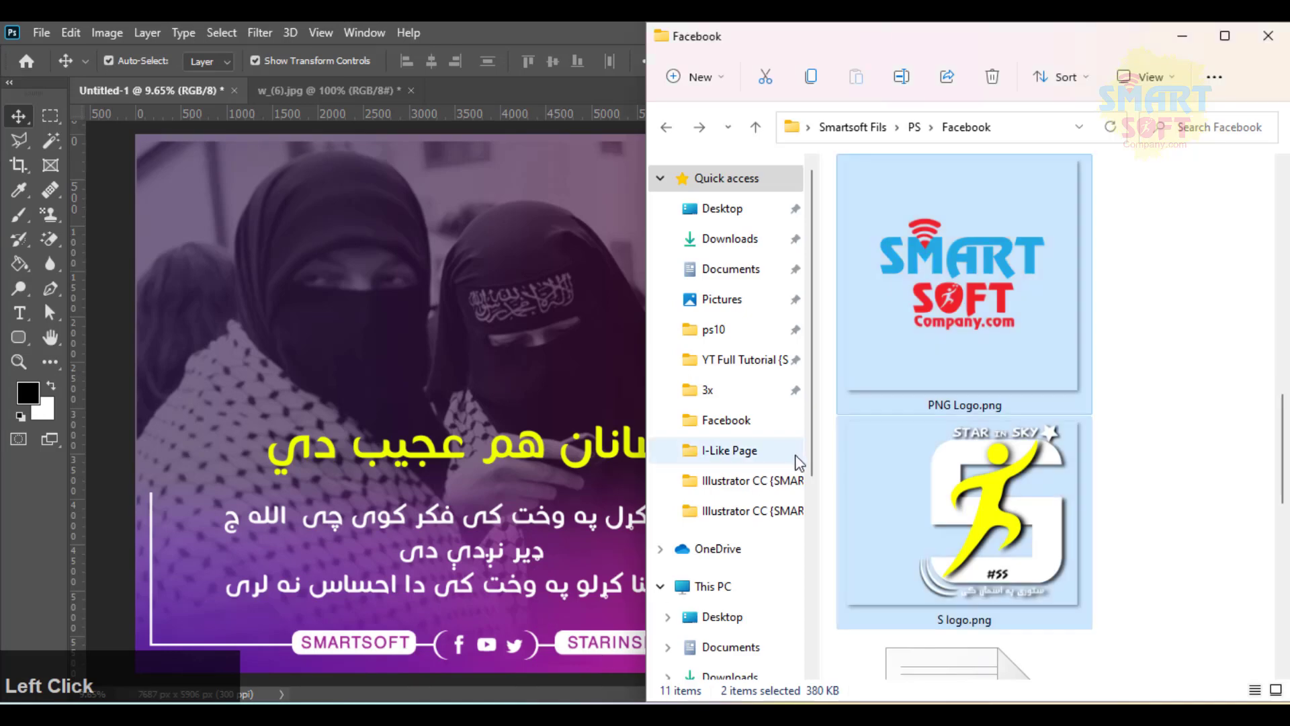
left_click(499, 274)
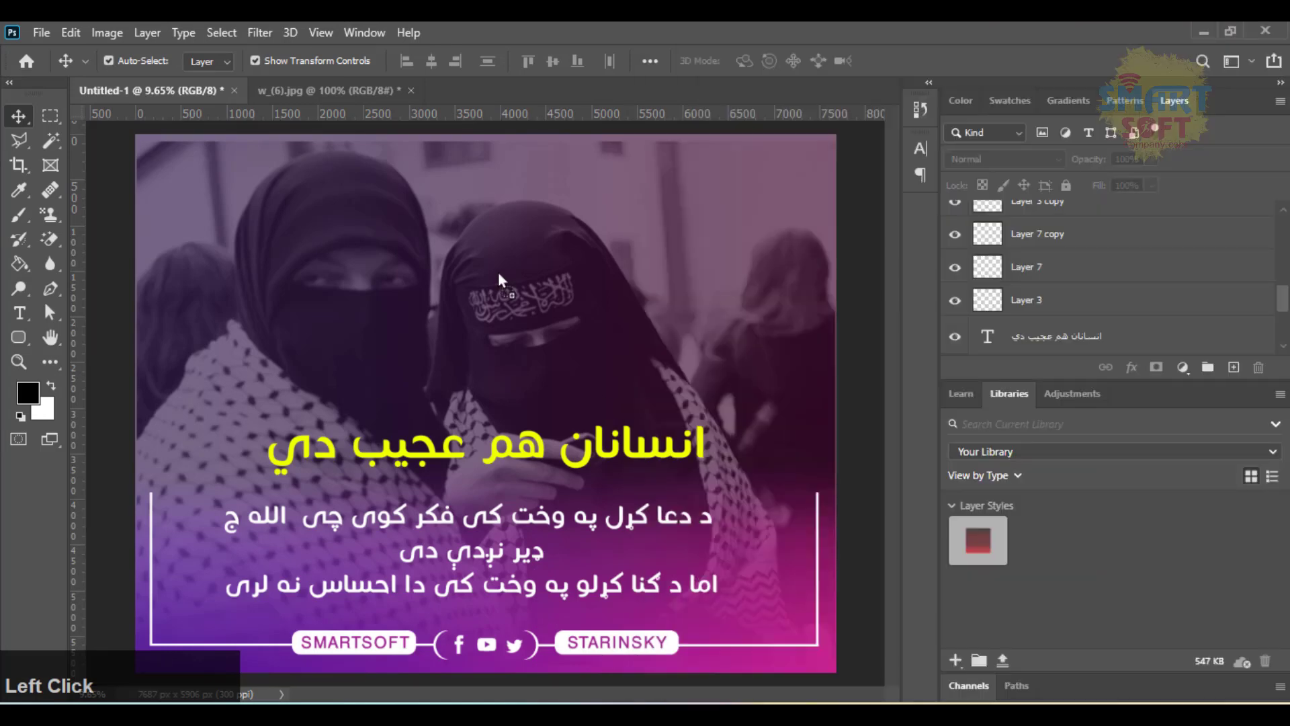
left_click_drag(498, 271, 498, 273)
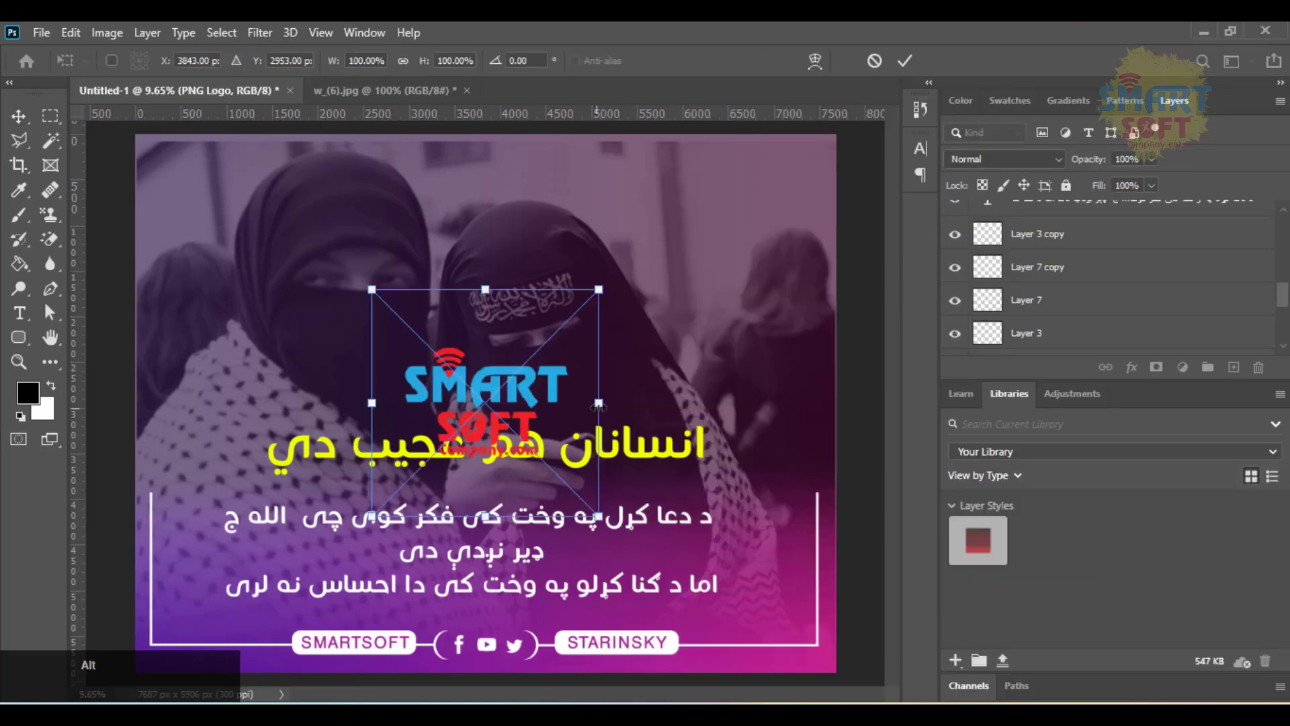
Scale PNG Logo to about 36.5% in the frame's lower-left corner and S logo to about 24% in its lower-right corner
left_click_drag(598, 403, 238, 617)
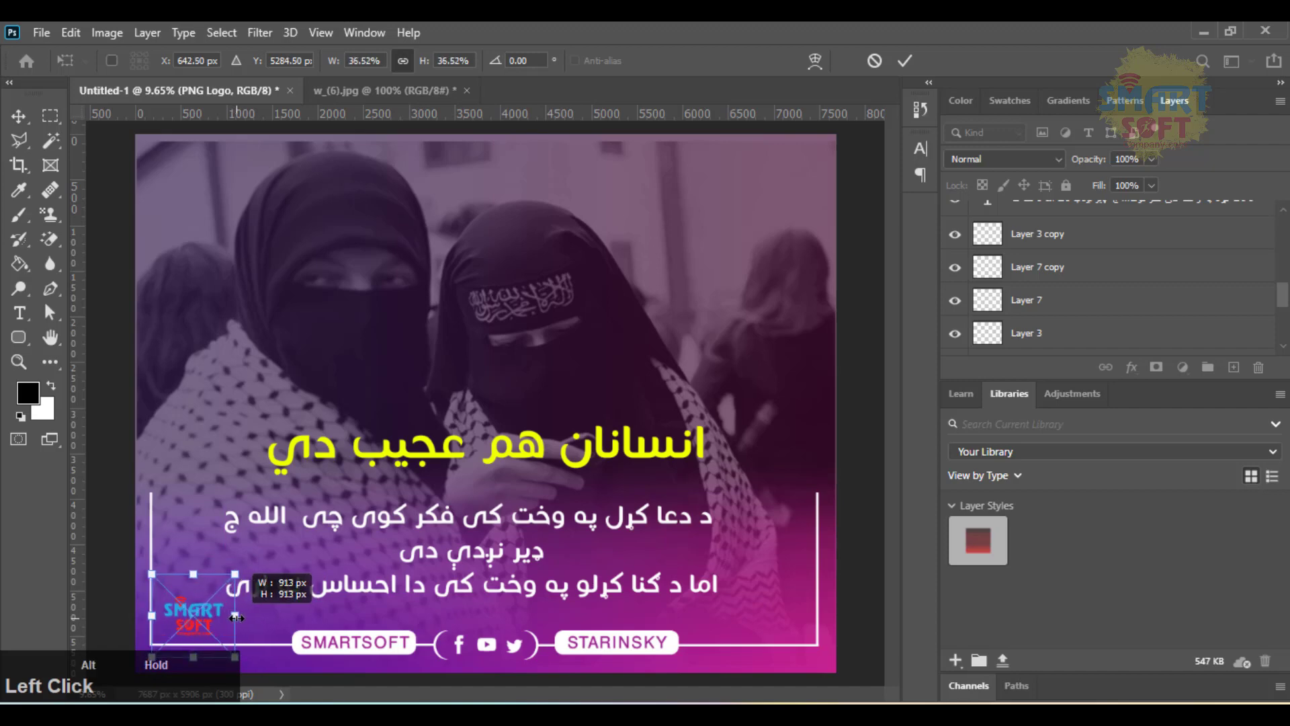
key("Return")
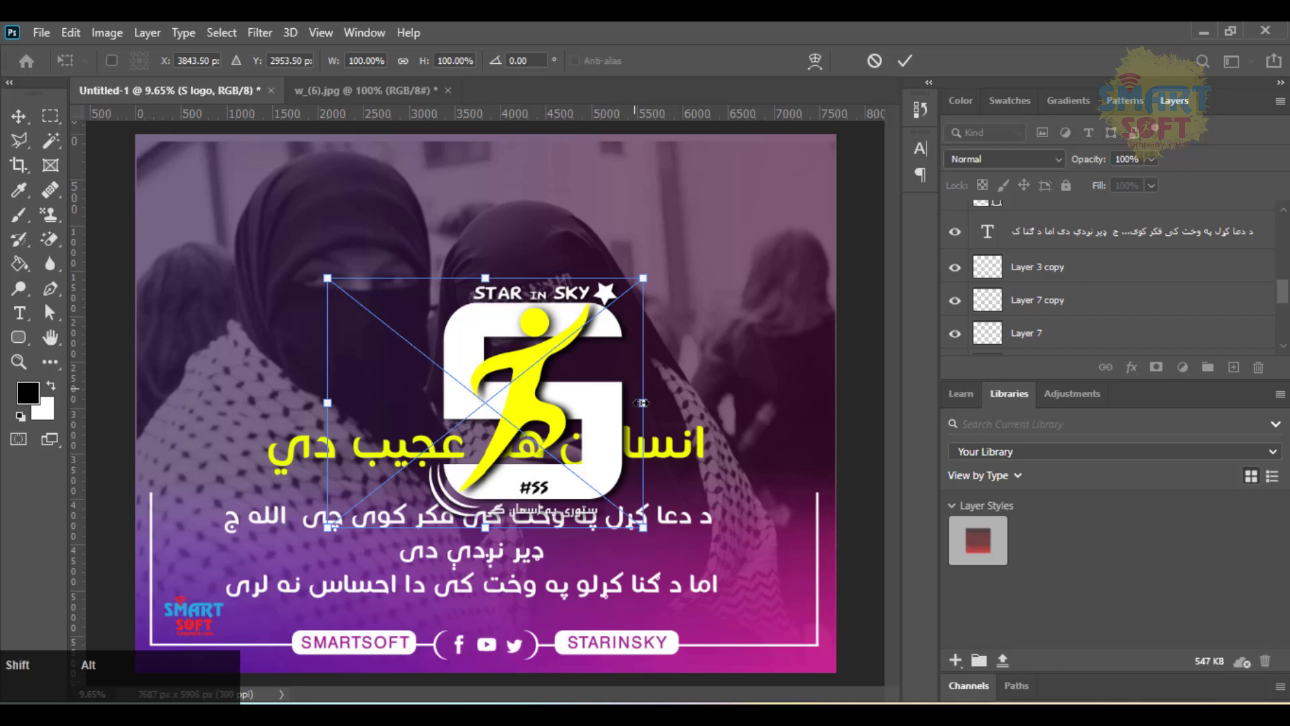
left_click_drag(638, 402, 788, 610)
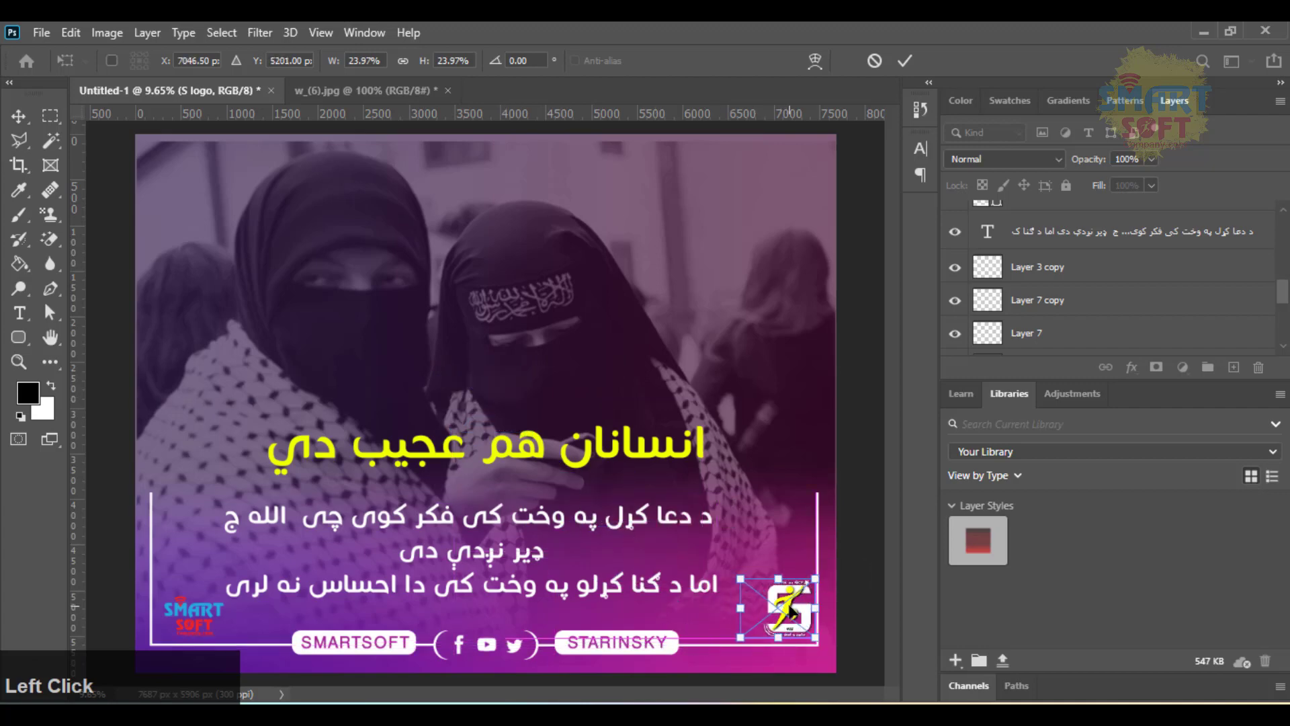
key("Return")
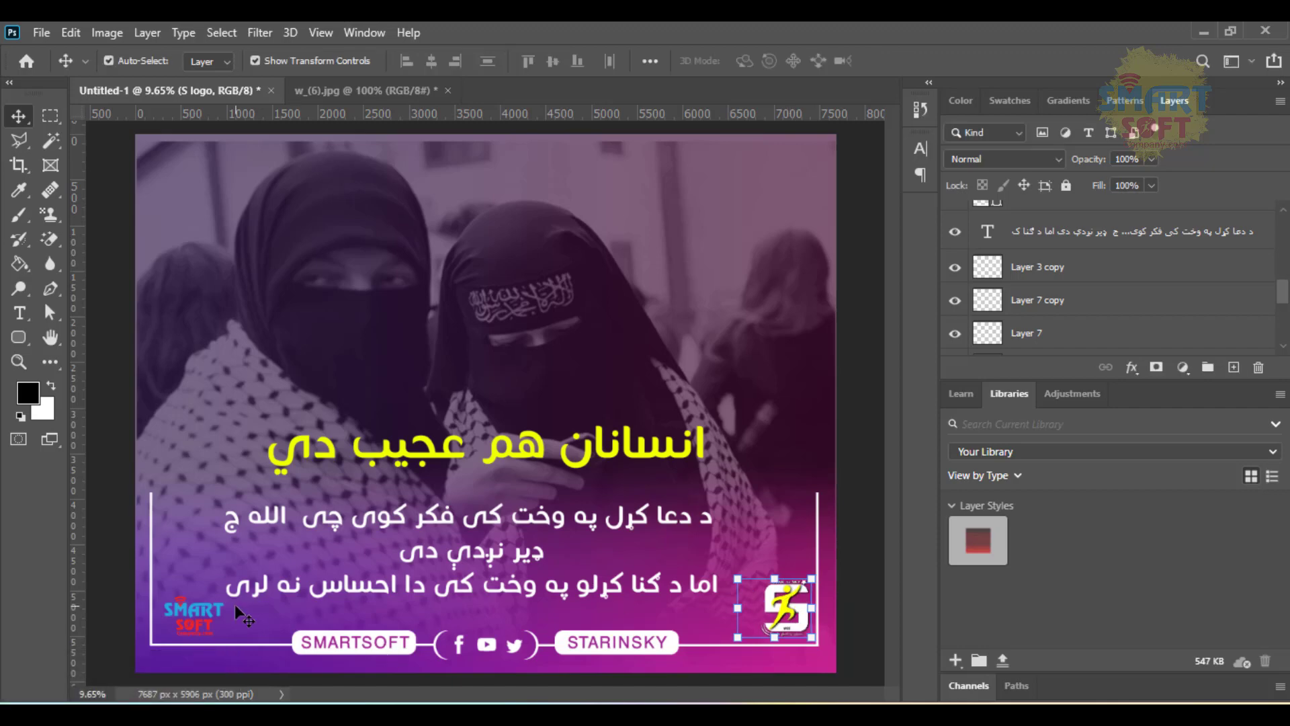
Apply a white Color Overlay at 100% opacity to the PNG Logo layer and deselect it
left_click(205, 609)
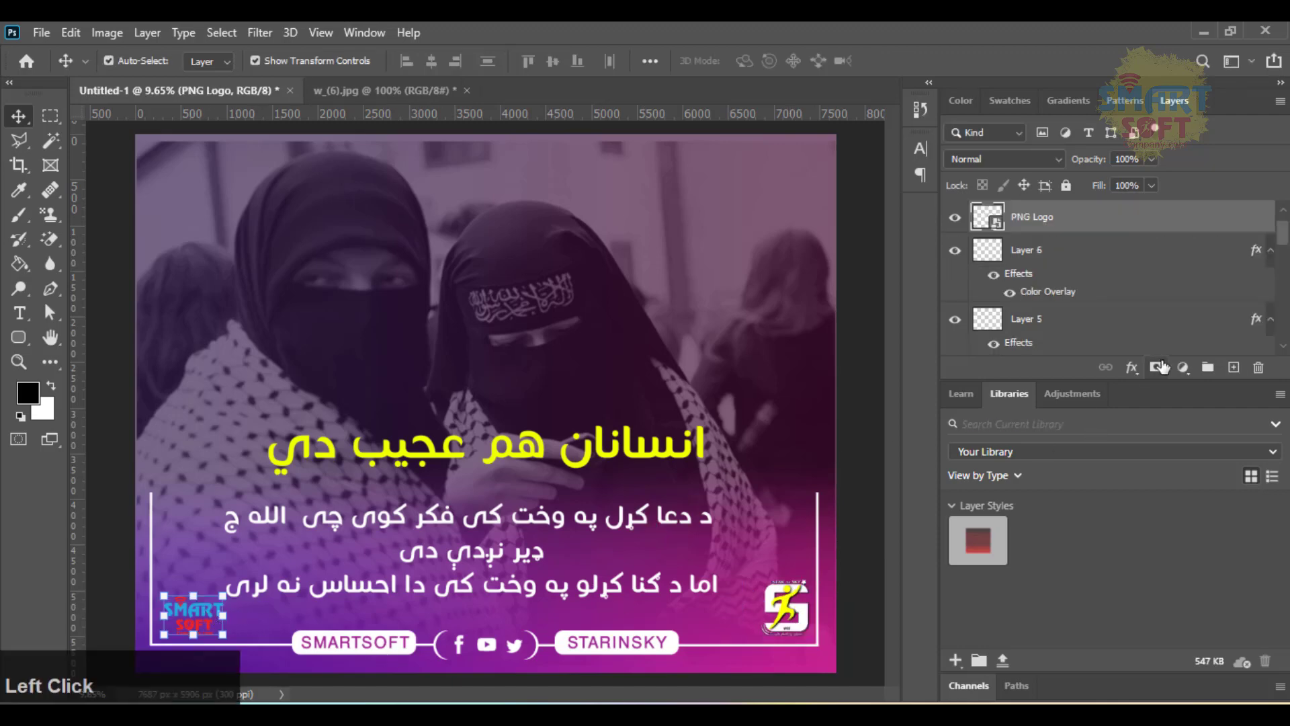
left_click(1132, 368)
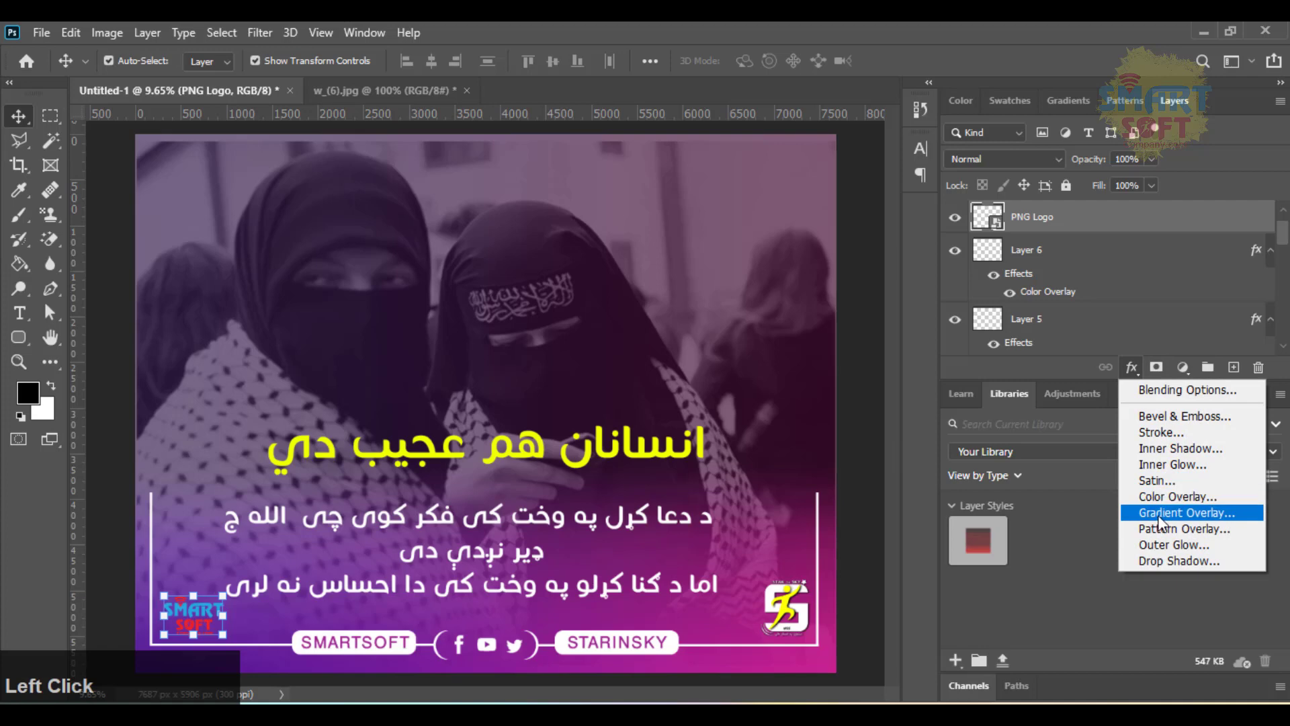
left_click(1158, 498)
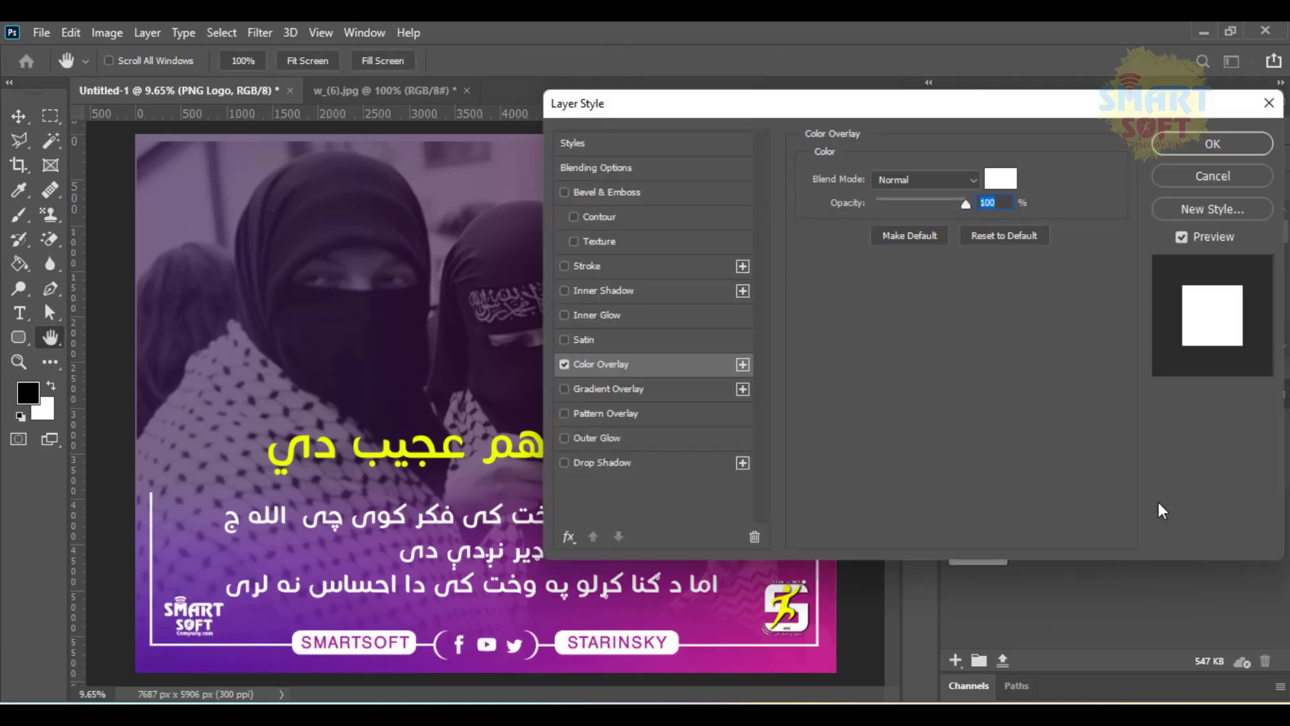
left_click(1180, 146)
left_click(860, 372)
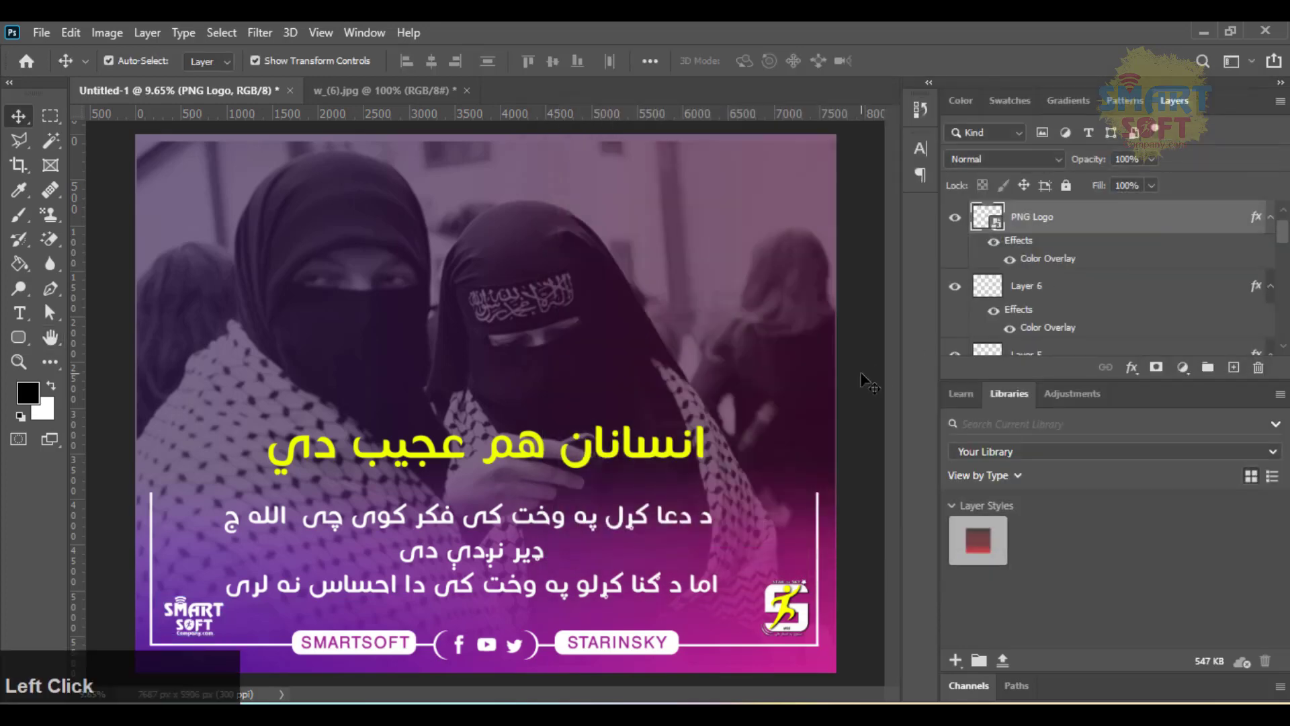
Delete the Bosnia's Niqab-Wearers background photo layer beneath Layer 2
key("ctrl+0")
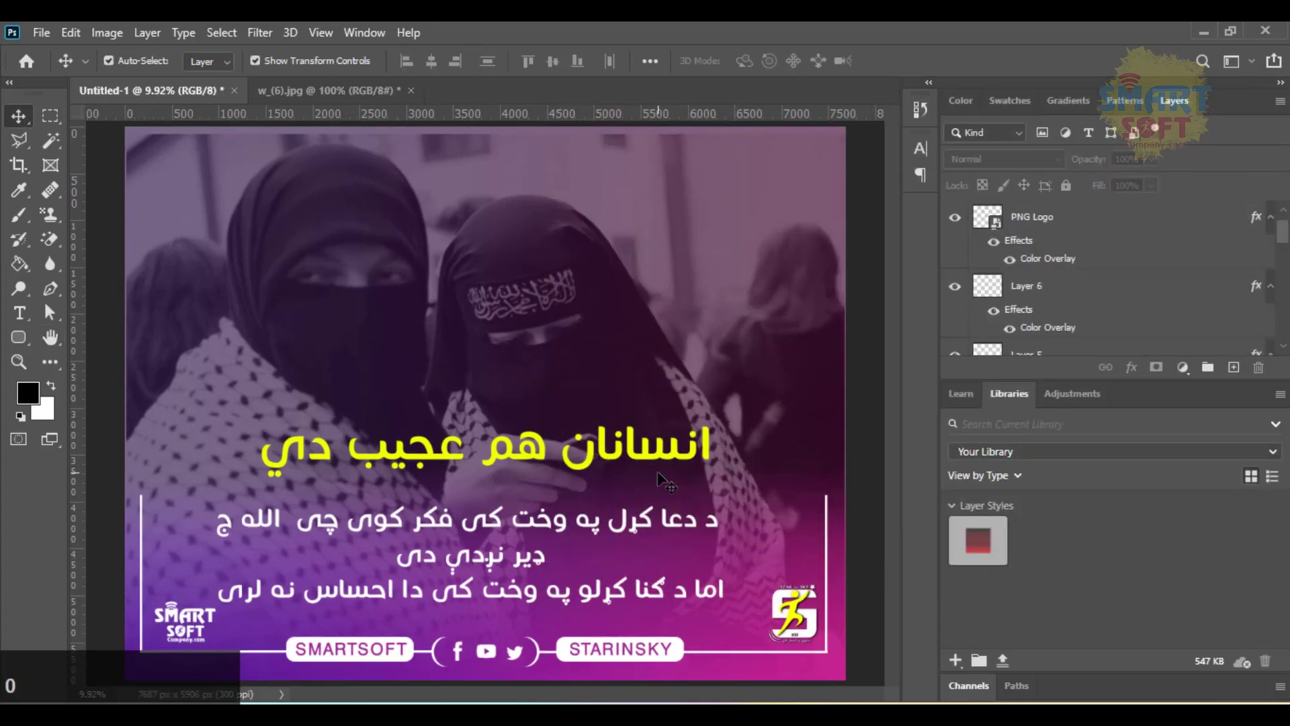
left_click(536, 333, "ctrl")
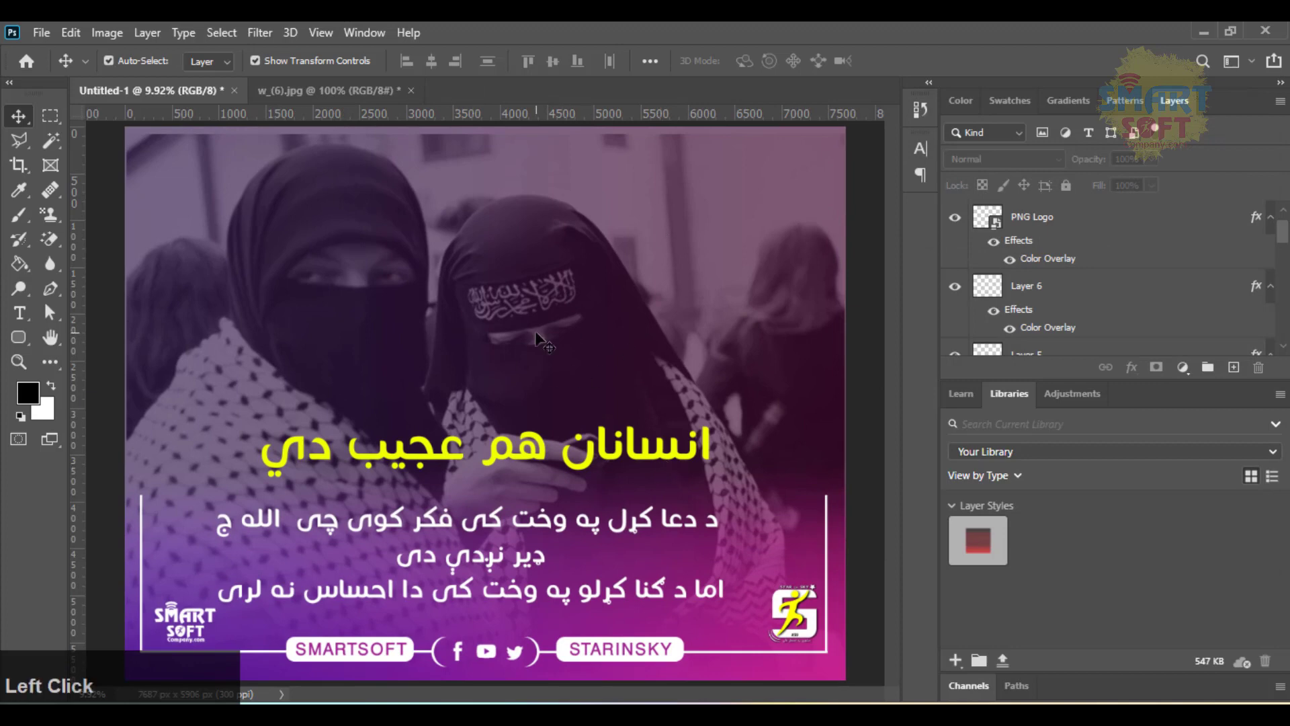
right_click(590, 267)
left_click(608, 291)
right_click(551, 285)
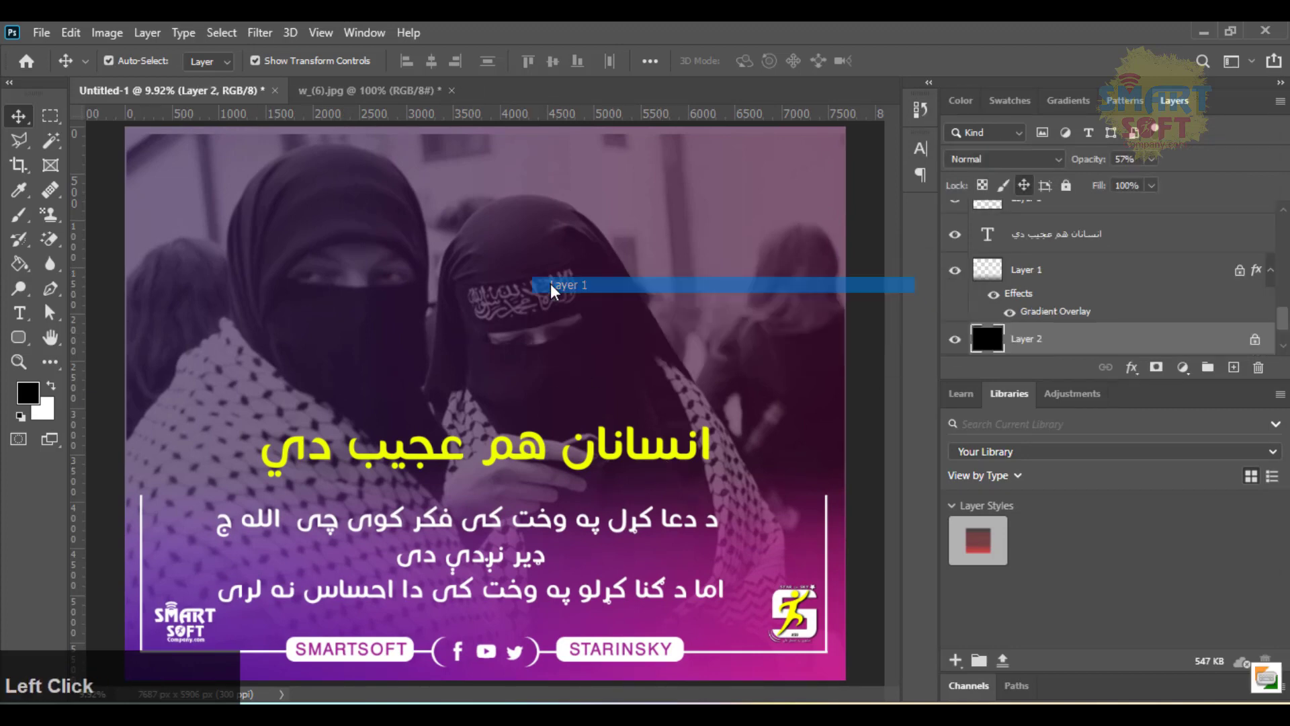
left_click(552, 286)
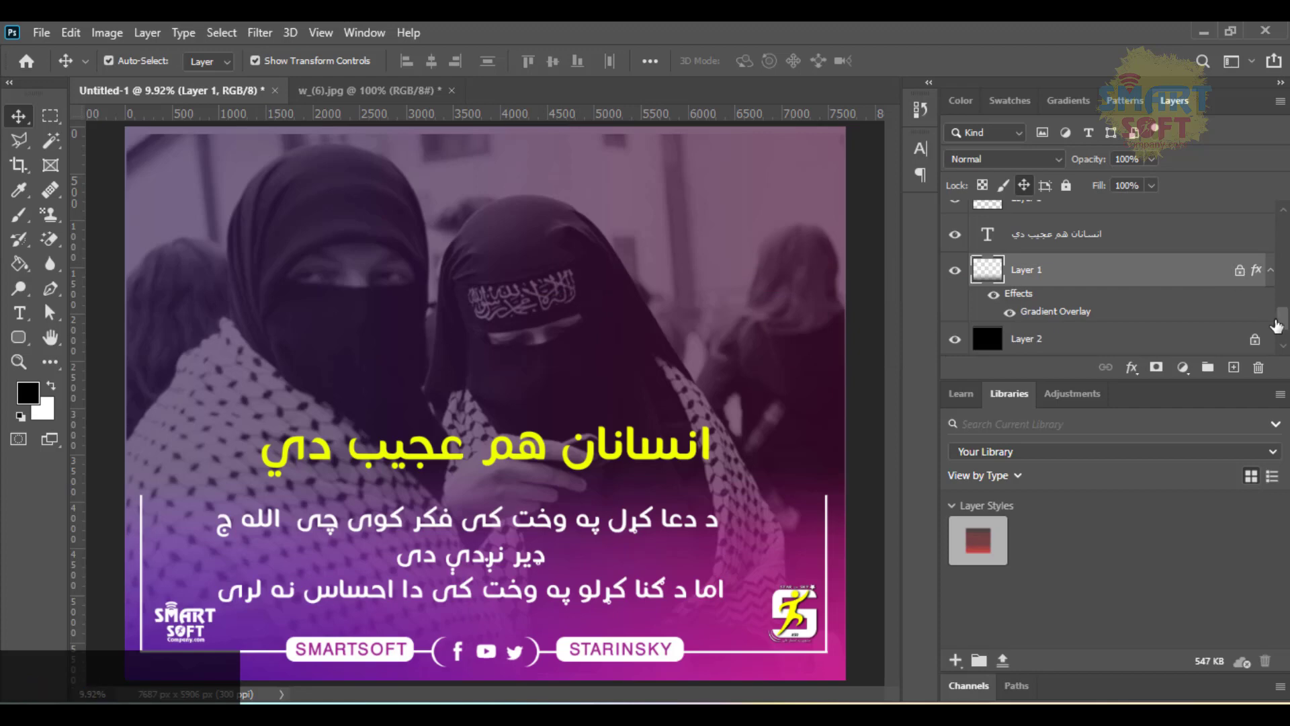
left_click_drag(1282, 325, 1283, 351)
left_click(1135, 318)
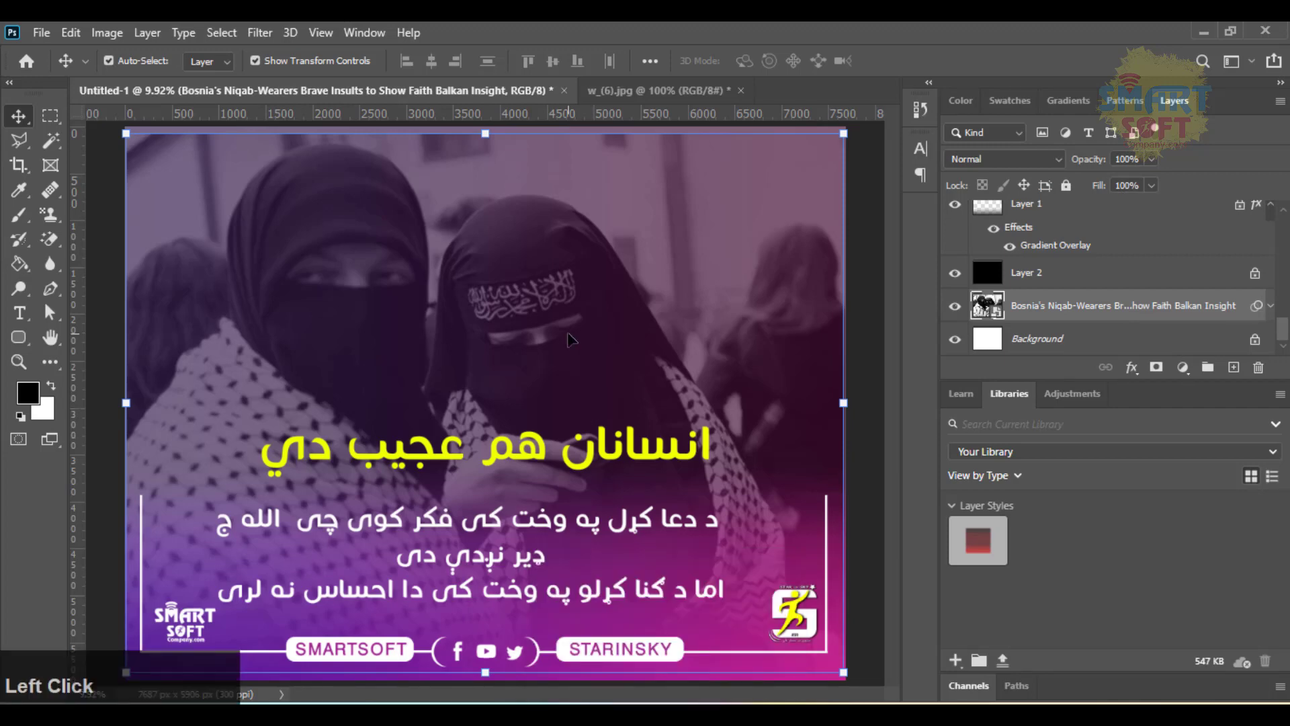
key("Delete")
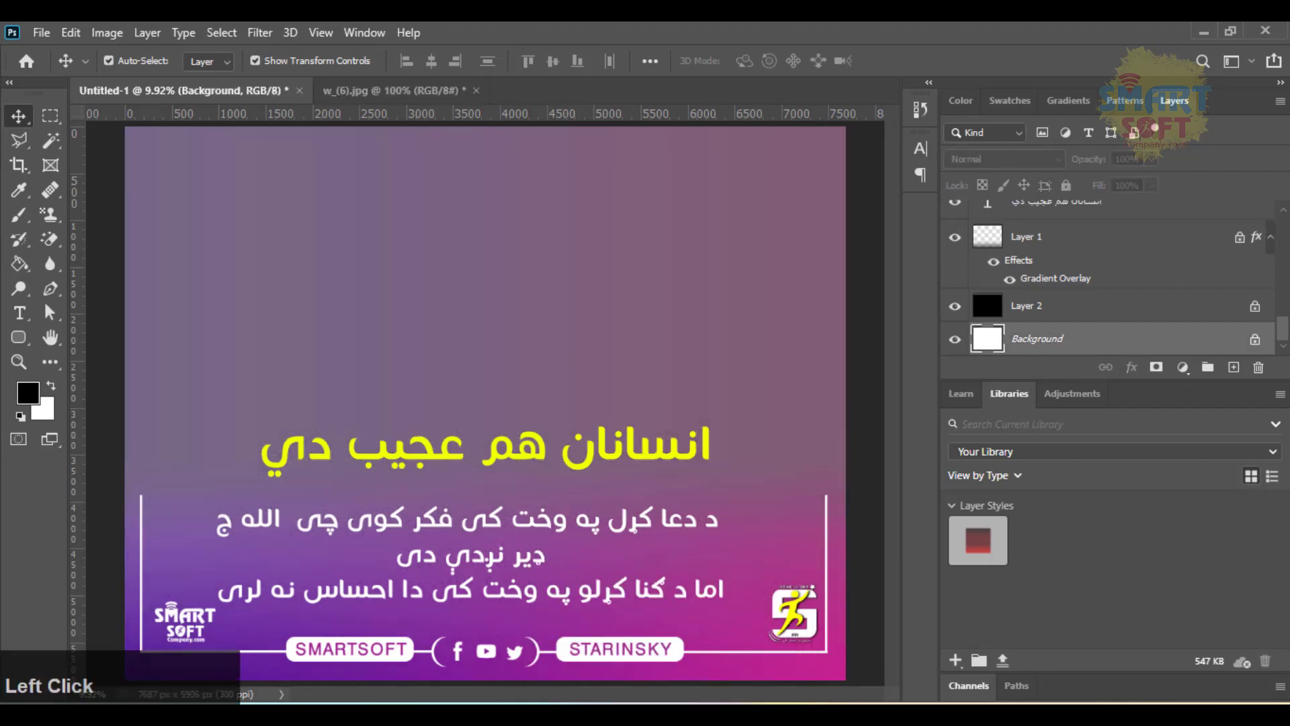
Switch to File Explorer and open New folder inside the Facebook folder
left_click(662, 712)
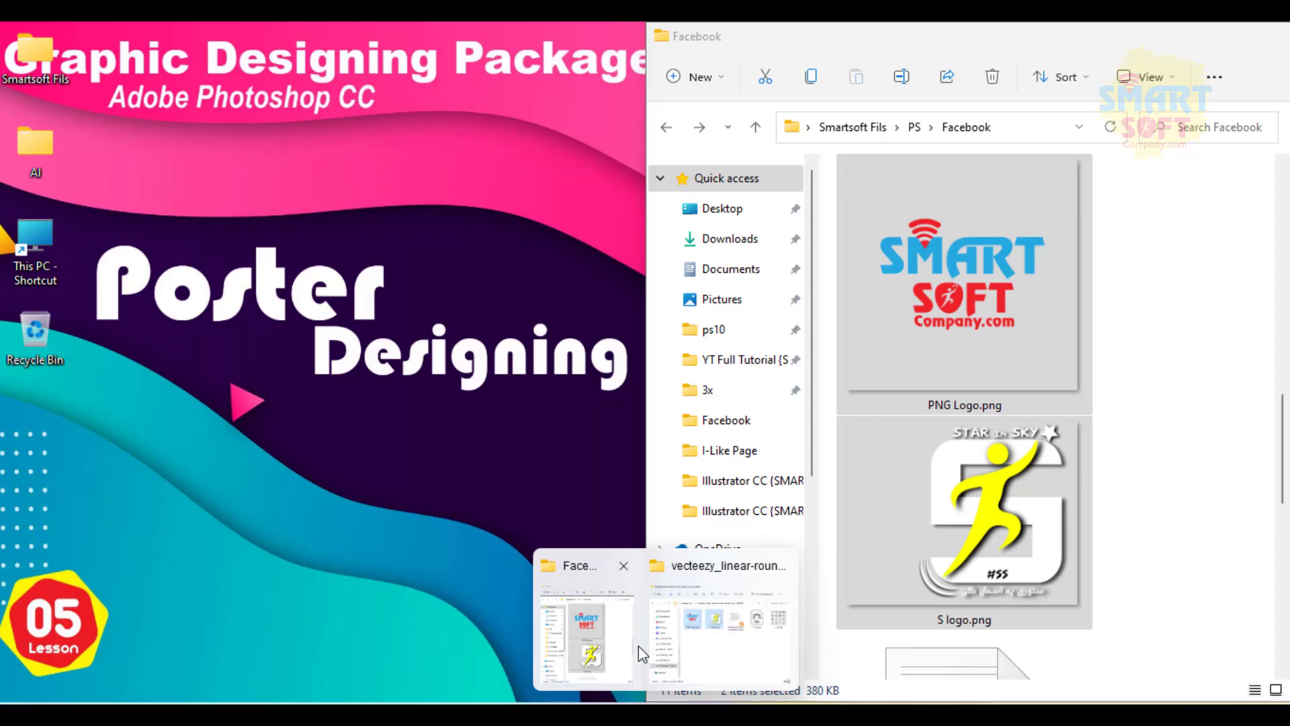
left_click(638, 646)
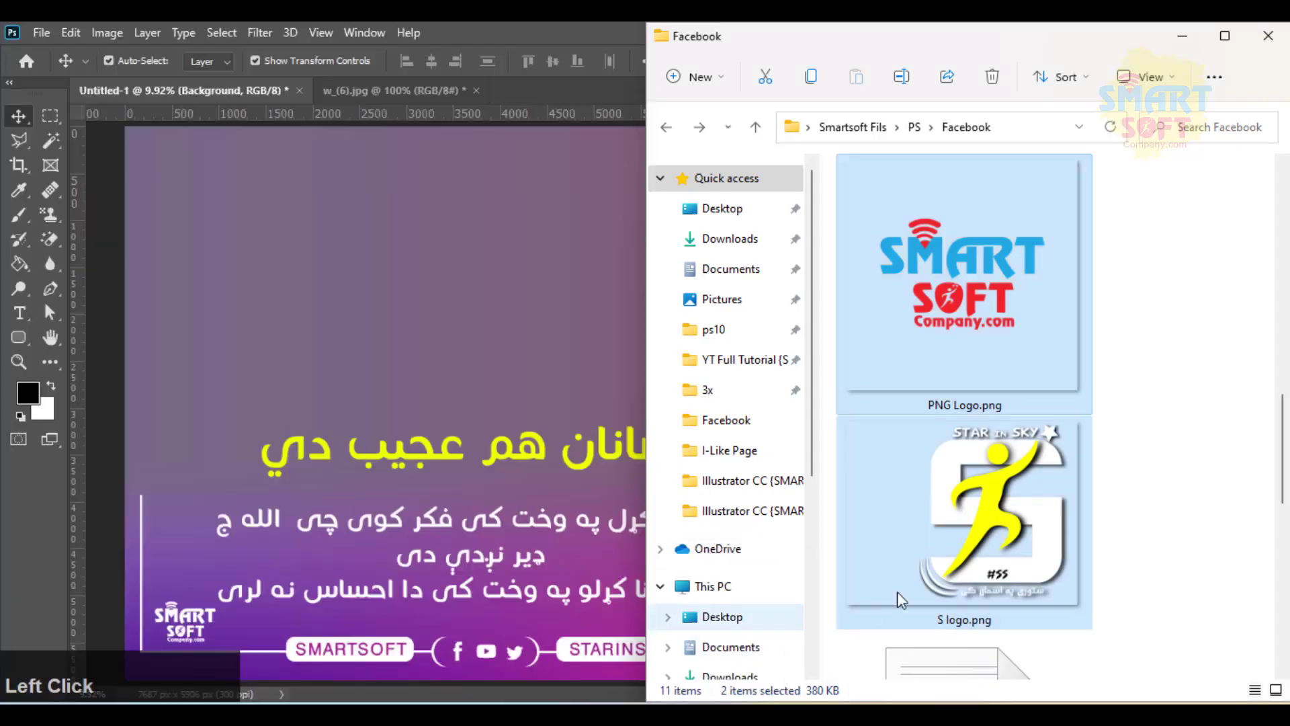
left_click(1018, 551)
key("Up")
key("Up")
key("Up")
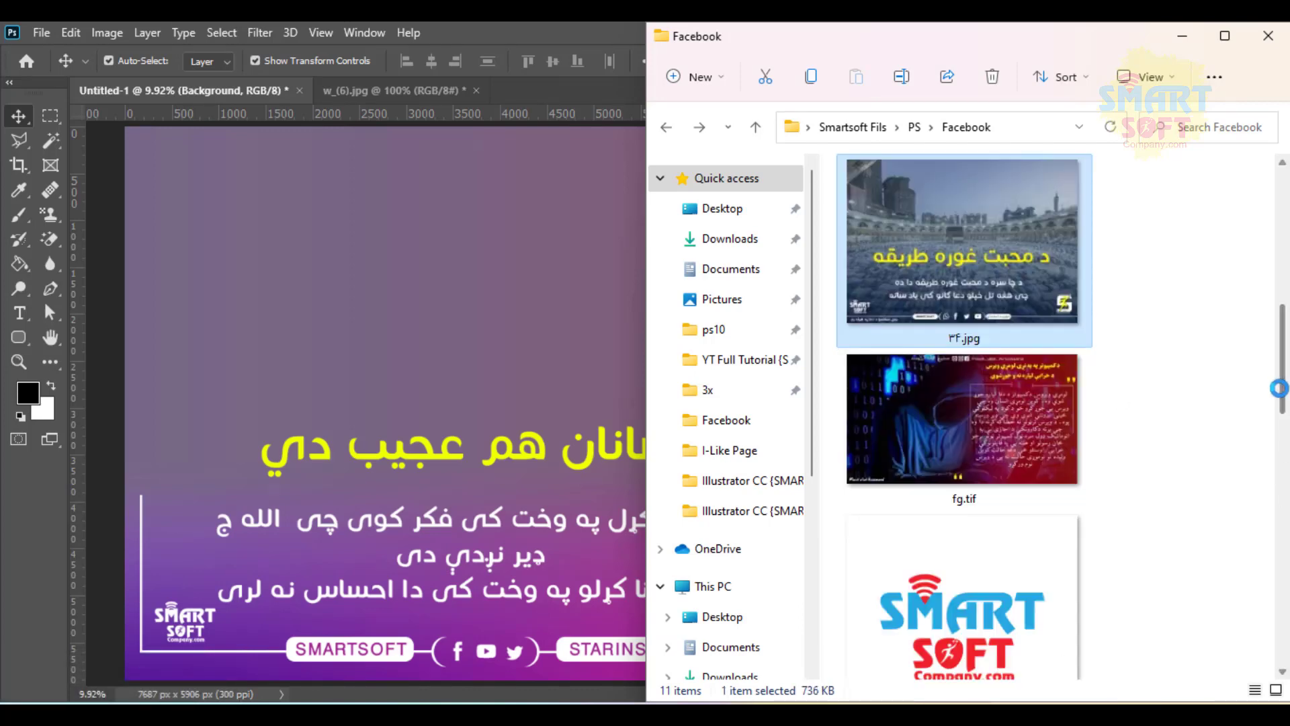
left_click_drag(1282, 393, 1281, 252)
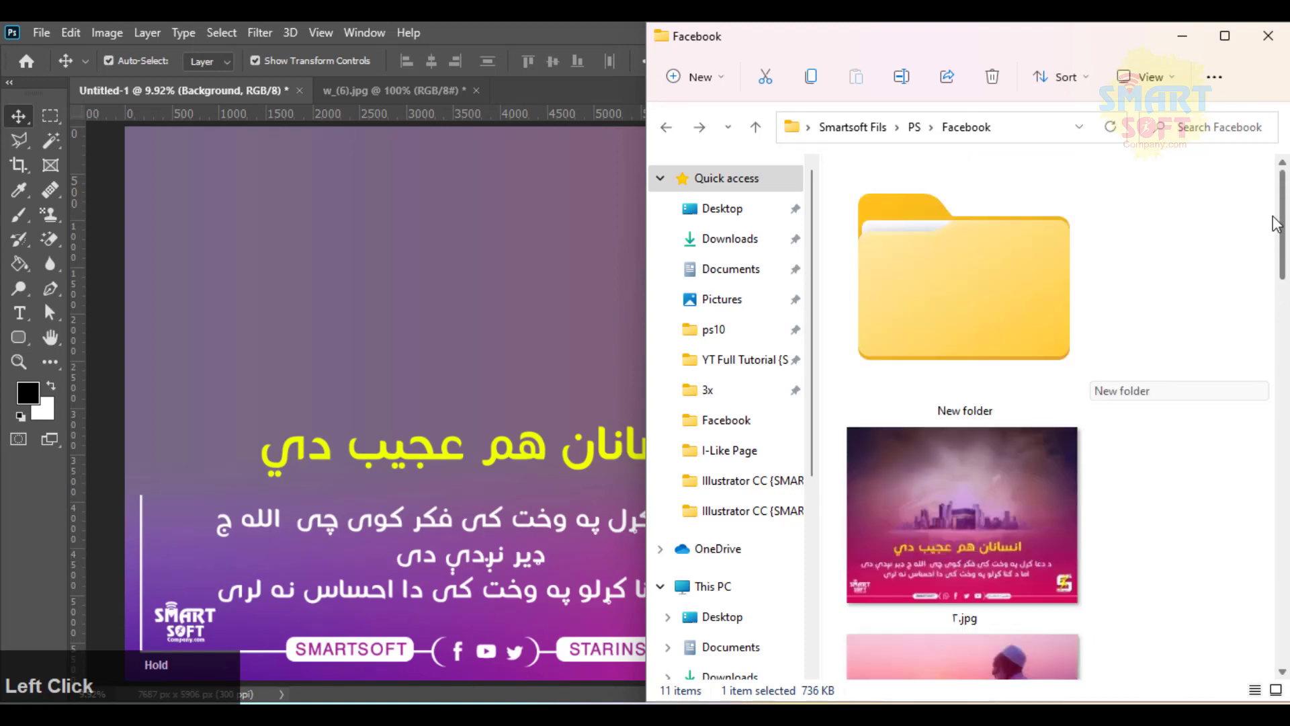
left_click(1065, 273)
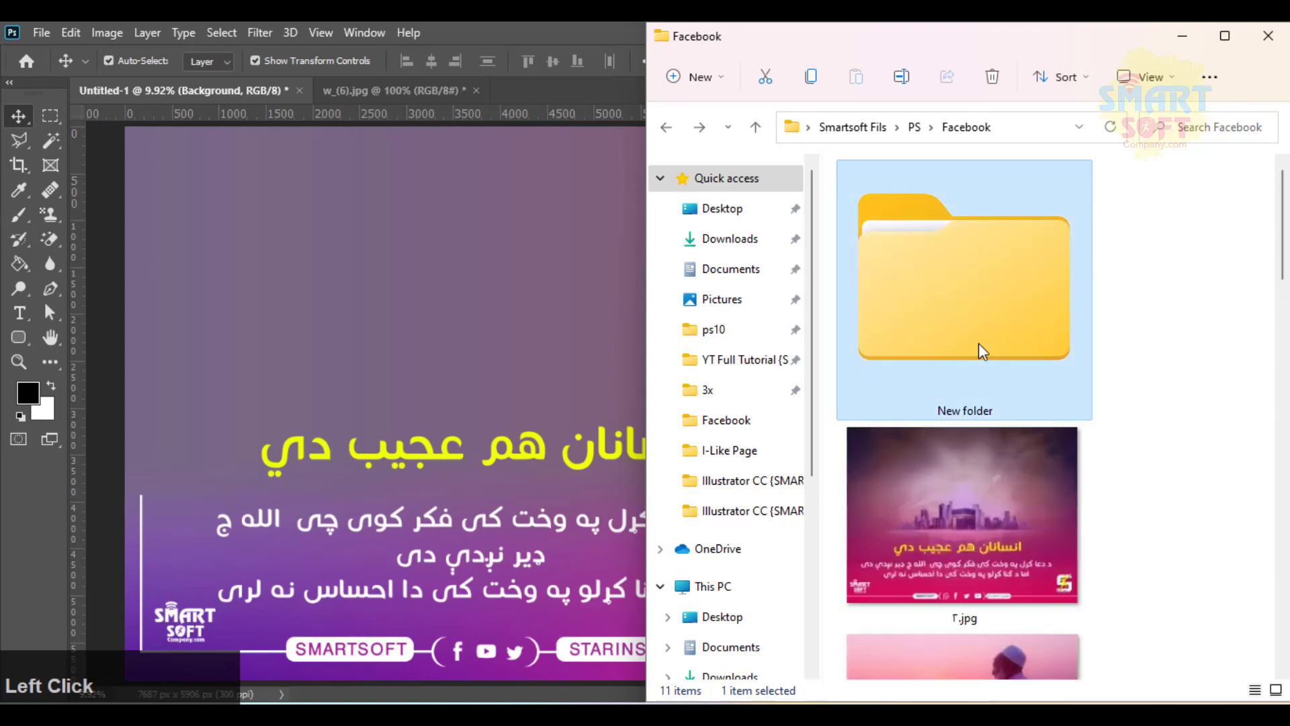
double_click(978, 342)
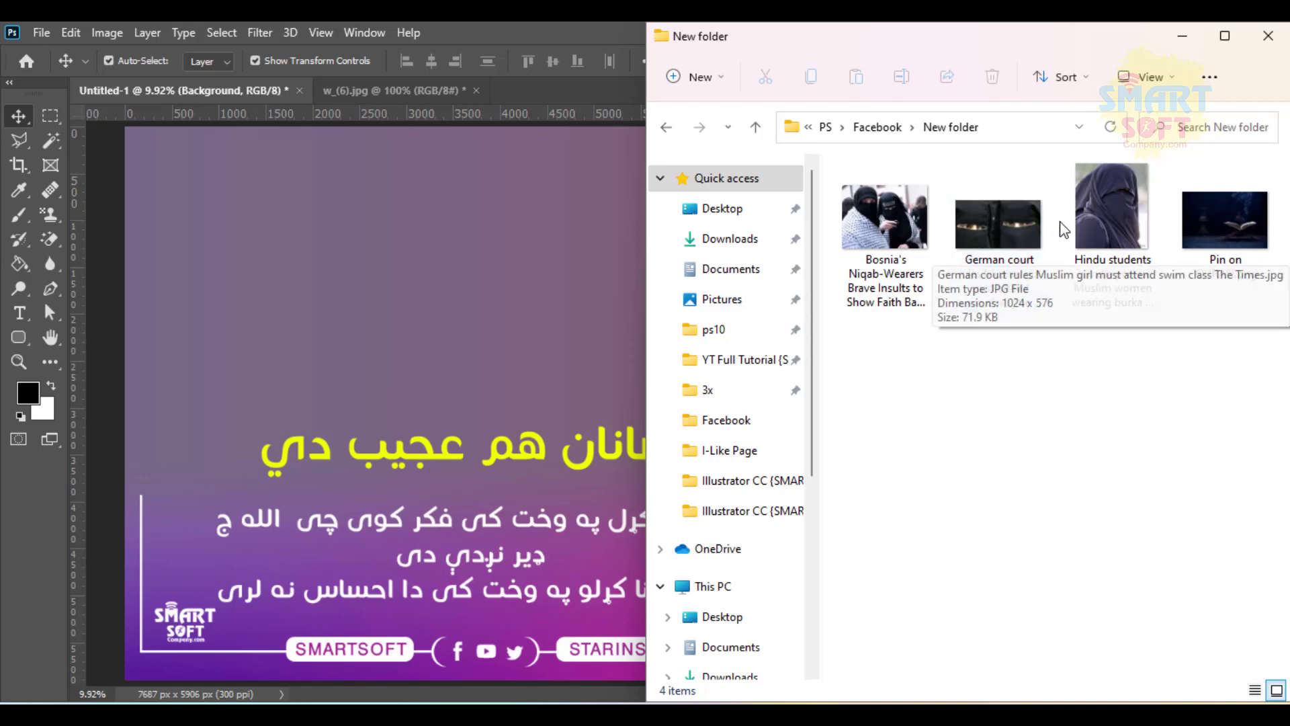
Place the Hindu students photo as the new background beneath Layer 2 and enlarge it to span the full canvas width
left_click_drag(1086, 224, 379, 370)
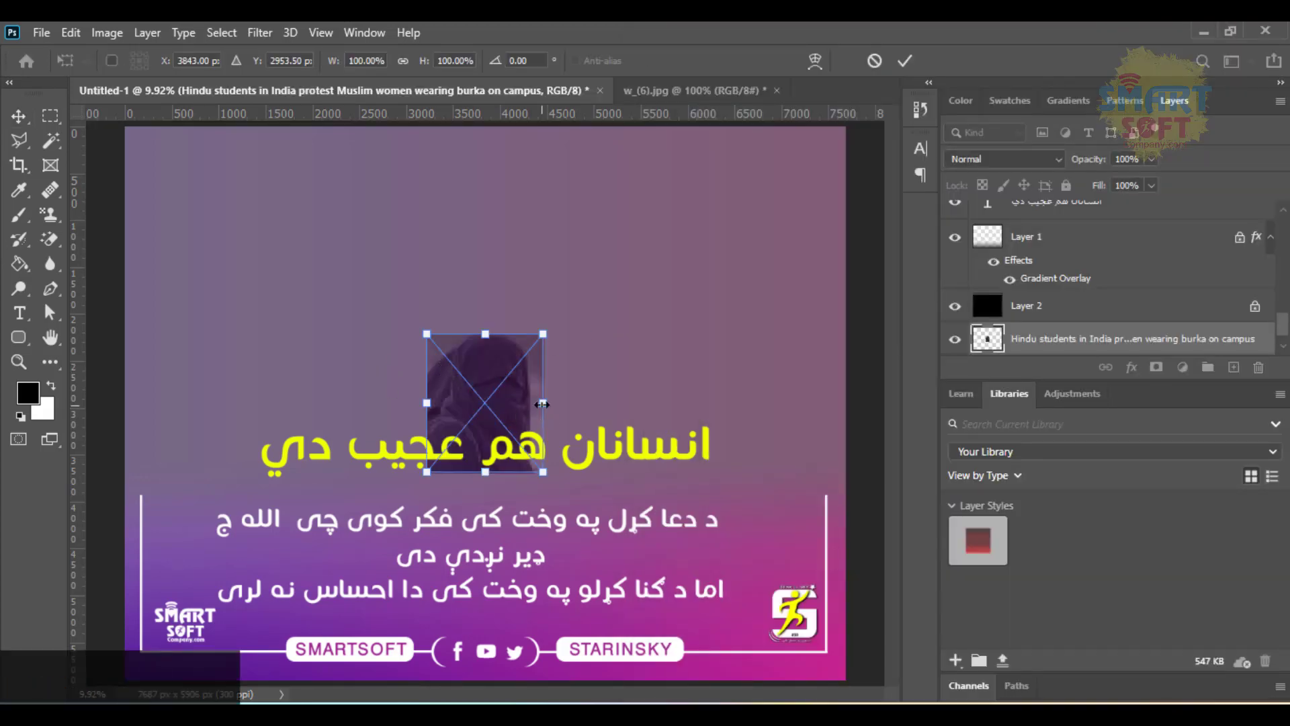
left_click_drag(542, 403, 845, 511)
key("Return")
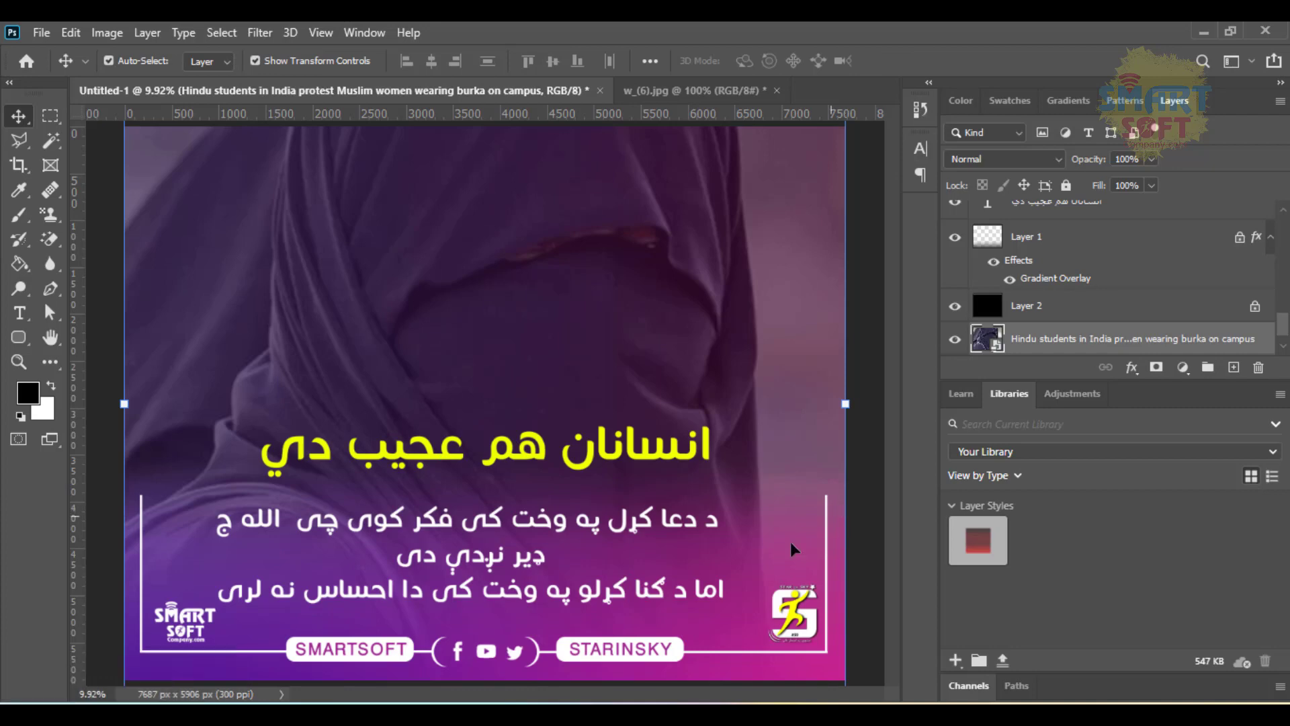
left_click(747, 594)
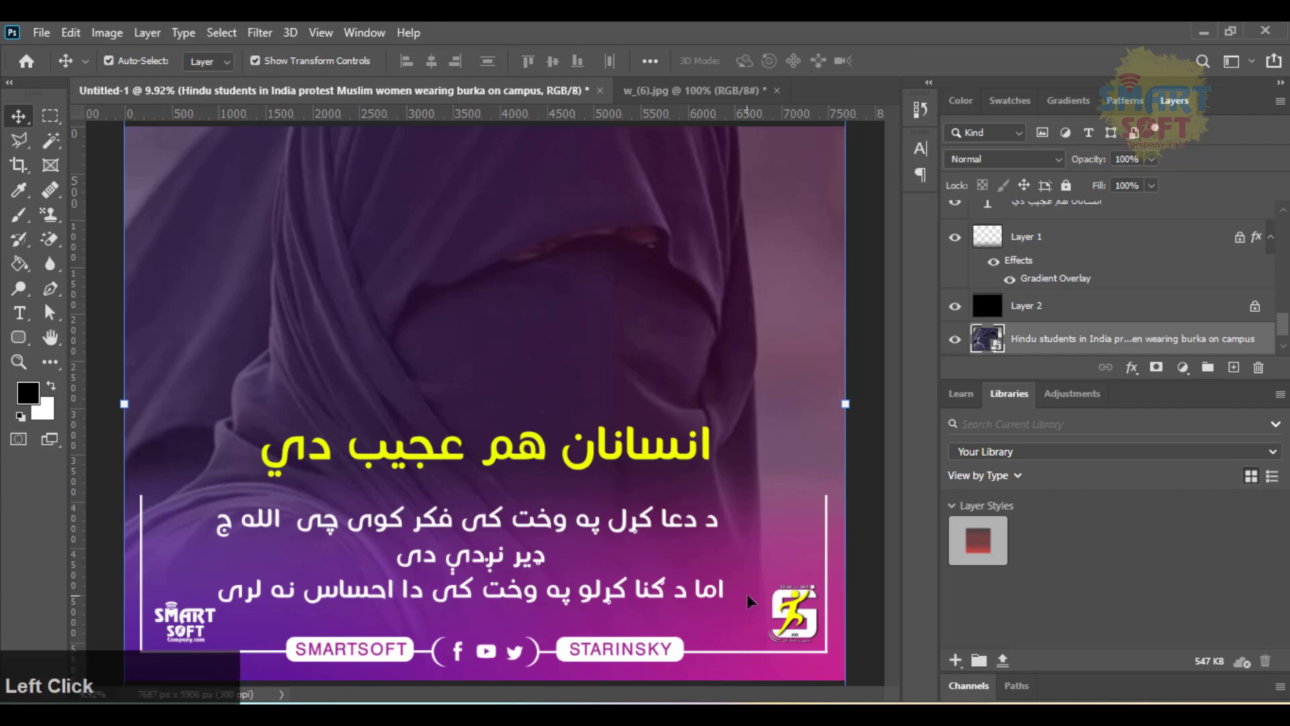
Change the pink color stop of Layer 1's Gradient Overlay to bright green, about #0ddf17
left_click(1045, 238)
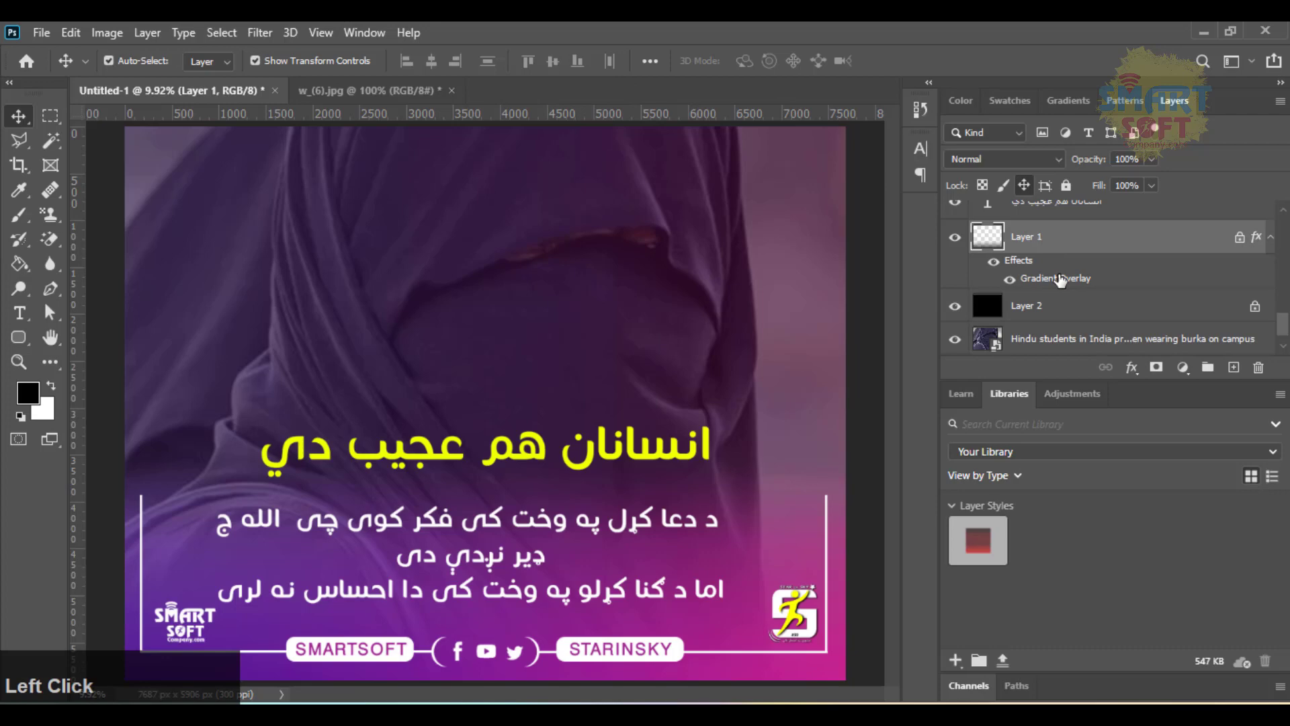
double_click(1060, 279)
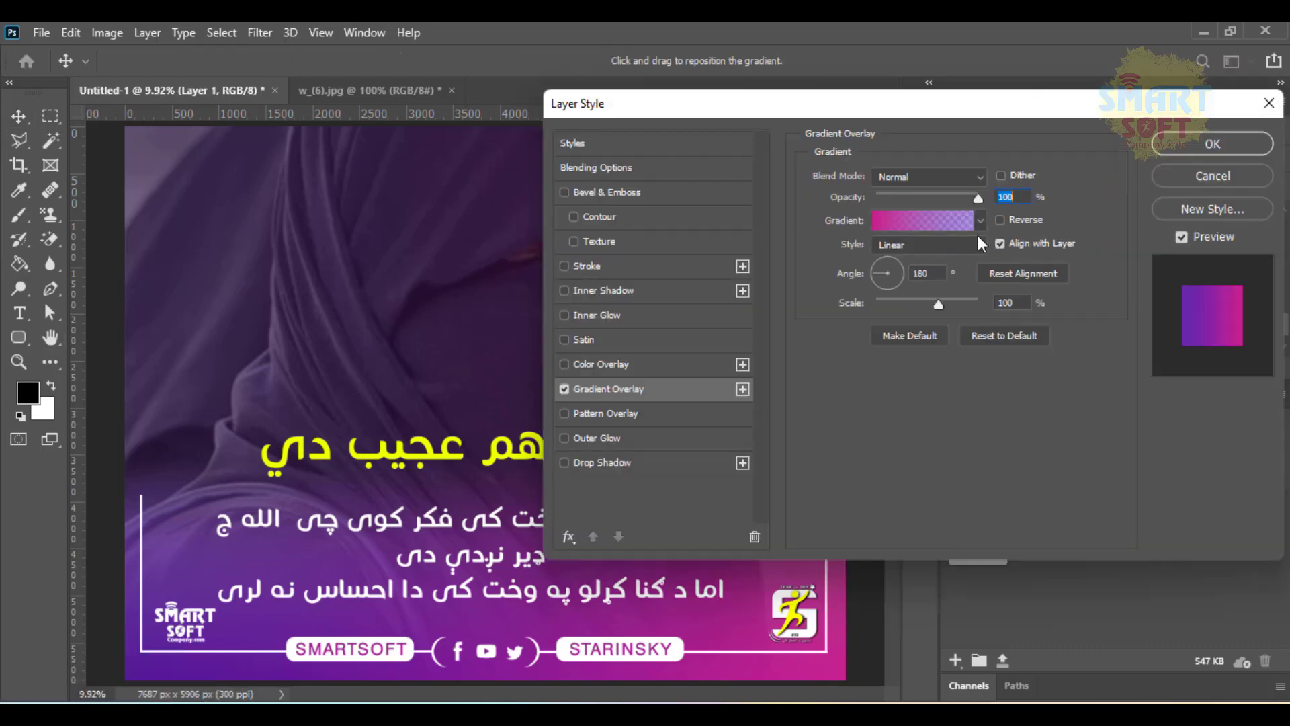
left_click(892, 225)
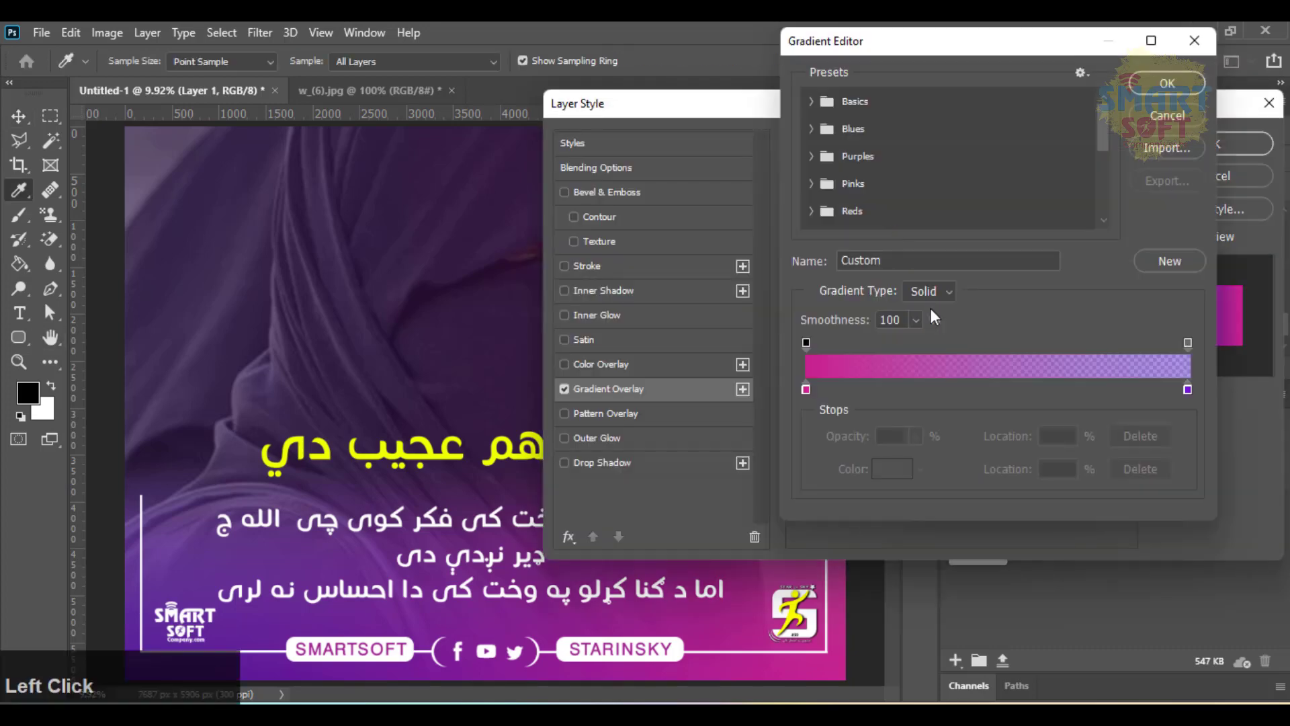
left_click(805, 389)
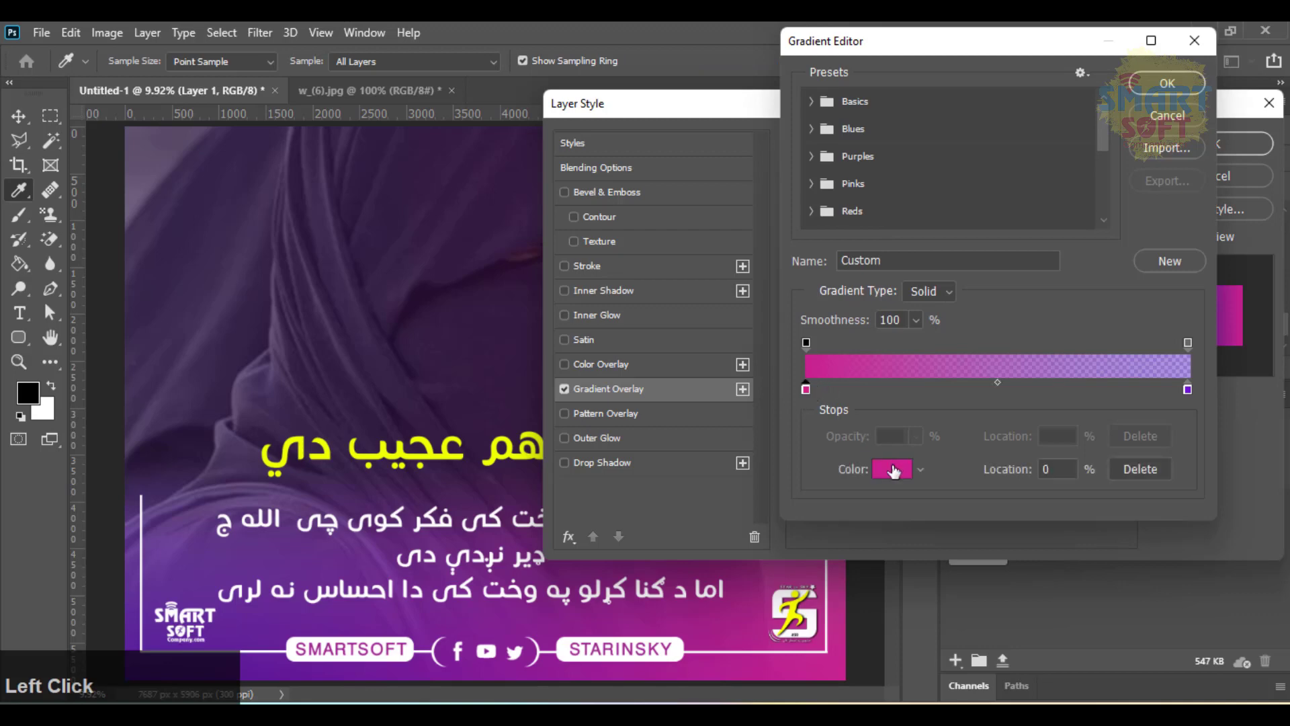
left_click(893, 469)
left_click_drag(940, 373, 940, 400)
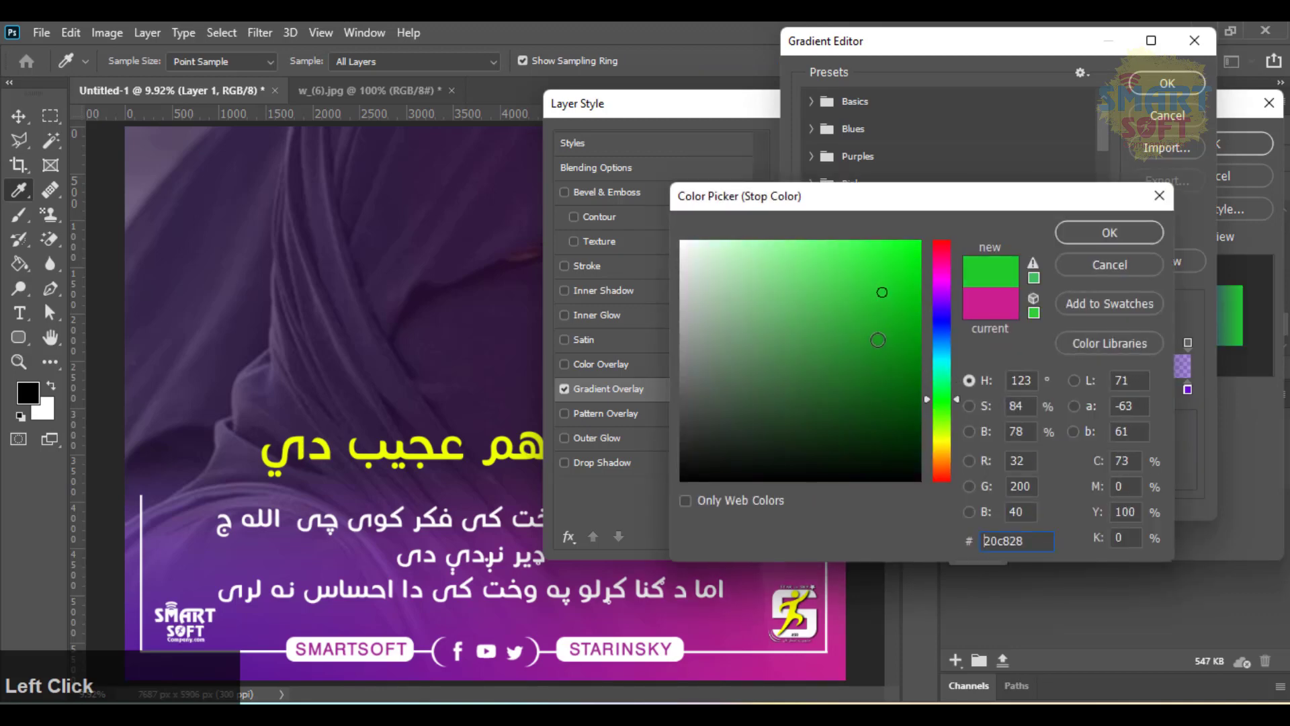
left_click(911, 263)
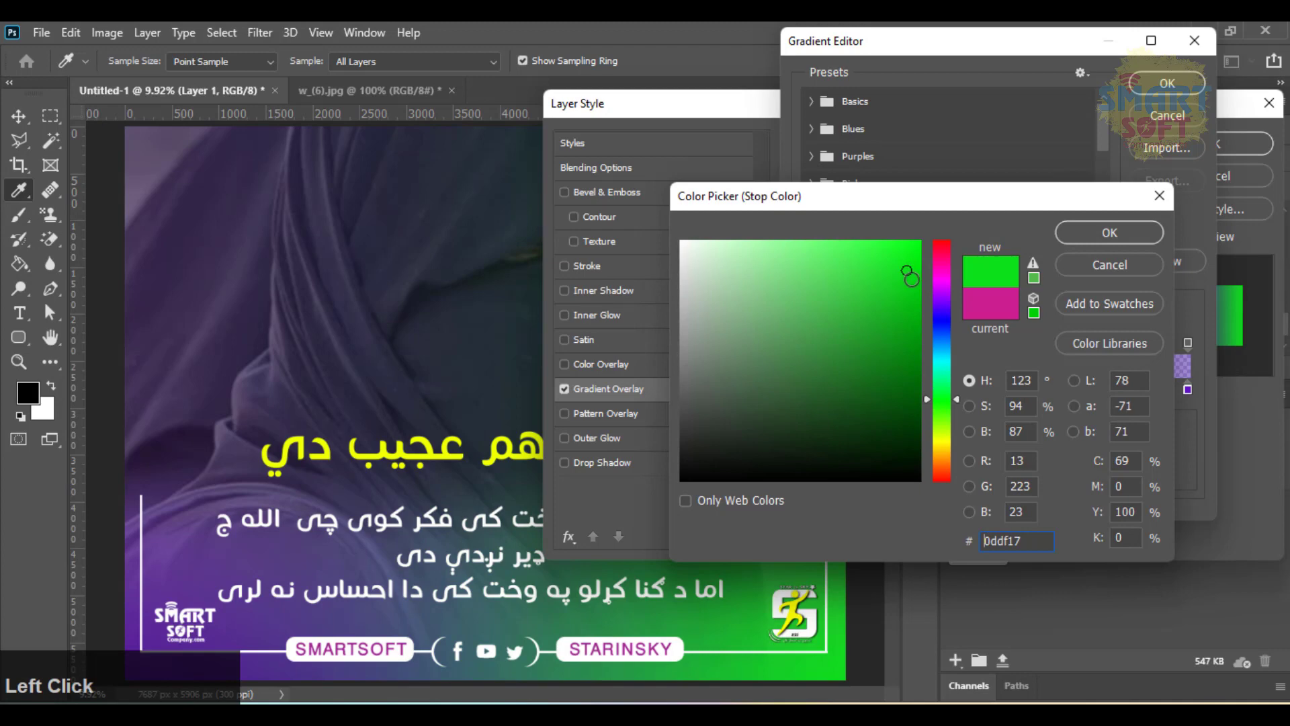
left_click(1068, 232)
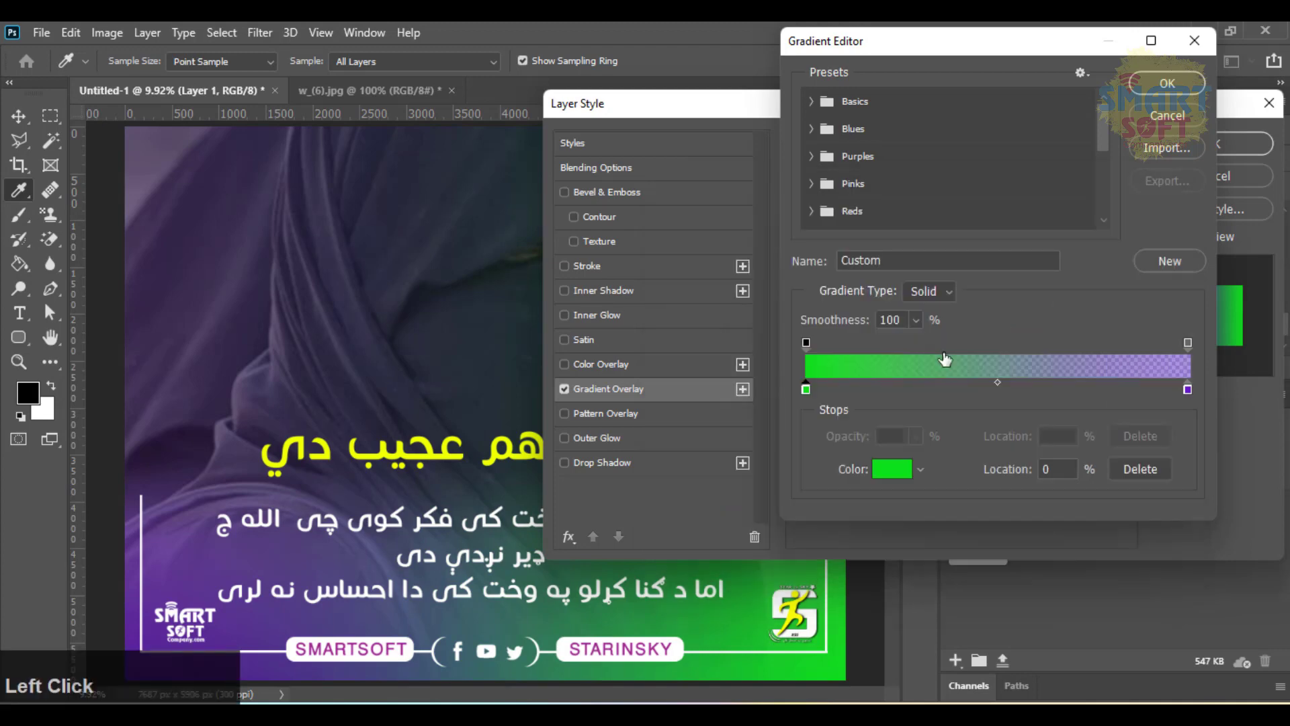
Change the purple color stop of Layer 1's Gradient Overlay to bright red and apply the layer style
left_click(1187, 390)
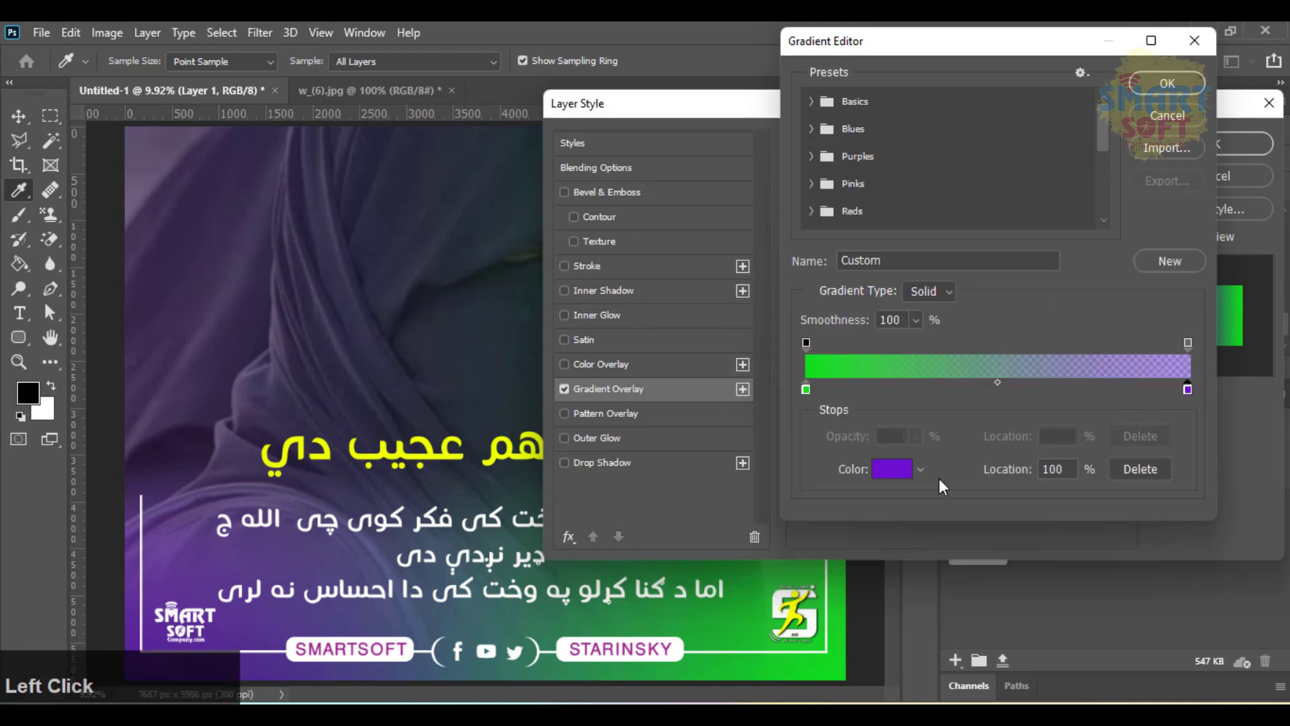
left_click(894, 469)
left_click_drag(941, 394, 942, 461)
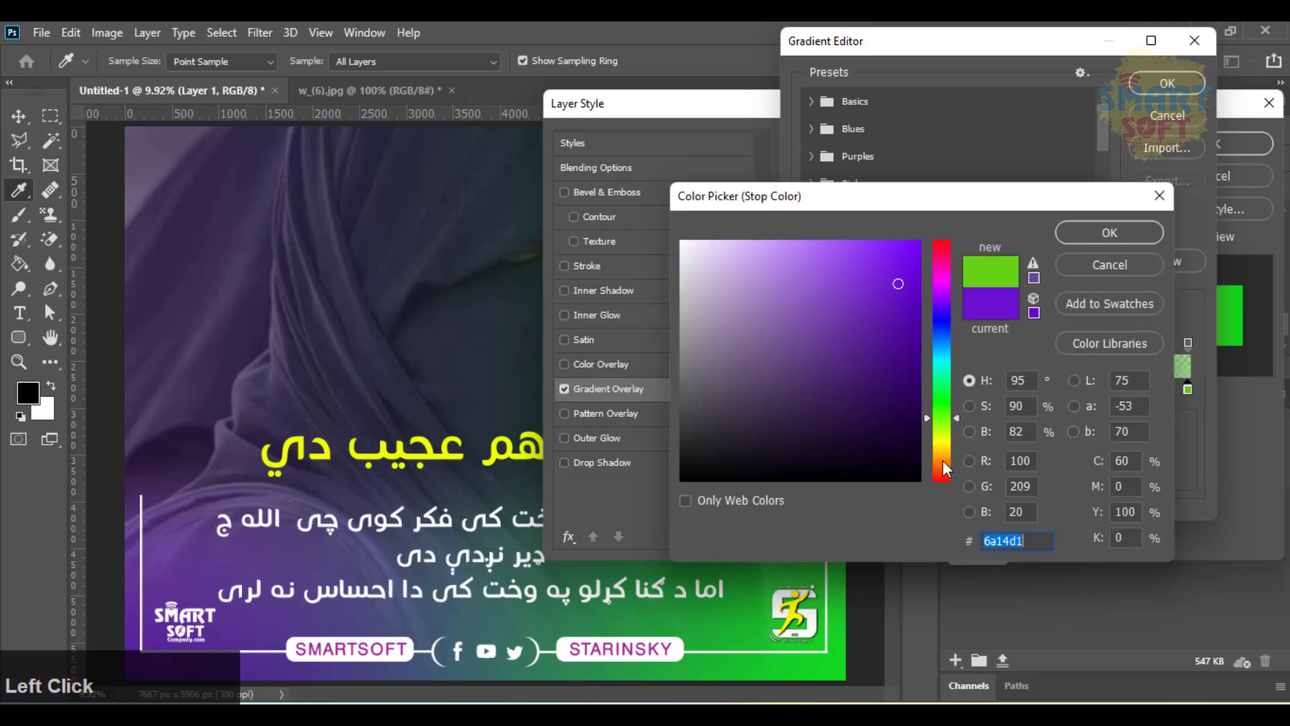
left_click_drag(894, 316, 939, 256)
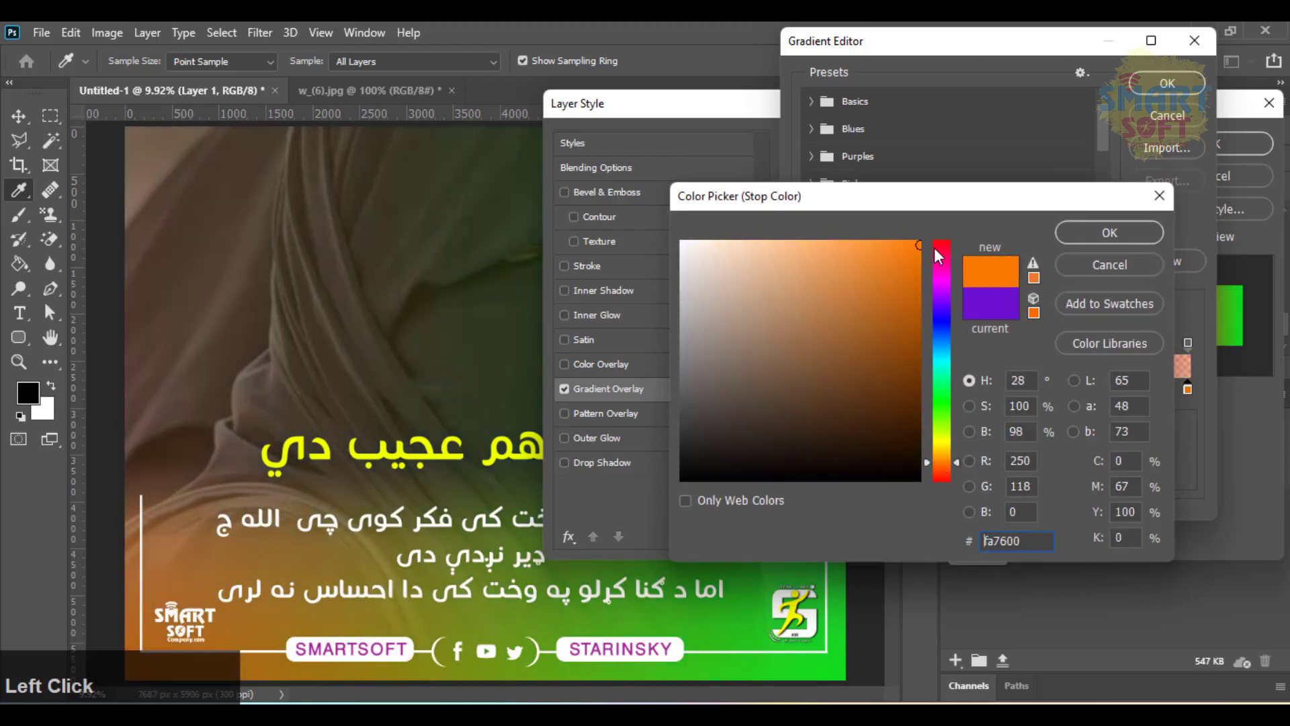
left_click(935, 485)
left_click(893, 317)
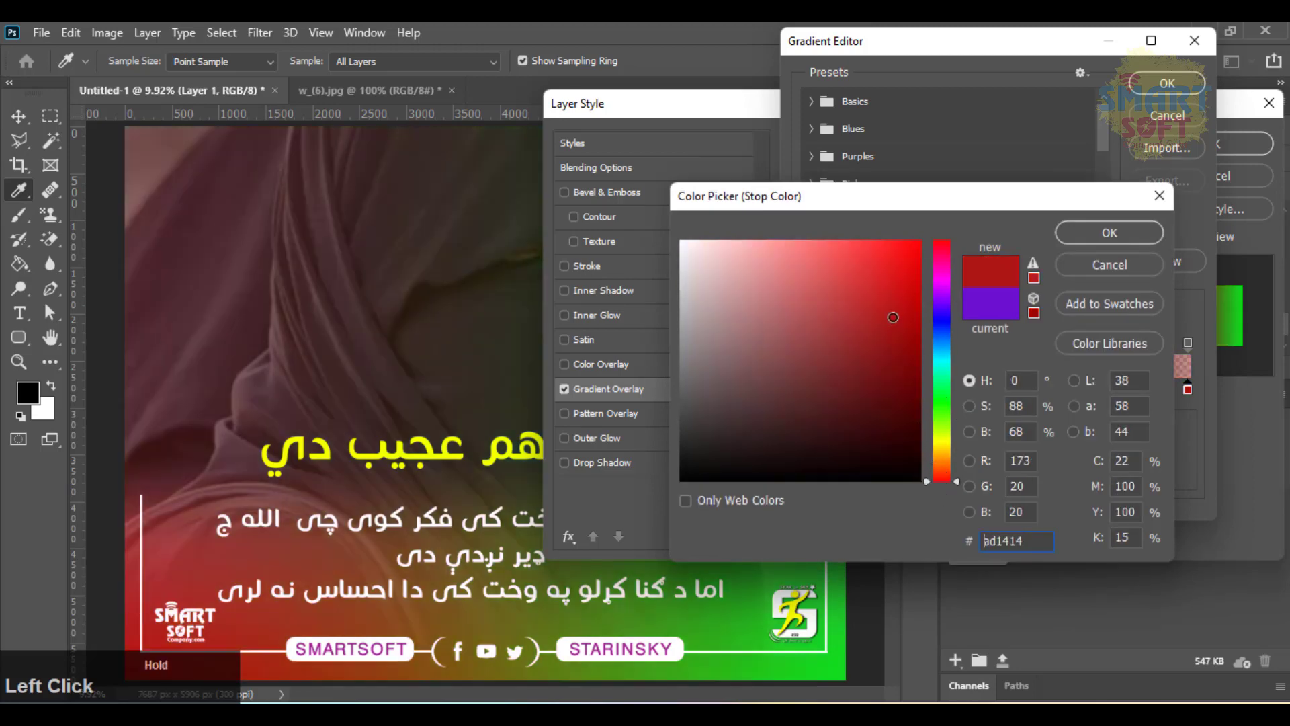
left_click_drag(893, 317, 1068, 236)
left_click(1069, 236)
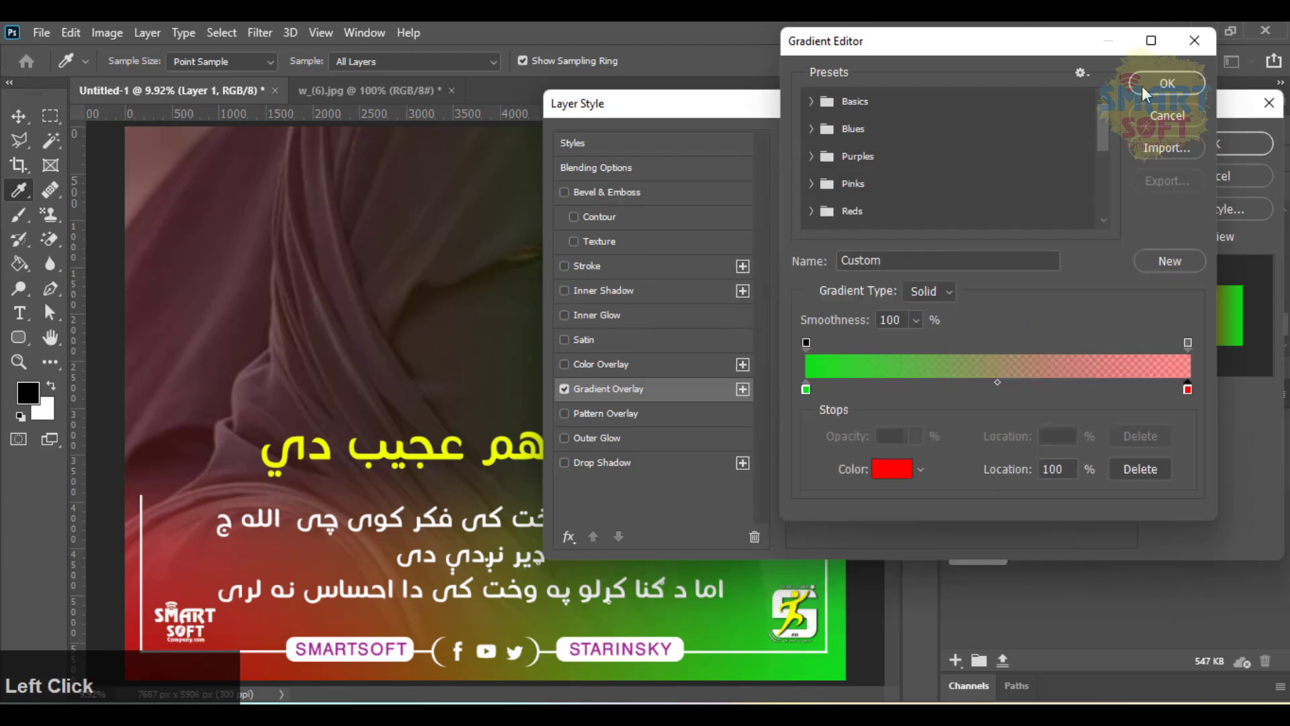
left_click(1143, 82)
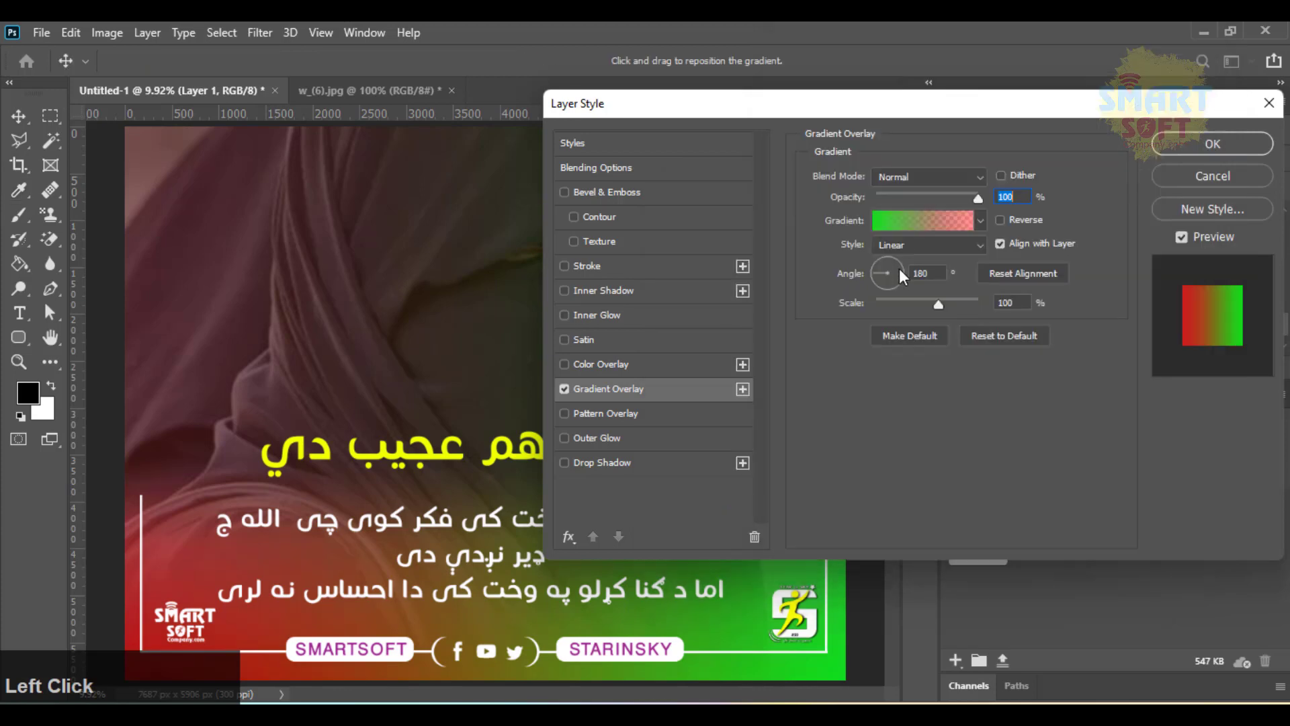
mouse_move(894, 265)
left_mouse_down()
mouse_move(892, 300)
mouse_move(869, 272)
left_mouse_up()
left_click(1159, 151)
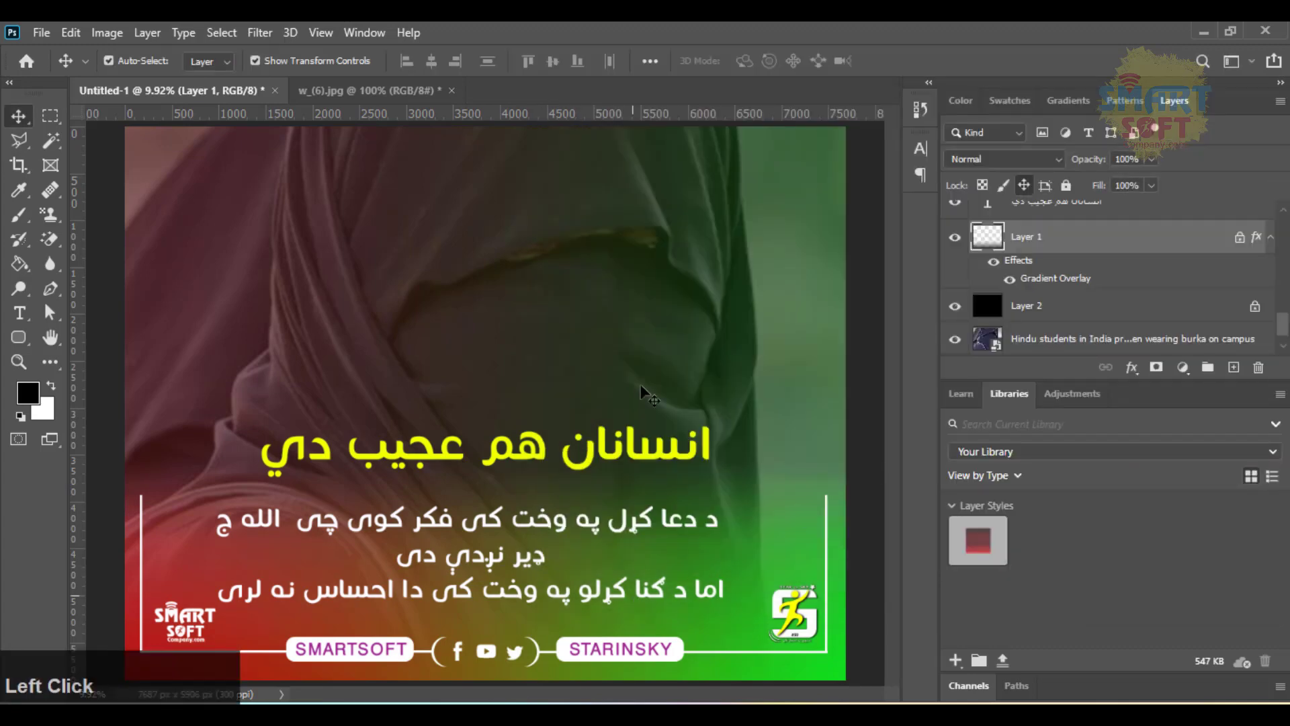
Replace the Hindu students background photo with Pin on QURAN.png from New folder, enlarged to cover the full canvas
left_click(596, 332)
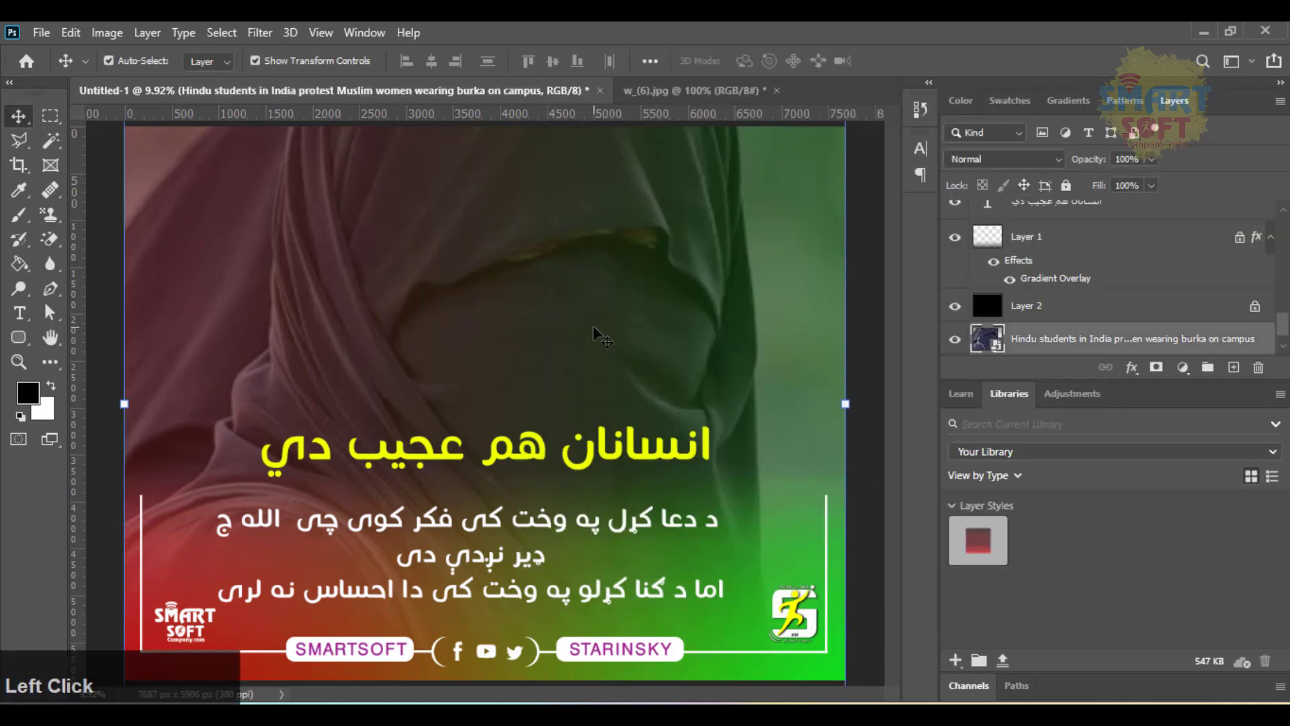
key("Delete")
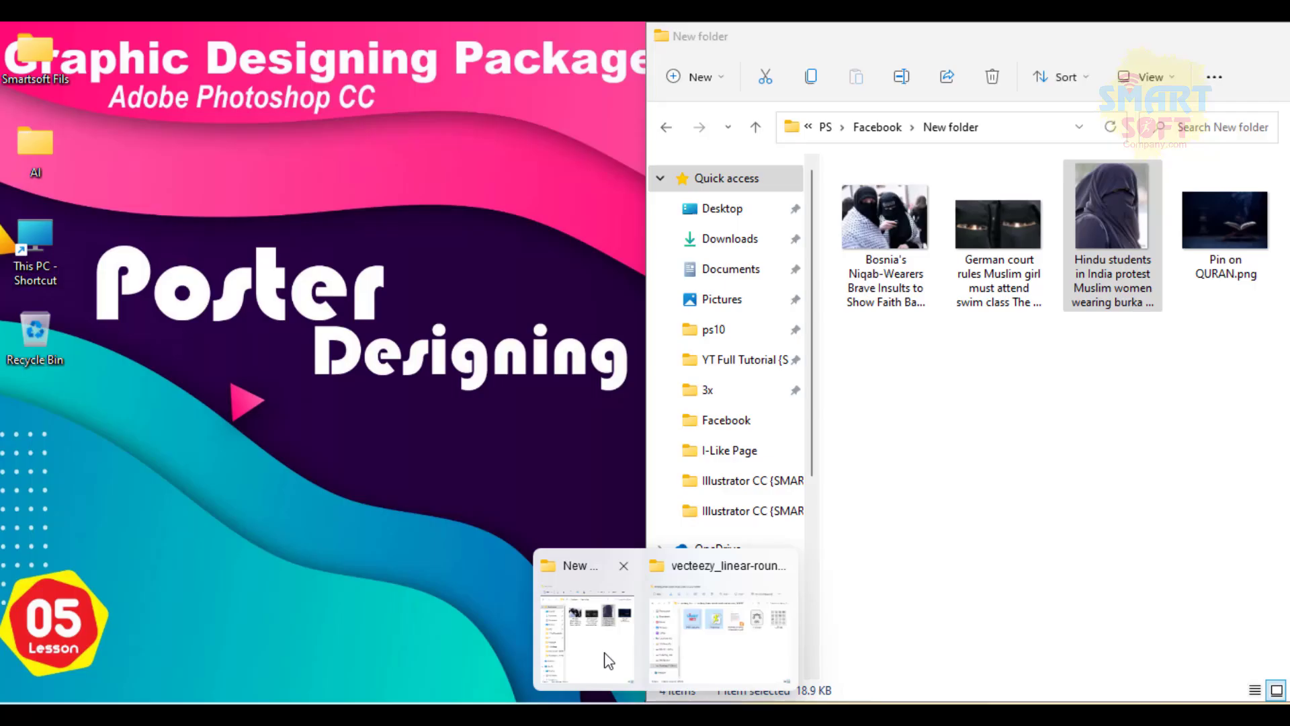
left_click(607, 660)
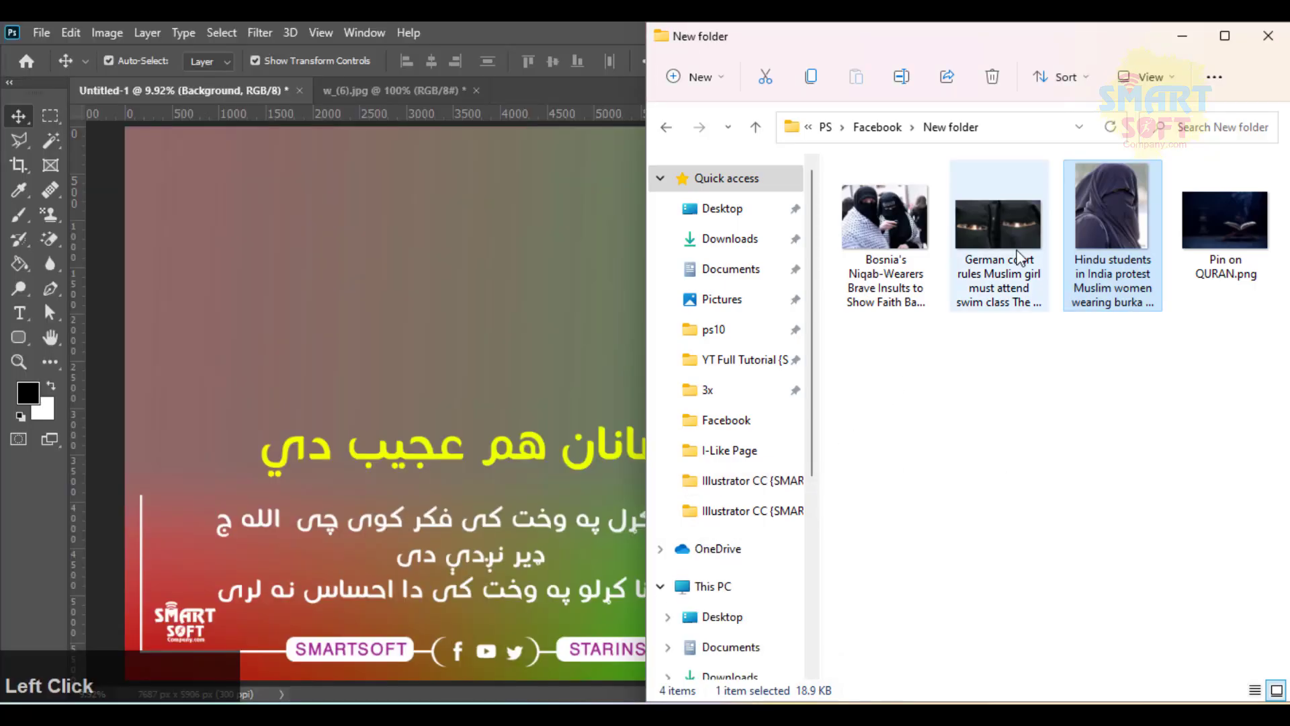
left_click_drag(1196, 217, 529, 295)
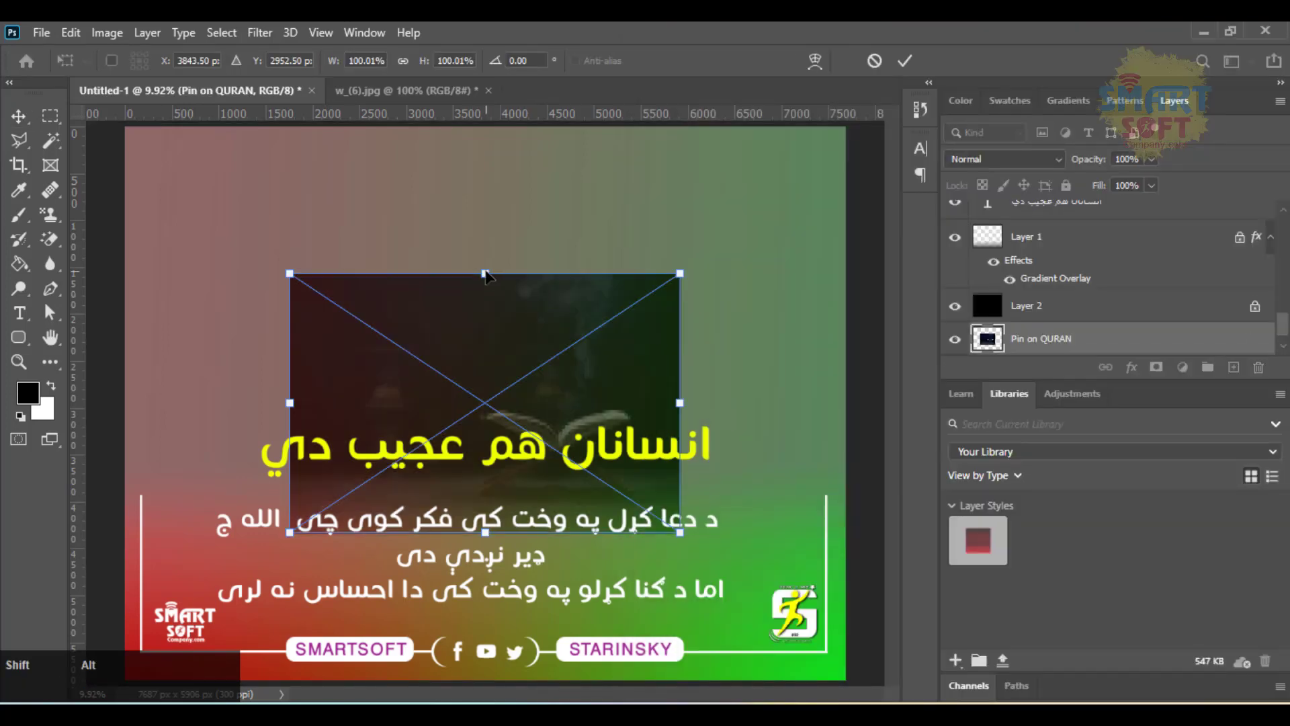
left_click_drag(482, 258, 467, 130)
key("Return")
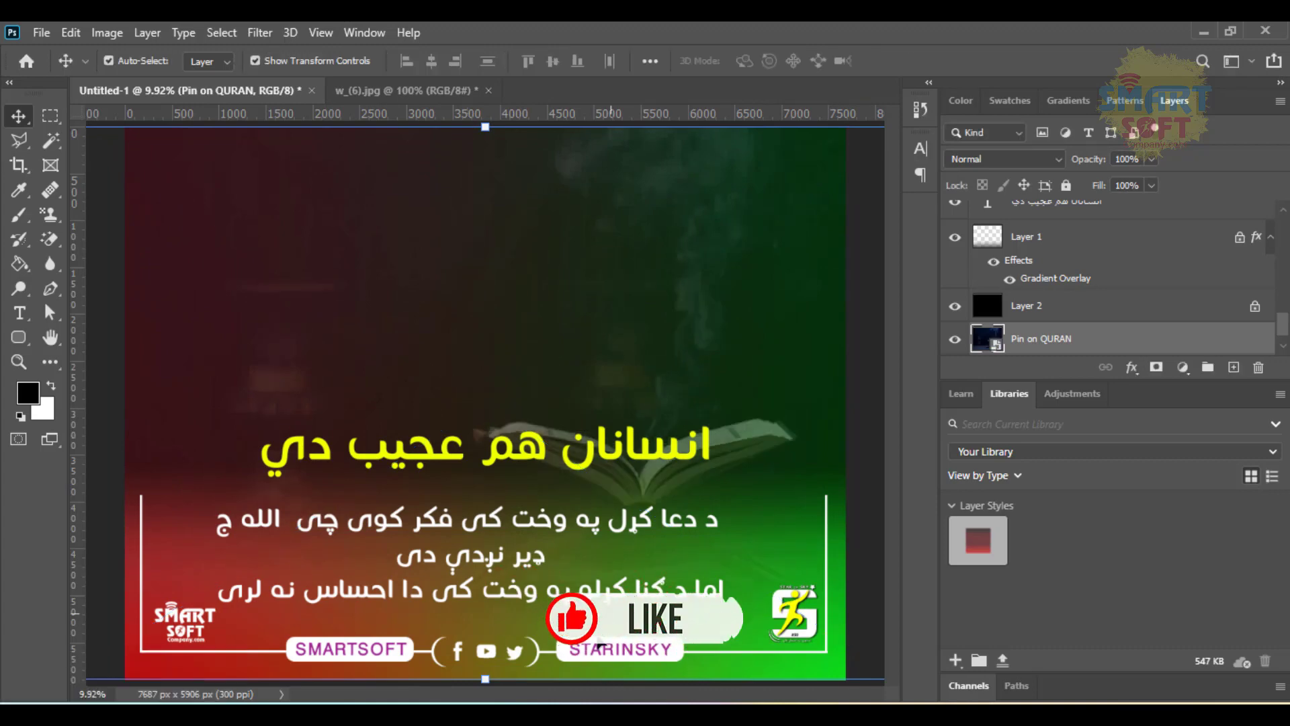
Move the yellow heading text up about 1230 px so it sits above the open book
left_click_drag(579, 467, 581, 355)
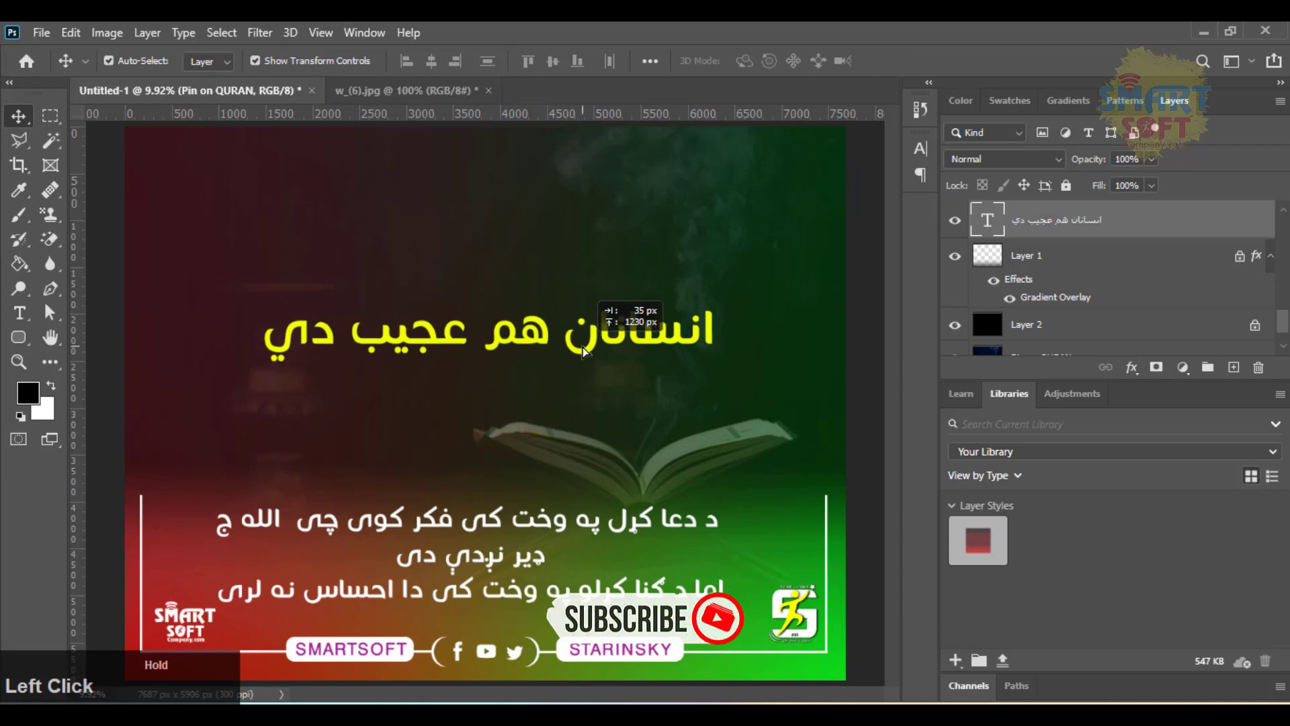
double_click(1190, 28)
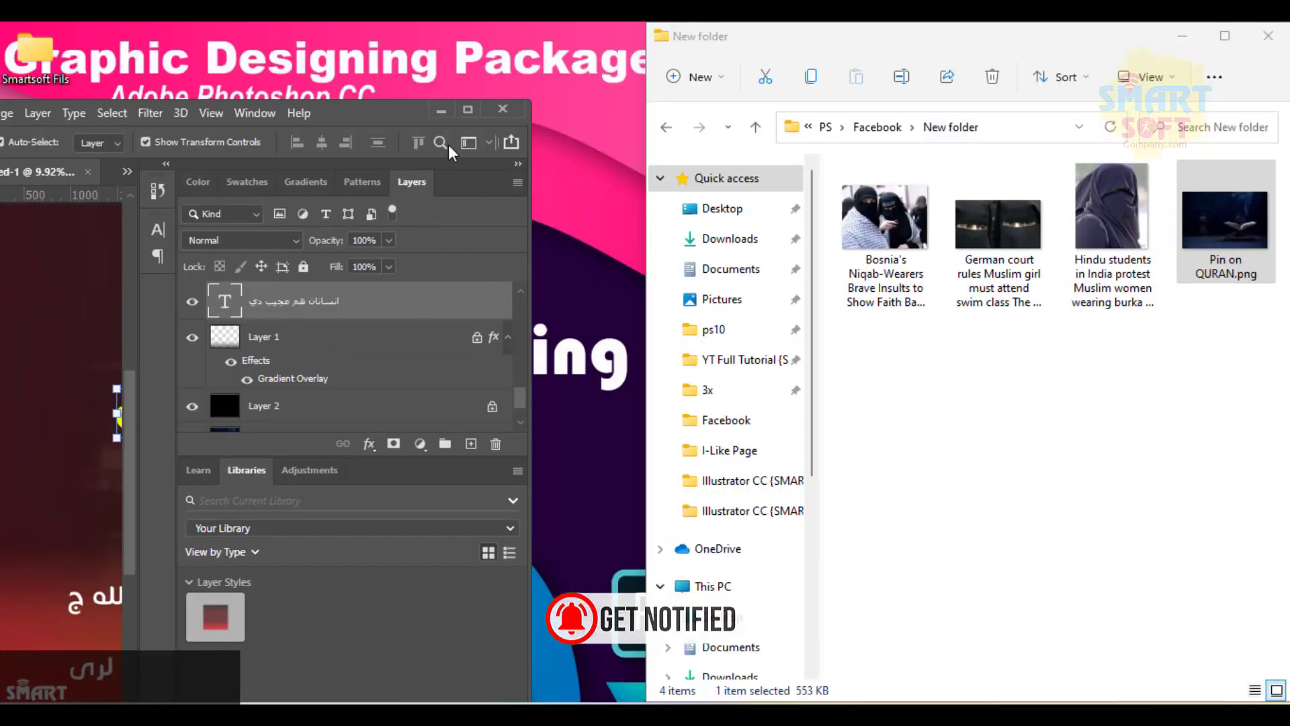
left_click(468, 109)
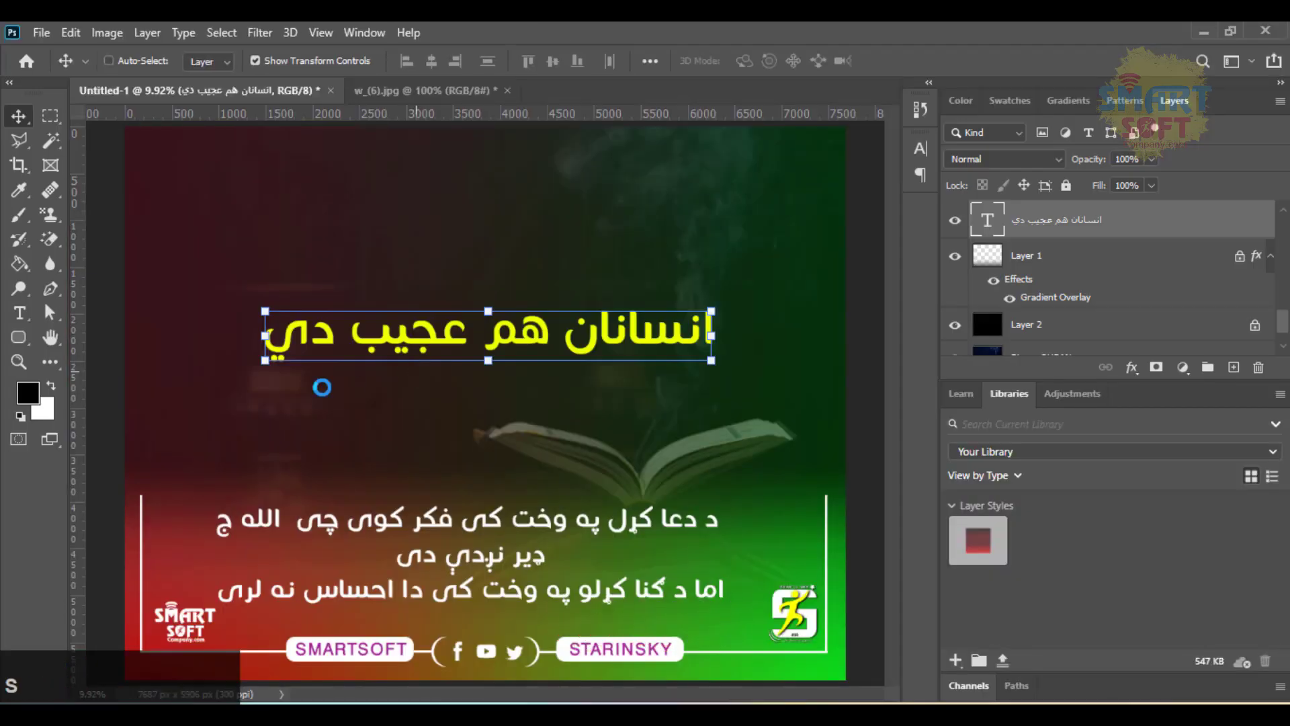
Save a copy of the poster to the Desktop in TIFF format as Untitled-1 copy.tif, accepting the TIFF options
key("ctrl+alt+s")
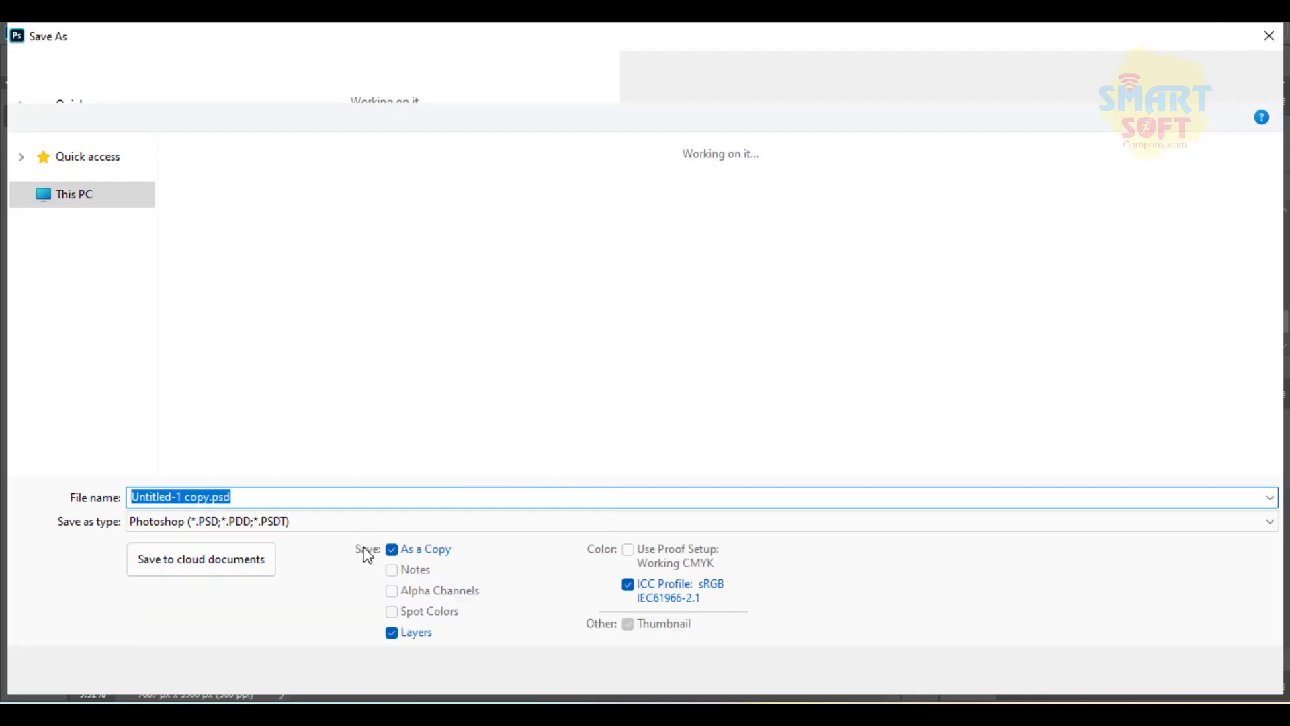
left_click(356, 522)
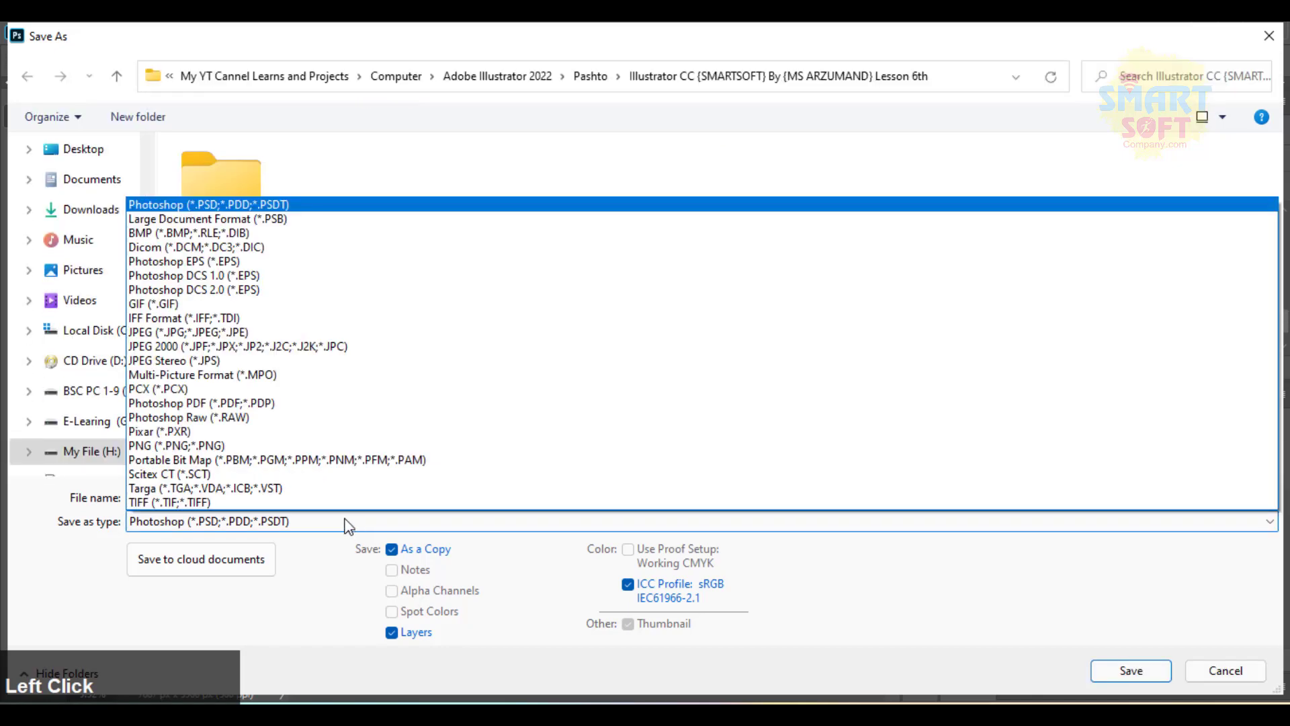
left_click(354, 497)
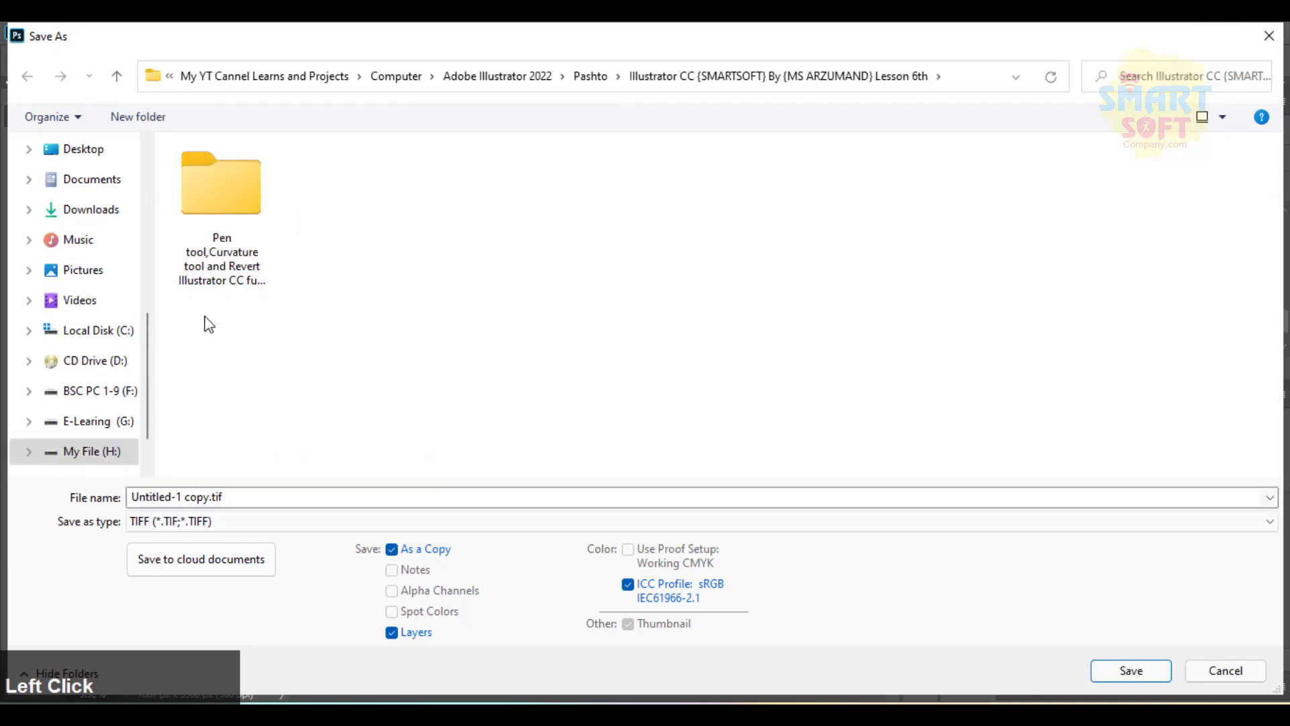
left_click(97, 153)
left_click(1136, 675)
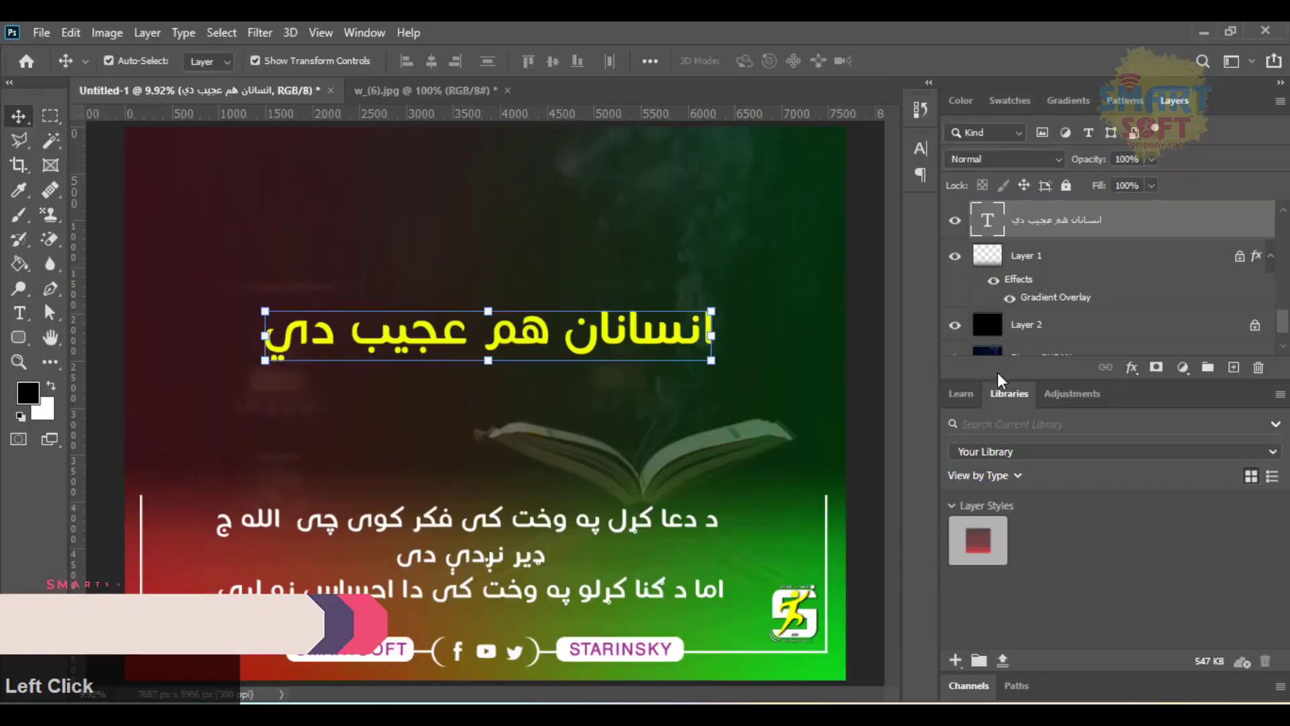
left_click(875, 172)
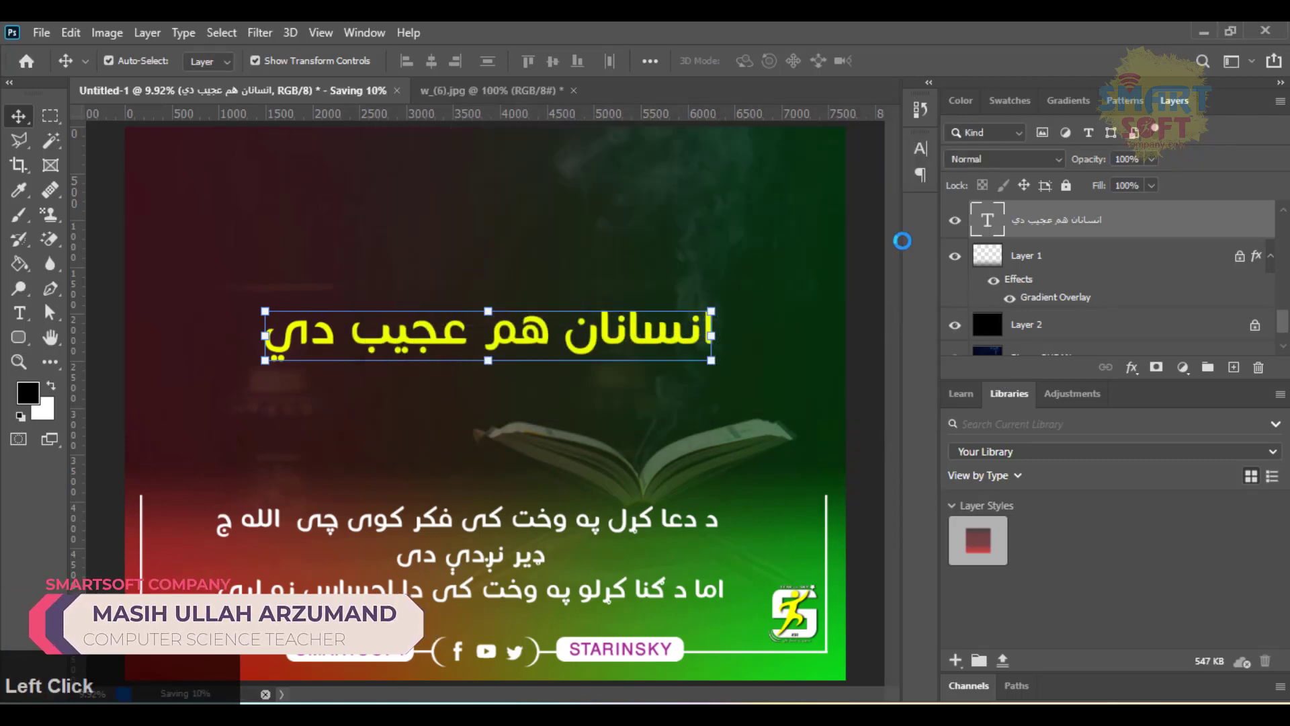
Minimize the open windows to show the saved TIFF file on the desktop
left_click(1209, 28)
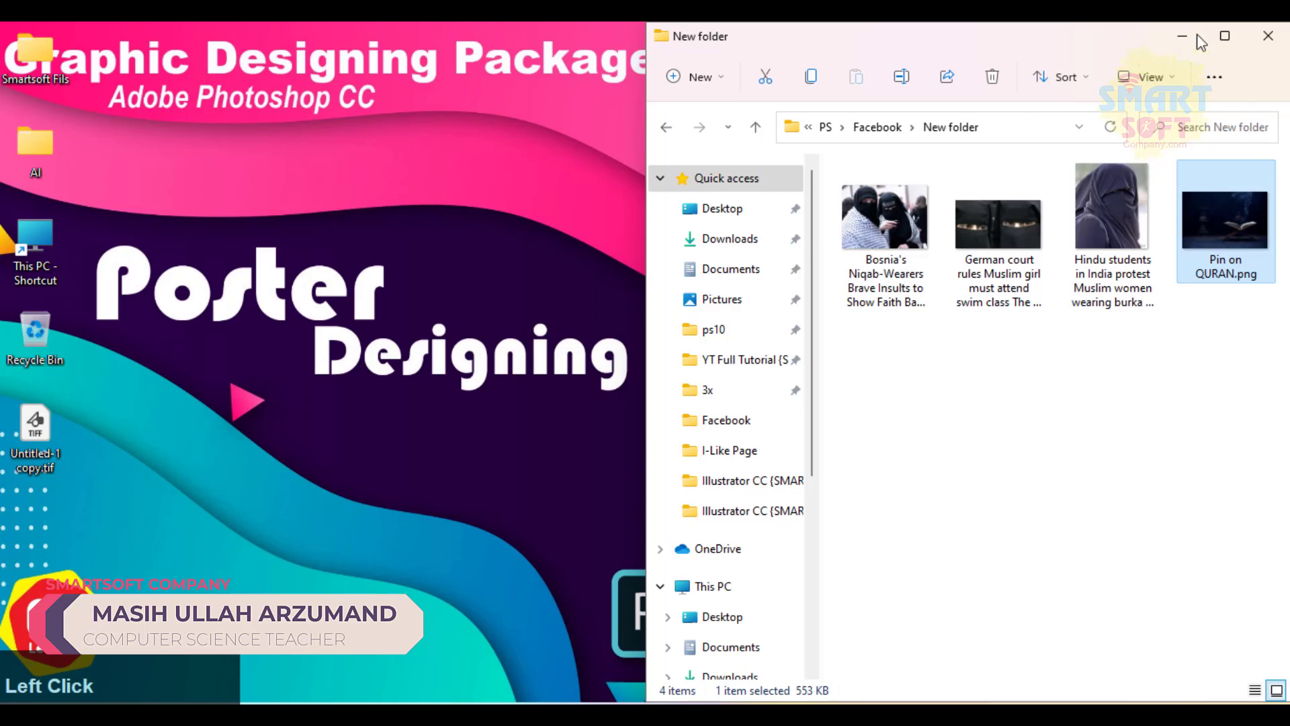
mouse_move(749, 715)
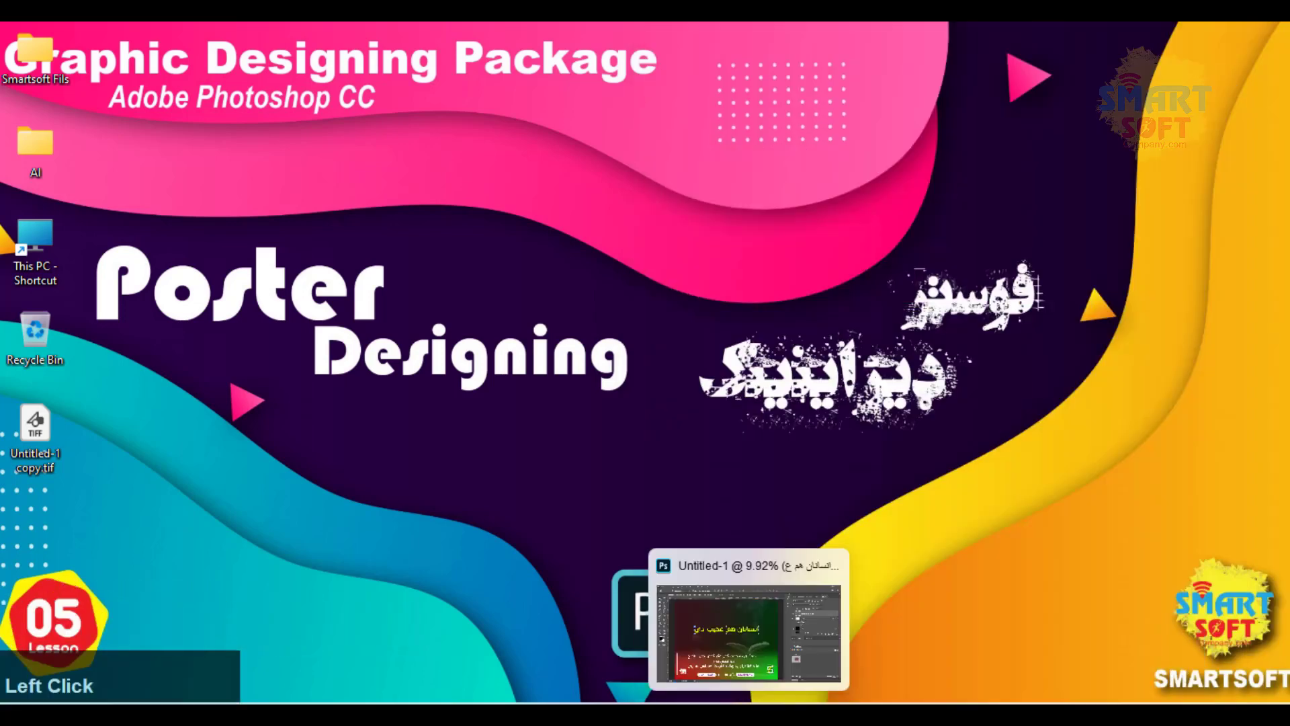